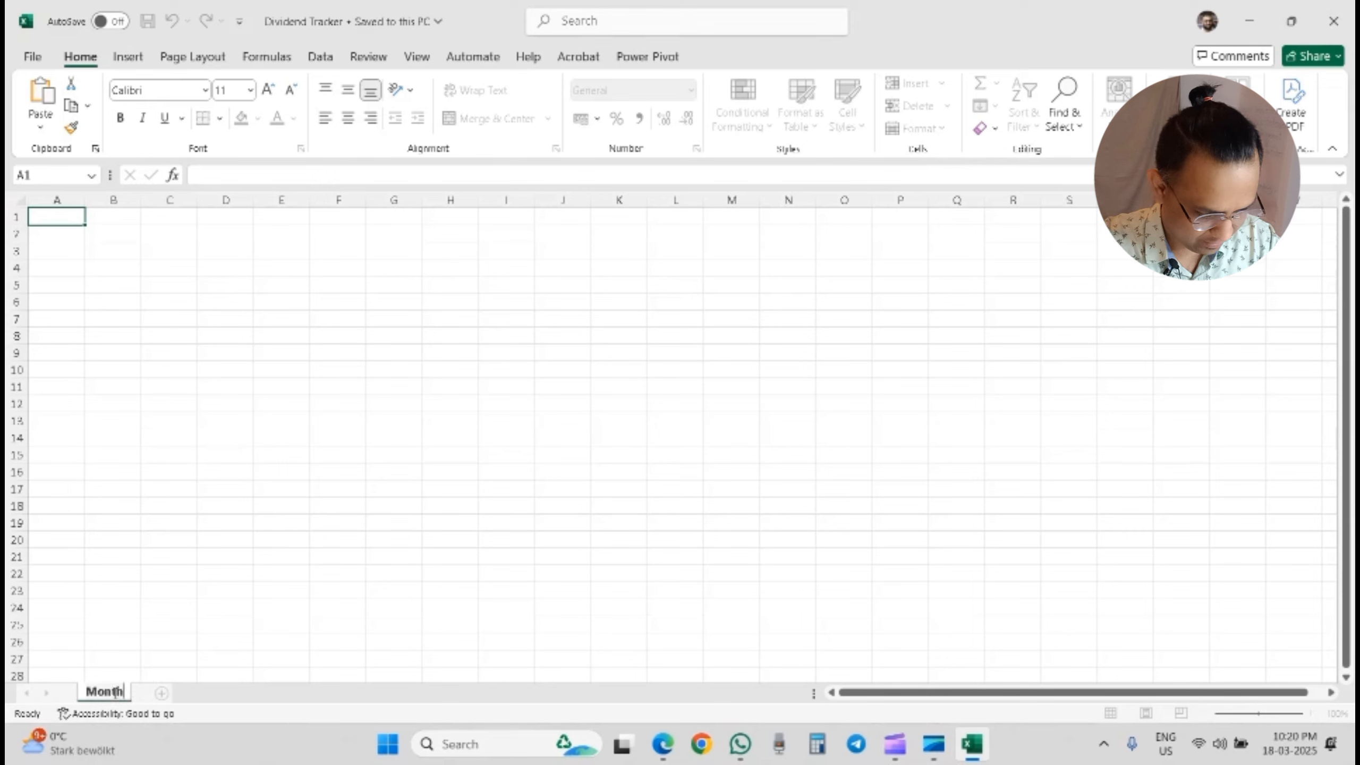
Step: Rename the worksheet as Monthly Dividend
text(Dividend)
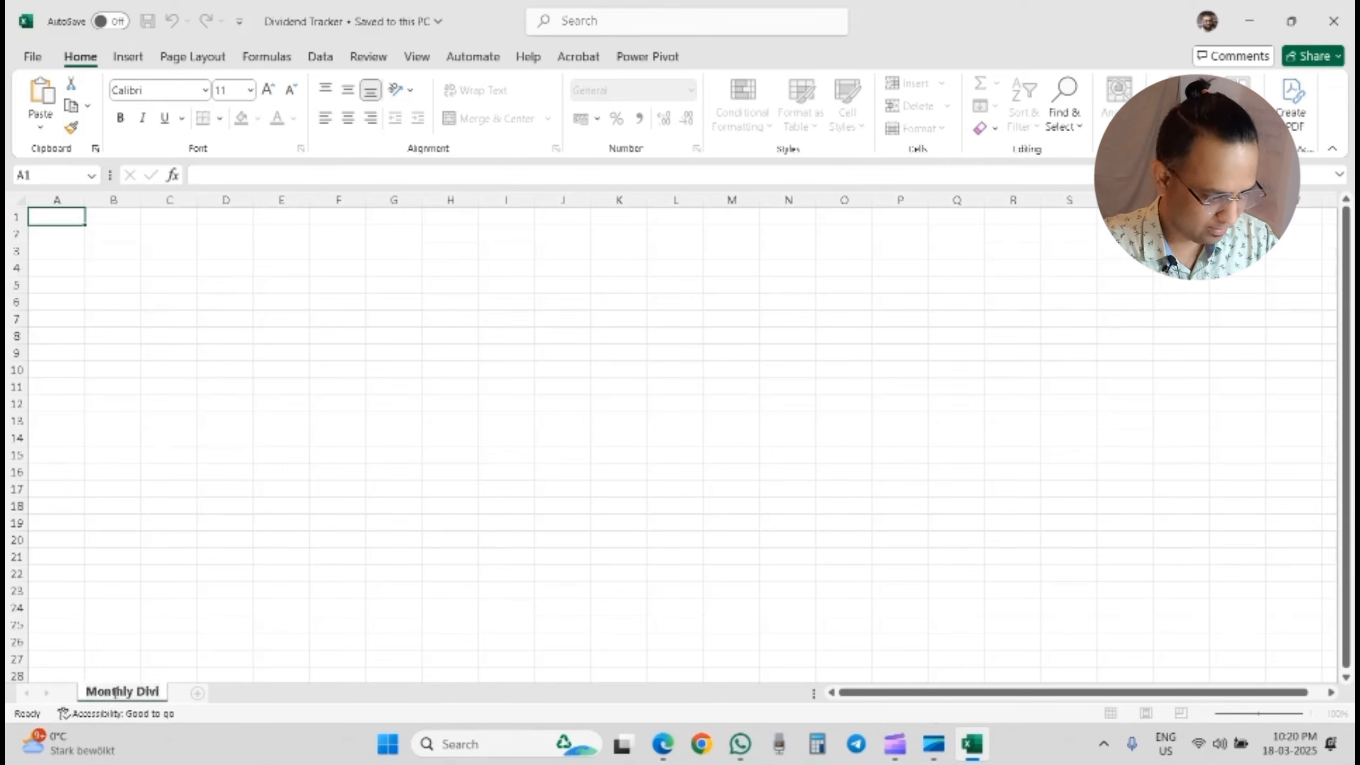
key(Return)
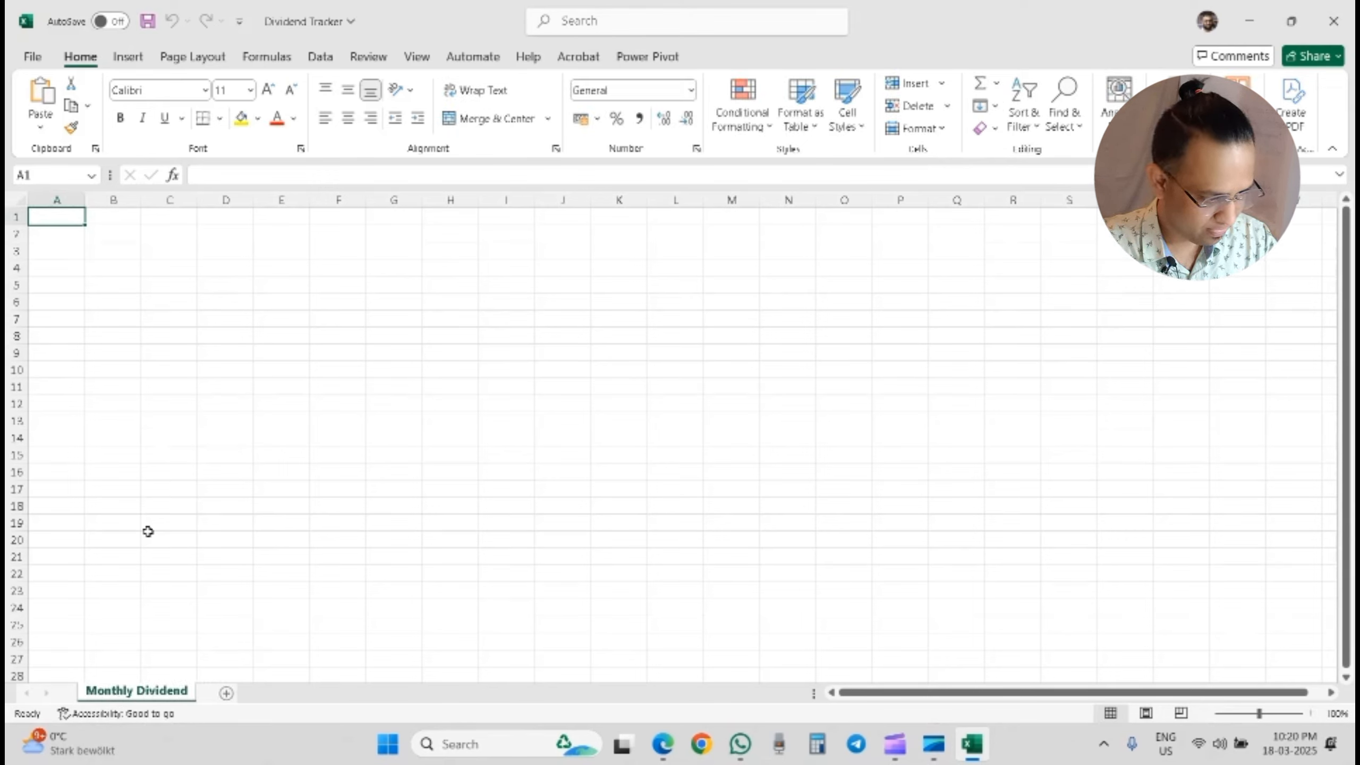
click(149, 524)
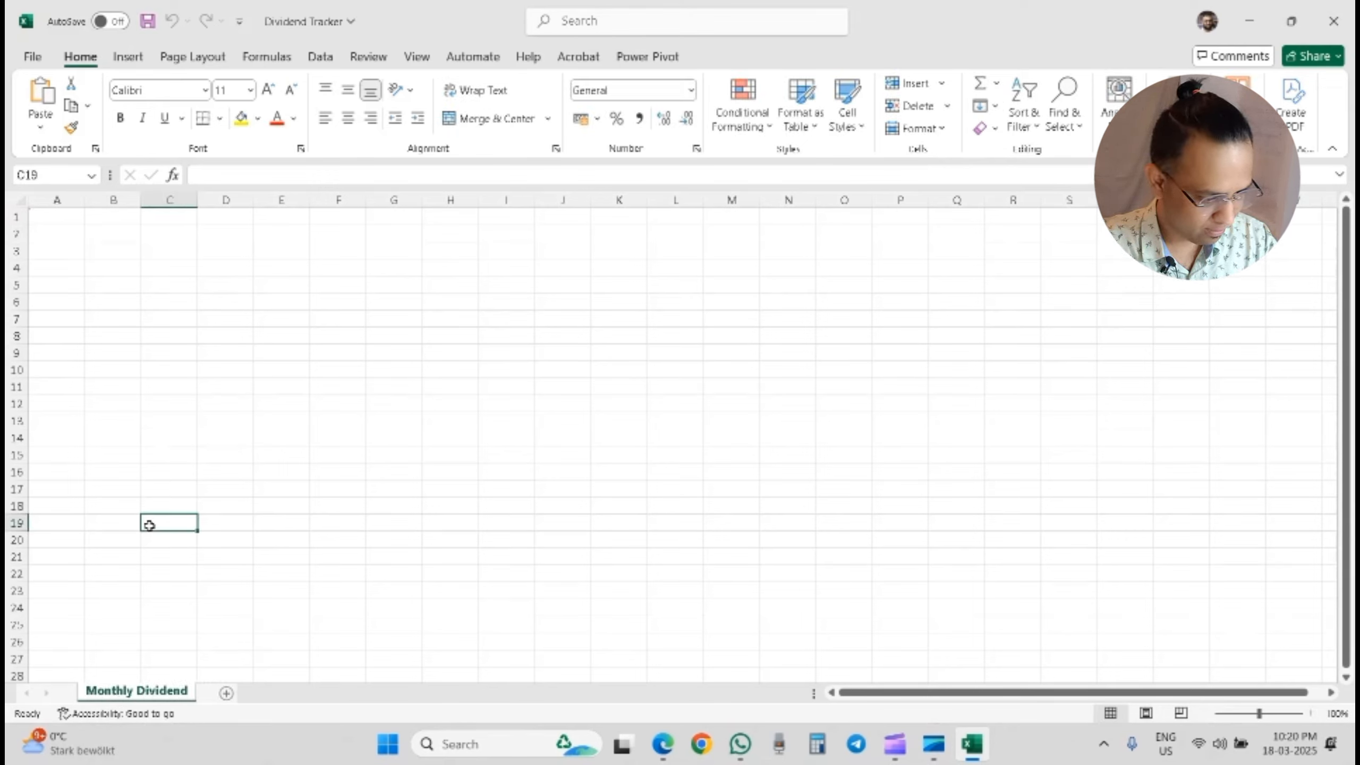
click(122, 302)
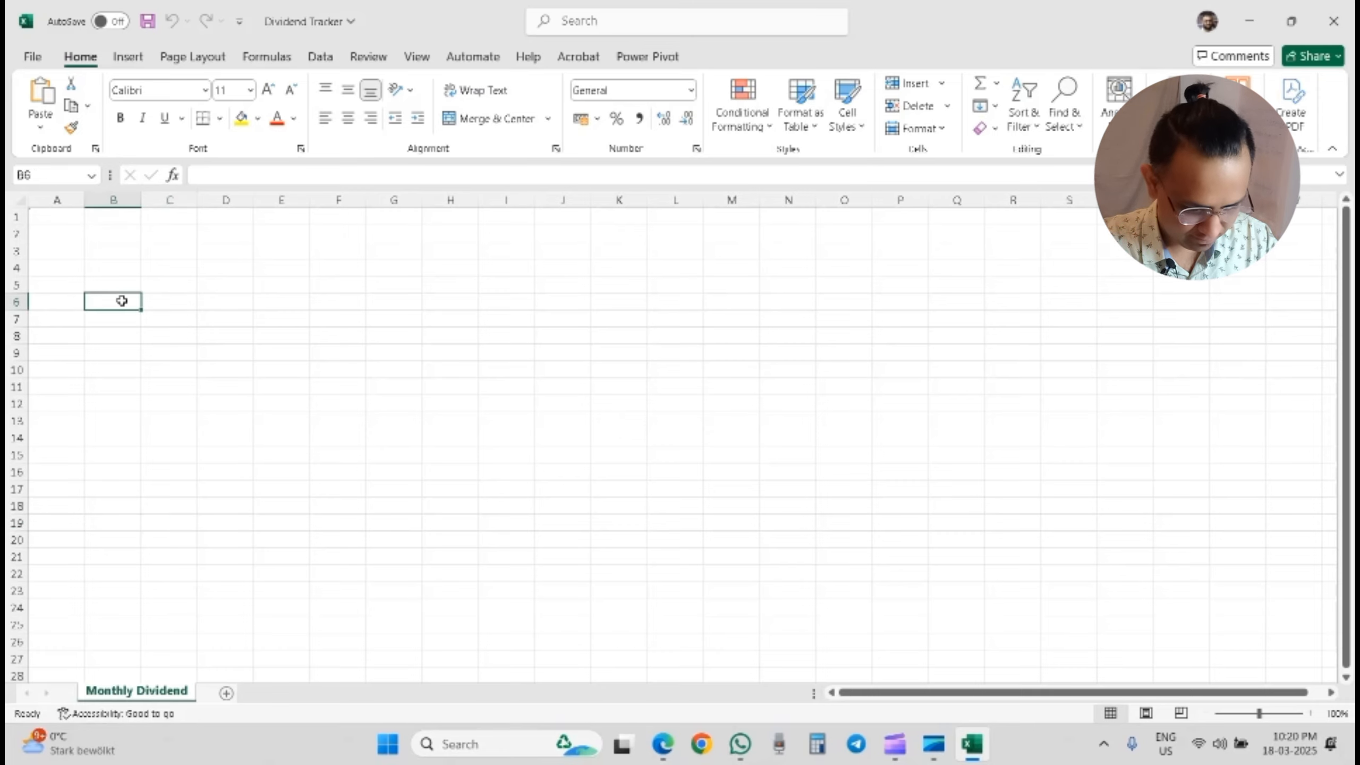
Step: Switch to Google Sheets in the Edge browser and open the All_Year_Dividend spreadsheet
key(super+d)
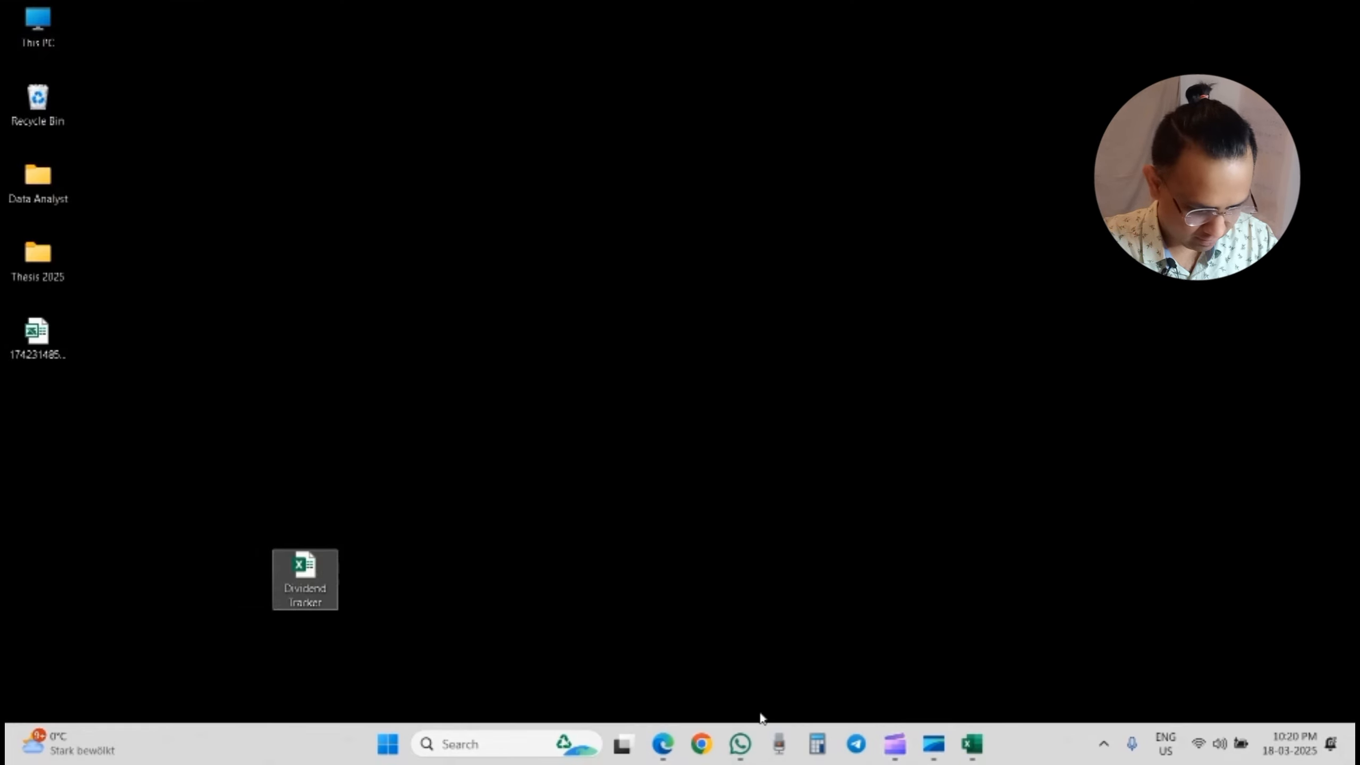
mouse_move(736, 740)
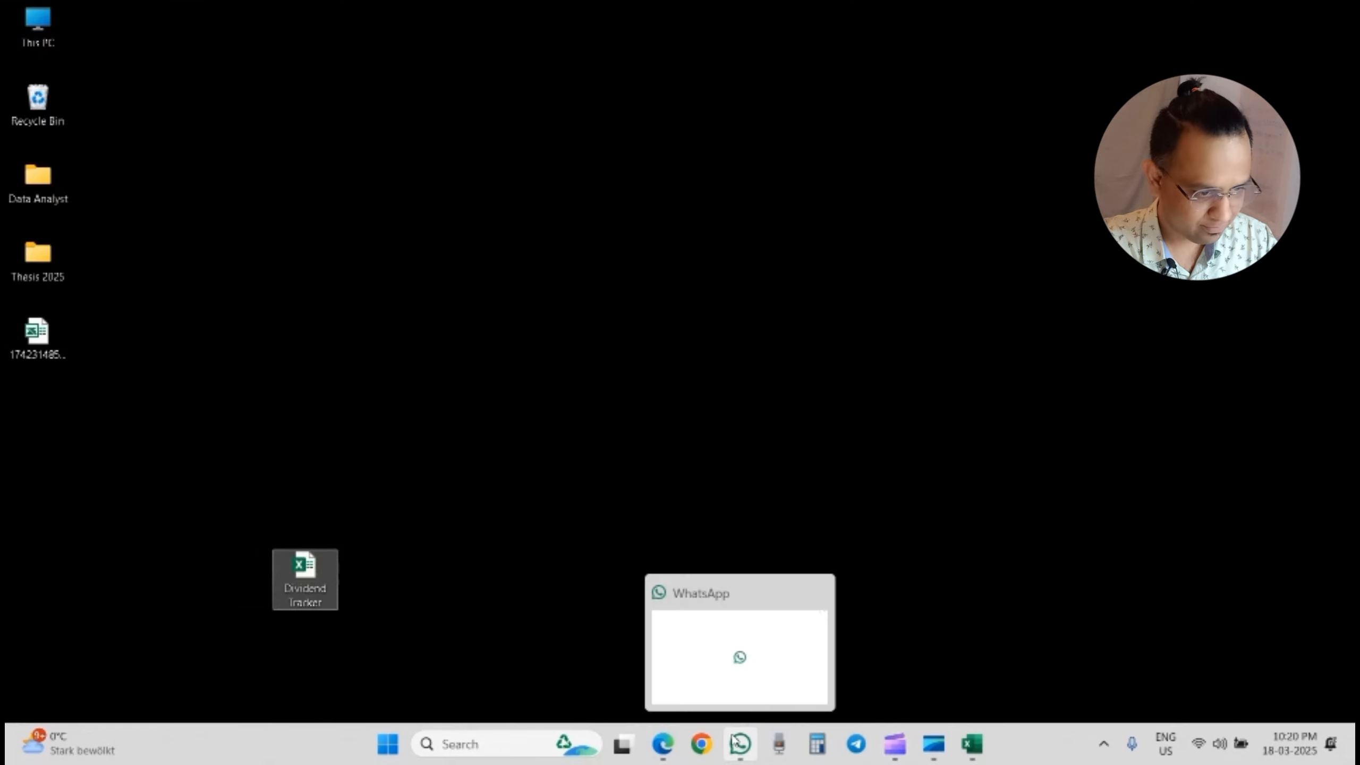
click(663, 744)
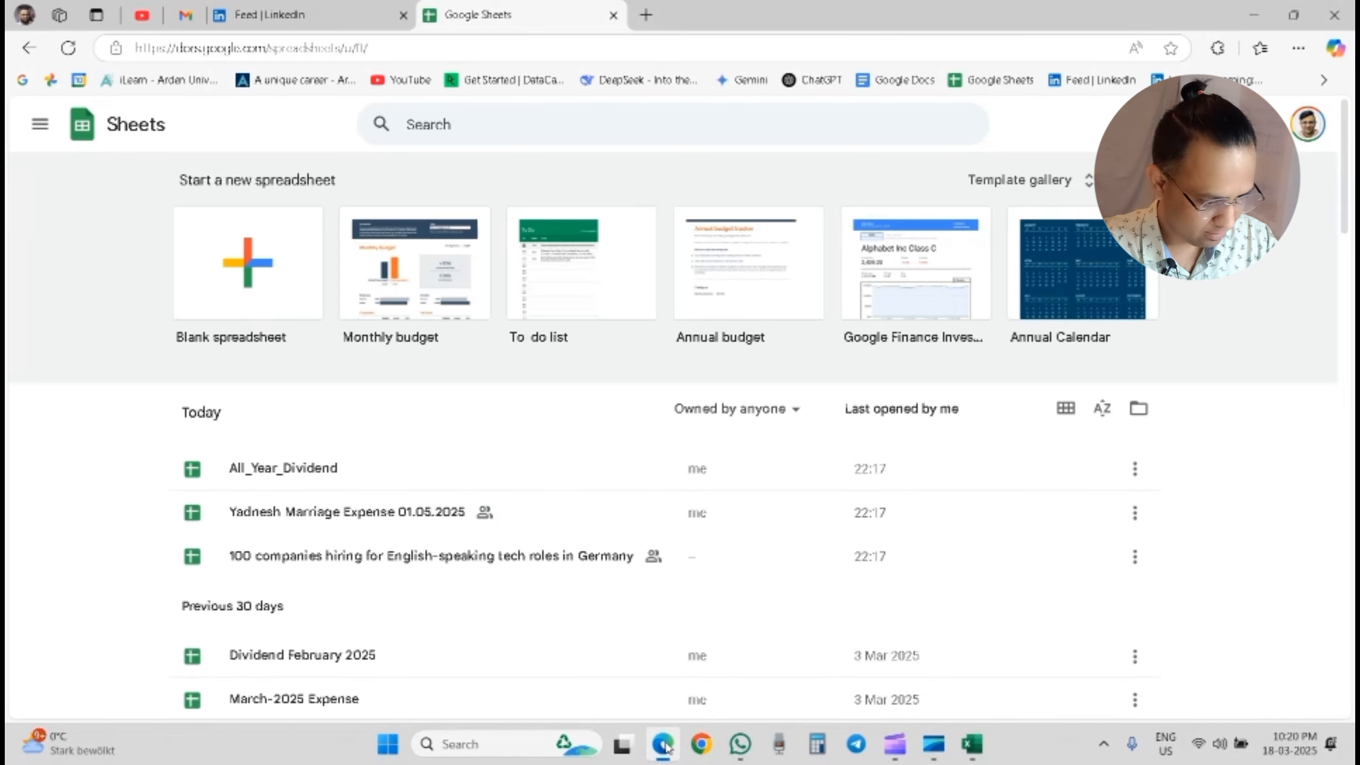
click(296, 480)
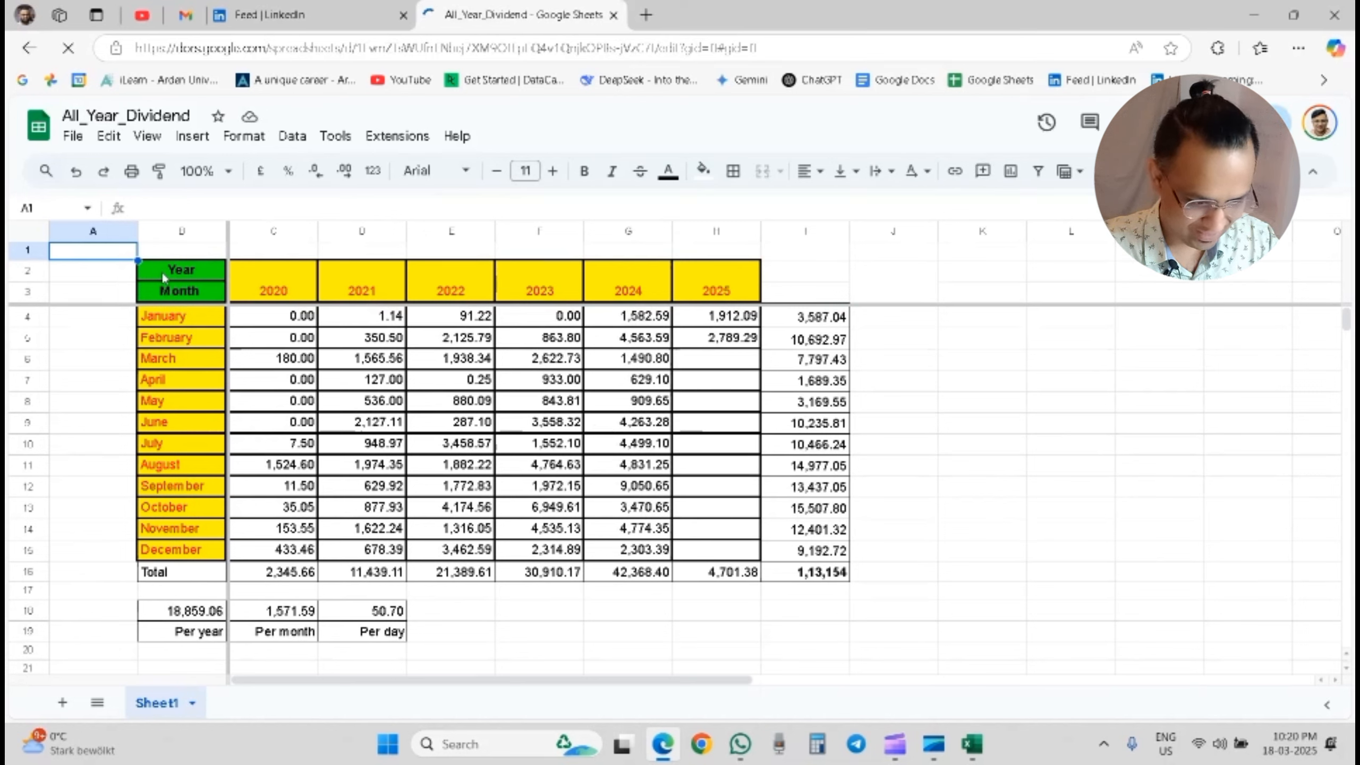
Step: Copy the year and month dividend table in range B2:H15, leaving out the Total row and the totals column
click(161, 271)
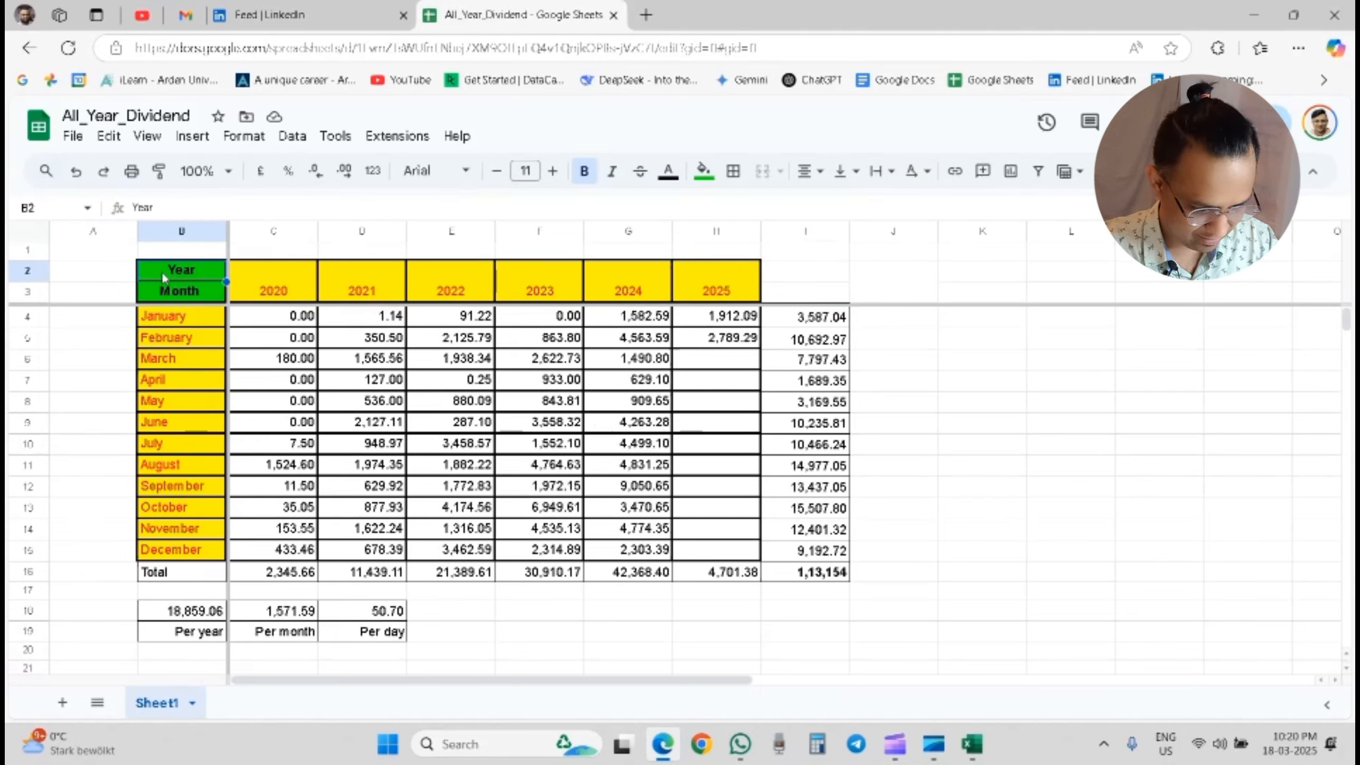
key(ctrl+shift+Down)
key(ctrl+shift+Right)
key(shift+Up)
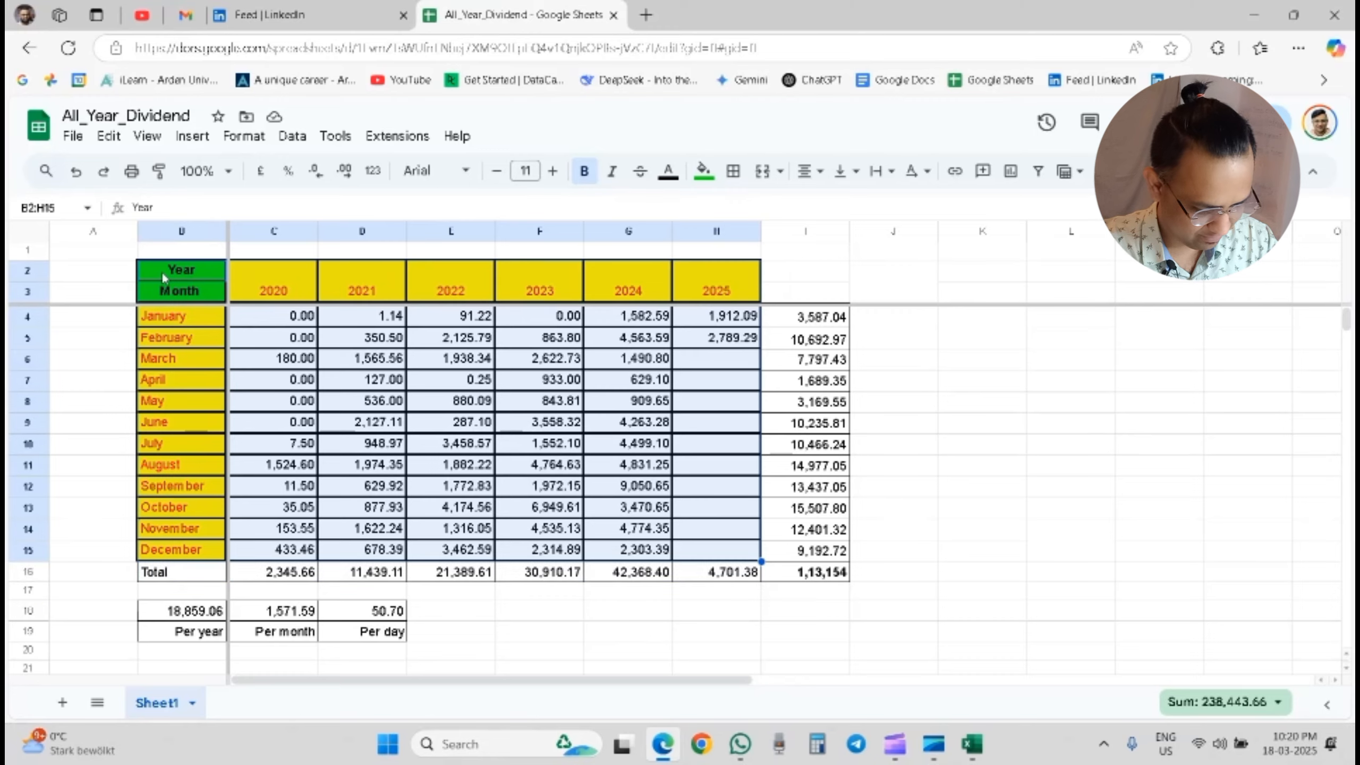
key(super+space)
Step: Switch back to the Dividend Tracker workbook in Excel
key(super+d)
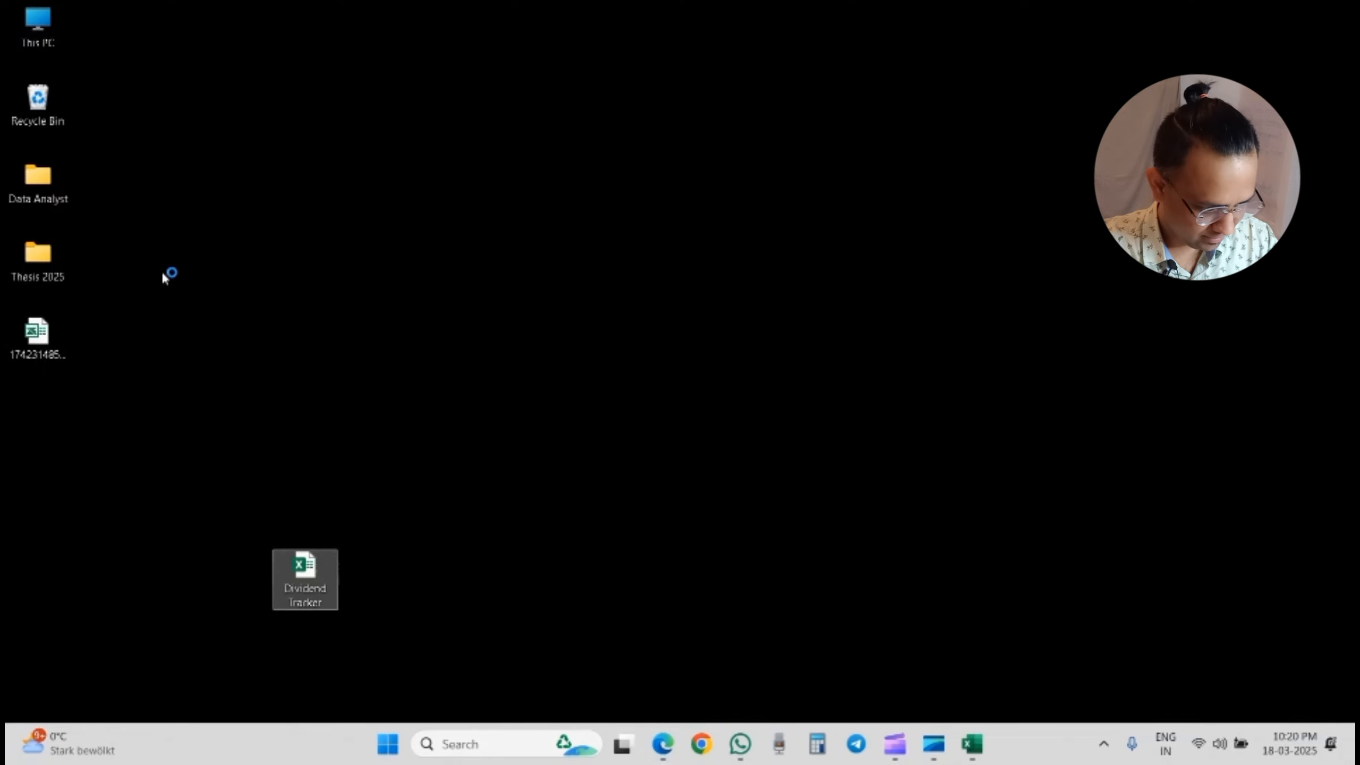
double_click(310, 564)
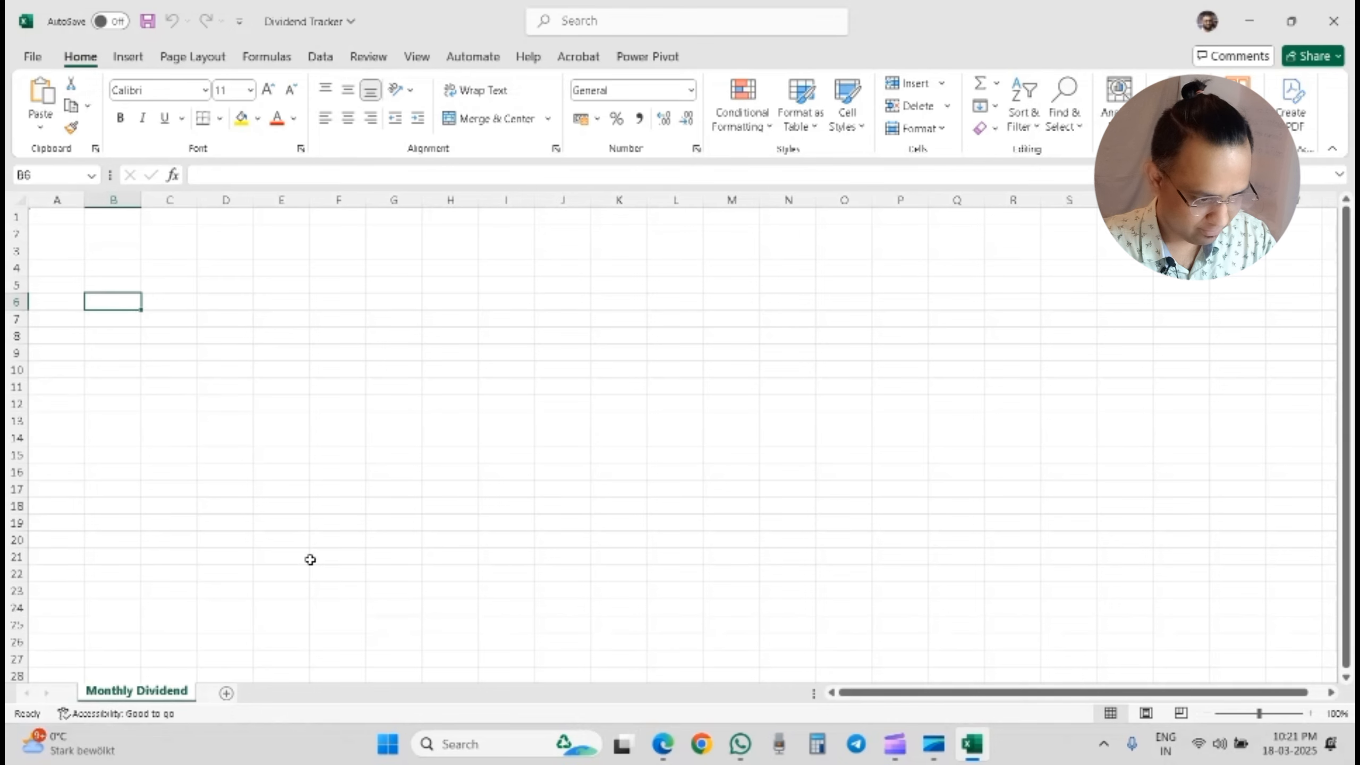
key(alt+Tab)
key(alt+Tab)
key(alt+shift+Tab)
key(alt+shift+Tab)
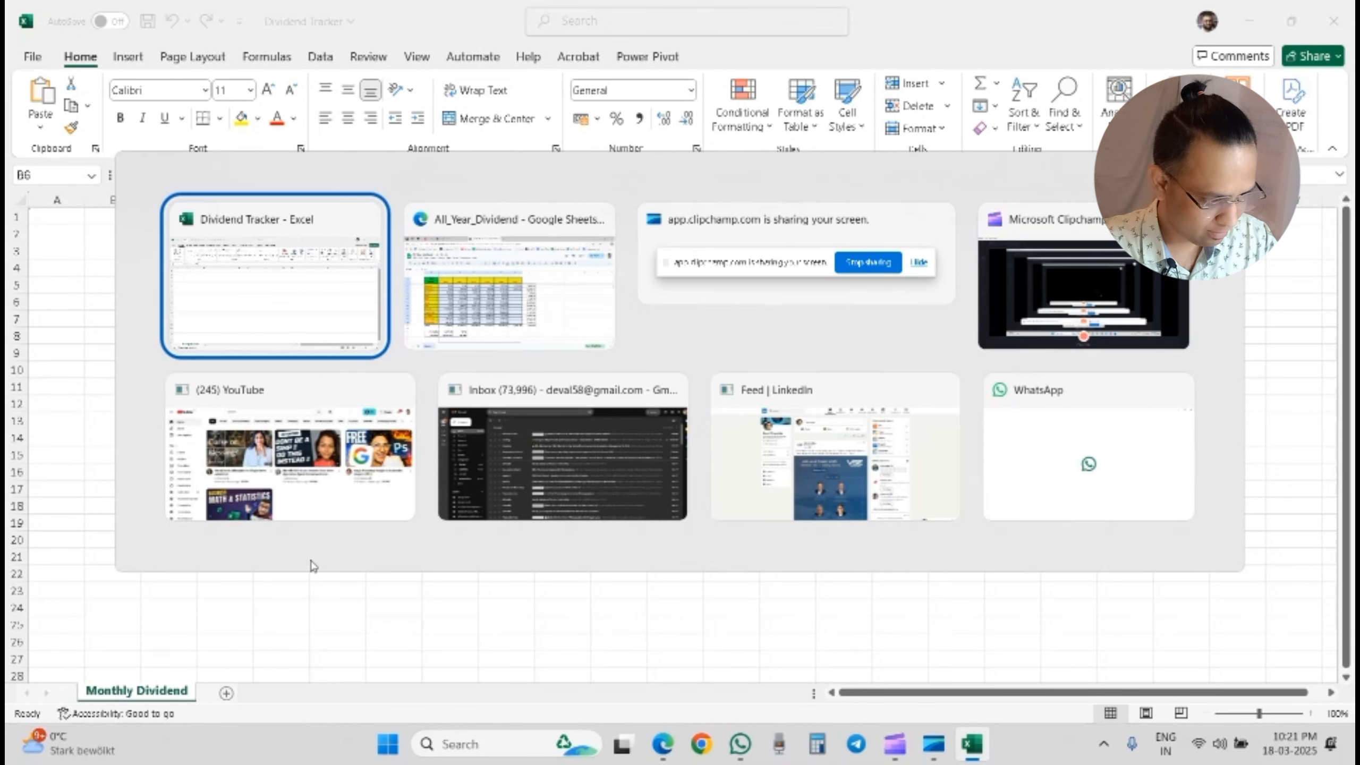
Step: Enter the title Dividend Tracker in cell B1
click(65, 219)
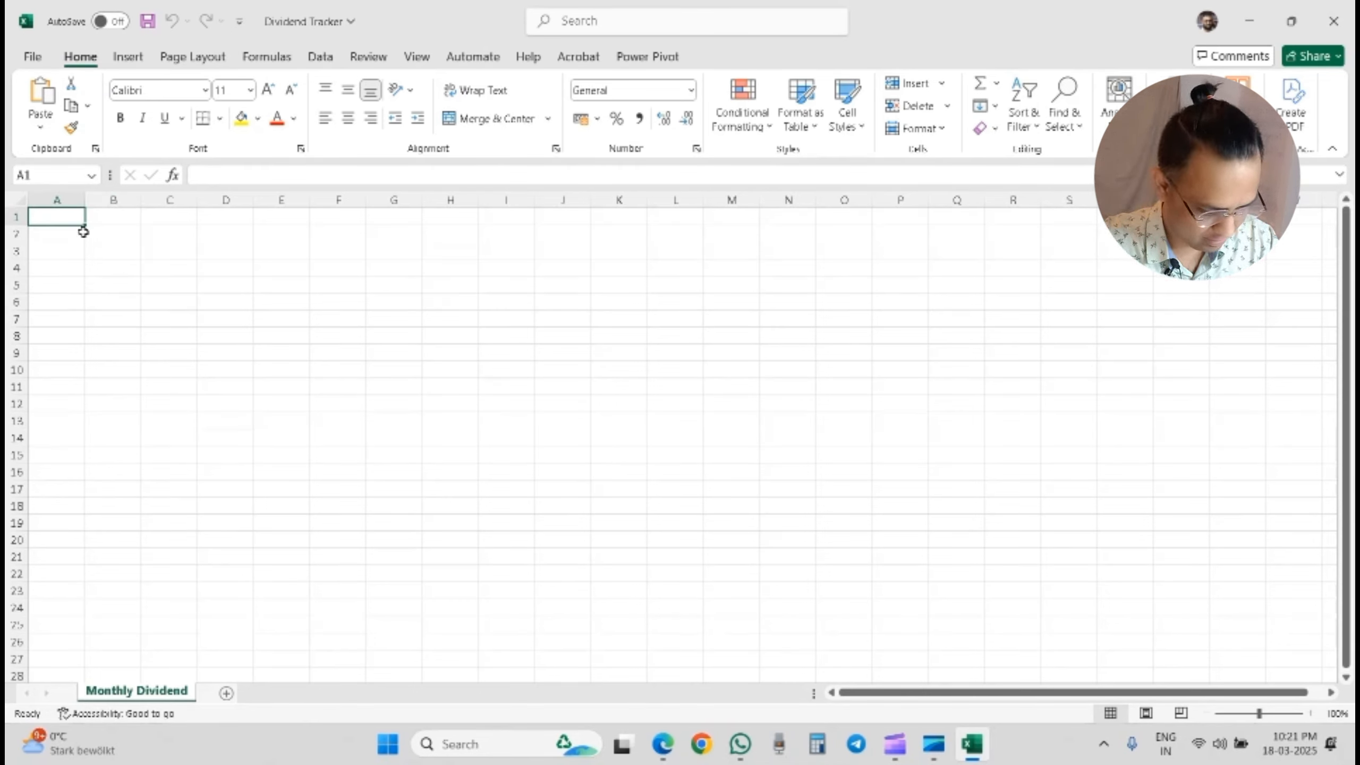
click(136, 217)
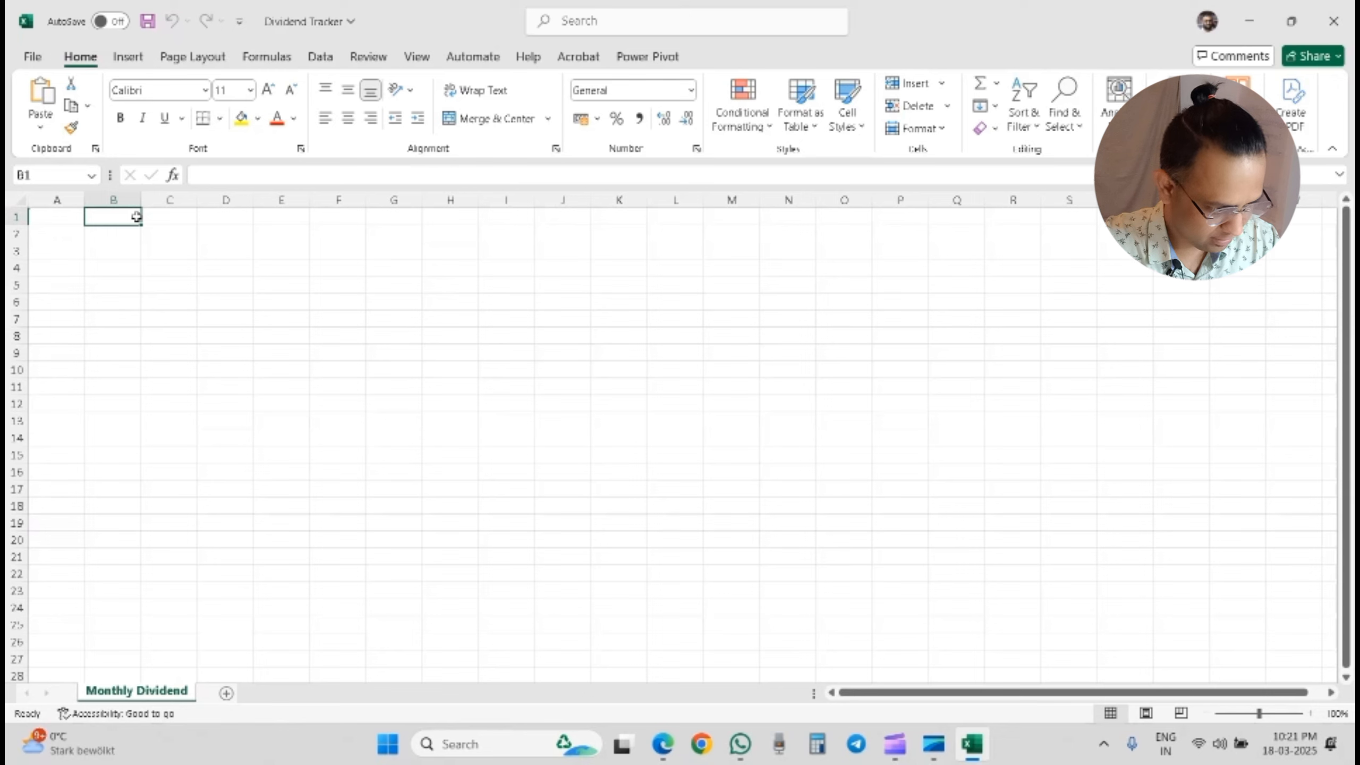
text(dl)
key(BackSpace)
key(BackSpace)
key(BackSpace)
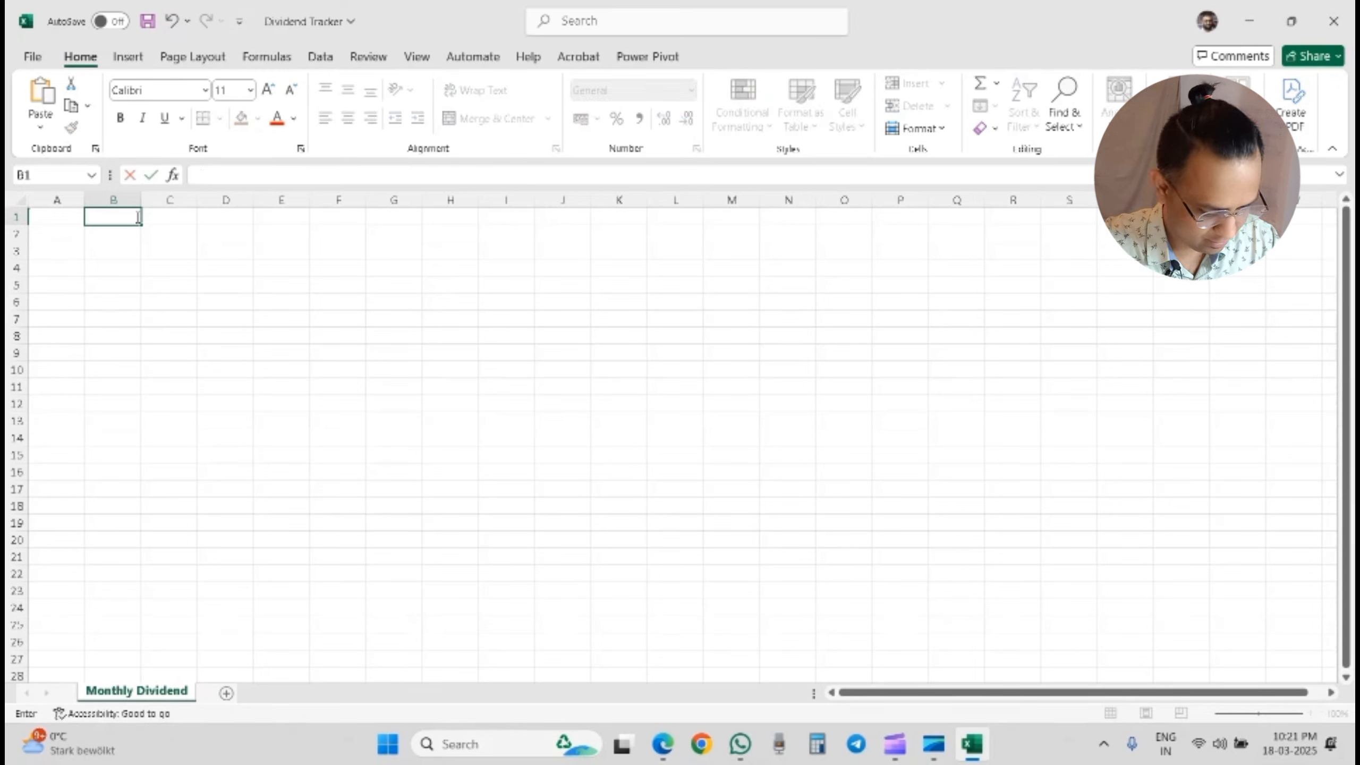
text(Divid)
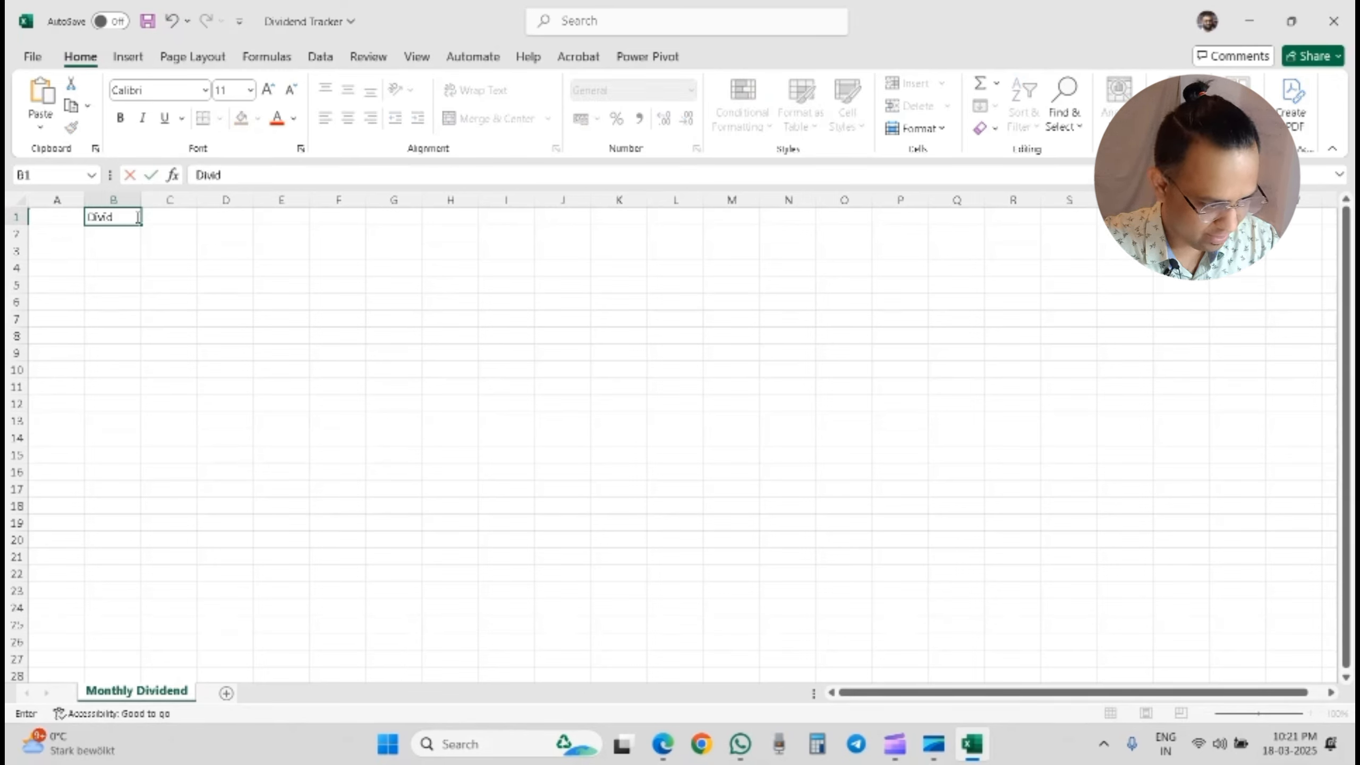
text(end Trac)
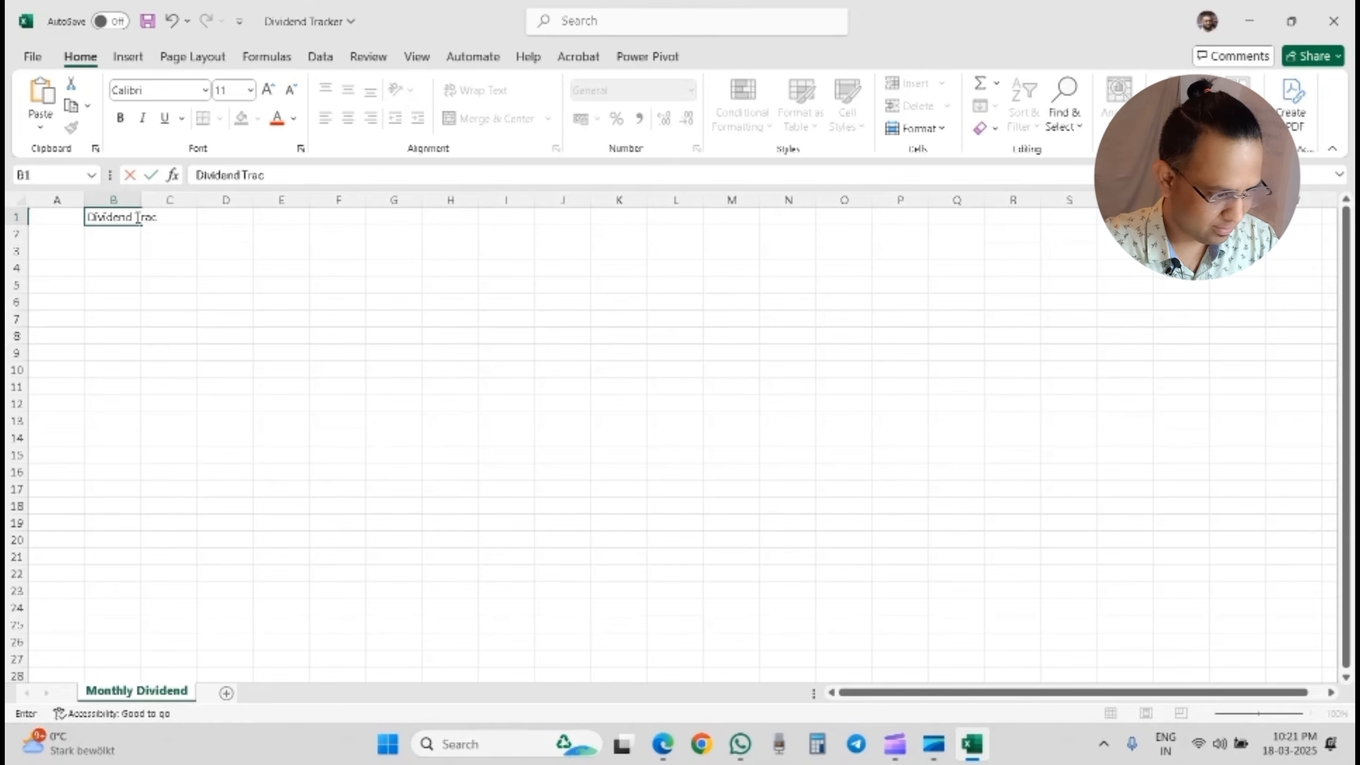
text(ker)
key(Return)
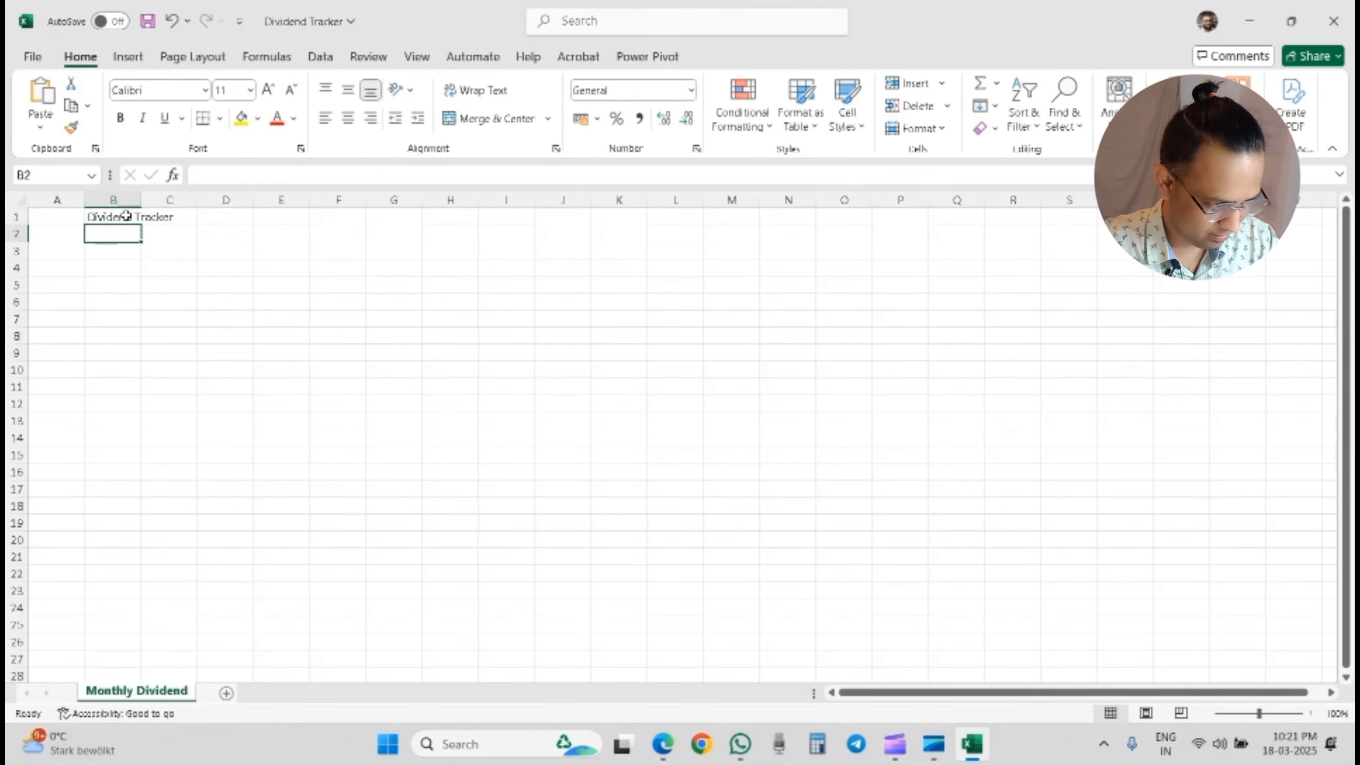
Step: Enlarge row 1 to about seven times its default height and vertically centre the title in B1
drag(19, 224, 42, 332)
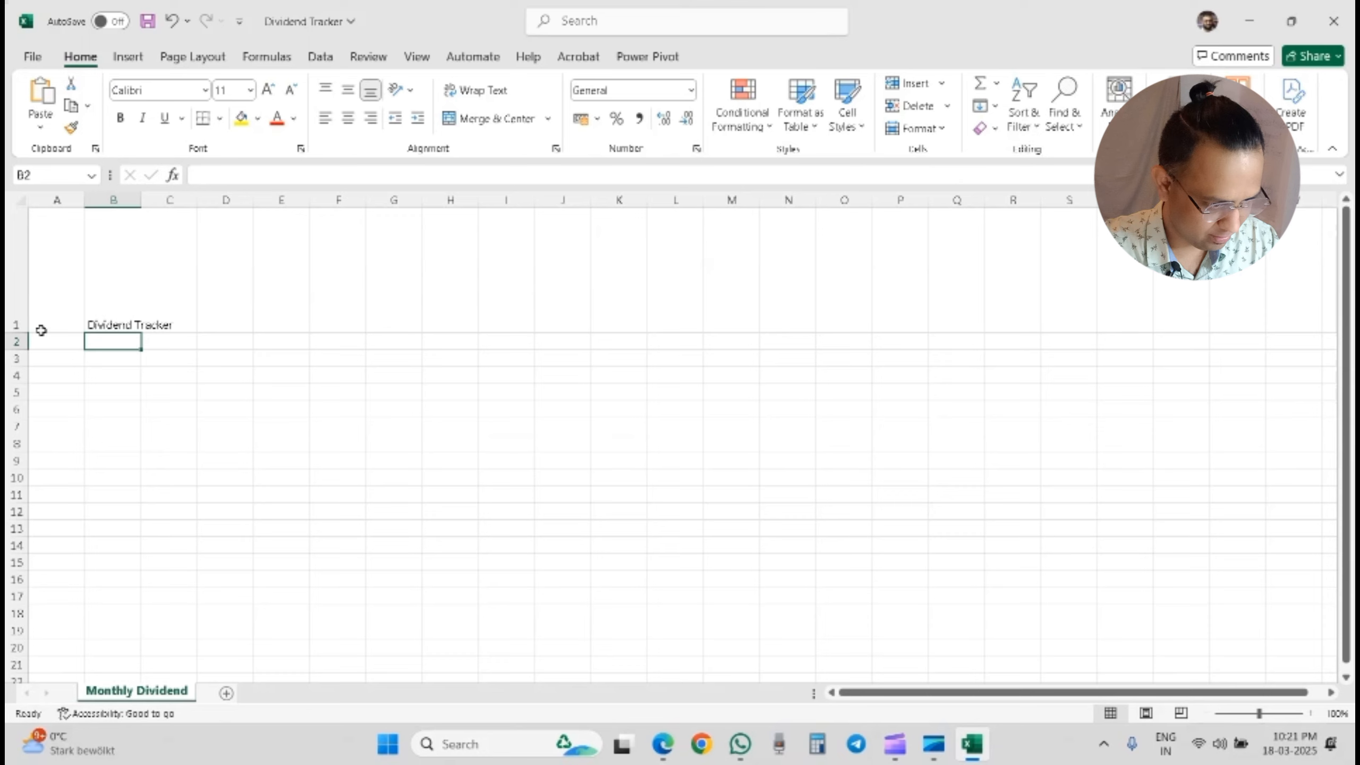
click(109, 285)
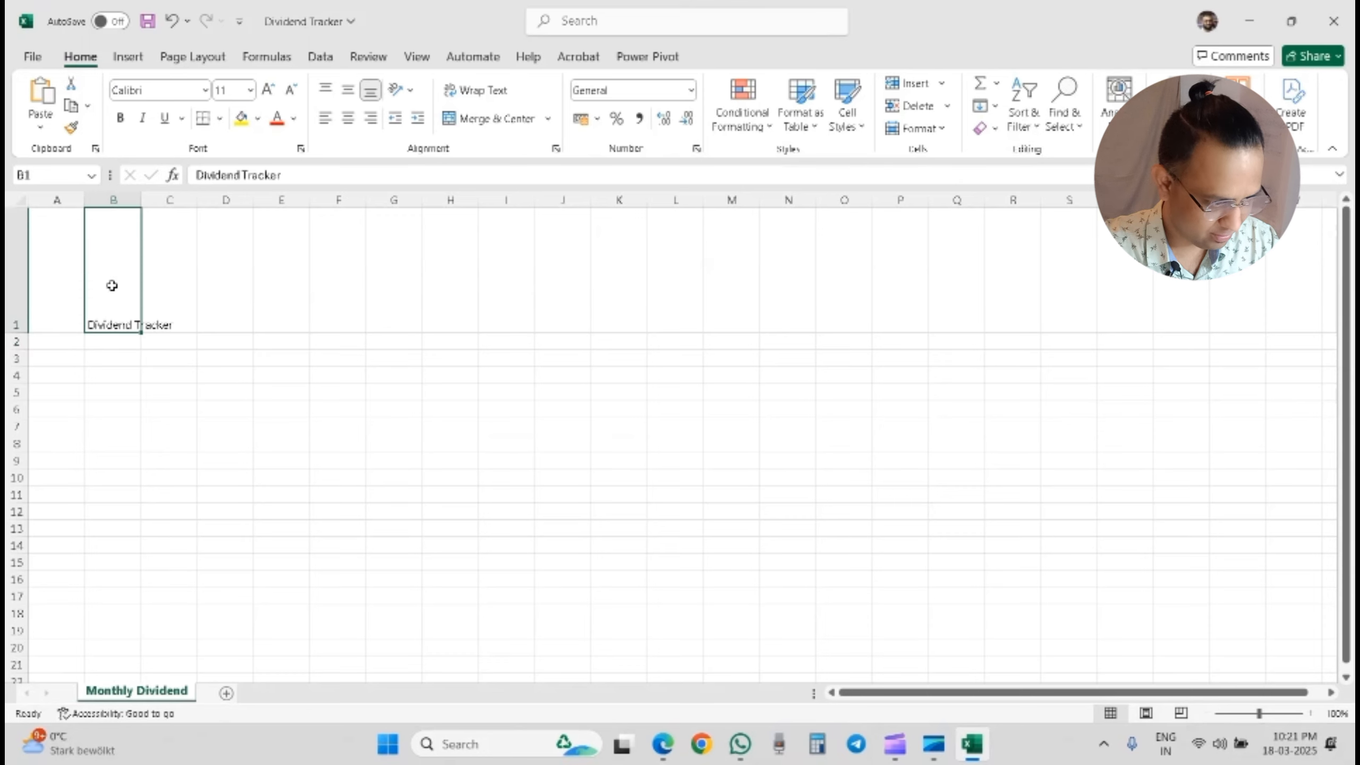
click(353, 92)
Step: Set the font of the whole worksheet to Arial, size 14
click(12, 199)
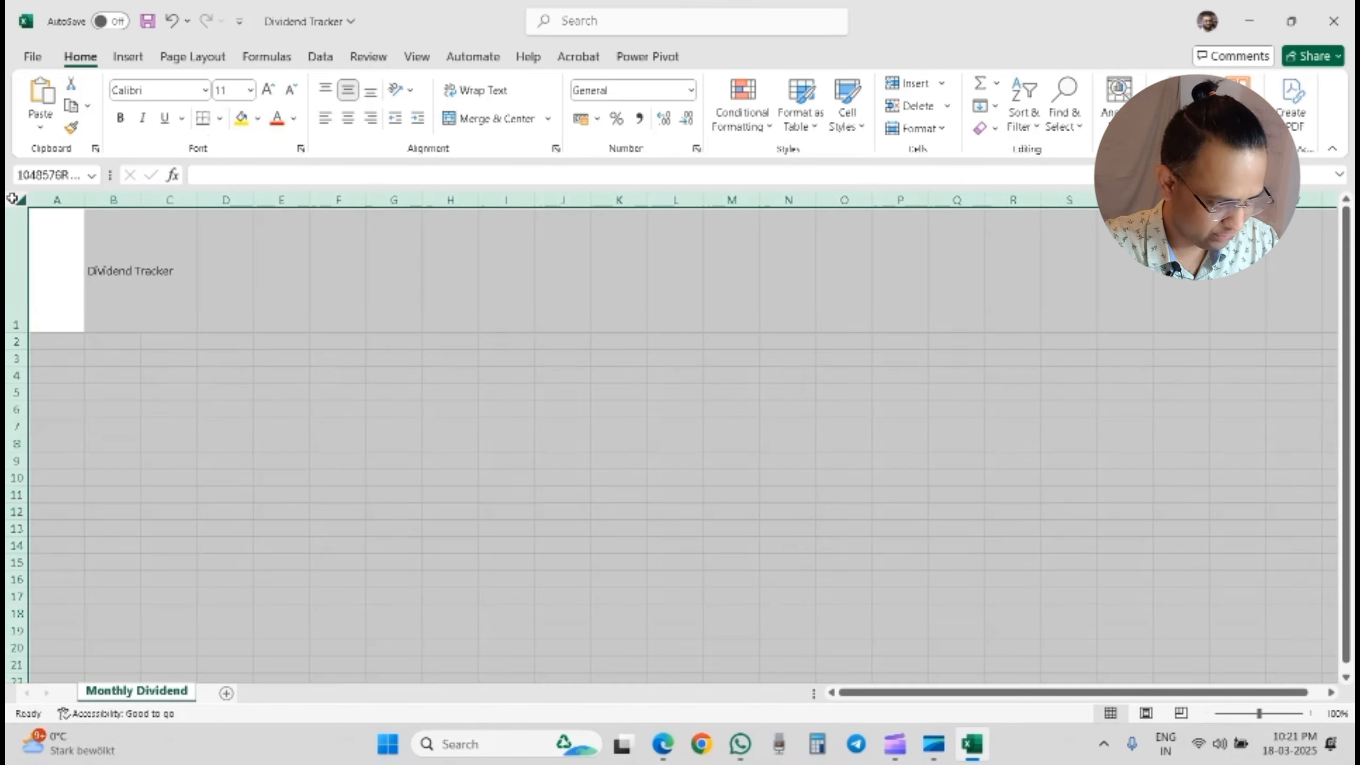
click(206, 88)
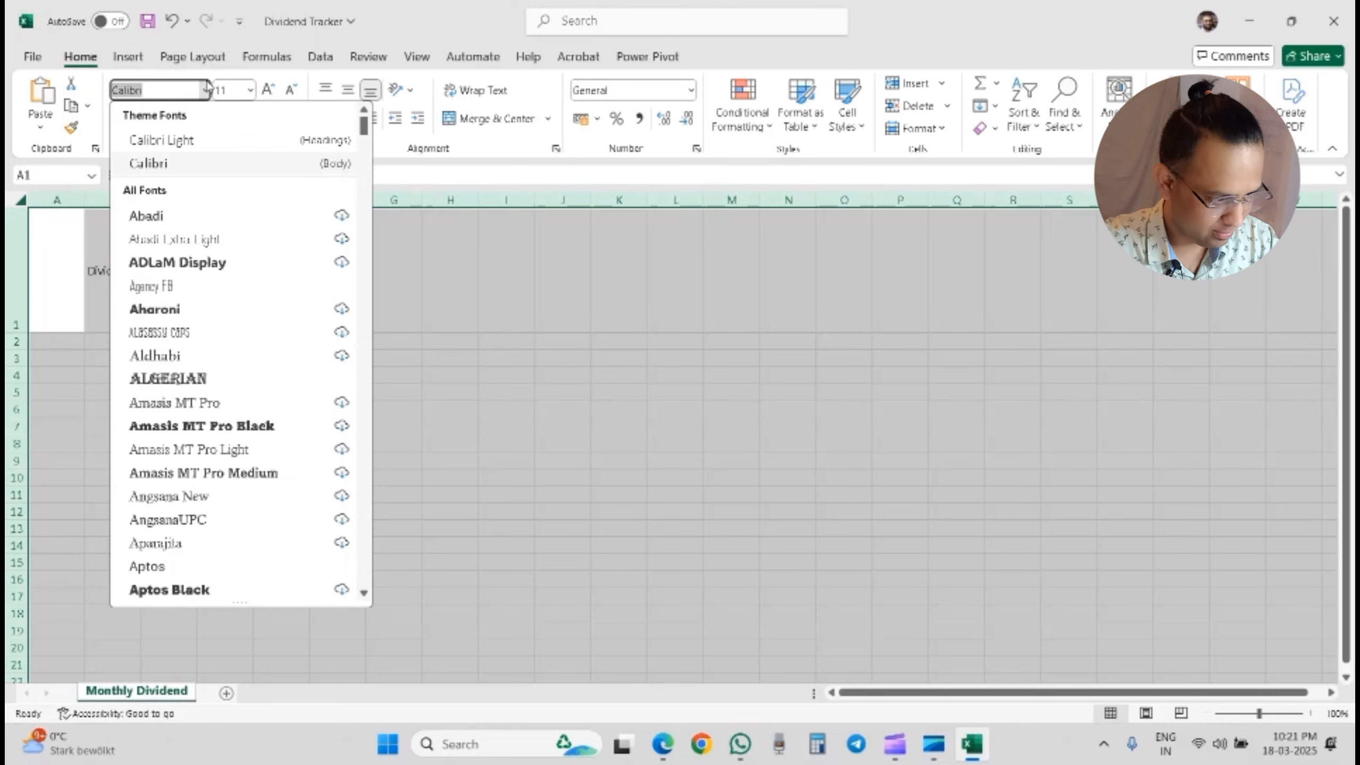
text(Arial)
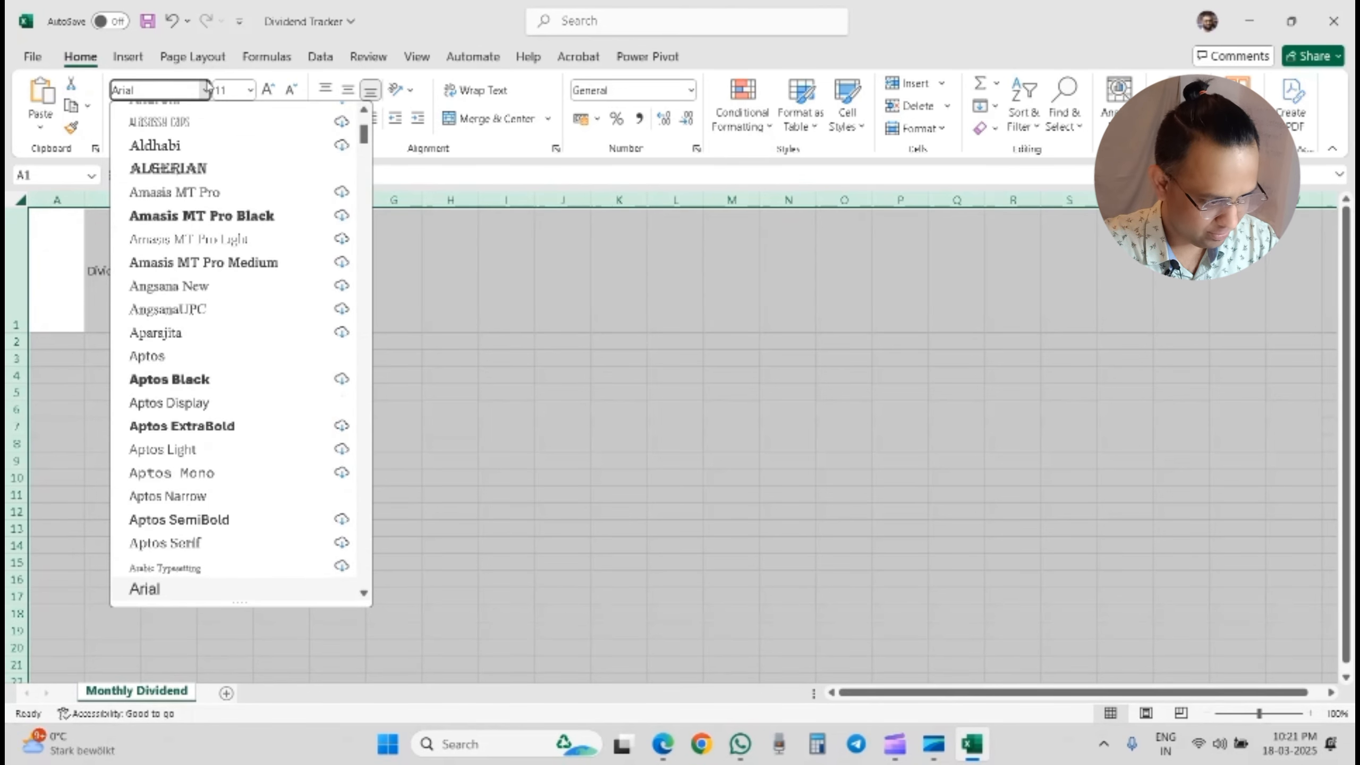
key(Tab)
text(14)
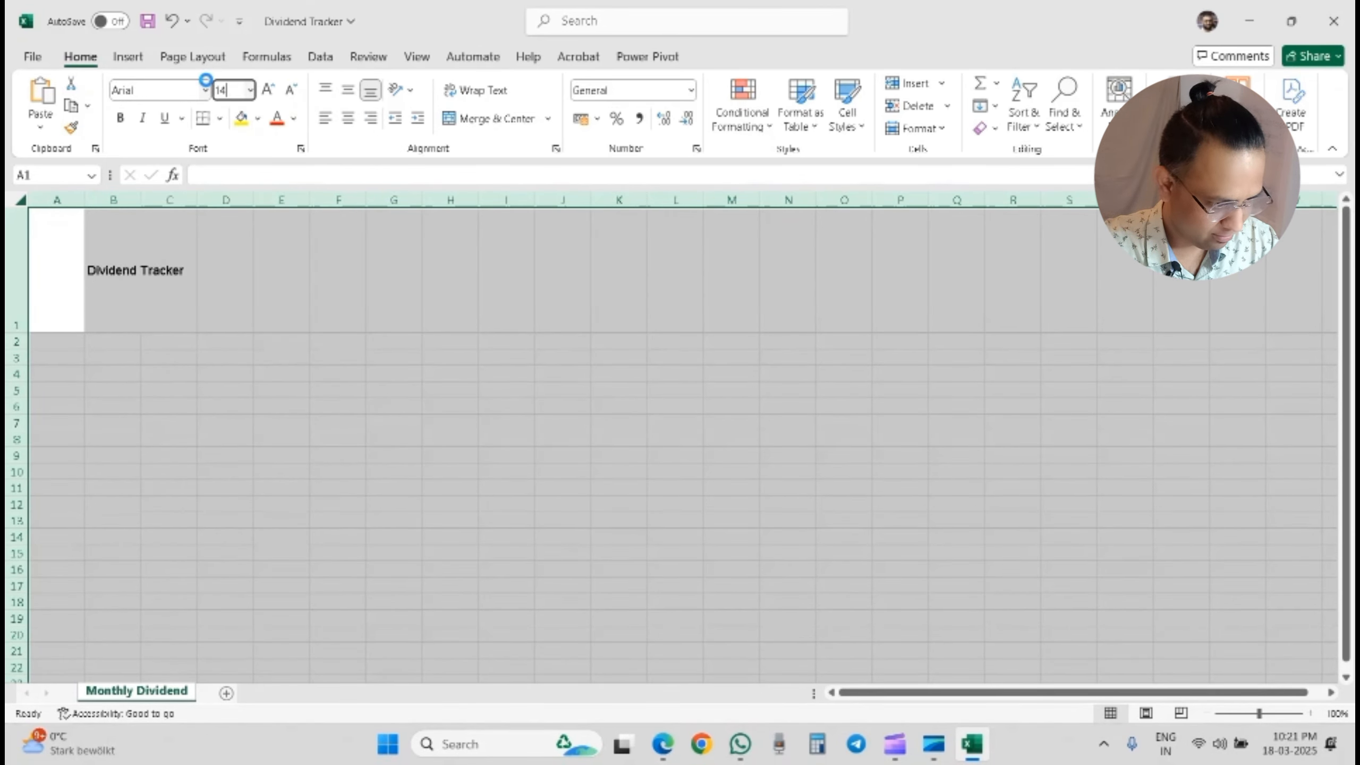
key(Return)
Step: Set the font size of the Dividend Tracker title in B1 to 22
click(156, 258)
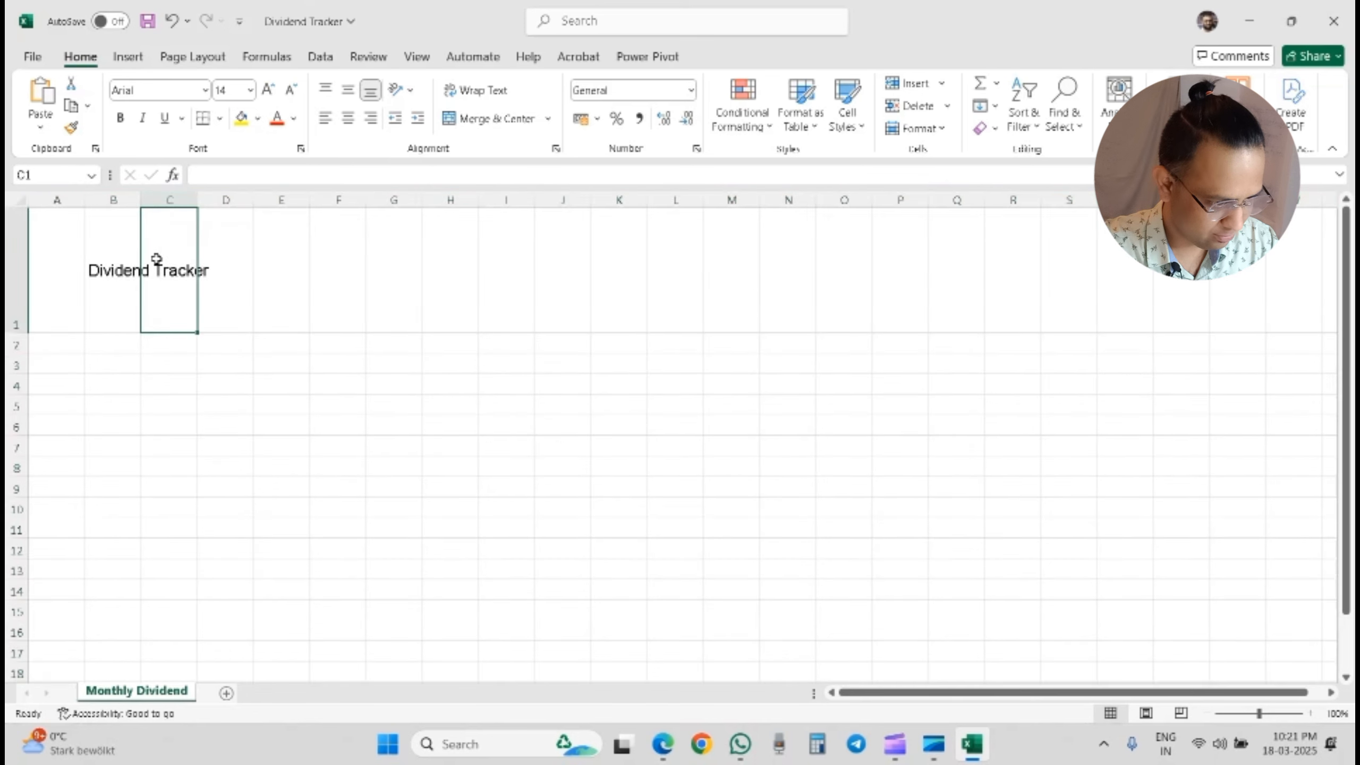
click(112, 265)
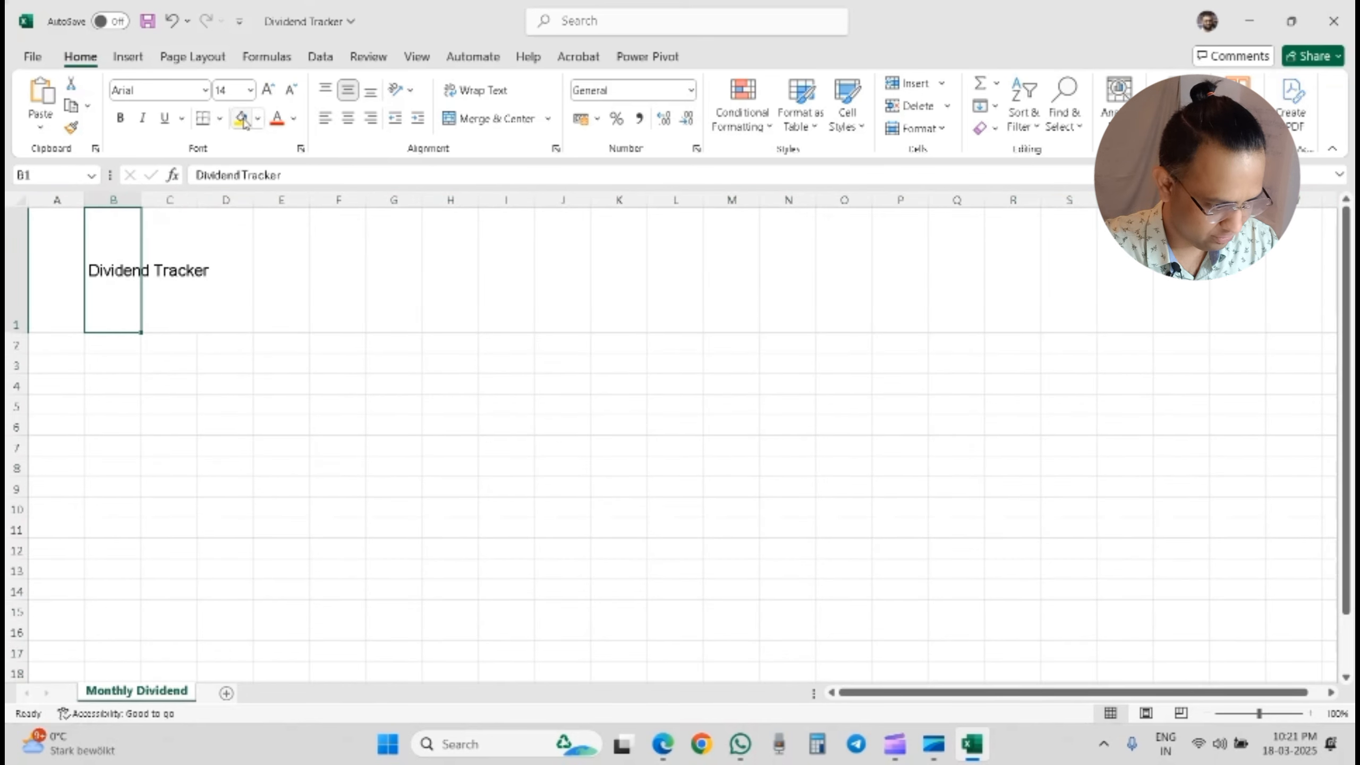
click(251, 91)
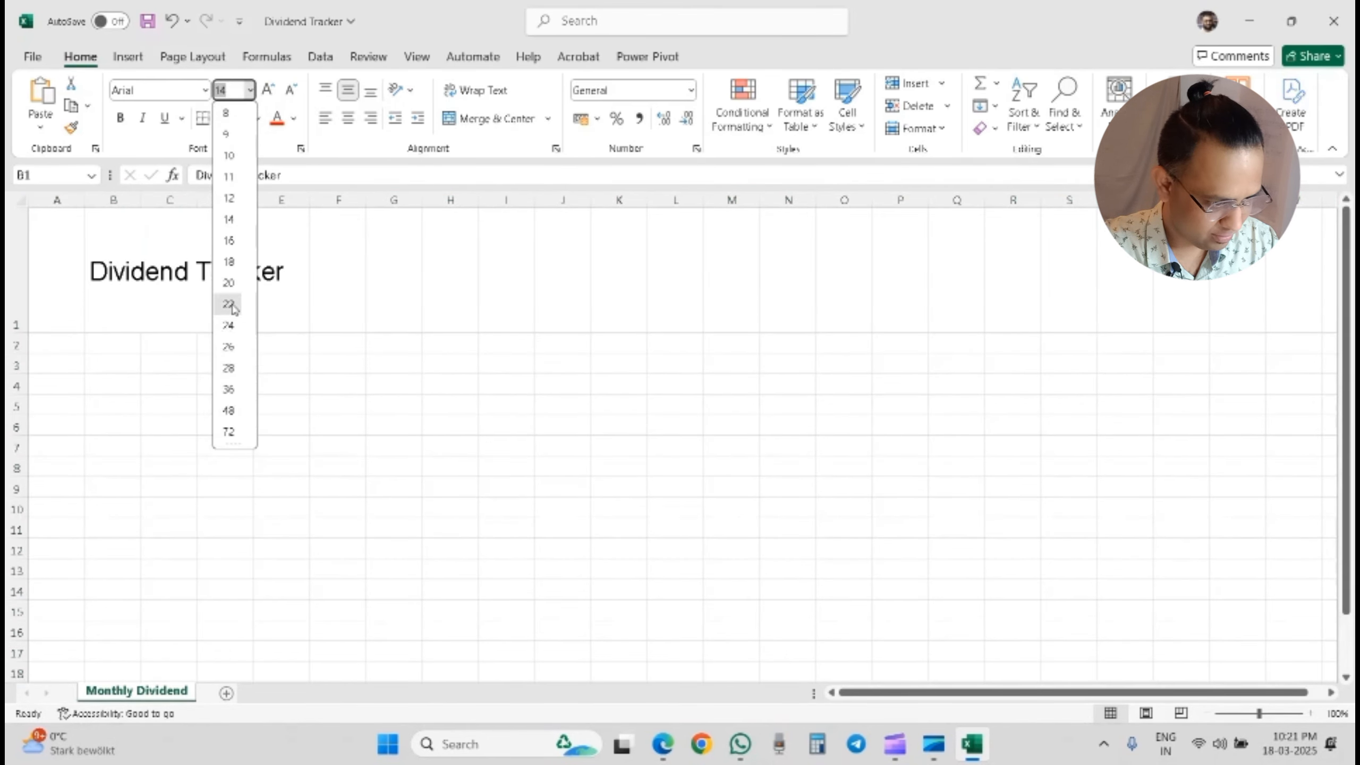
Step: Fill the entire row 1 with a light gold theme colour
click(22, 262)
click(16, 268)
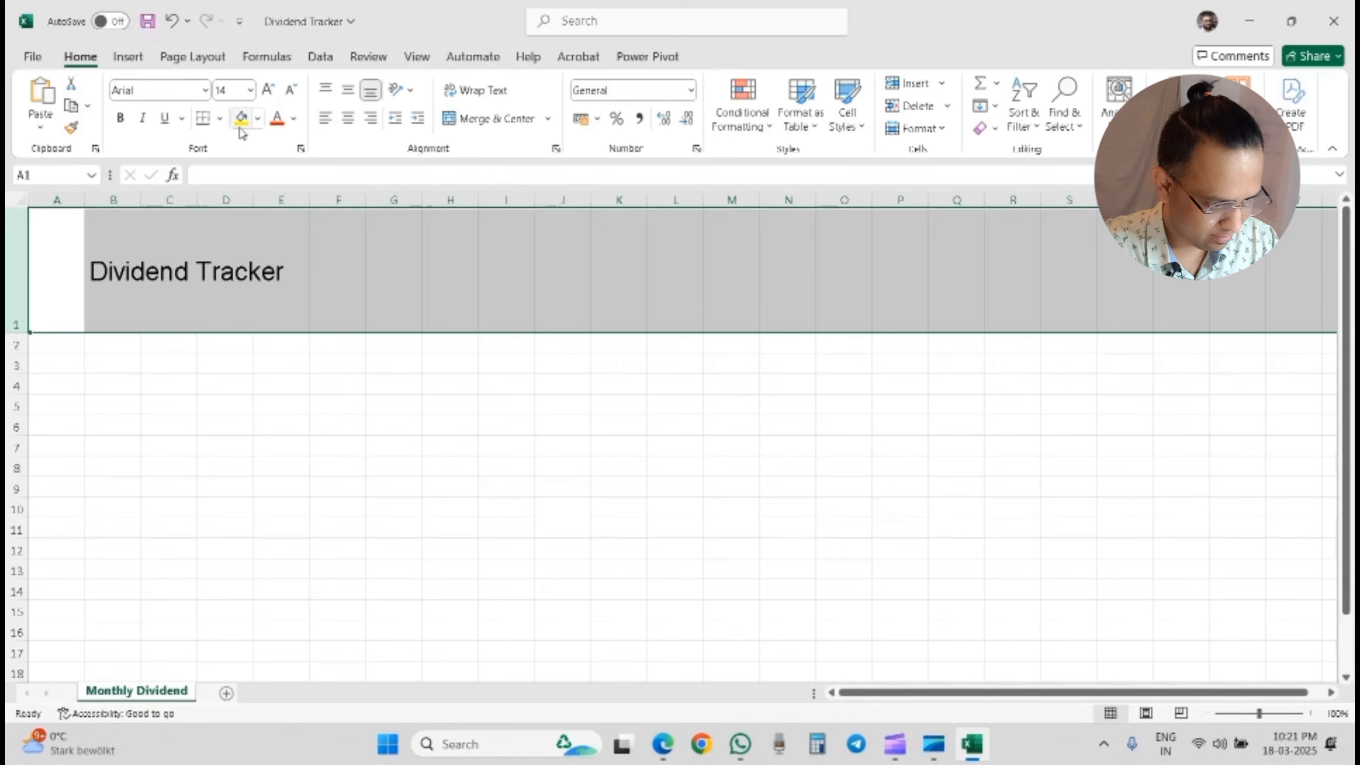
click(257, 118)
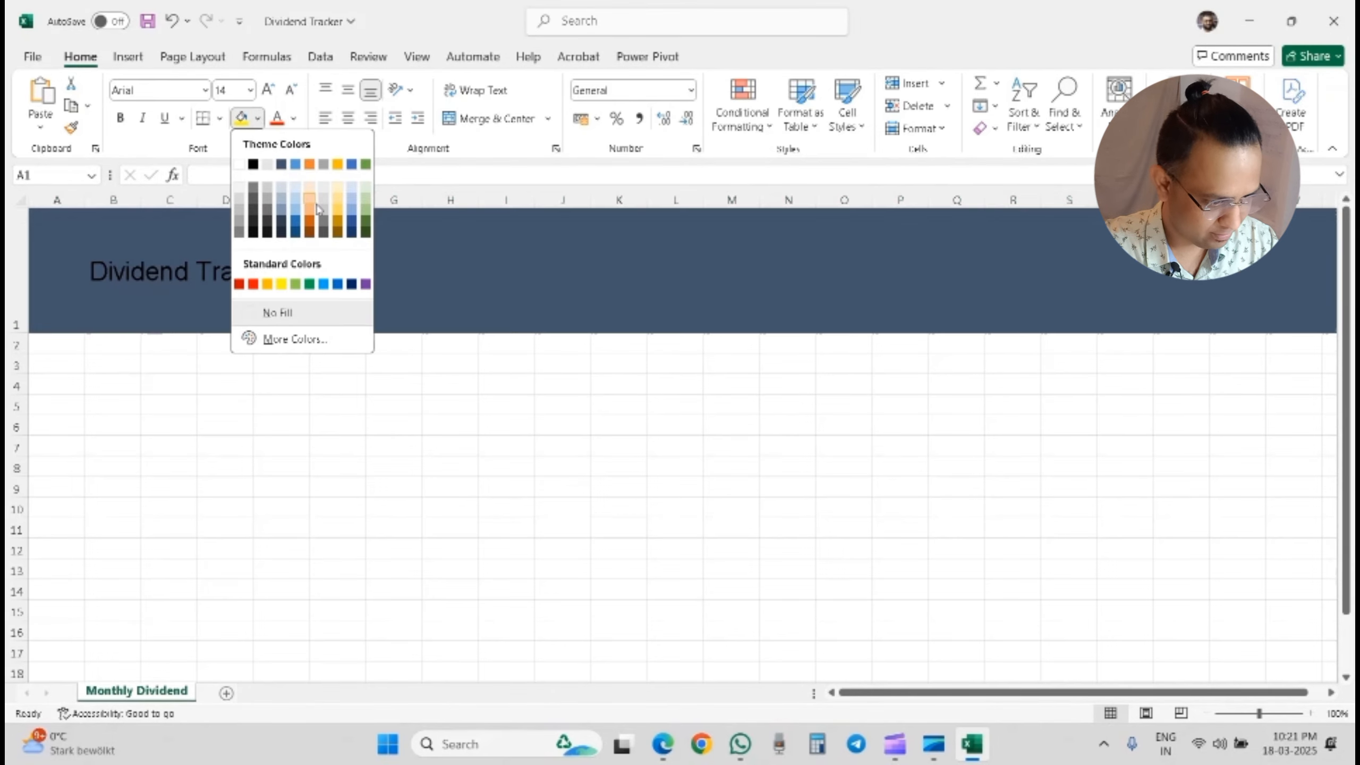
click(339, 214)
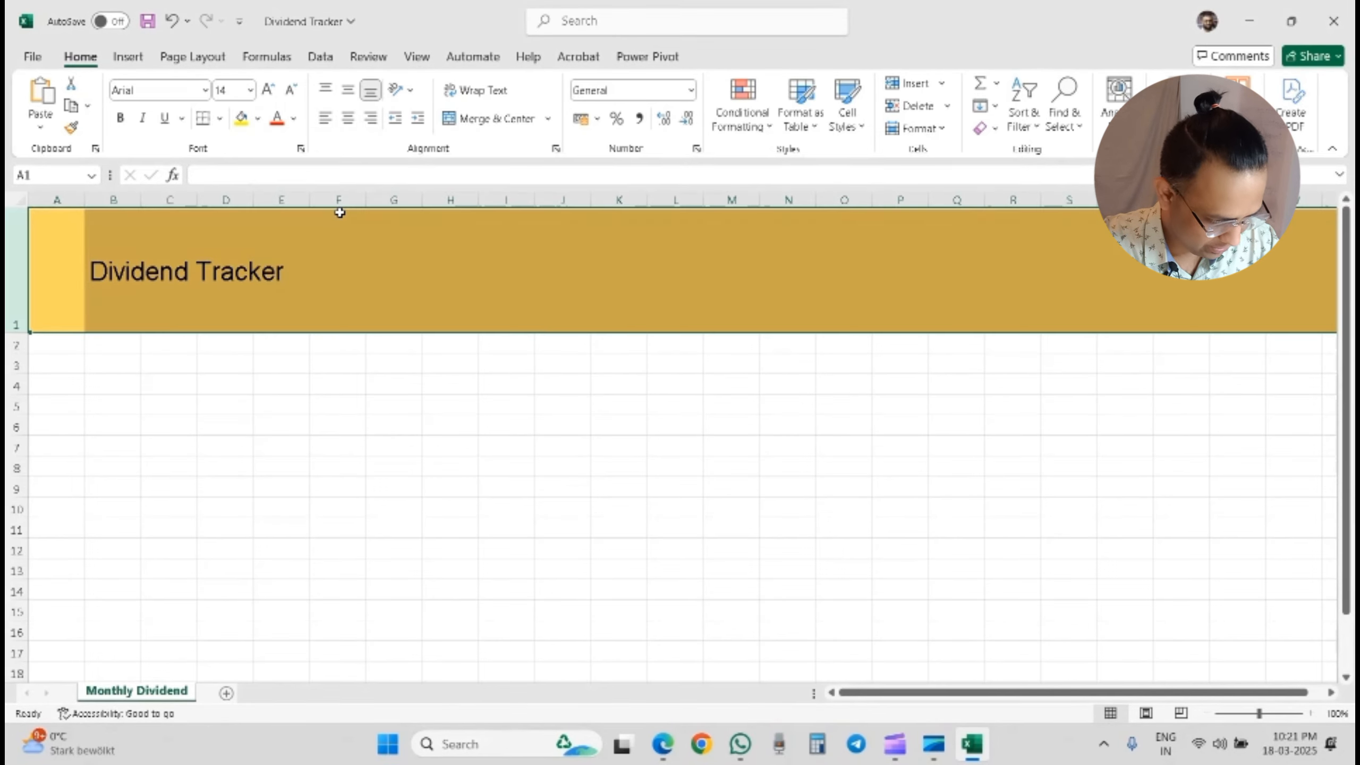
click(283, 425)
Step: Paste the copied dividend table into the Monthly Dividend sheet starting at cell C3
click(195, 378)
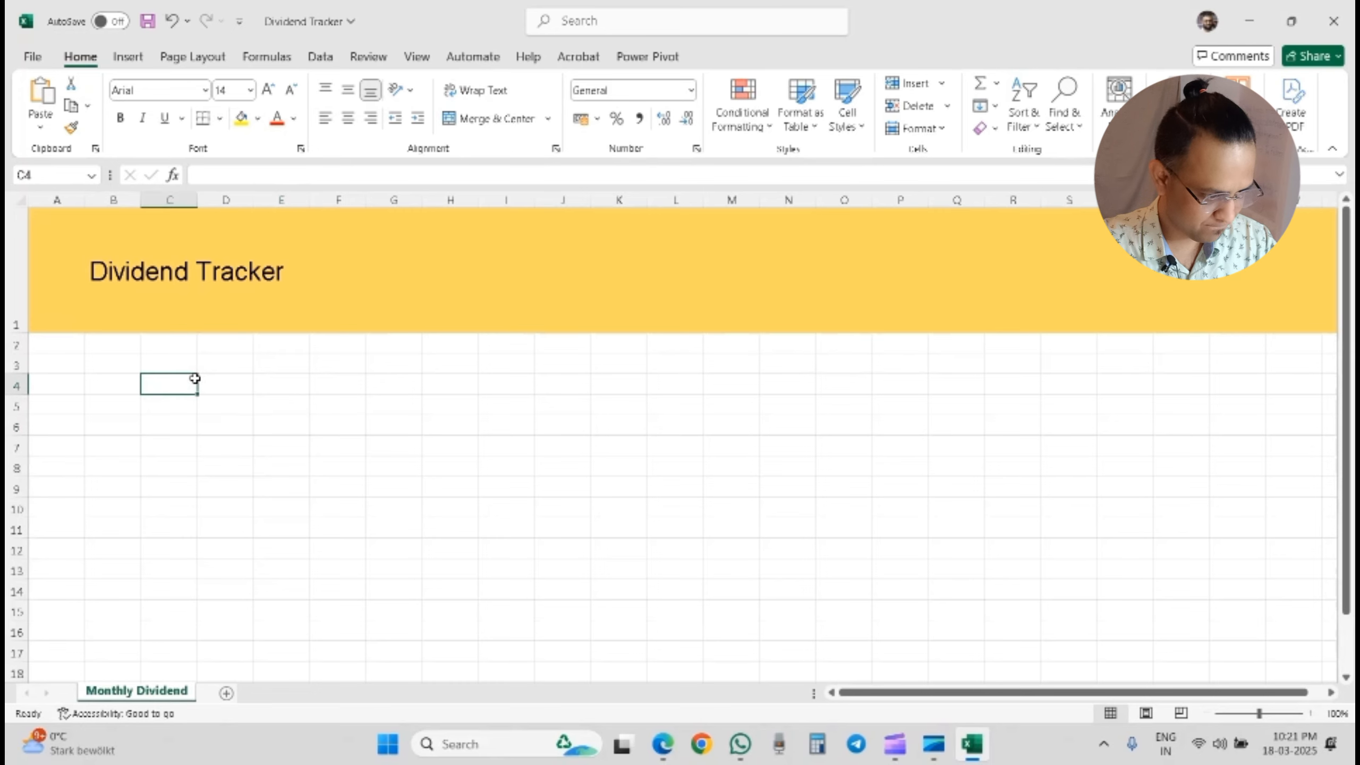
click(171, 367)
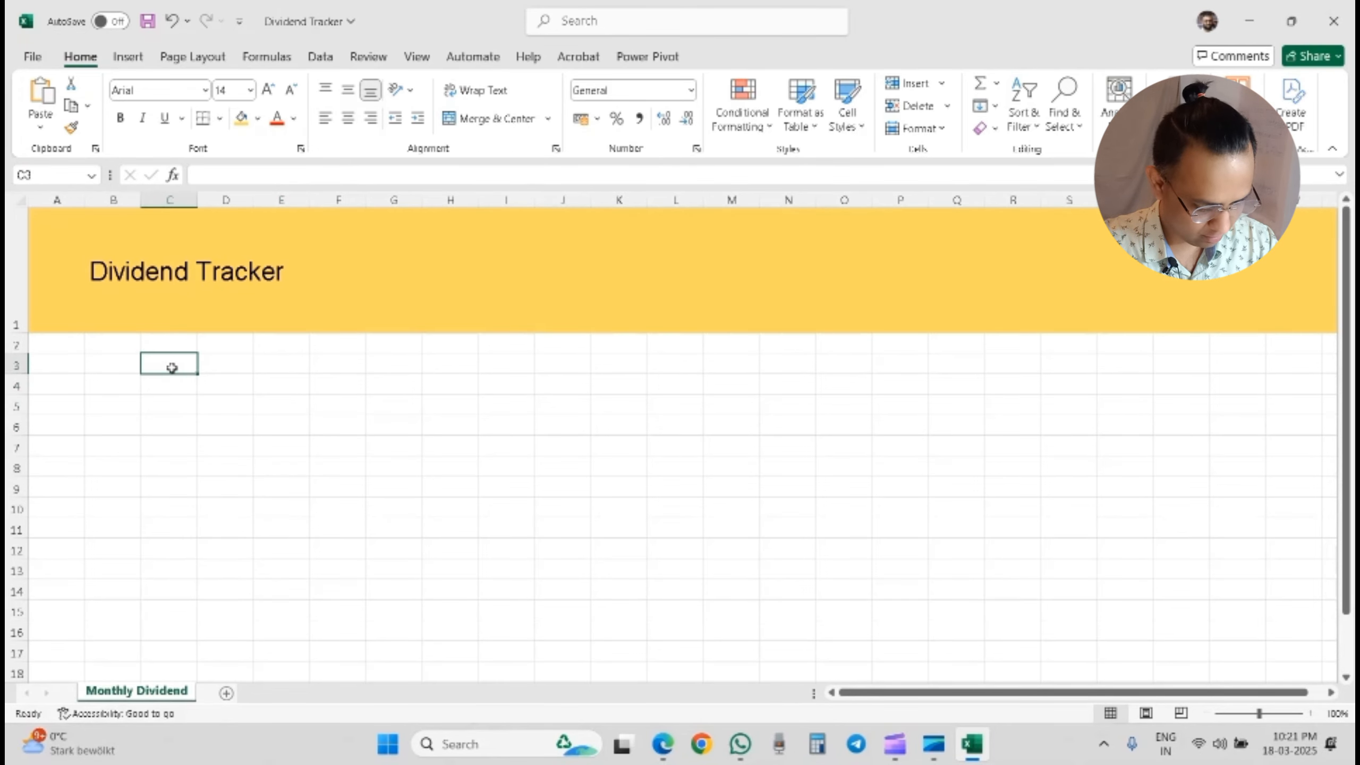
key(ctrl+v)
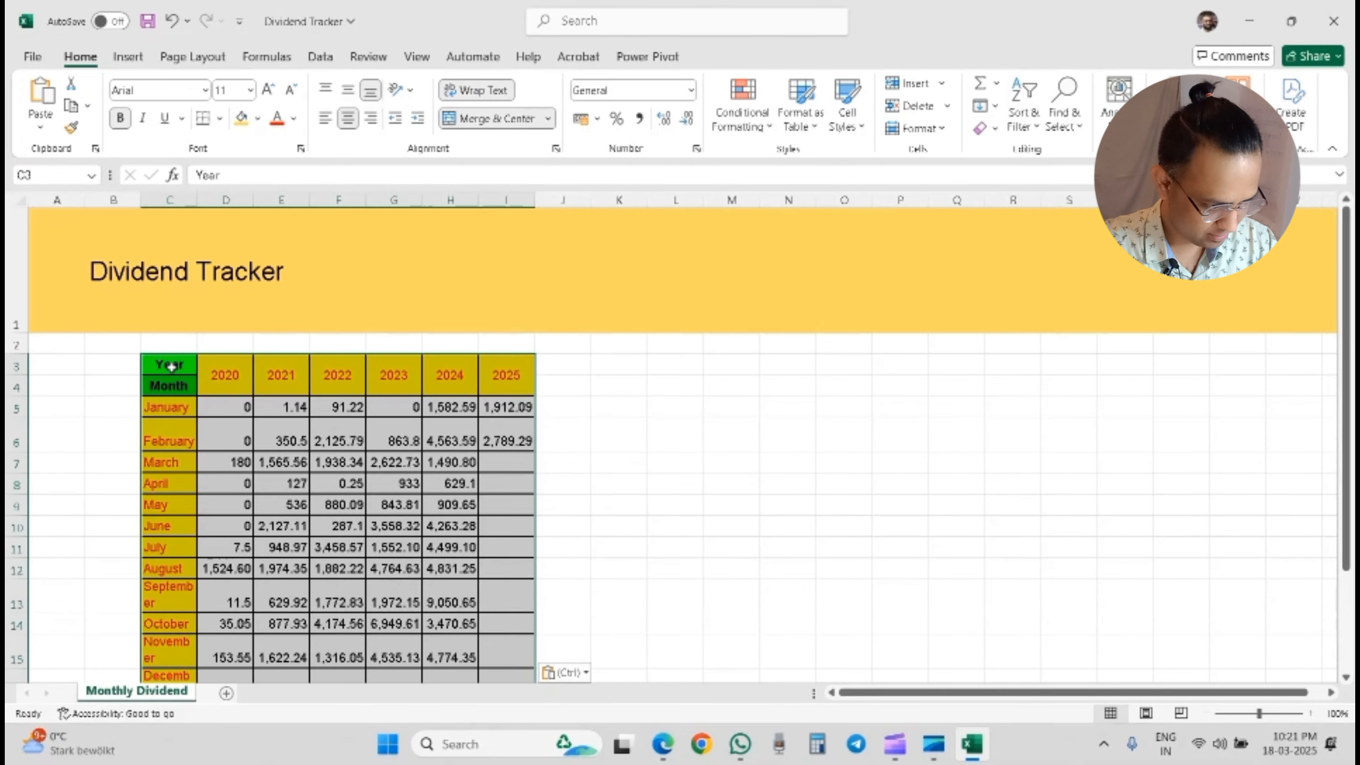
click(199, 375)
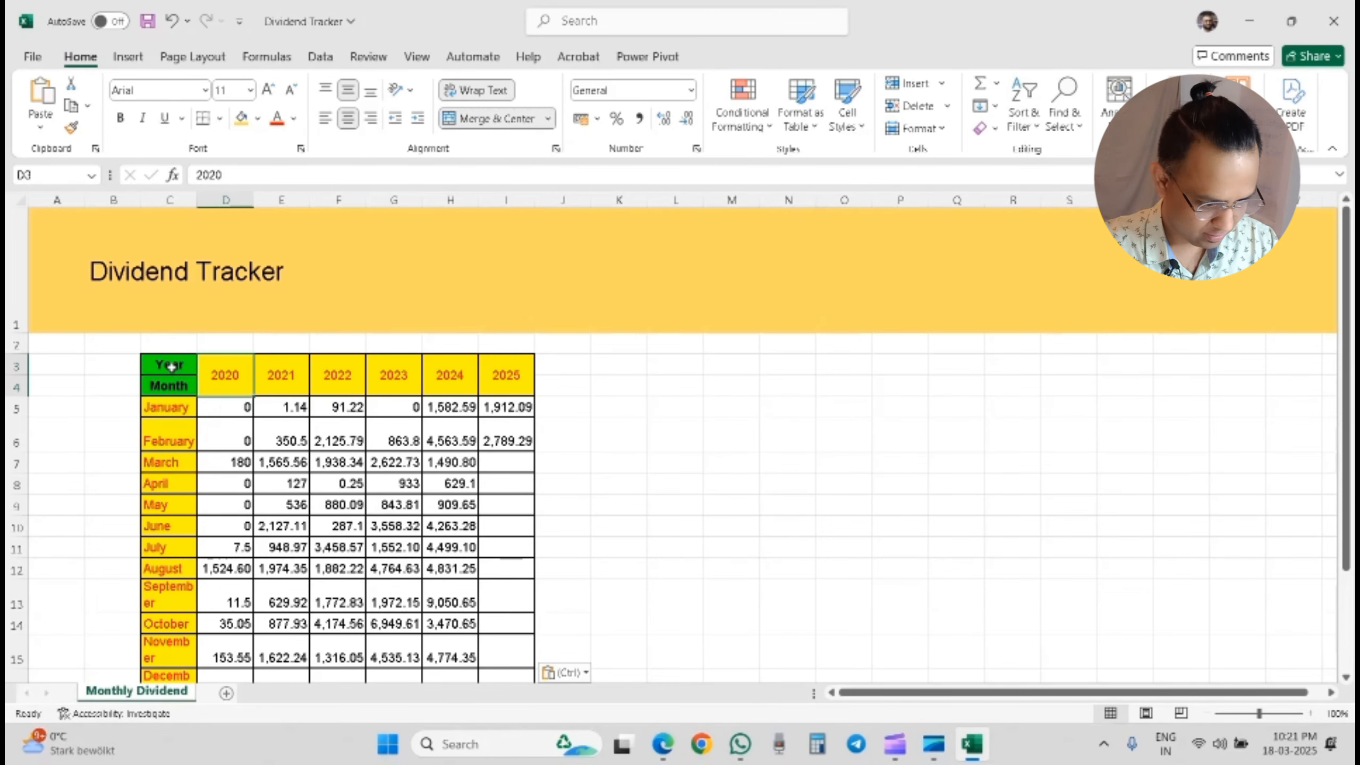
Step: Clear all formatting from the pasted dividend table while keeping its contents
click(171, 367)
key(ctrl+a)
scroll(172, 368, down, 1)
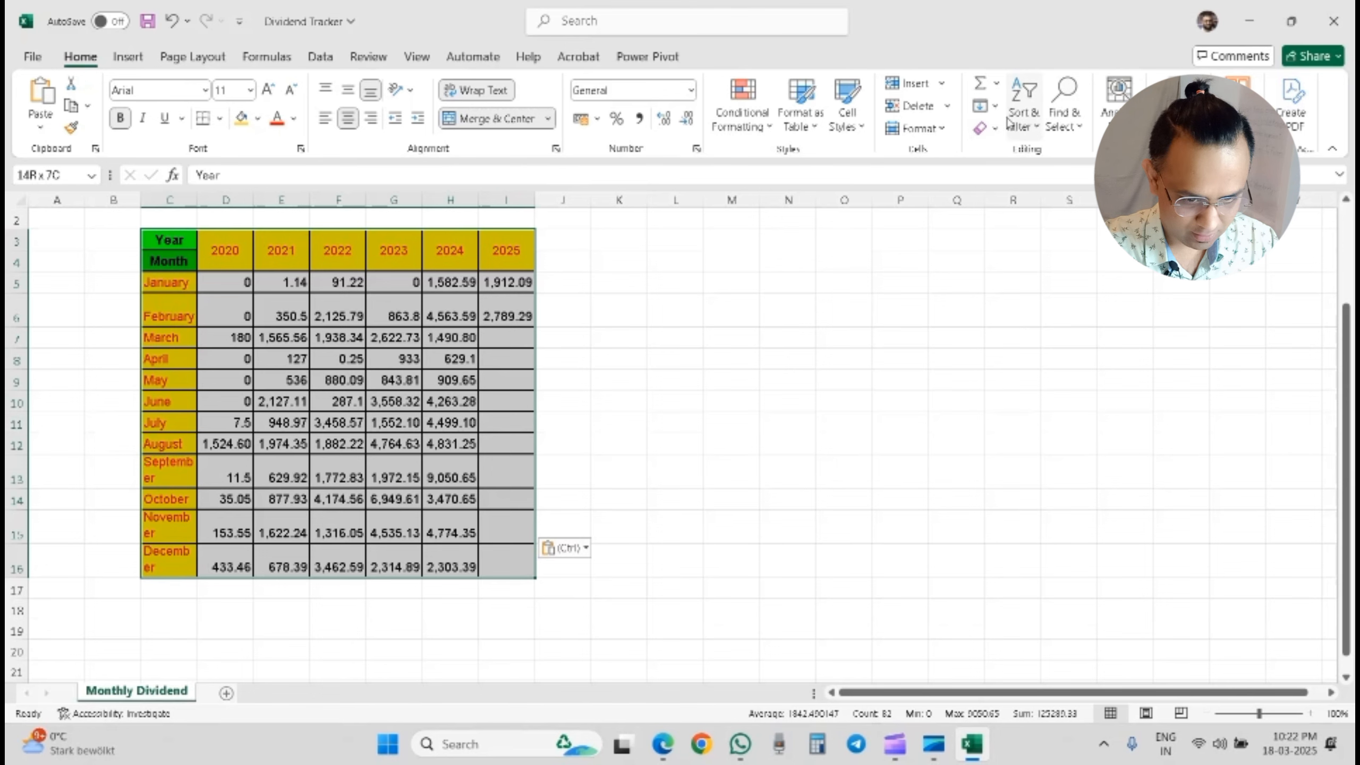
click(985, 128)
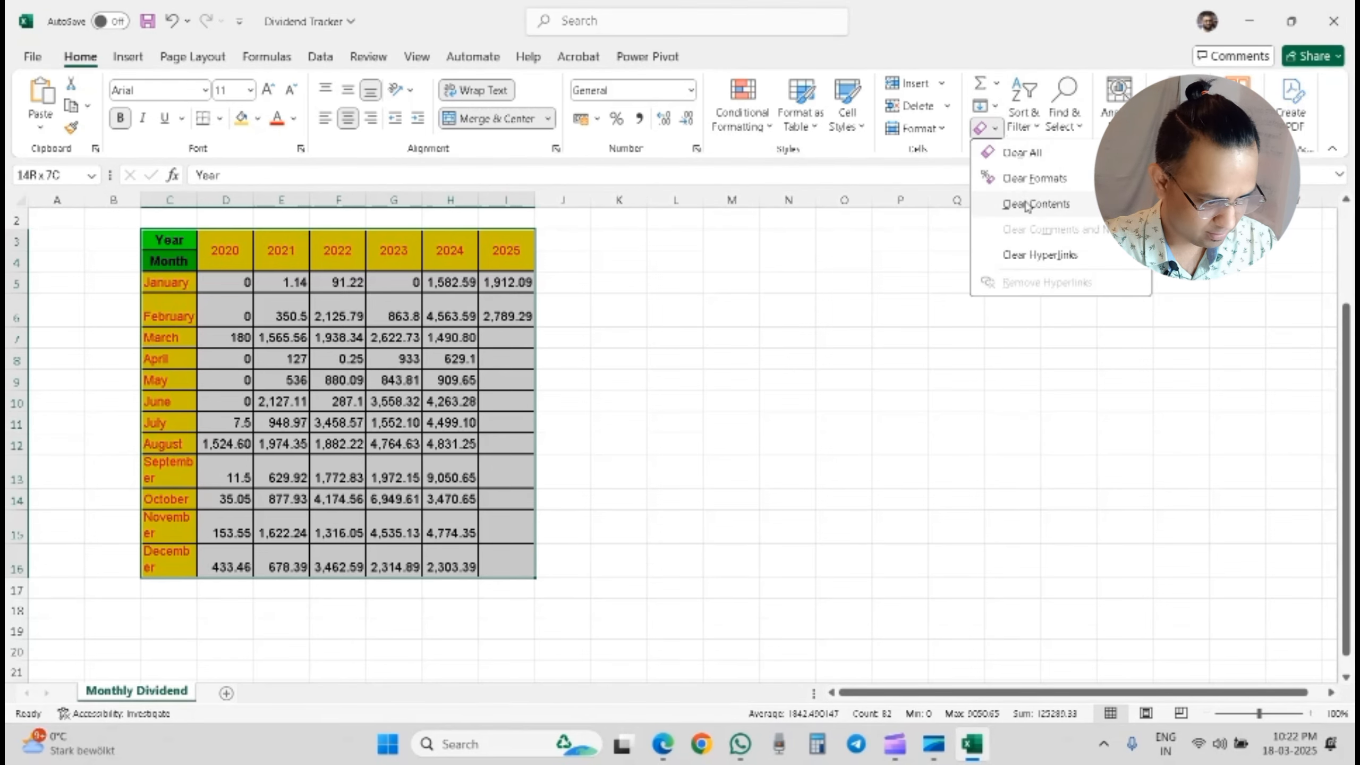
click(1033, 179)
click(689, 366)
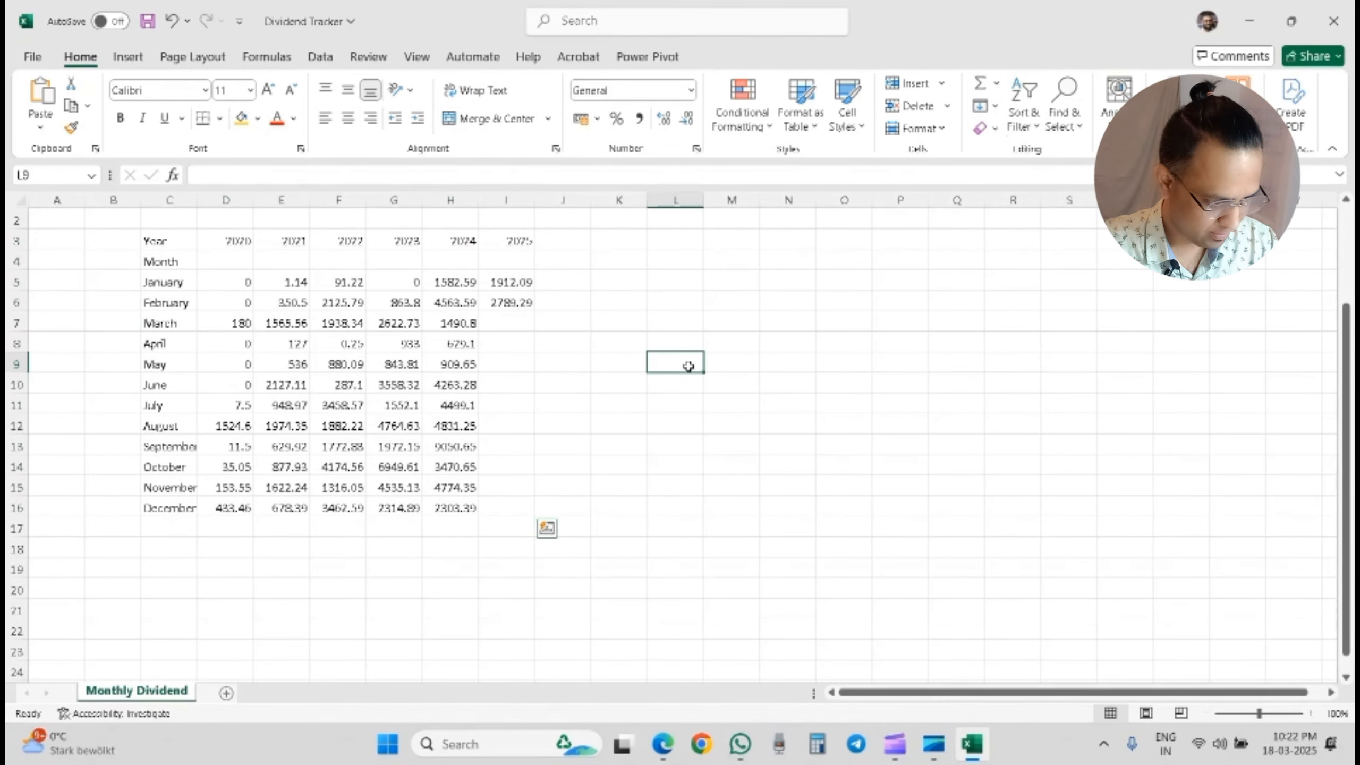
Step: Append a slash to the Year header in C3 so it reads "Year/"
click(160, 257)
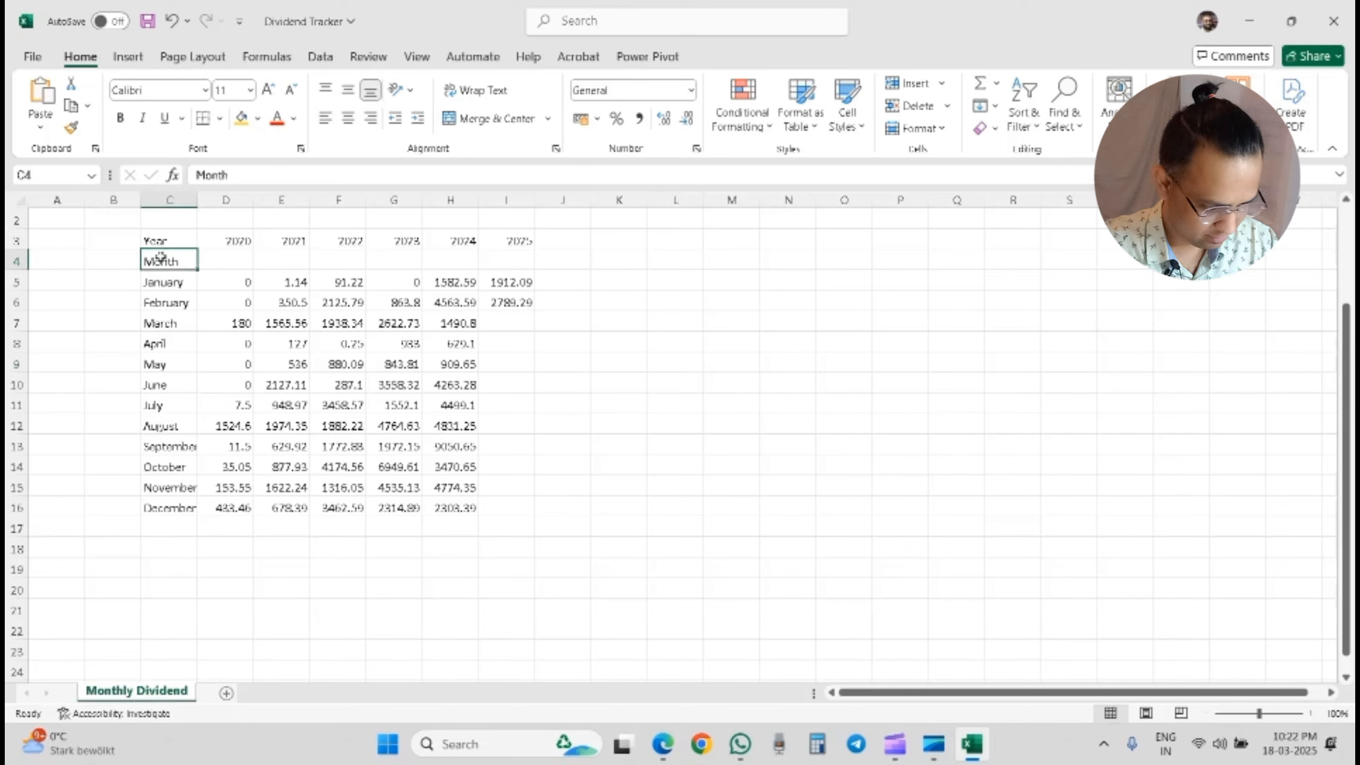
key(ctrl+c)
click(177, 241)
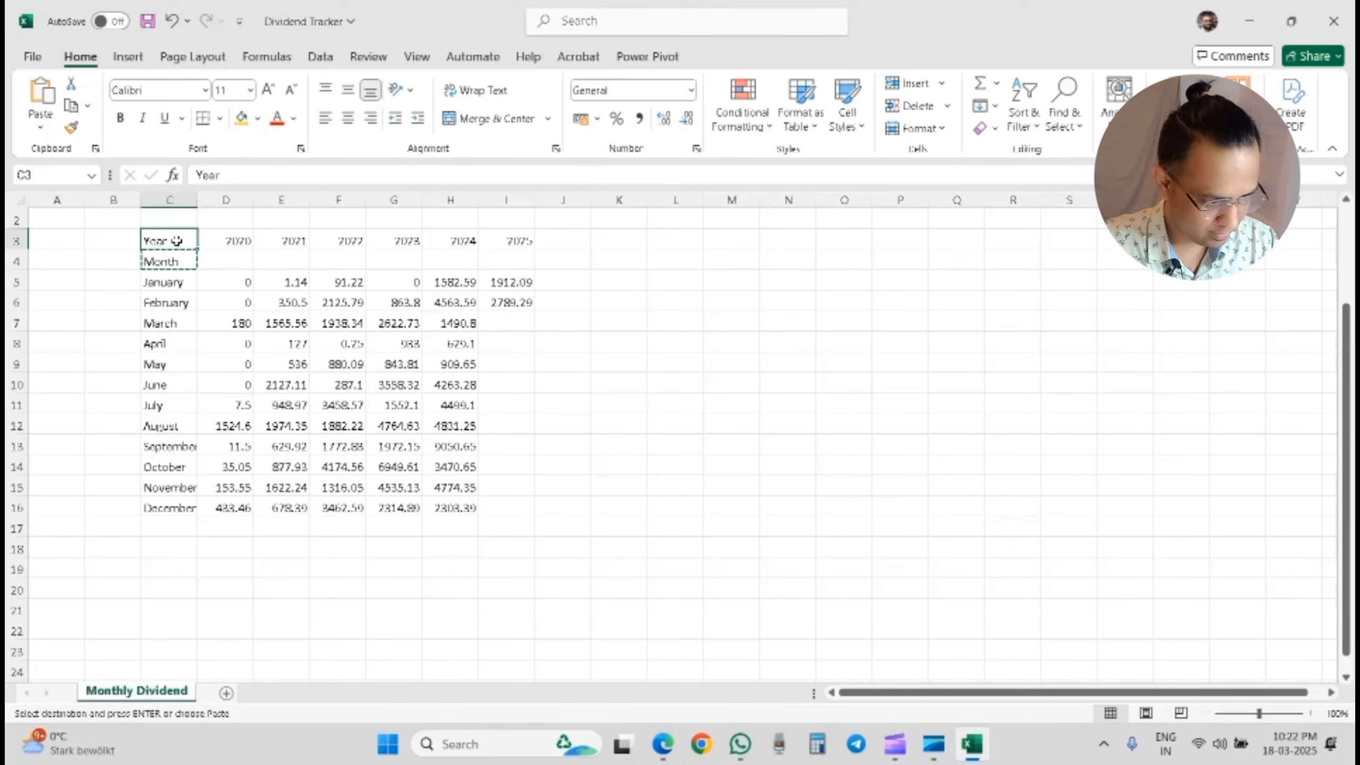
double_click(177, 241)
text(/)
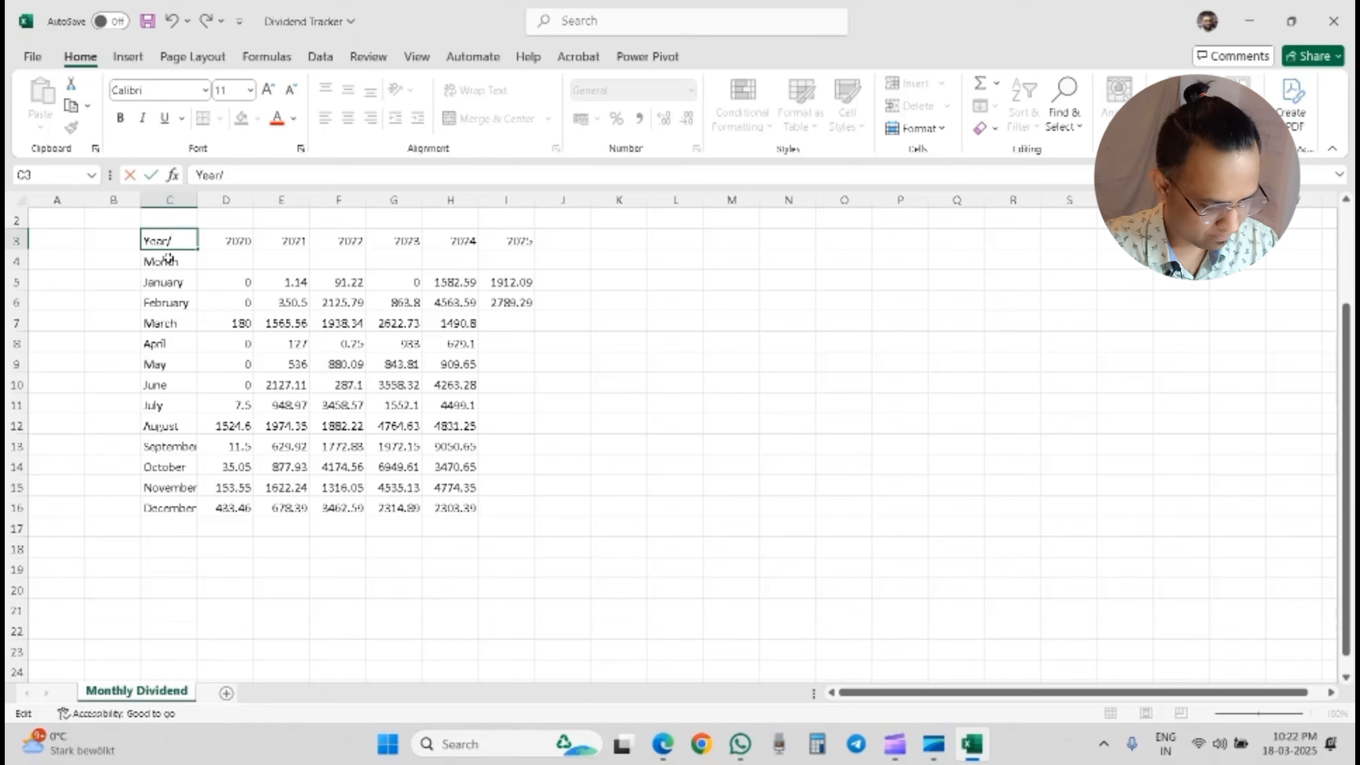
Step: Move the text Month from C4 to the end of the C3 header so it reads "Year/Month"
click(169, 260)
double_click(169, 260)
double_click(169, 260)
key(ctrl+x)
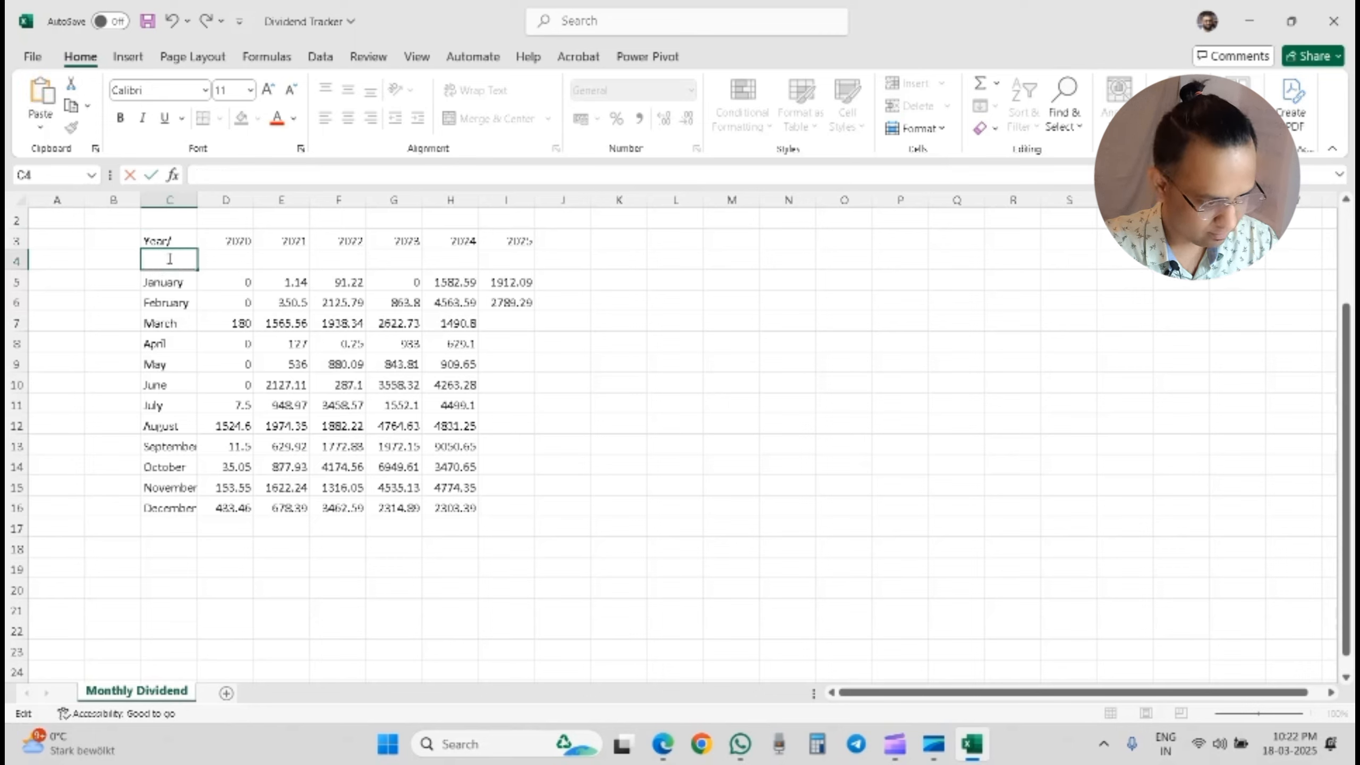
click(184, 240)
double_click(184, 240)
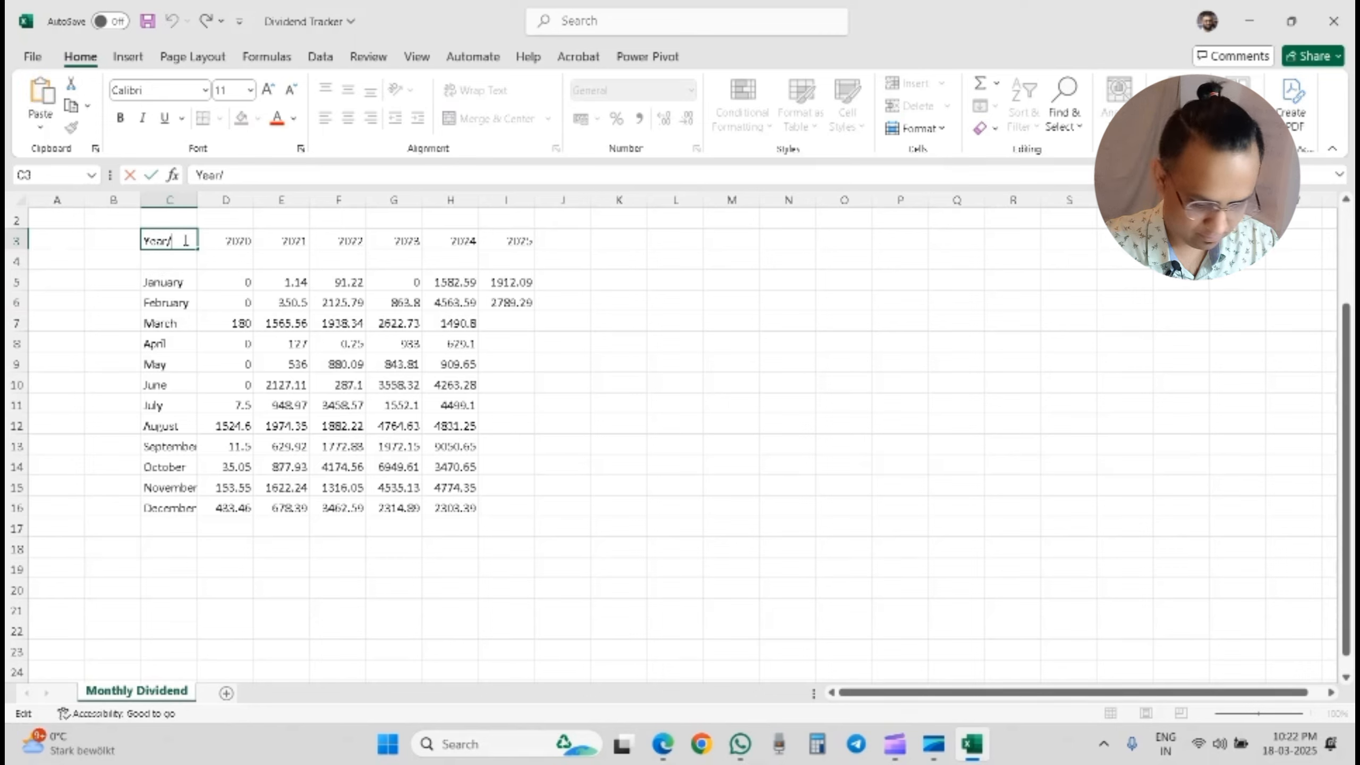
key(ctrl+v)
key(Return)
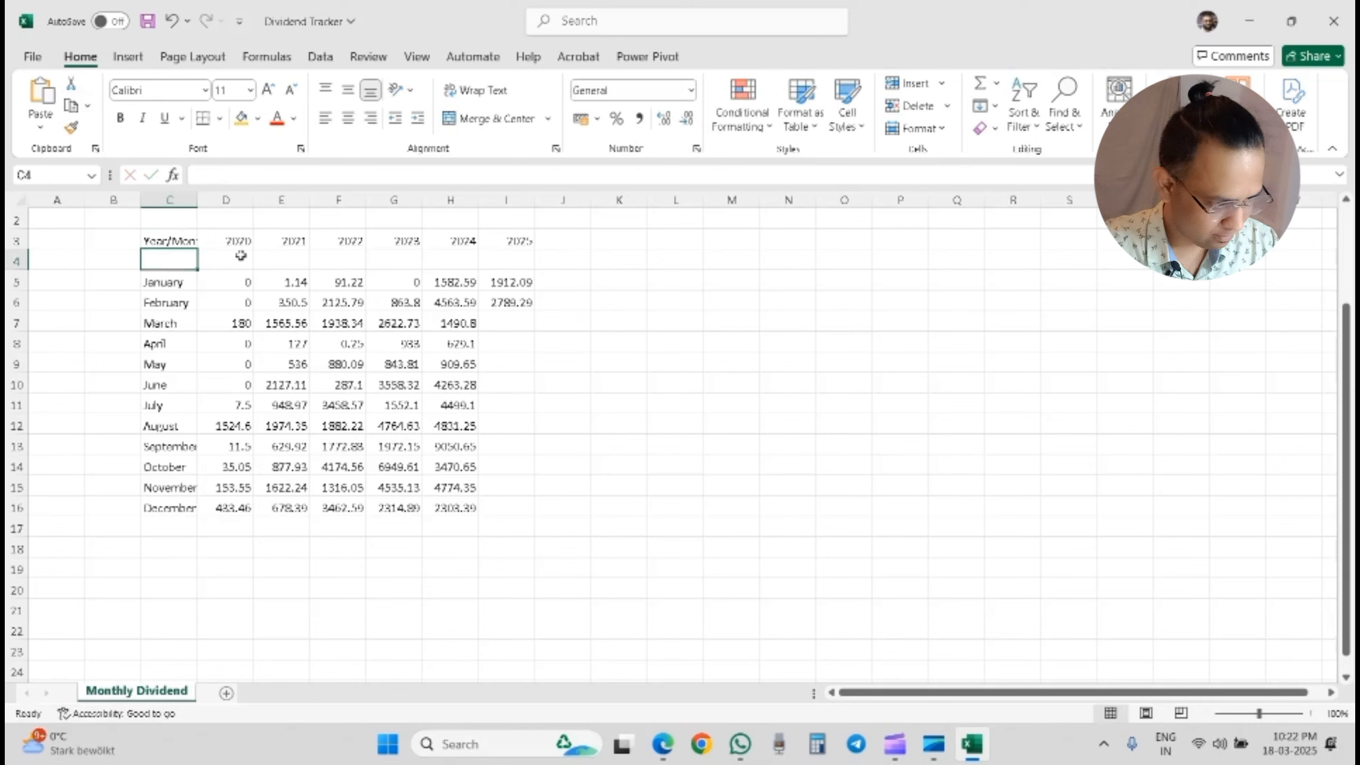
Step: Delete the blank row 4 between the year headers and the January row
click(14, 259)
right_click(14, 260)
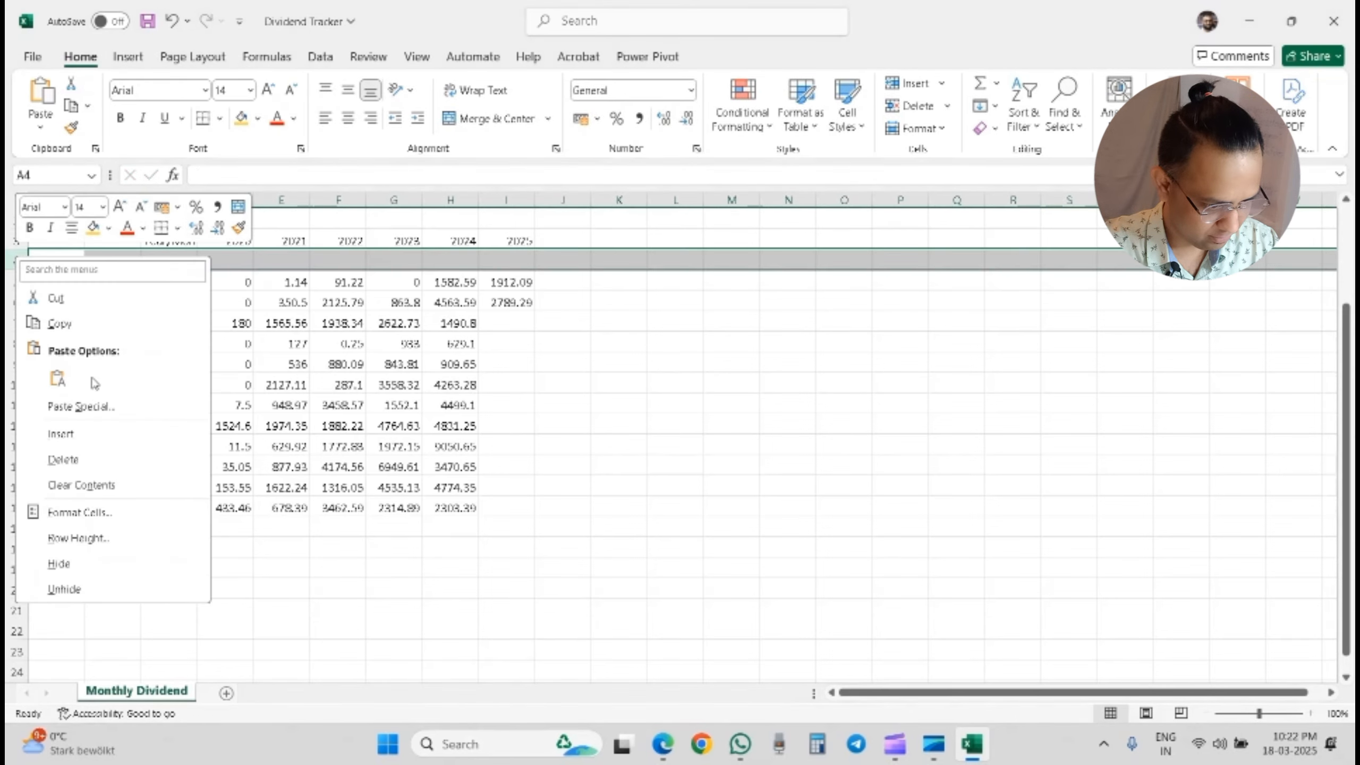
click(75, 460)
click(161, 242)
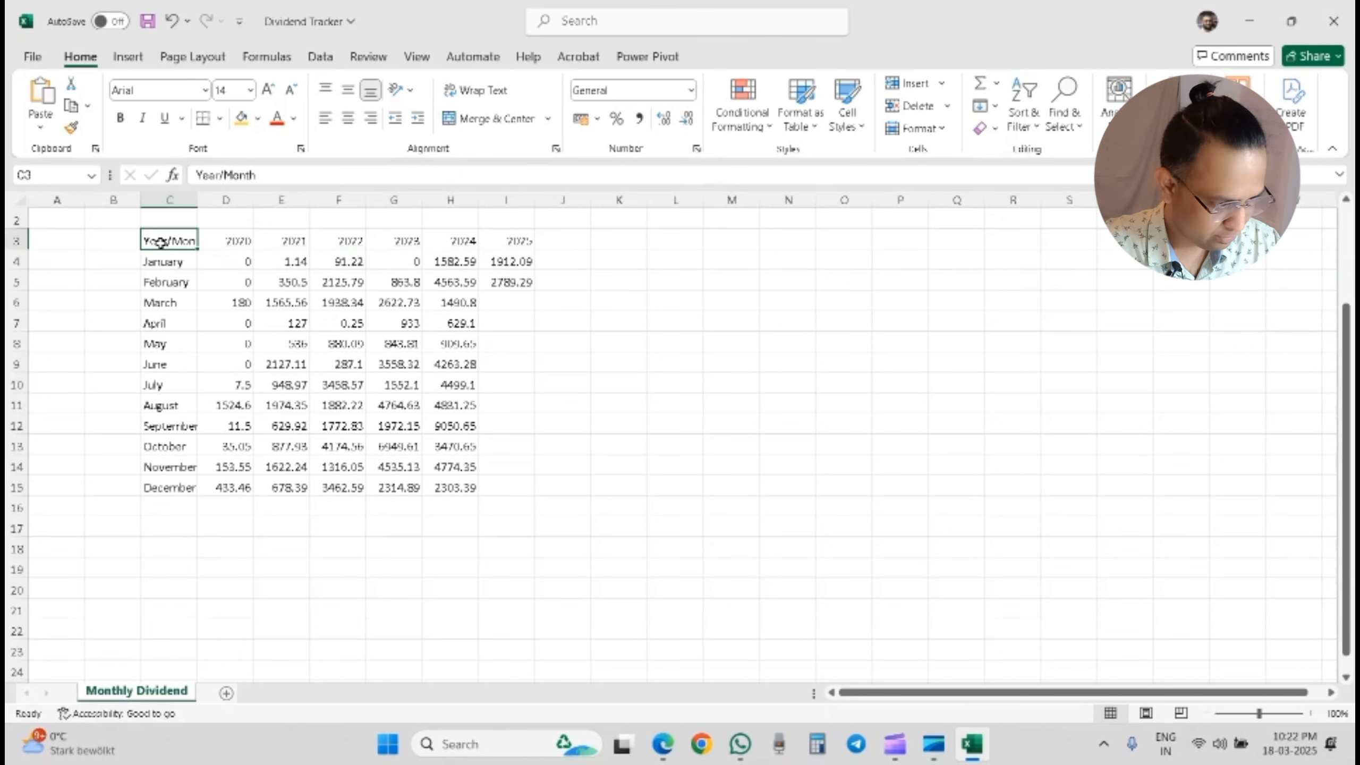
Step: Set the font of the whole worksheet to Arial
click(16, 202)
click(163, 92)
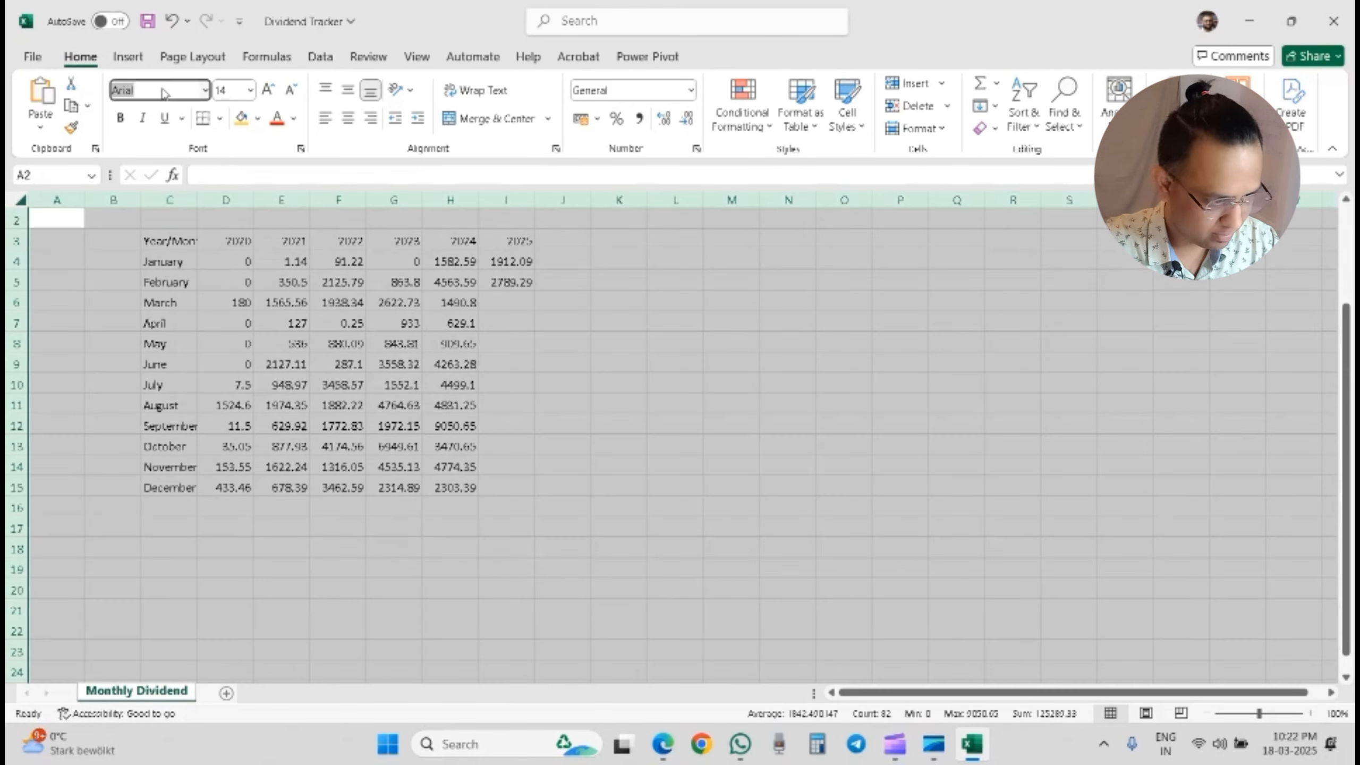
text(Arial)
key(Return)
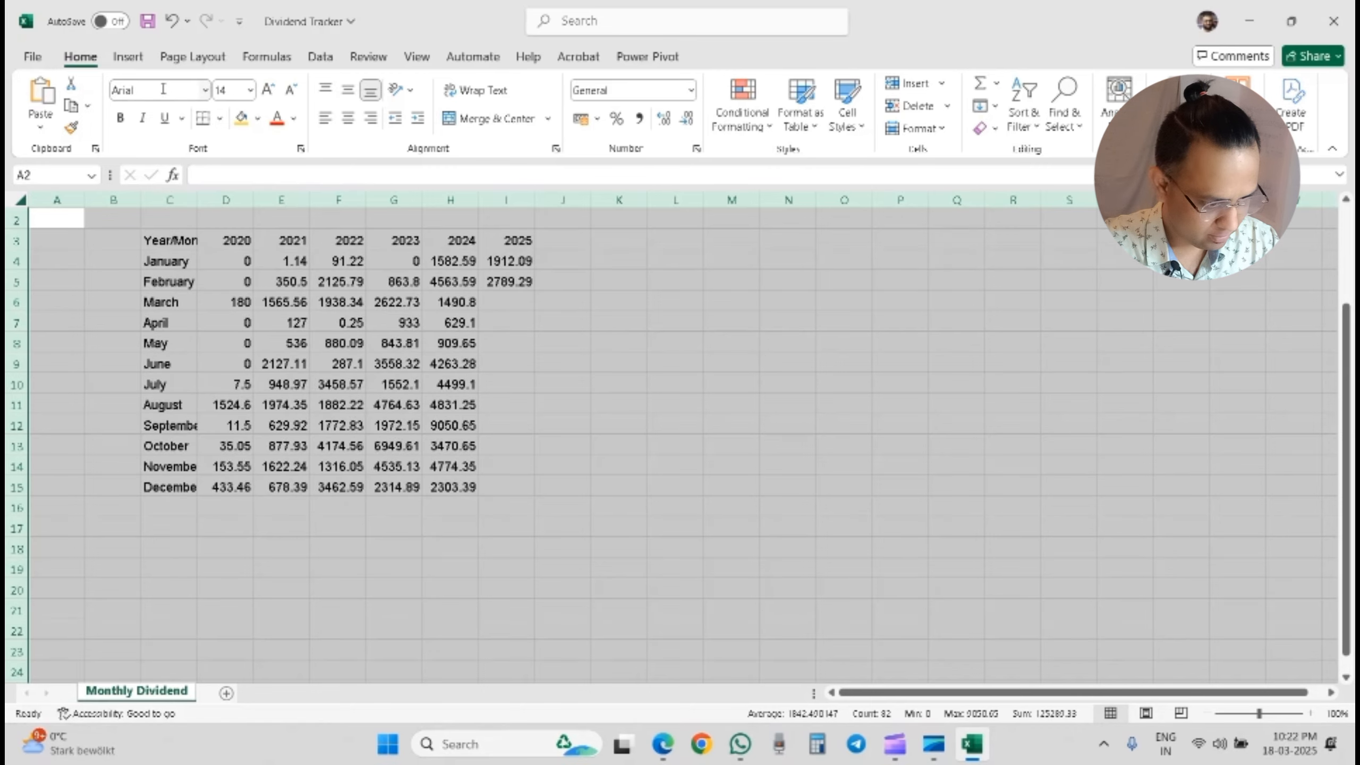
click(370, 261)
Step: Auto-fit the width of column C to its Year/Month header and month names
scroll(371, 264, up, 1)
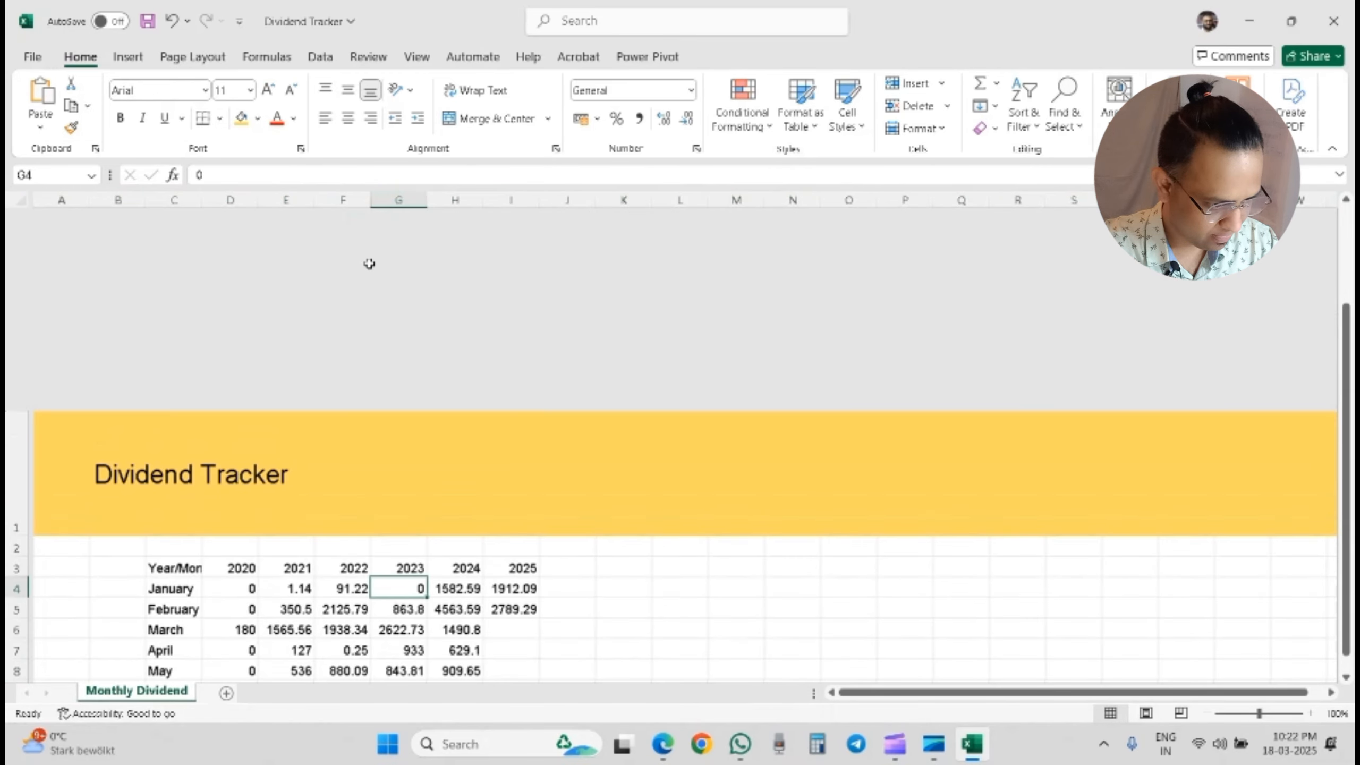
scroll(369, 263, down, 2)
scroll(369, 263, up, 2)
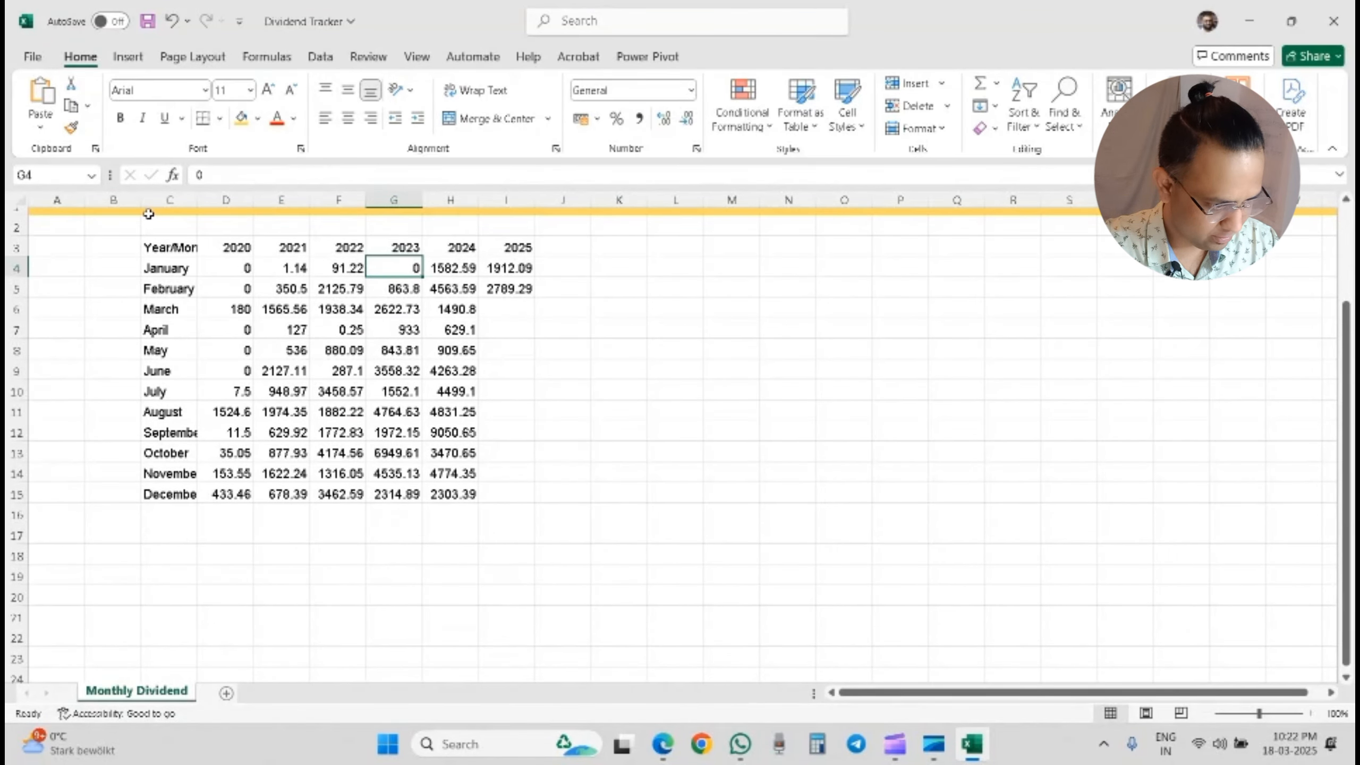
double_click(198, 194)
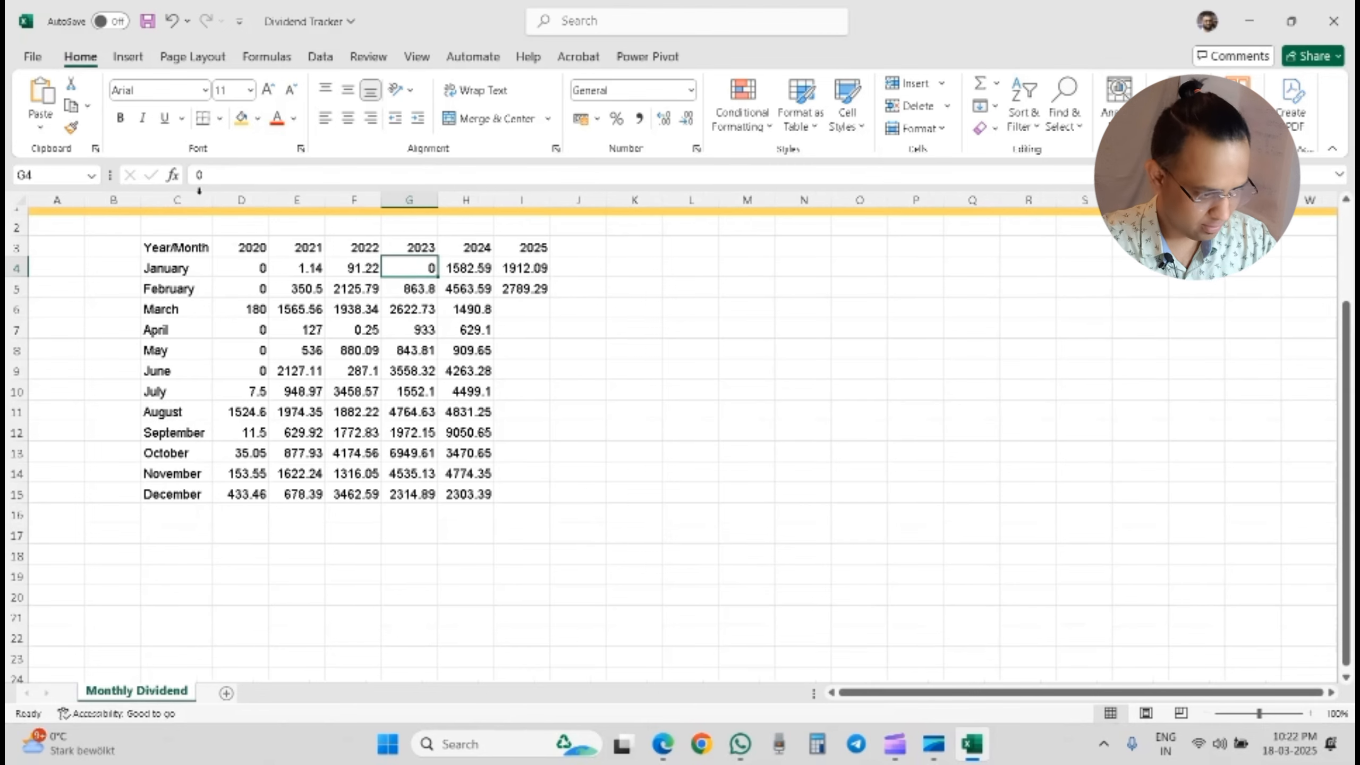
click(156, 244)
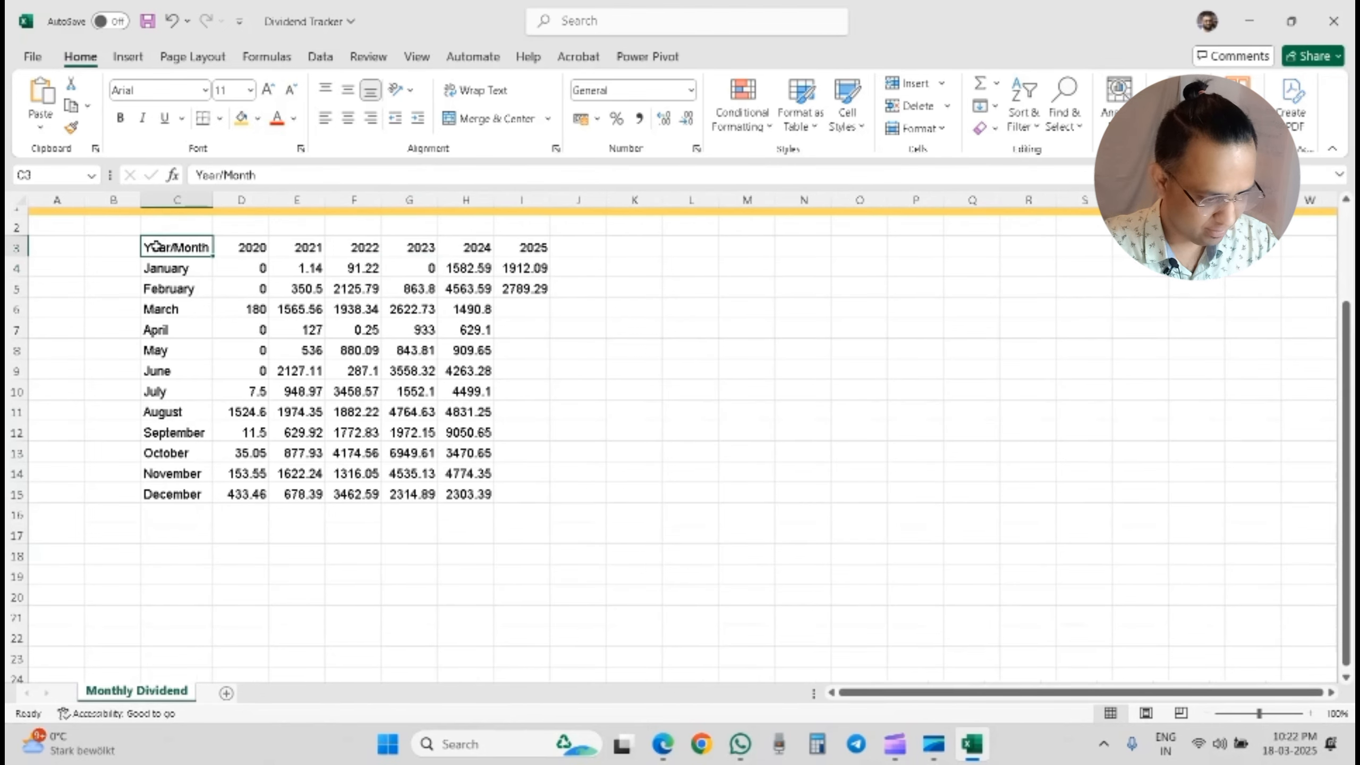
click(370, 433)
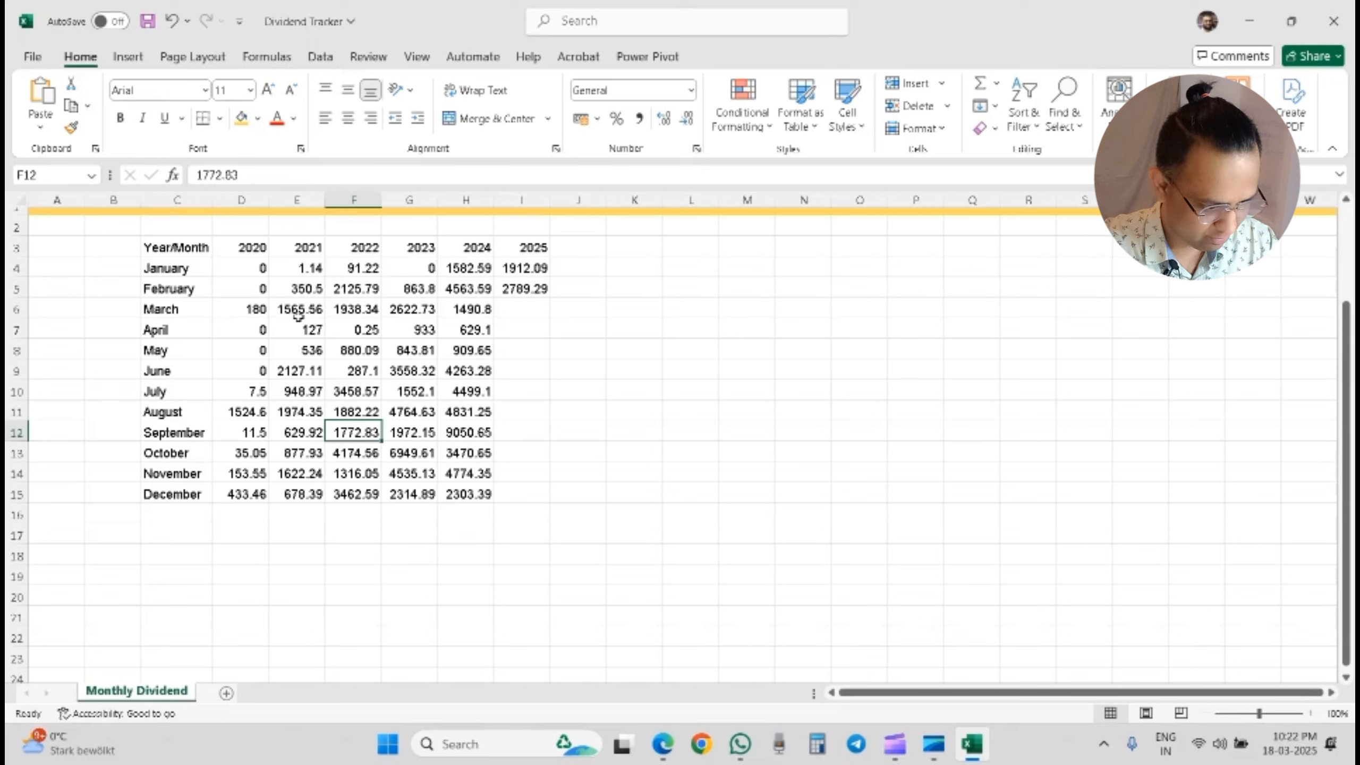
key(ctrl+t)
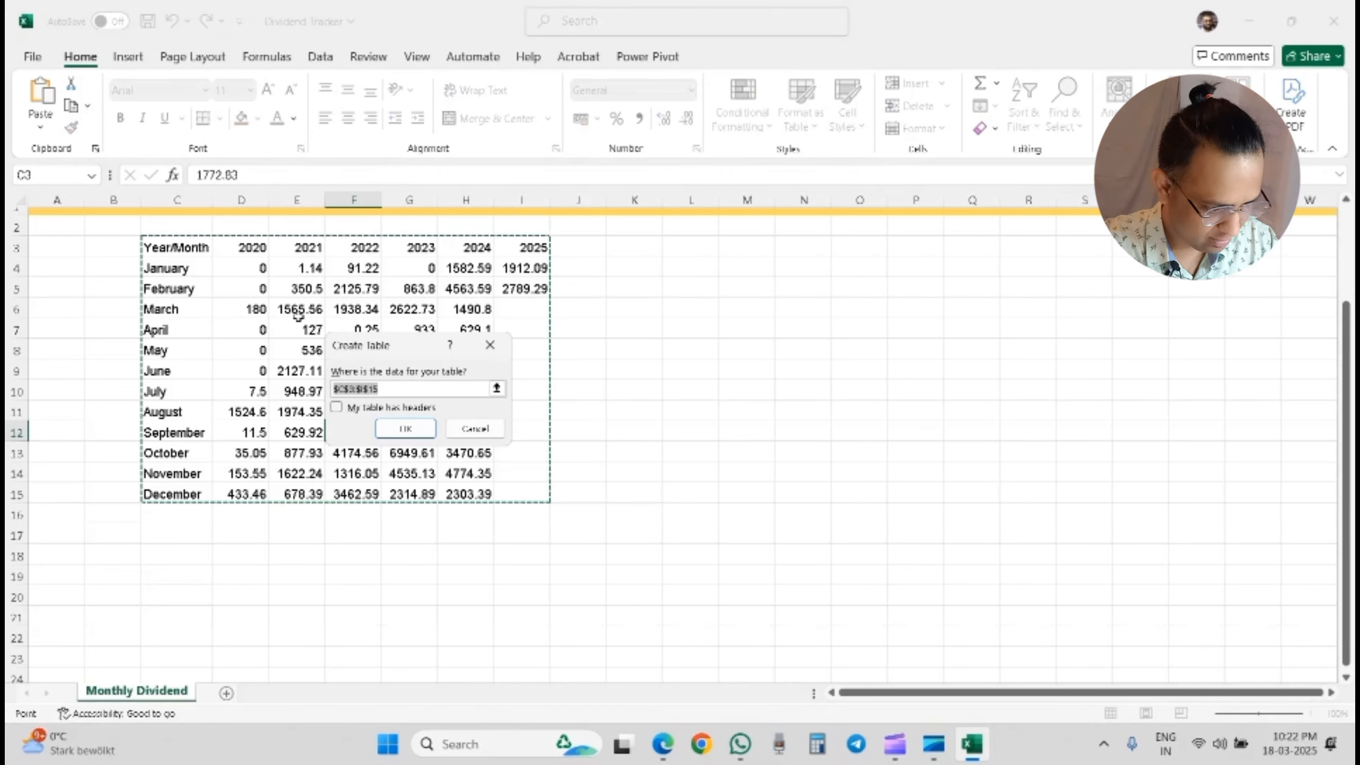
click(337, 407)
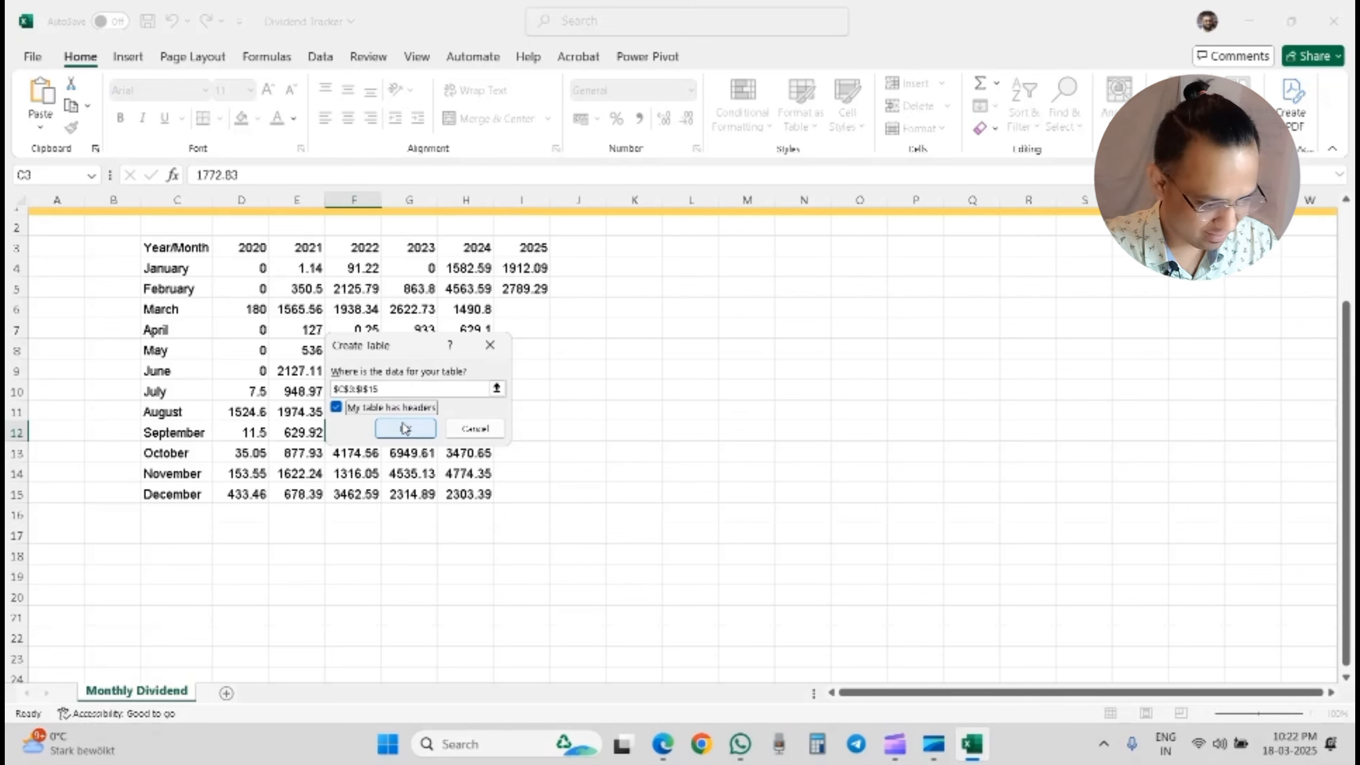
click(467, 432)
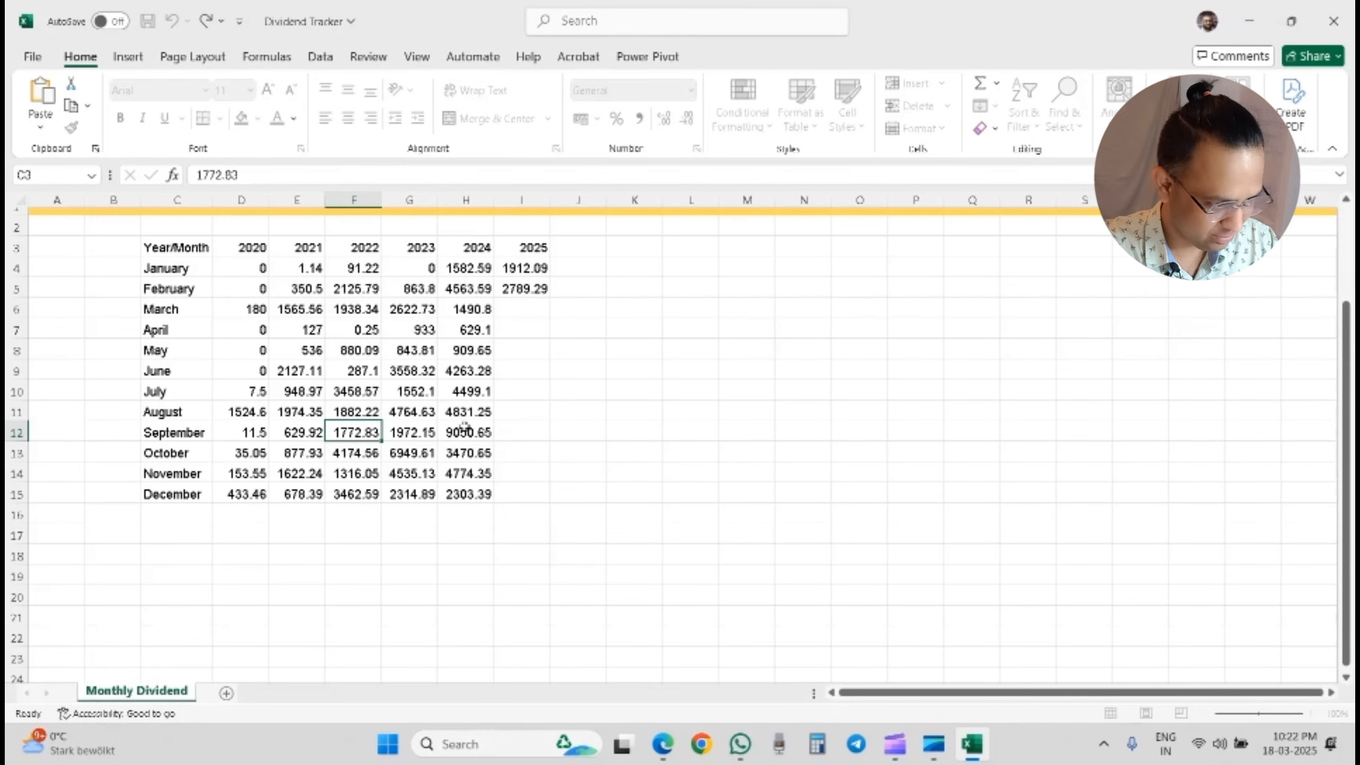
Step: Convert the dividend data range C3:I15 into a table with headers
click(122, 63)
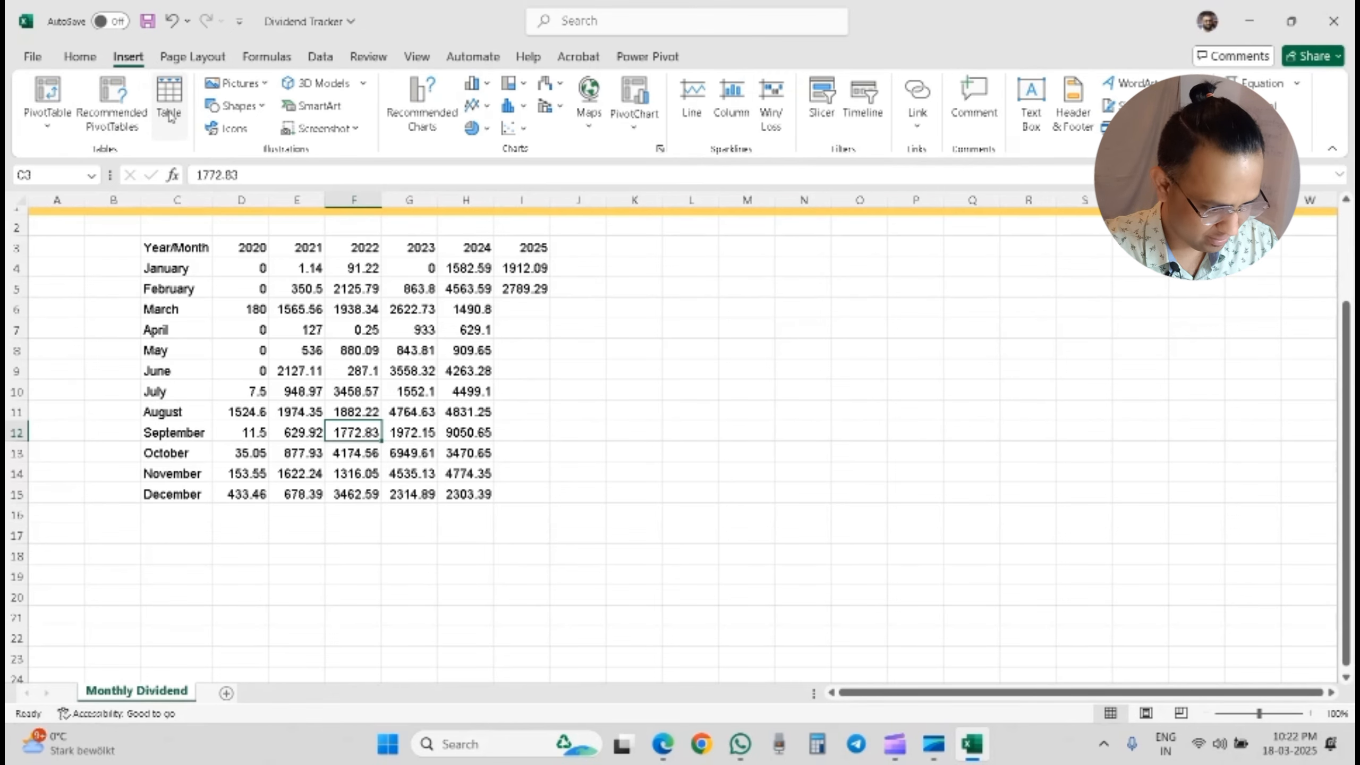
click(168, 116)
click(340, 409)
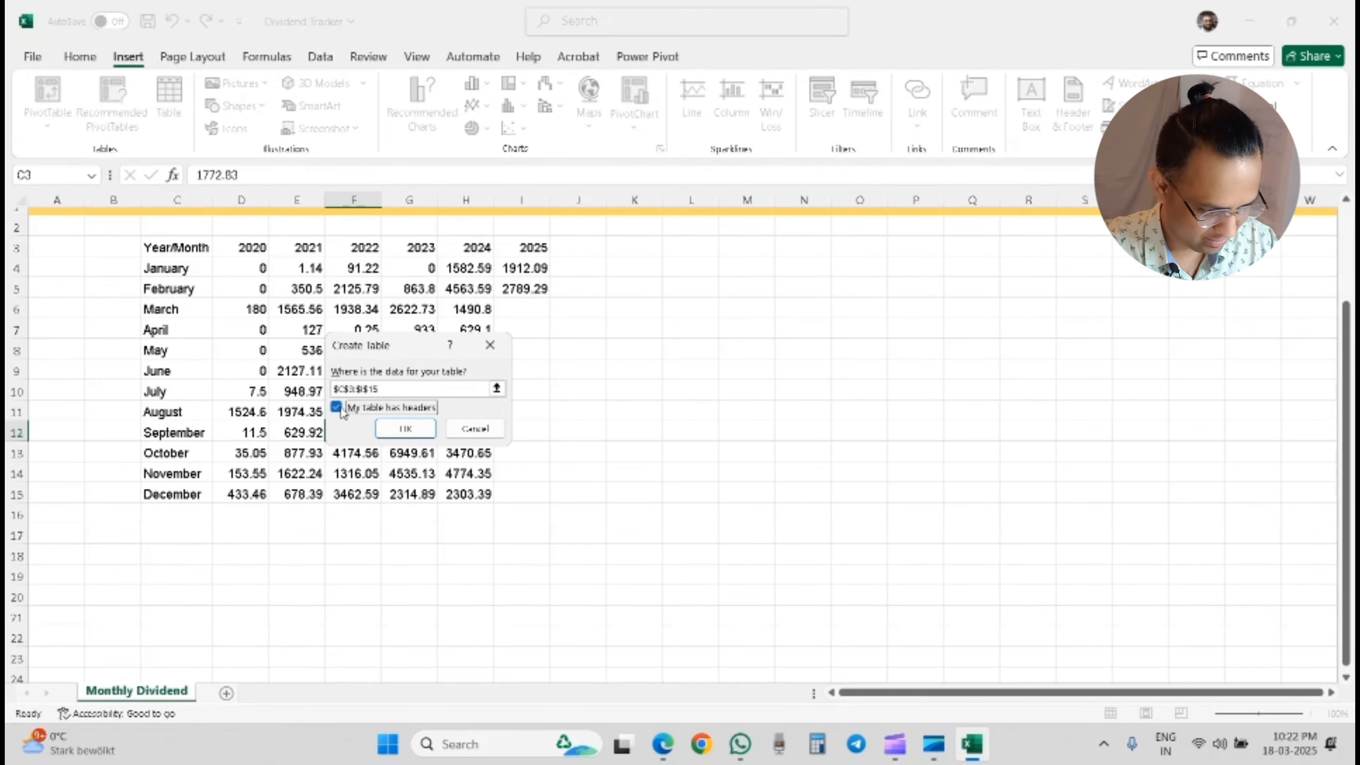
click(394, 427)
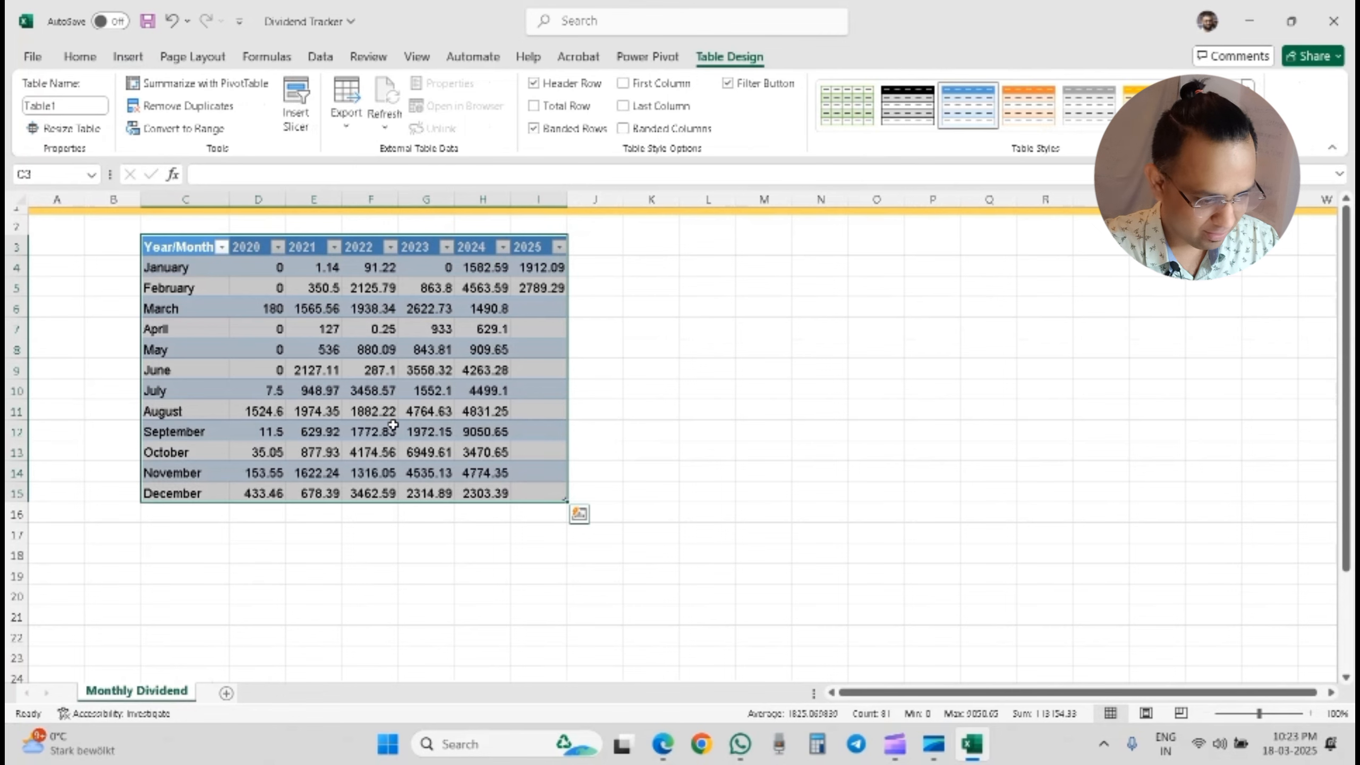
click(656, 408)
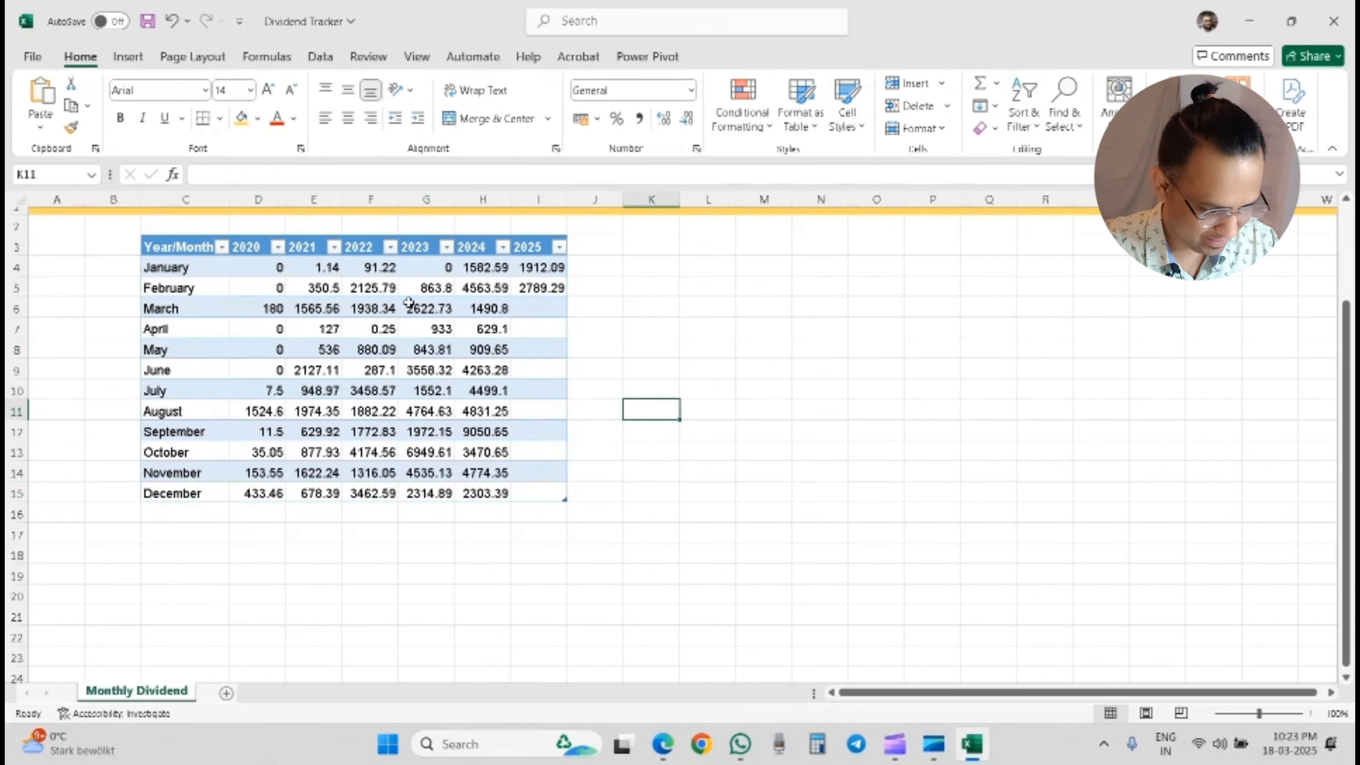
Step: Apply the gold banded table style with a solid gold header row to the dividend table
click(437, 374)
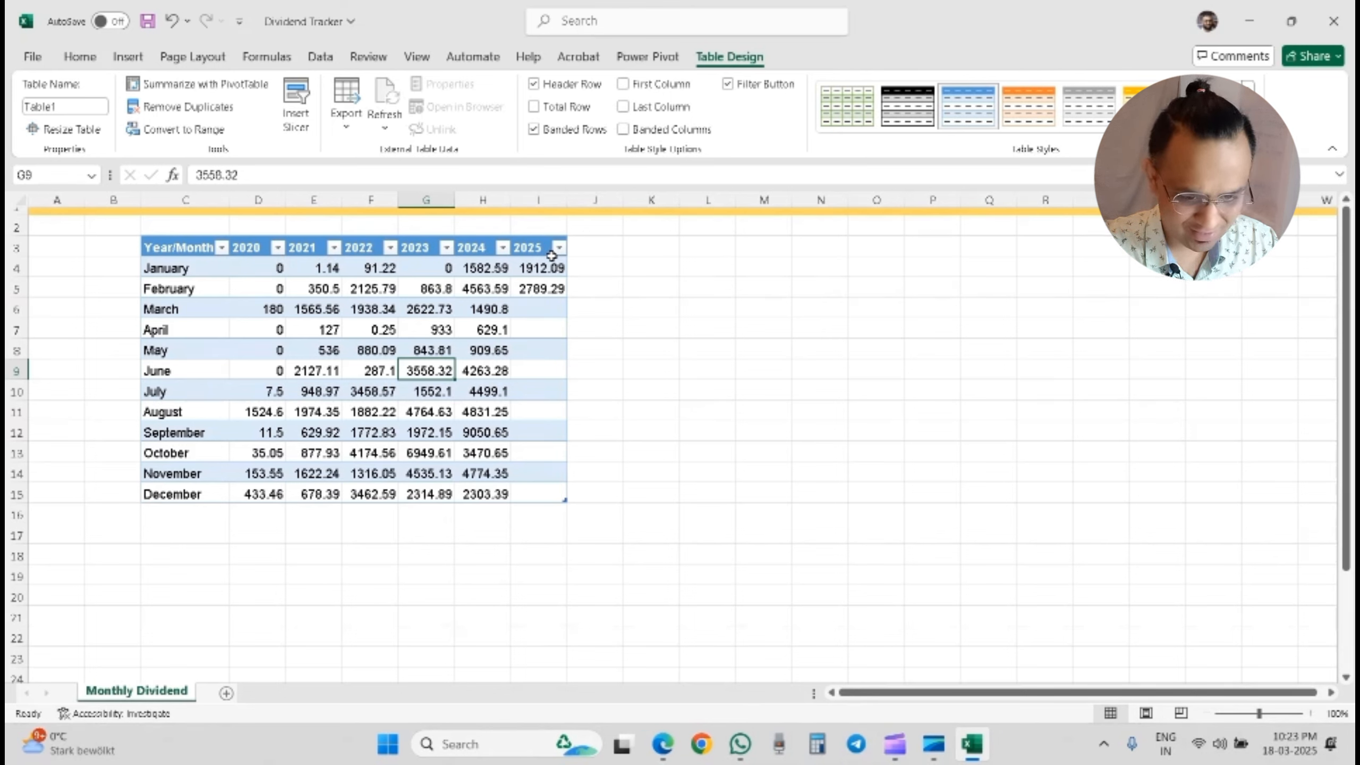
click(536, 366)
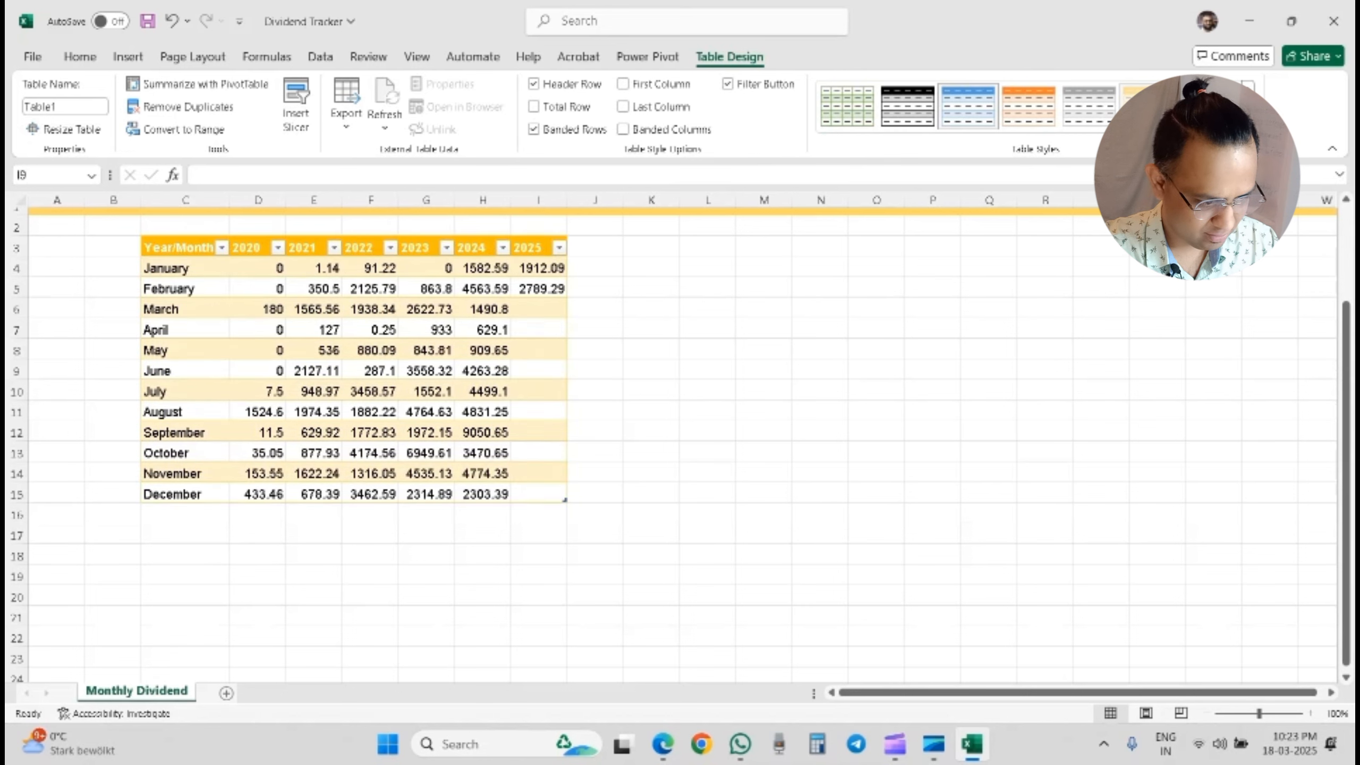
click(1029, 118)
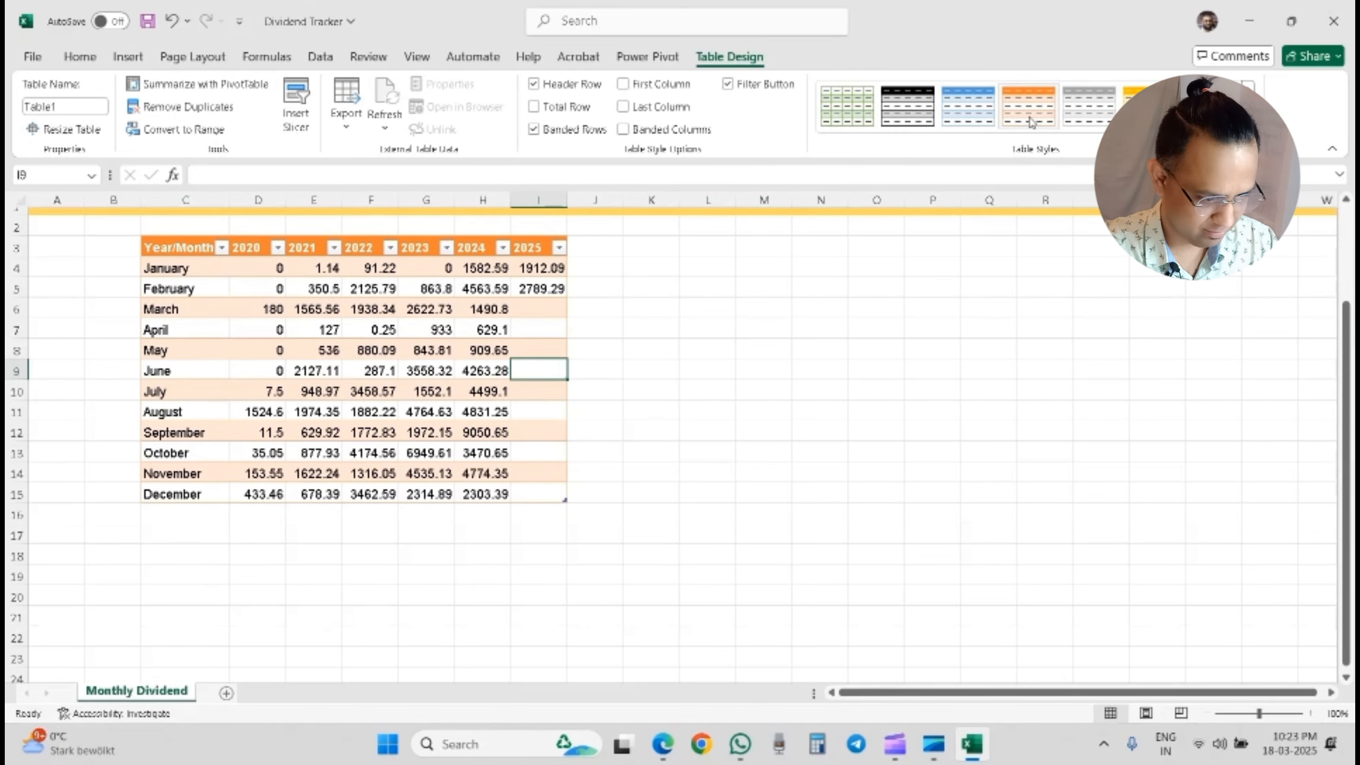
click(755, 368)
scroll(750, 370, up, 1)
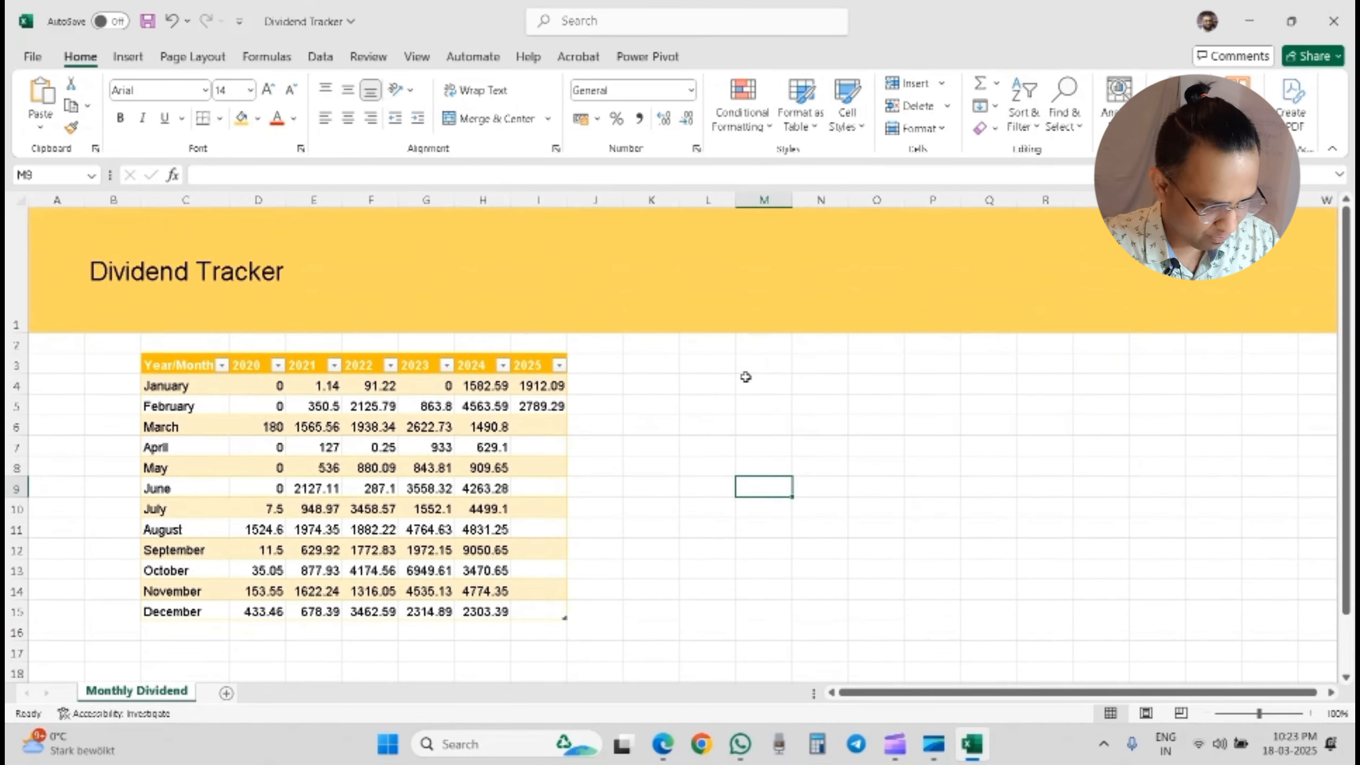
click(614, 485)
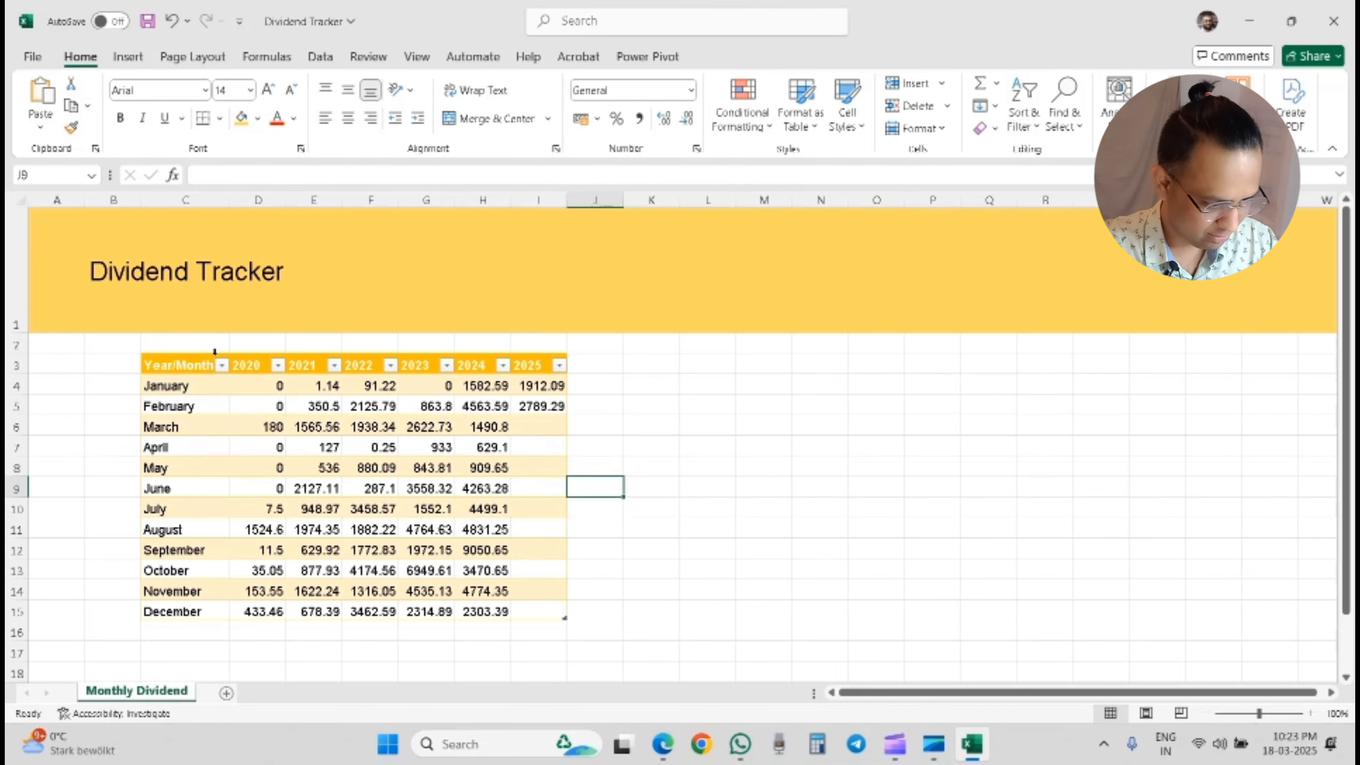
Step: Add a row labelled Total in C16, directly below December in the dividend table
scroll(214, 352, down, 1)
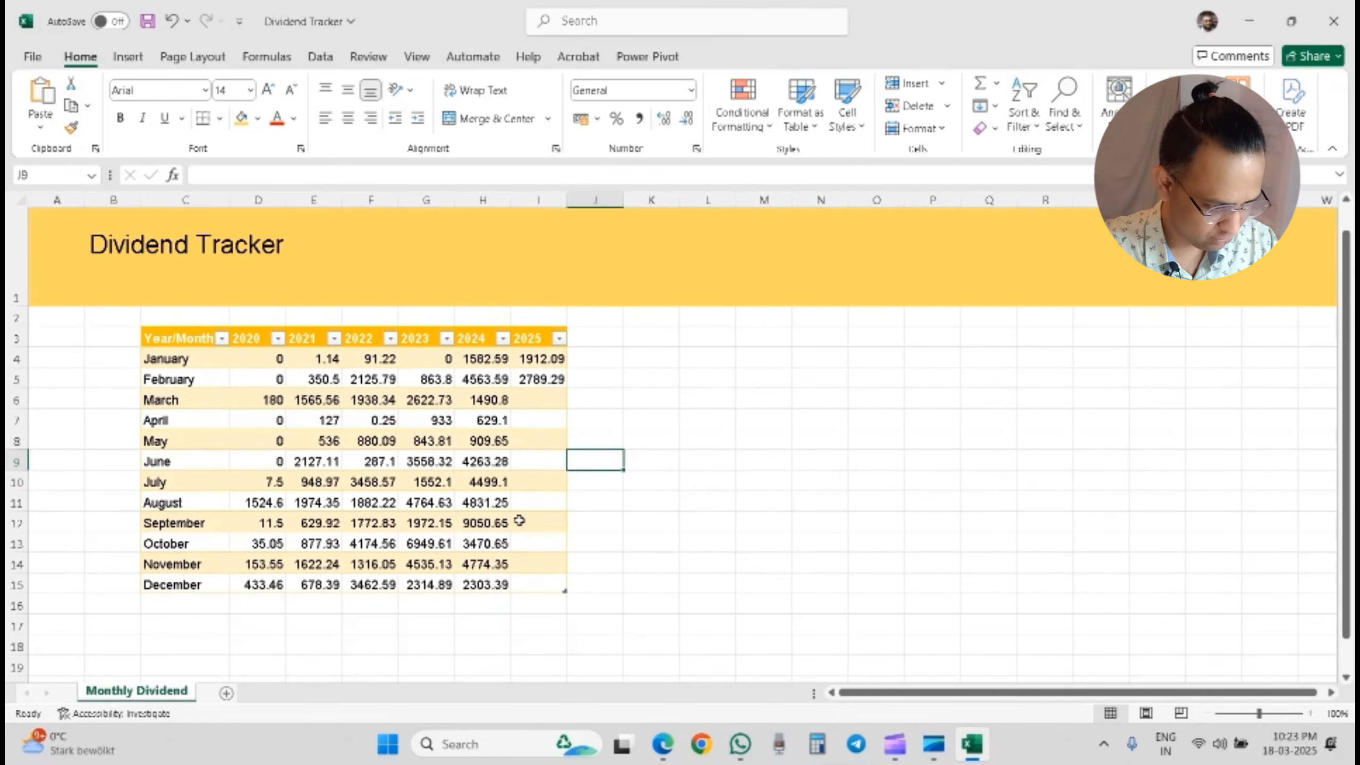
scroll(509, 569, down, 1)
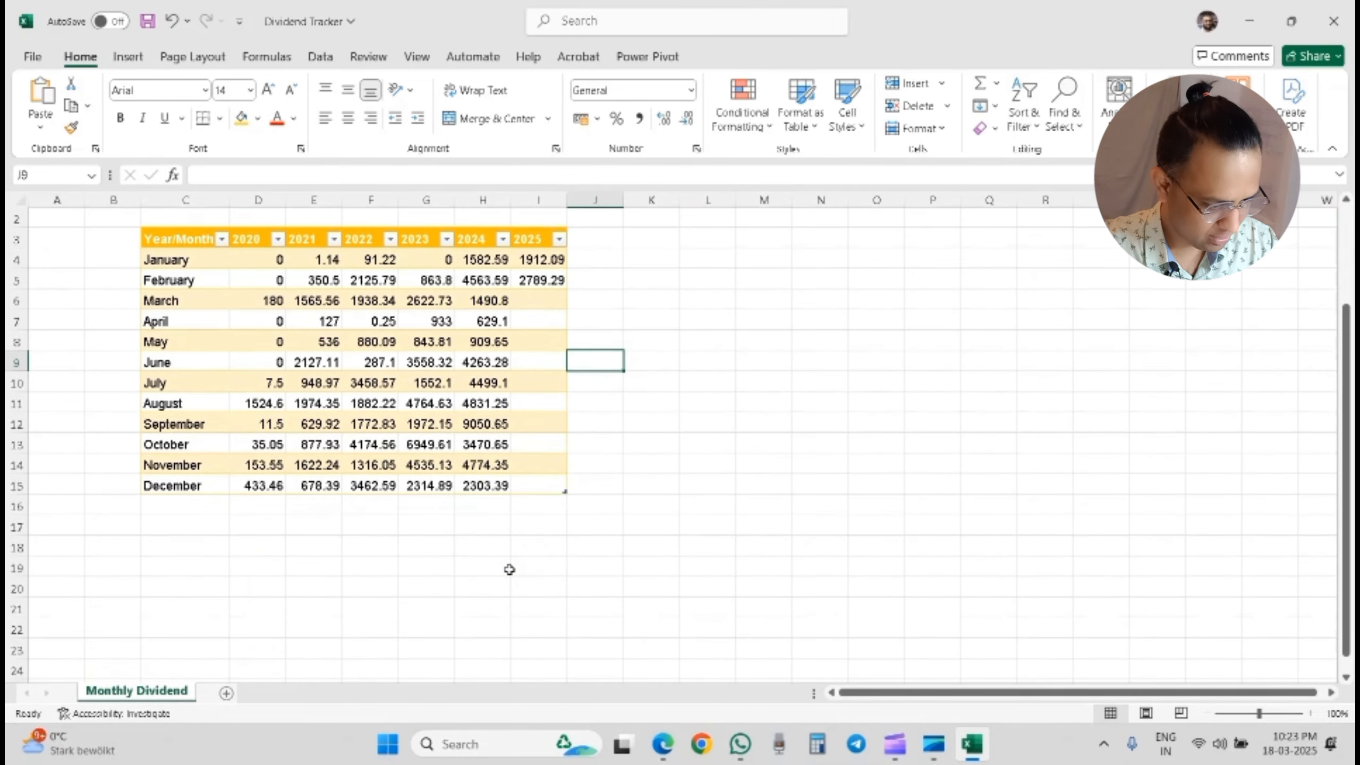
click(184, 504)
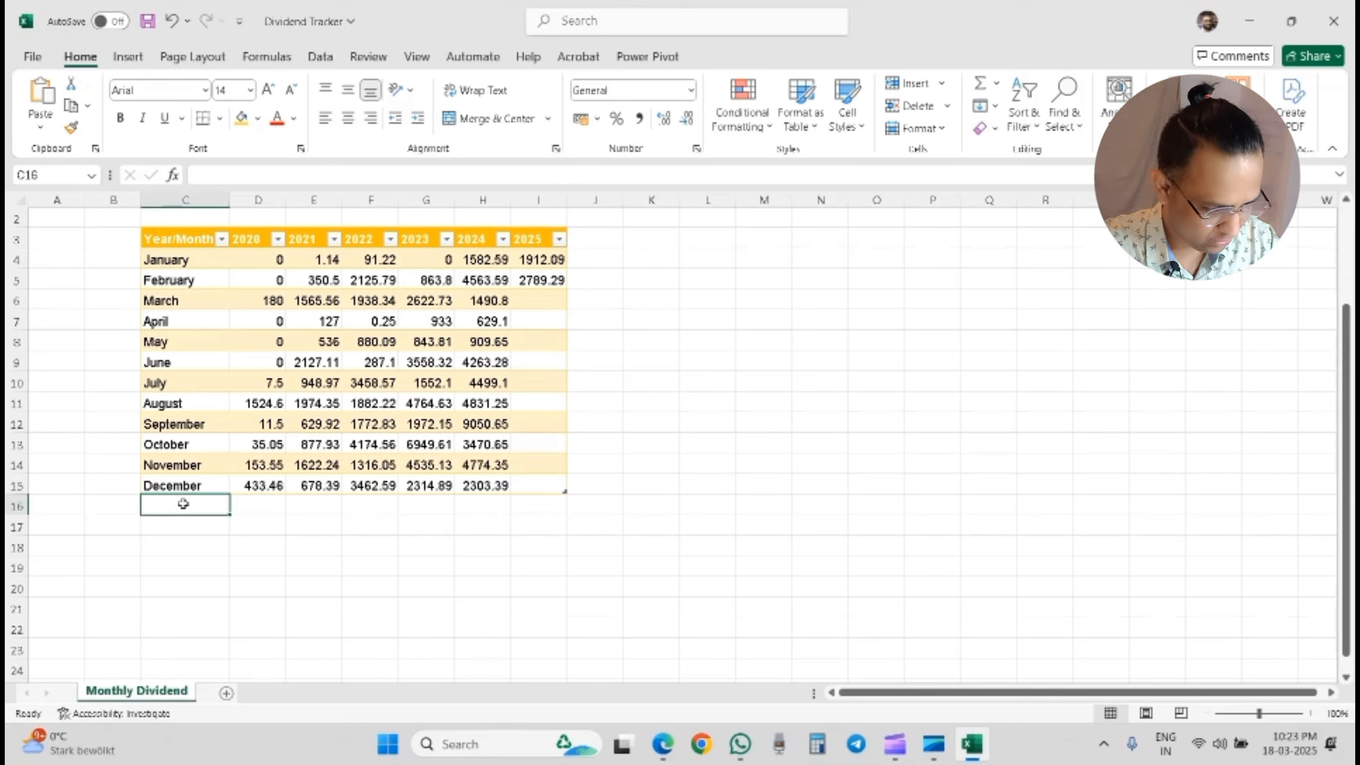
text(Total)
key(Tab)
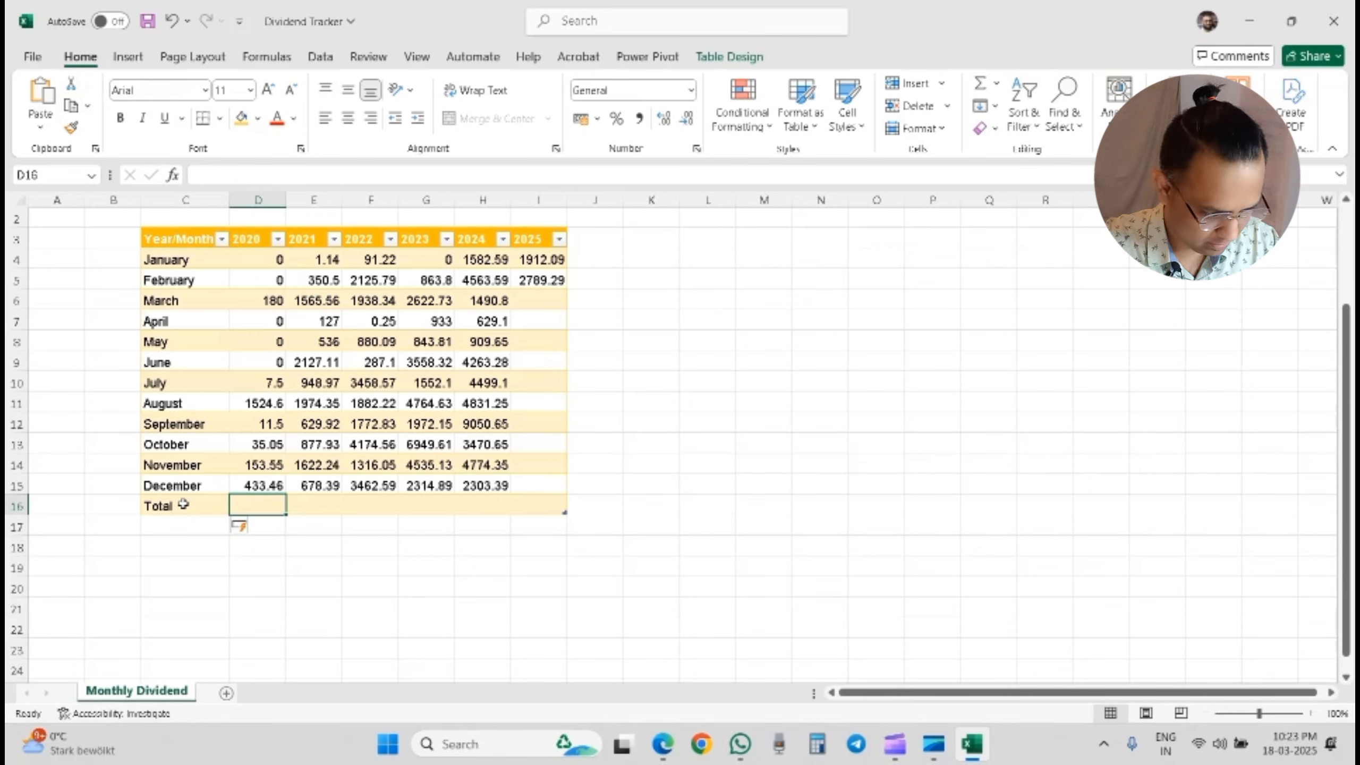
Step: Calculate the 2020 dividend total in D16 with the formula =SUM(D4:D15)
text(=)
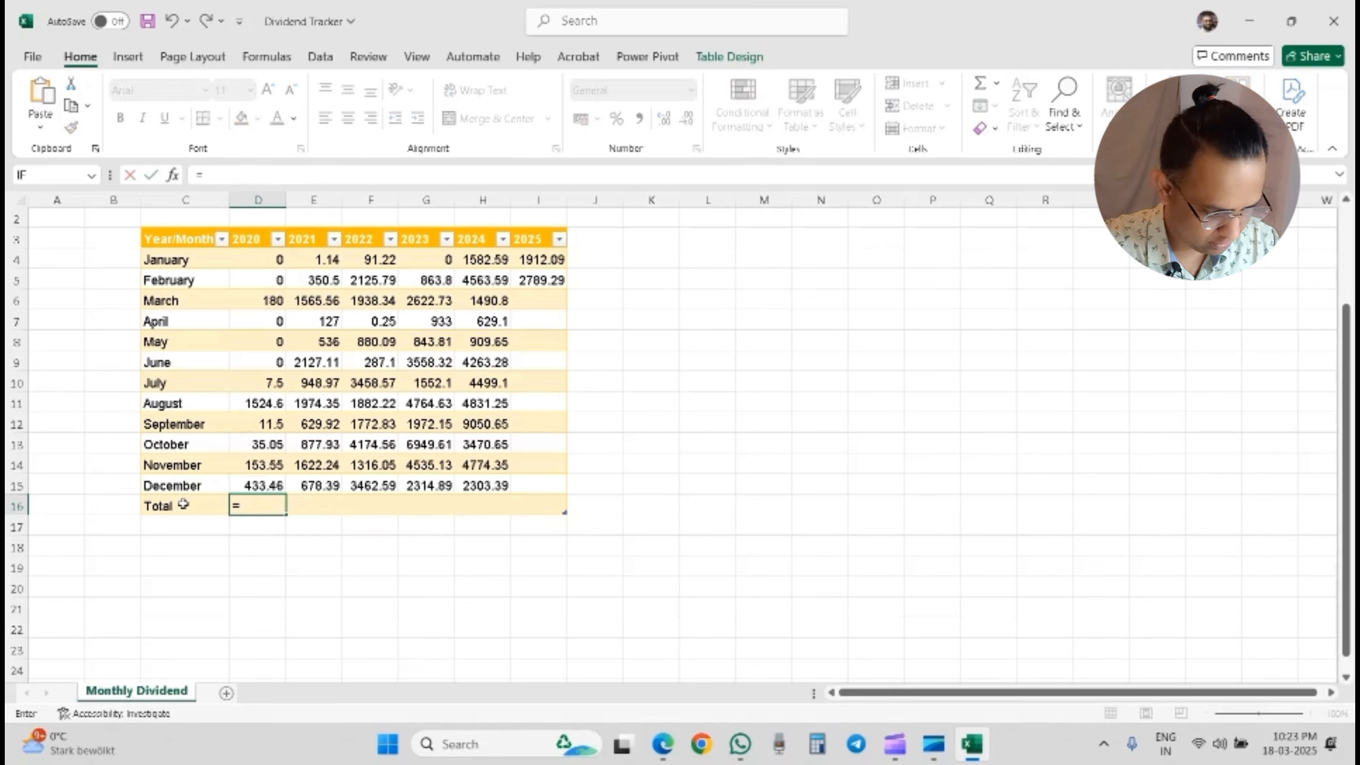
text(sum)
key(Tab)
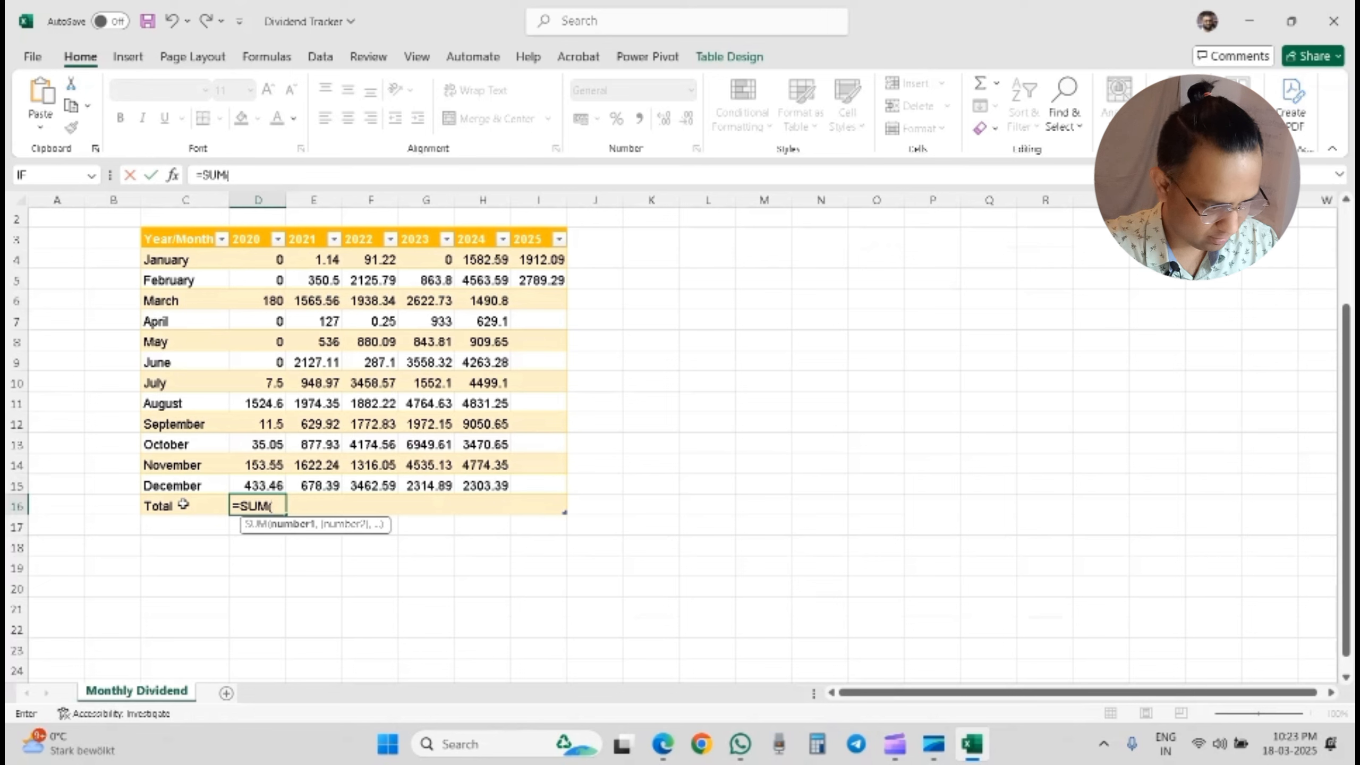
key(Up)
key(ctrl+shift+Up)
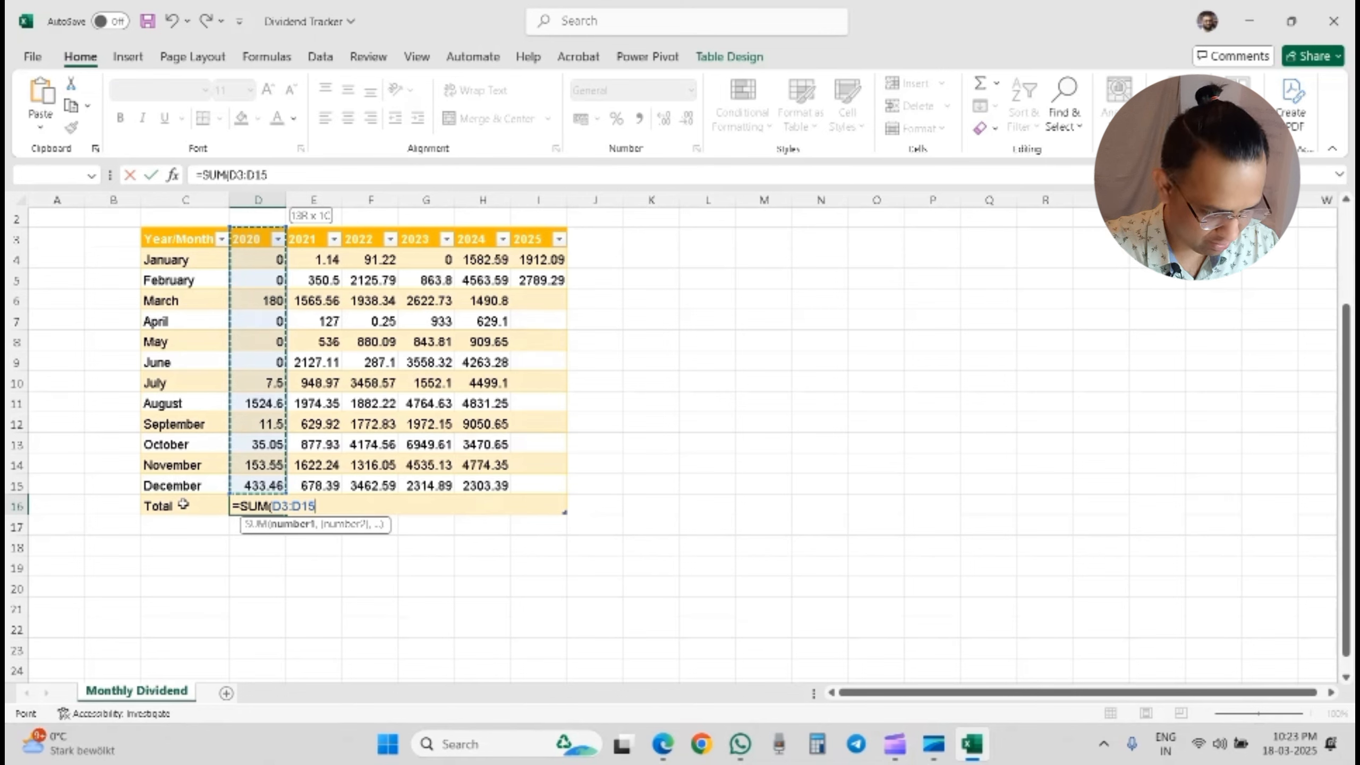
key(shift+Down)
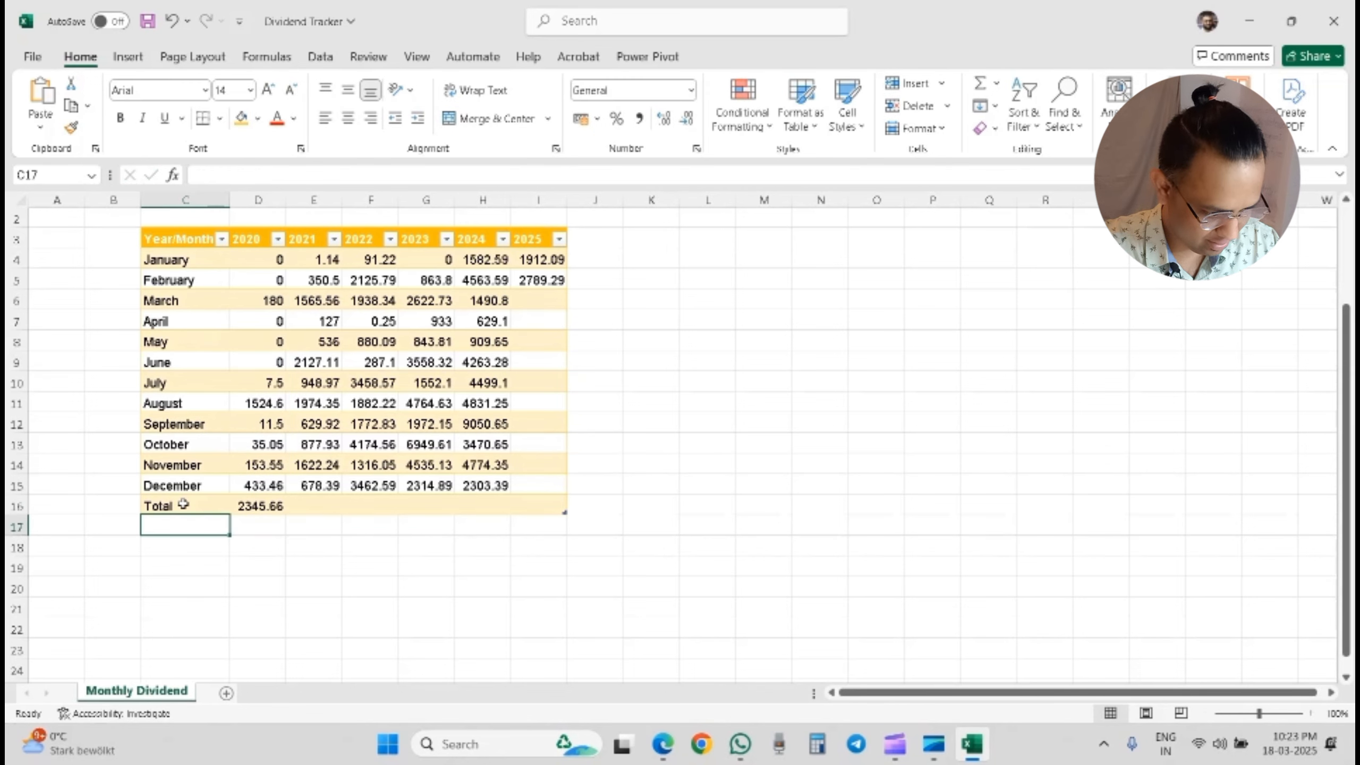
Step: Fill the total formula from D16 across the remaining years to I16
click(182, 504)
key(Right)
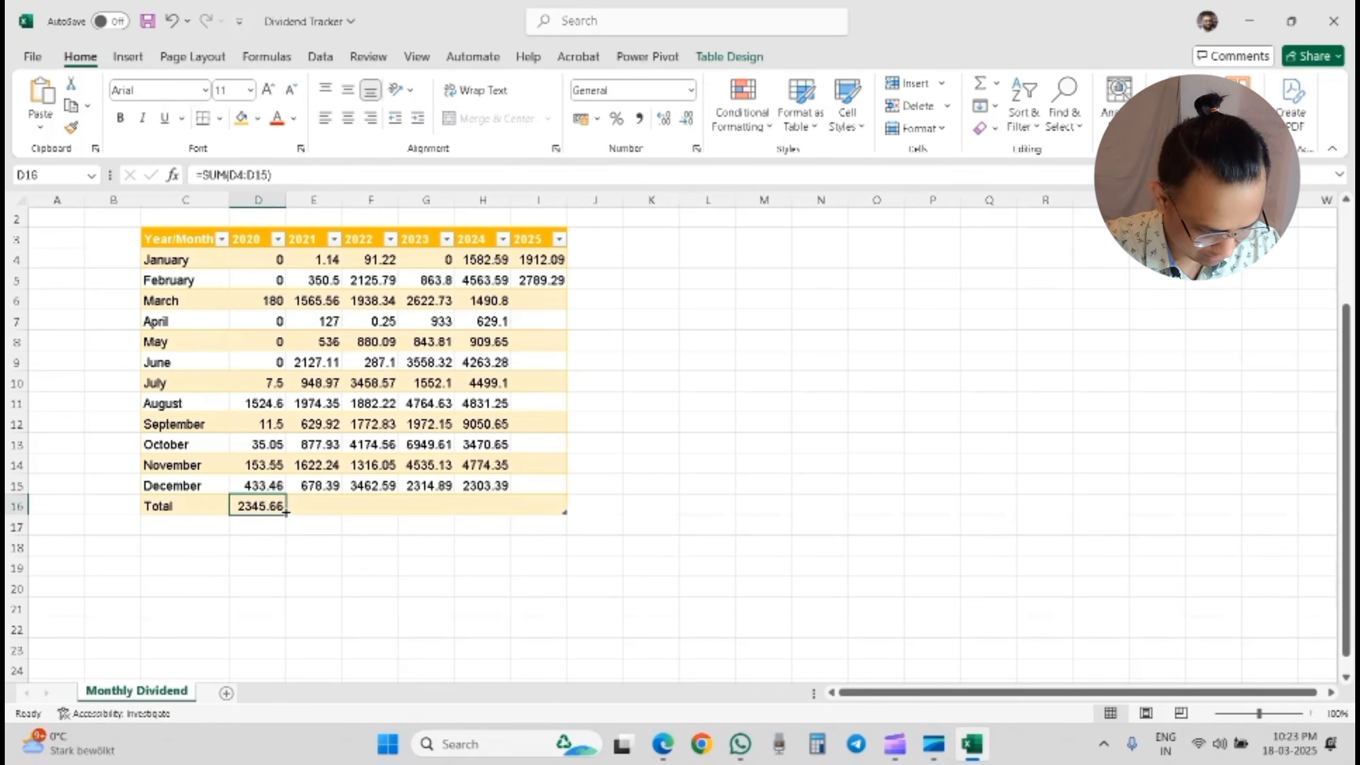
drag(286, 512, 571, 497)
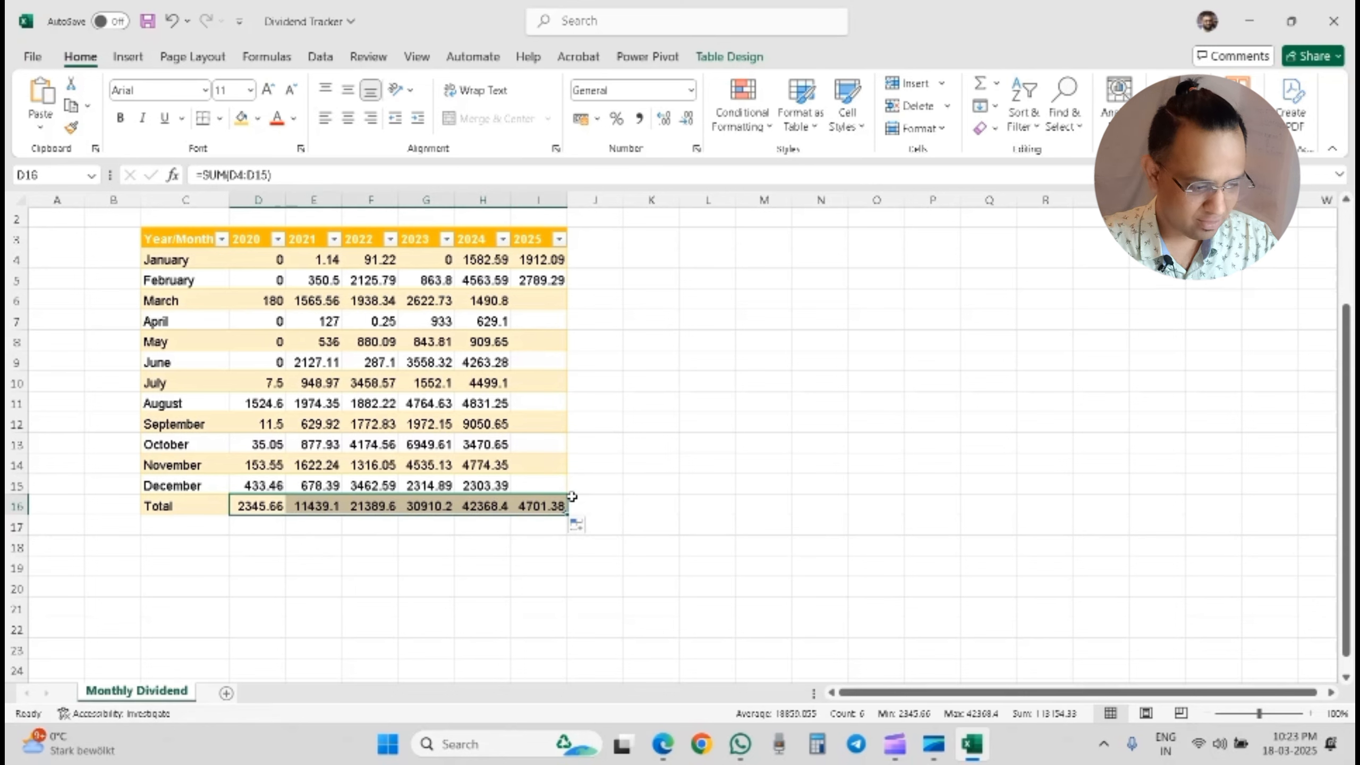
click(692, 498)
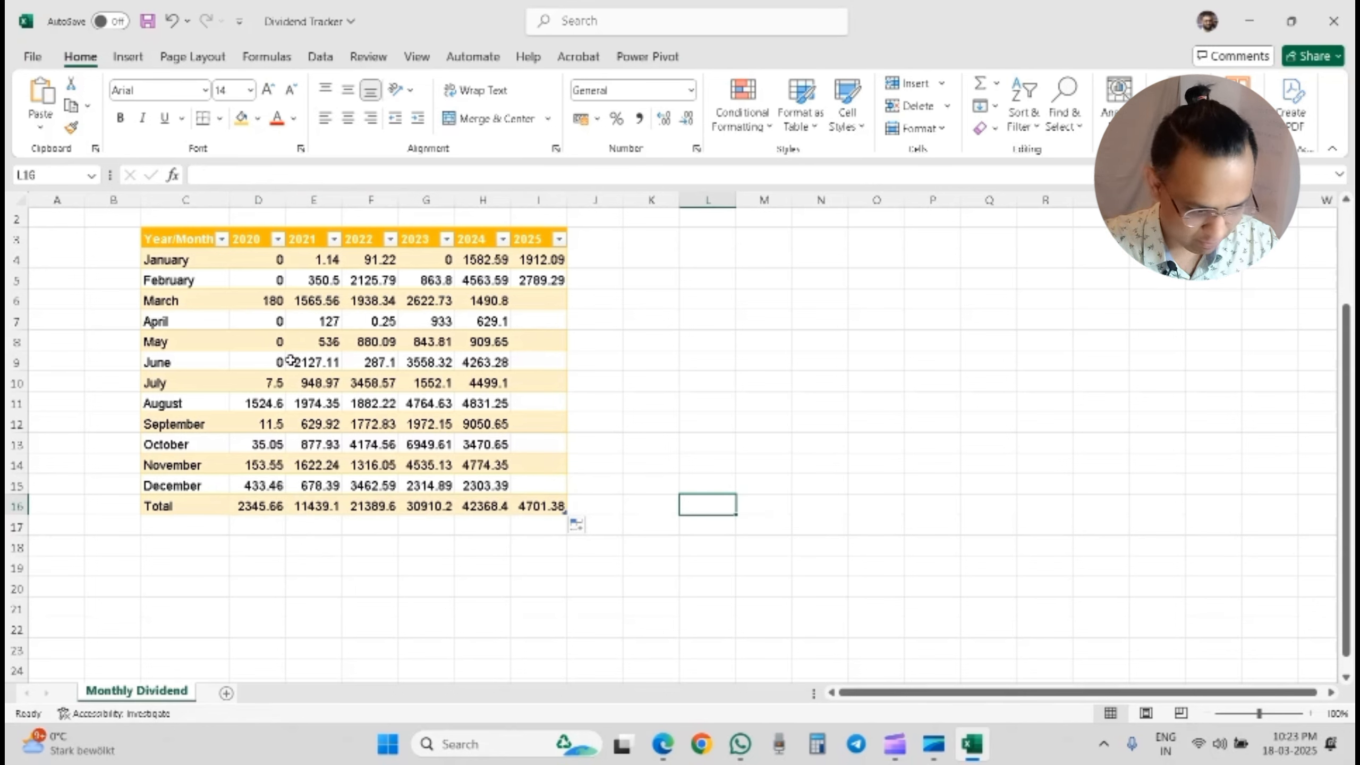
Step: Make the whole Total row, C16:I16, bold
click(189, 509)
key(ctrl+shift+Right)
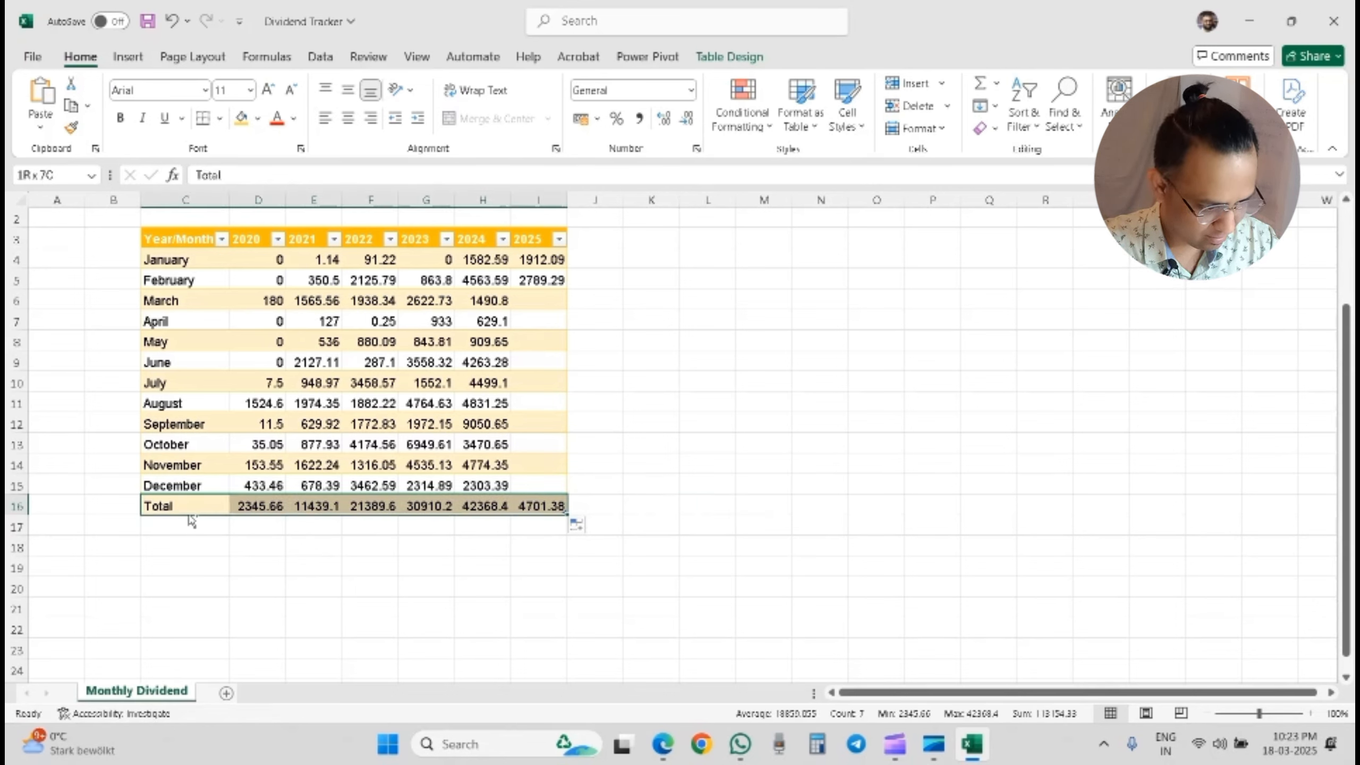
key(ctrl+b)
click(255, 522)
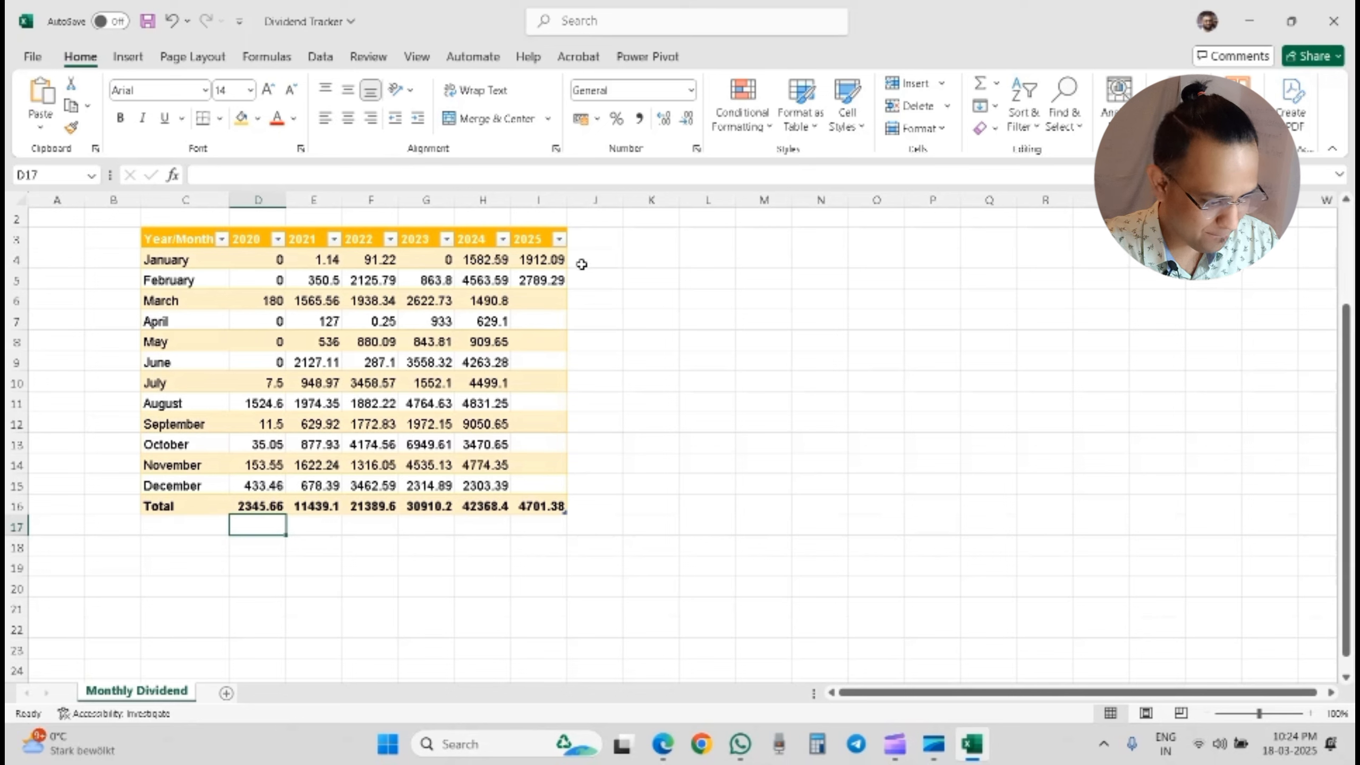
click(309, 547)
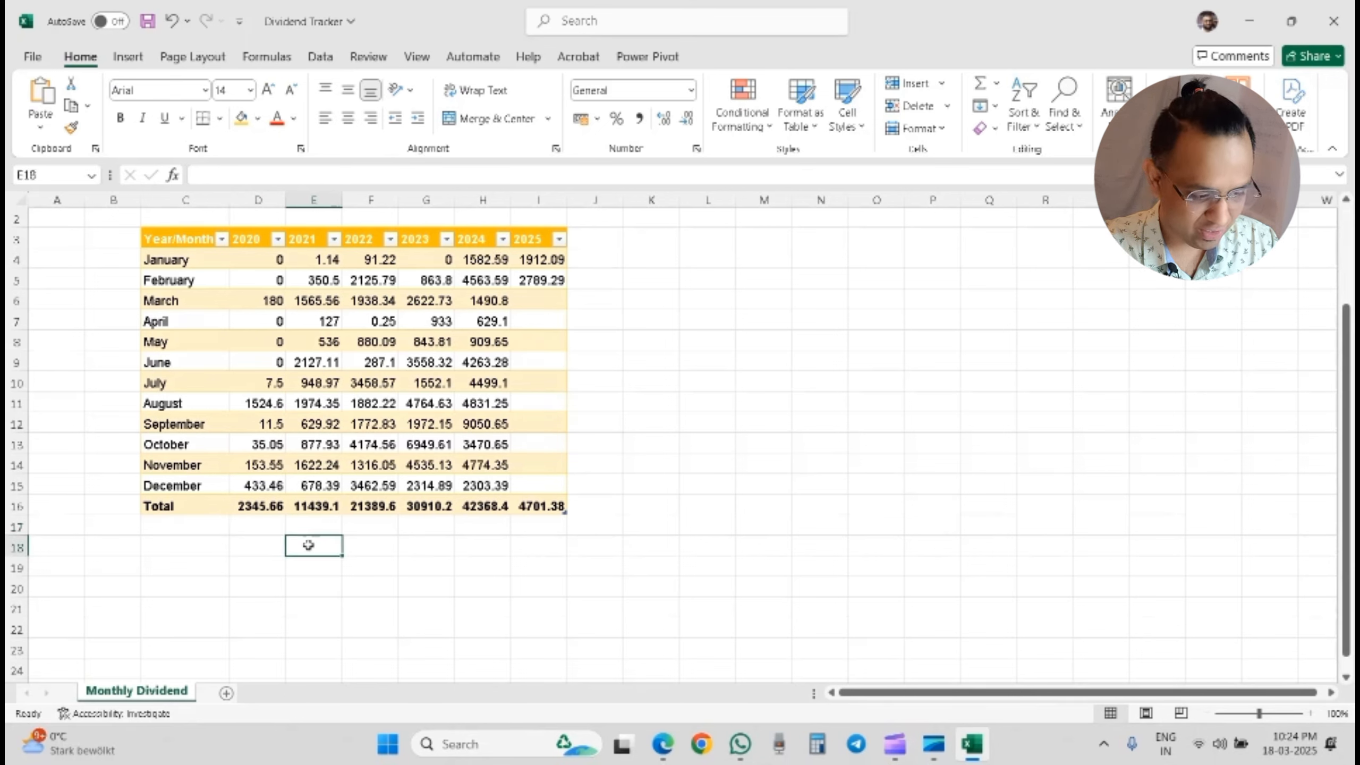
Step: Add a row labelled Daily Average in C17, directly below Total in the dividend table
click(208, 527)
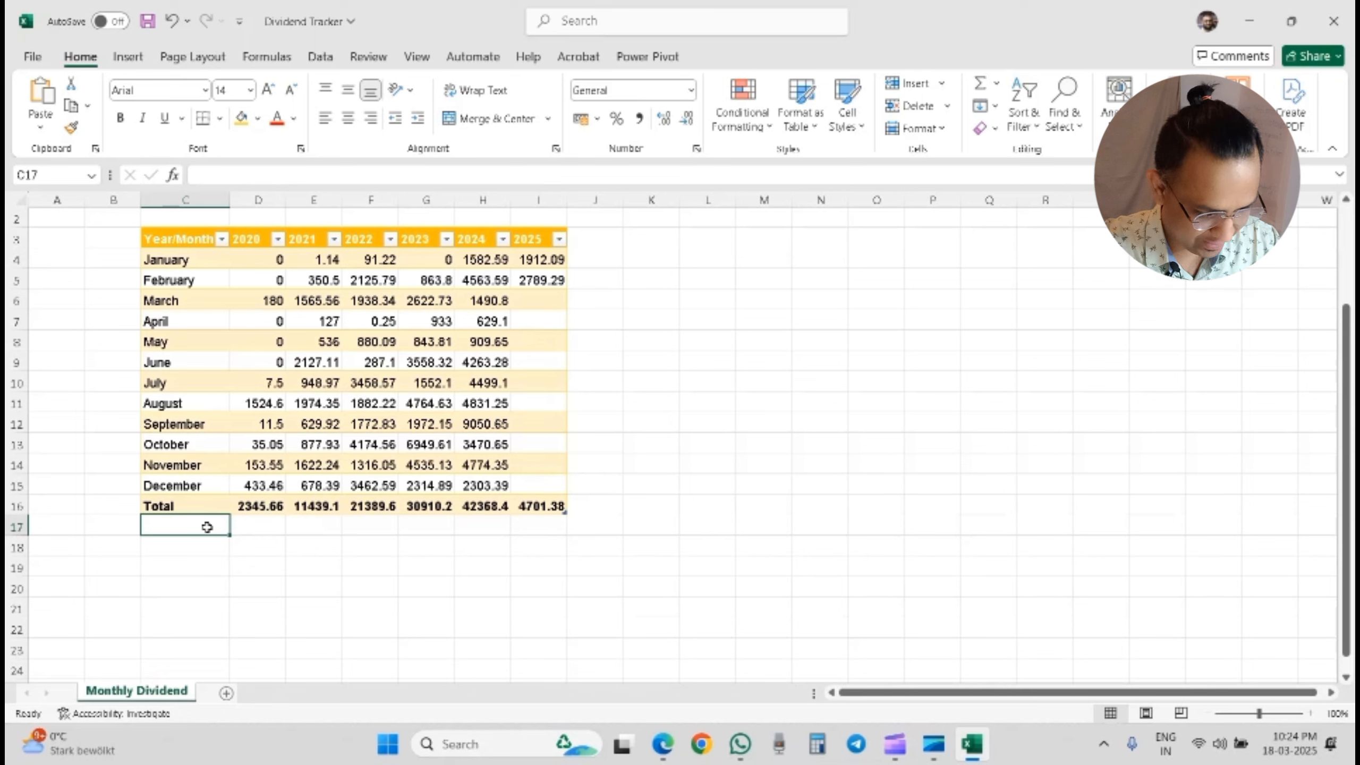
text(Dial)
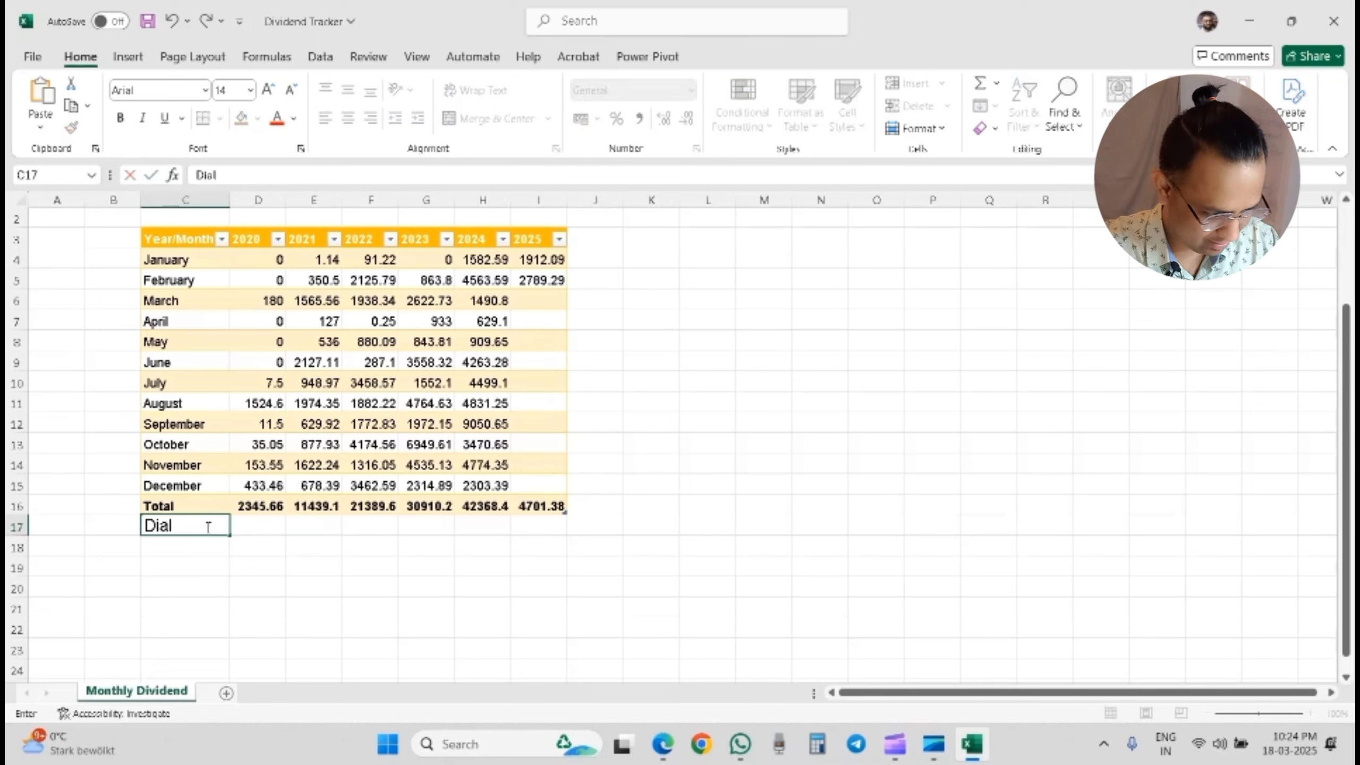
key(BackSpace)
key(BackSpace)
key(BackSpace)
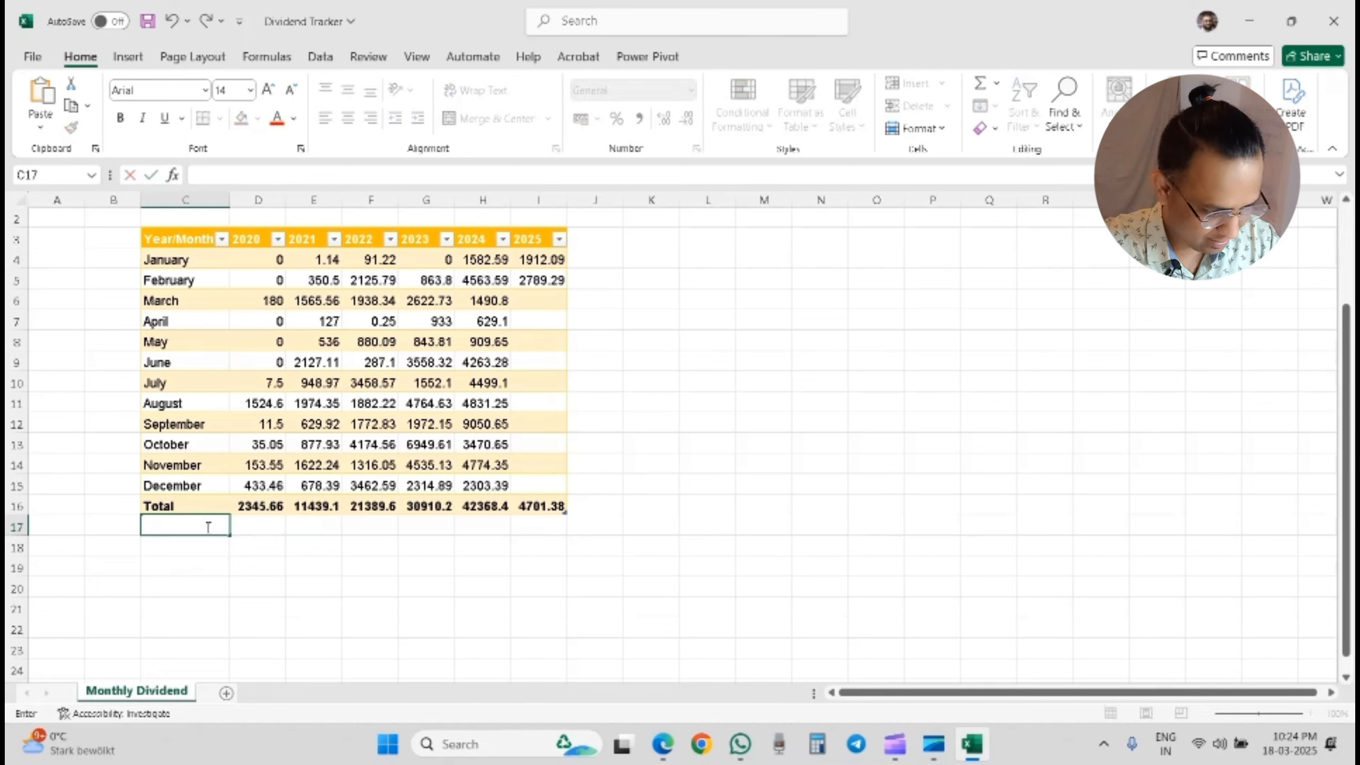
text(Dialy)
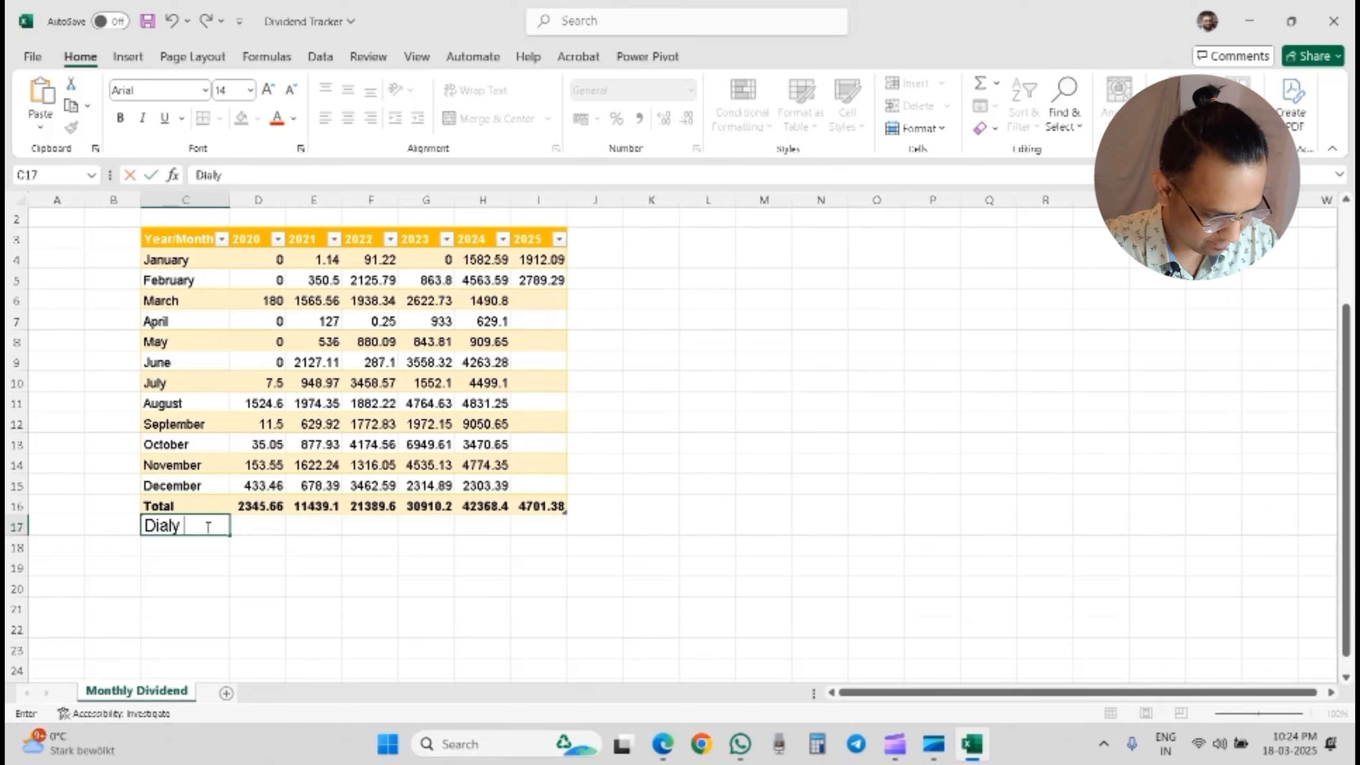
key(BackSpace)
key(BackSpace)
key(BackSpace)
key(BackSpace)
key(BackSpace)
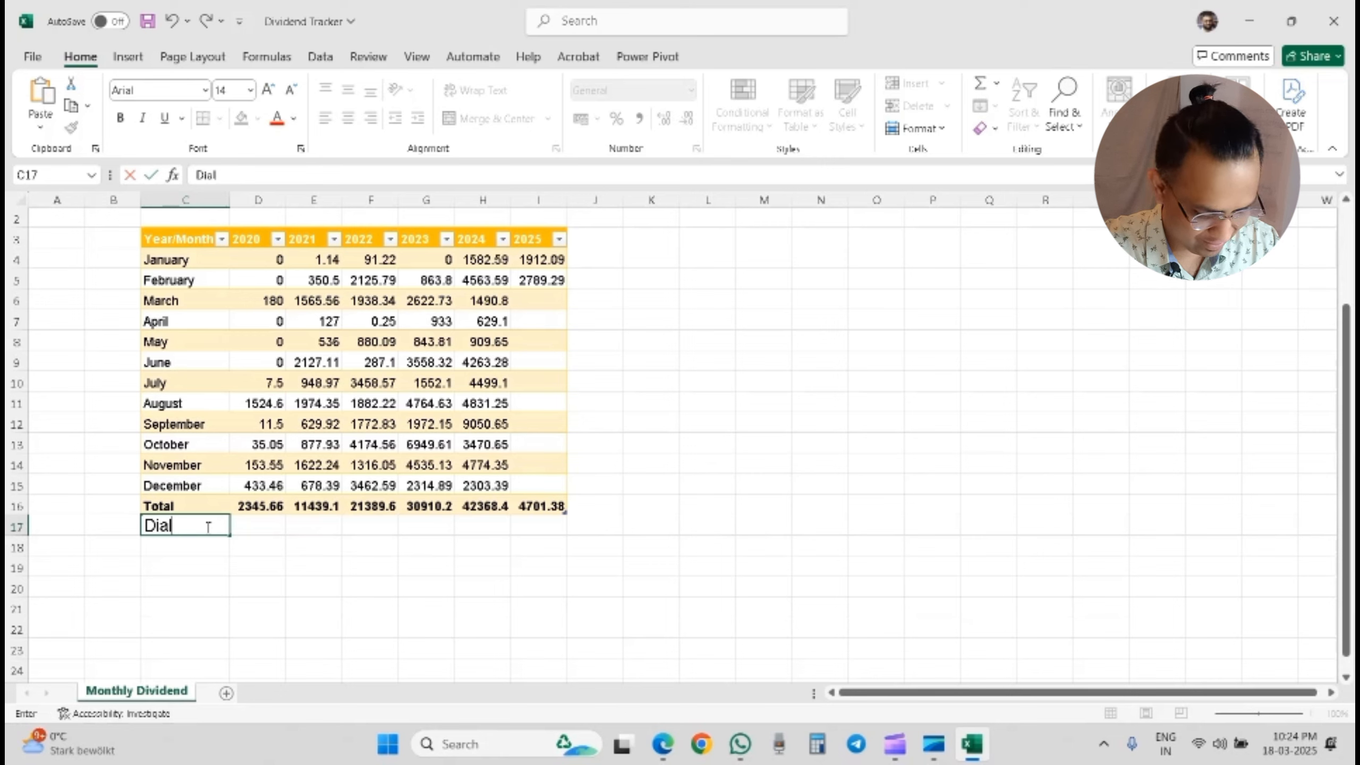
text(Daily)
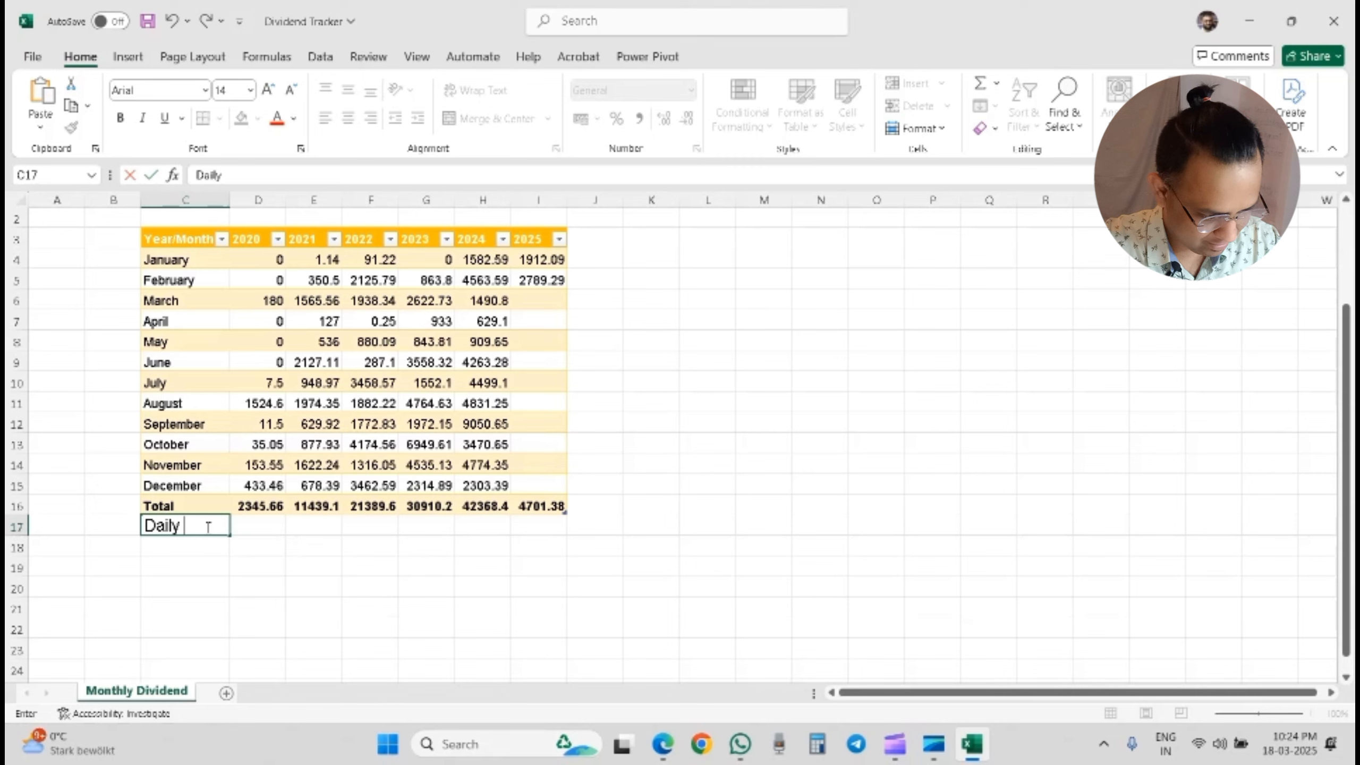
text( Averag)
key(BackSpace)
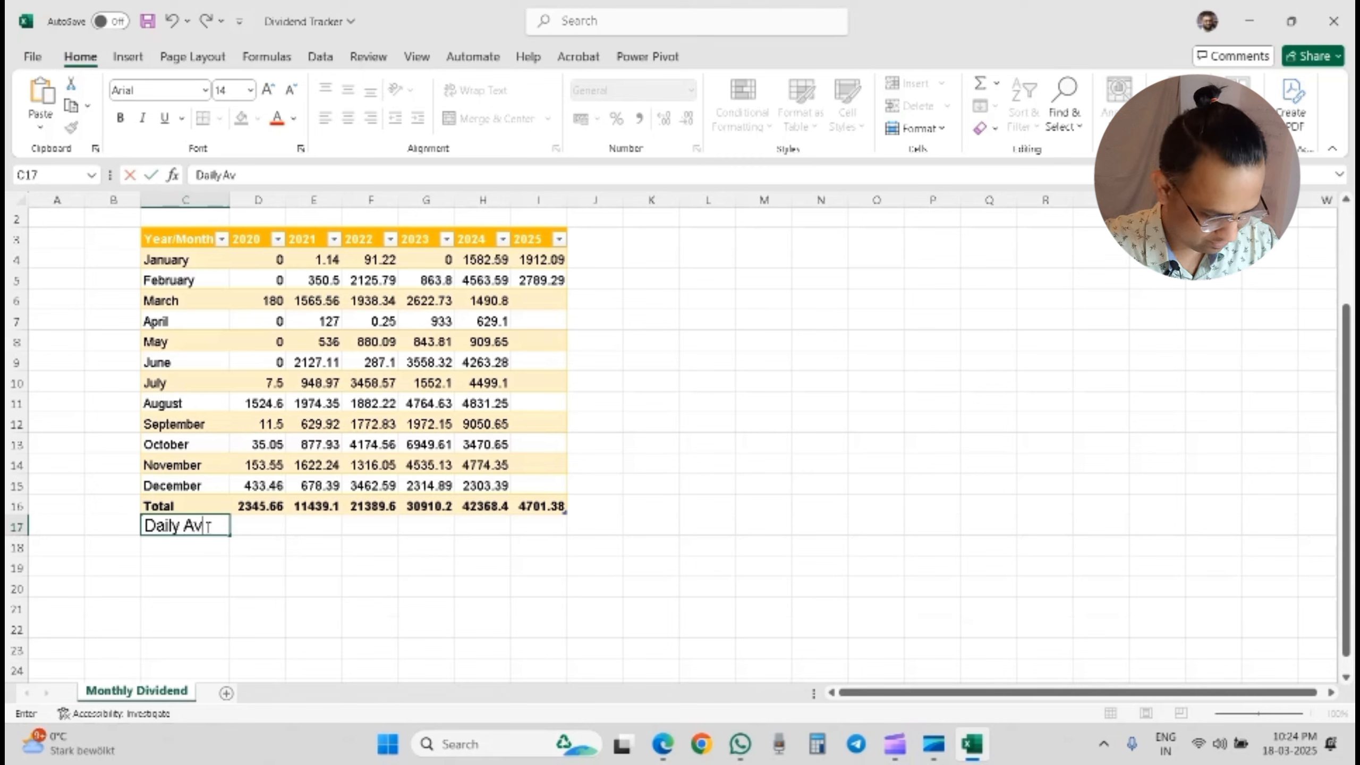
text(erage)
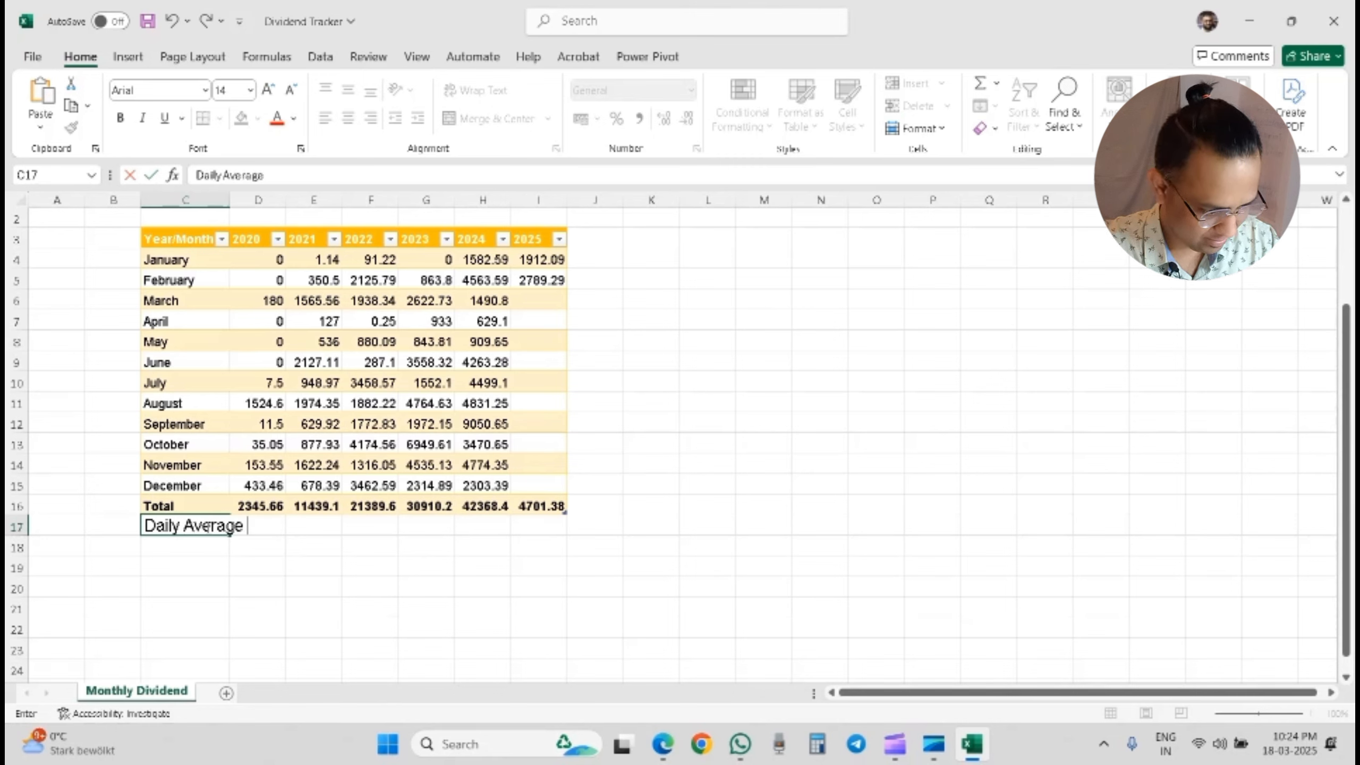
key(Tab)
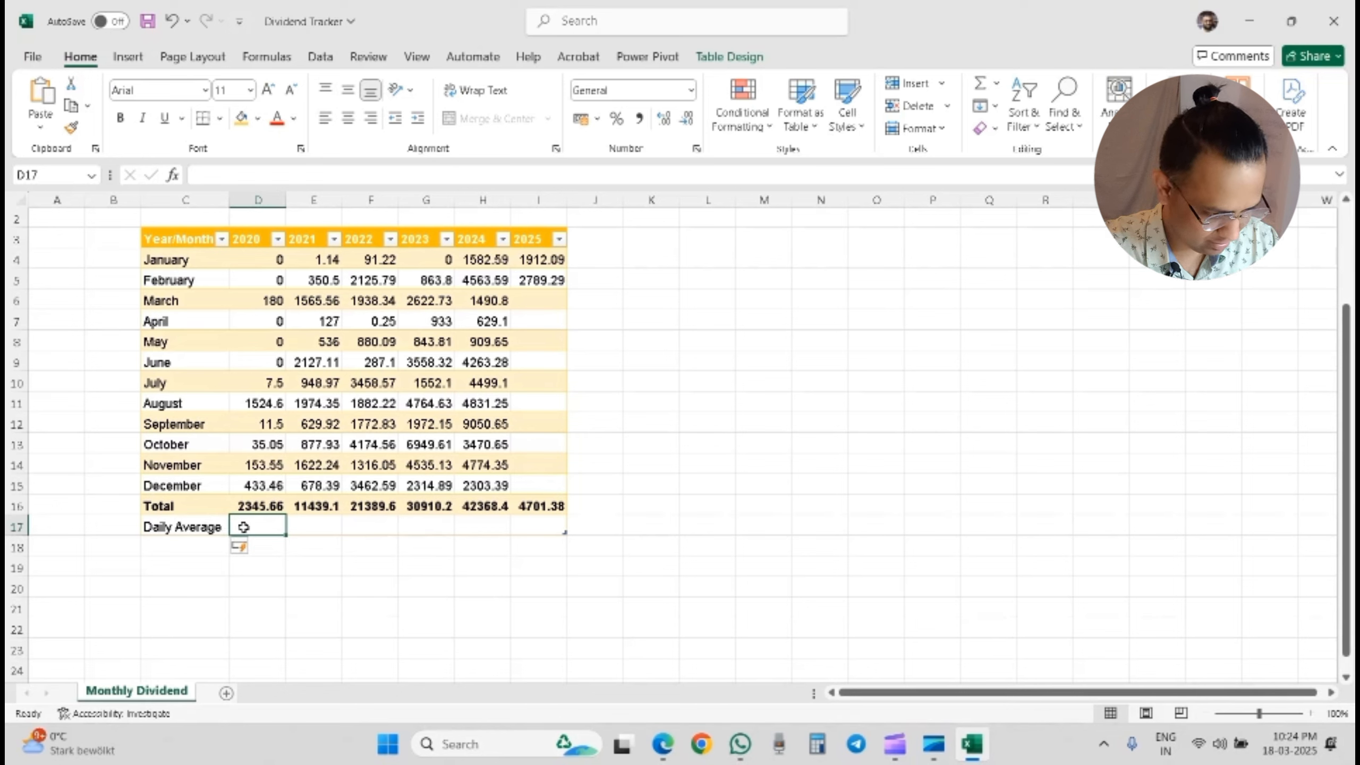
Step: Calculate the 2020 daily average in D17 by dividing the yearly total by 365, using =D16/365
text(=)
key(Up)
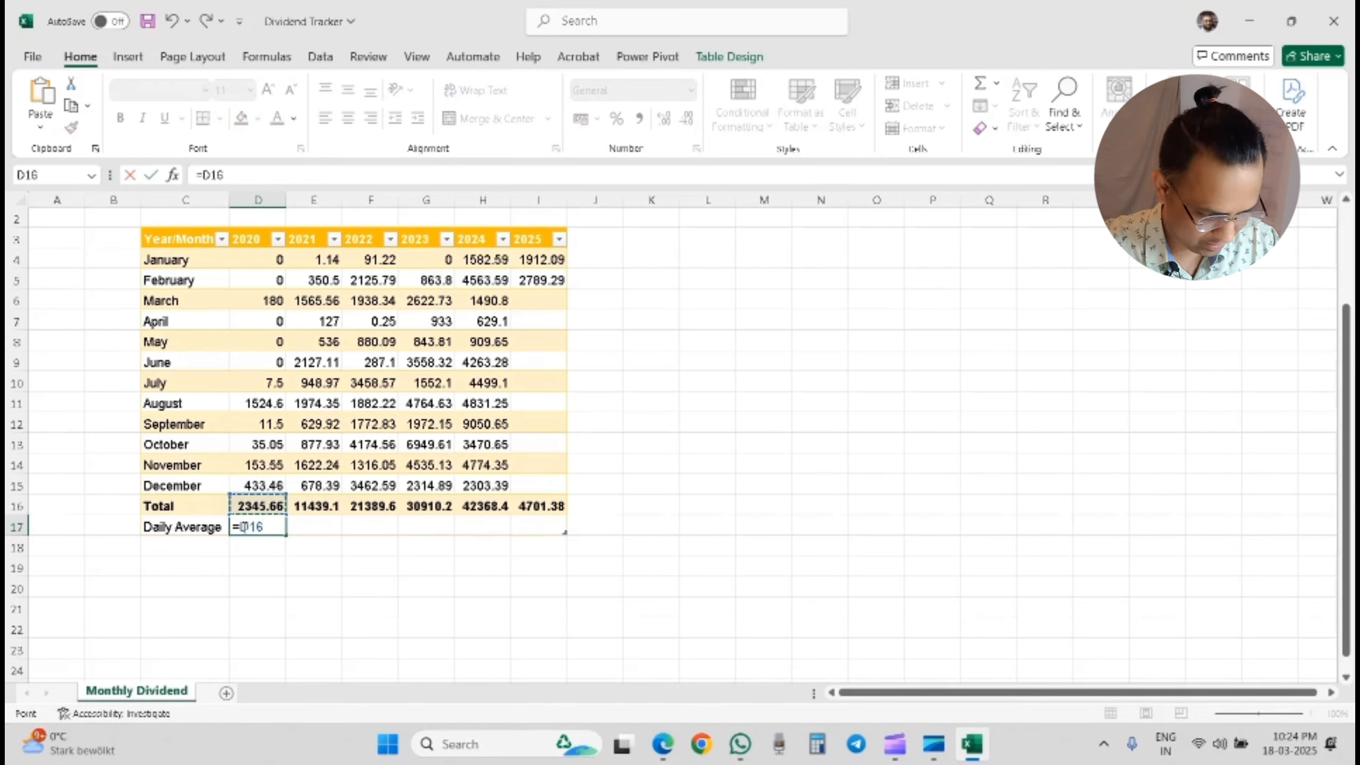
text(/)
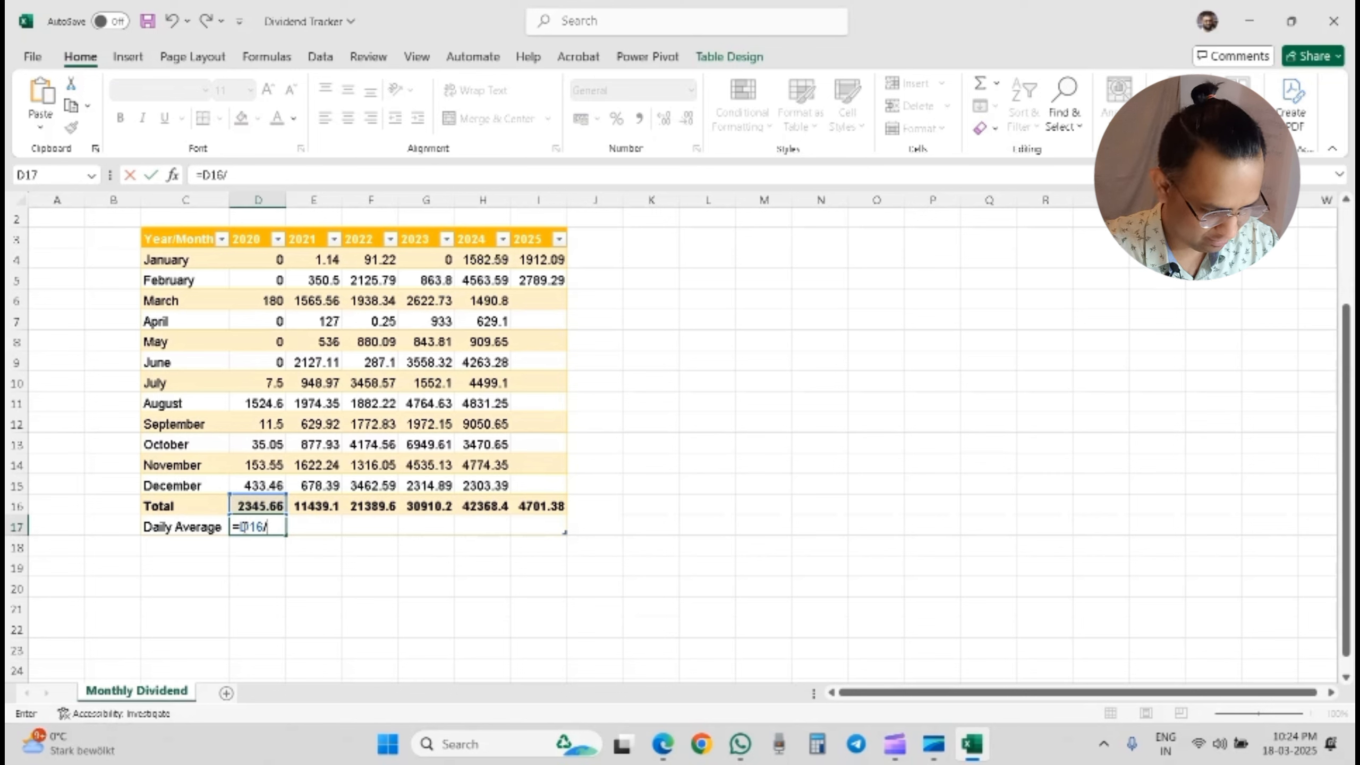
text(365)
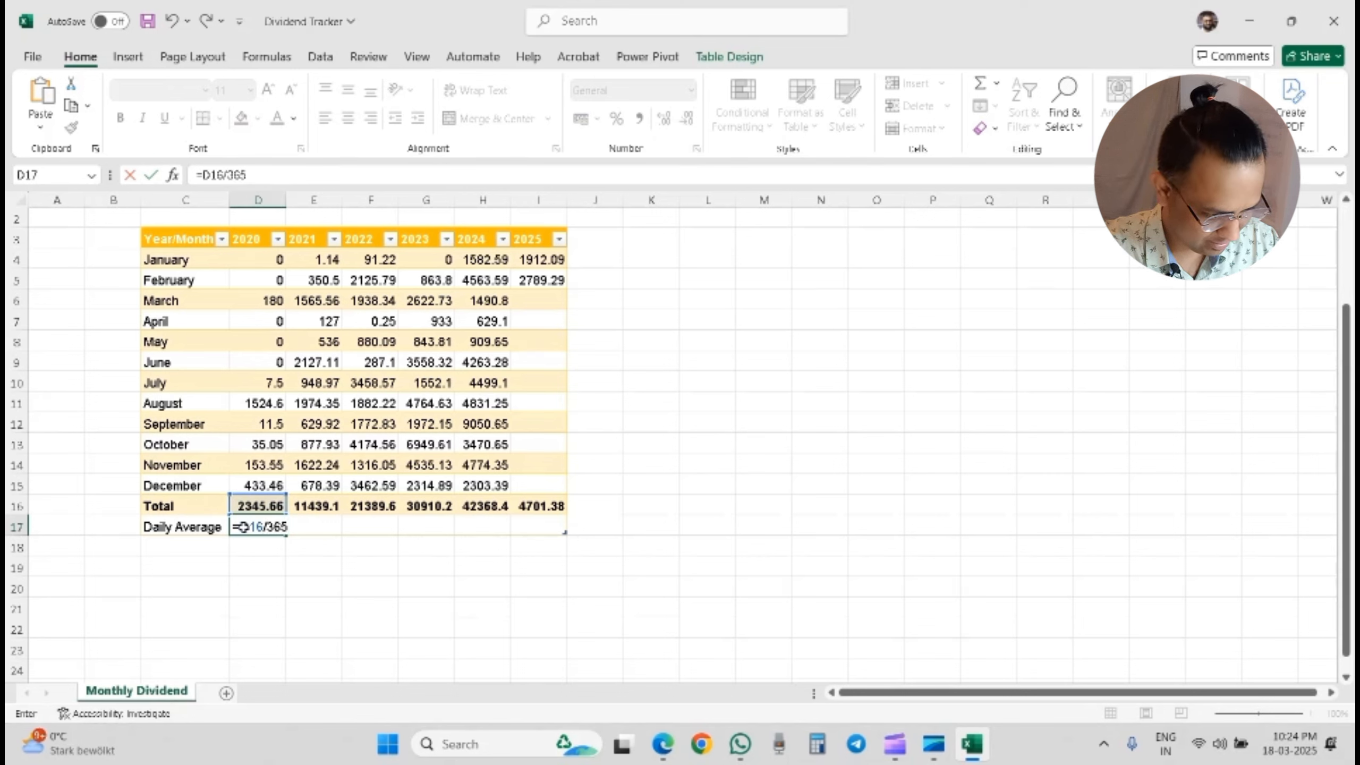
key(Return)
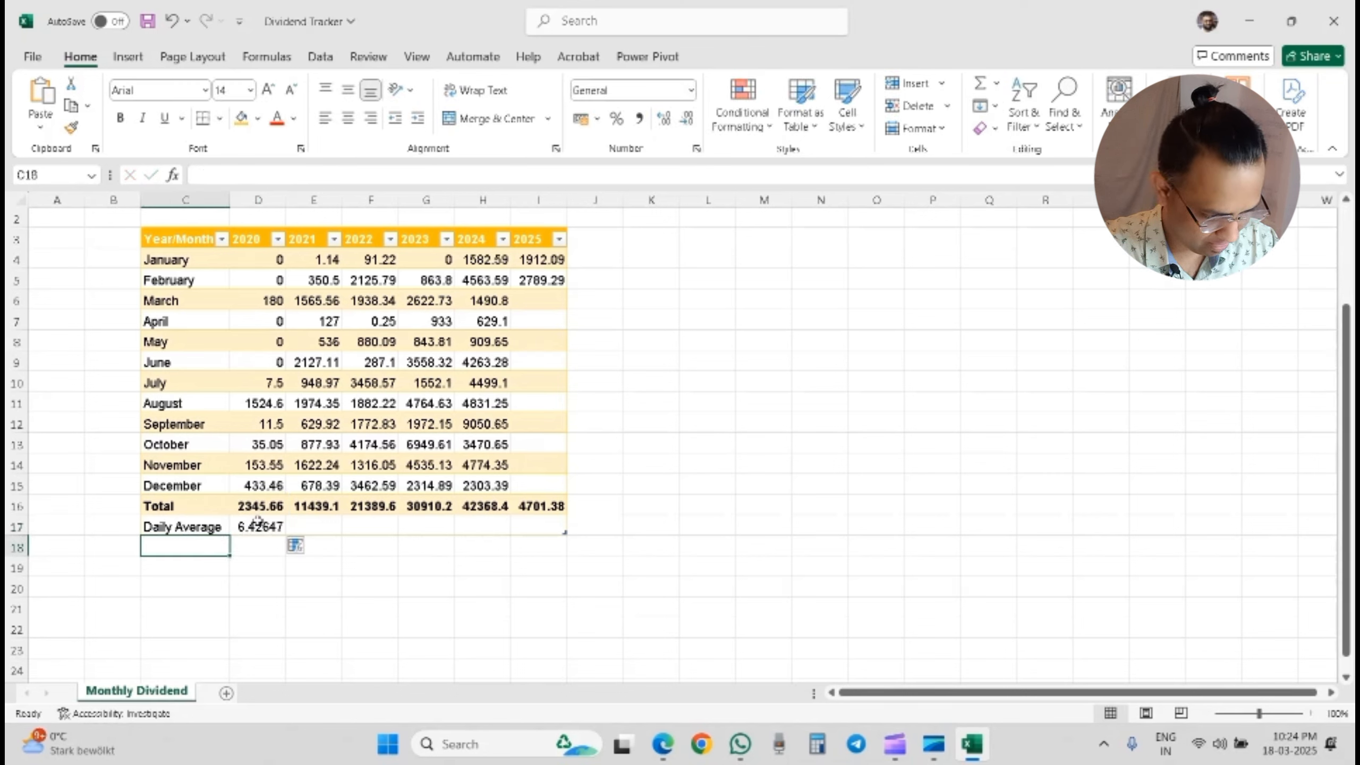
Step: Fill the daily average formula from D17 across the remaining years to I17
click(258, 520)
drag(286, 534, 563, 523)
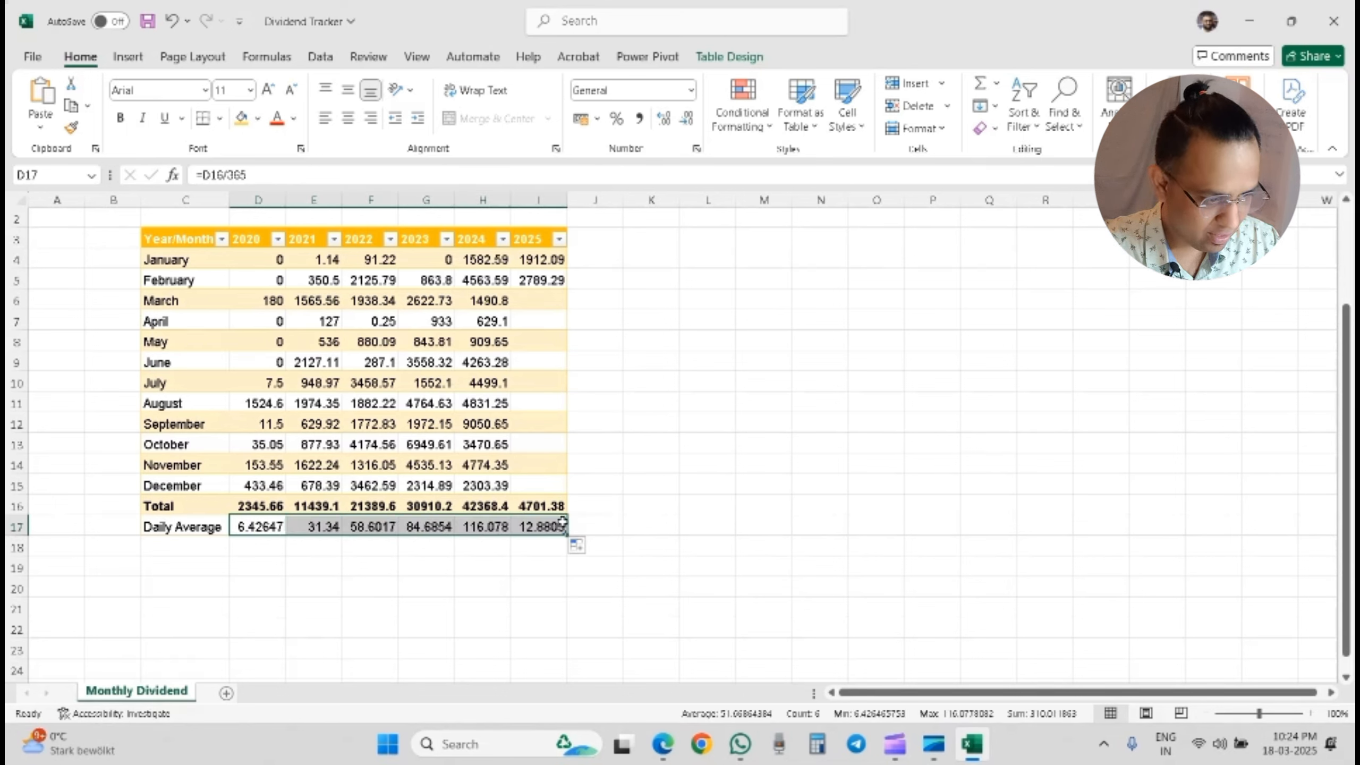
click(418, 584)
Step: Format the values in D4:I17 as currency with the ₹ symbol and two decimal places, and slightly widen column C
click(258, 252)
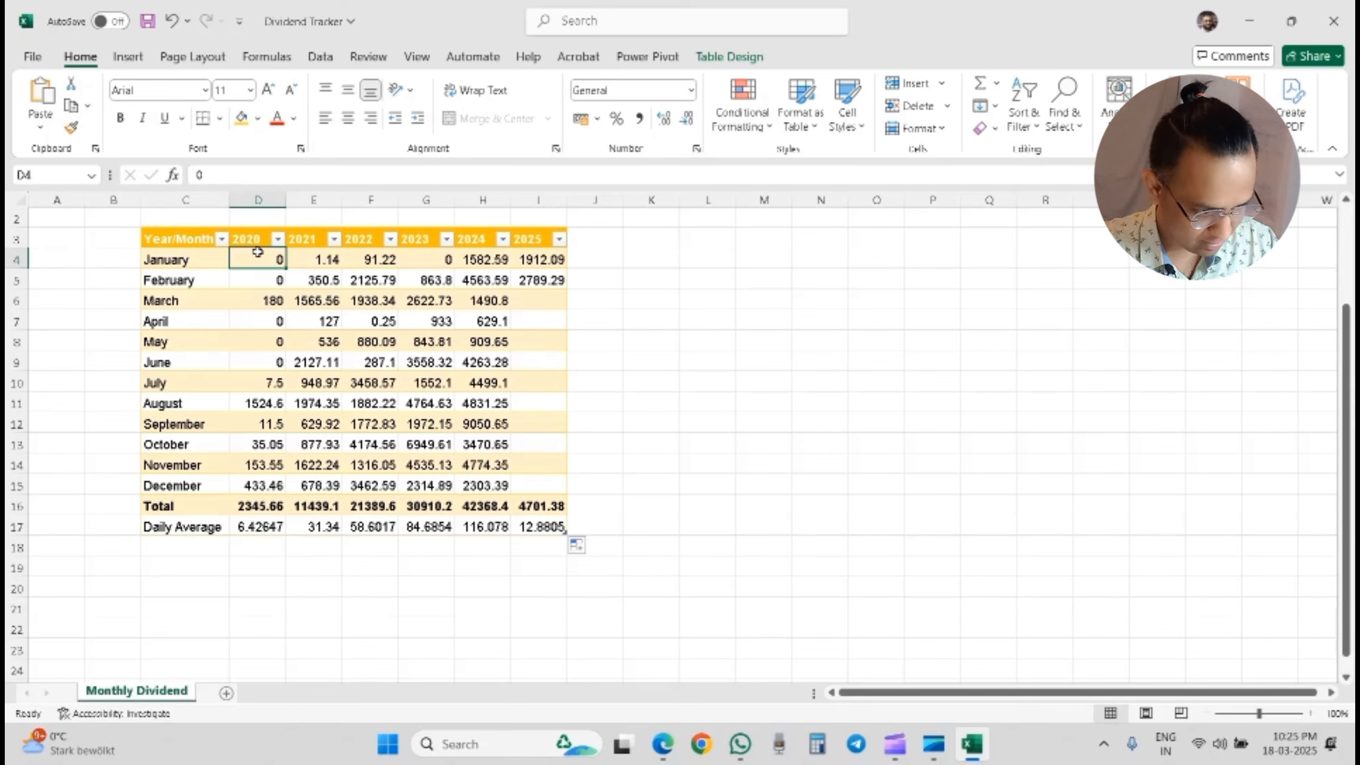
key(ctrl+shift+Down)
key(ctrl+shift+Right)
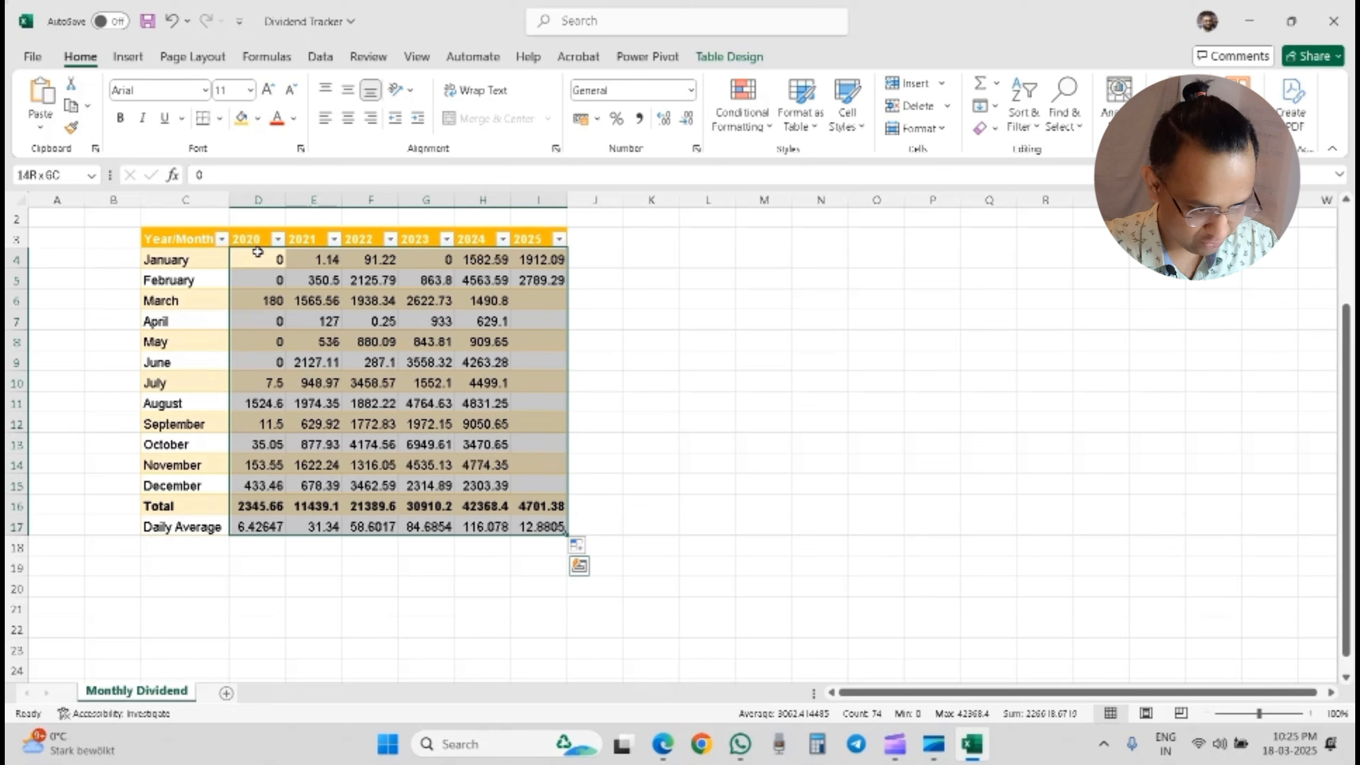
click(633, 89)
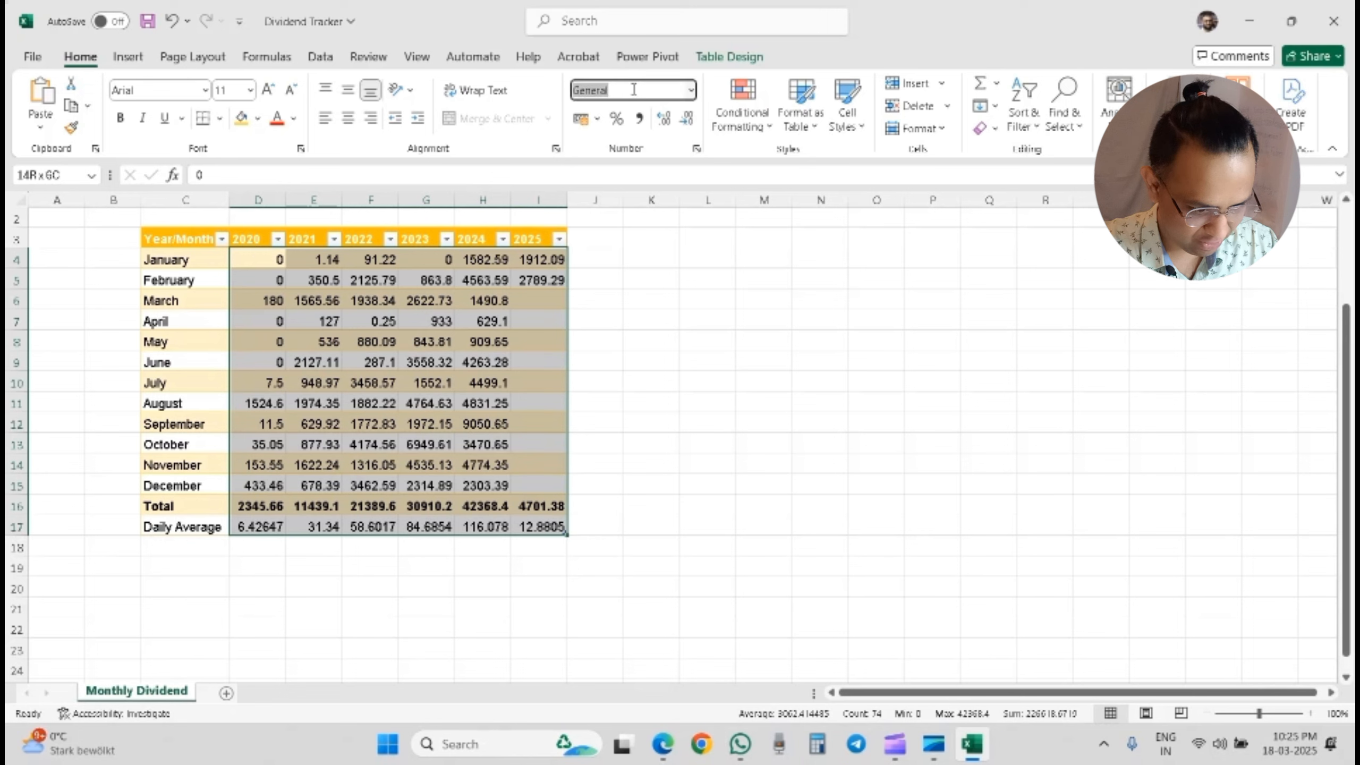
click(691, 89)
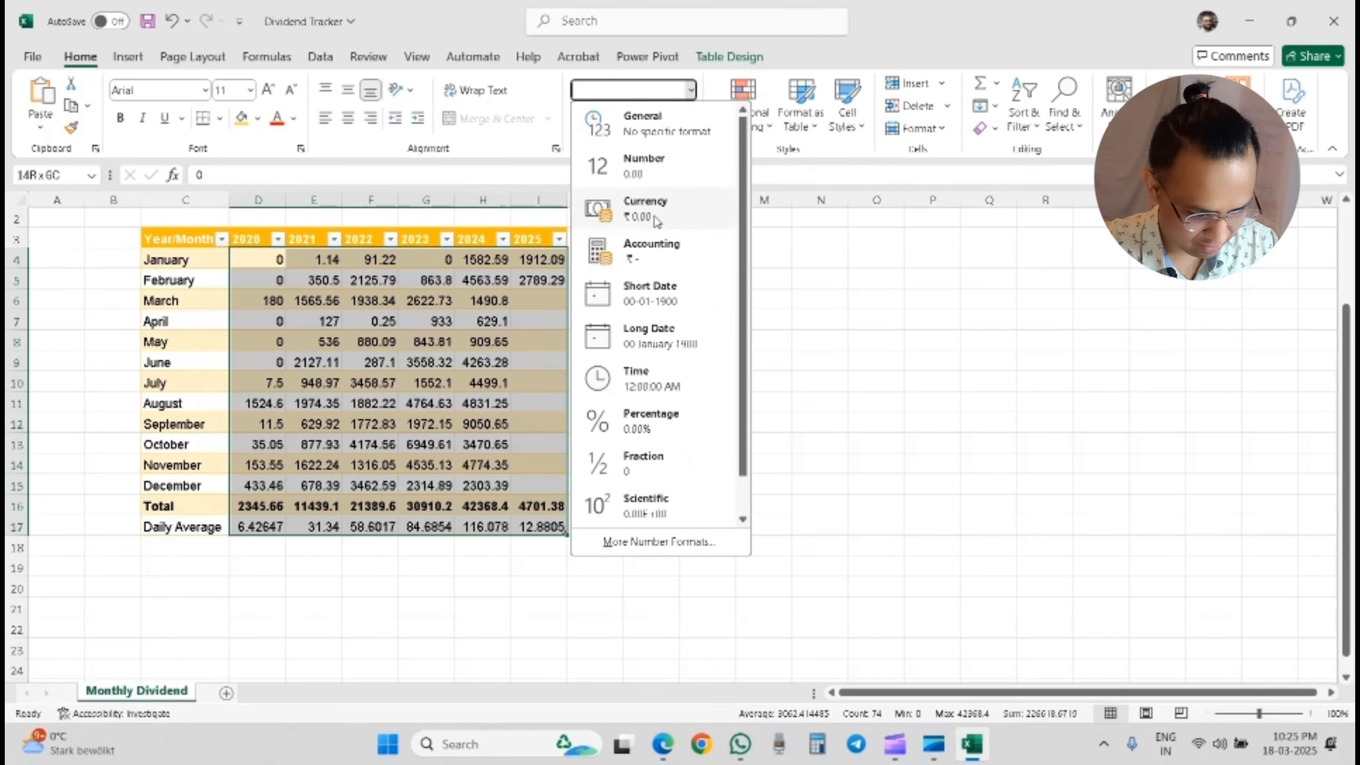
click(637, 542)
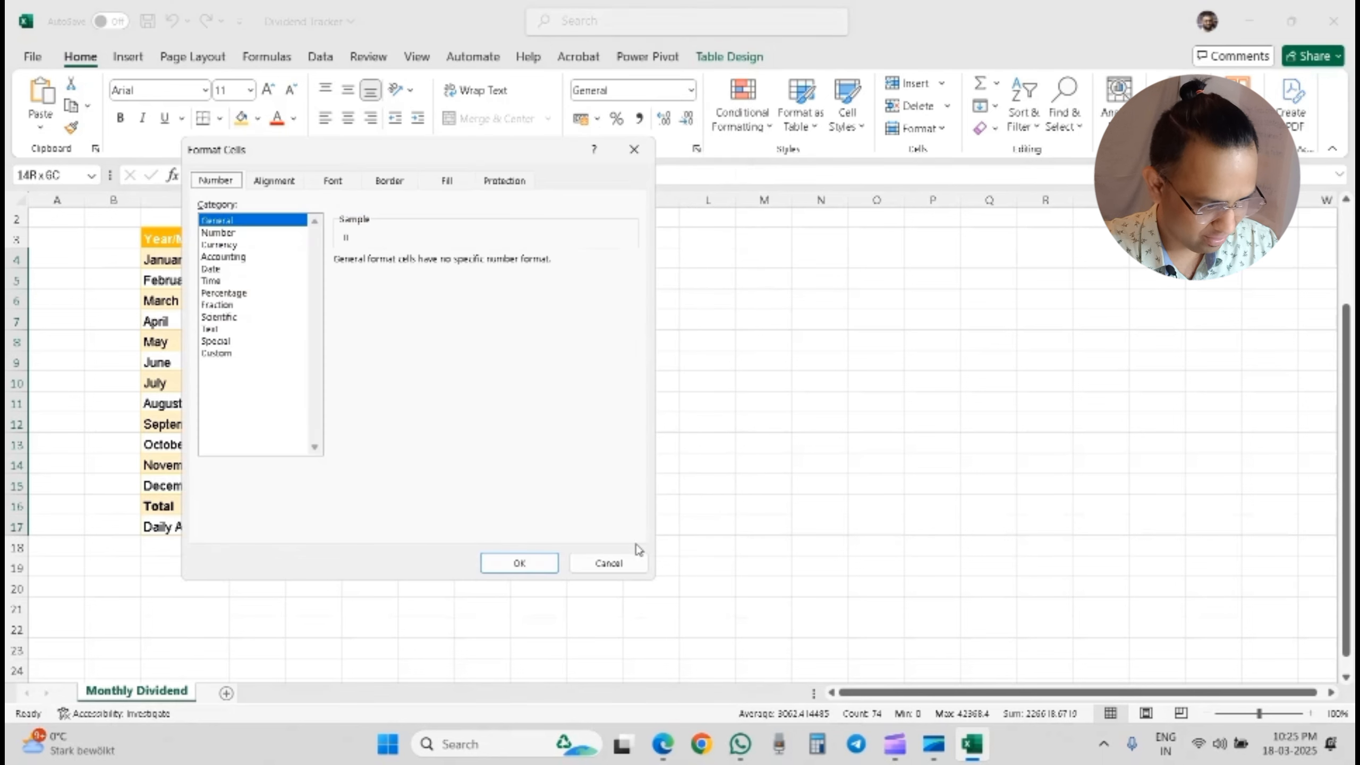
click(235, 248)
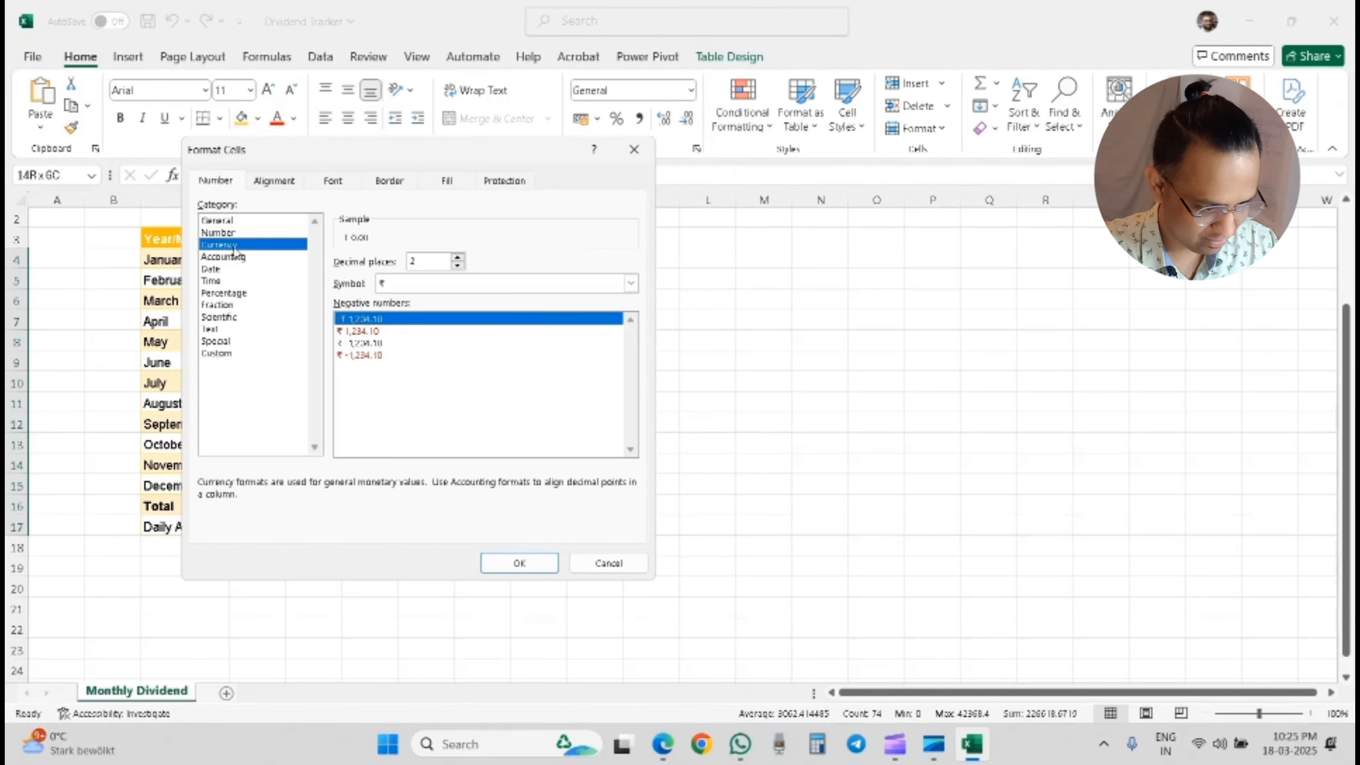
click(397, 287)
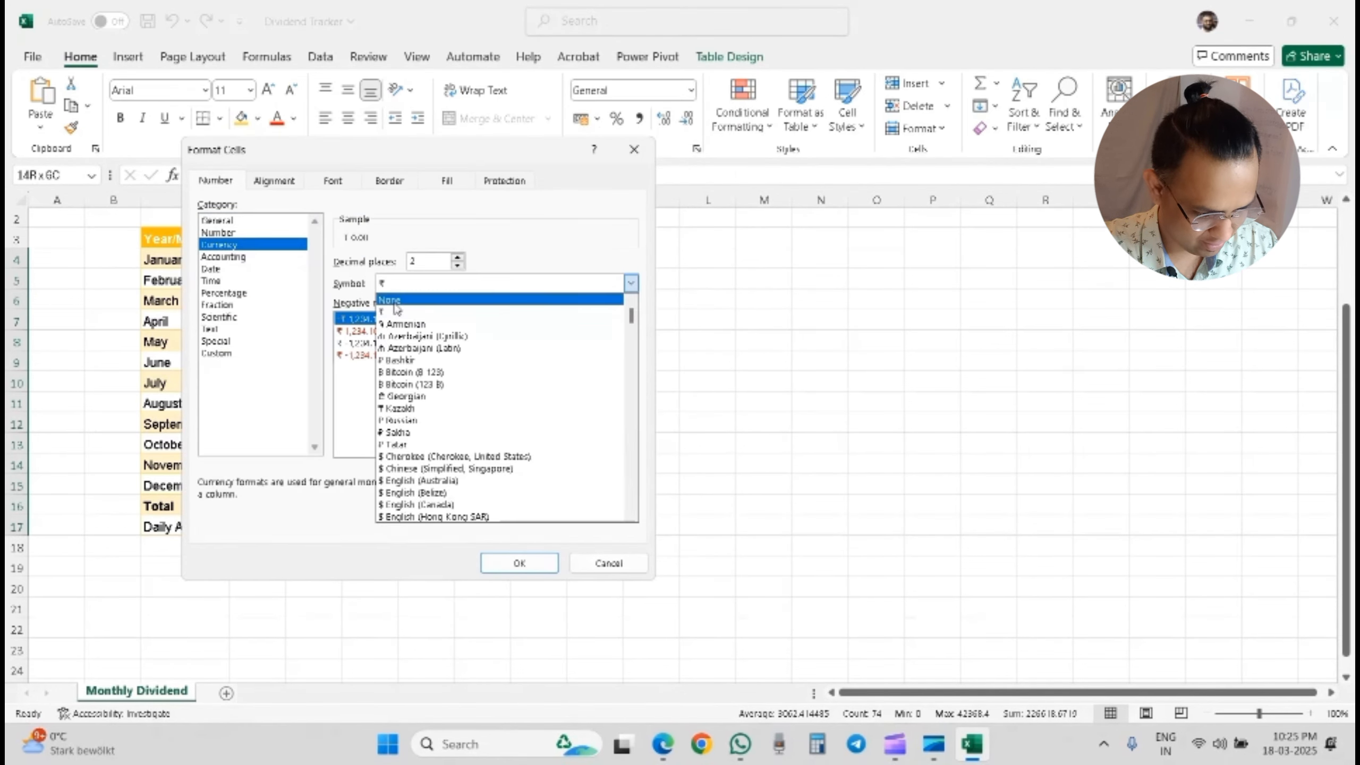
click(395, 312)
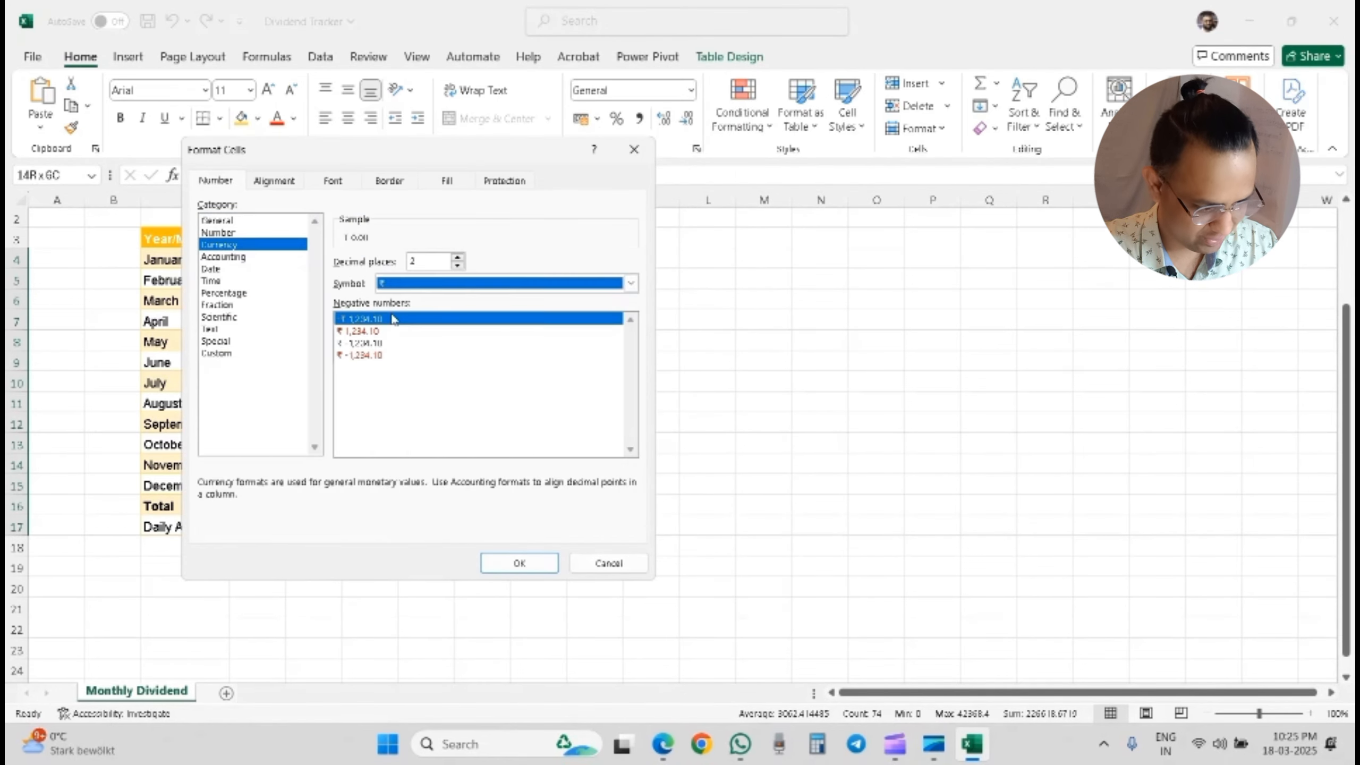
click(534, 570)
click(532, 566)
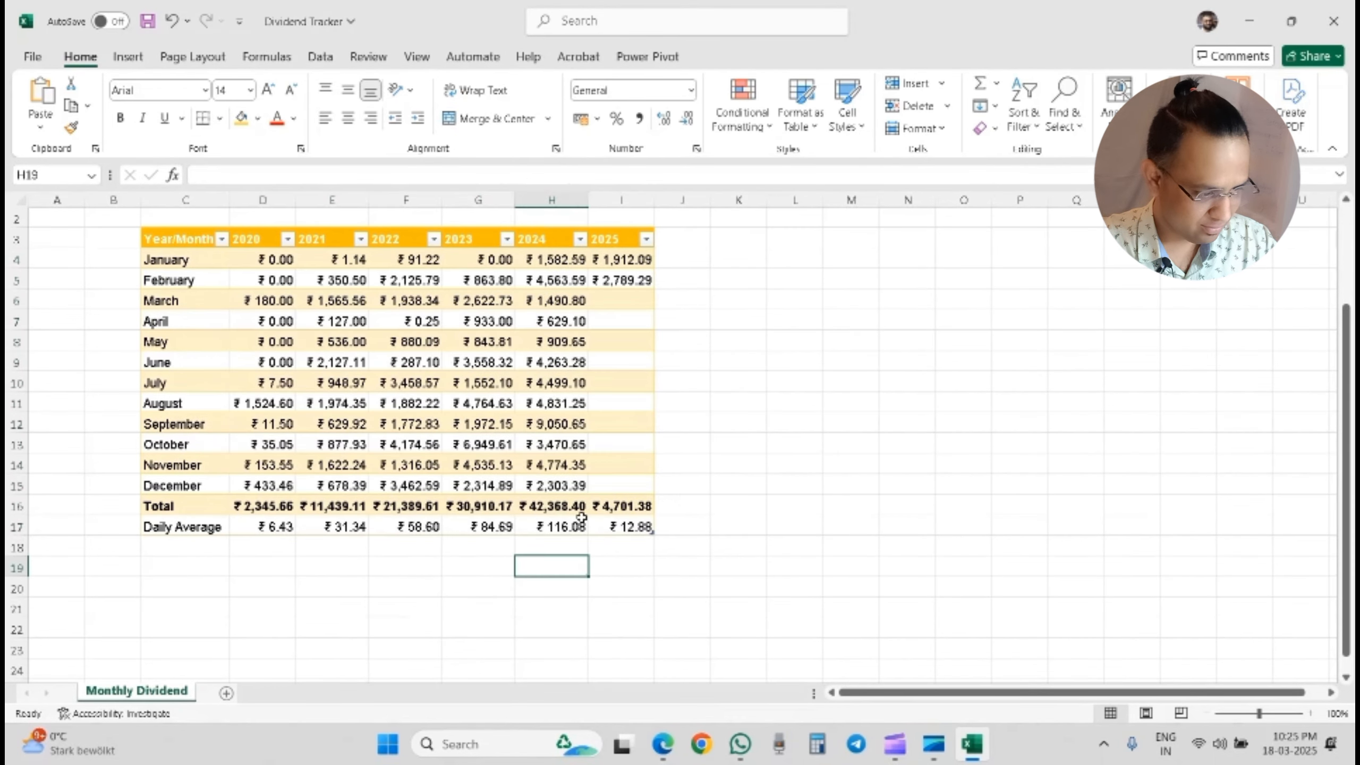
drag(229, 199, 232, 200)
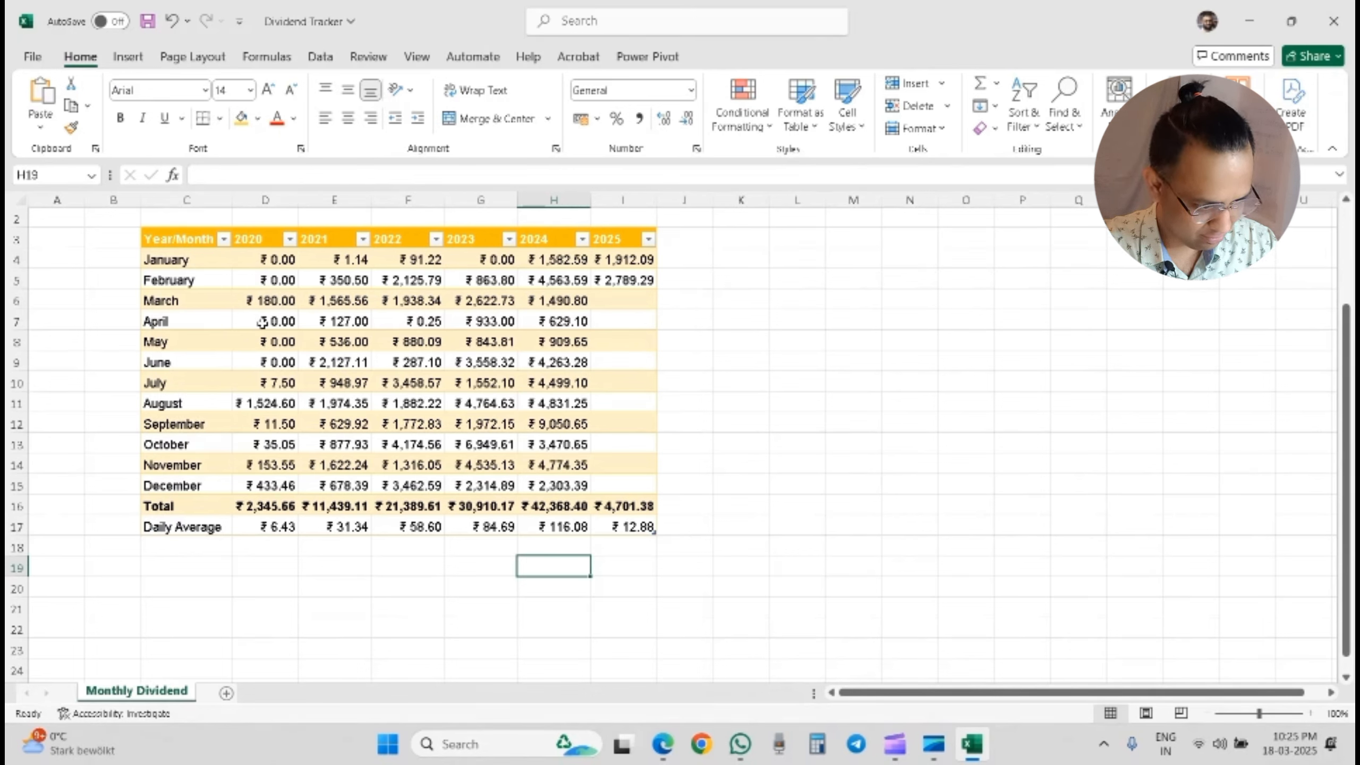
click(259, 260)
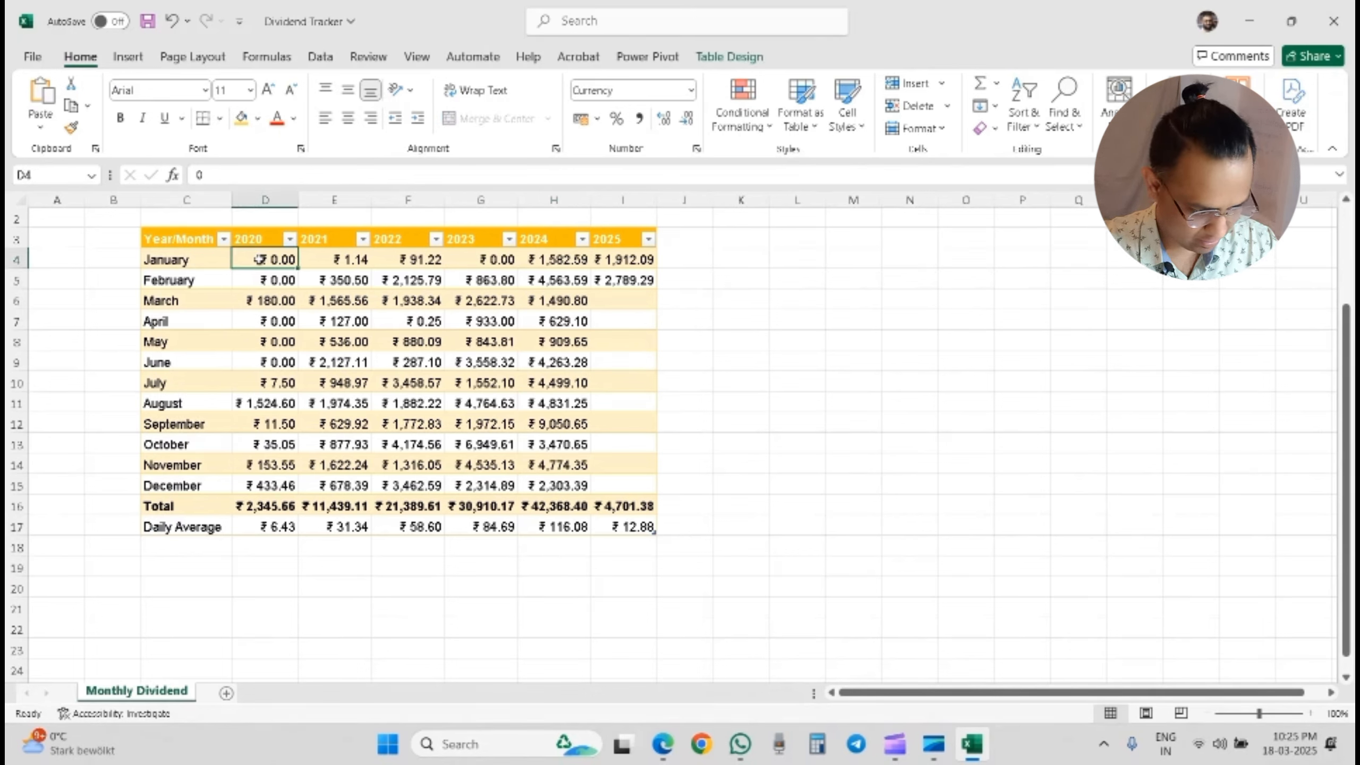
key(ctrl+shift+Down)
key(ctrl+shift+Up)
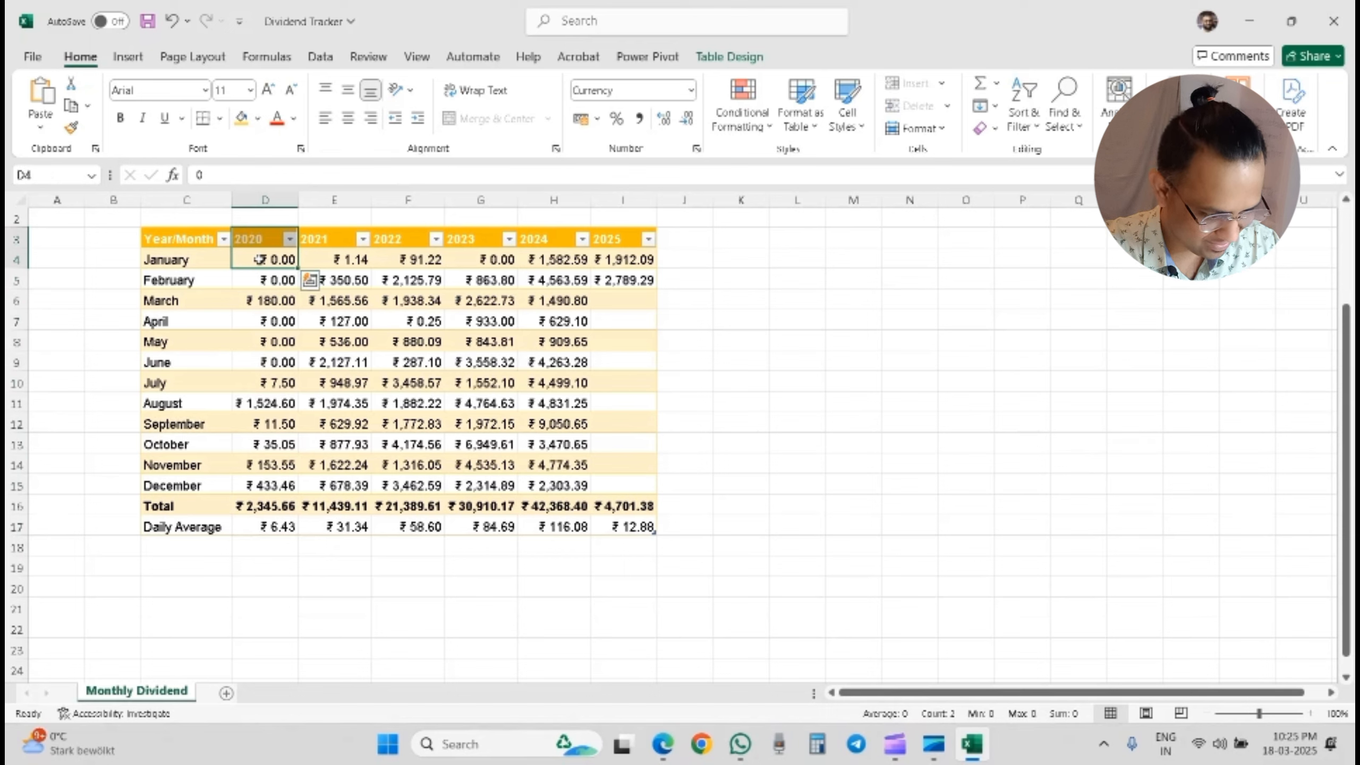
click(261, 498)
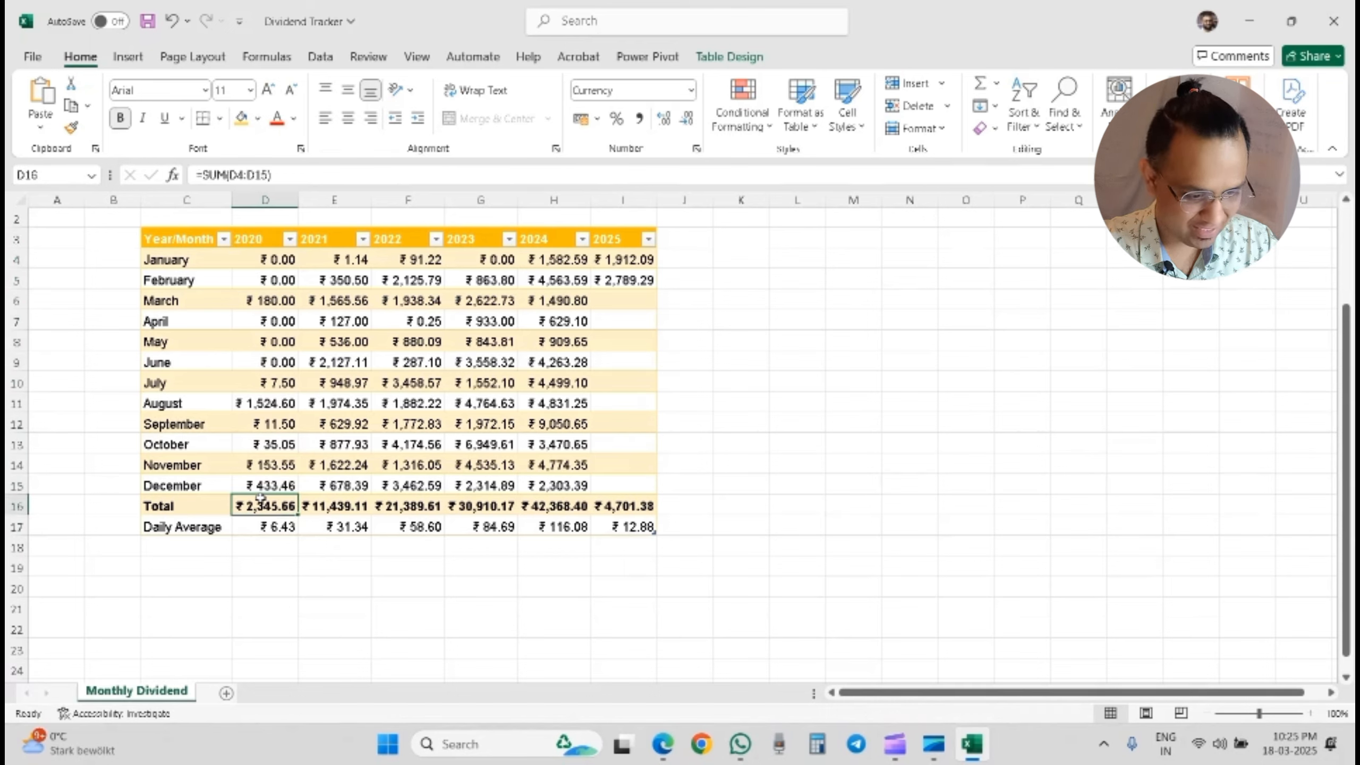
key(ctrl+a)
key(ctrl+a)
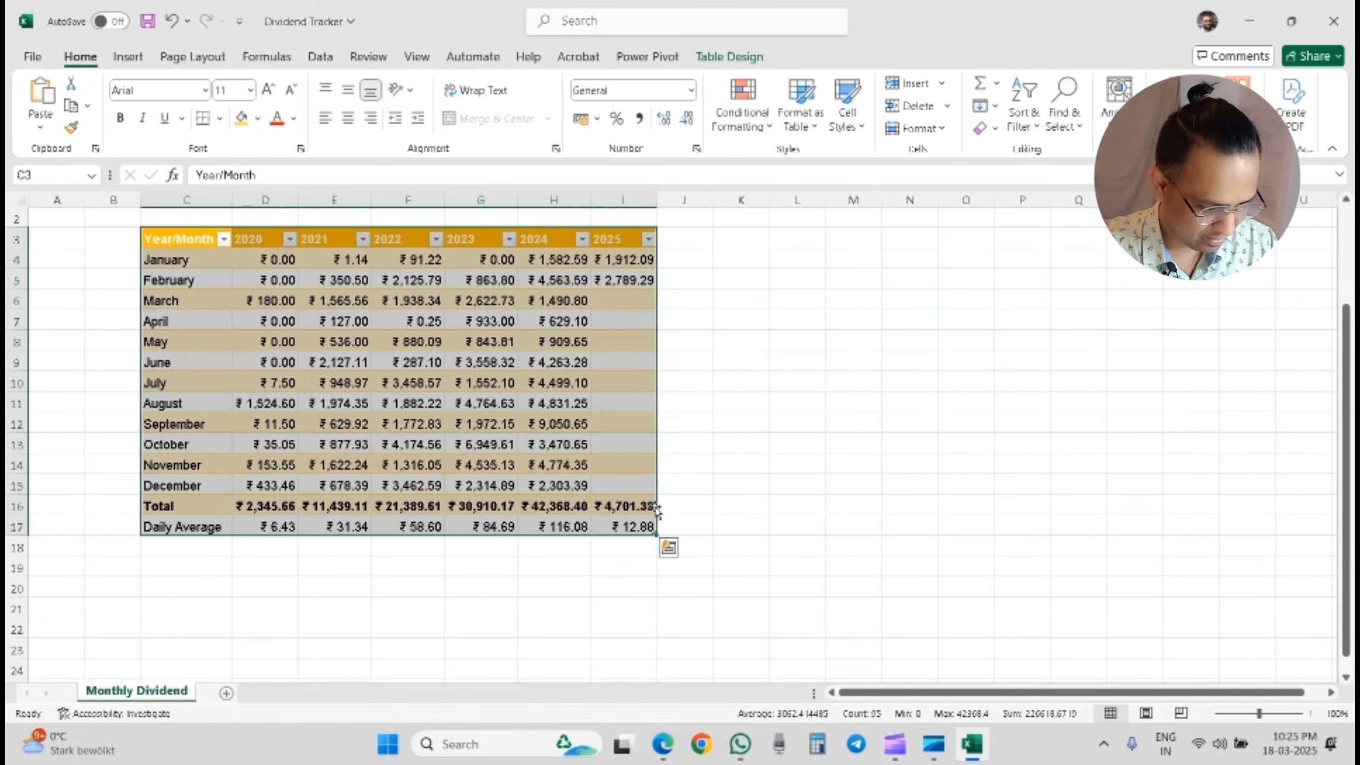
click(683, 505)
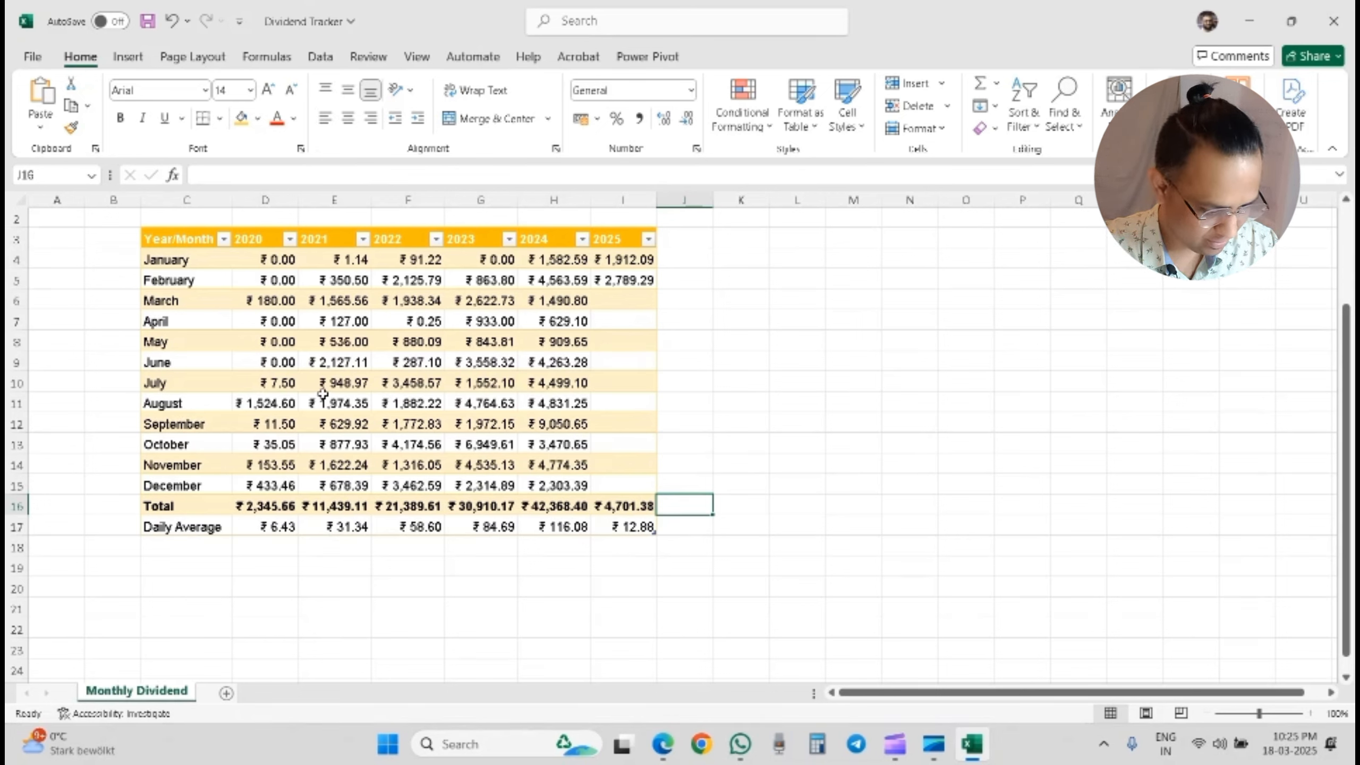
Step: Add a new worksheet after Monthly Dividend and name it Dividend Summary
click(227, 695)
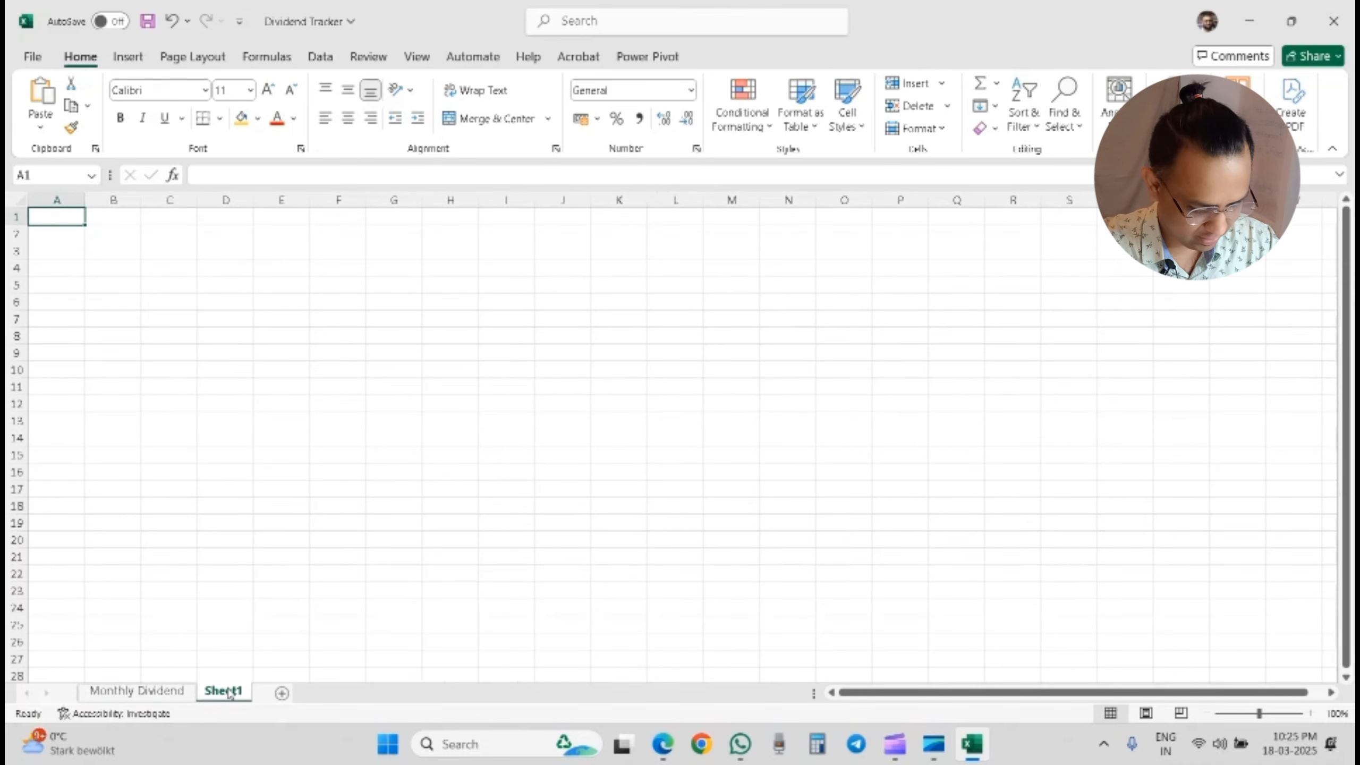
double_click(229, 691)
text(Divid)
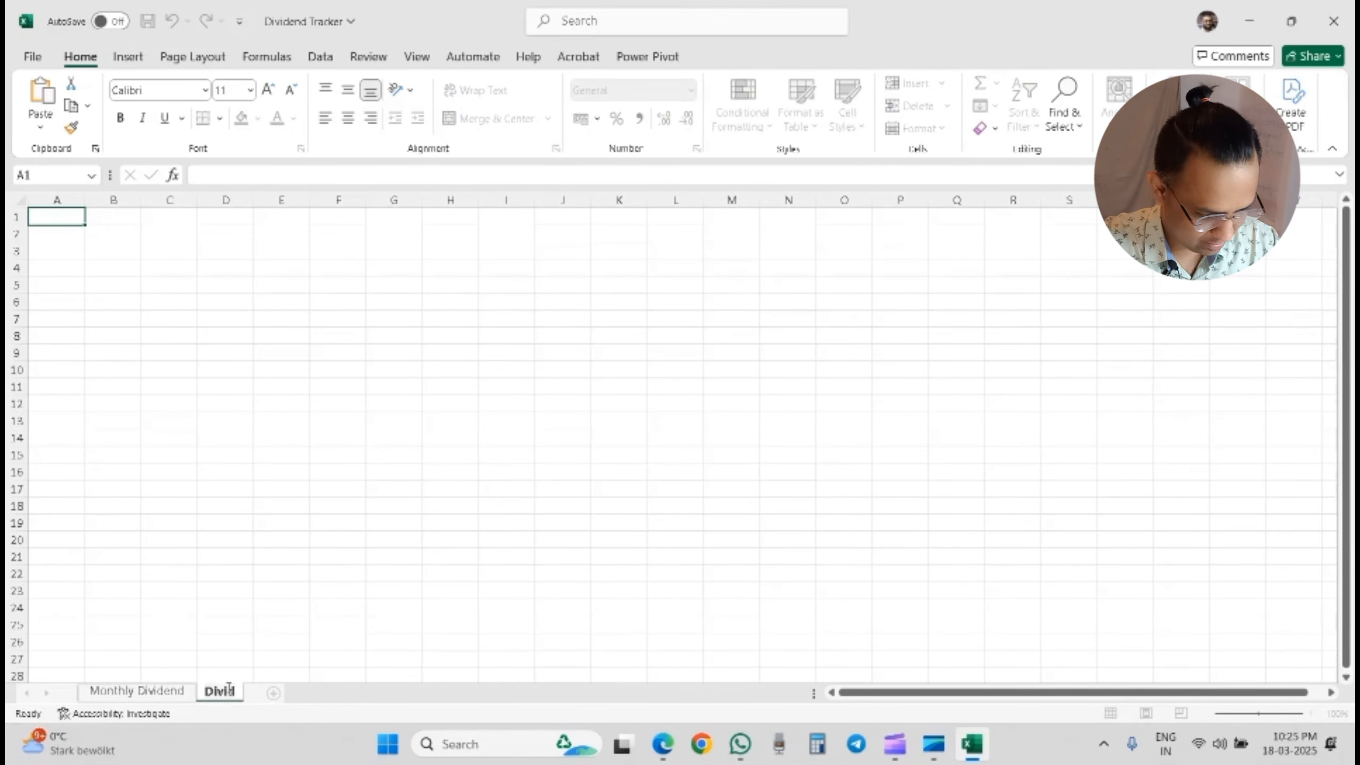
text(edd Summ)
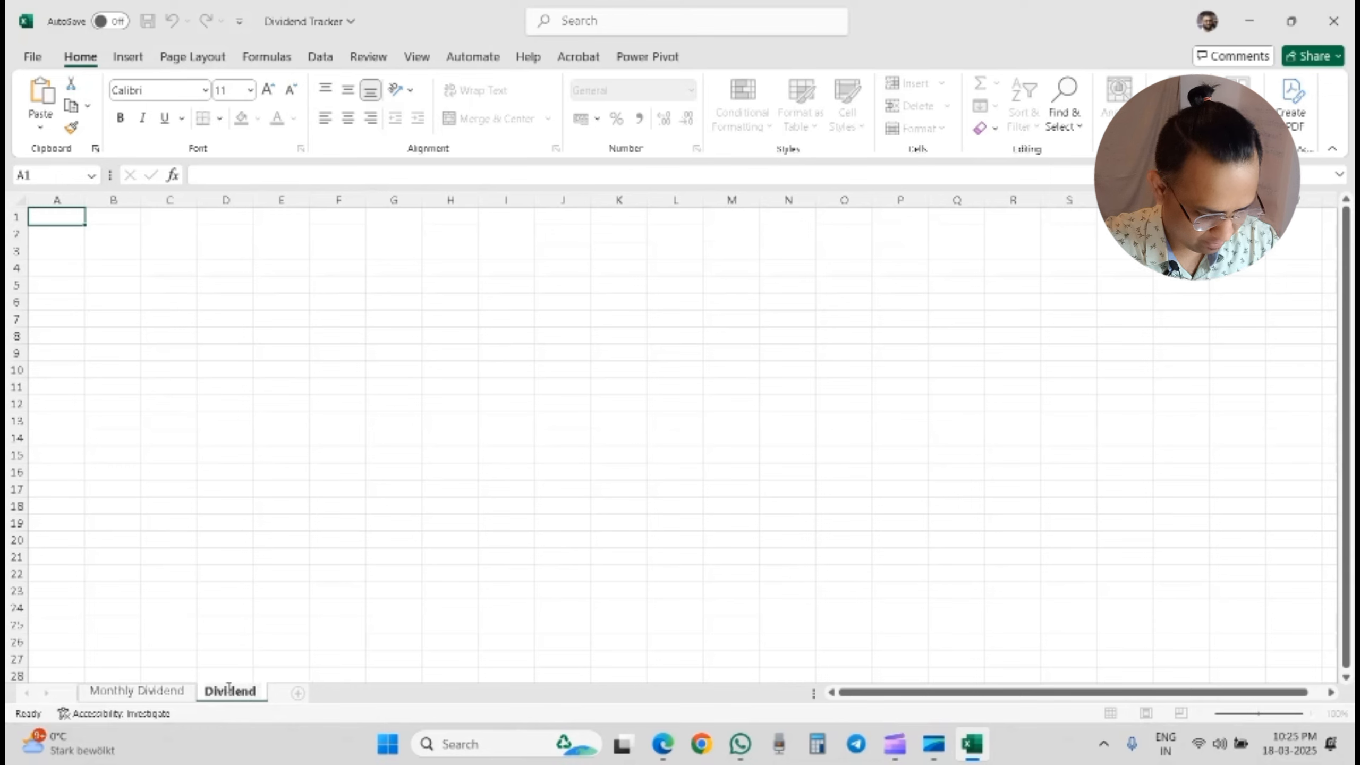
text(ary)
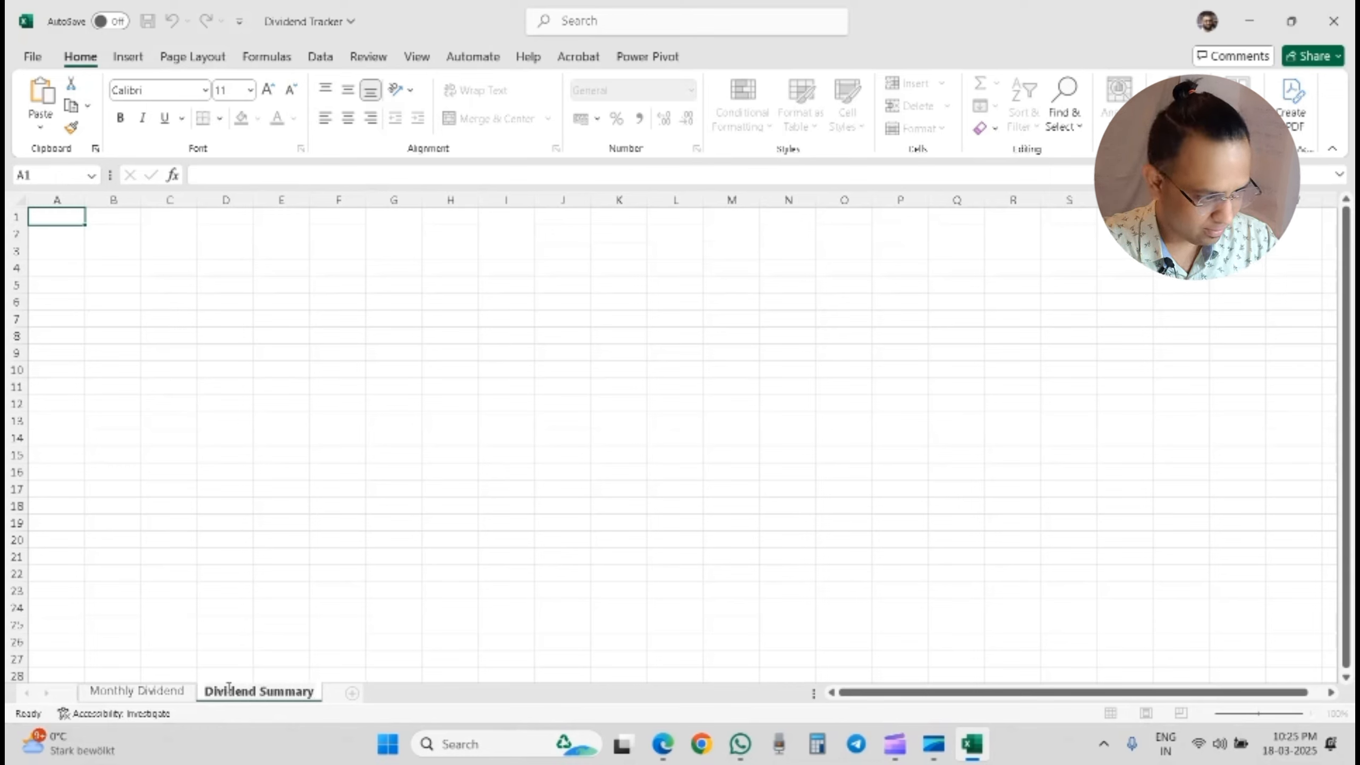
key(Return)
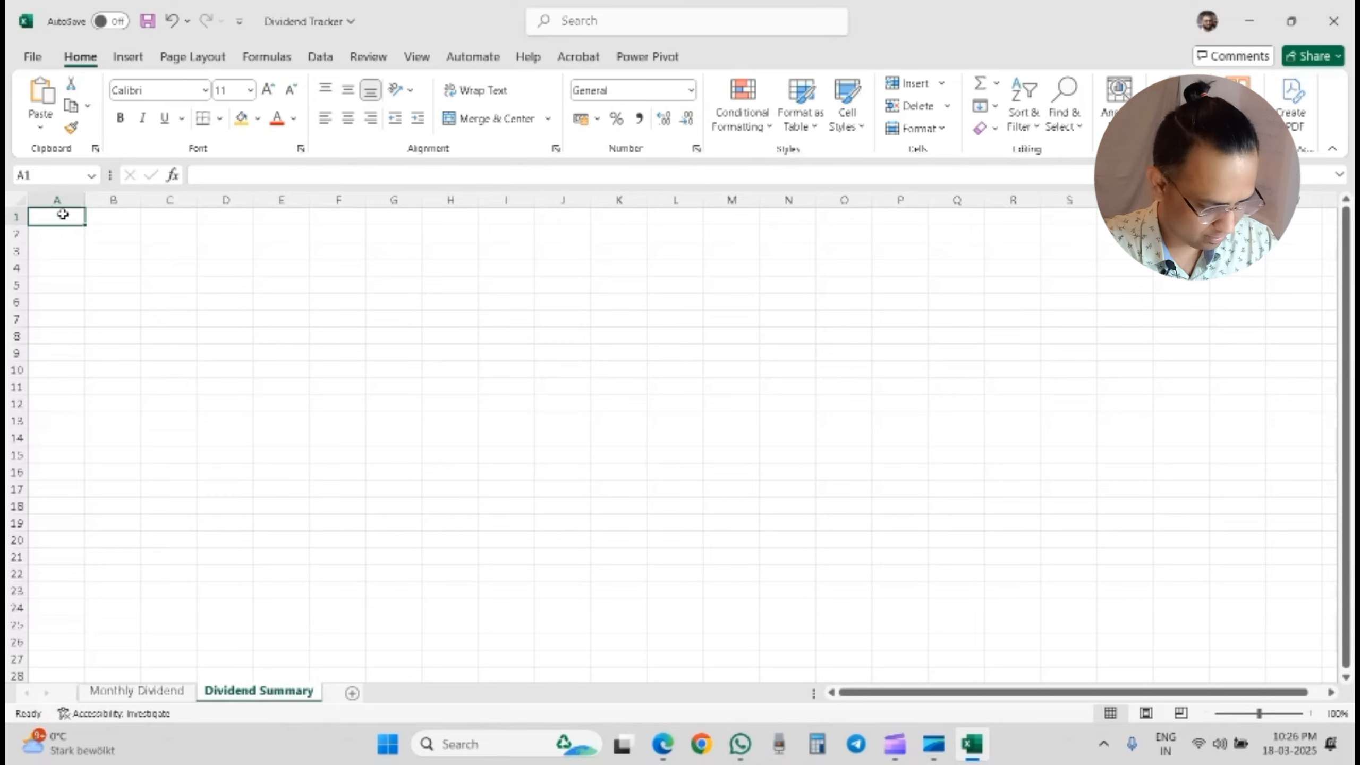
Step: Copy the Dividend Tracker banner row from the Monthly Dividend sheet into row 1 of the Dividend Summary sheet
click(131, 690)
scroll(44, 320, up, 1)
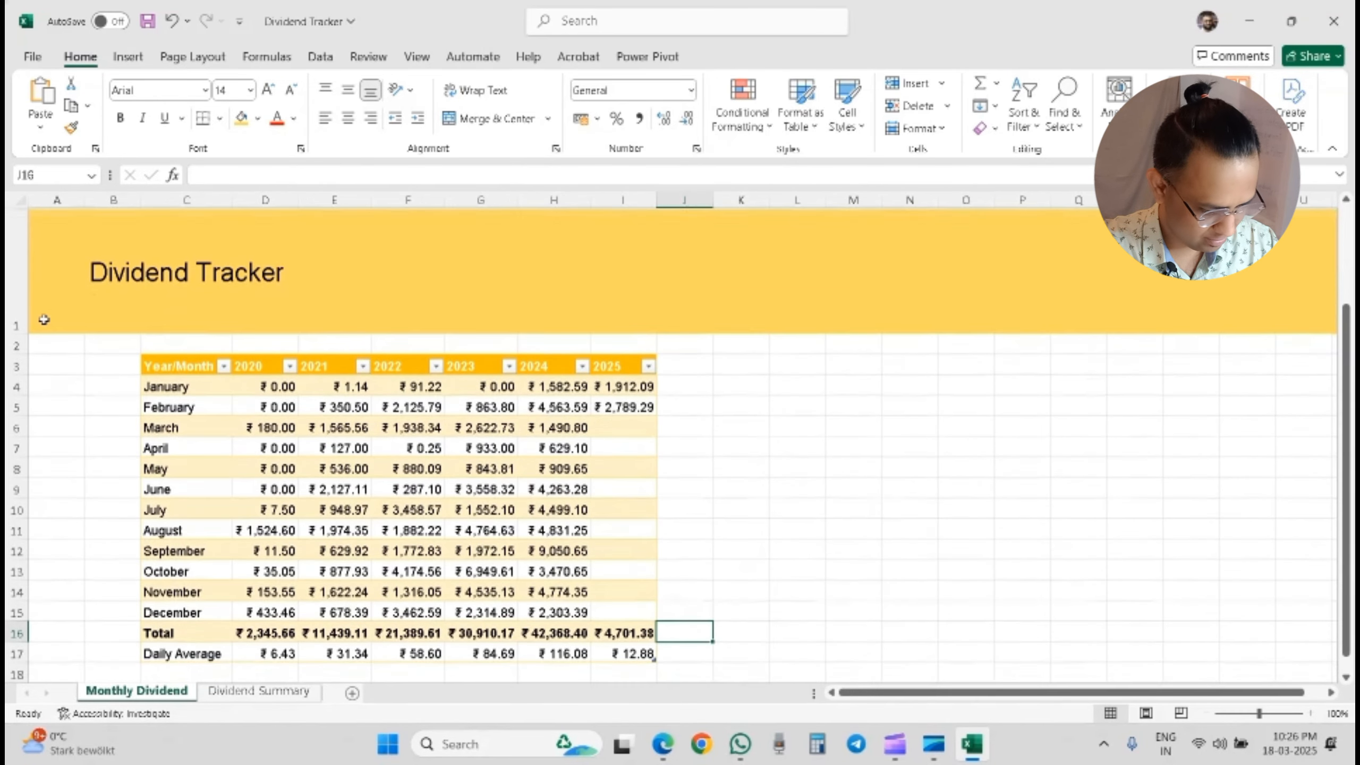
click(21, 254)
key(ctrl+c)
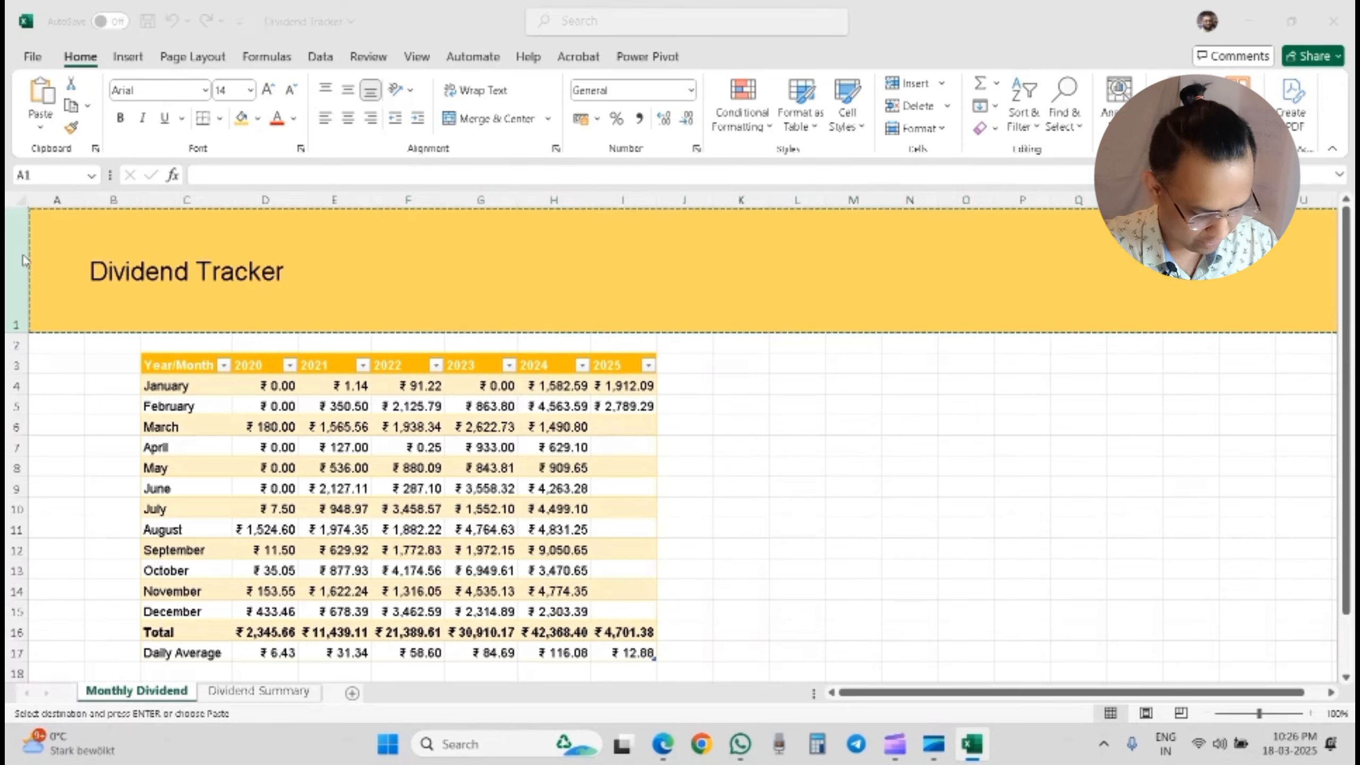
key(alt+Tab)
key(Escape)
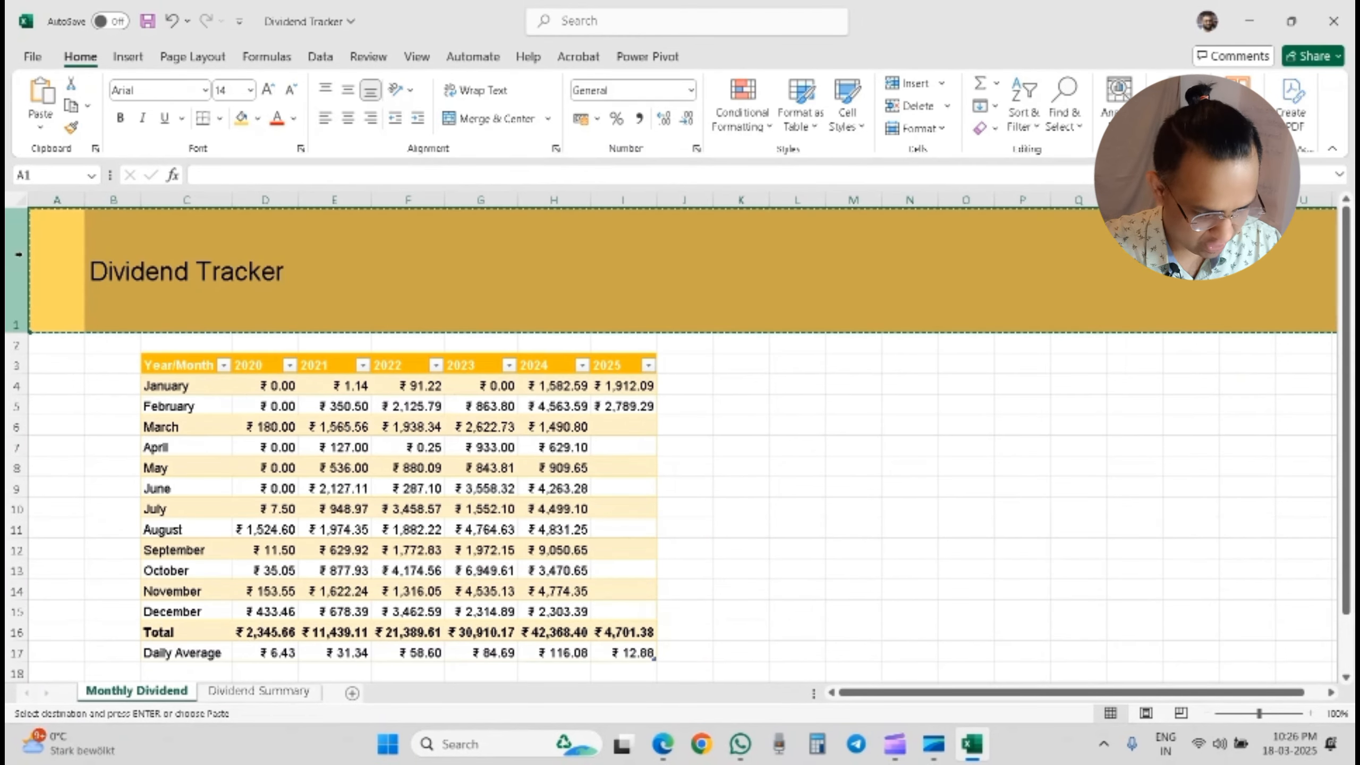
key(ctrl+Page_Down)
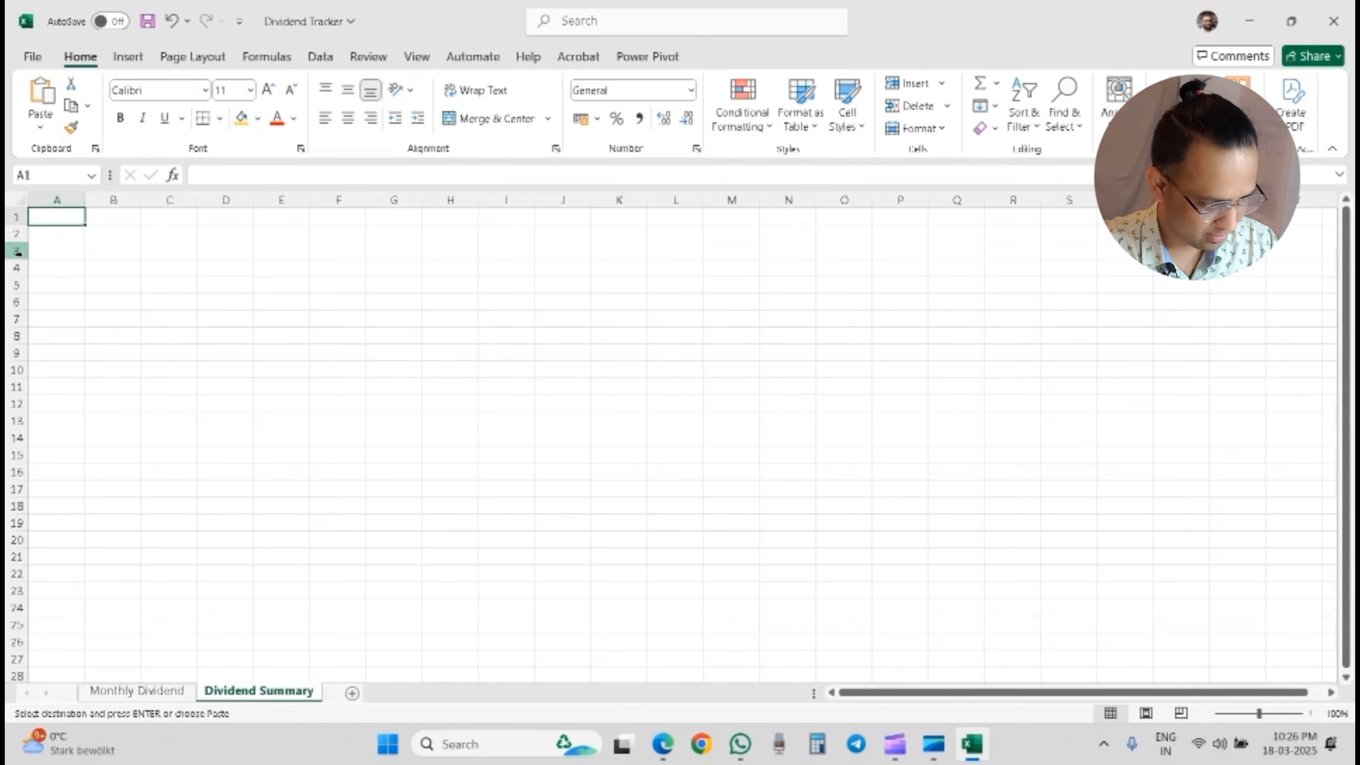
click(16, 217)
key(ctrl+v)
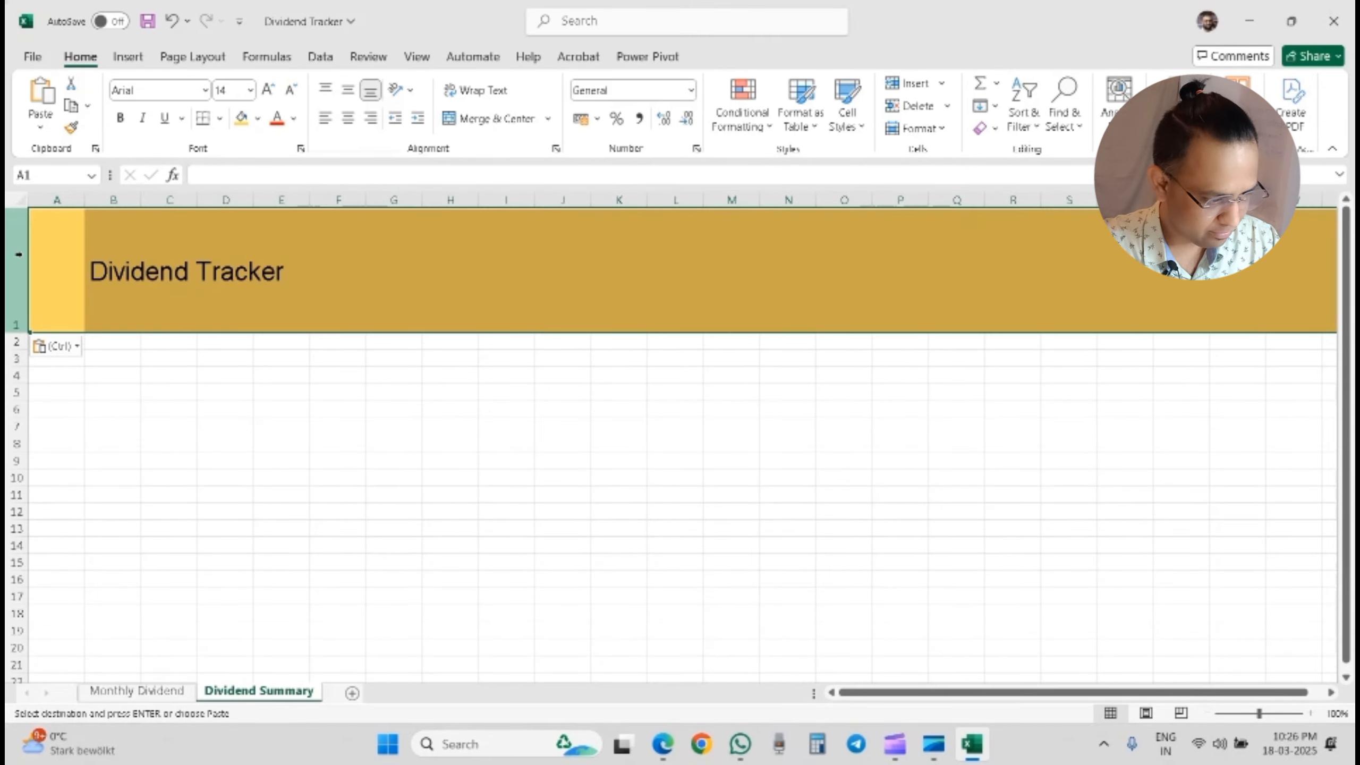
click(184, 409)
Step: Enter the label Grand Total Amount in cell B3 of the Dividend Summary sheet
click(114, 365)
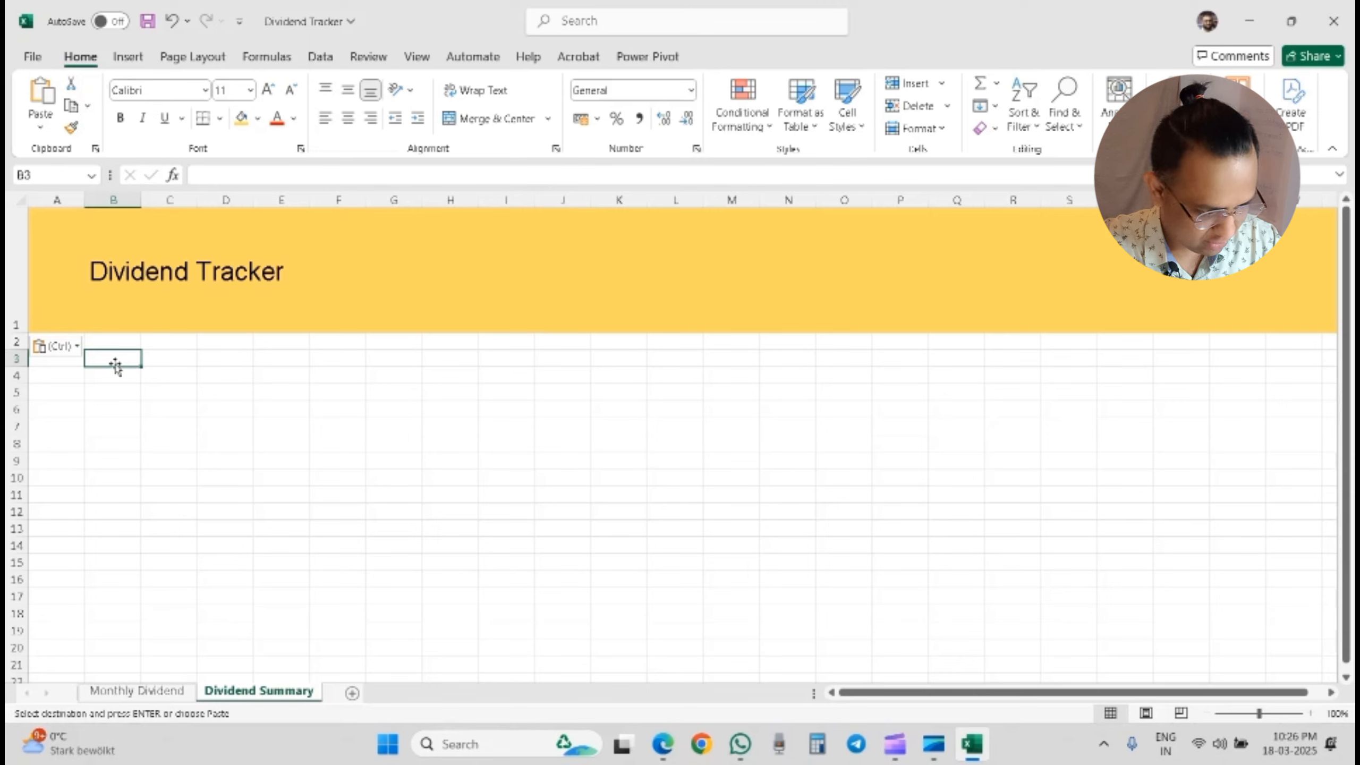
text(Grand To)
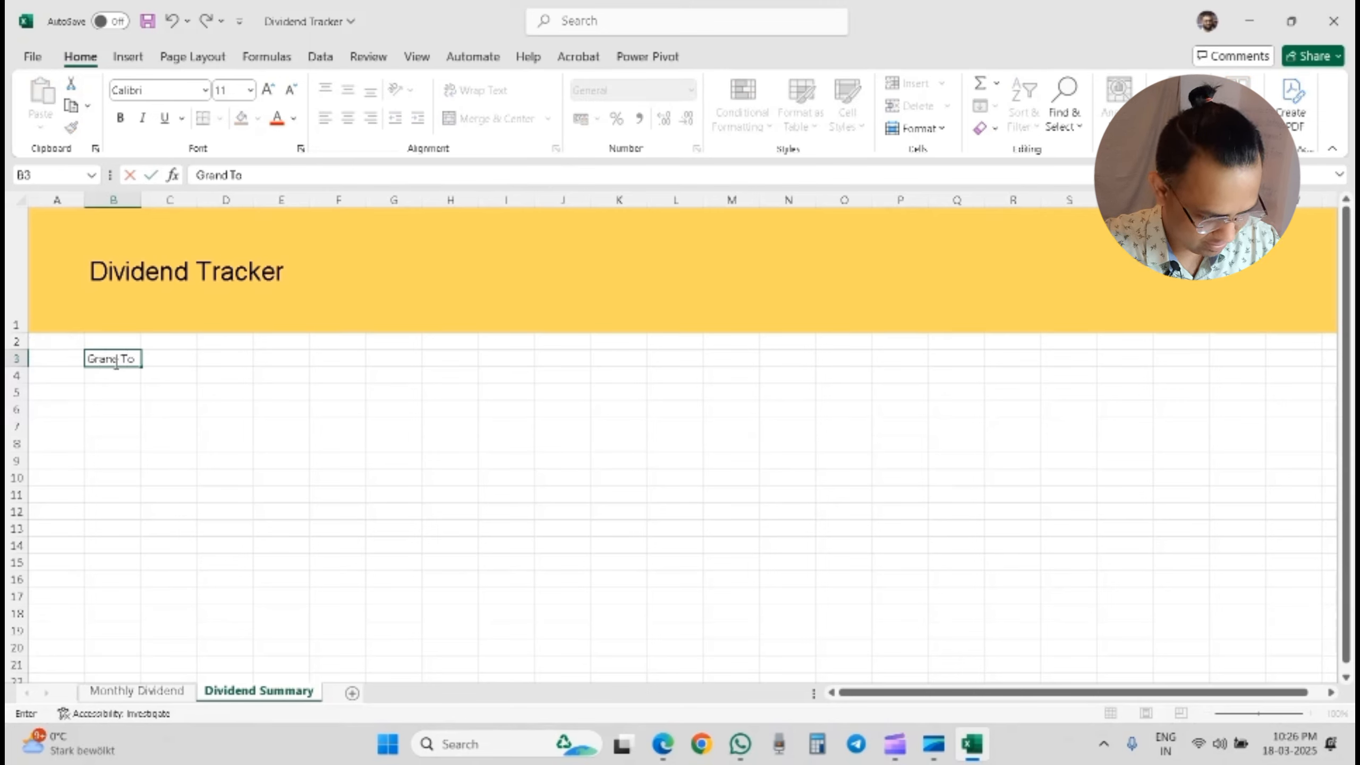
text(tal )
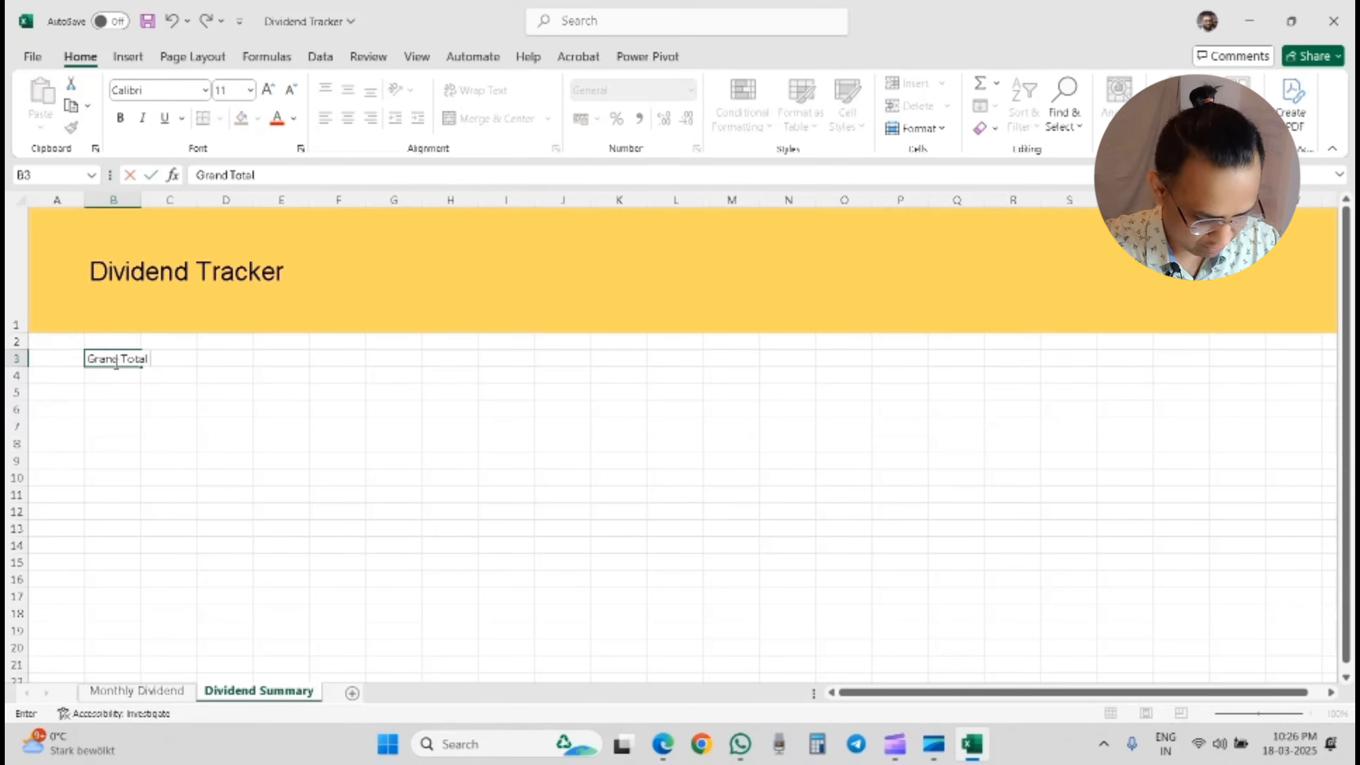
text(Amount)
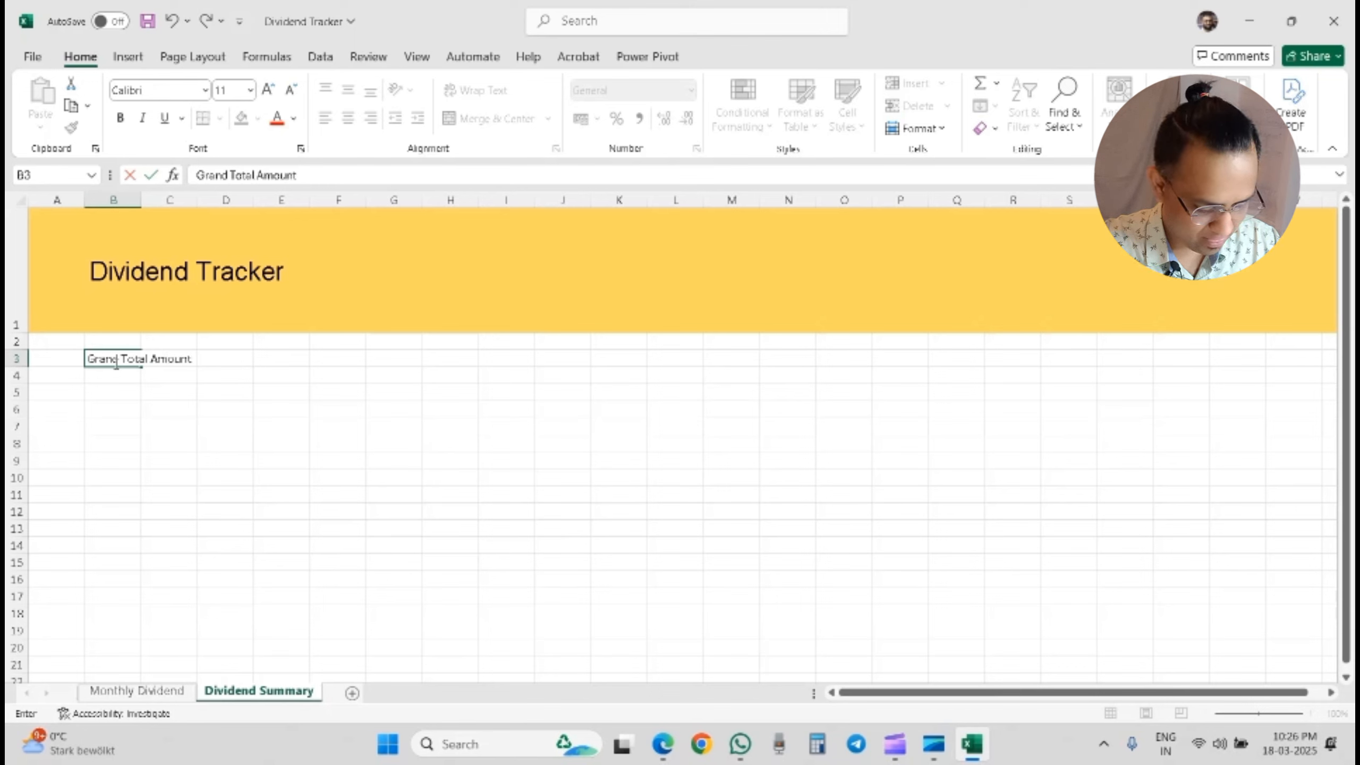
key(Return)
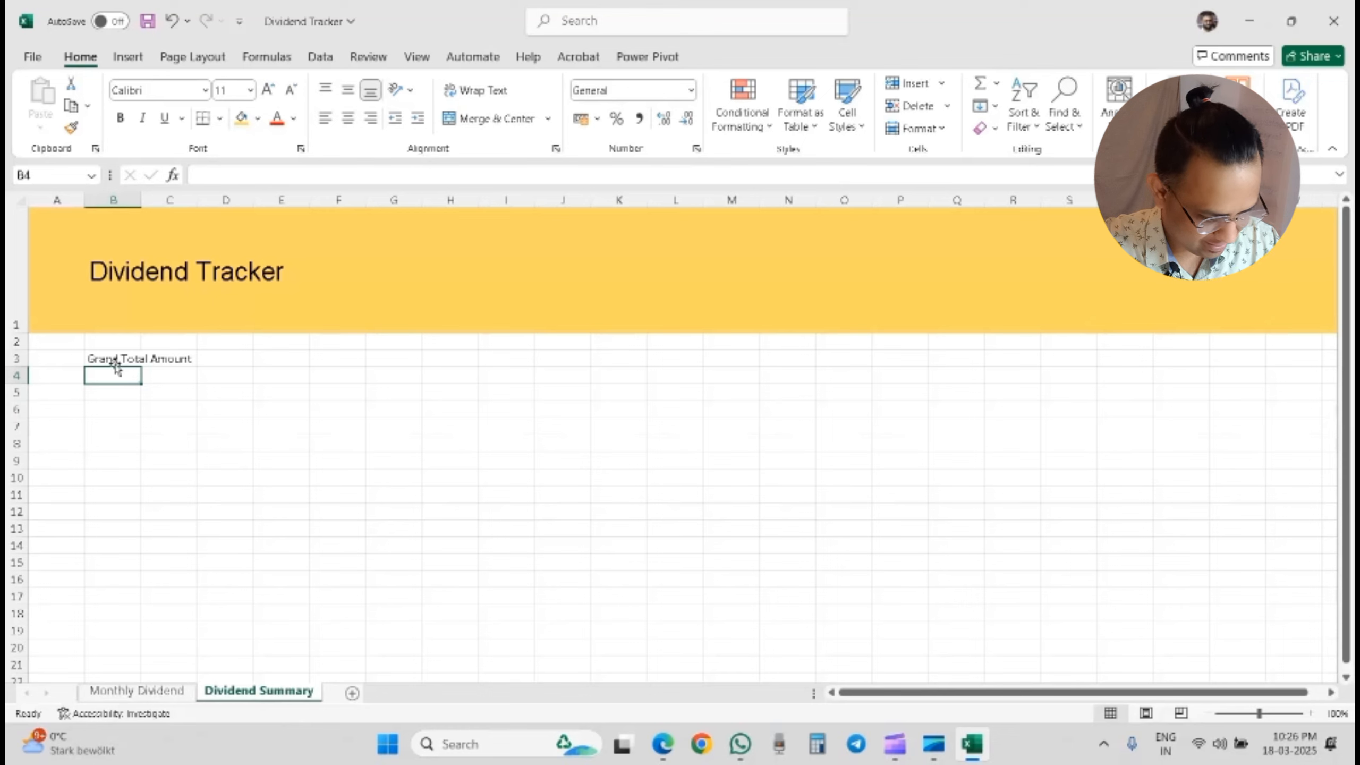
text(Yearly)
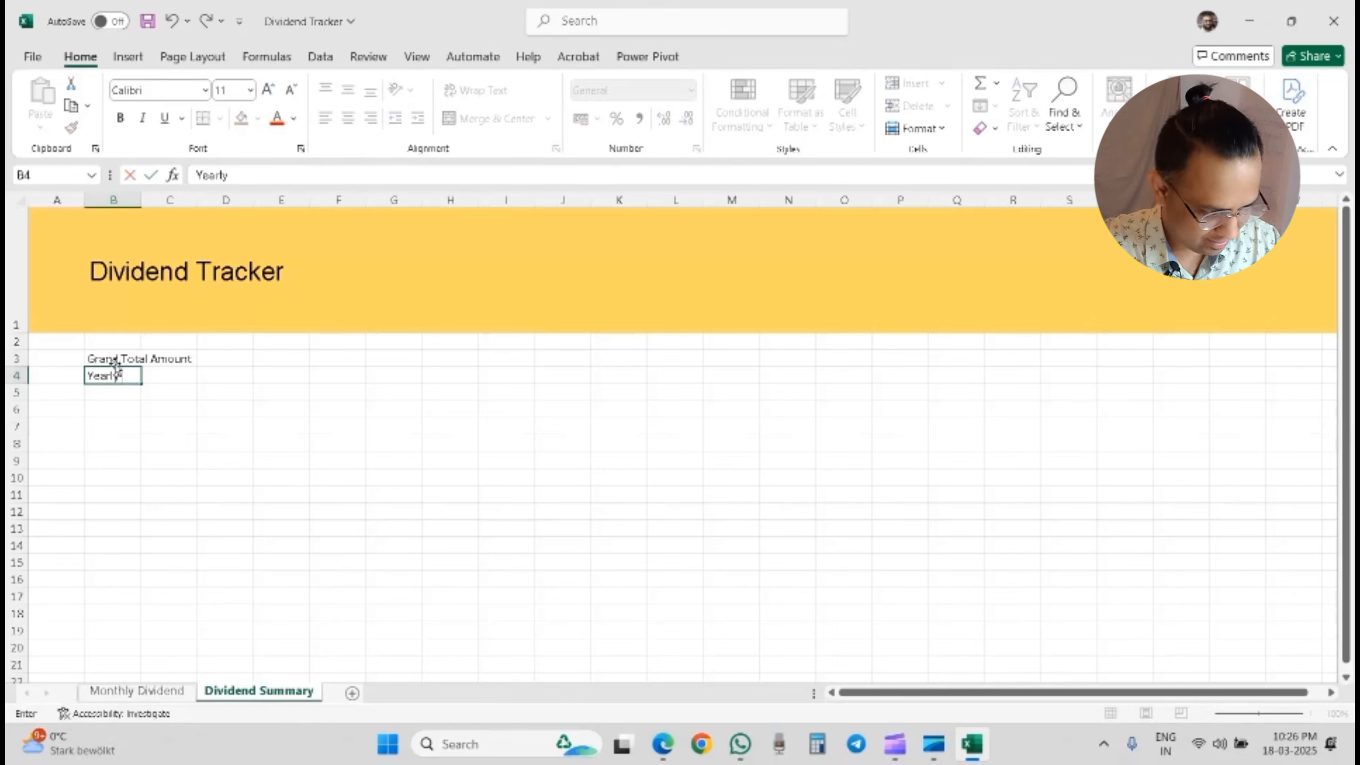
key(BackSpace)
key(BackSpace)
key(BackSpace)
key(BackSpace)
key(BackSpace)
key(BackSpace)
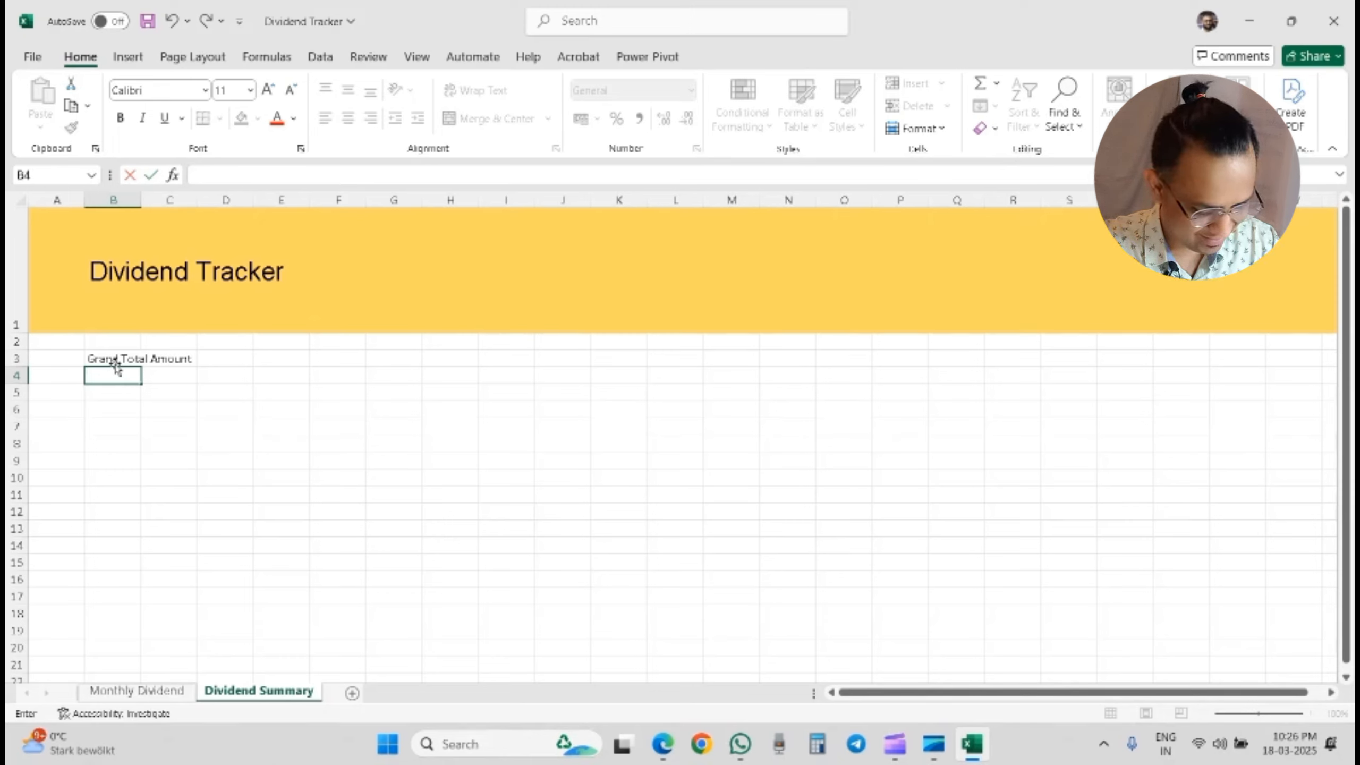
text(Gr)
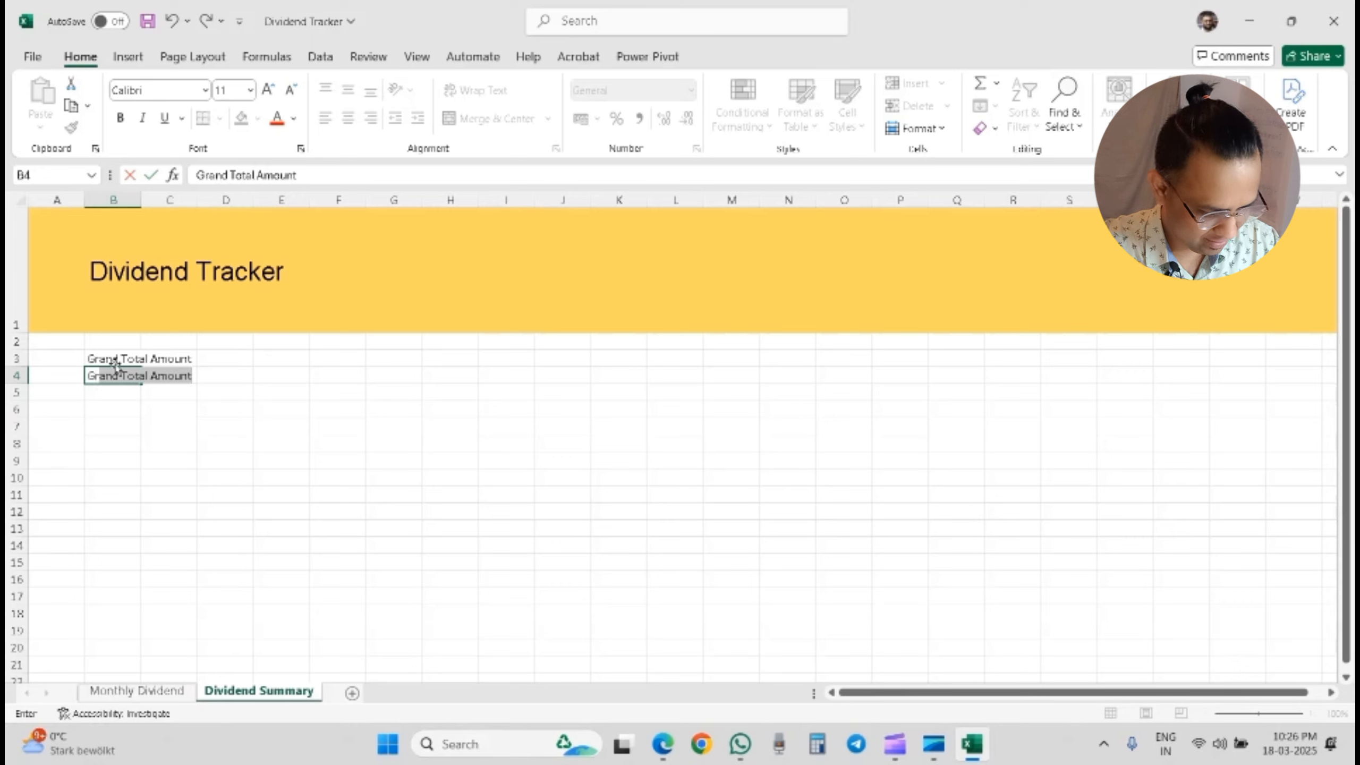
key(BackSpace)
key(BackSpace)
key(BackSpace)
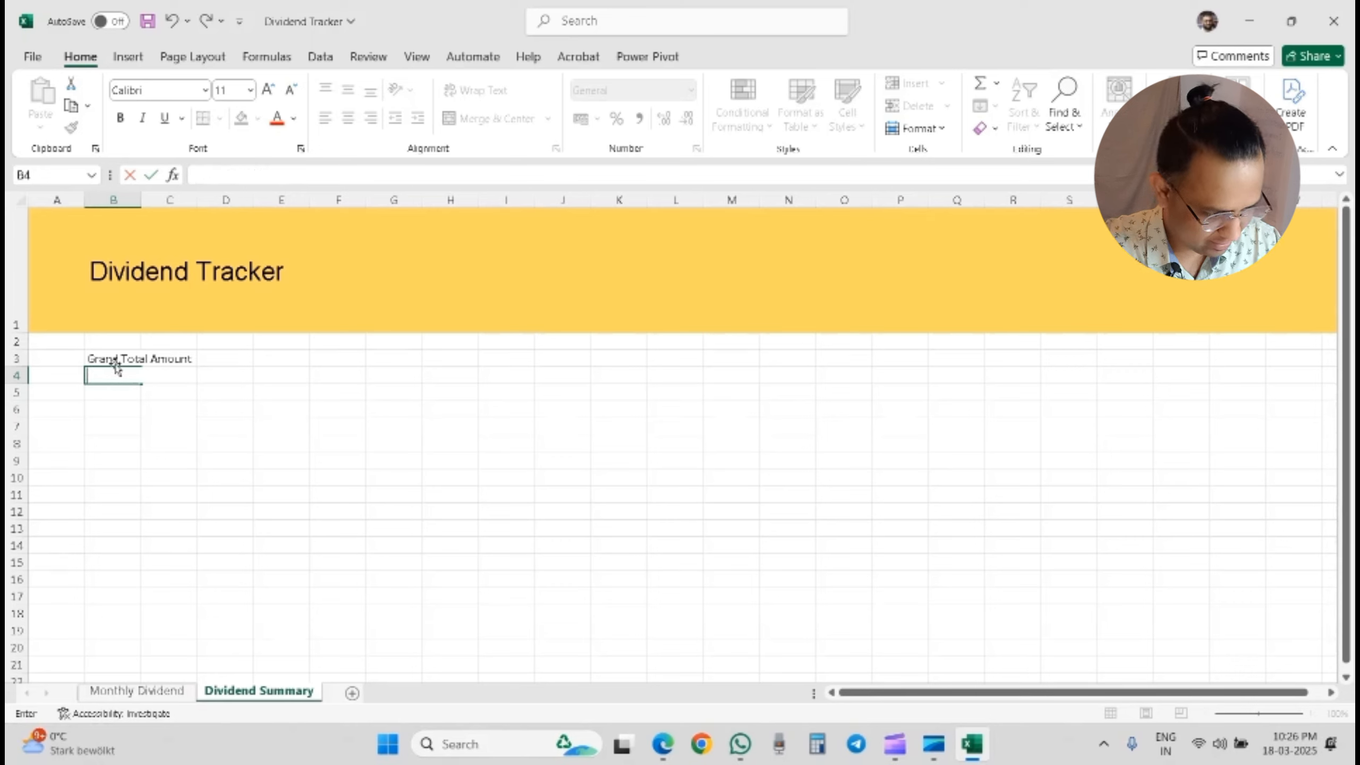
Step: Enter the label Dividend Received Yearly in B4, directly below Grand Total Amount
text(Dividend)
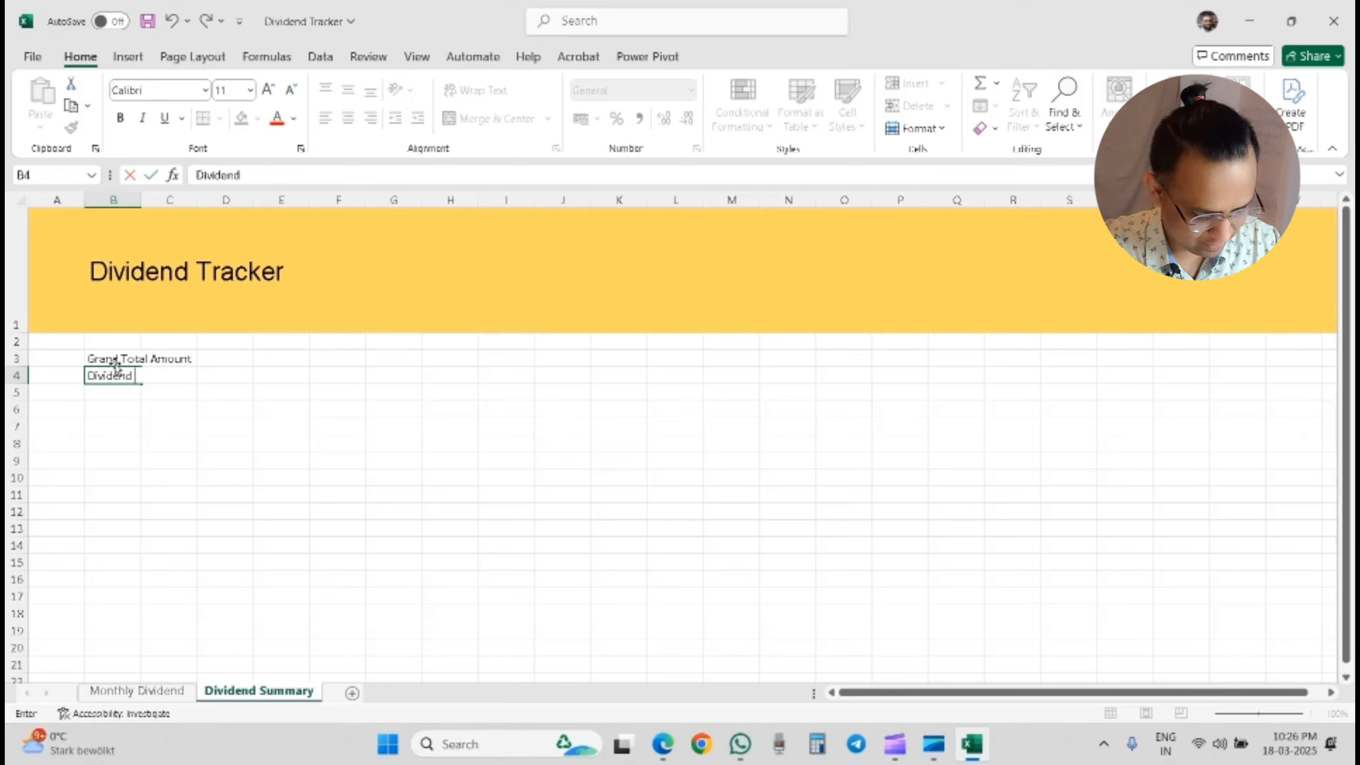
text( Received)
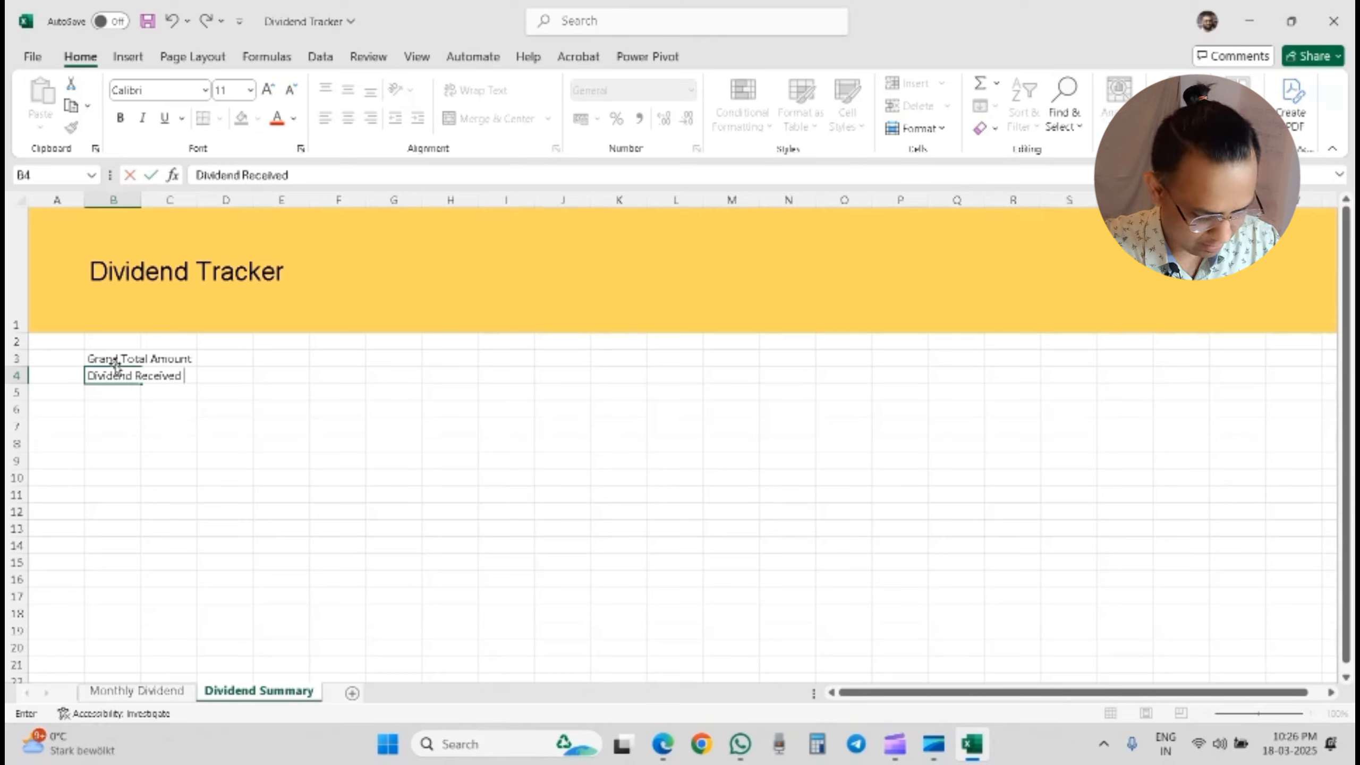
text(Yearly)
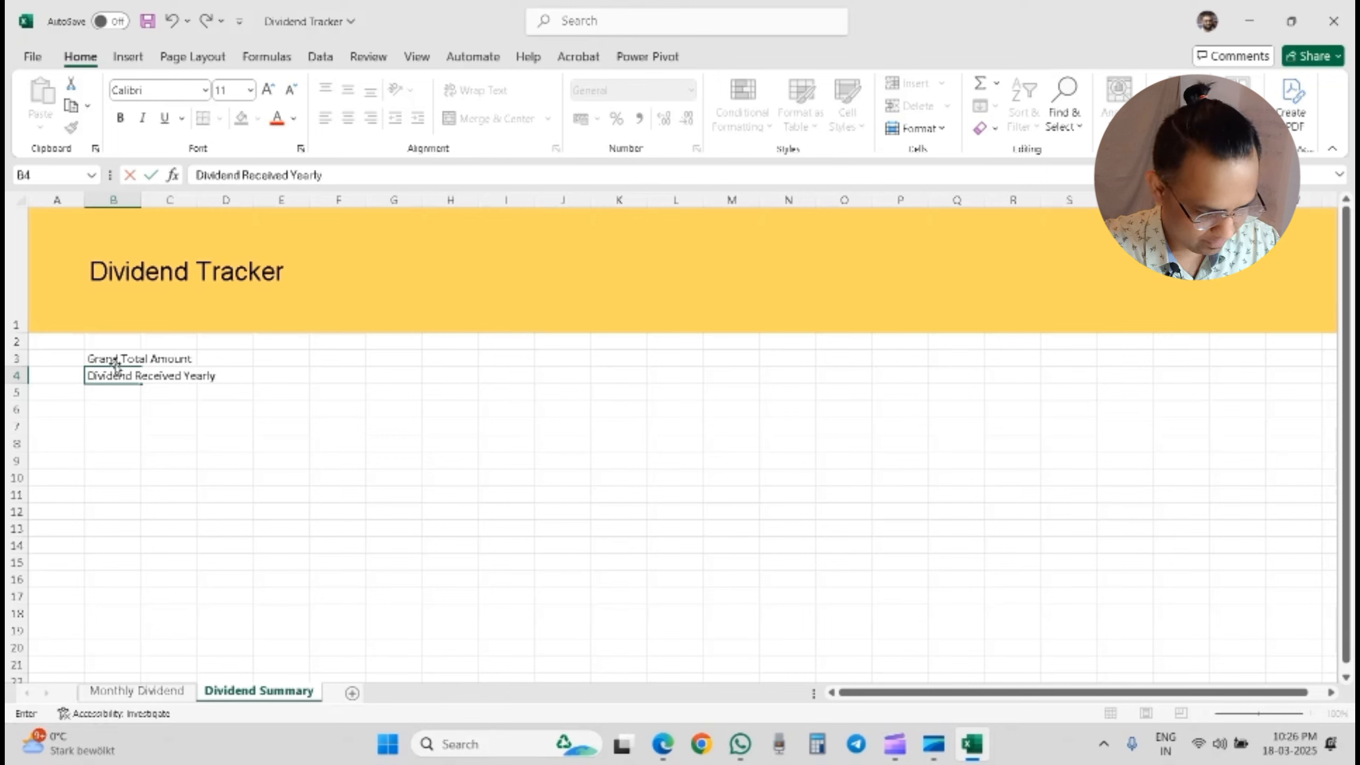
key(Return)
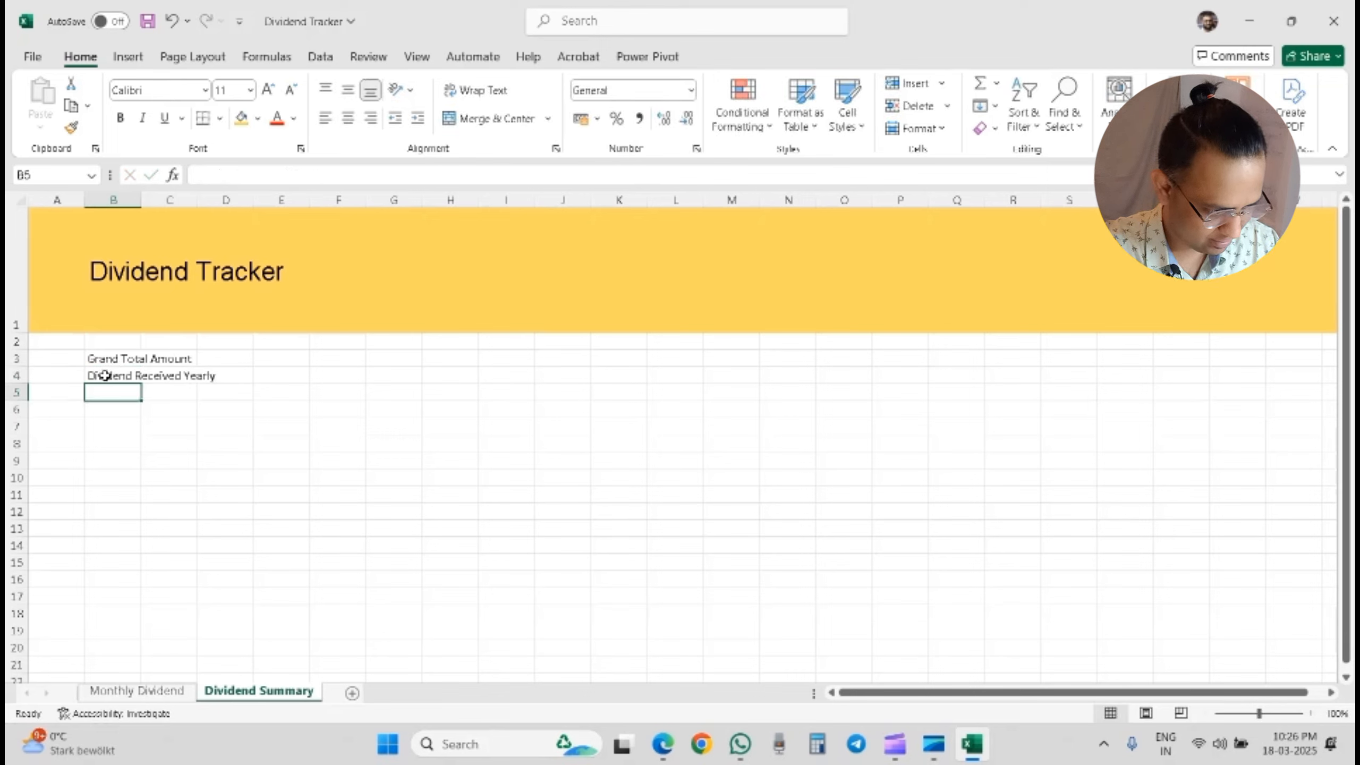
Step: Copy the label text from B4 into B5 and change its last word so it reads Dividend Received Monthly
click(103, 373)
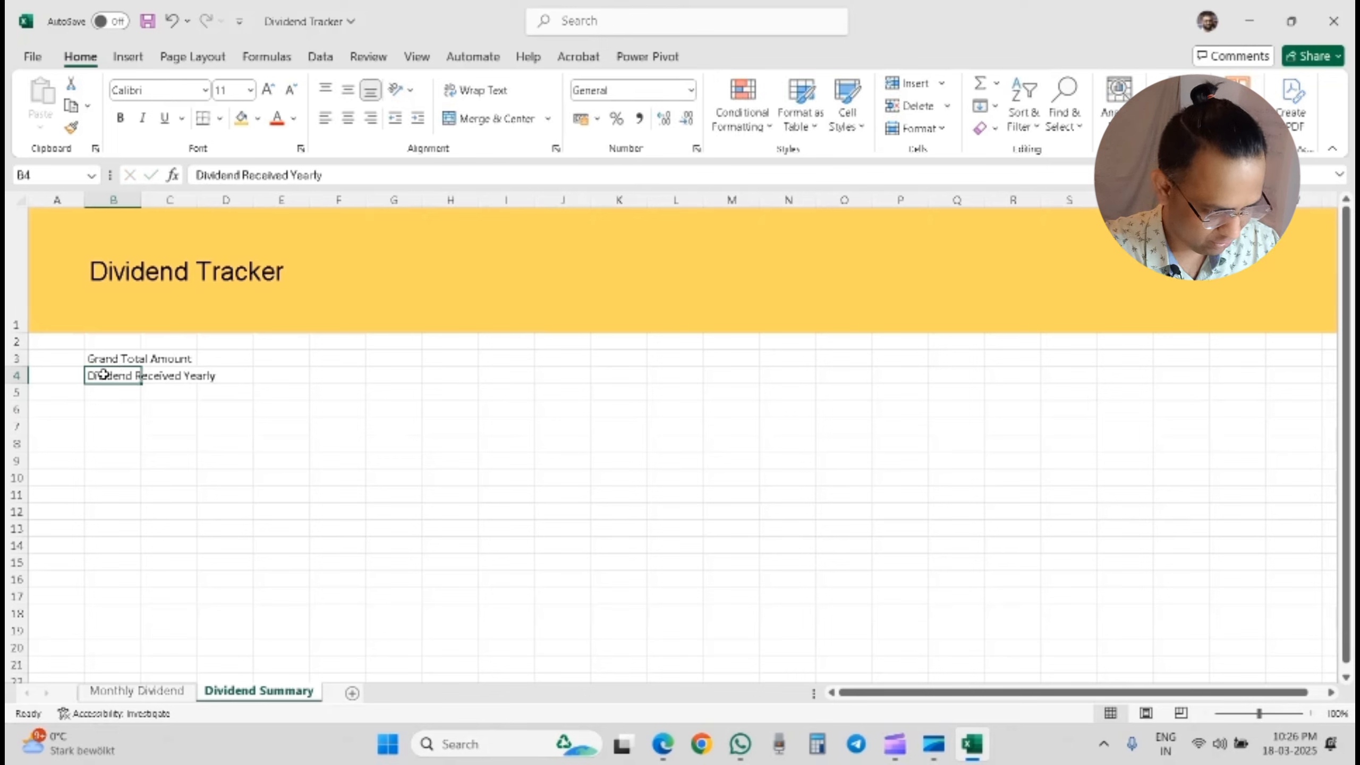
double_click(207, 175)
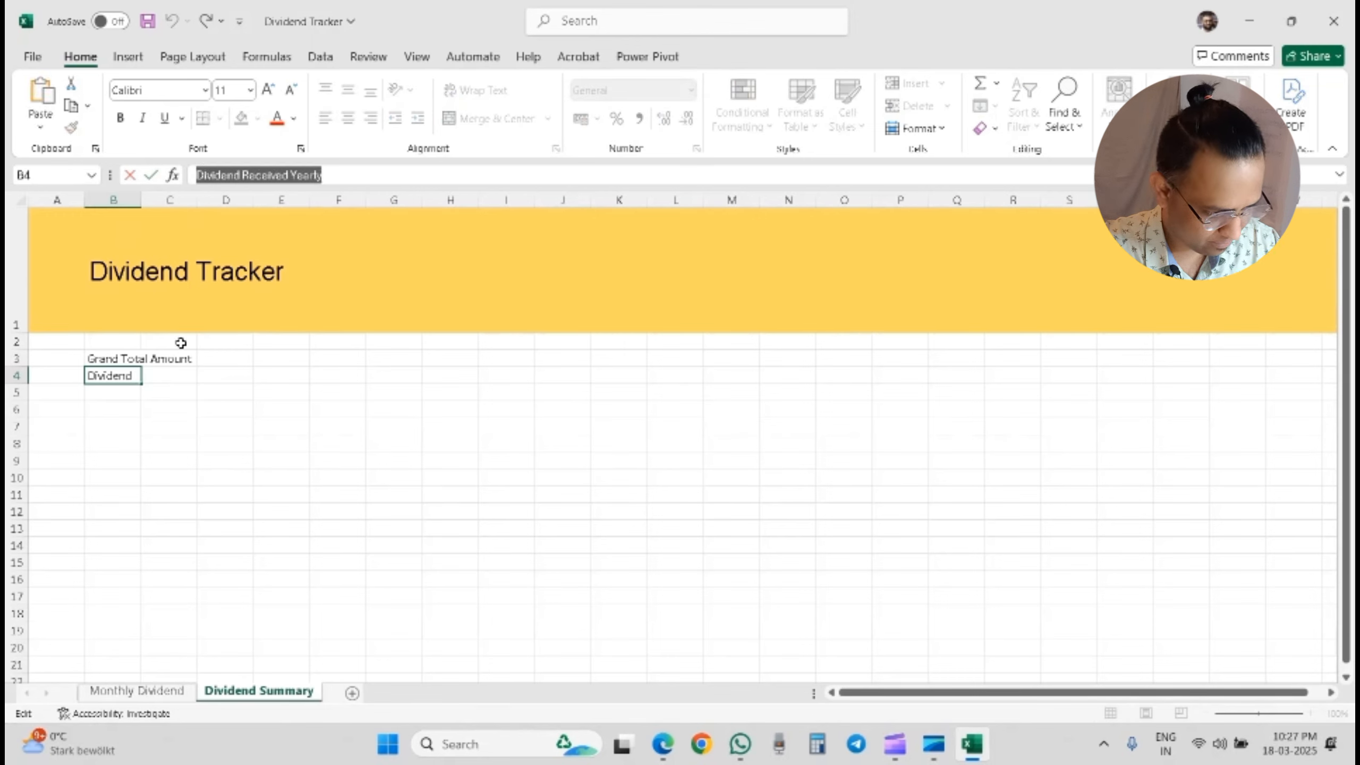
click(113, 391)
text(Dividend Received Yearly)
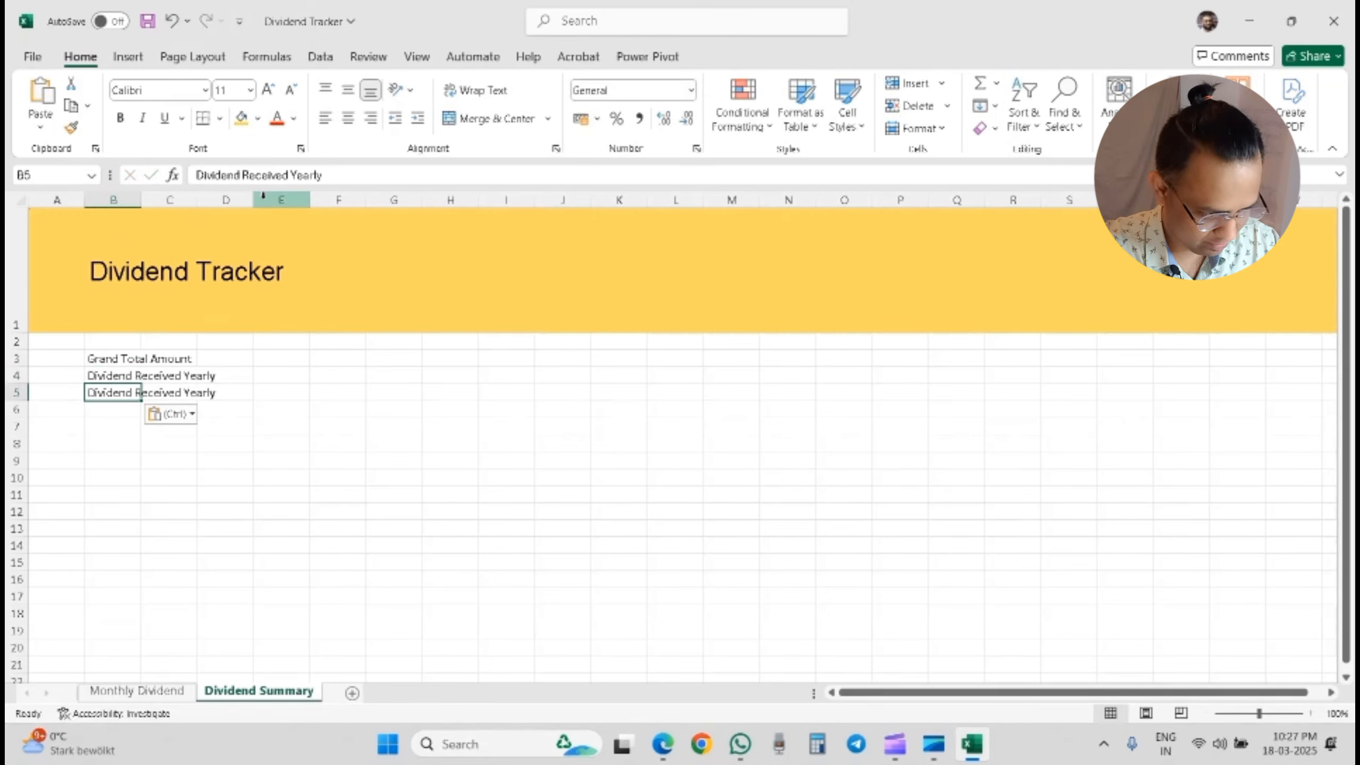
double_click(308, 175)
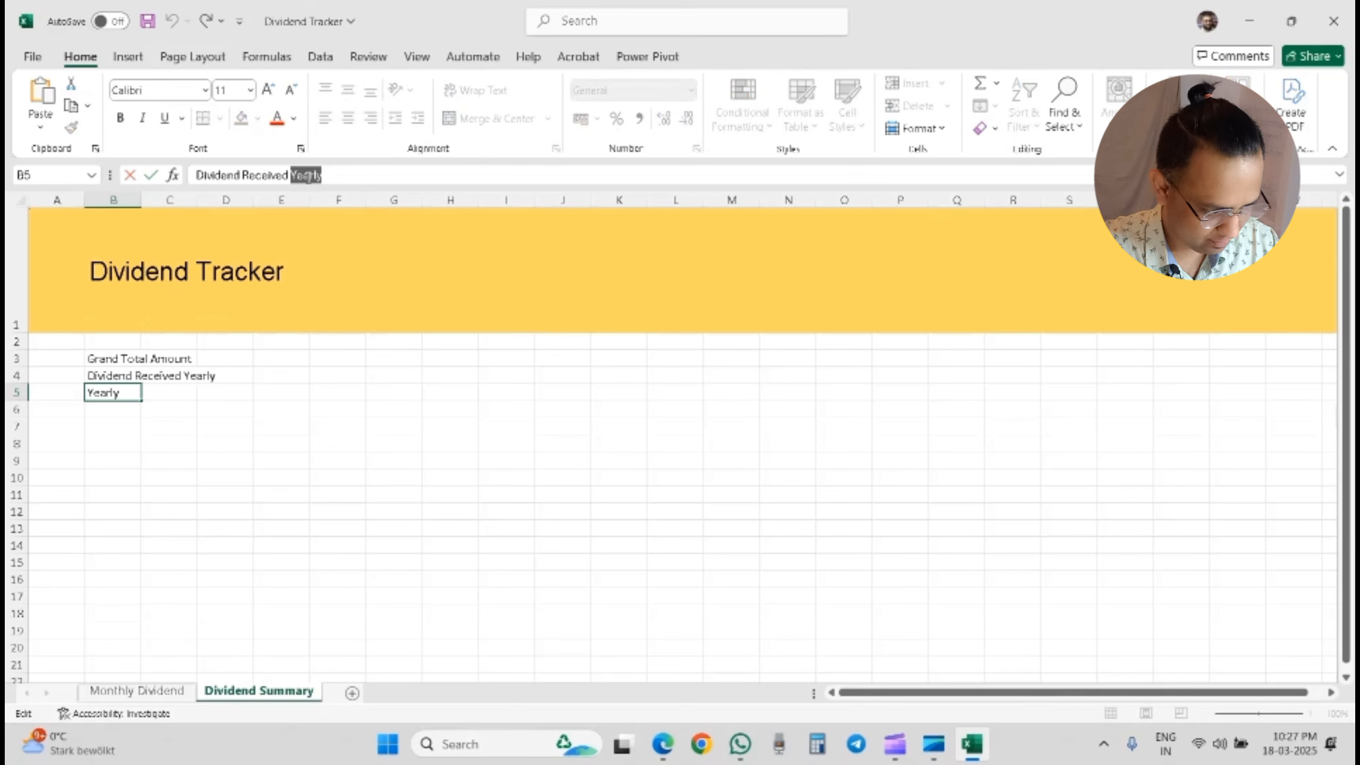
text(Monthly)
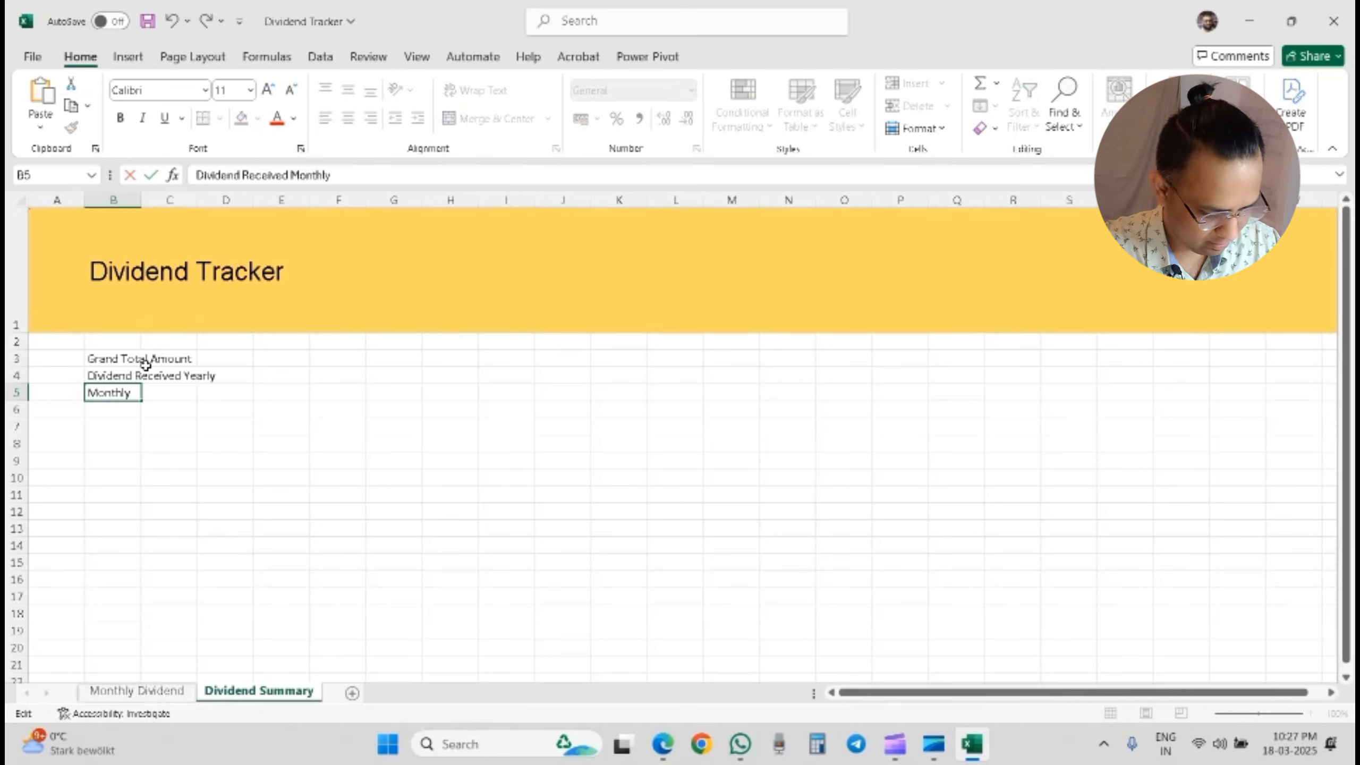
Step: Copy the Dividend Received Yearly label into B6 and change its last word so it reads Dividend Received Daily
click(118, 408)
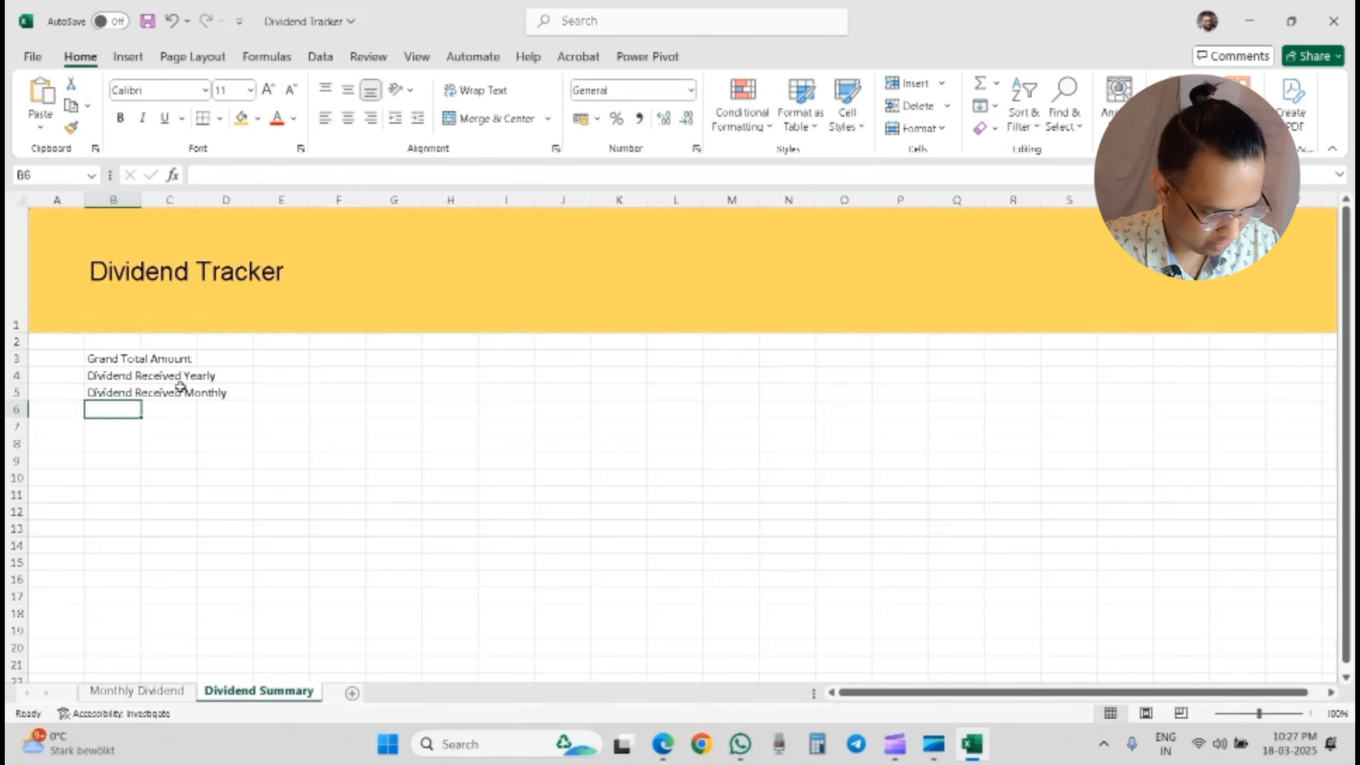
text(Dividend Received Yearly)
double_click(308, 176)
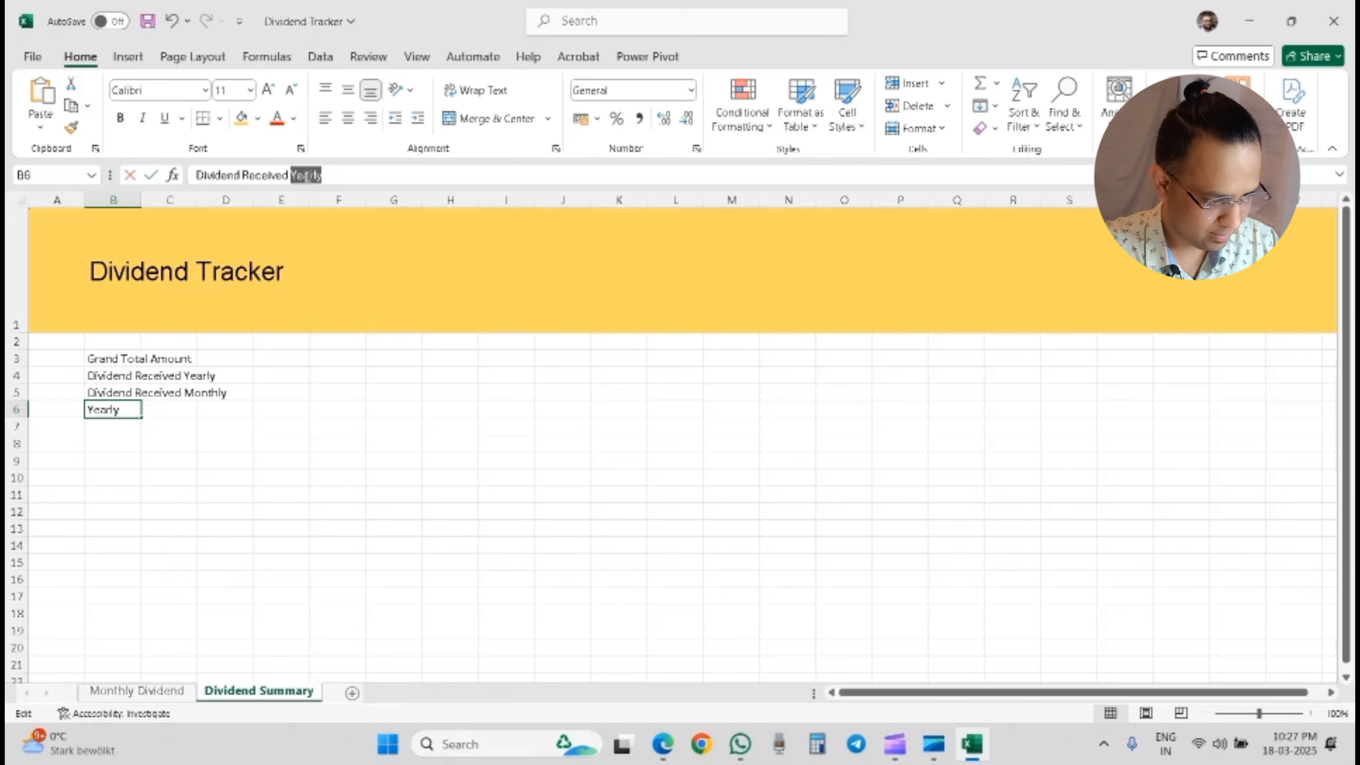
text(Daily)
key(Return)
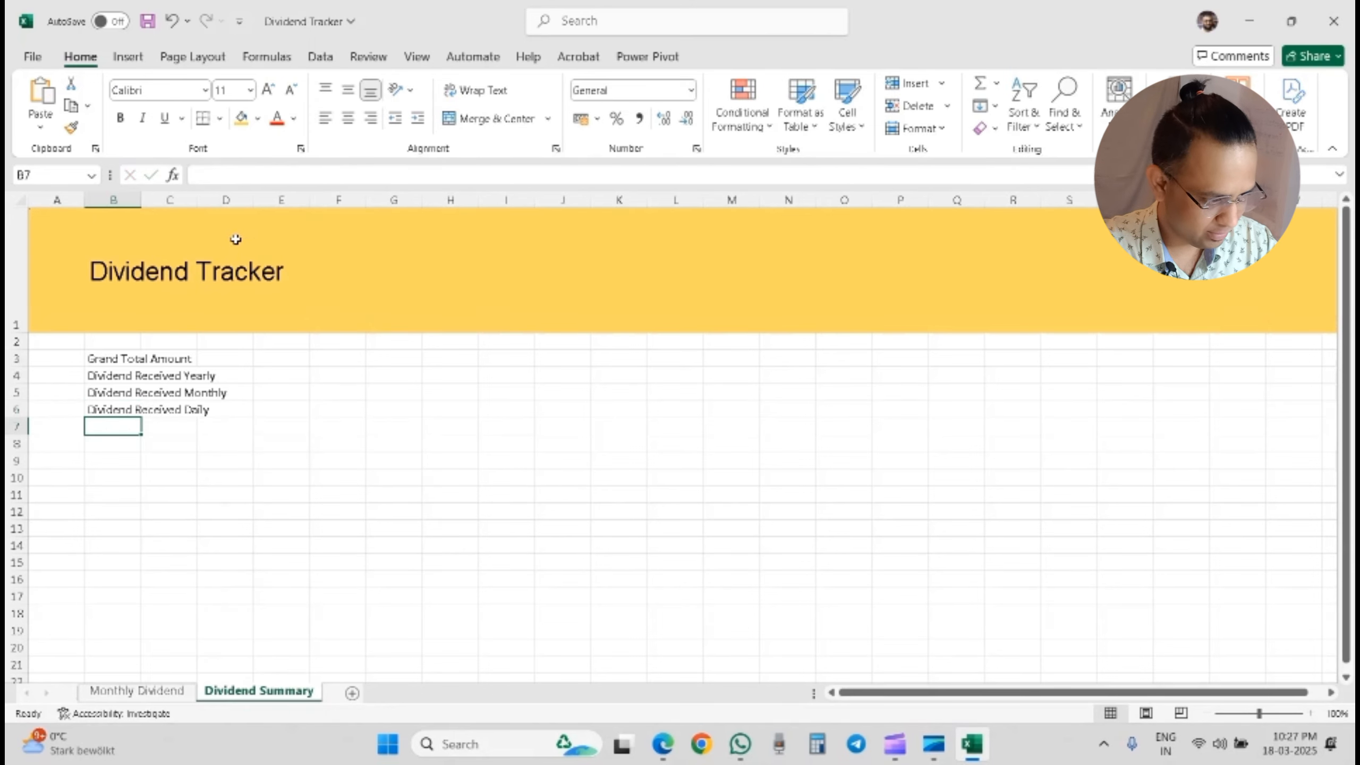
Step: Set the font of the entire Dividend Summary sheet to Arial and fit column B's width to its labels
click(21, 200)
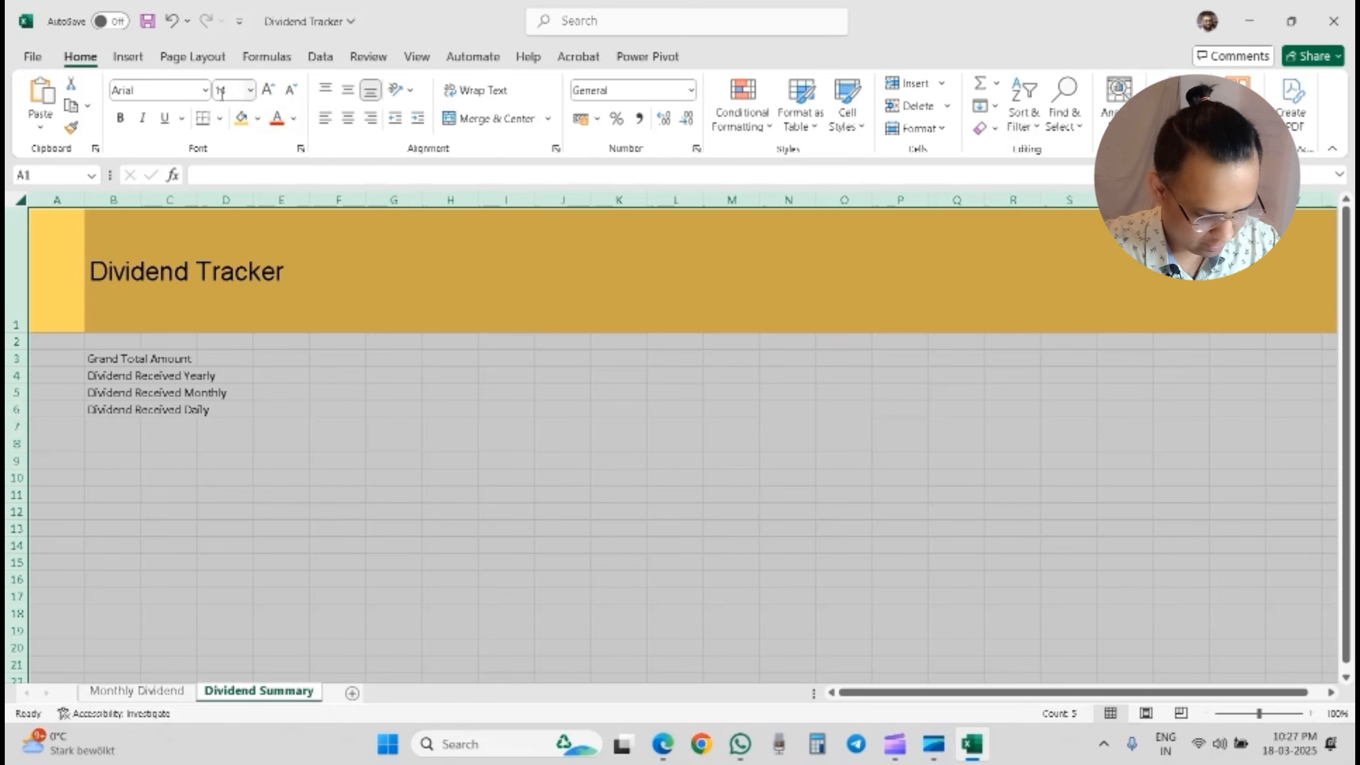
click(180, 90)
text(Arial)
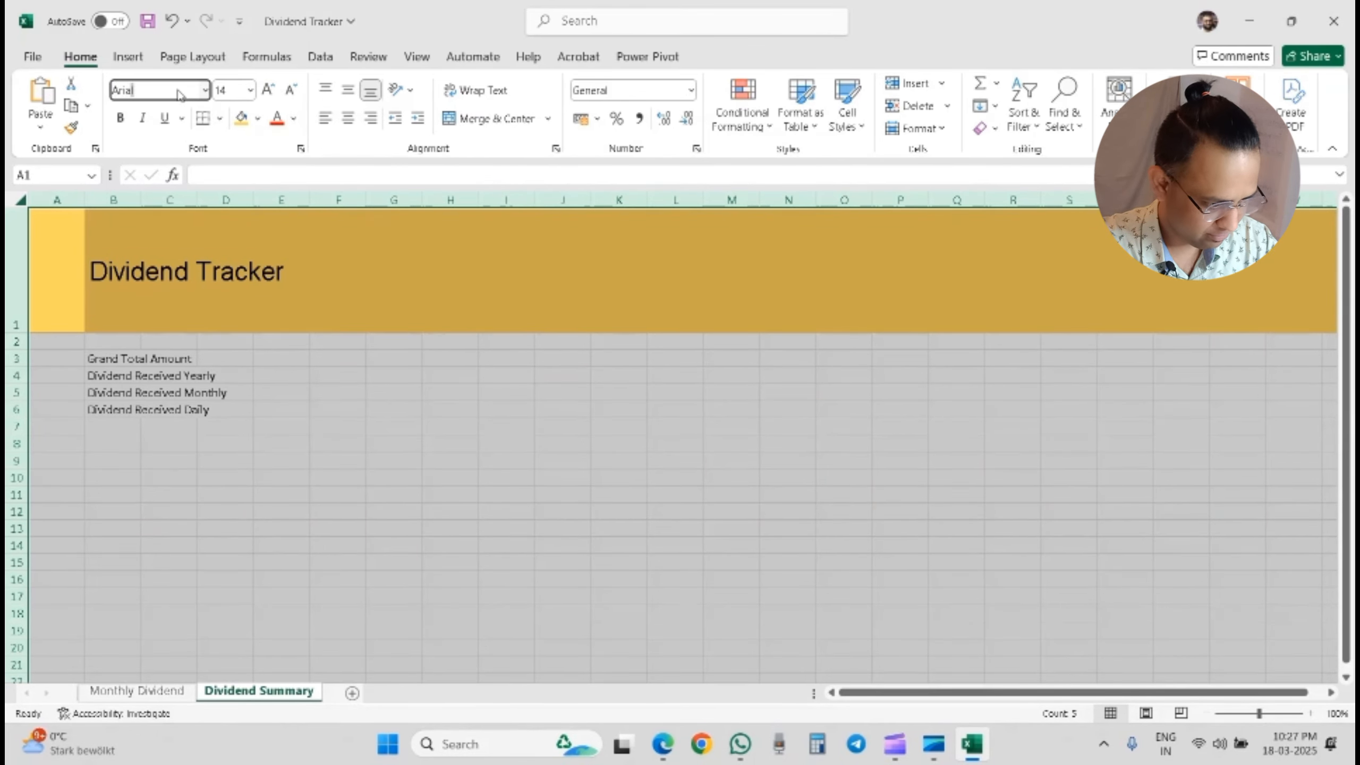
key(Return)
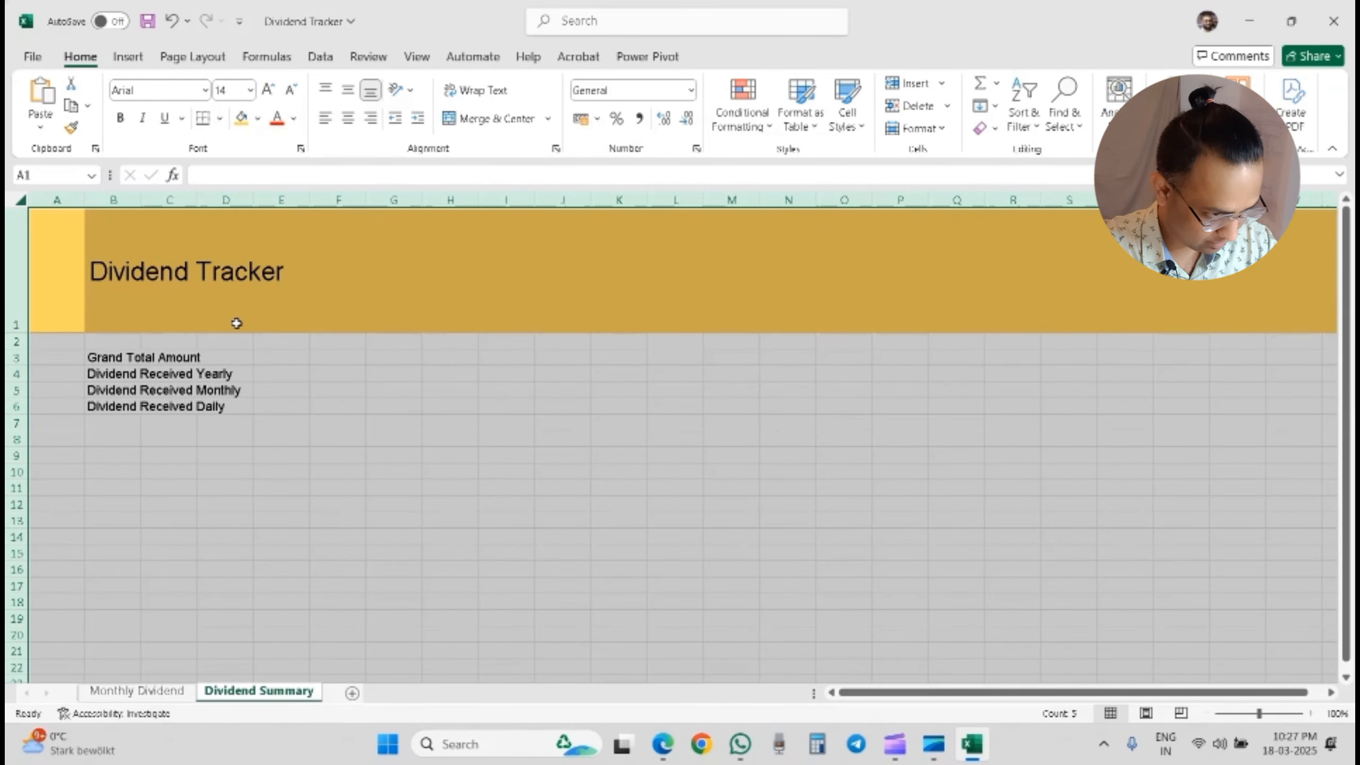
click(226, 420)
double_click(140, 201)
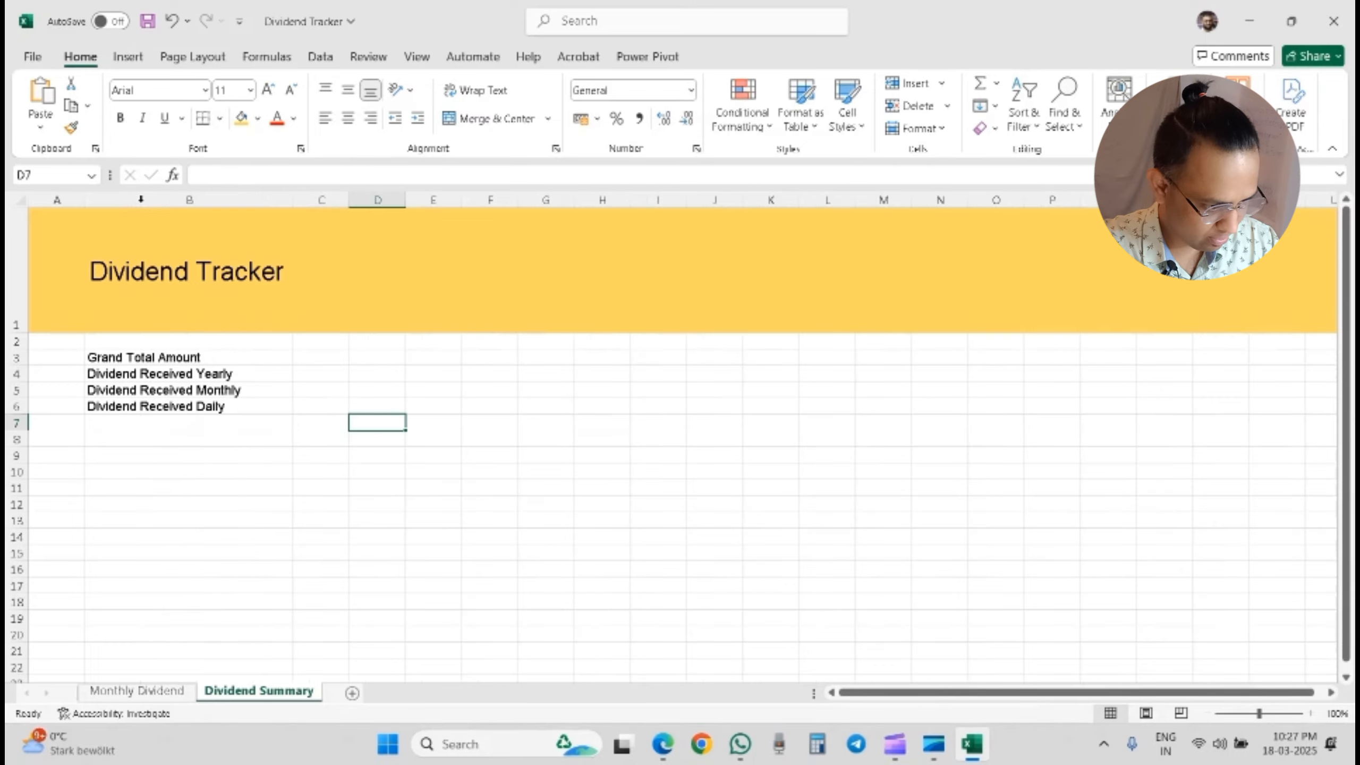
click(214, 355)
Step: Look over the dividend table on the Monthly Dividend sheet, down to the rows below it
click(158, 691)
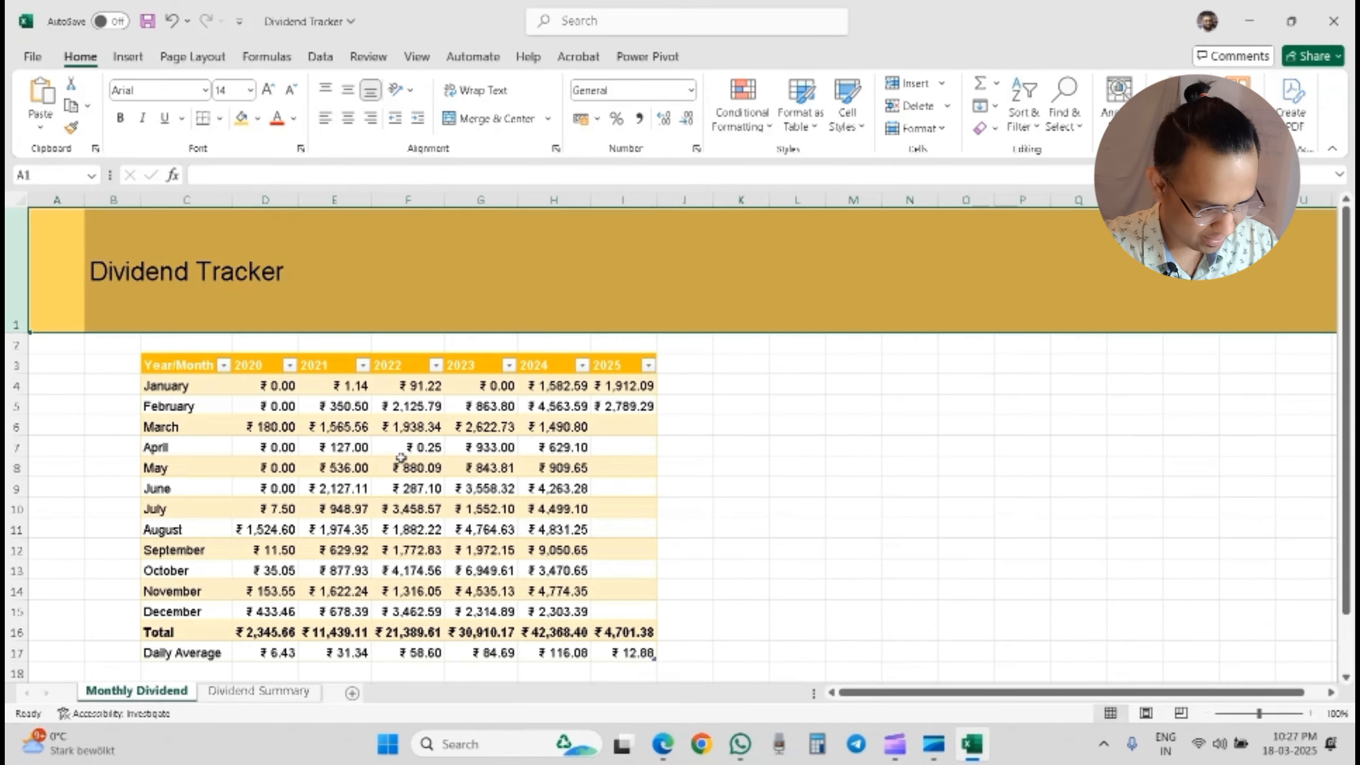
scroll(401, 454, down, 1)
scroll(233, 390, up, 3)
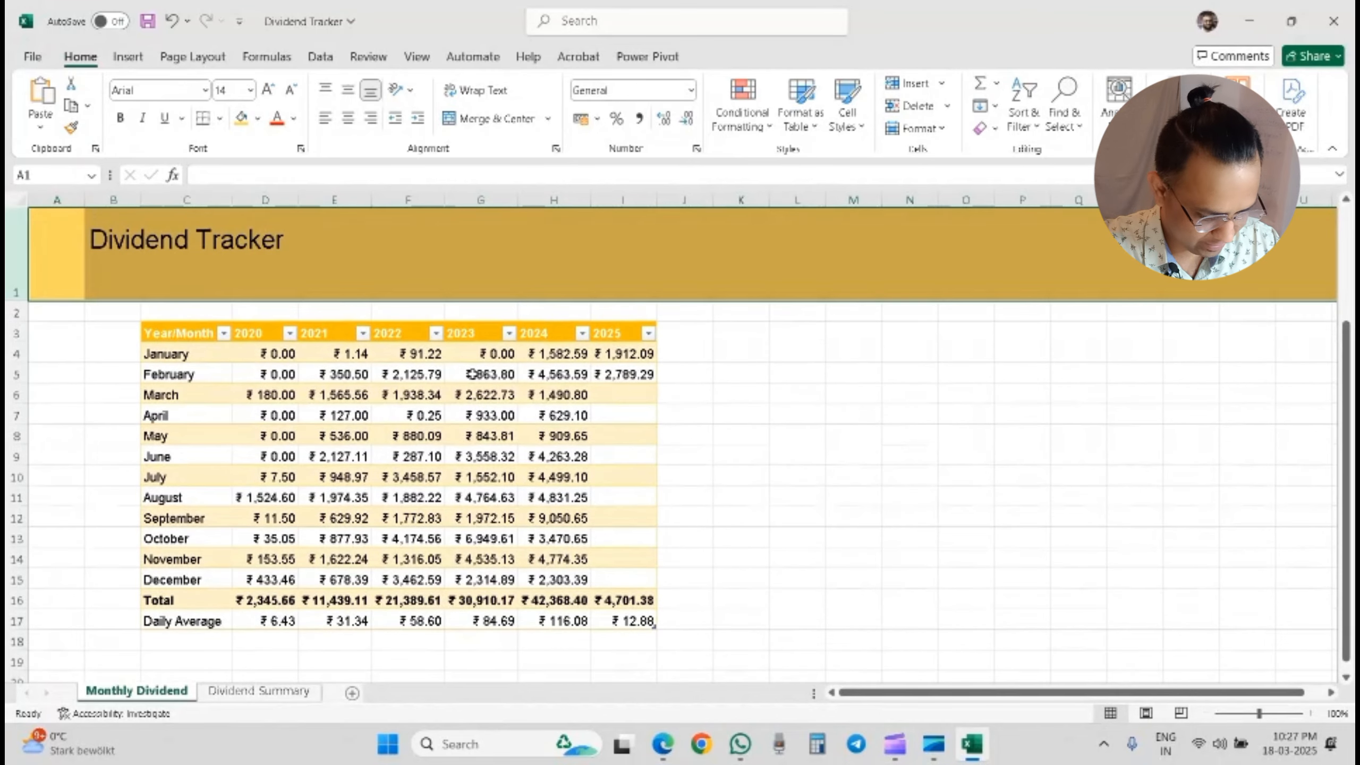
click(221, 421)
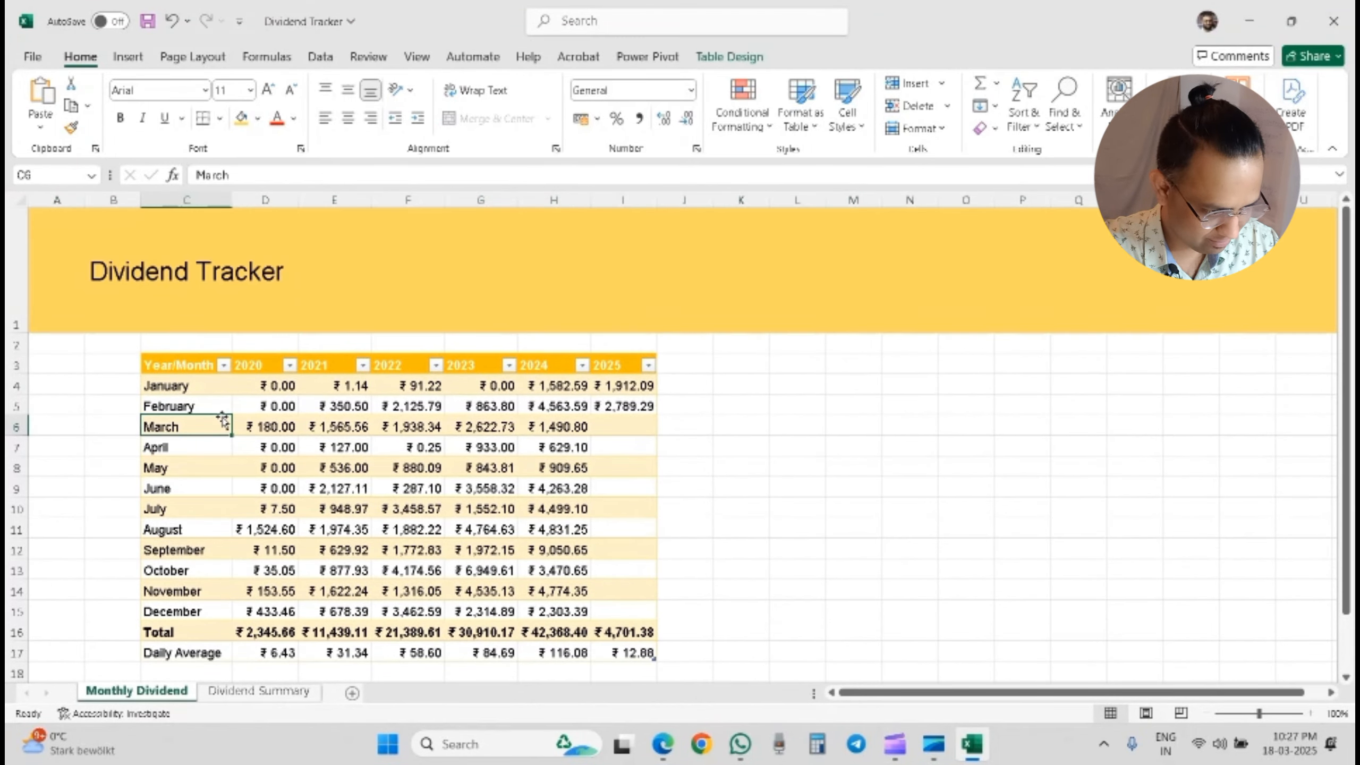
scroll(218, 424, down, 6)
scroll(337, 290, up, 1)
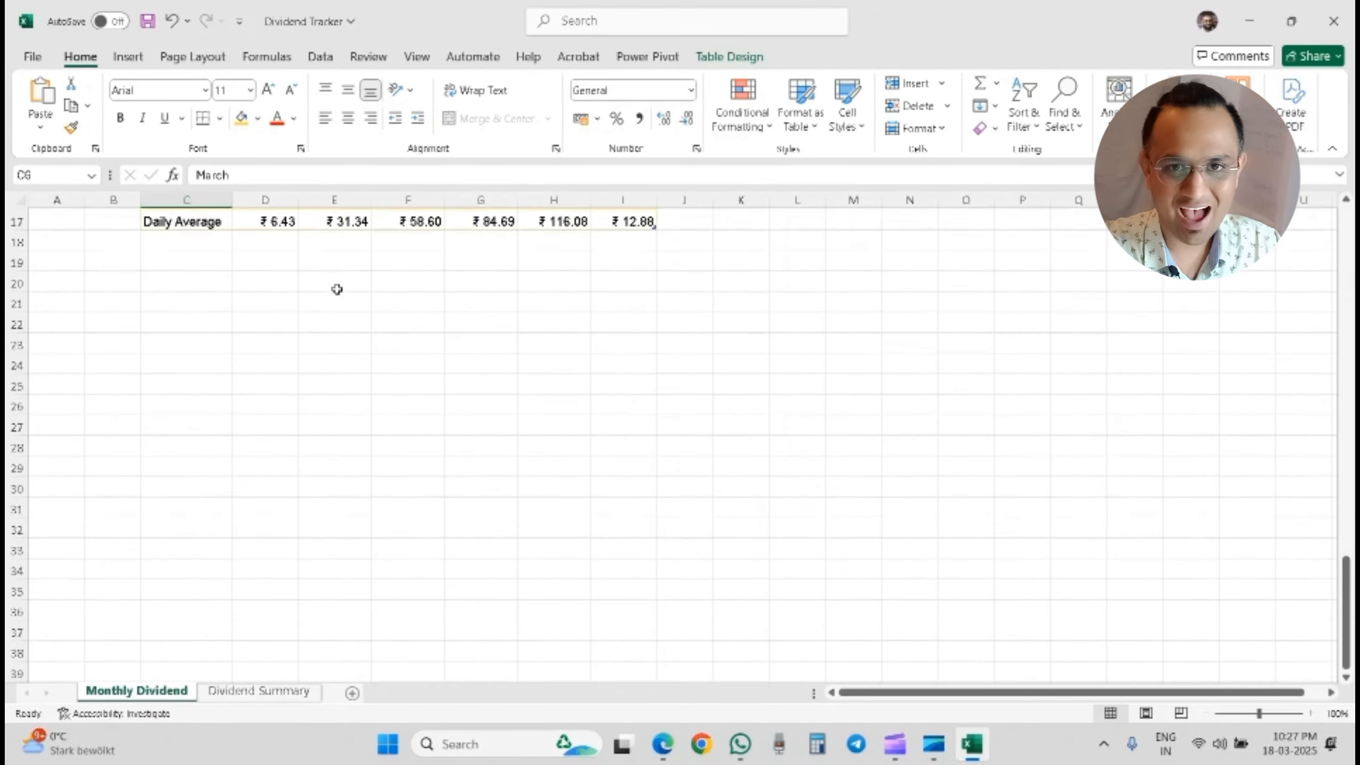
scroll(337, 289, up, 6)
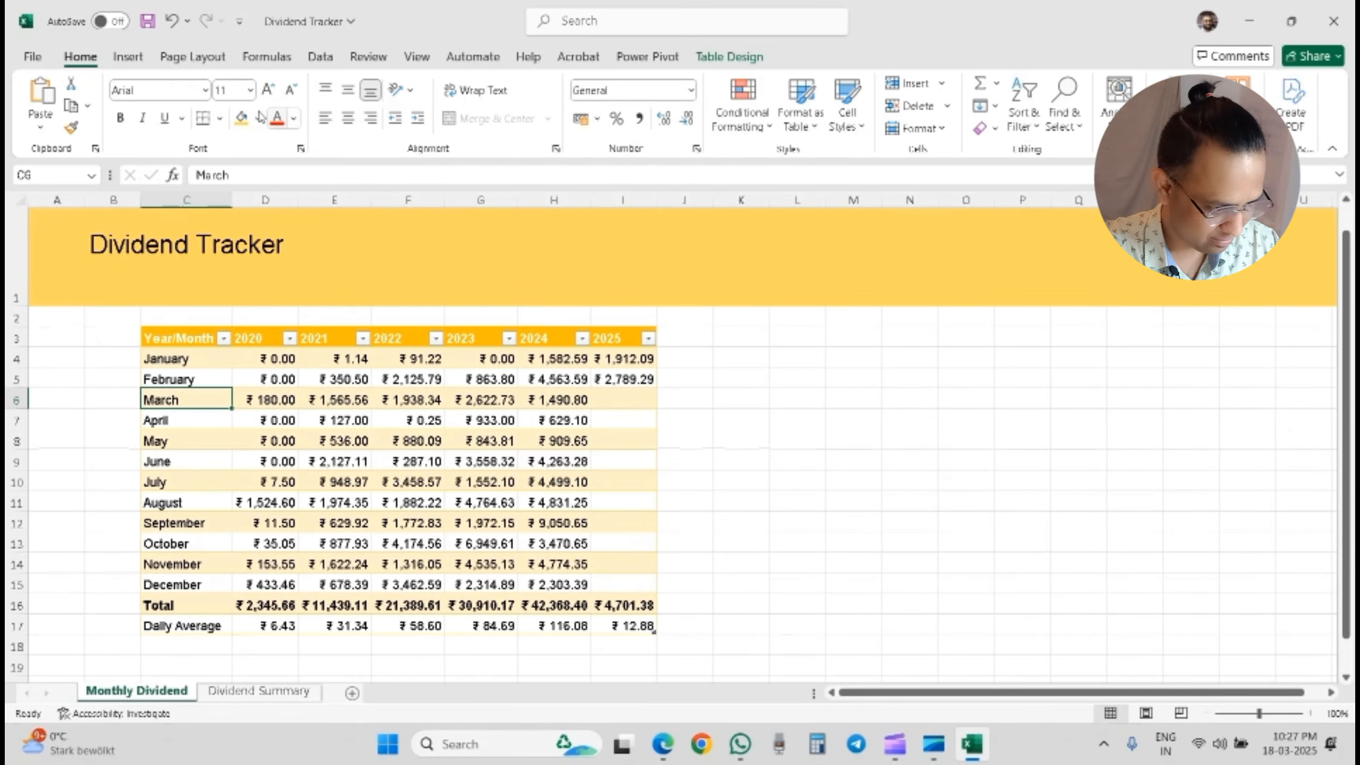
Step: Apply All Borders to the March cell in the Year/Month column
click(220, 119)
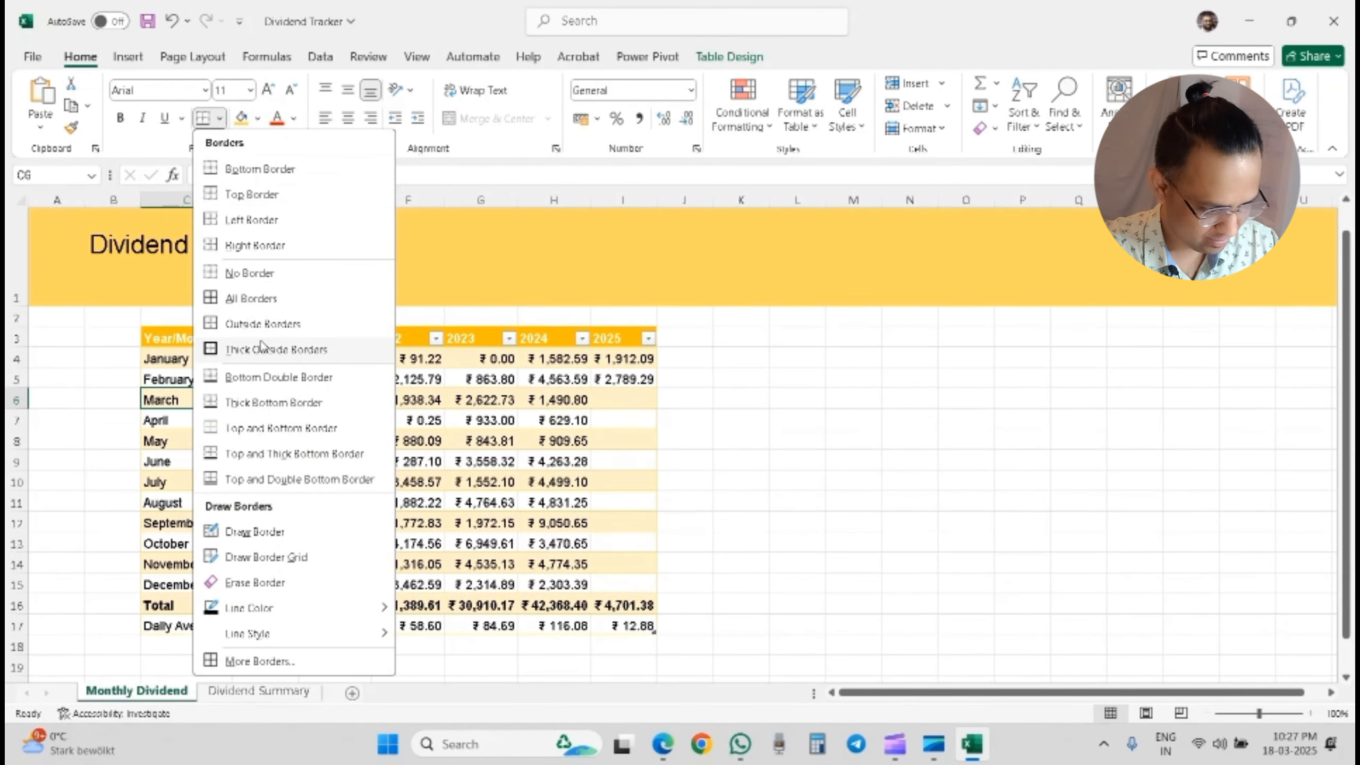
click(252, 298)
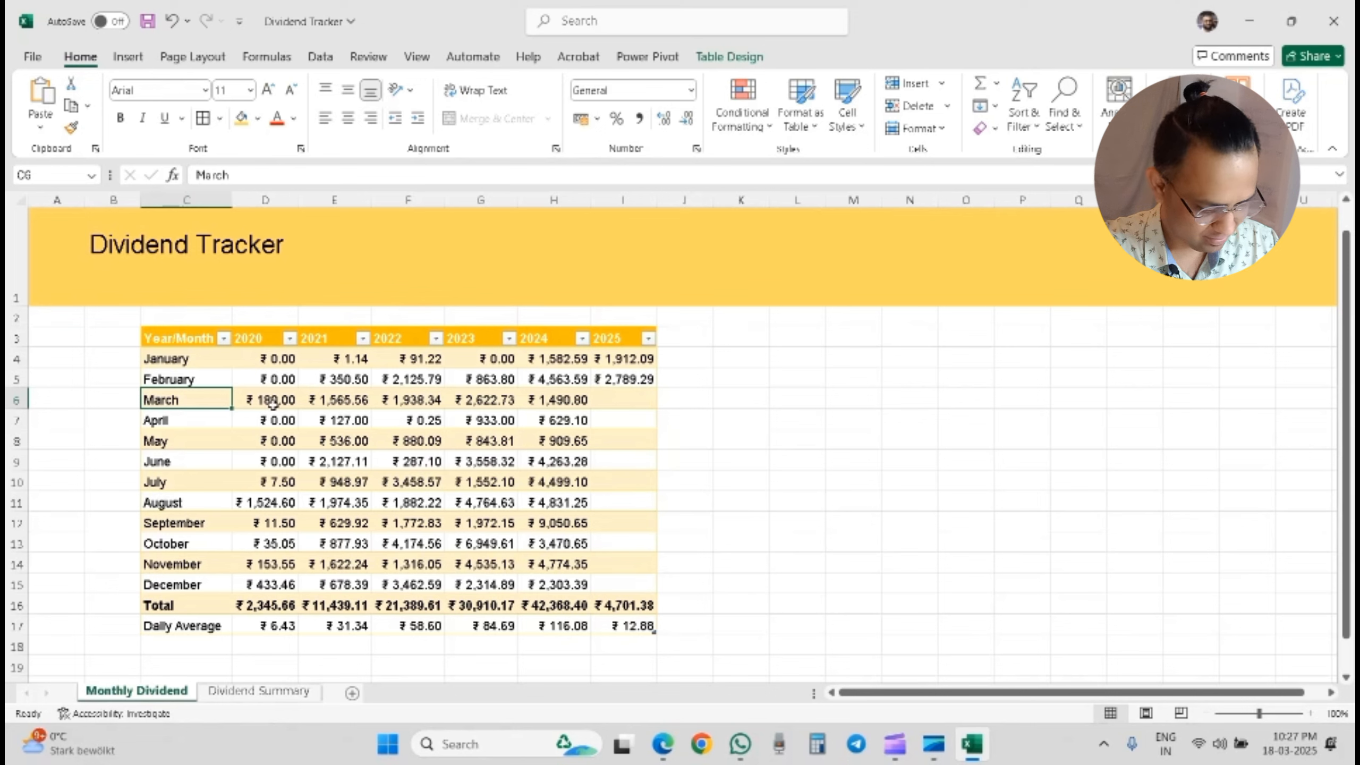
click(286, 474)
click(206, 360)
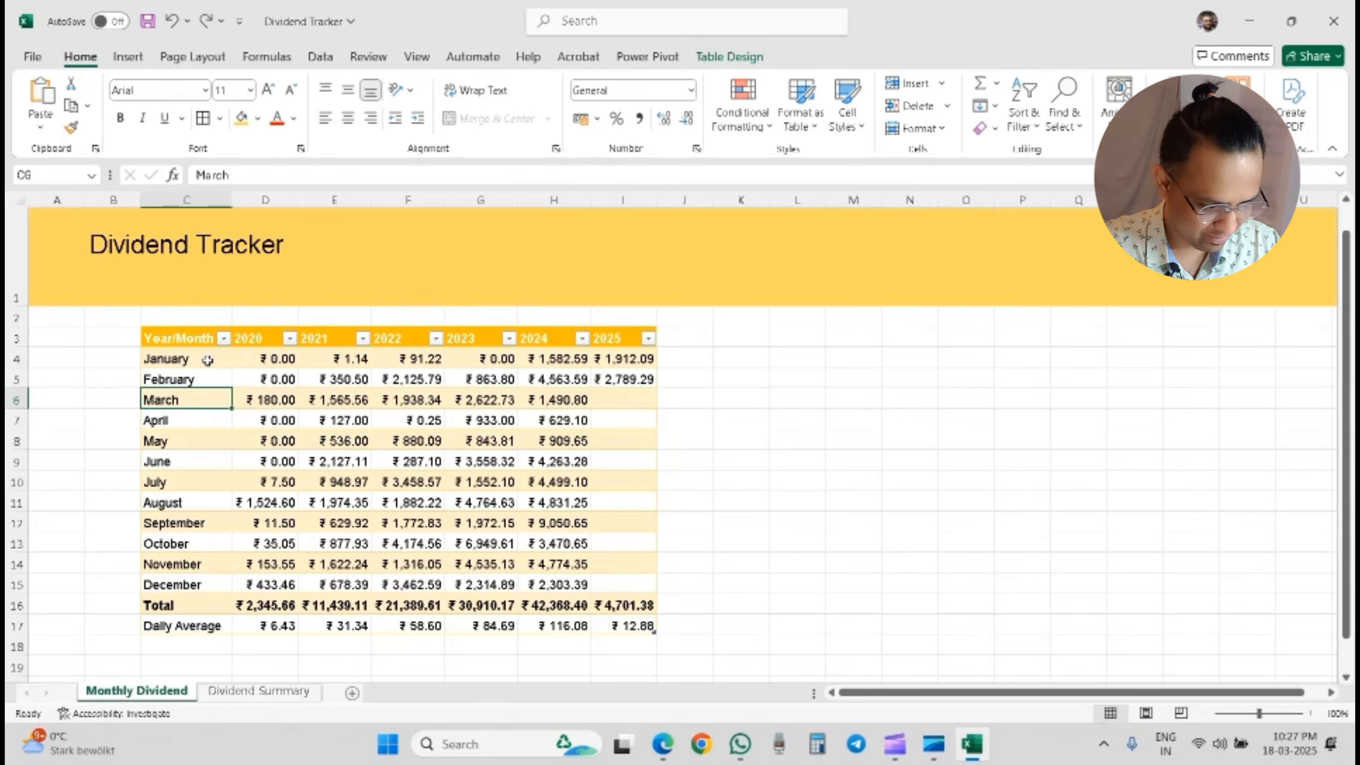
Step: Apply All Borders to the whole monthly dividend table, from the Year/Month header through the Daily Average row
click(178, 335)
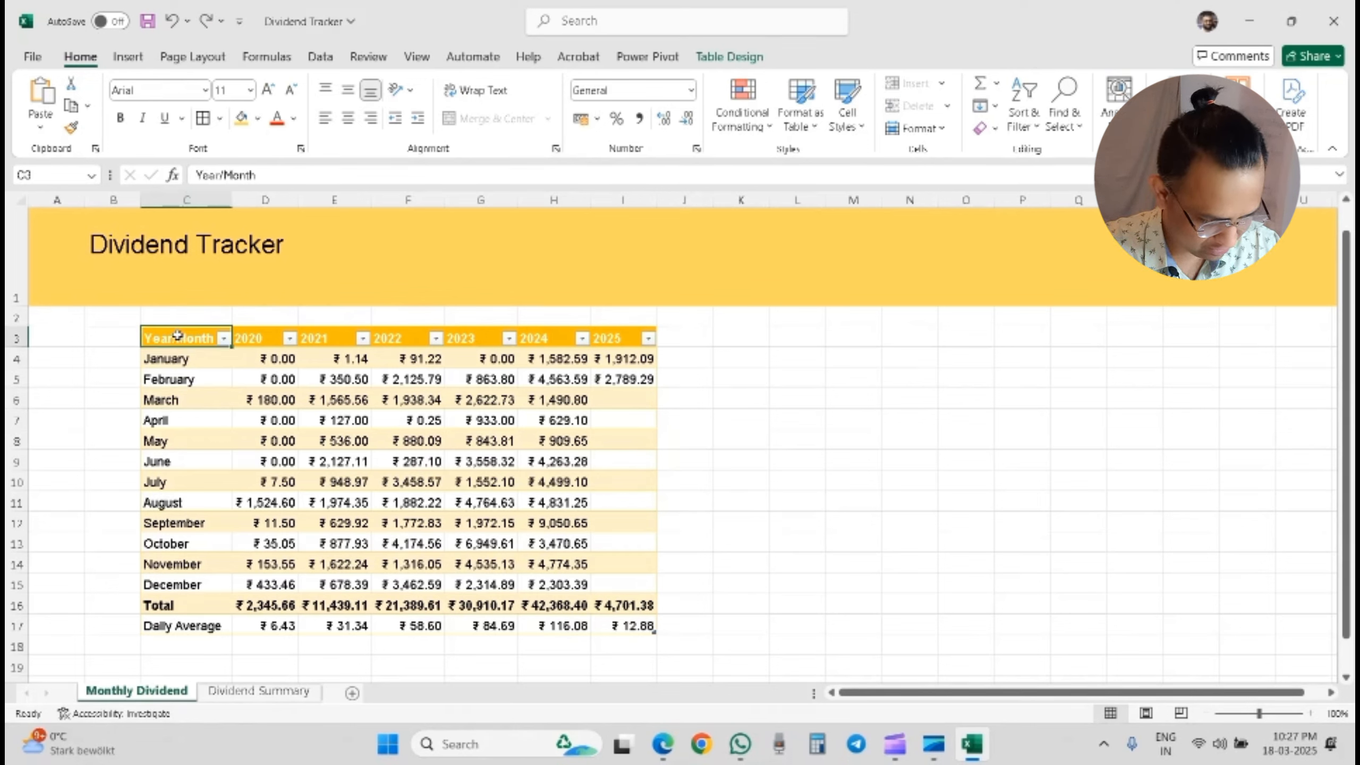
key(ctrl+shift+Right)
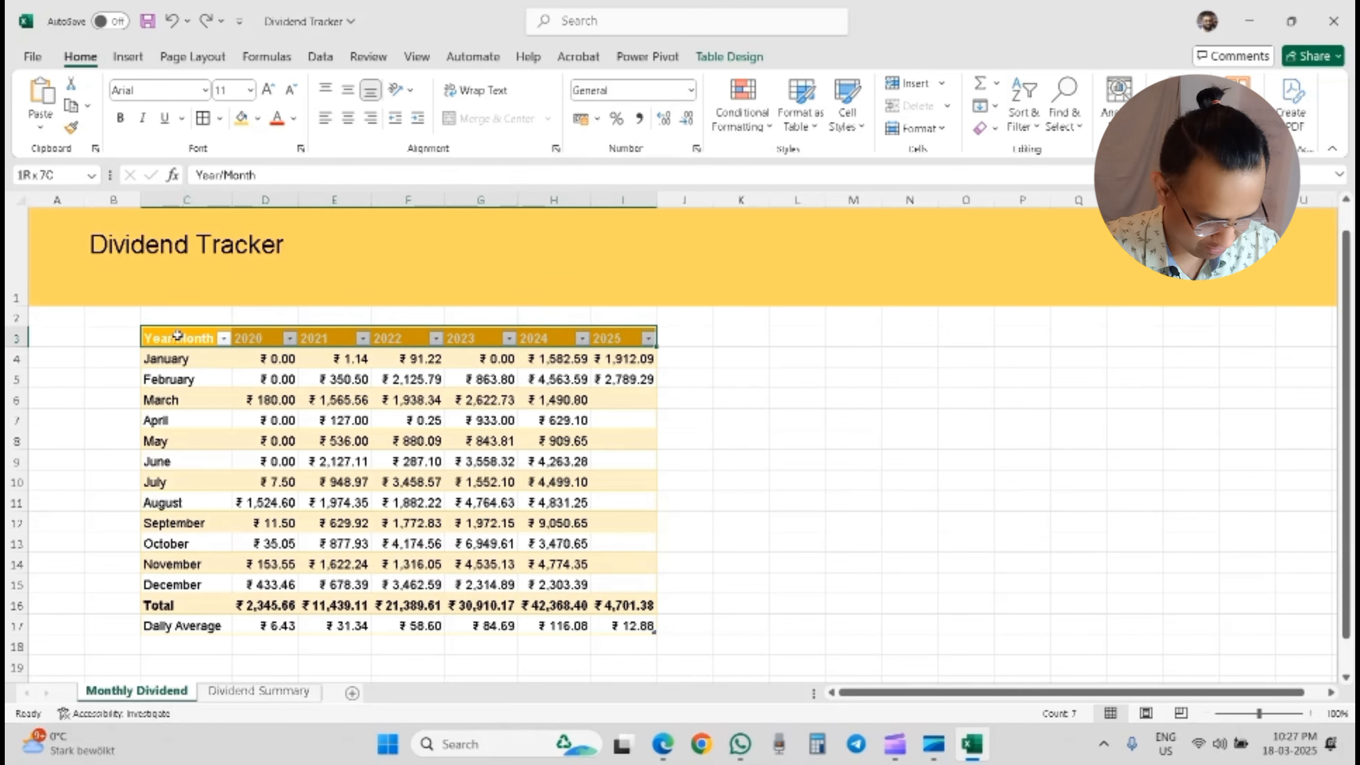
key(ctrl+shift+Down)
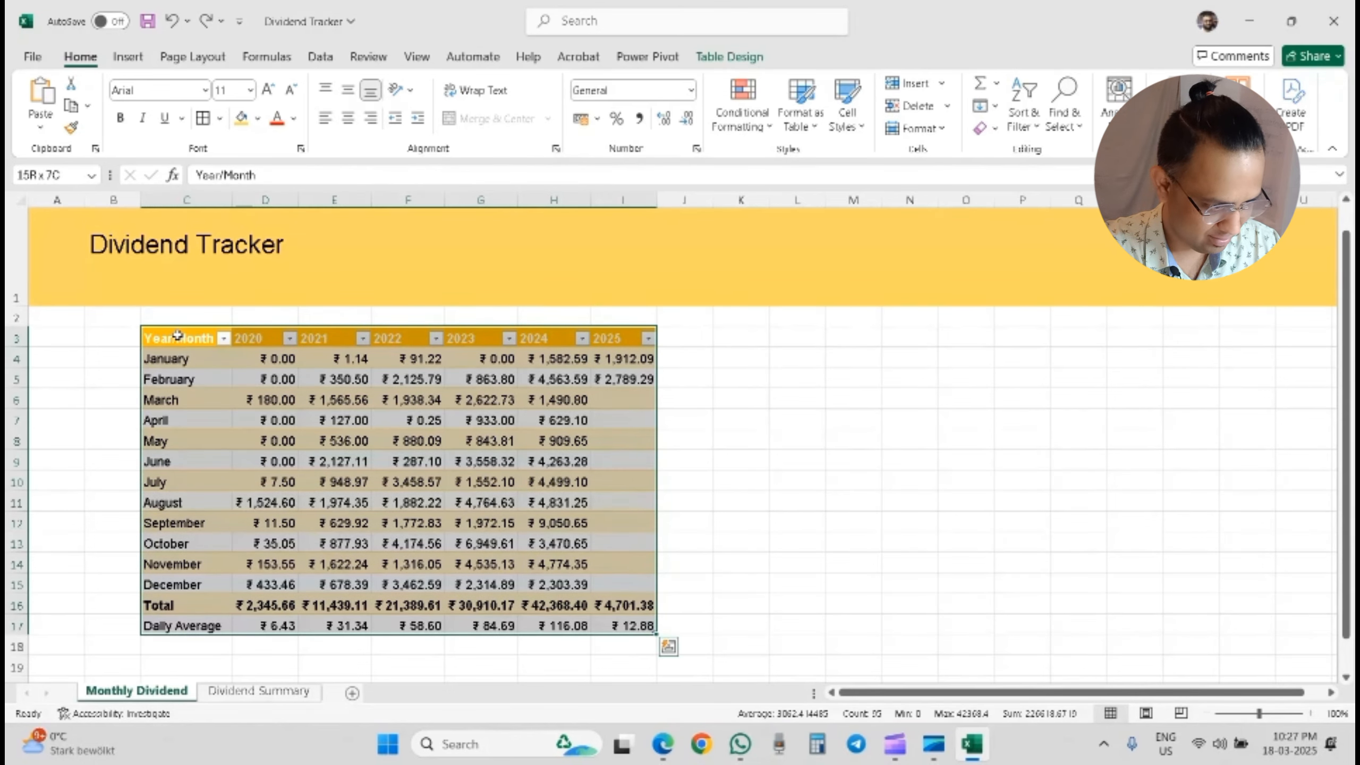
click(220, 118)
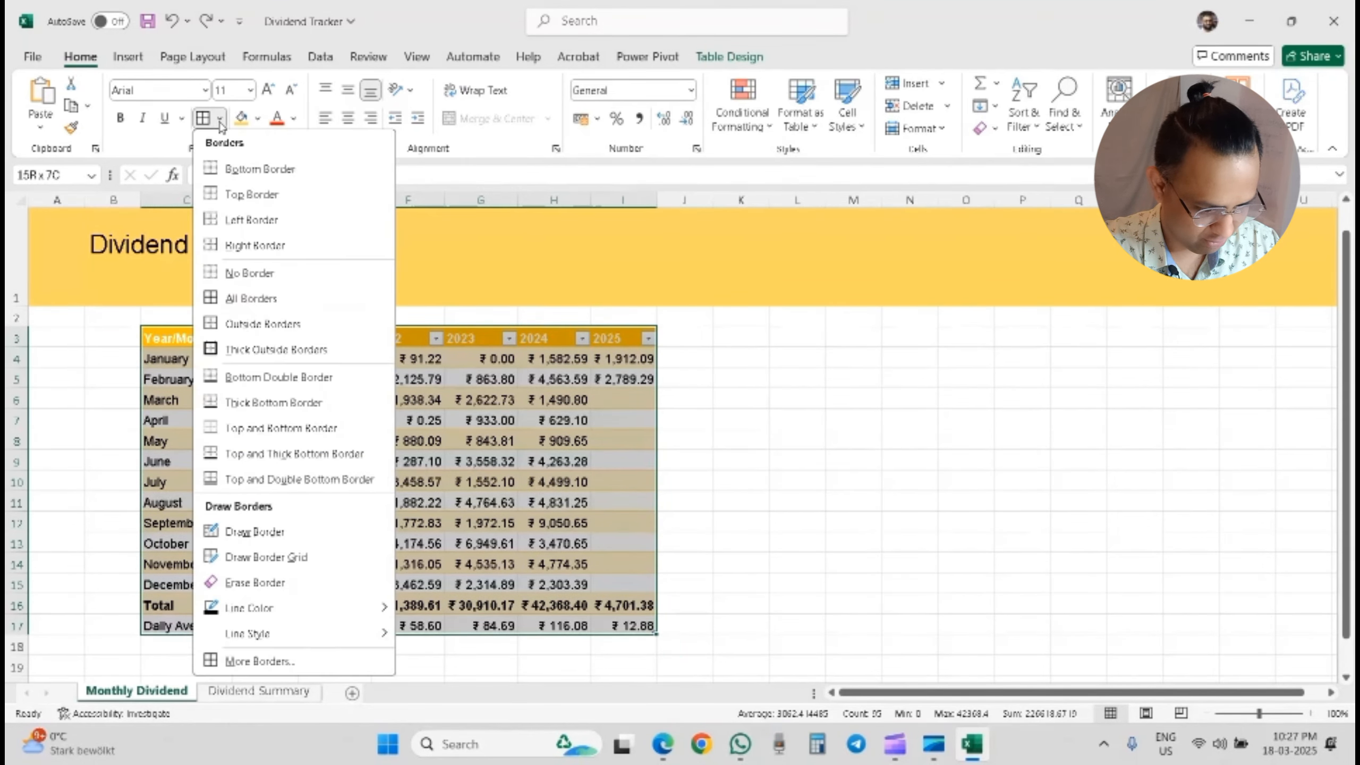
click(252, 300)
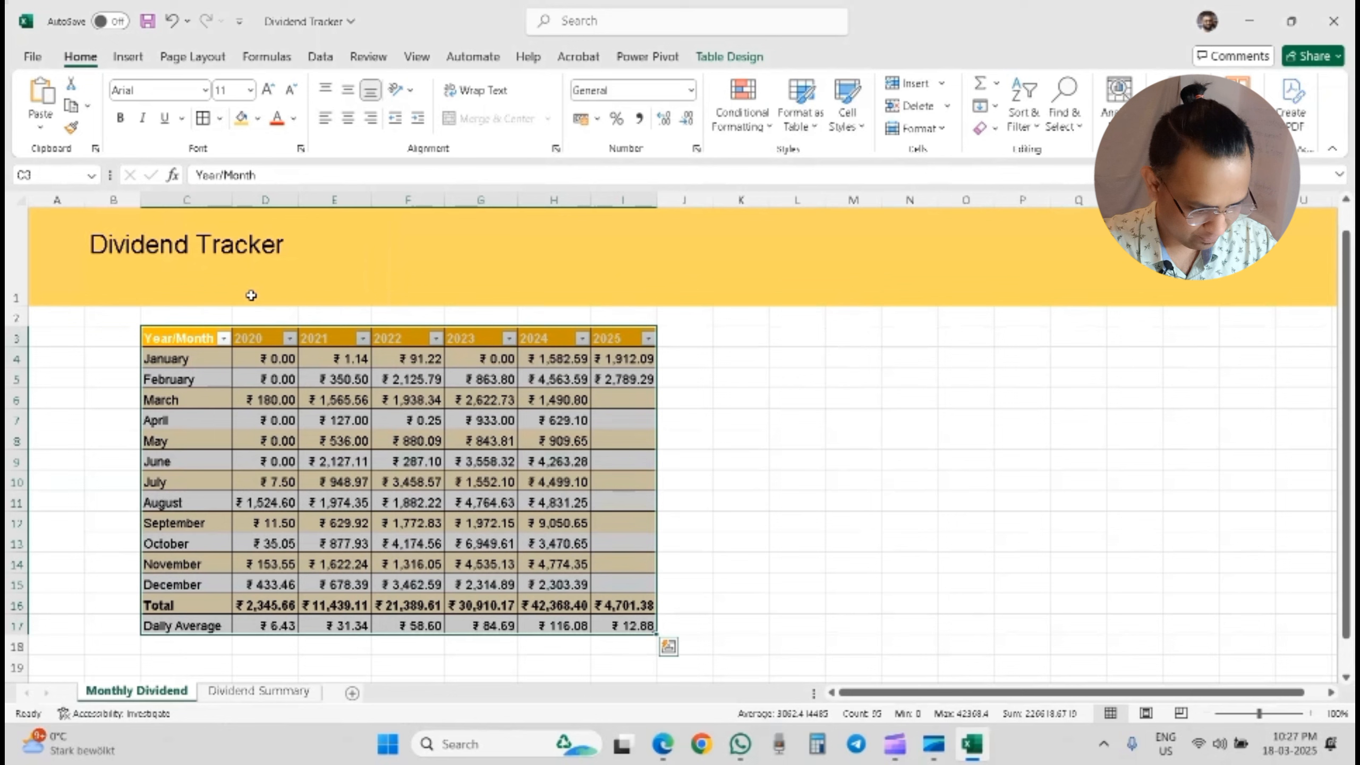
click(791, 501)
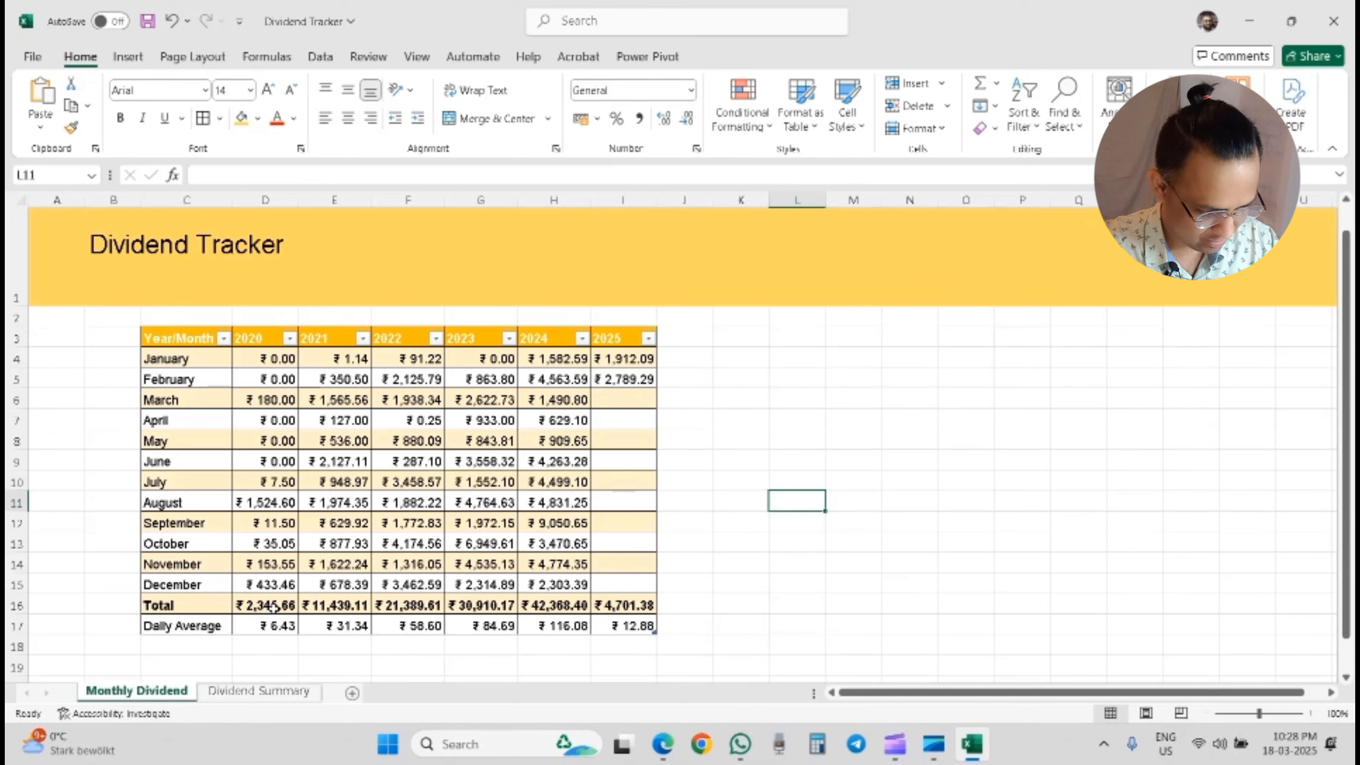
Step: Check the formulas in the Total row for each year from 2020 to 2025
click(284, 610)
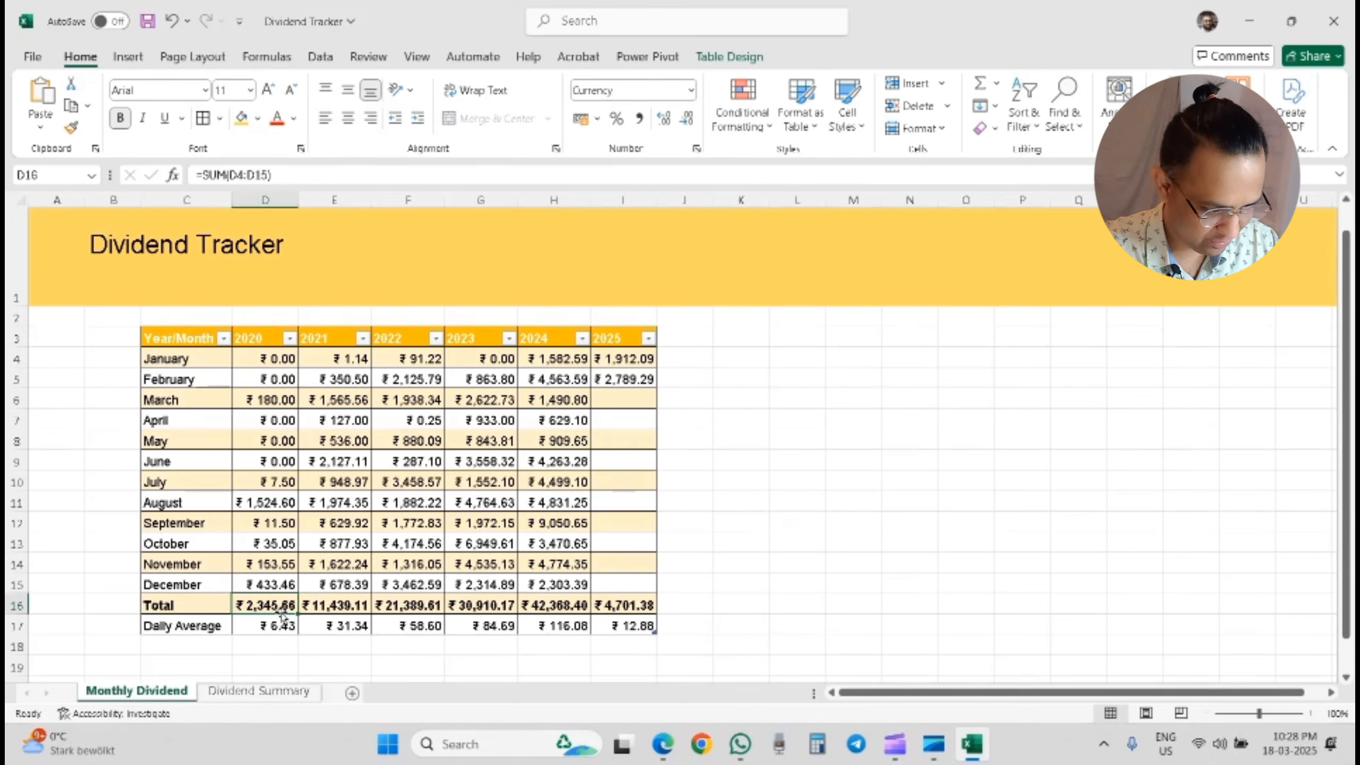
key(Right)
key(Right)
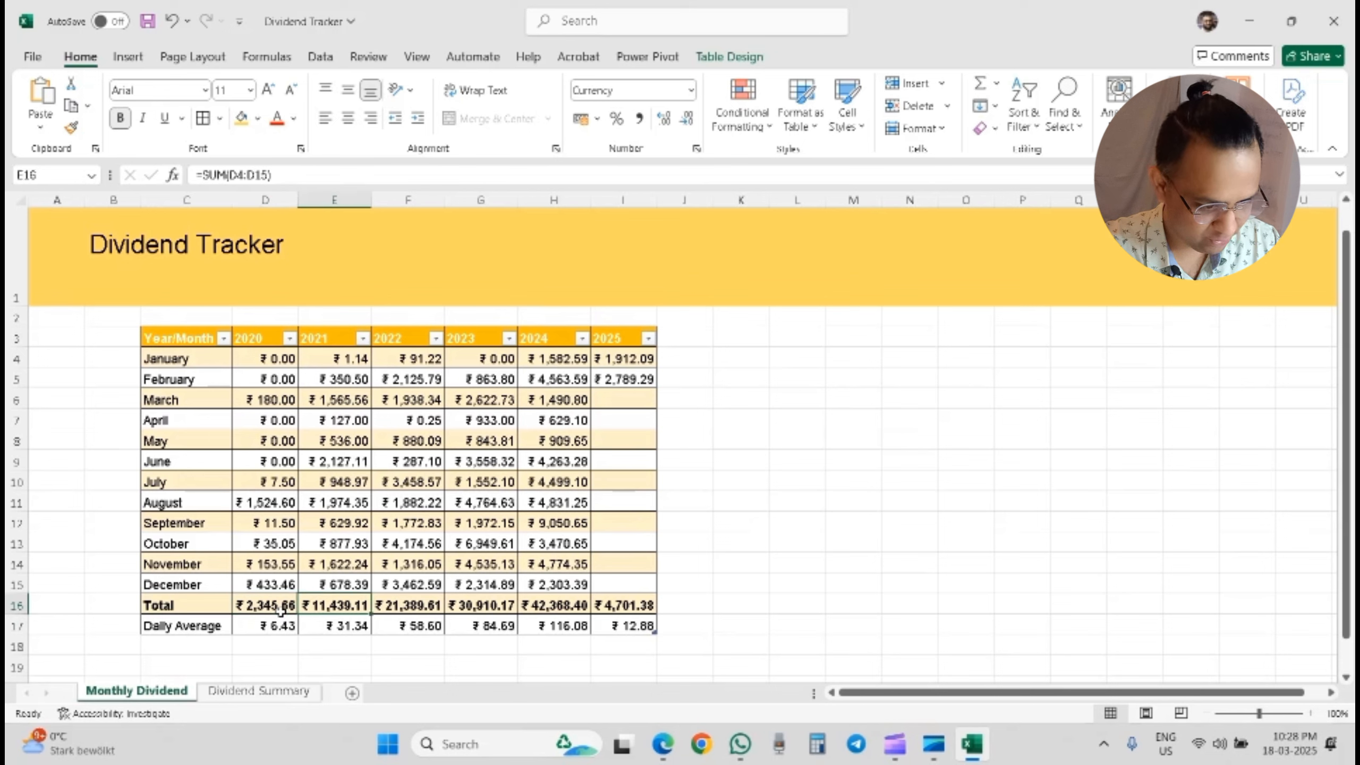
key(Right)
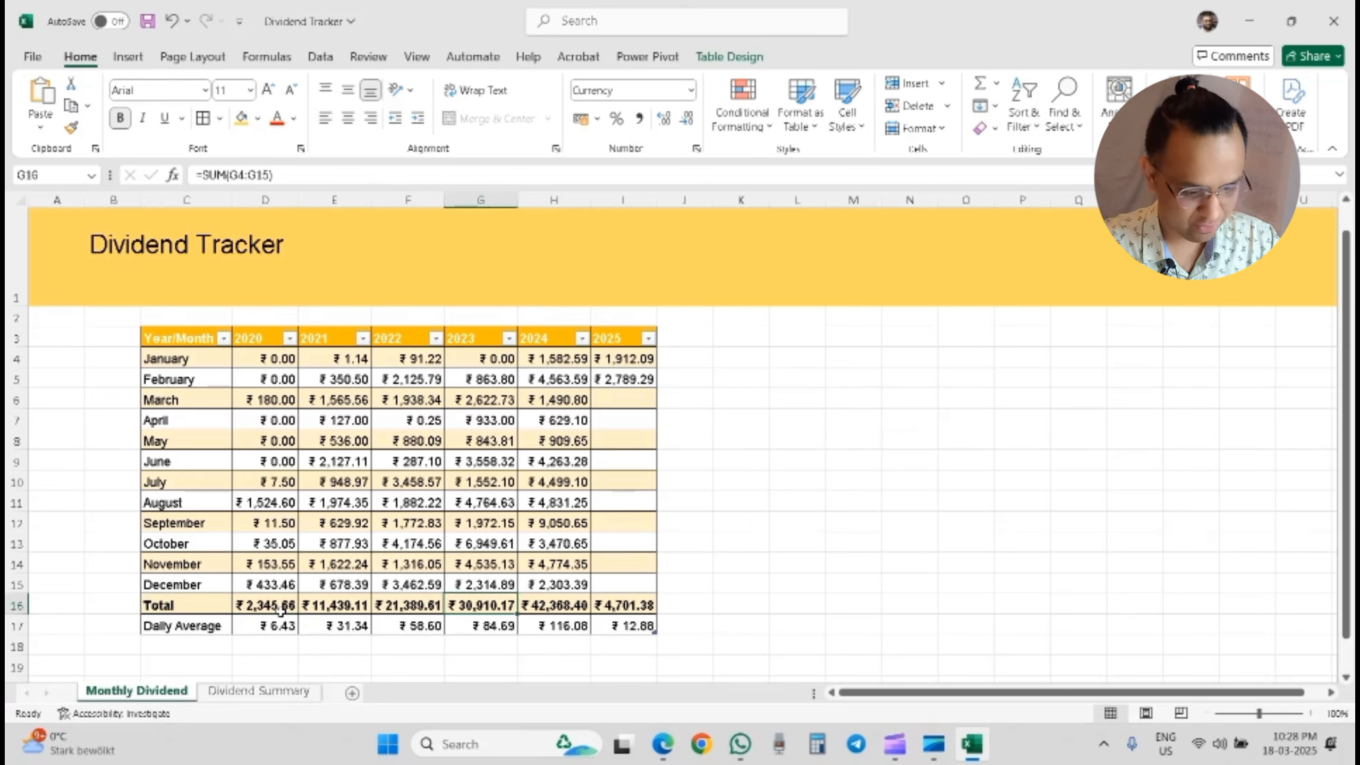
key(Right)
key(Right)
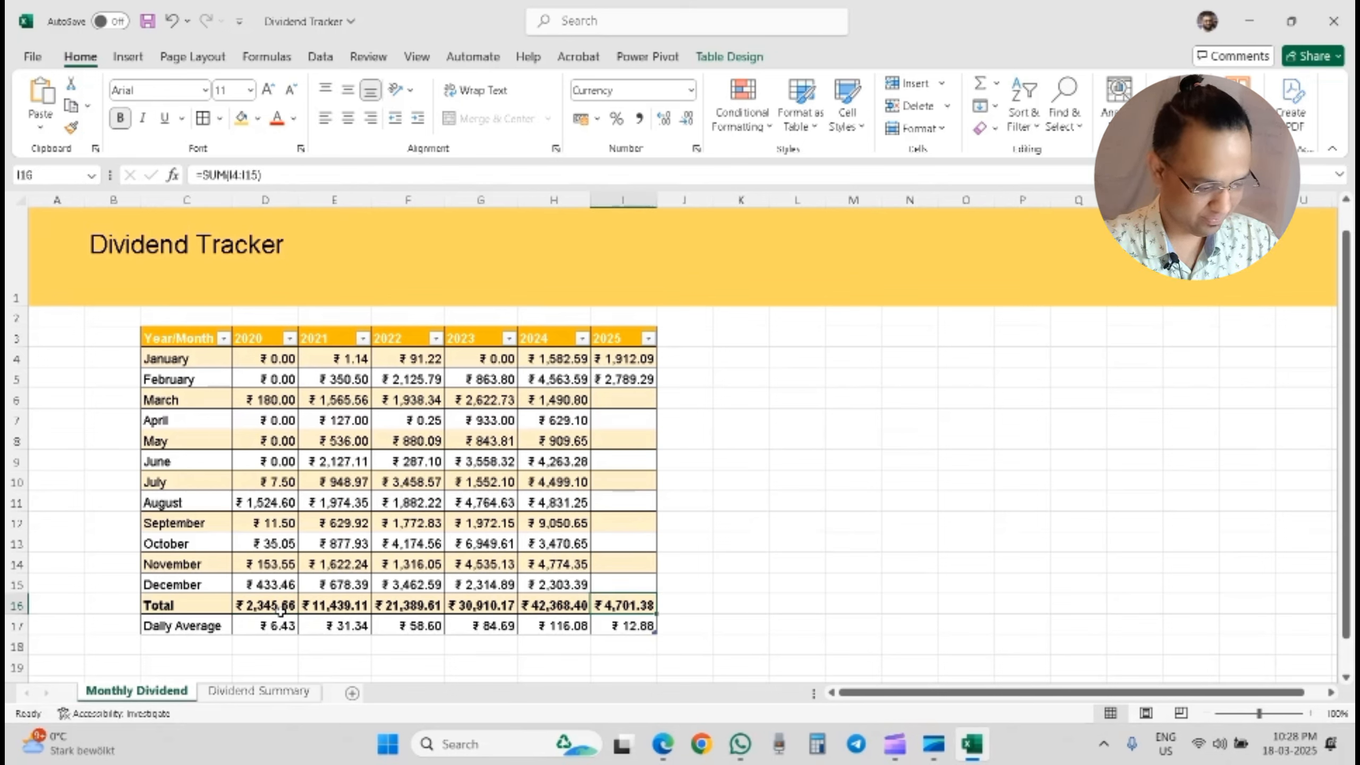
Step: On the Dividend Summary sheet, calculate the Grand Total Amount in C3 as the SUM of the Monthly Dividend Total row, D16:I16
click(219, 696)
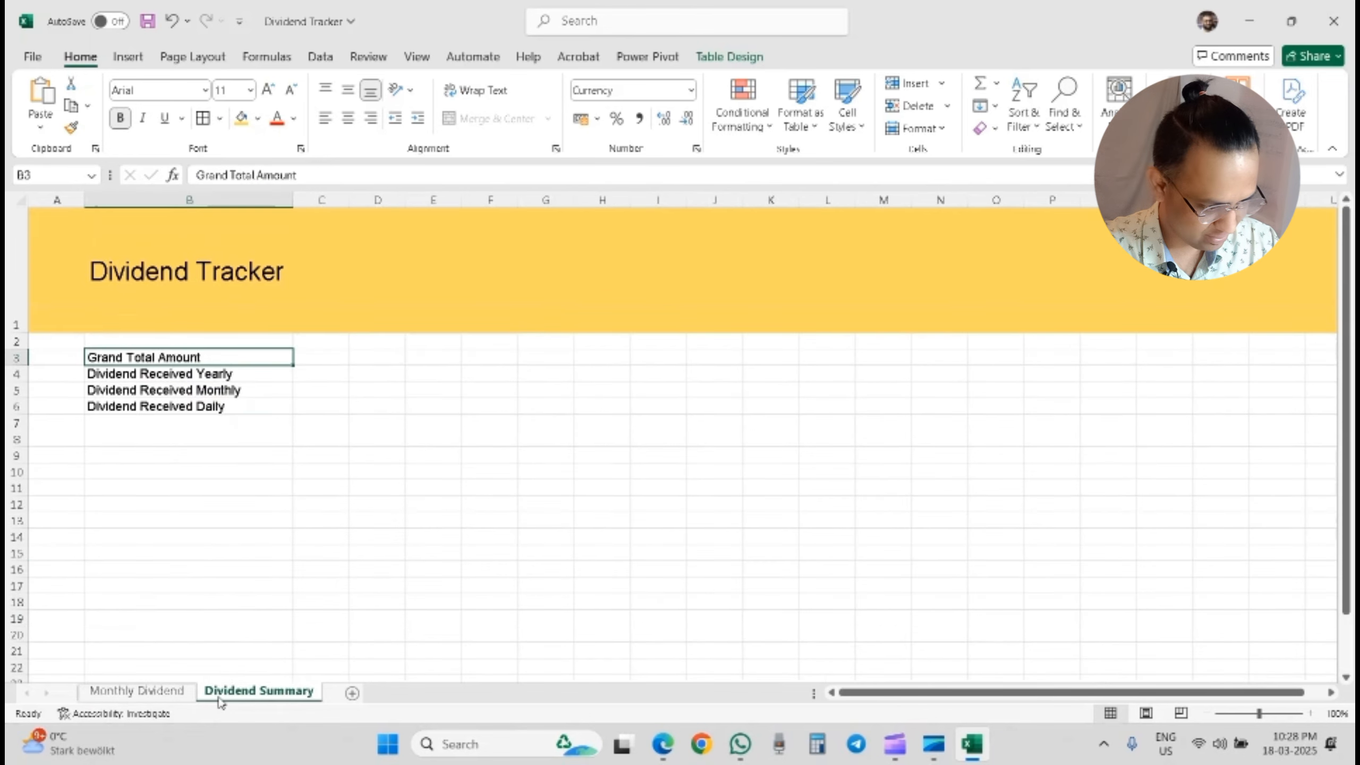
click(307, 355)
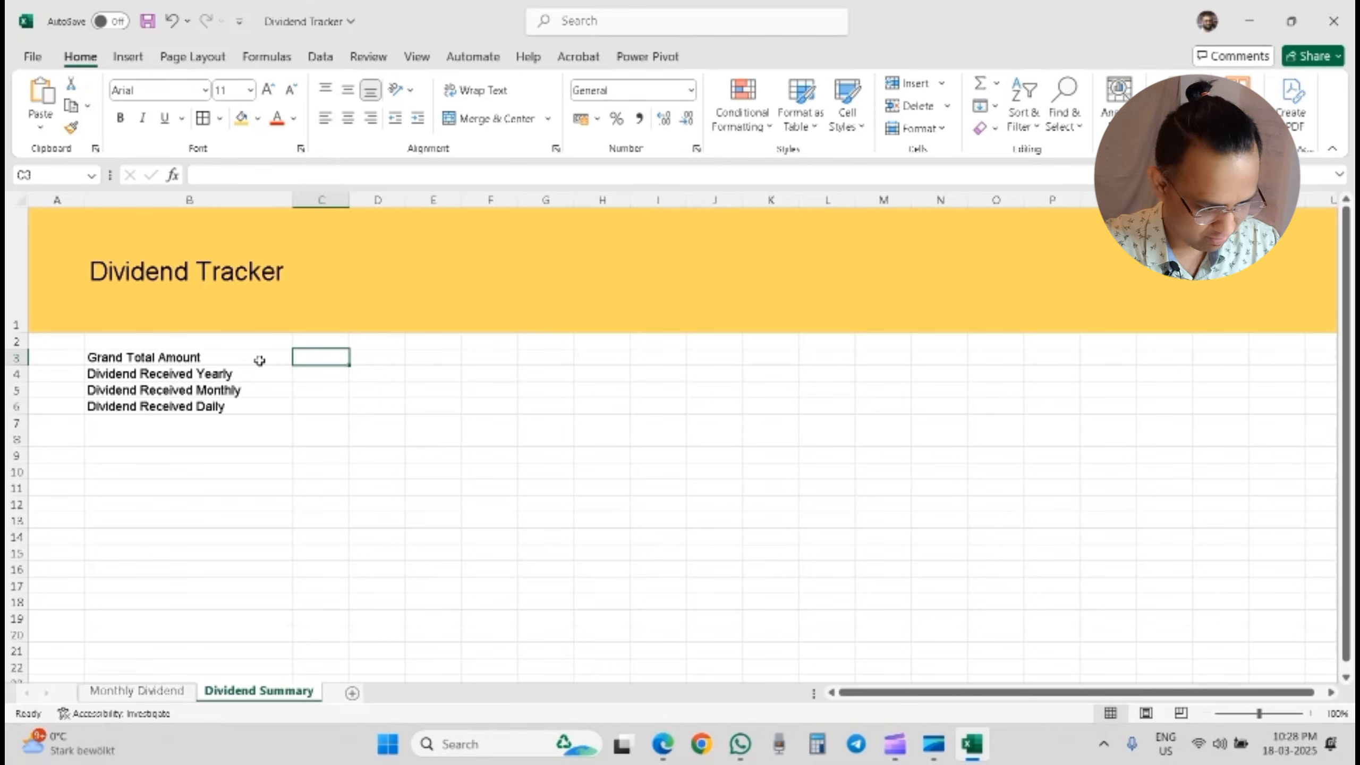
text(=sum)
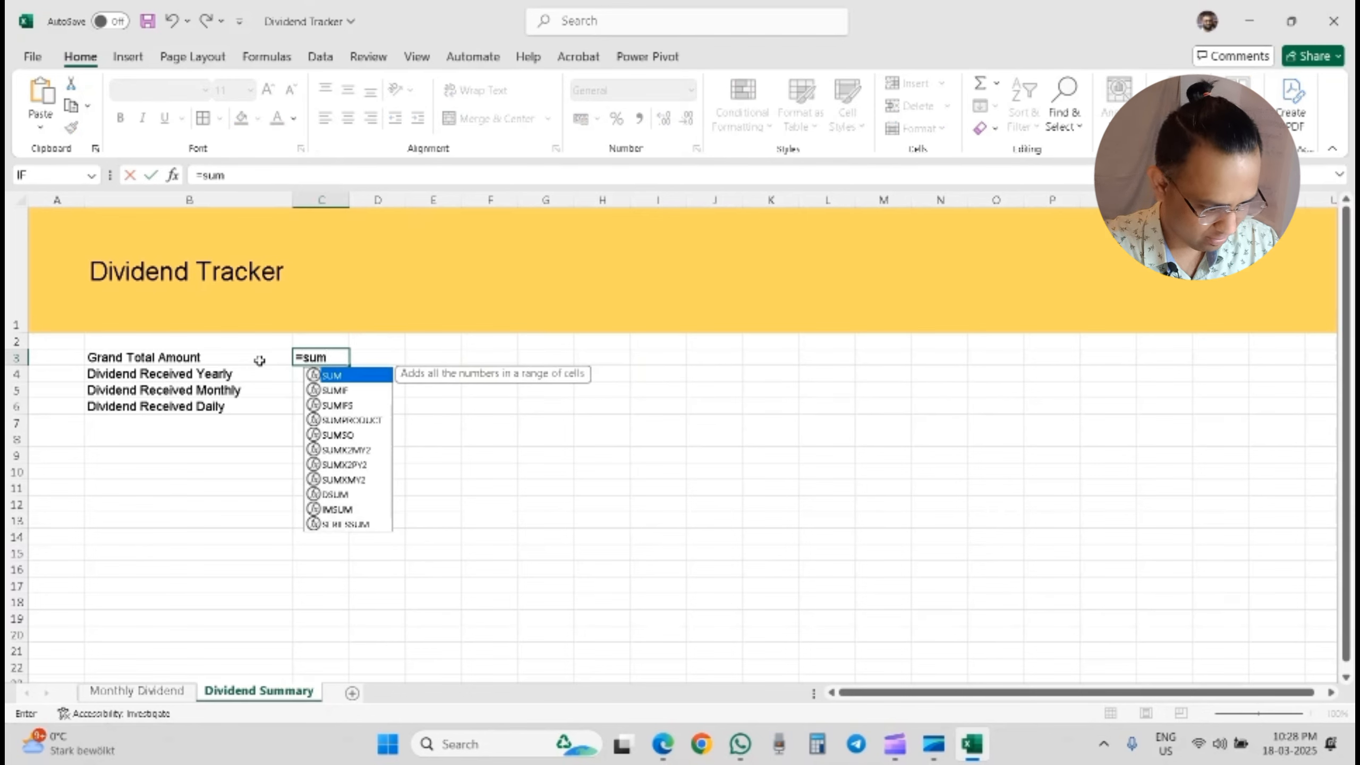
key(Tab)
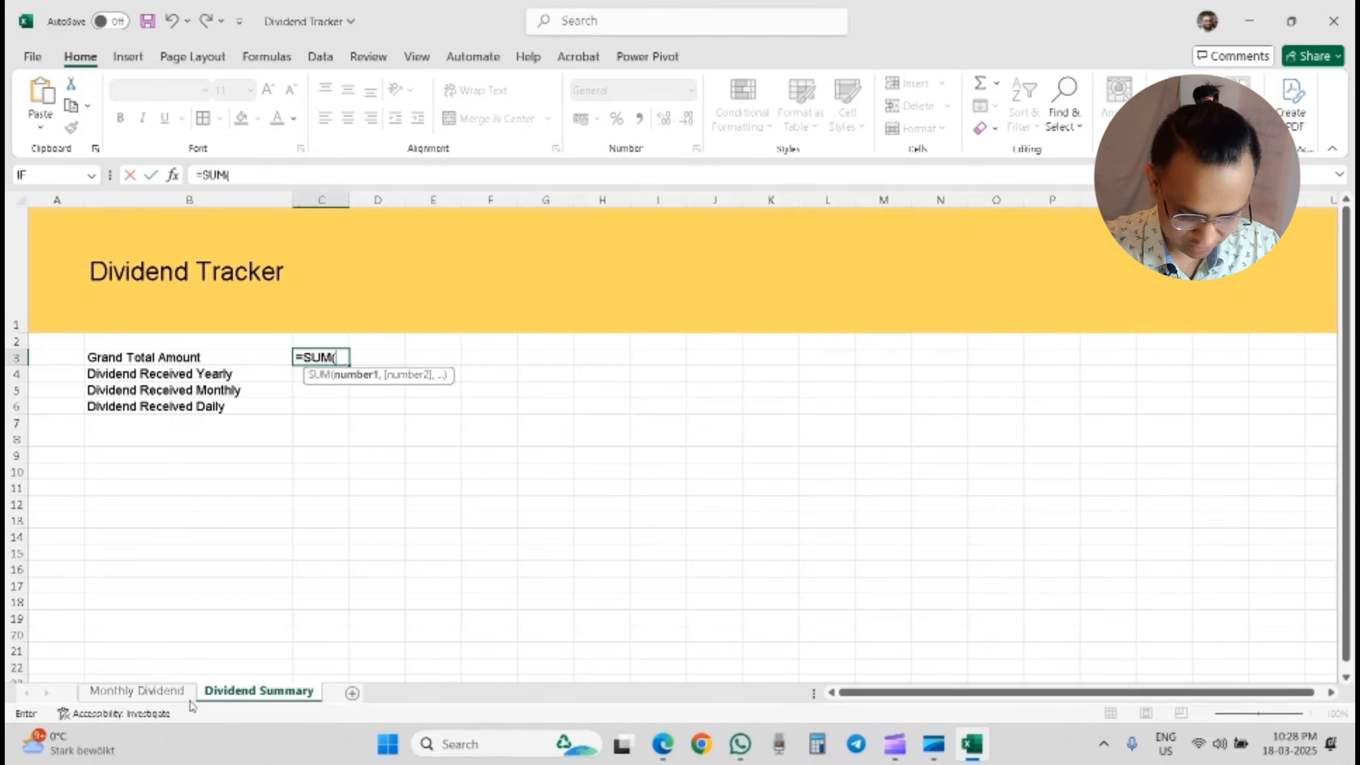
click(157, 700)
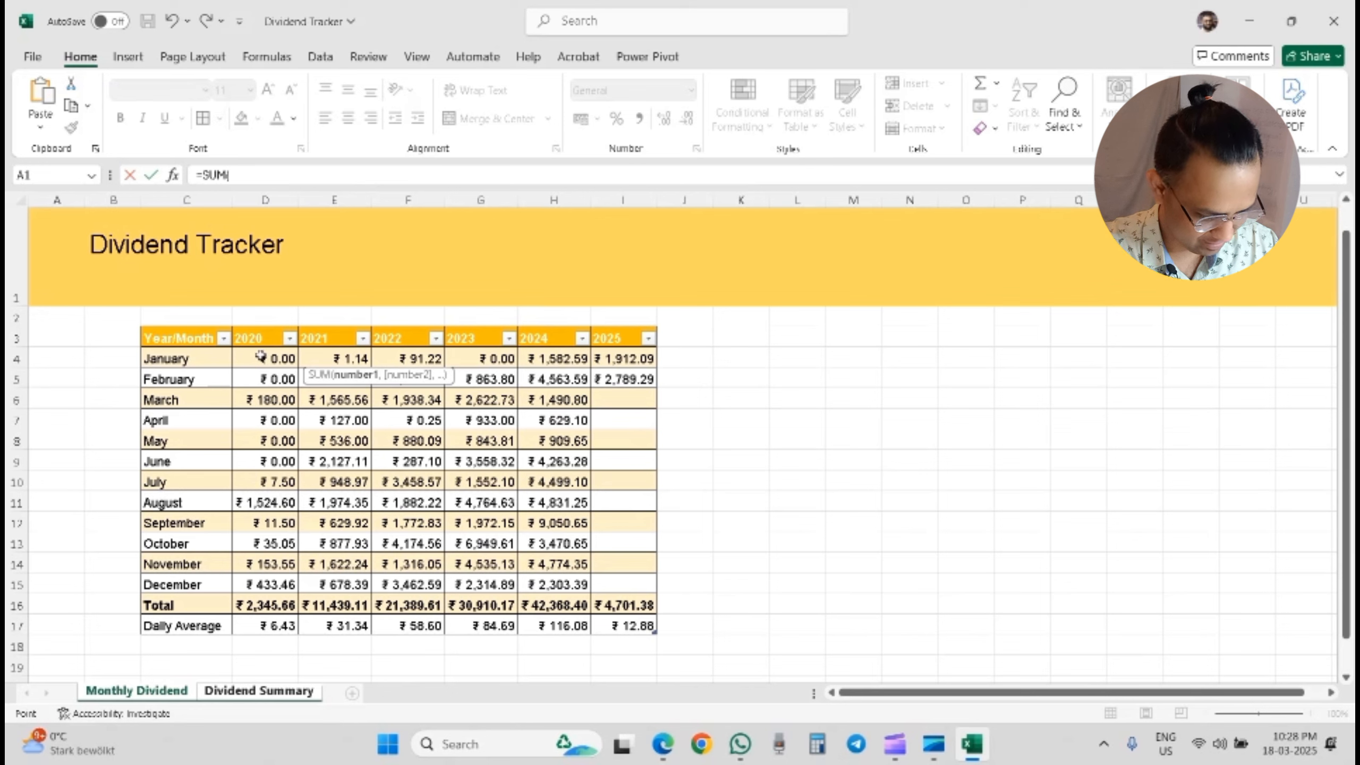
click(245, 608)
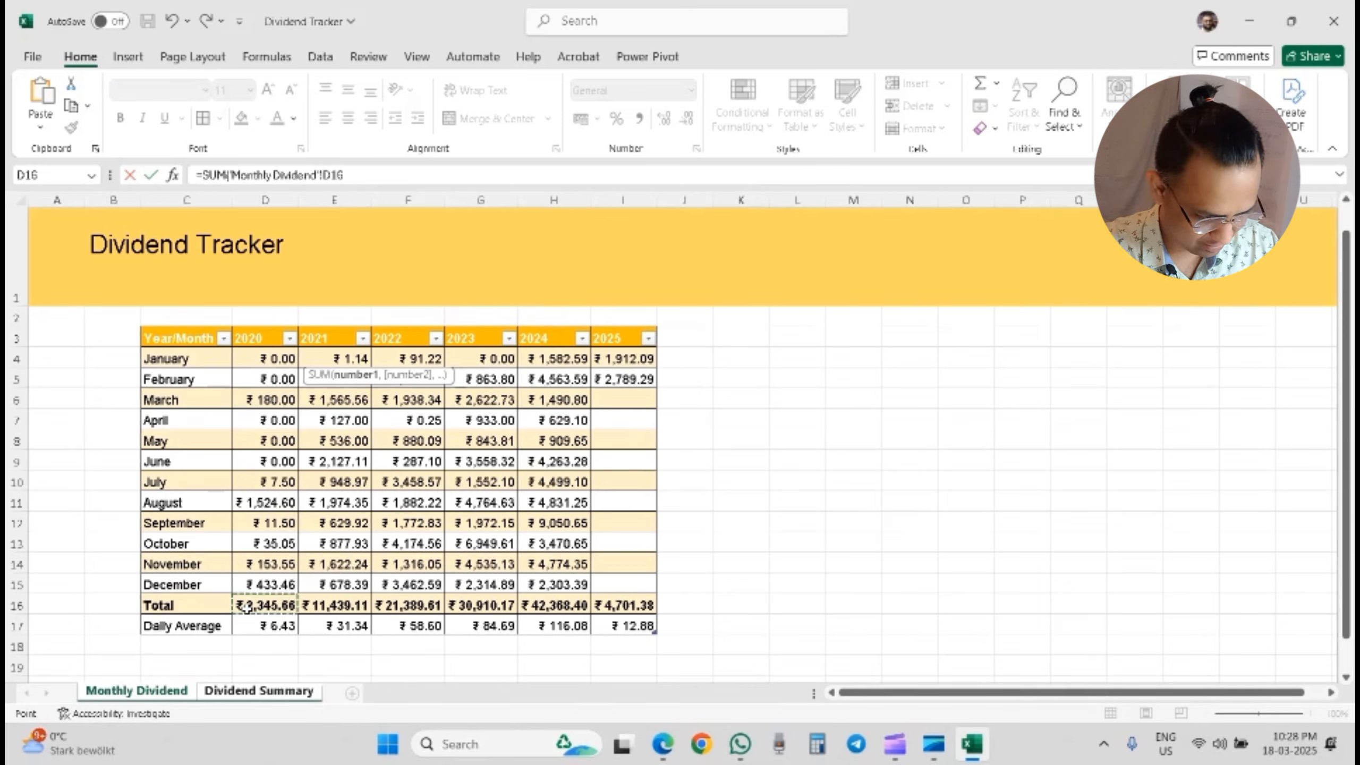
key(shift+Right)
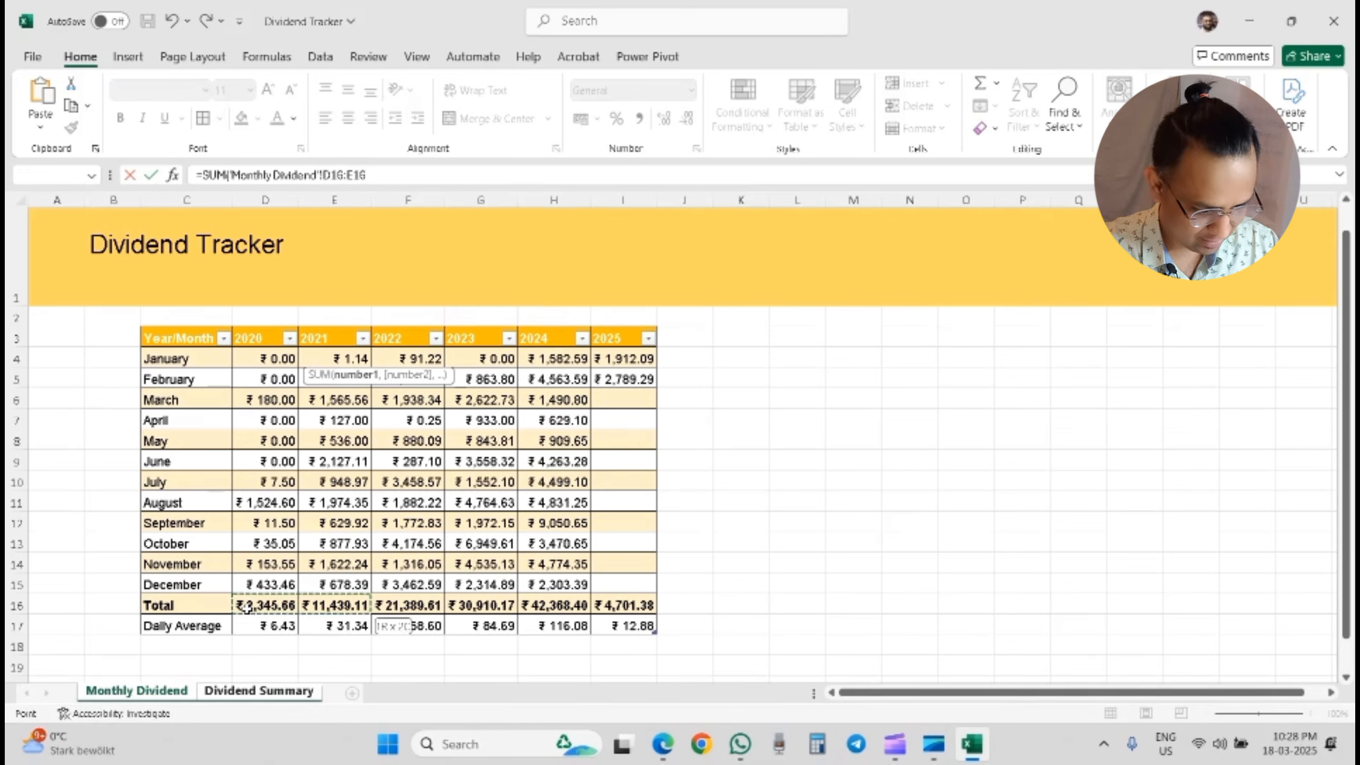
key(shift+Right)
key(shift+Right)
key(shift+Right)
key(shift+Right)
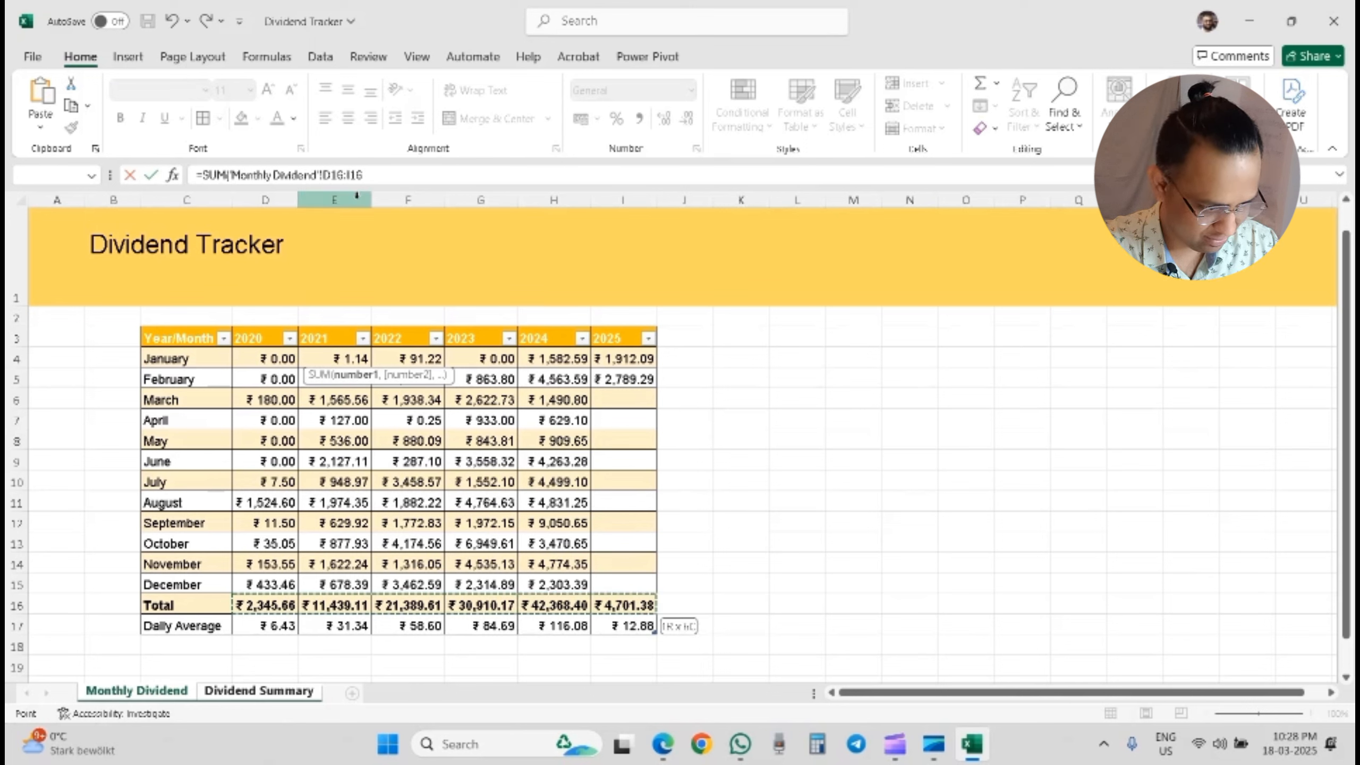
click(375, 176)
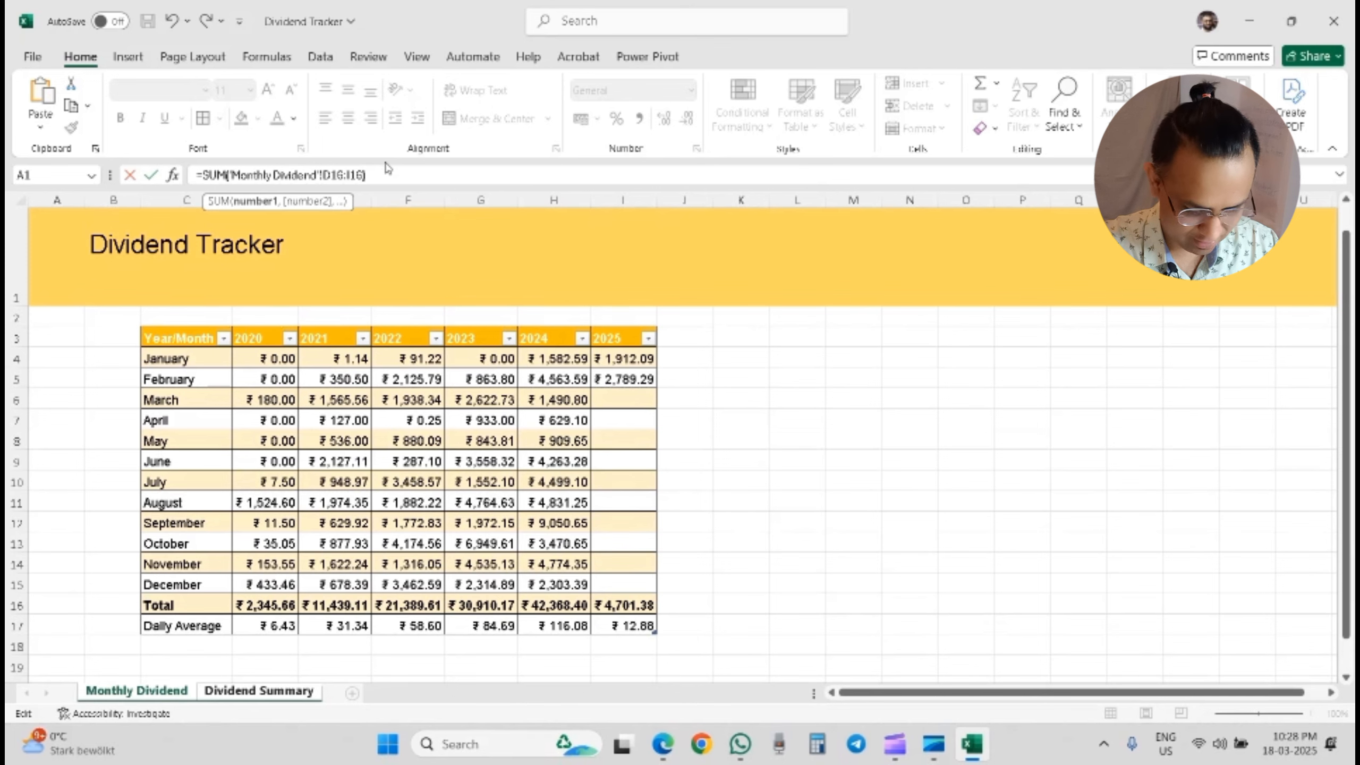
text())
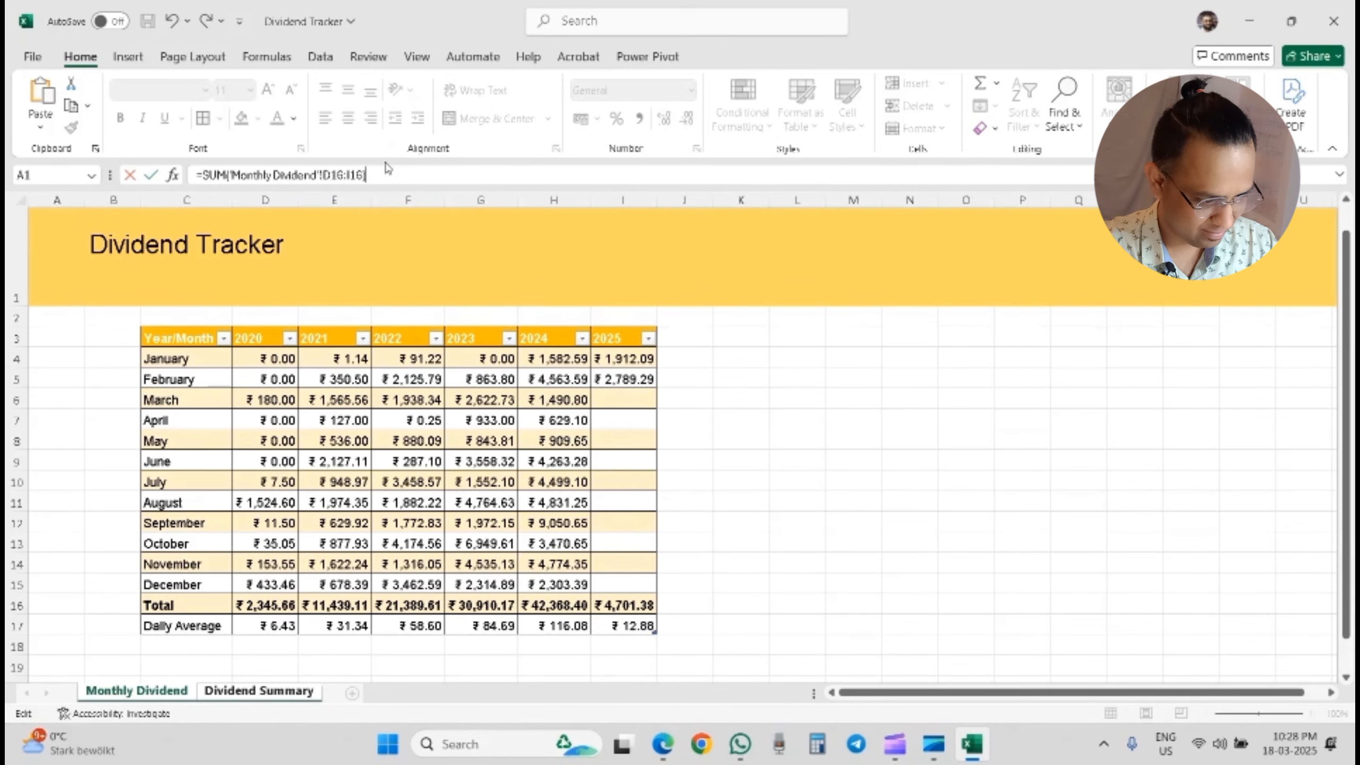
key(Return)
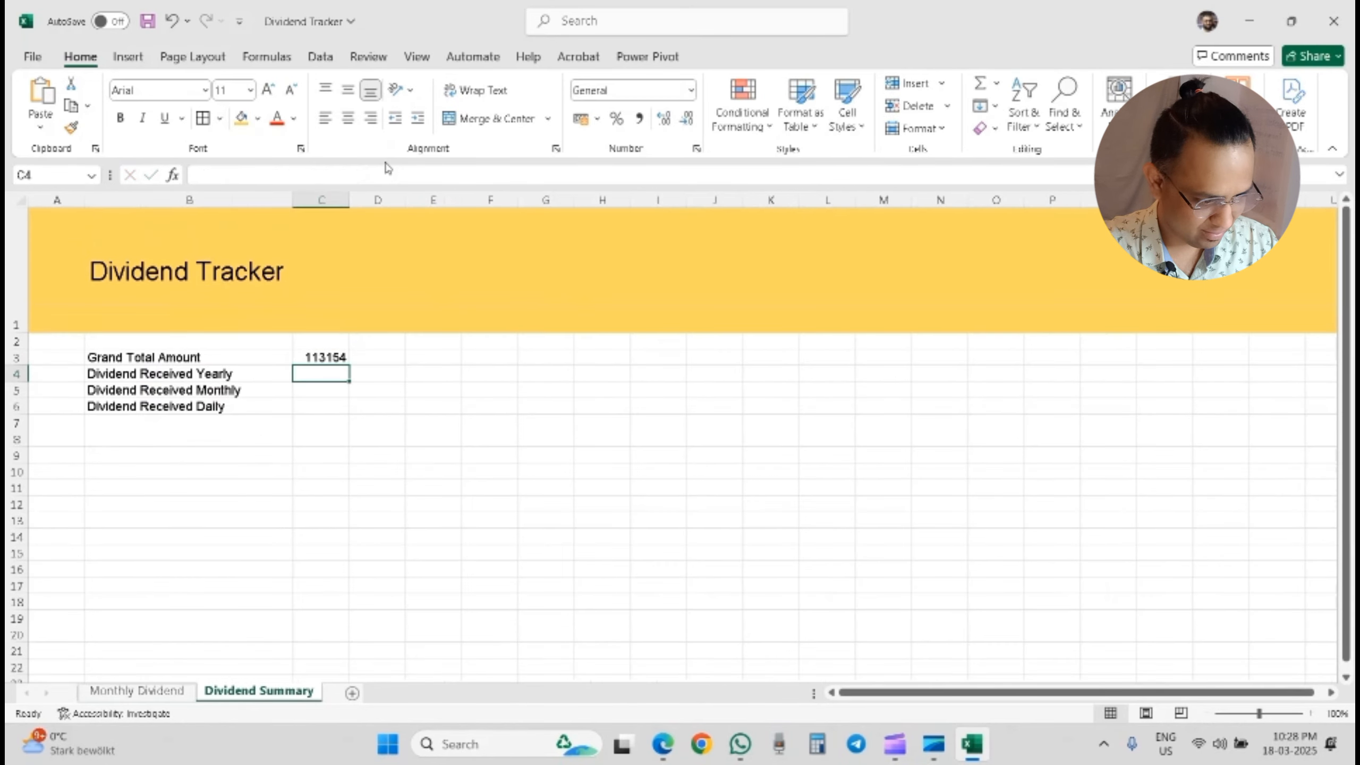
Step: Calculate Dividend Received Yearly in C4 with the formula =C3/6
double_click(304, 370)
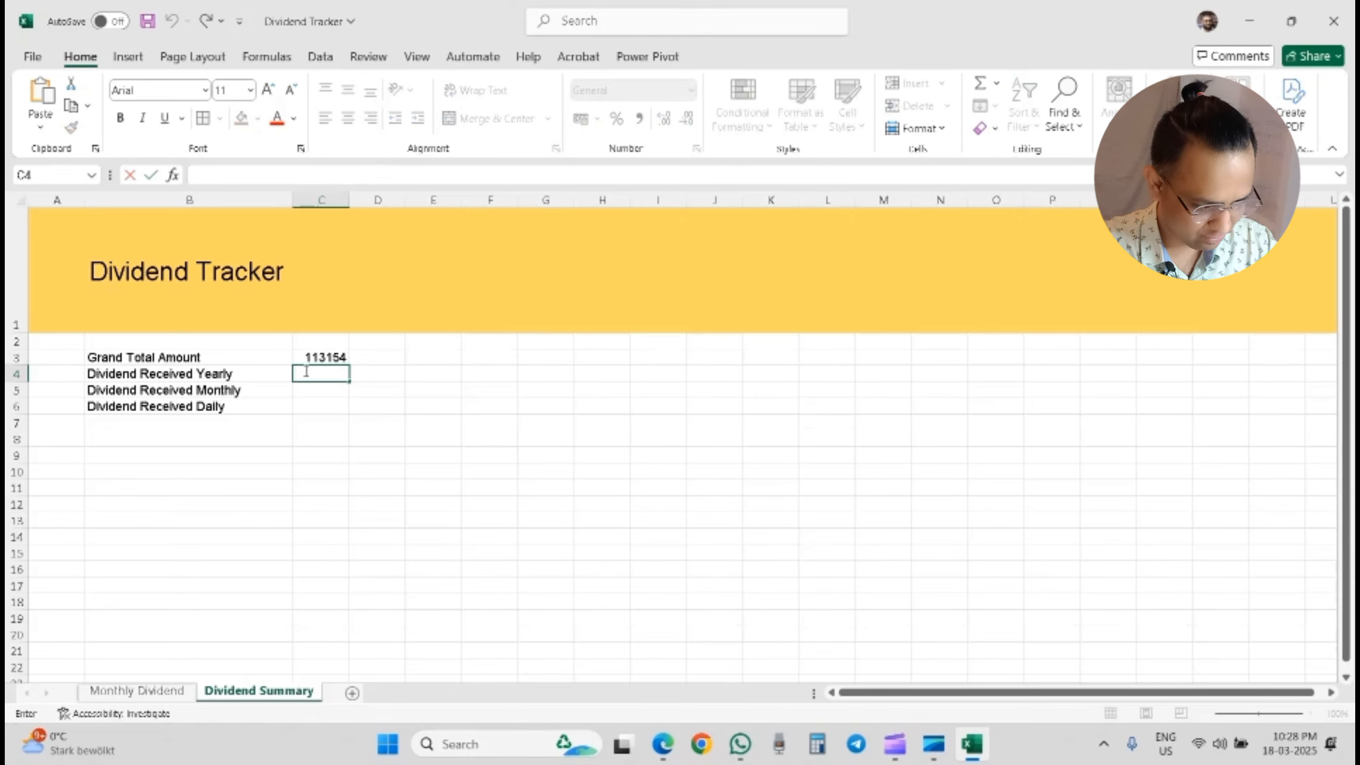
click(319, 375)
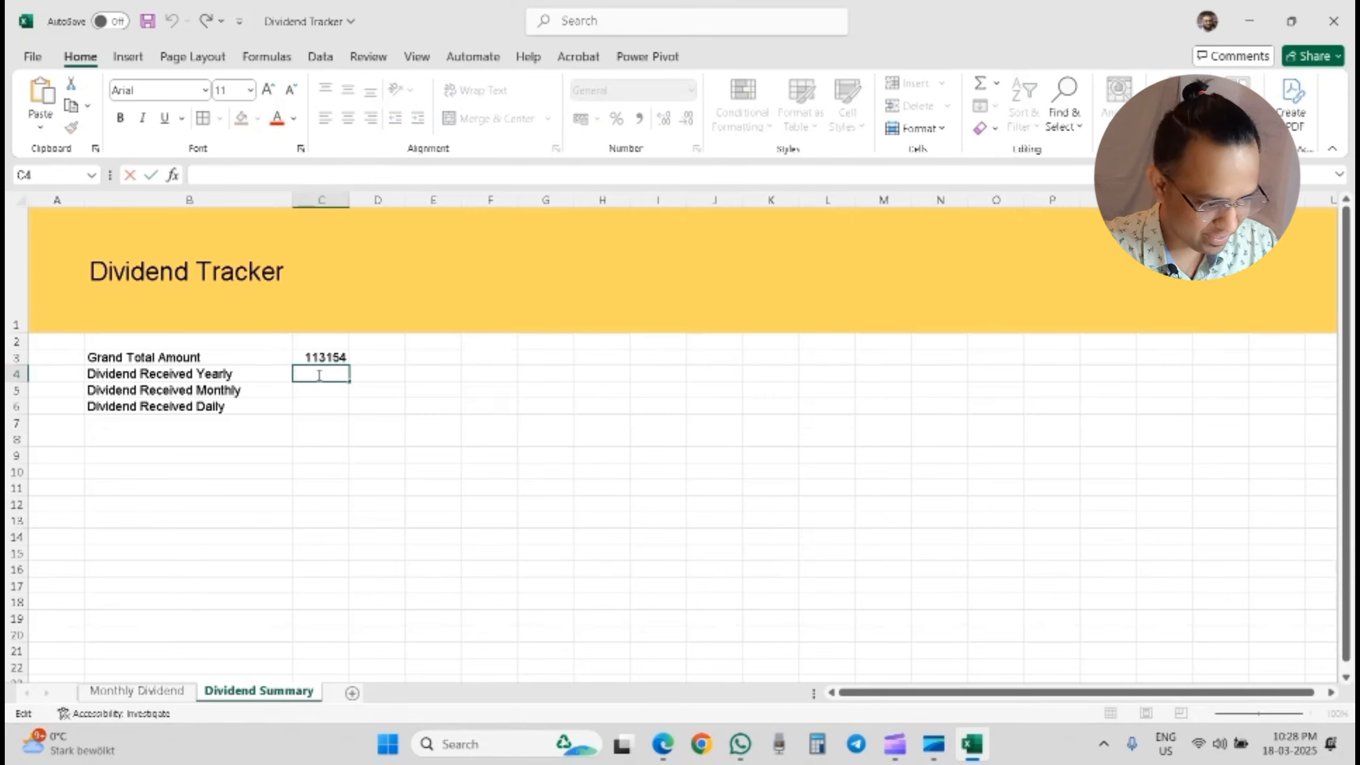
text(=)
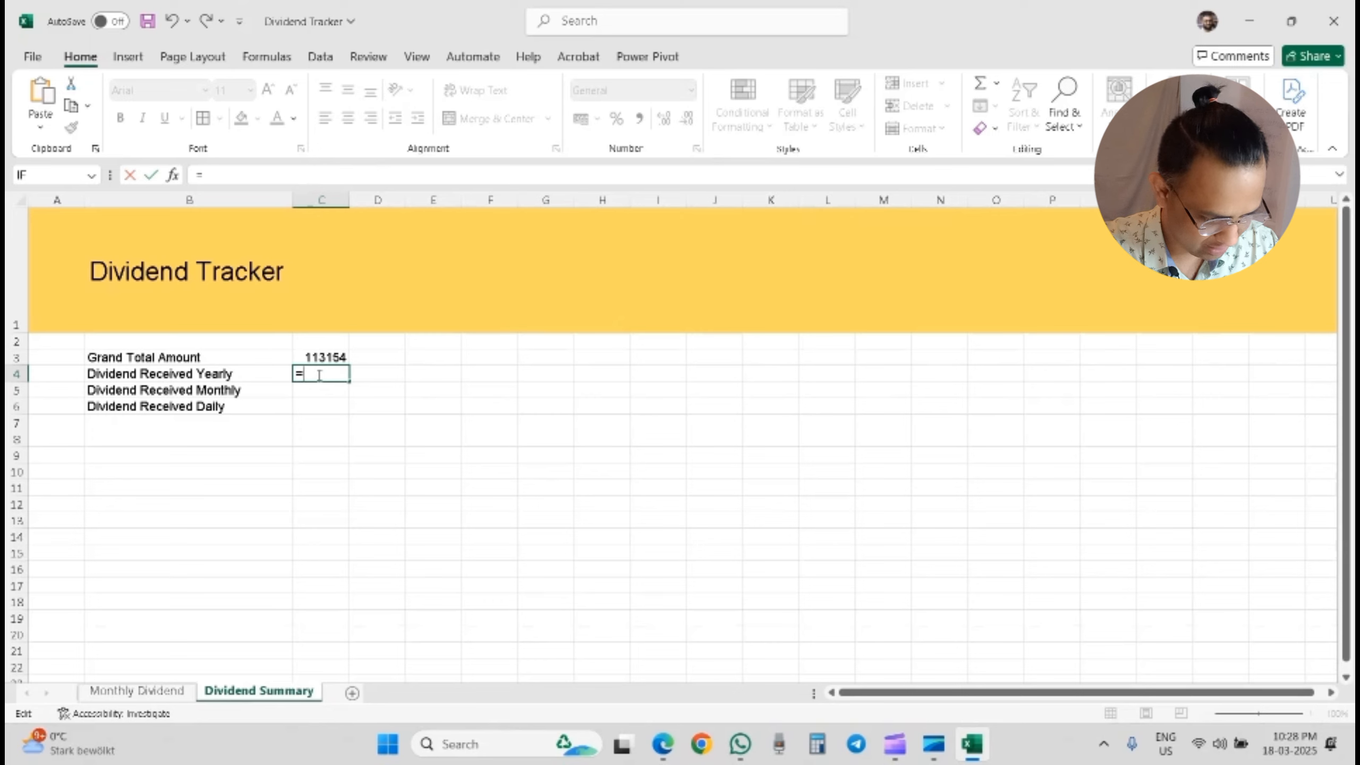
click(320, 355)
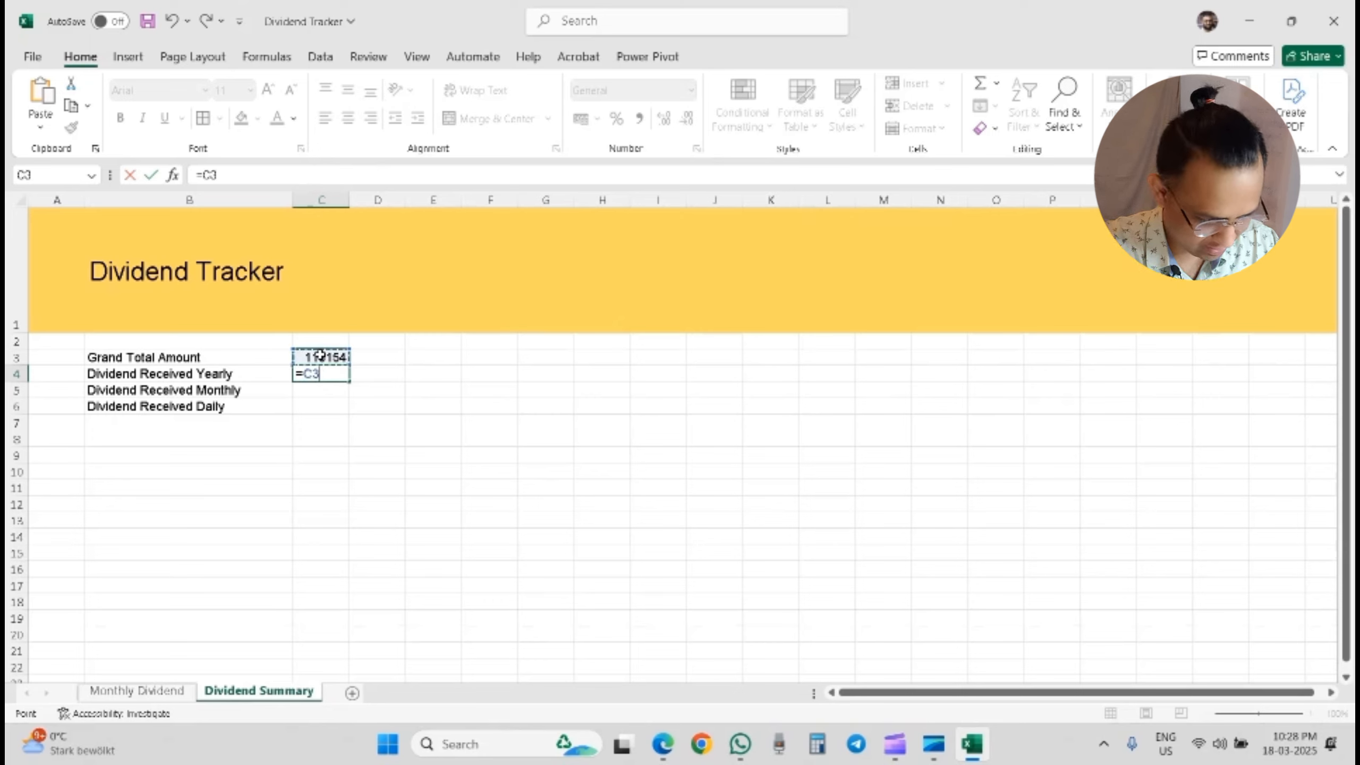
text(/)
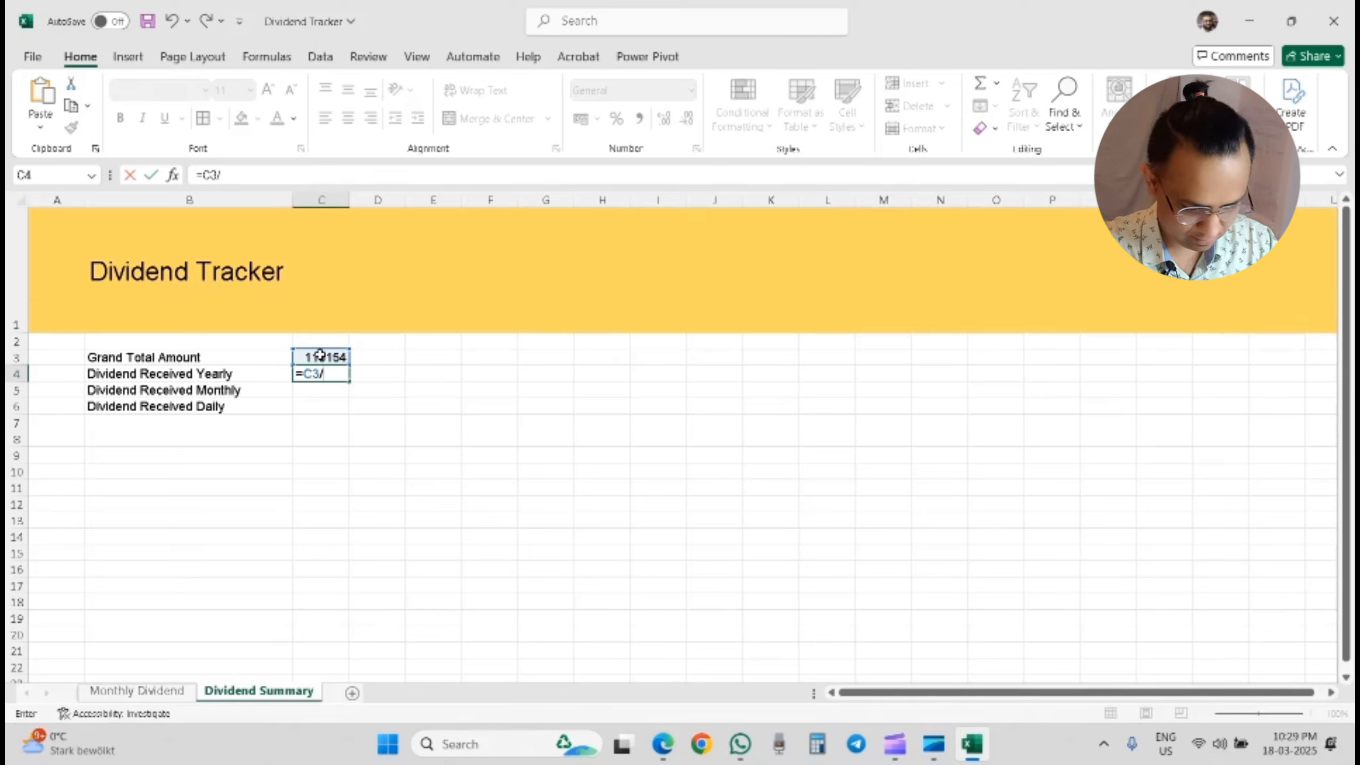
text(6)
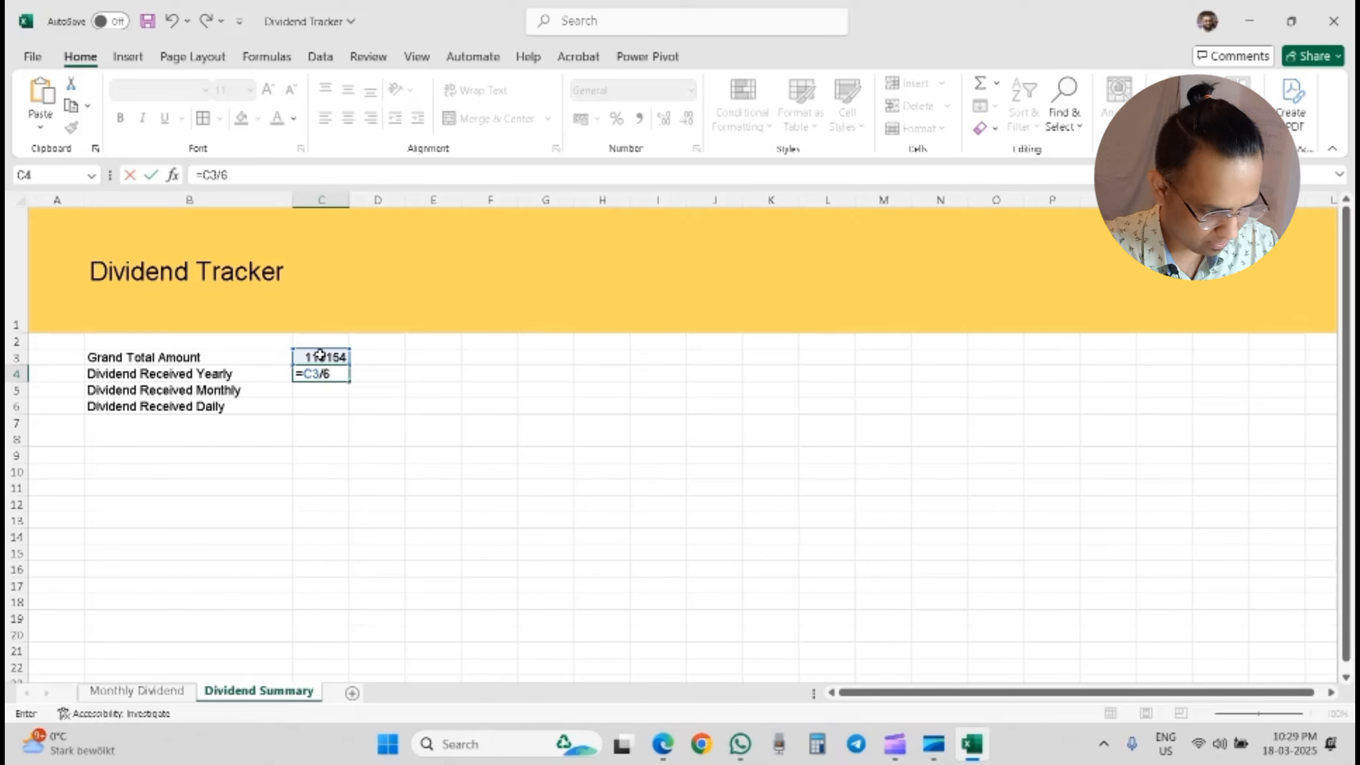
key(Return)
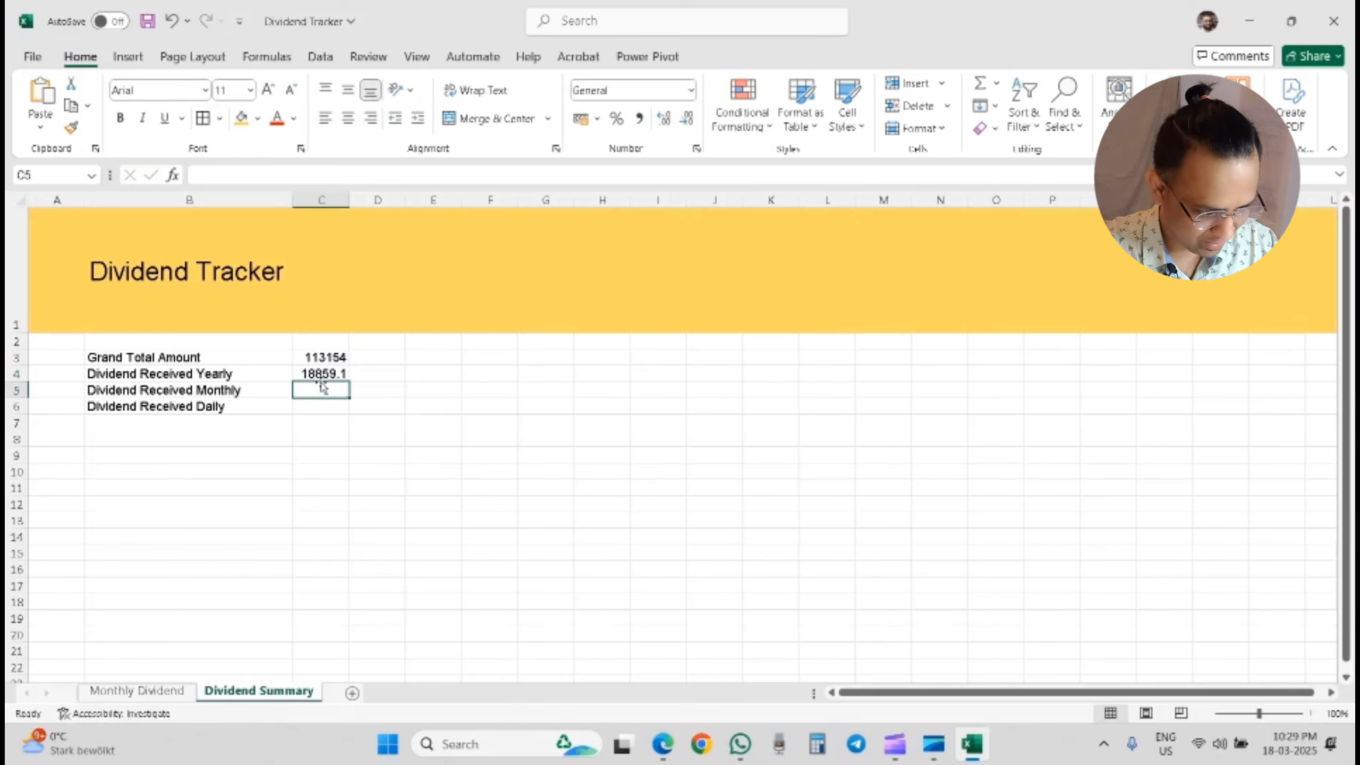
Step: Calculate Dividend Received Monthly in C5 with the formula =C4/12
text(=)
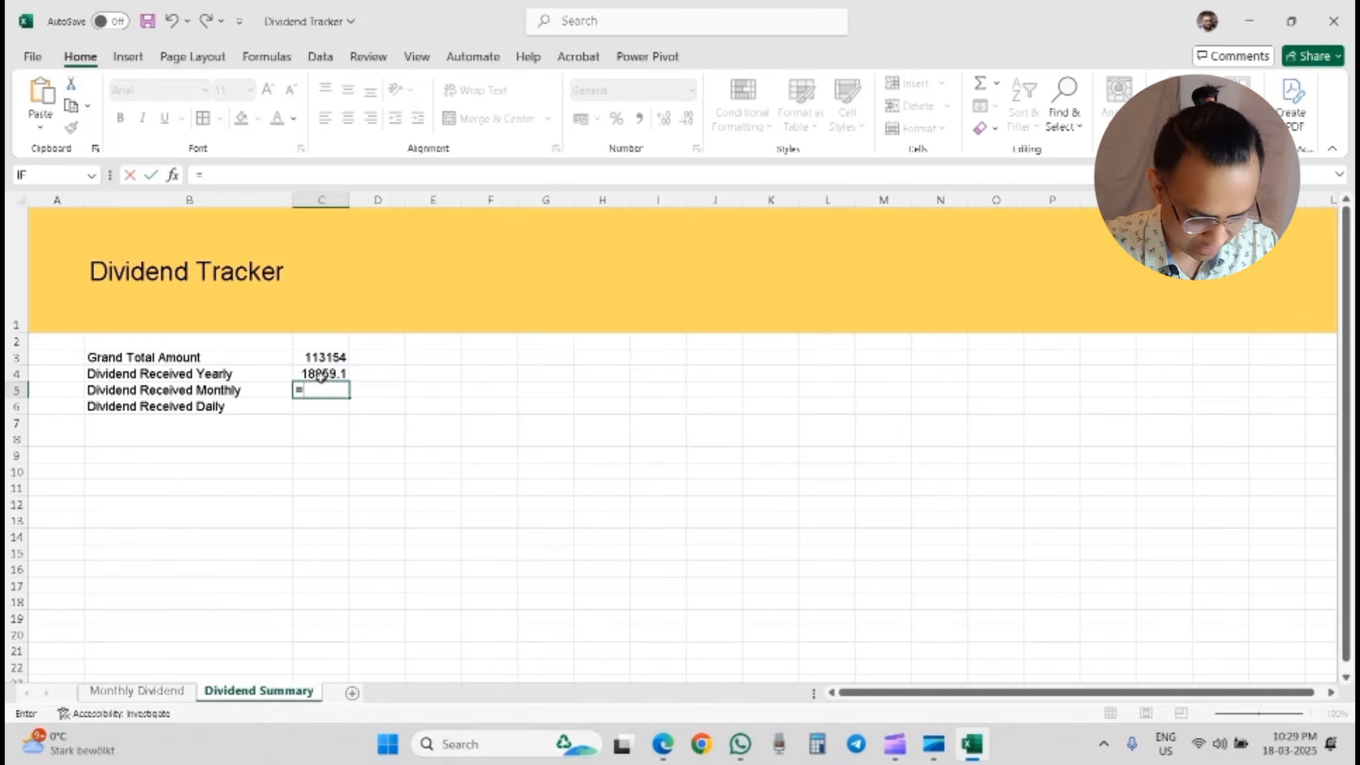
click(321, 375)
text(/)
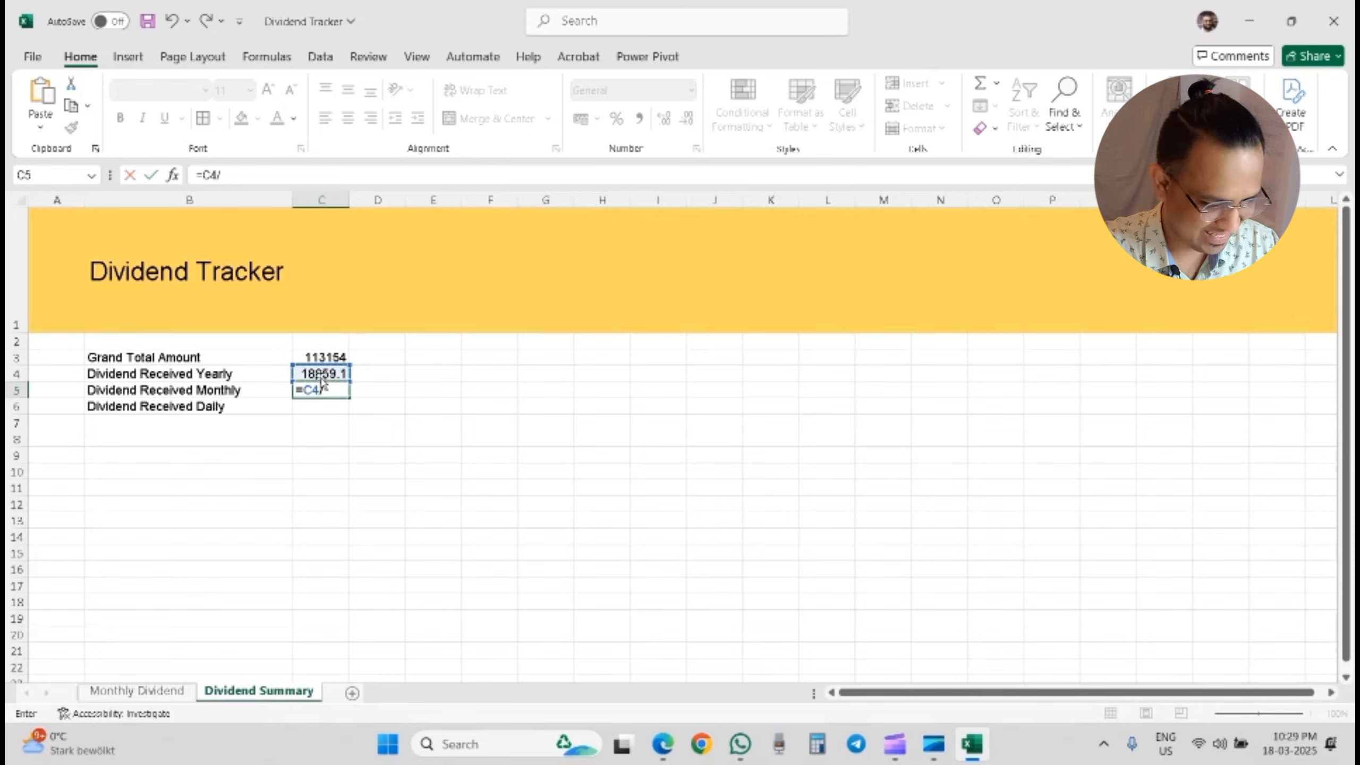
text(12)
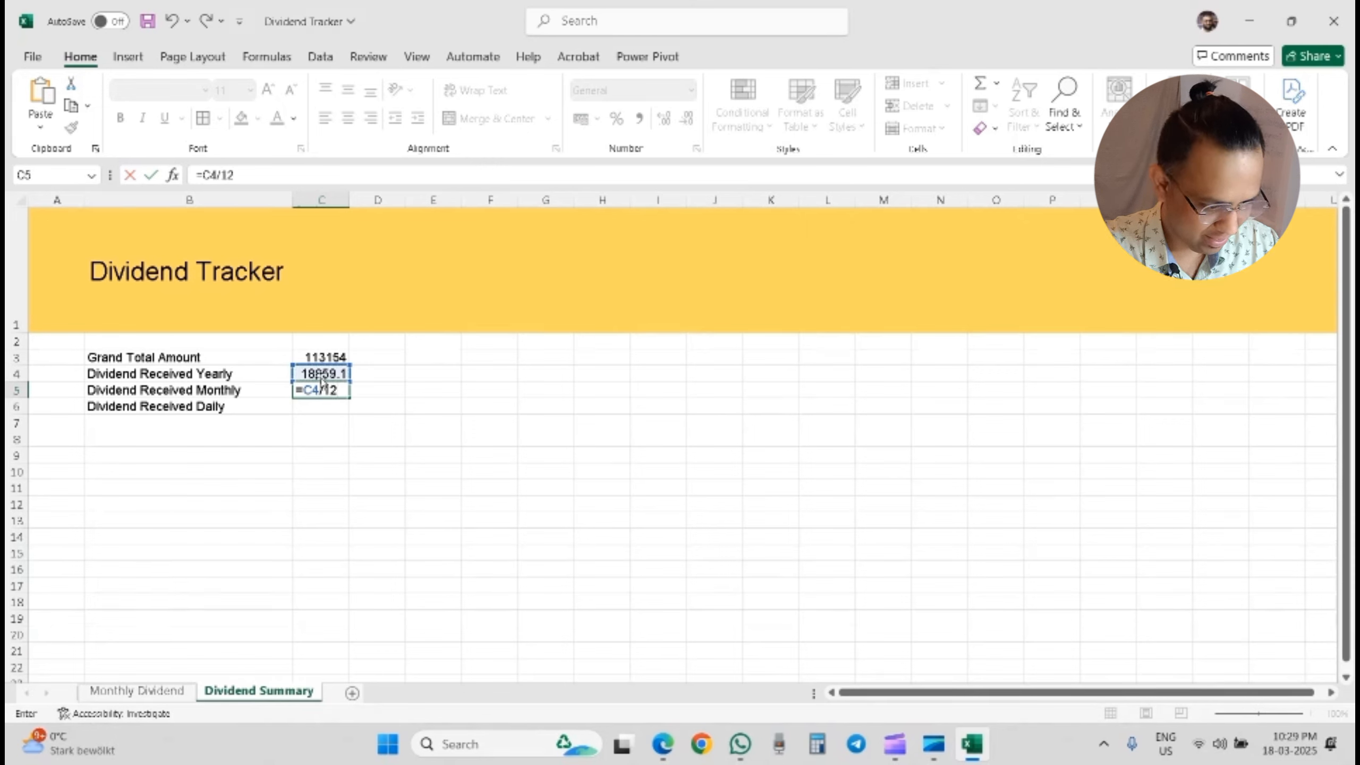
key(Return)
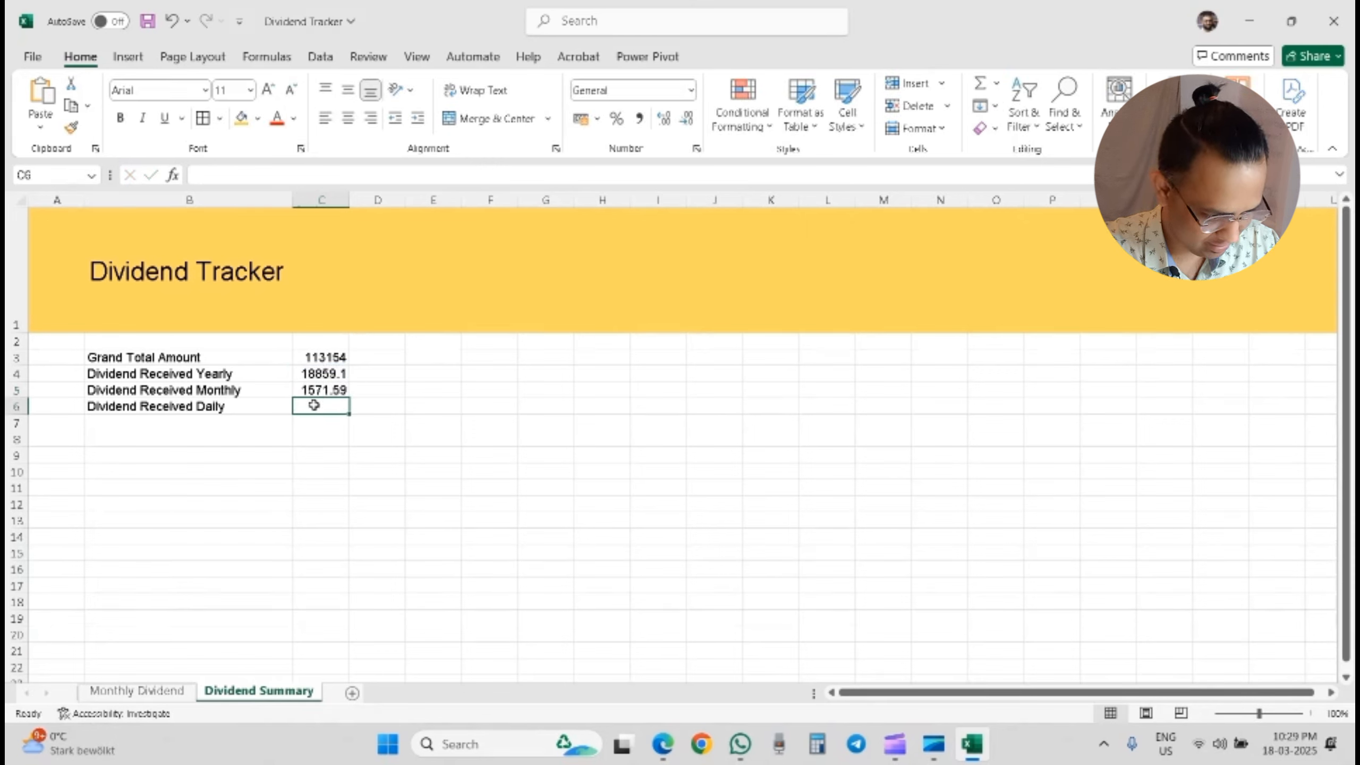
Step: Calculate Dividend Received Daily in C6 with the formula =C5/31
text(=)
click(317, 389)
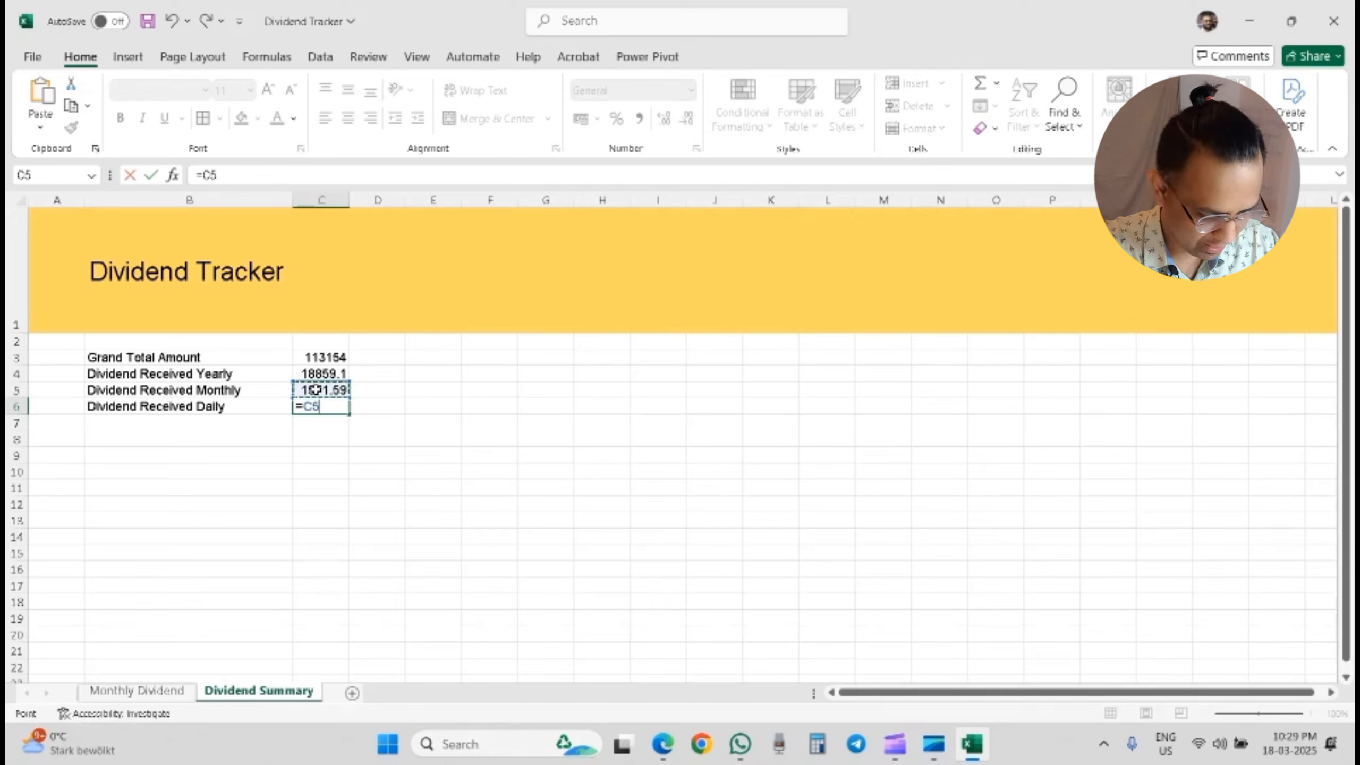
text(/)
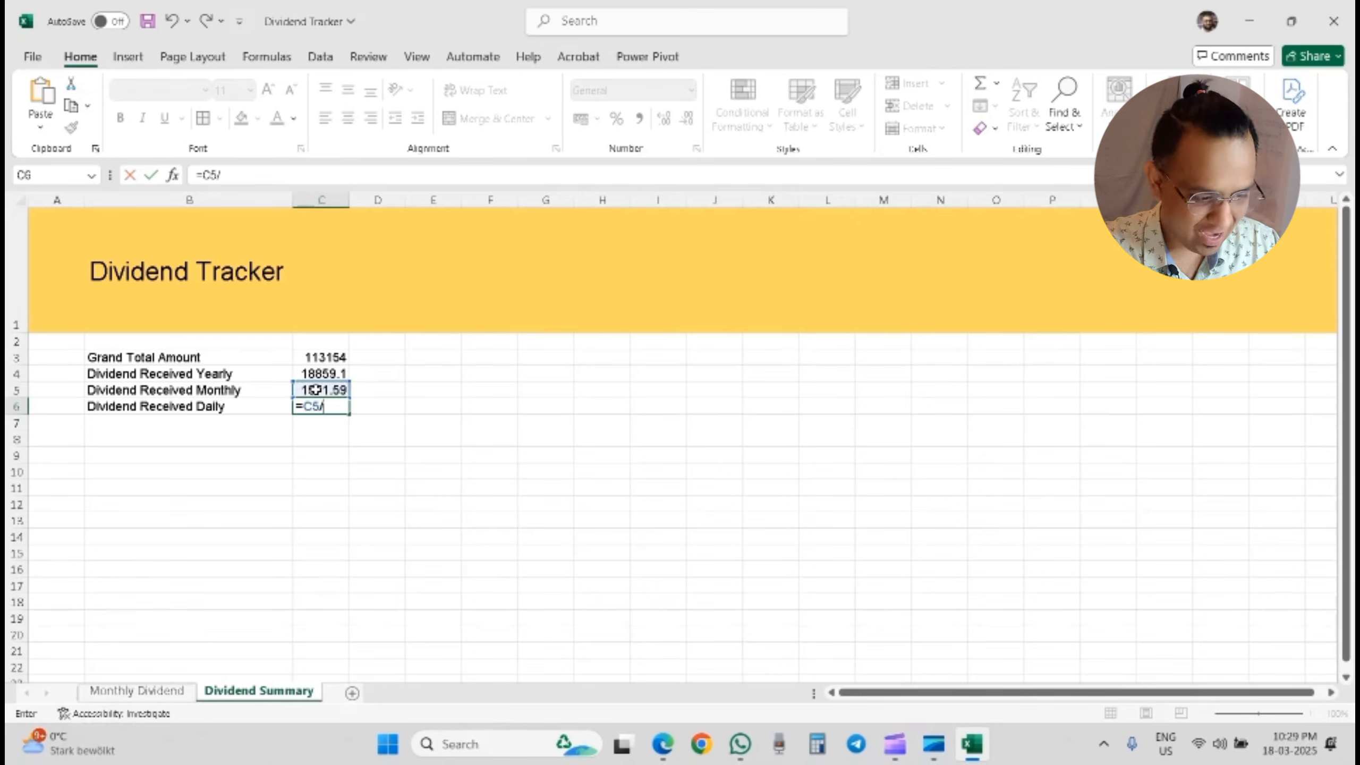
text(31)
key(Return)
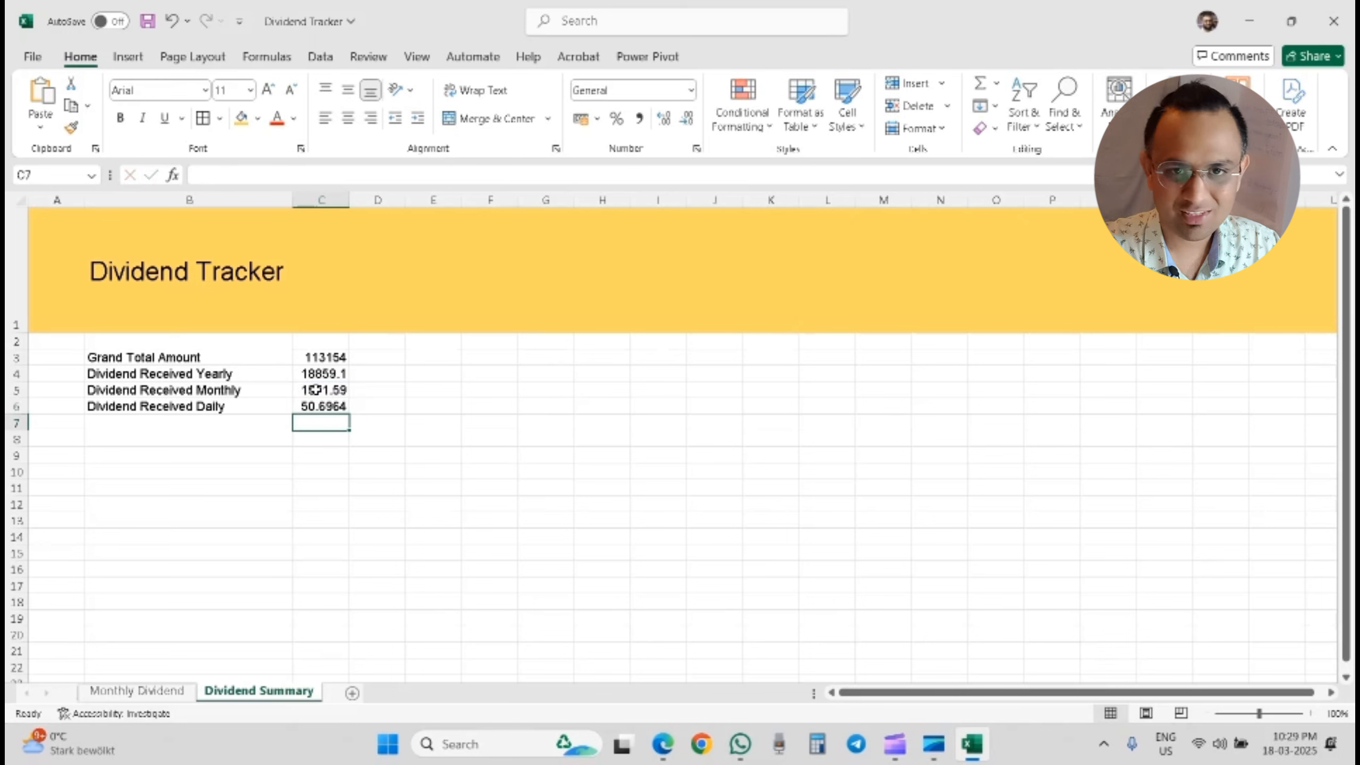
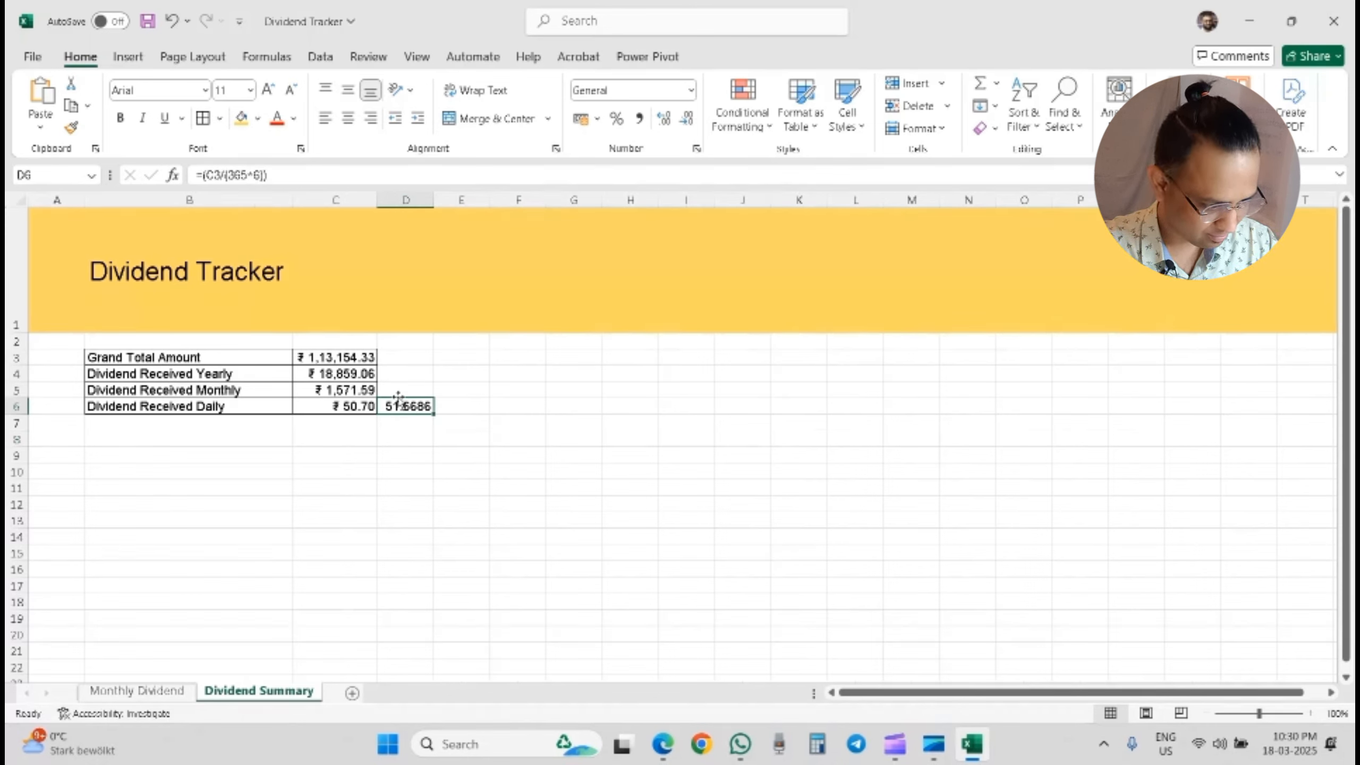
Step: Clear the extra calculation in D6 beside Dividend Received Daily and set the whole summary table's font size to 14
key(Delete)
click(418, 471)
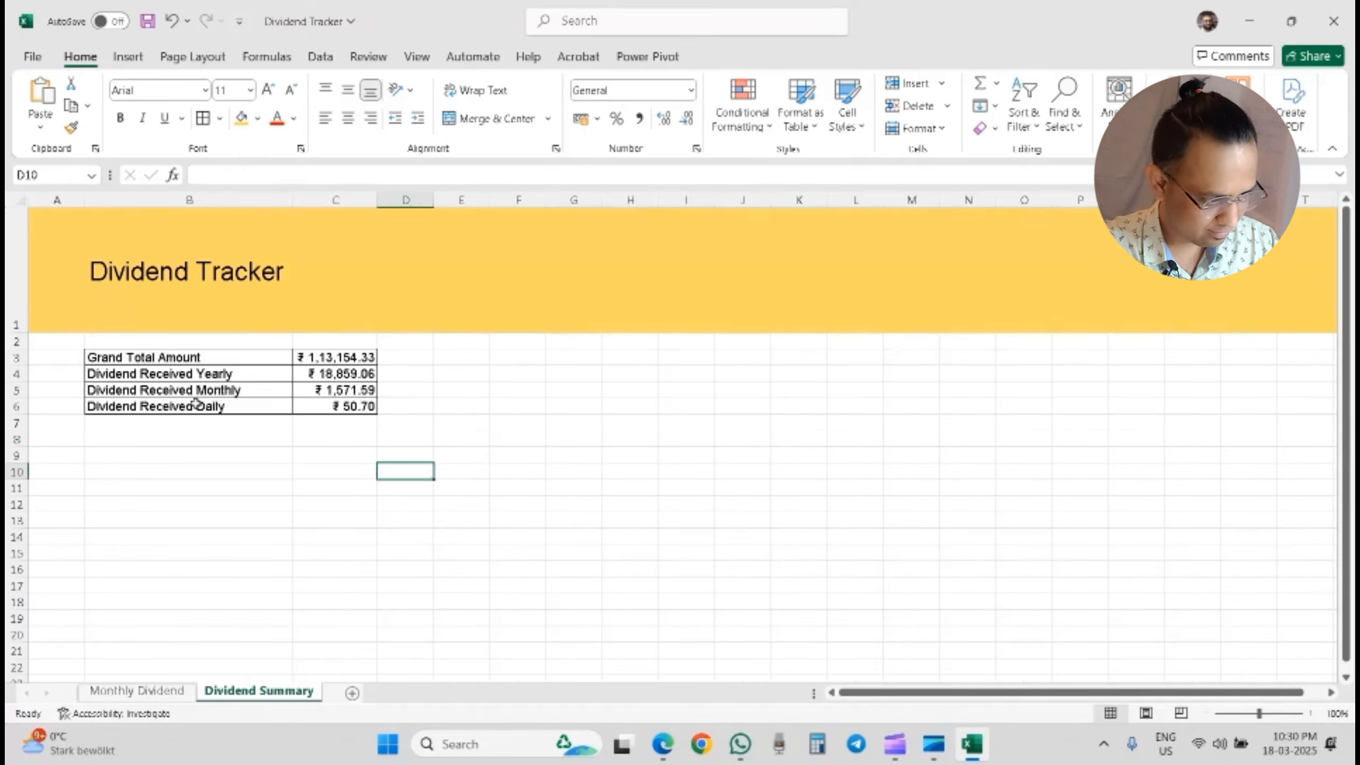
click(229, 387)
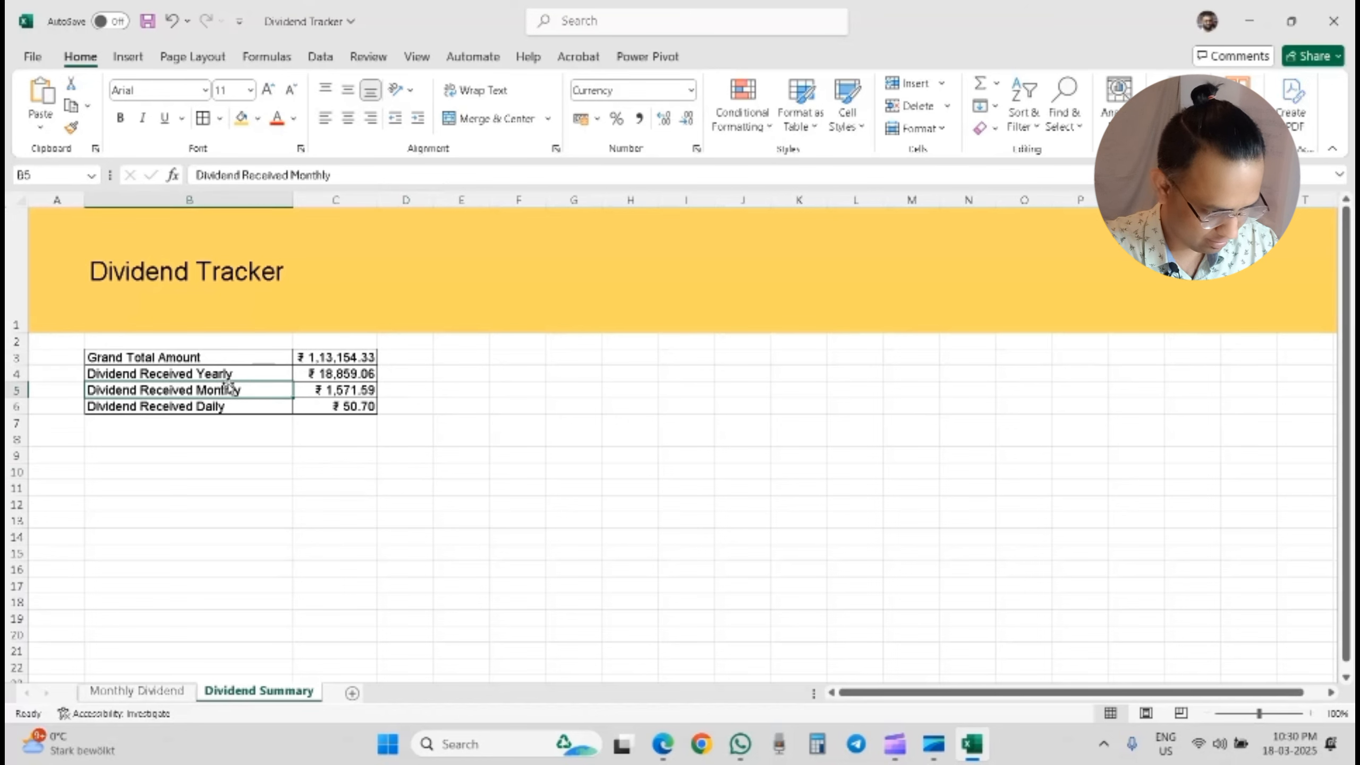
click(220, 361)
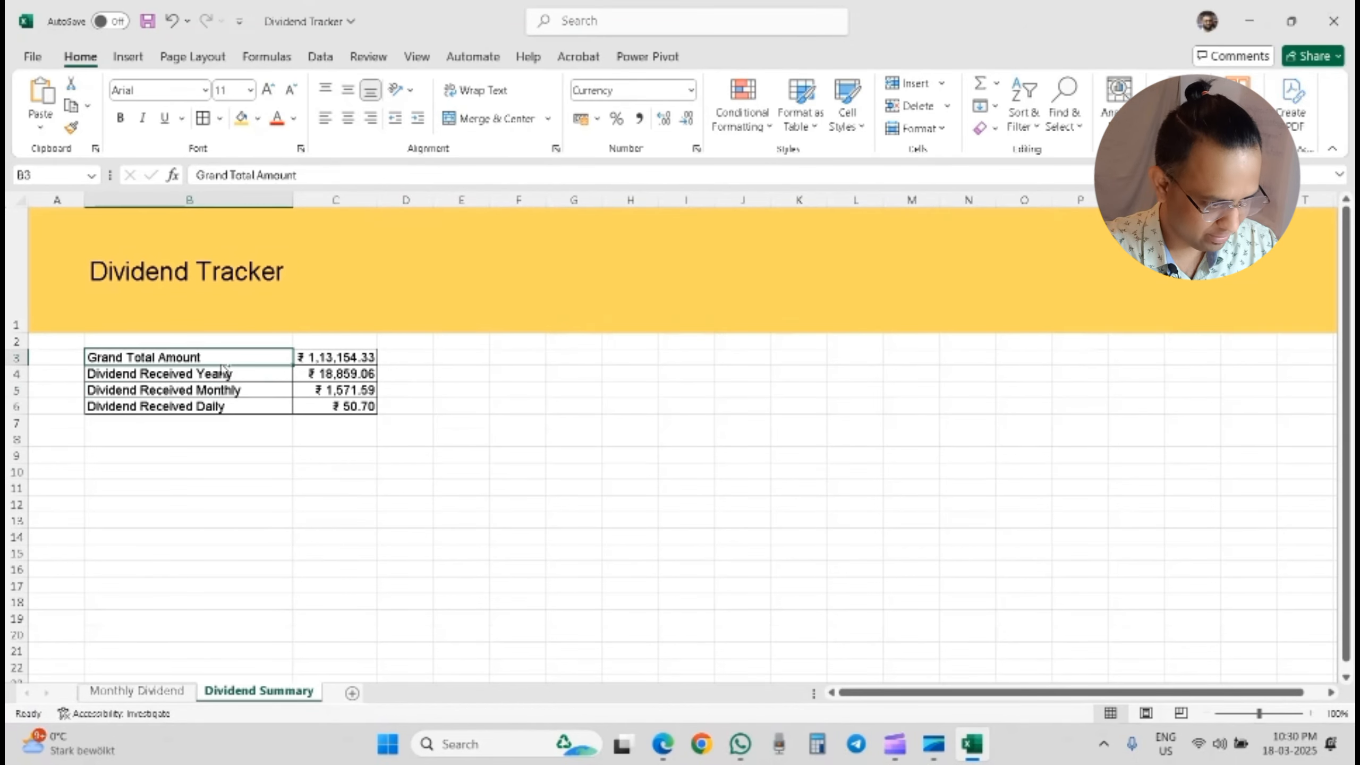
key(ctrl+a)
click(250, 91)
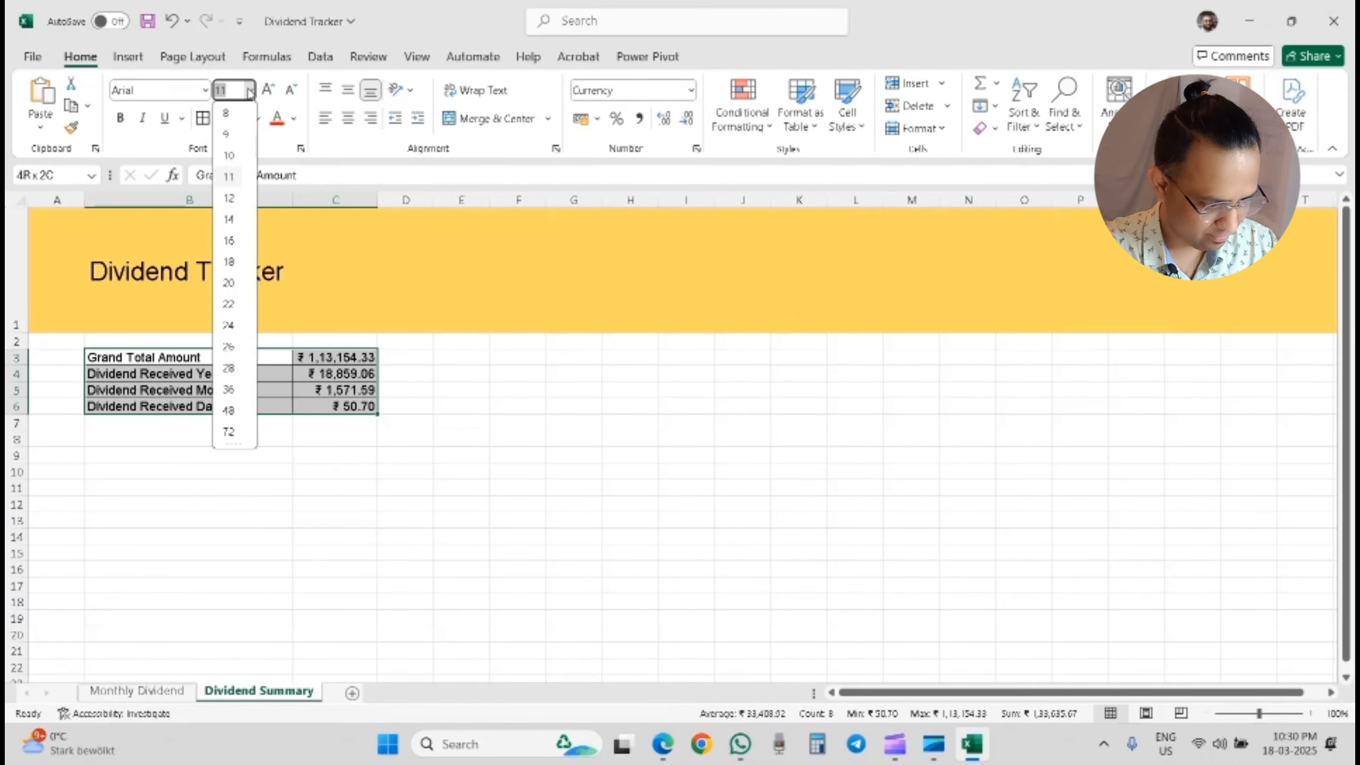
click(229, 219)
click(417, 475)
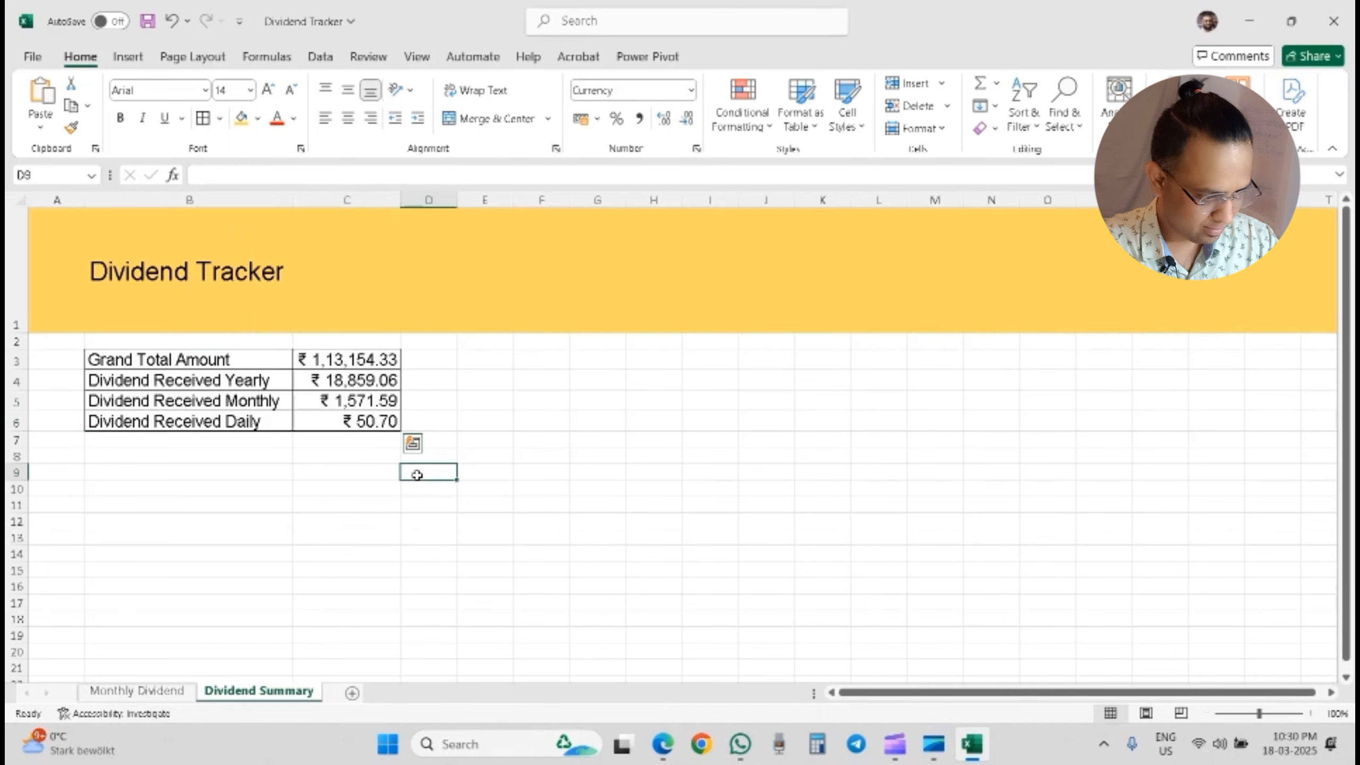
click(197, 355)
key(shift+Right)
key(ctrl+shift+Down)
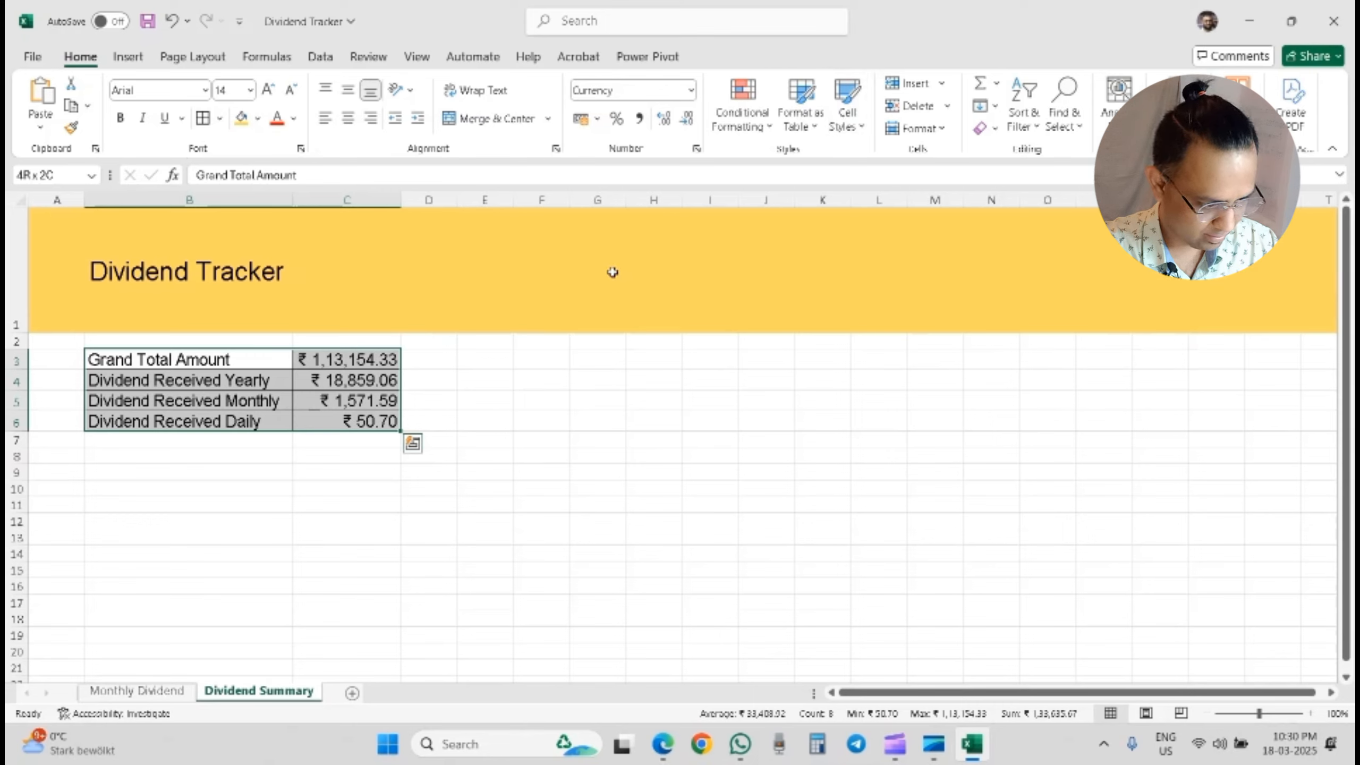
click(310, 426)
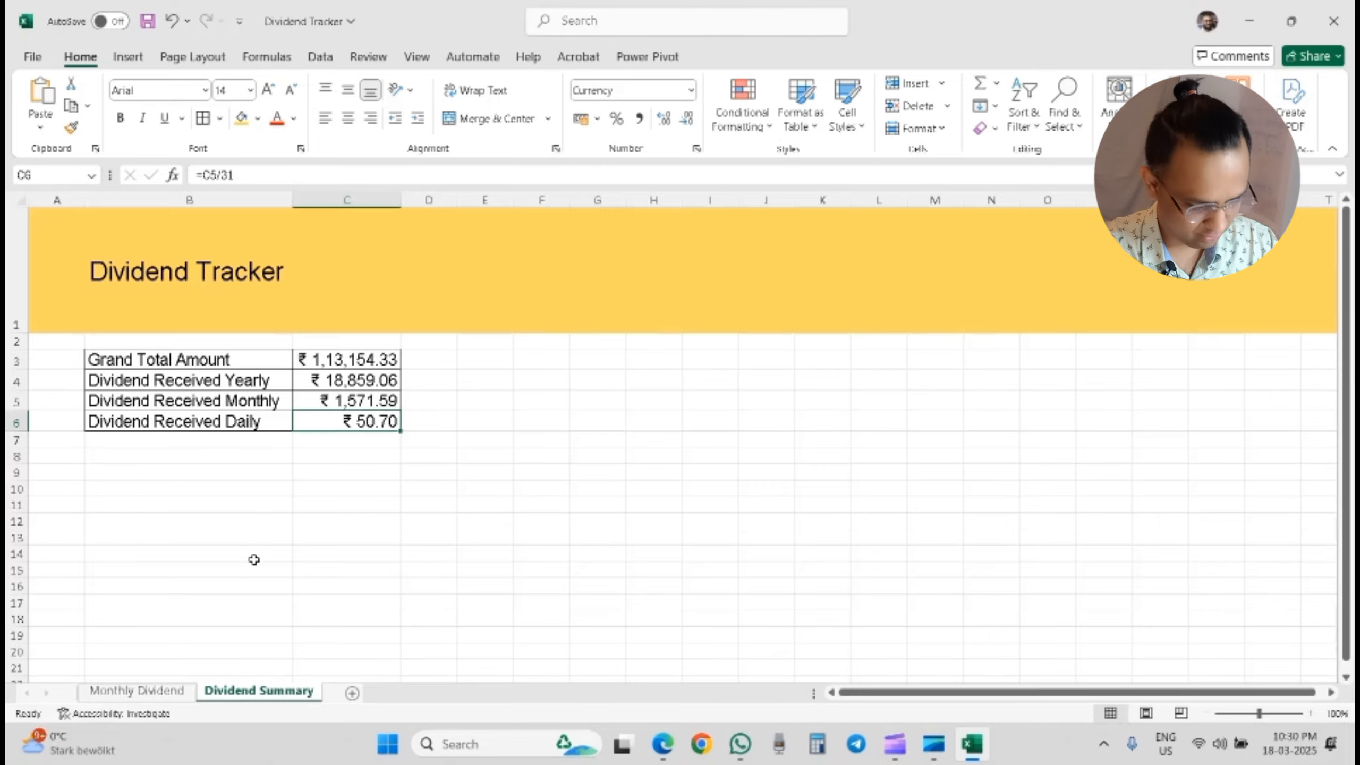
Step: Set the whole monthly dividend table's font size to 14 on the Monthly Dividend sheet and fit column C to its contents
click(160, 695)
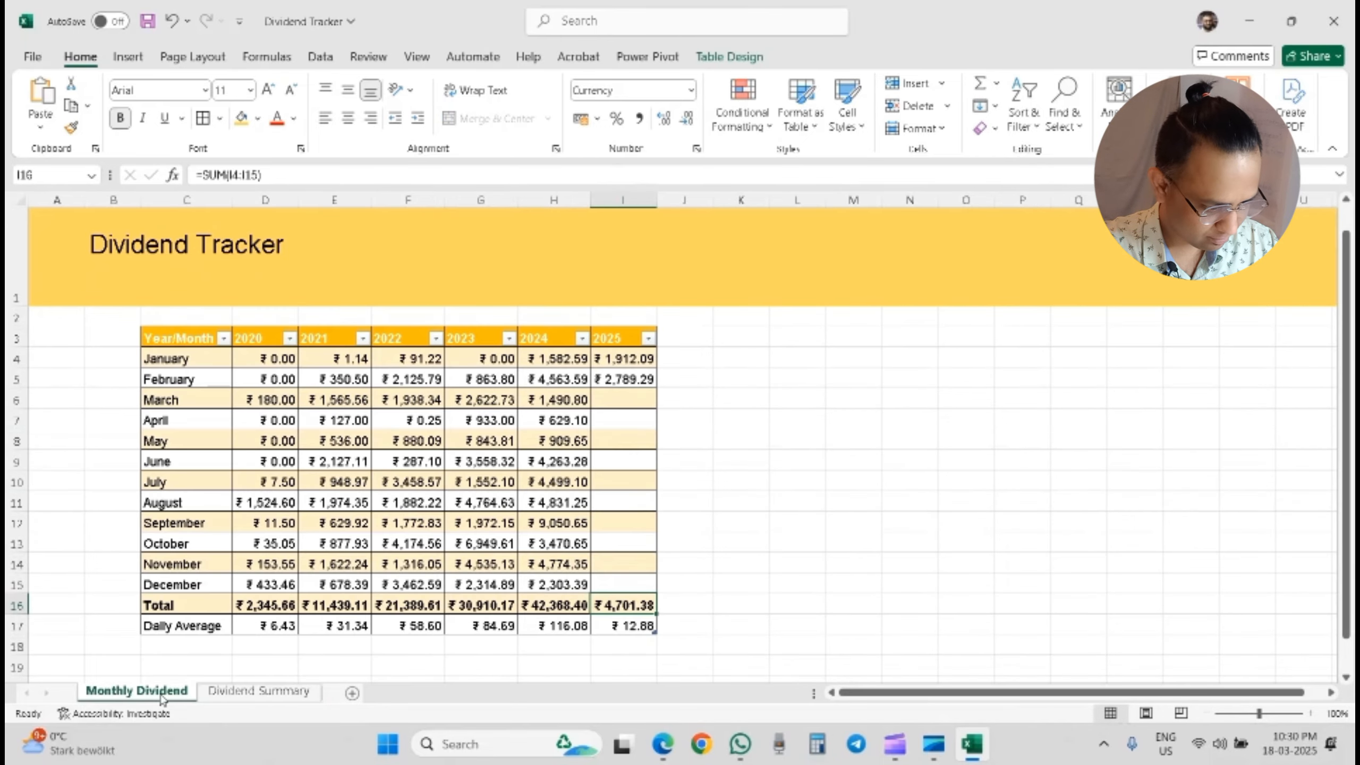
scroll(353, 552, down, 1)
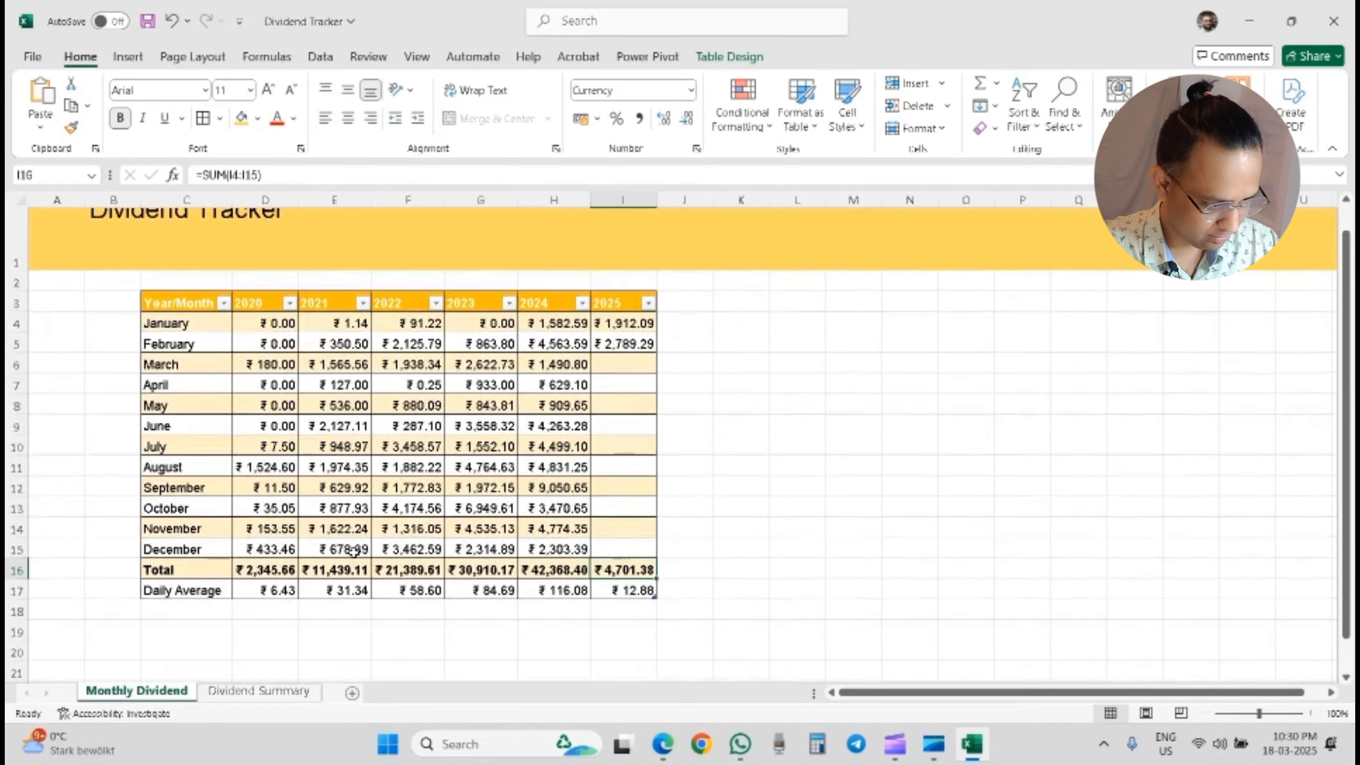
scroll(353, 552, up, 1)
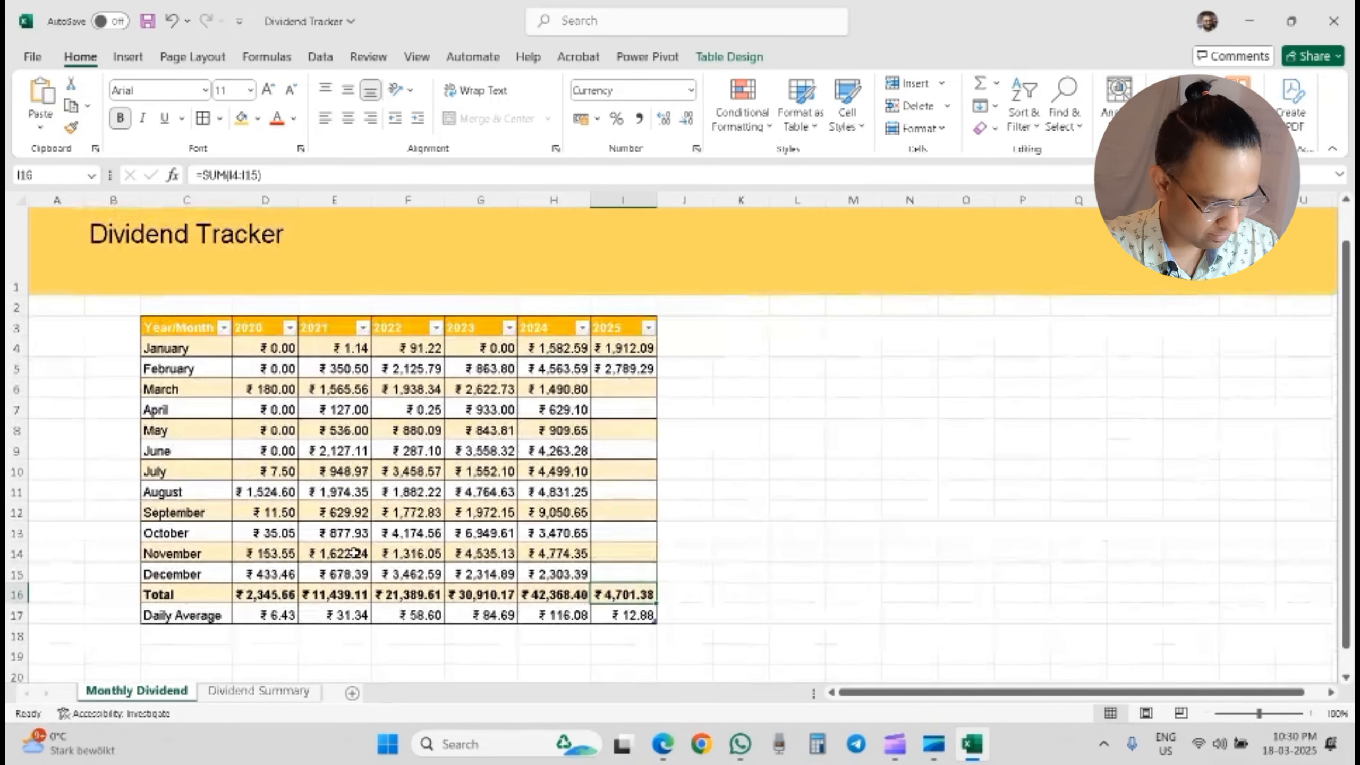
click(202, 325)
key(ctrl+a)
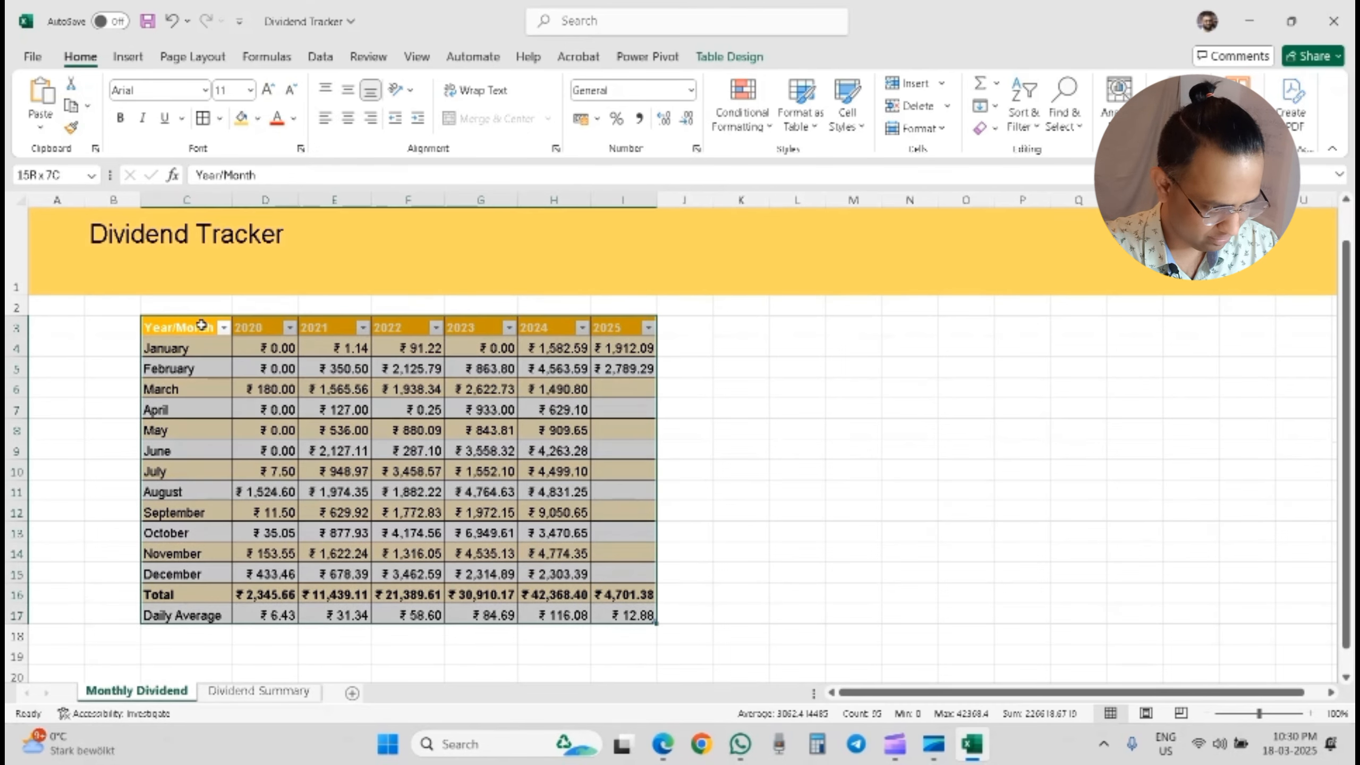
click(249, 91)
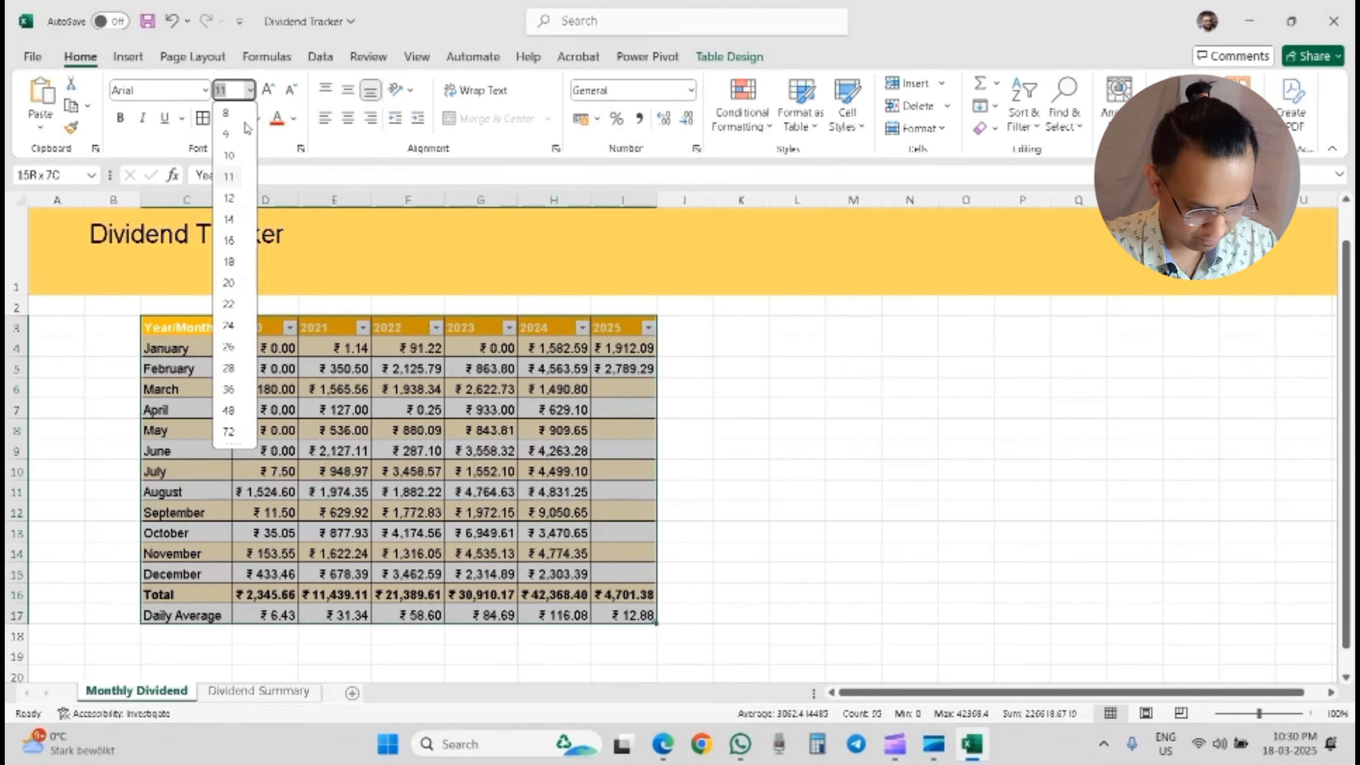
click(227, 219)
click(832, 456)
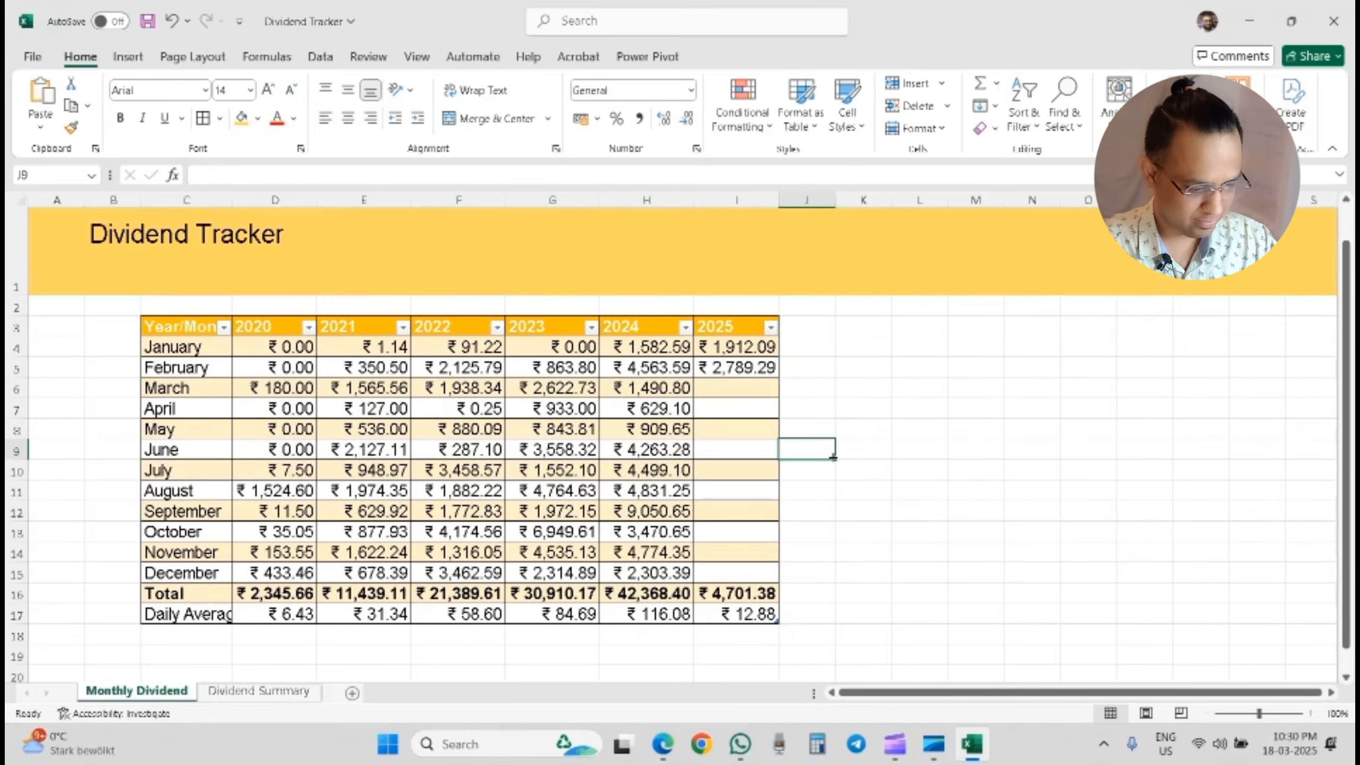
scroll(832, 456, up, 1)
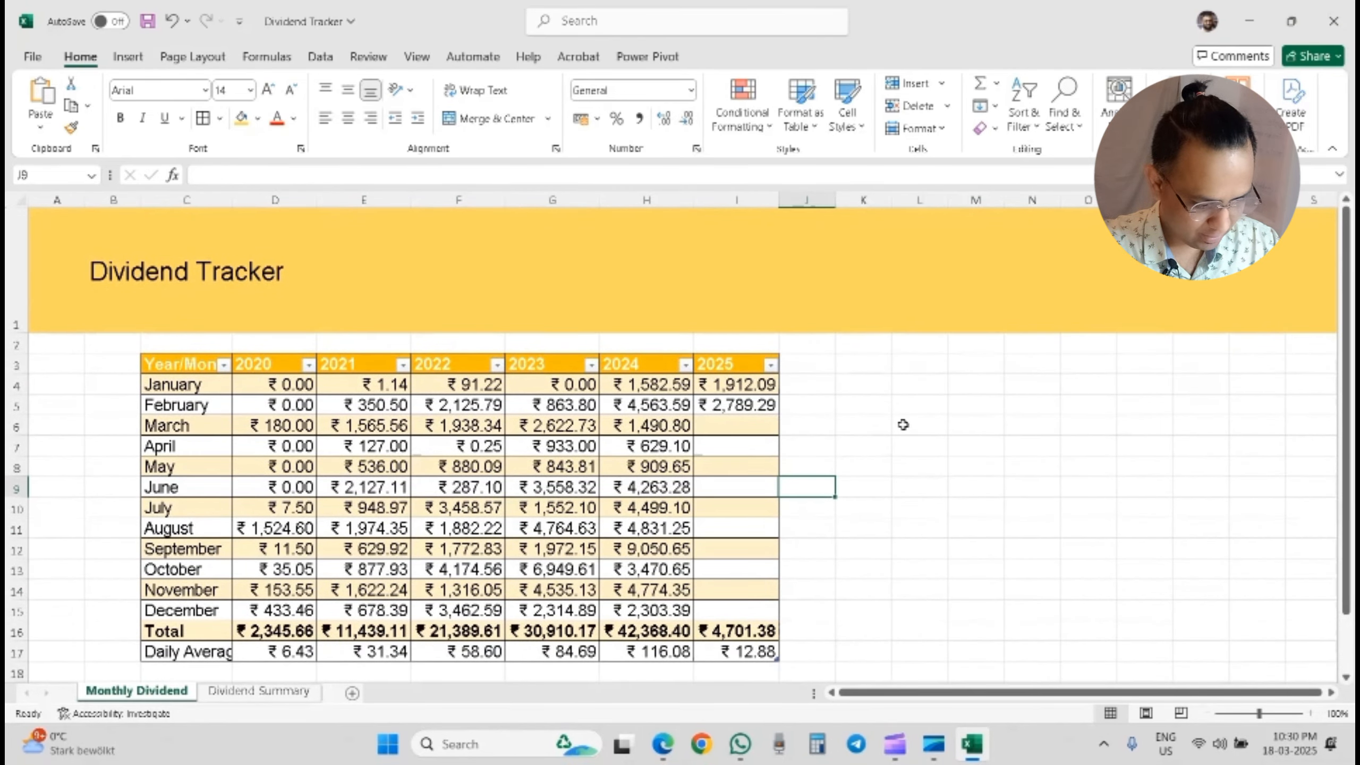
scroll(903, 424, down, 2)
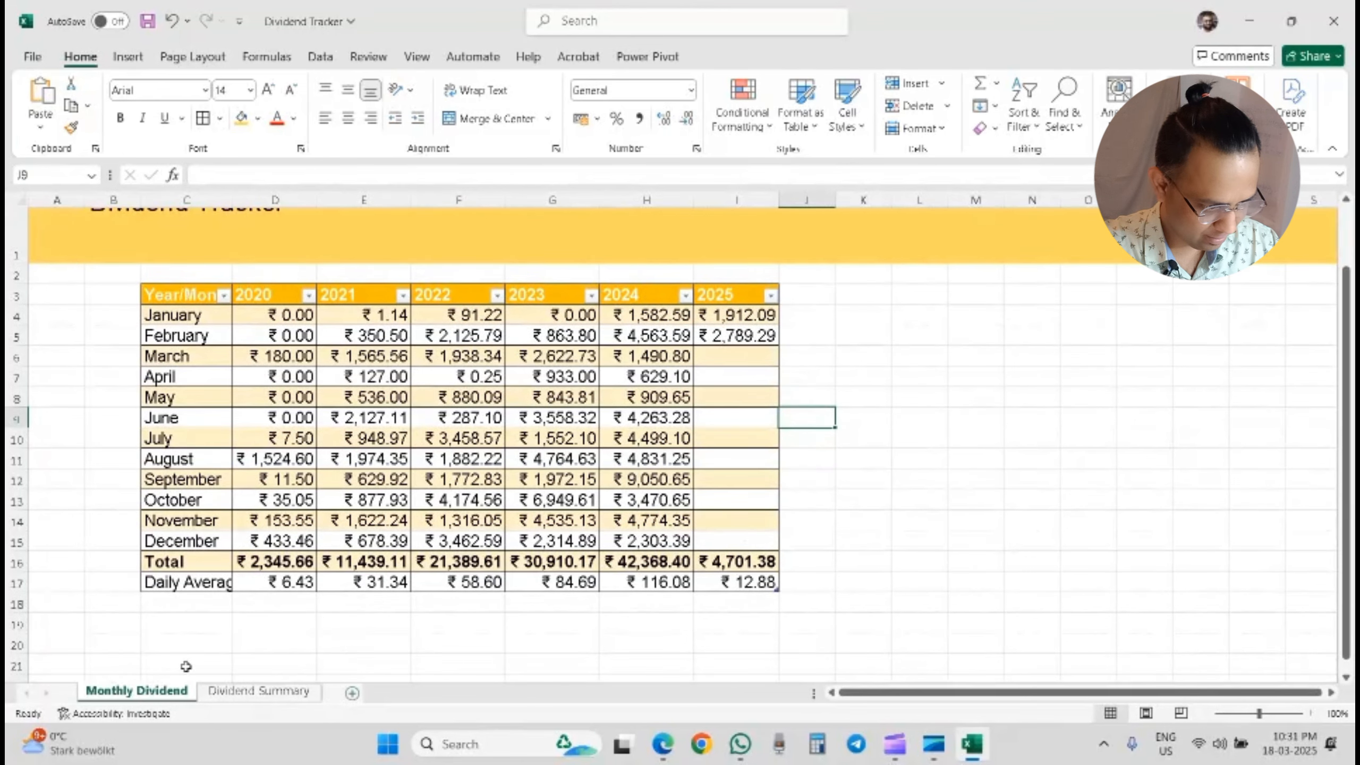
double_click(234, 200)
Step: Add a Minimum Amount row label in C18 below Daily Average
click(204, 605)
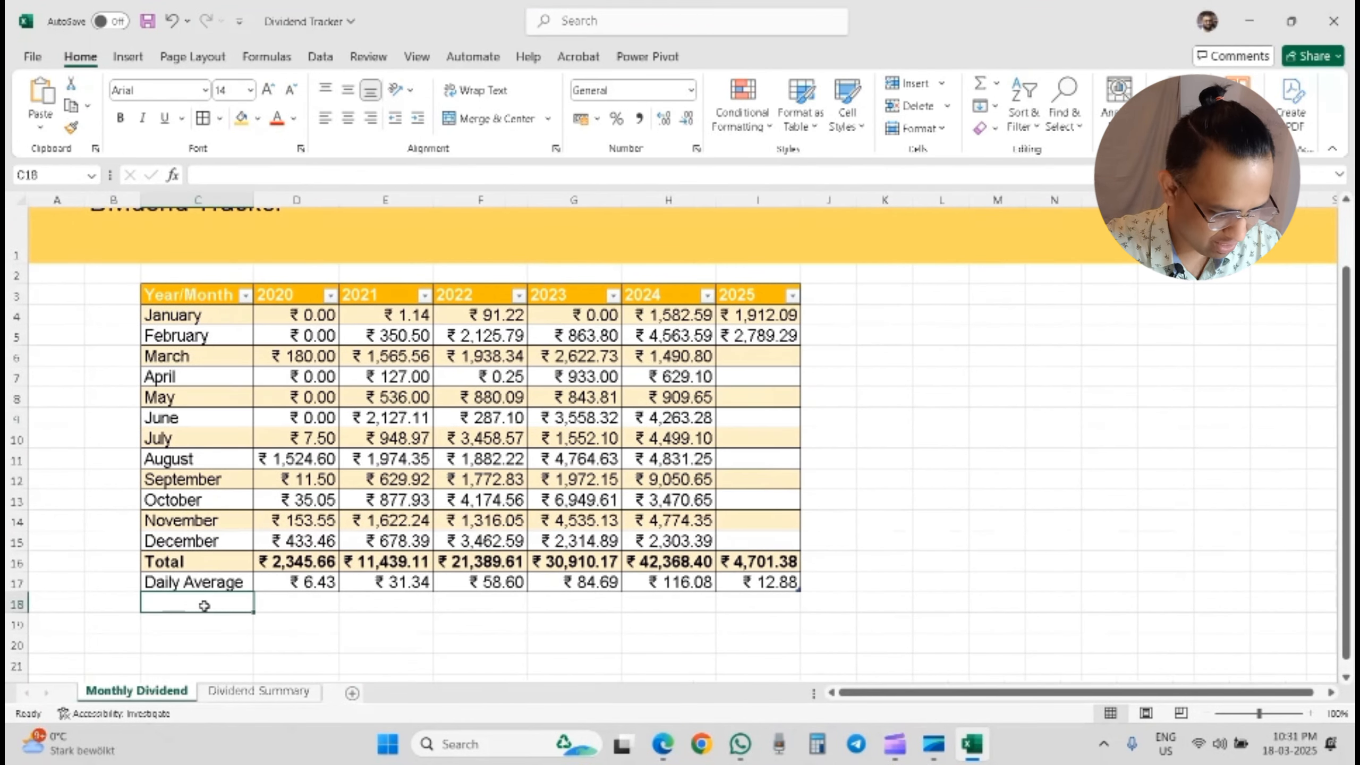
text(Mini)
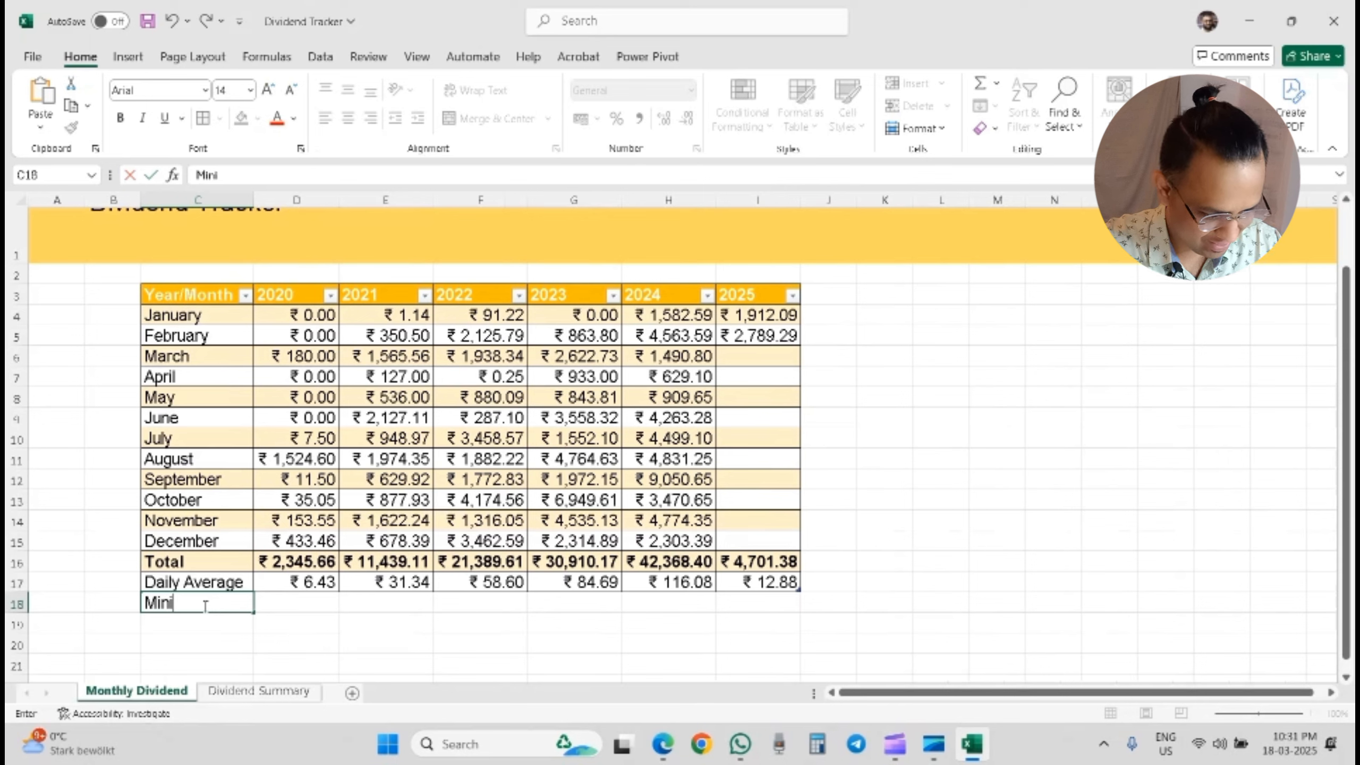
text(mum)
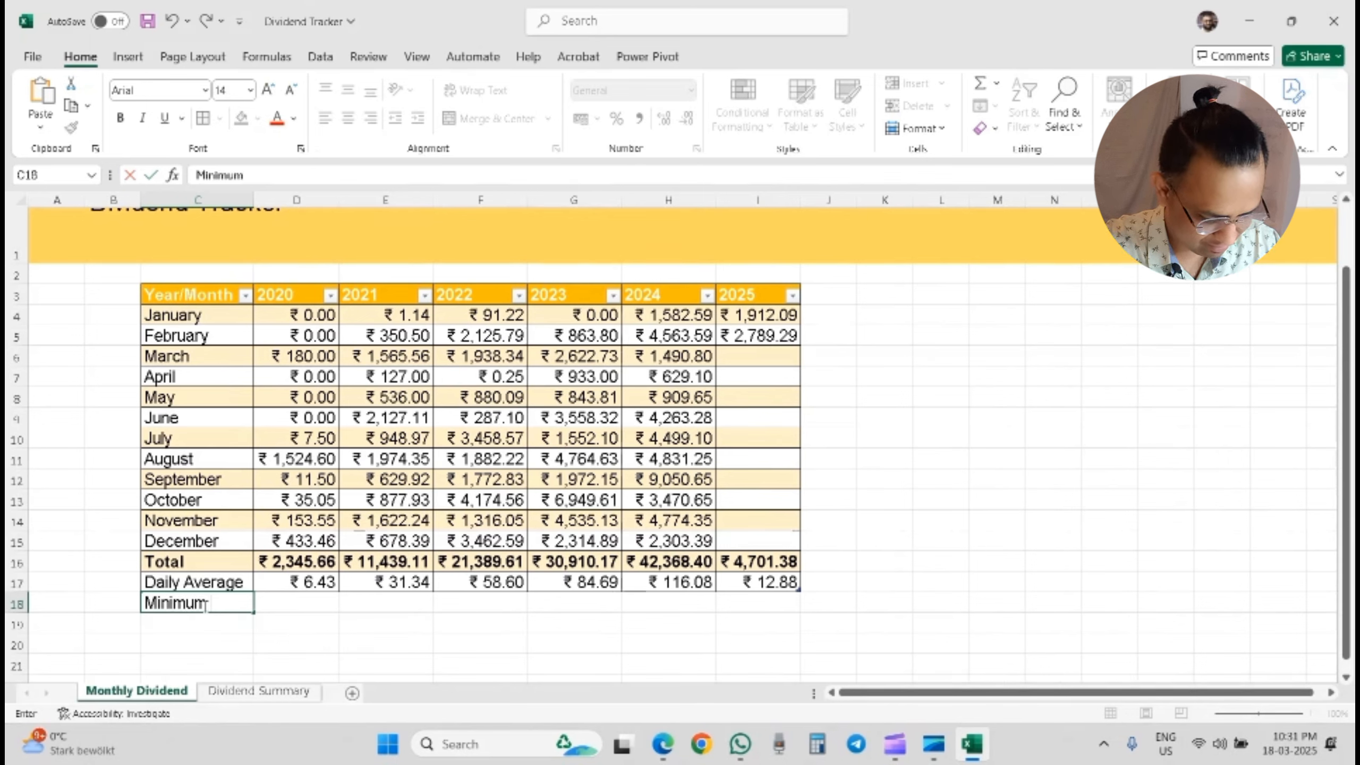
text( A)
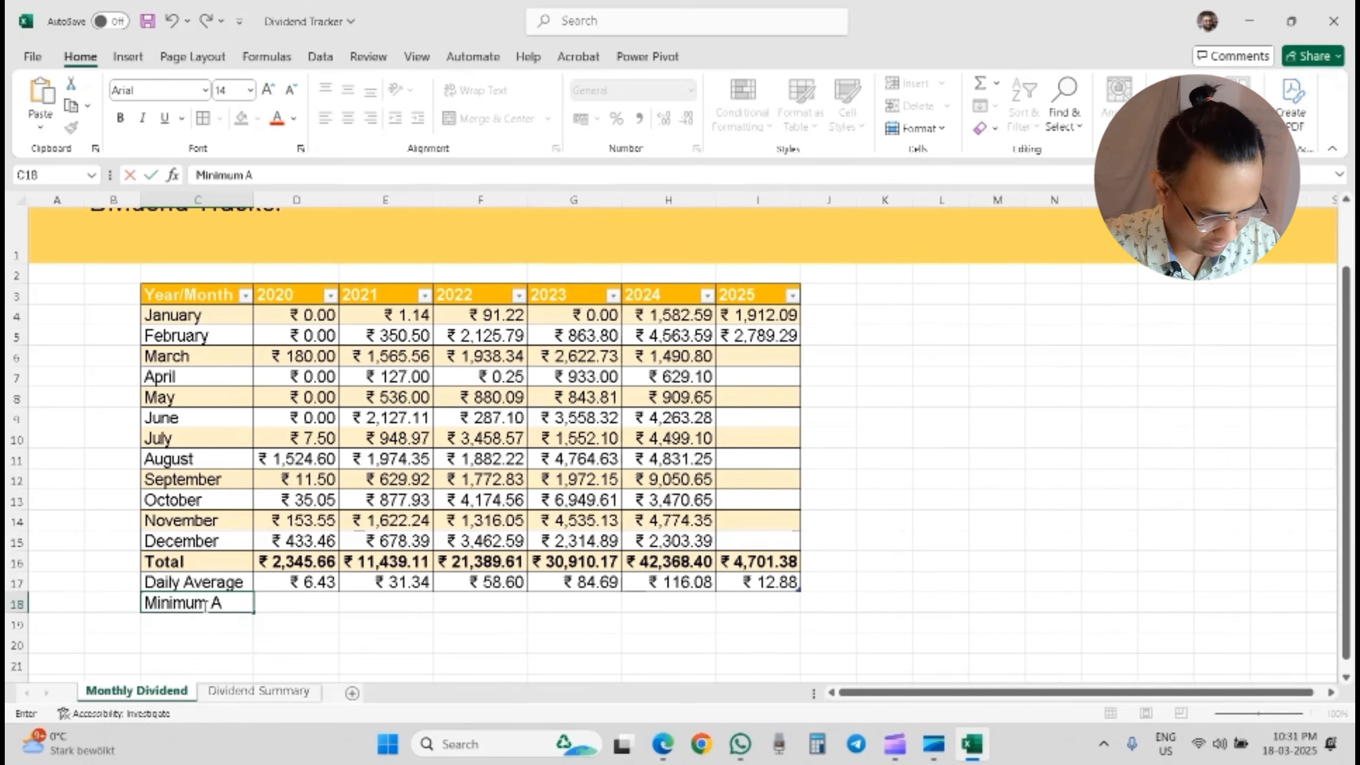
text(mount)
key(Return)
Step: Add a Maximum Amount row label in C19 and widen column C to fit the new labels
text(M)
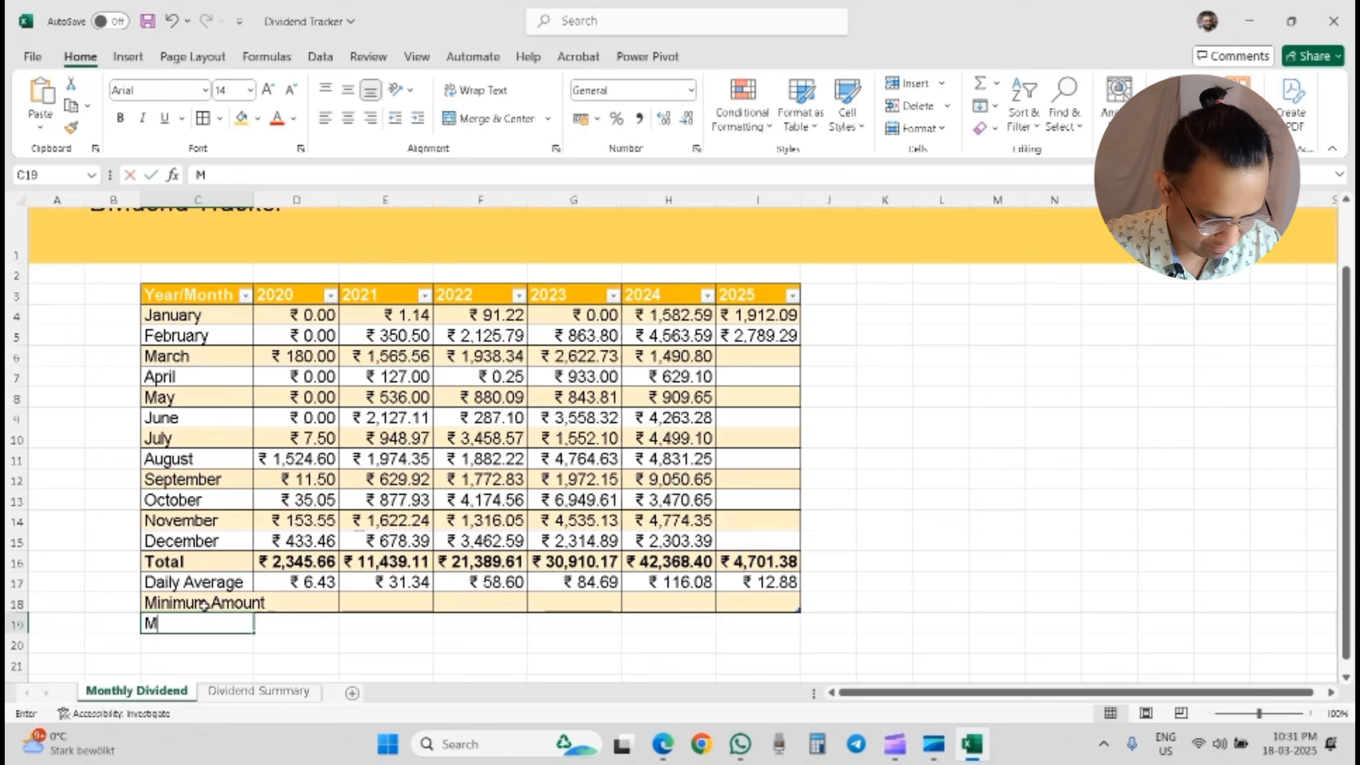
text(axi)
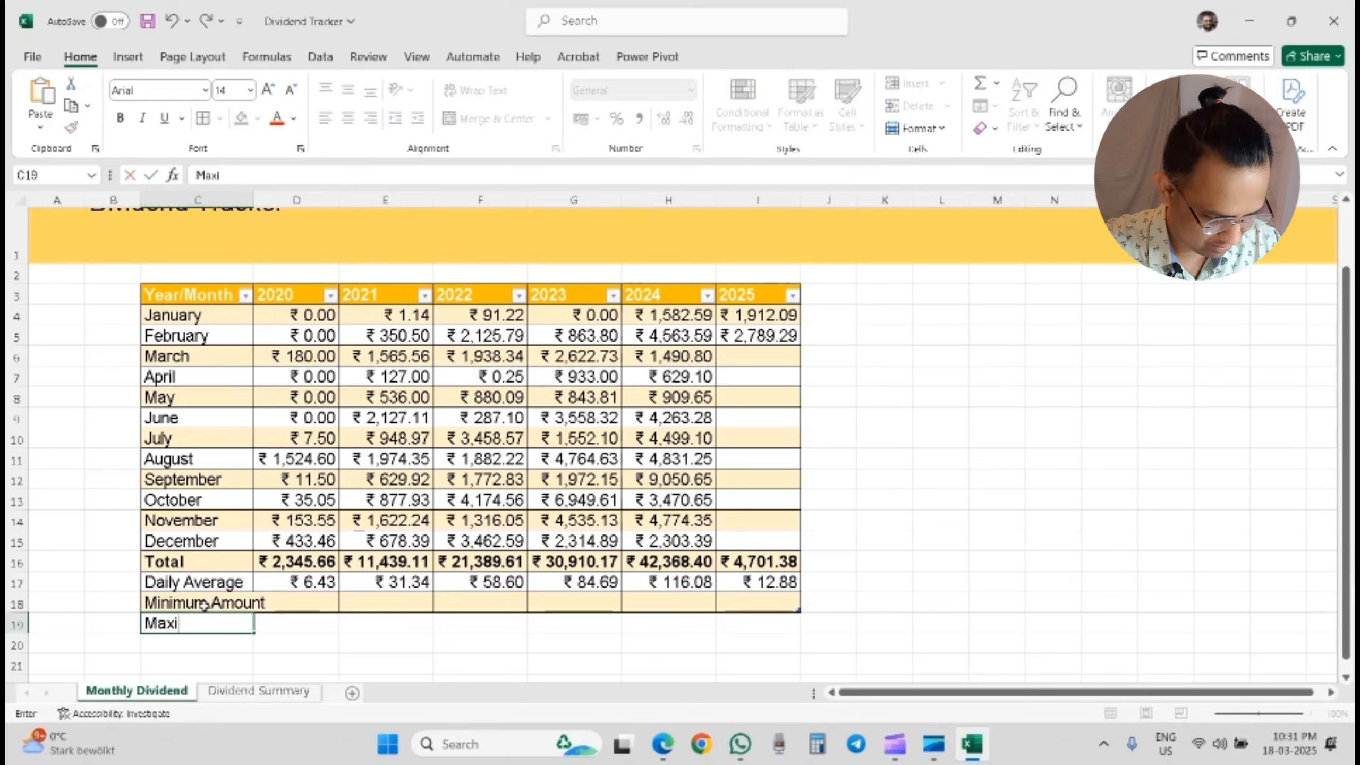
text(mum AM)
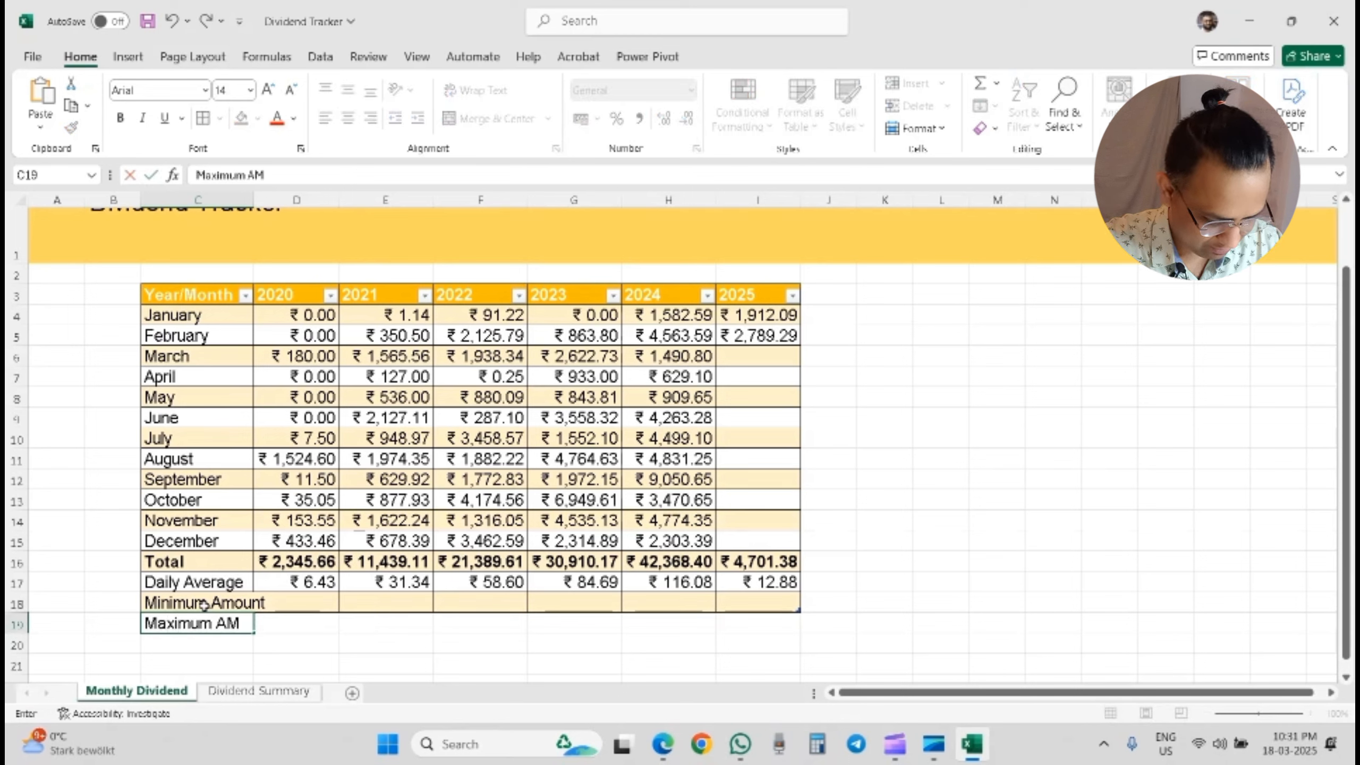
key(BackSpace)
text(mount)
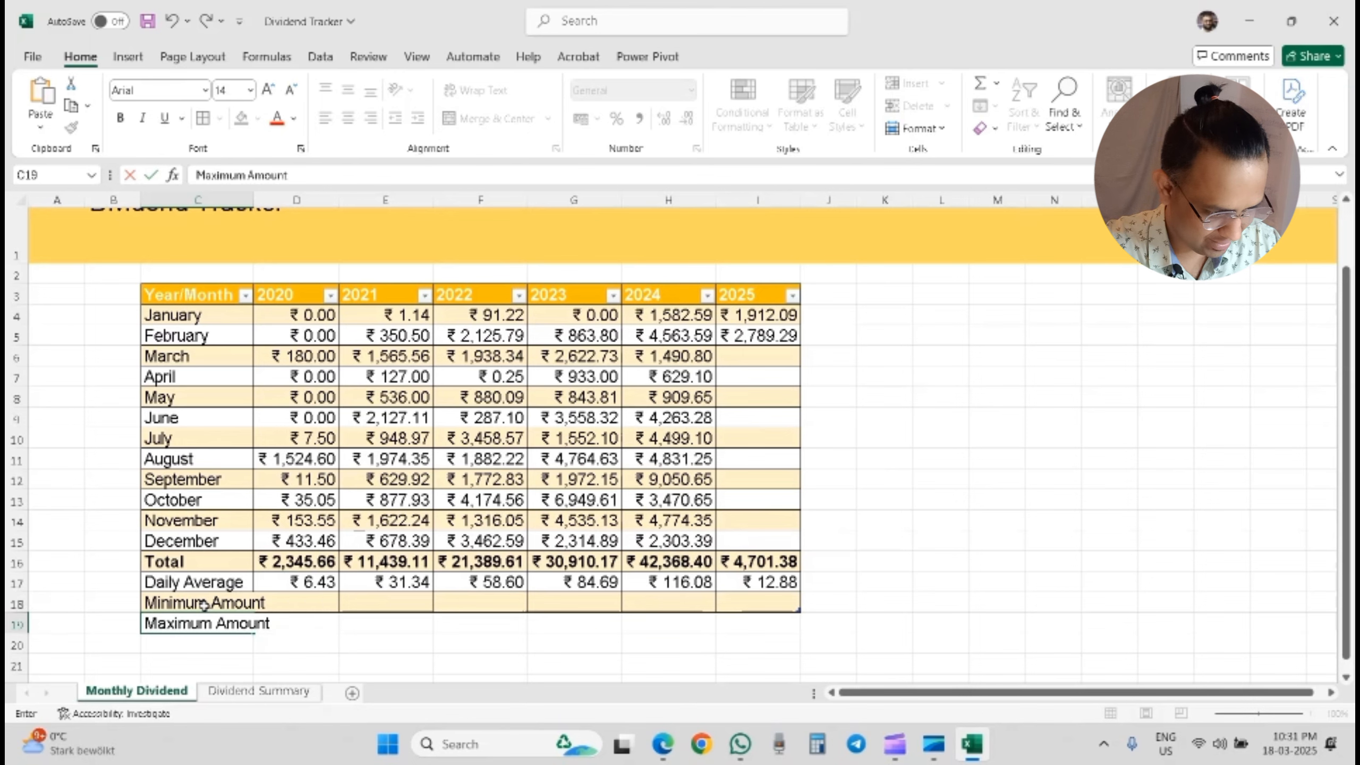
key(Tab)
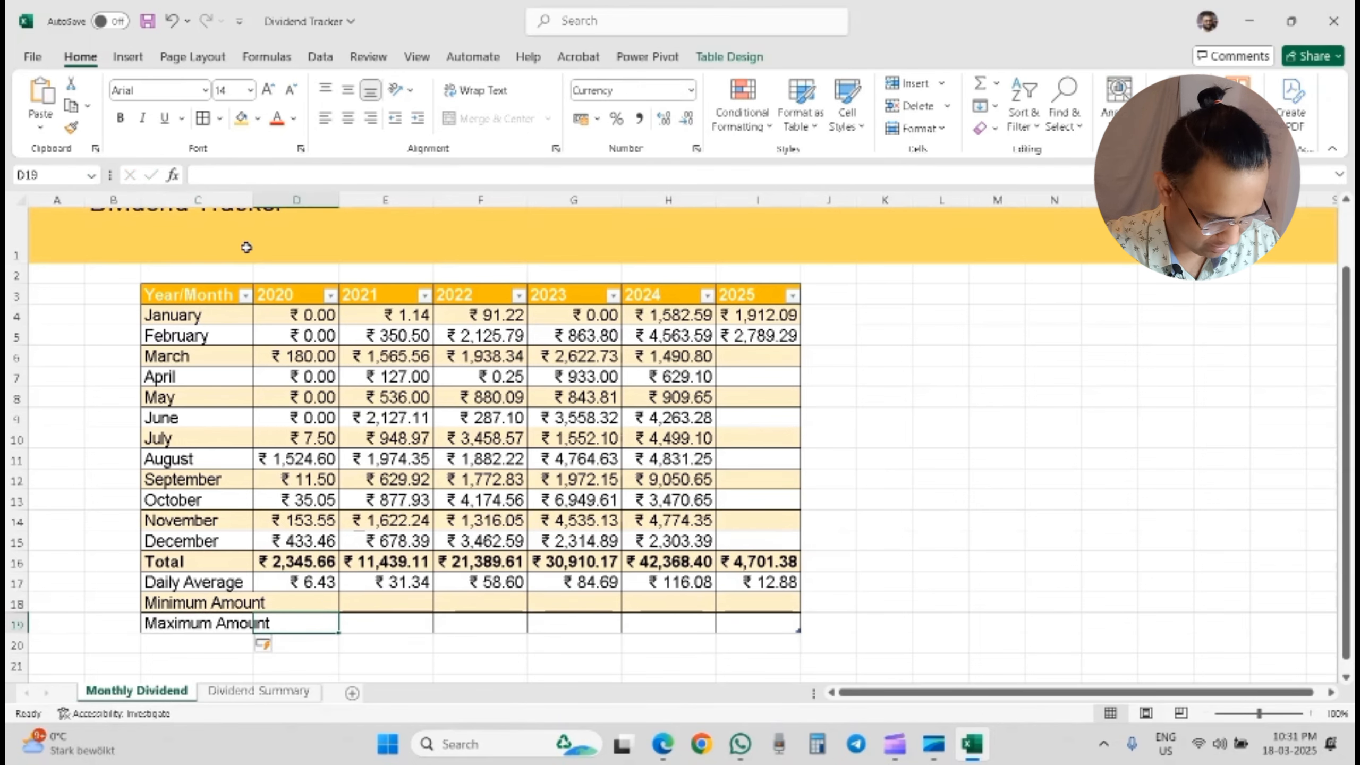
double_click(254, 194)
Step: Calculate the 2020 Minimum Amount in D18 with the formula =MIN(D4:D15)
click(319, 607)
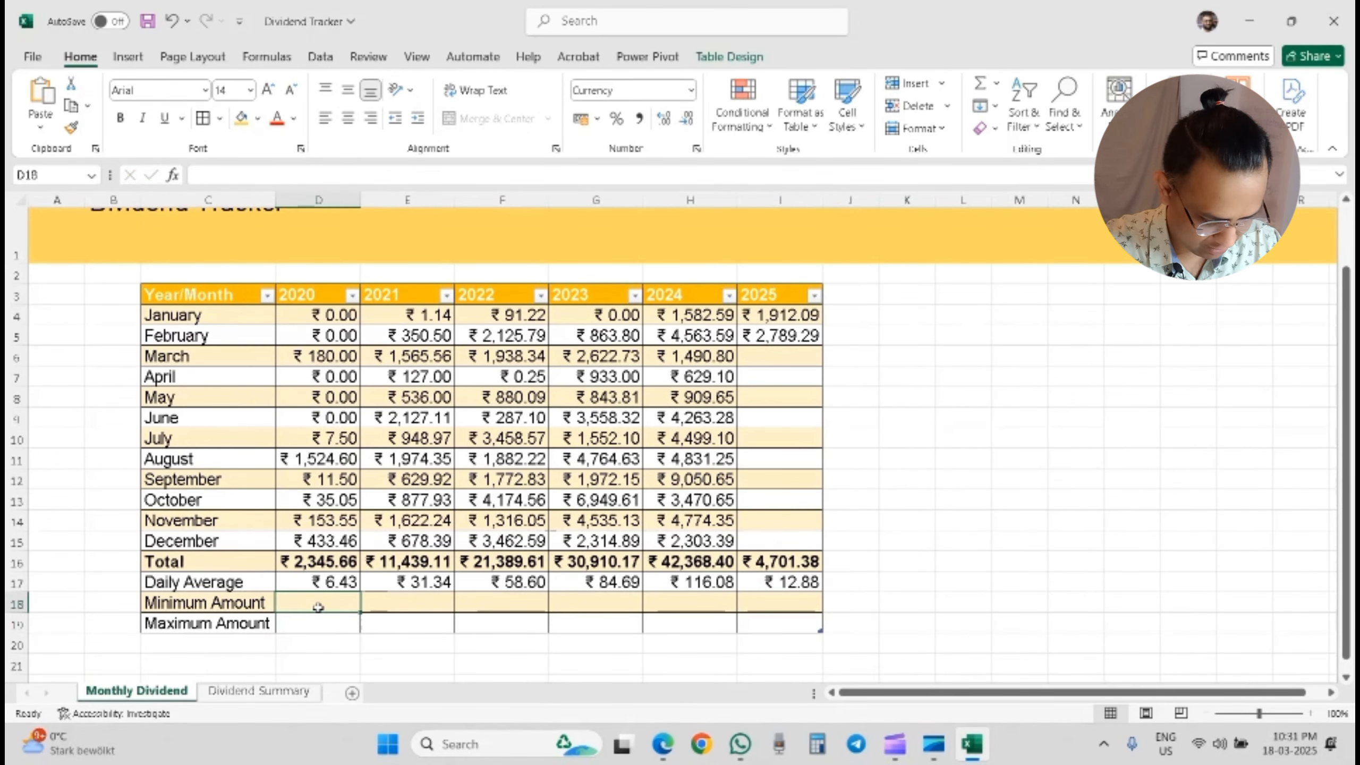
text(=min)
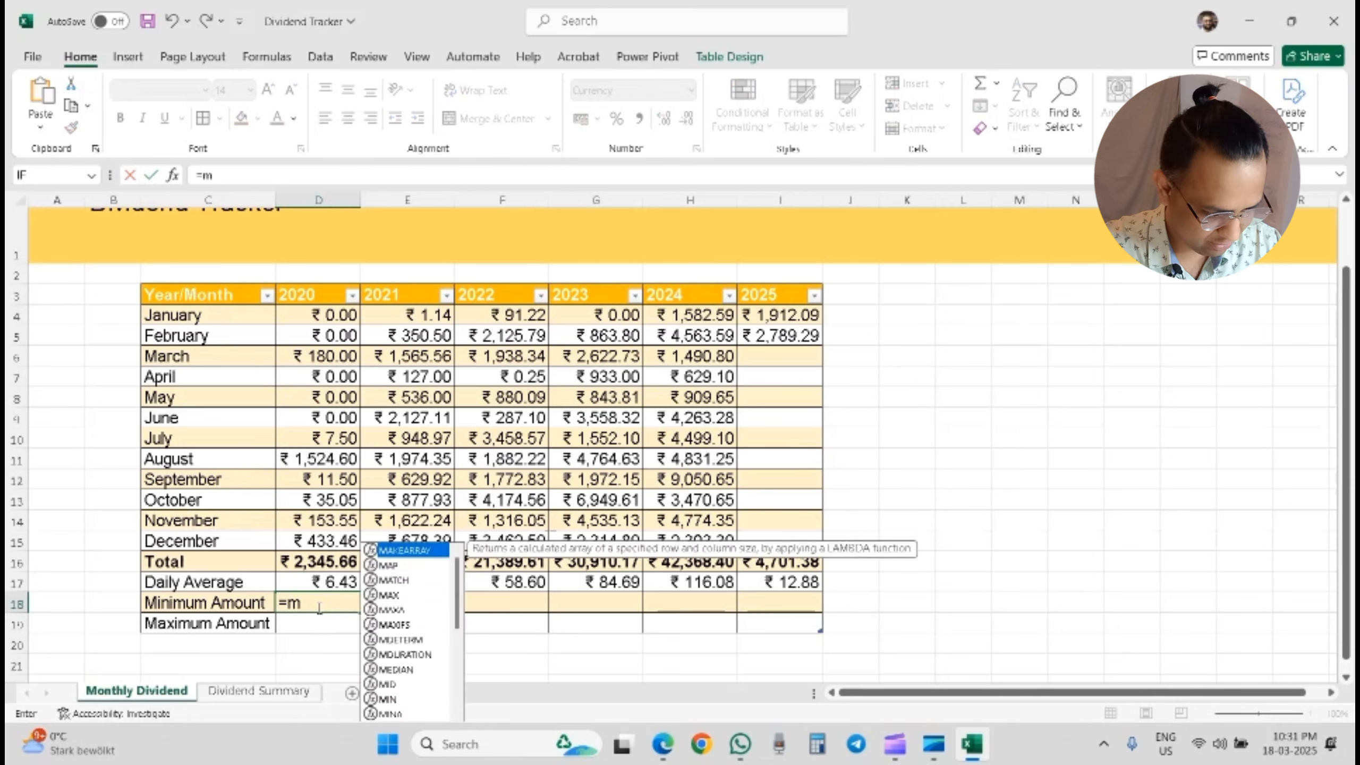
key(Tab)
key(Up)
key(Up)
key(Up)
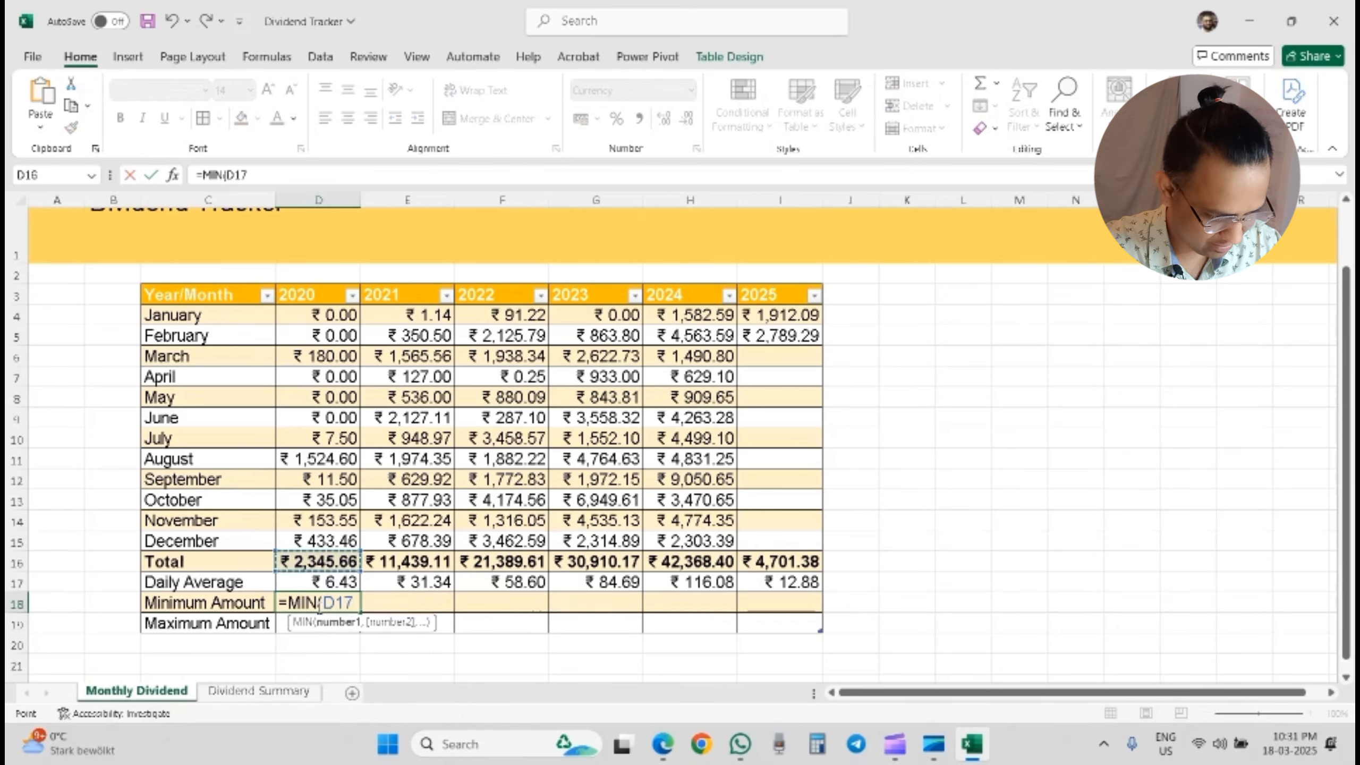
key(ctrl+shift+Up)
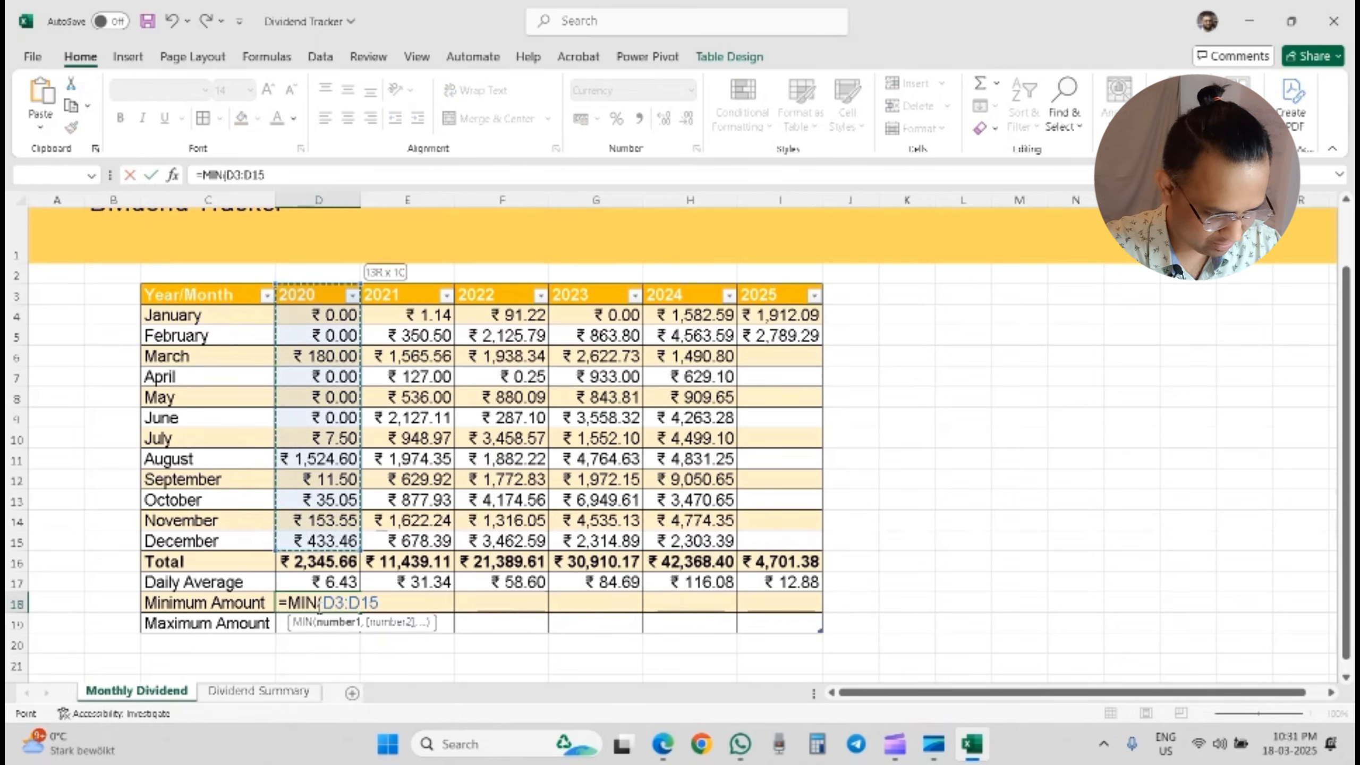
key(shift+Down)
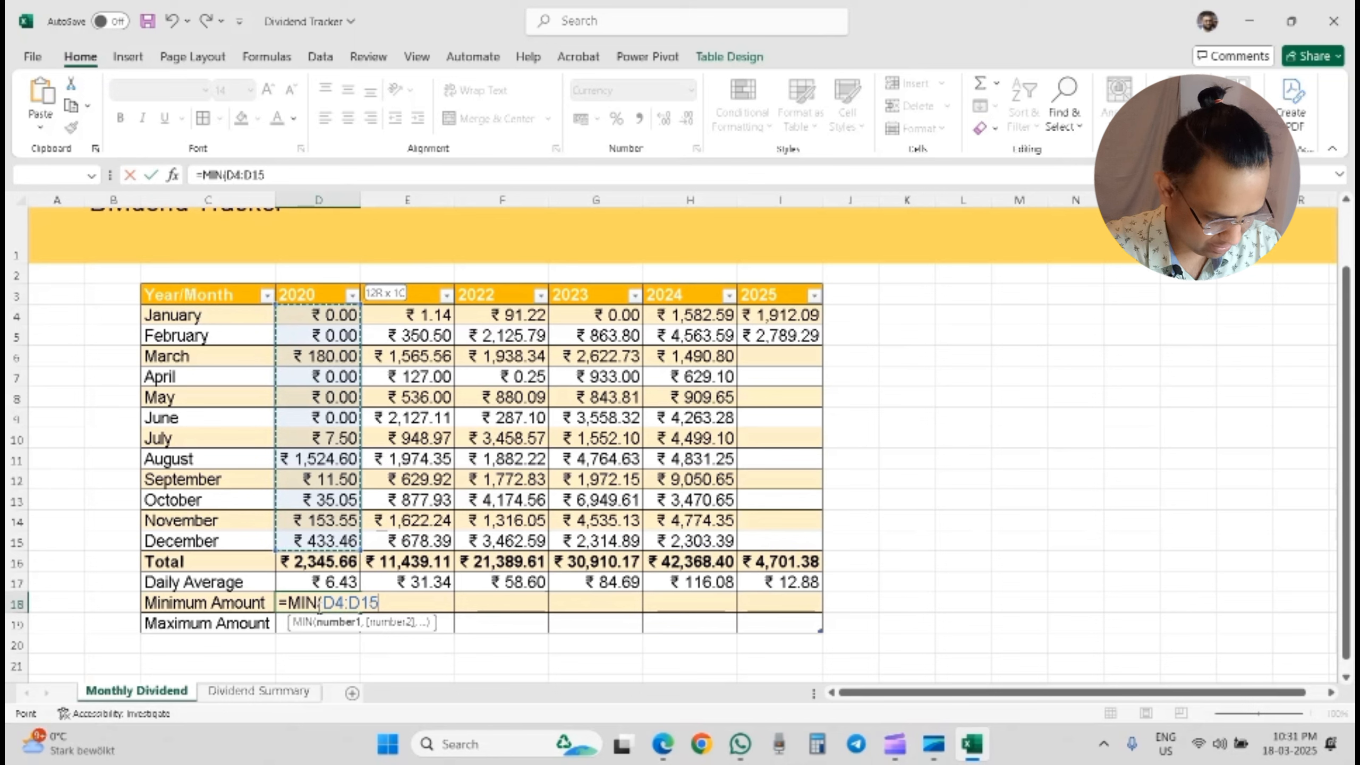
key(Return)
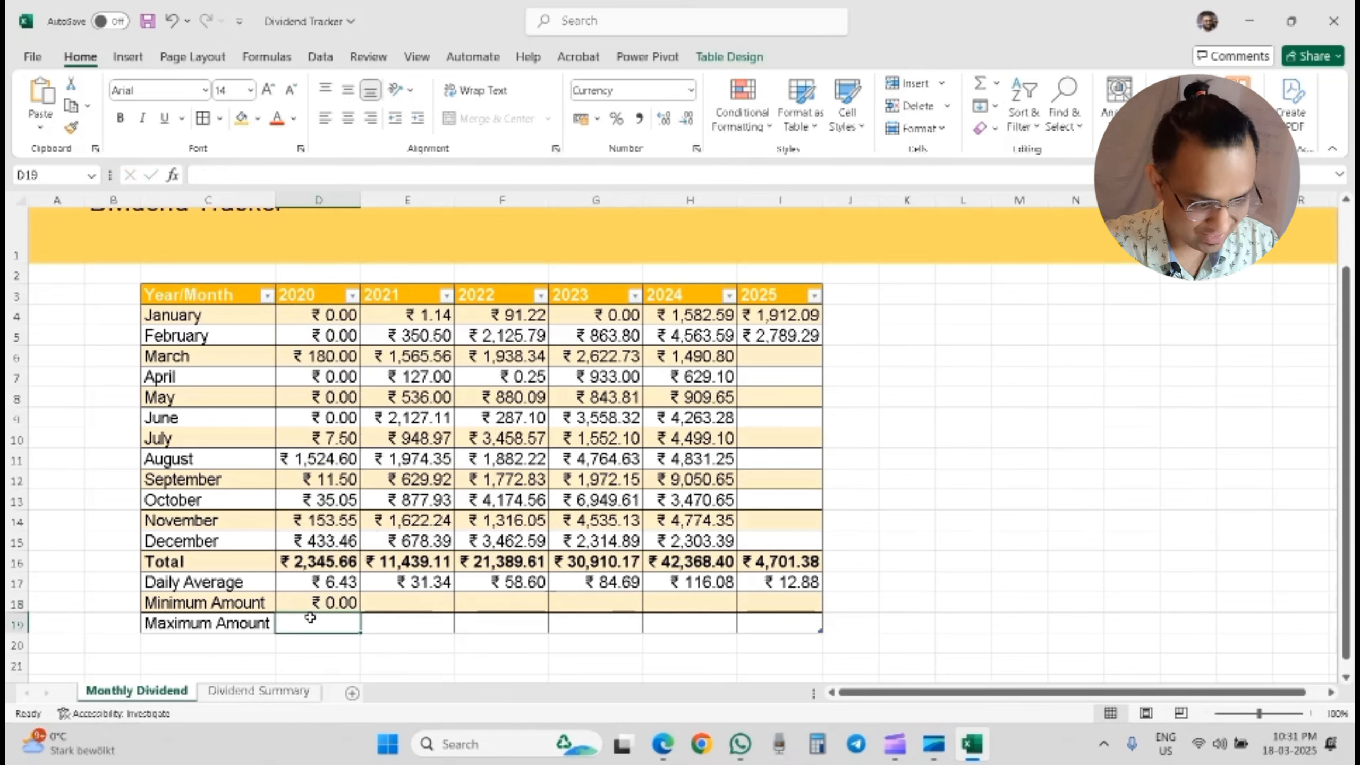
Step: Calculate the 2020 Maximum Amount in D19 with the formula =MAX(D4:D15)
text(=)
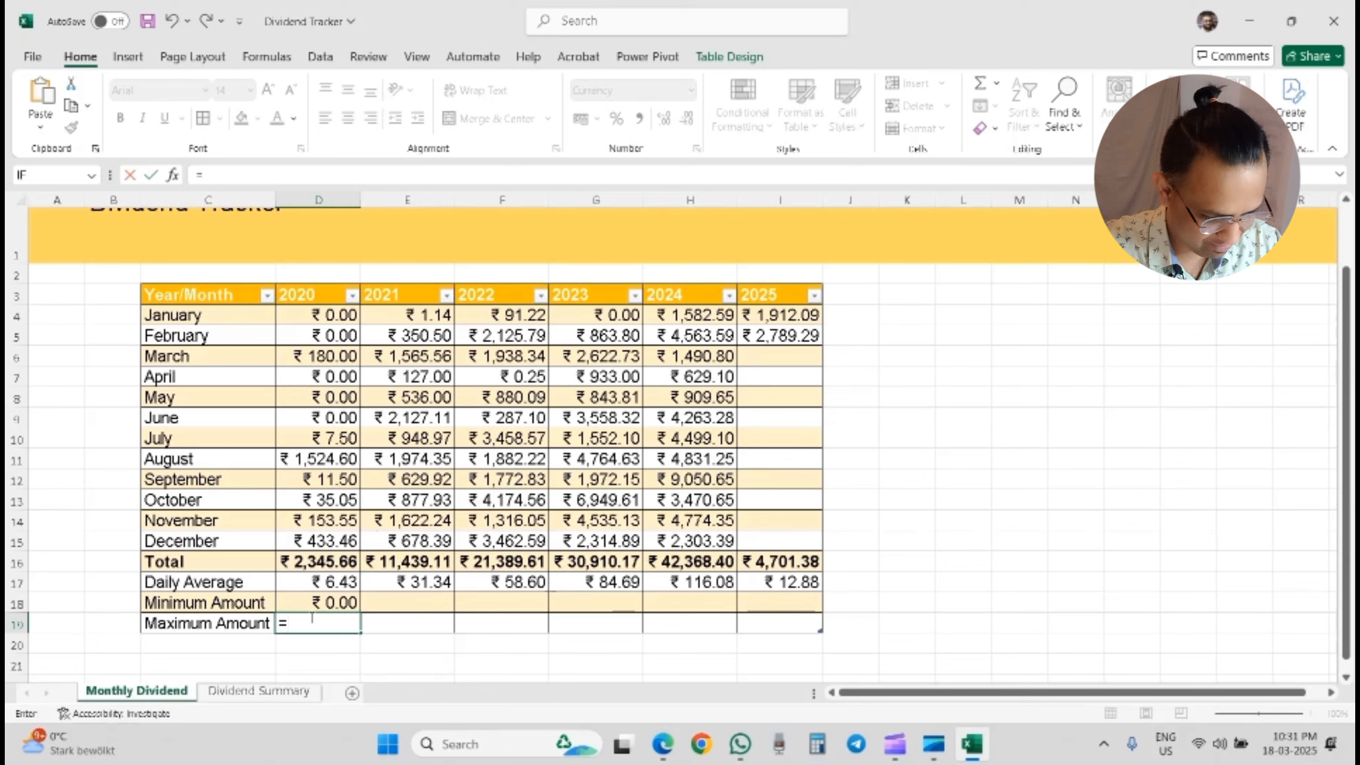
text(max)
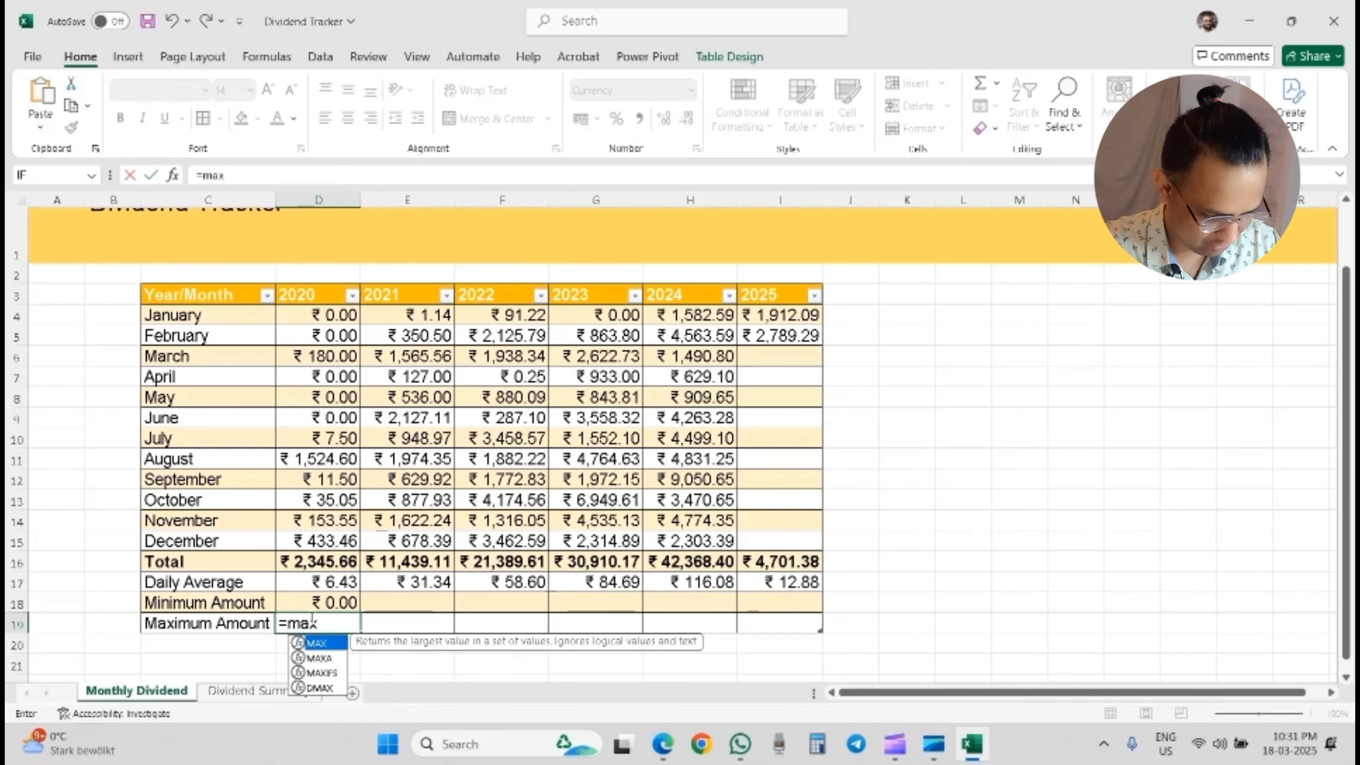
key(Tab)
key(Up)
key(Up)
key(Up)
key(Up)
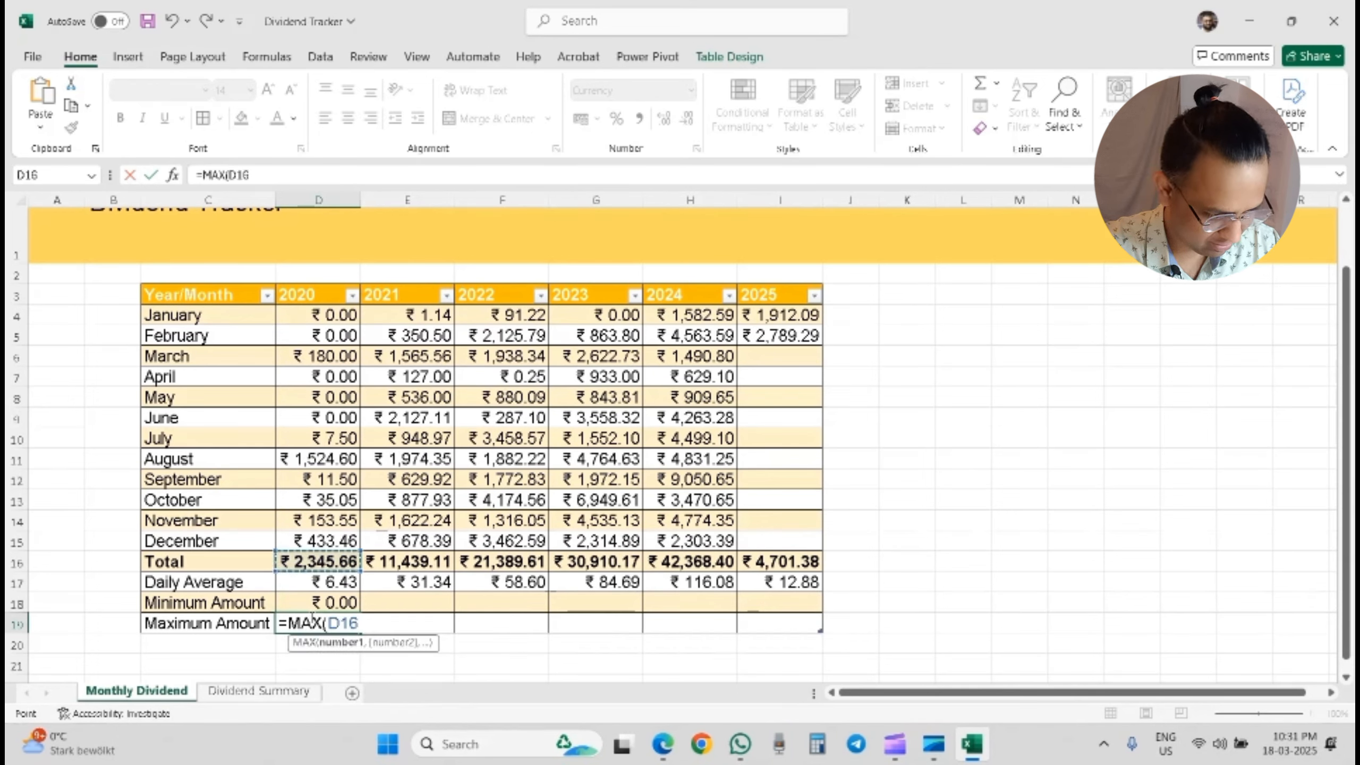
key(ctrl+shift+Up)
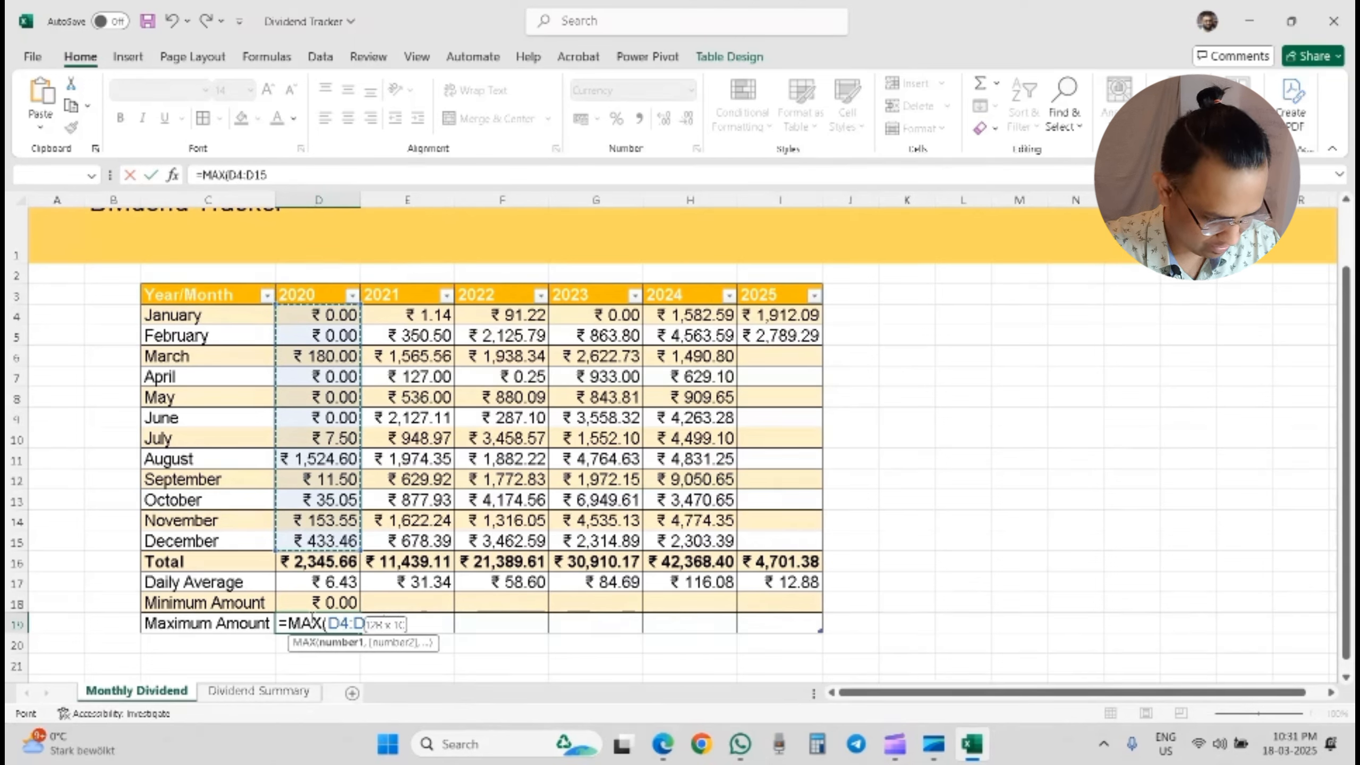
text())
key(Return)
Step: Copy the Minimum Amount and Maximum Amount formulas from the 2020 column across to the 2025 column
click(320, 602)
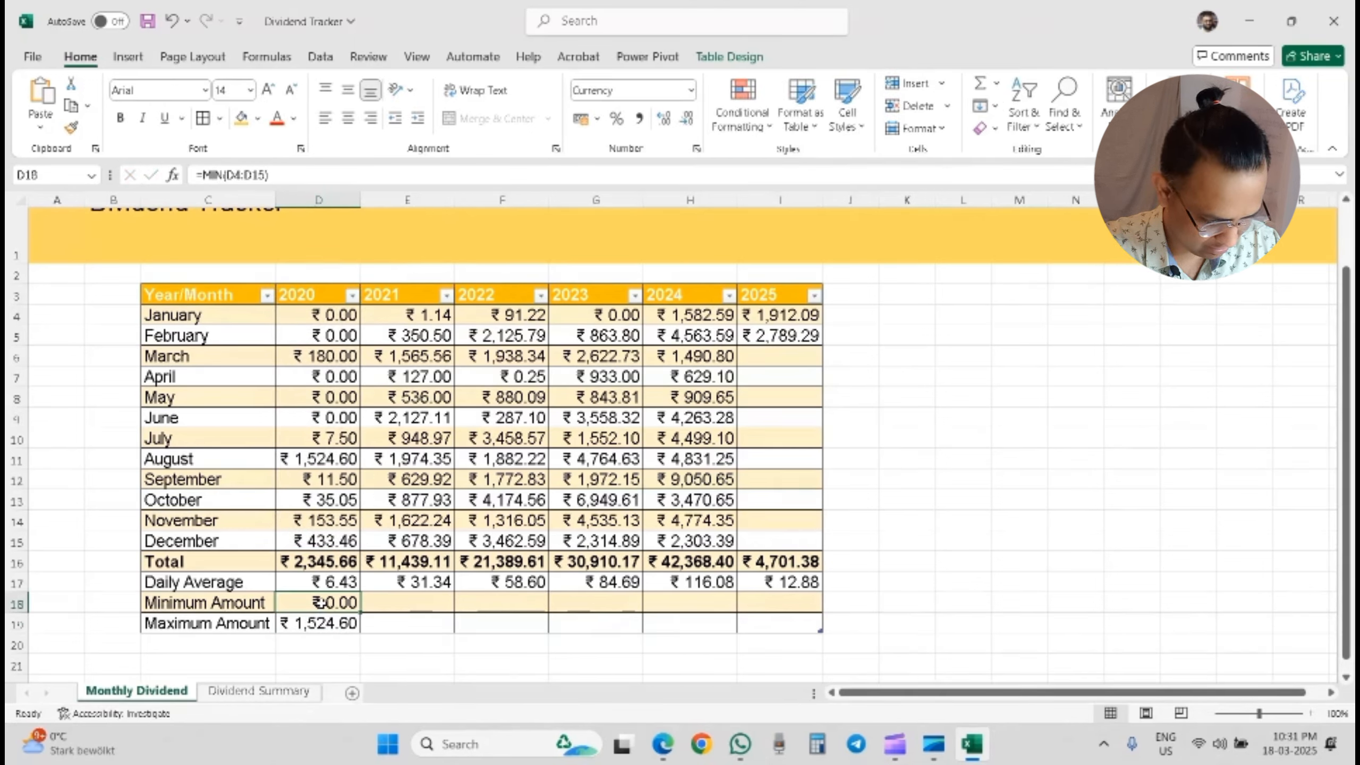
drag(320, 603, 791, 617)
click(880, 586)
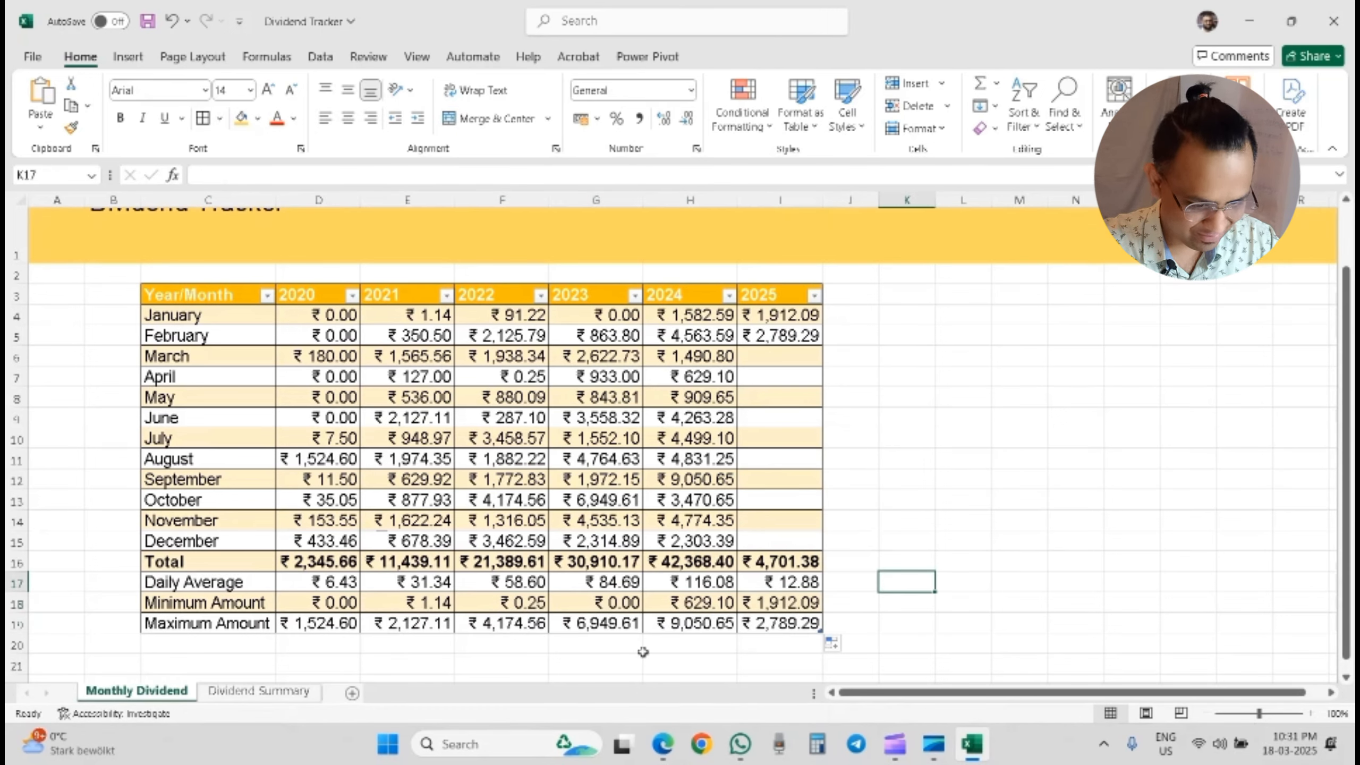
Step: Examine the 2024 Maximum Amount and trace it back to the month in which it was received
click(697, 626)
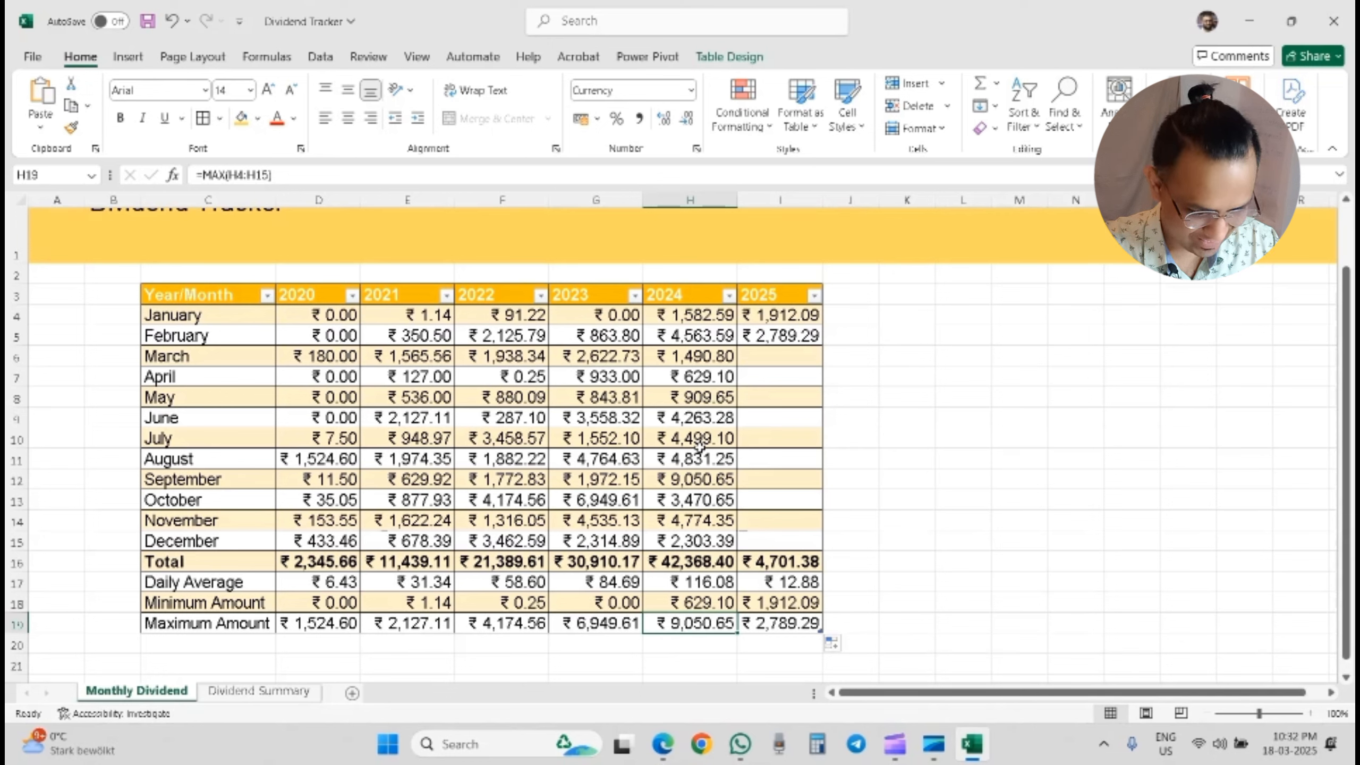
click(694, 472)
key(Left)
key(Left)
key(Left)
key(Left)
key(Left)
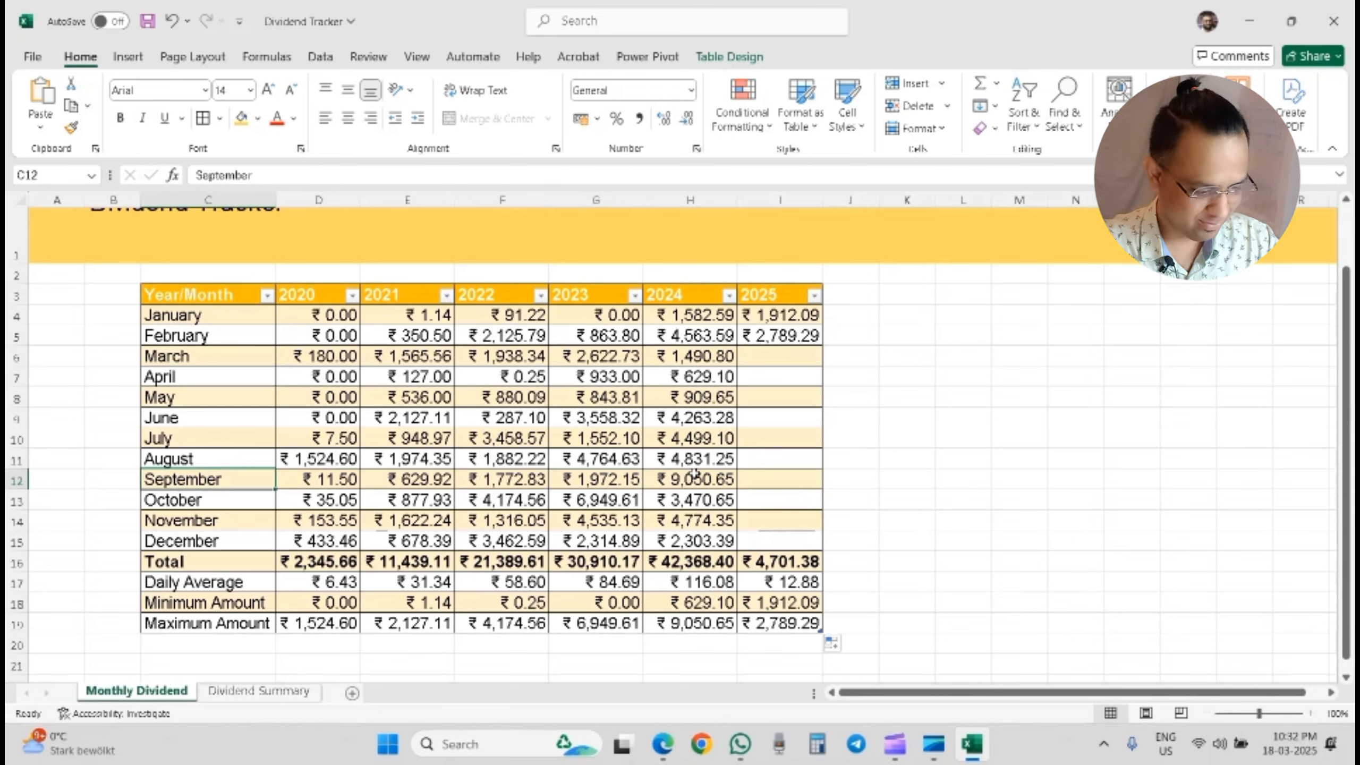
key(Down)
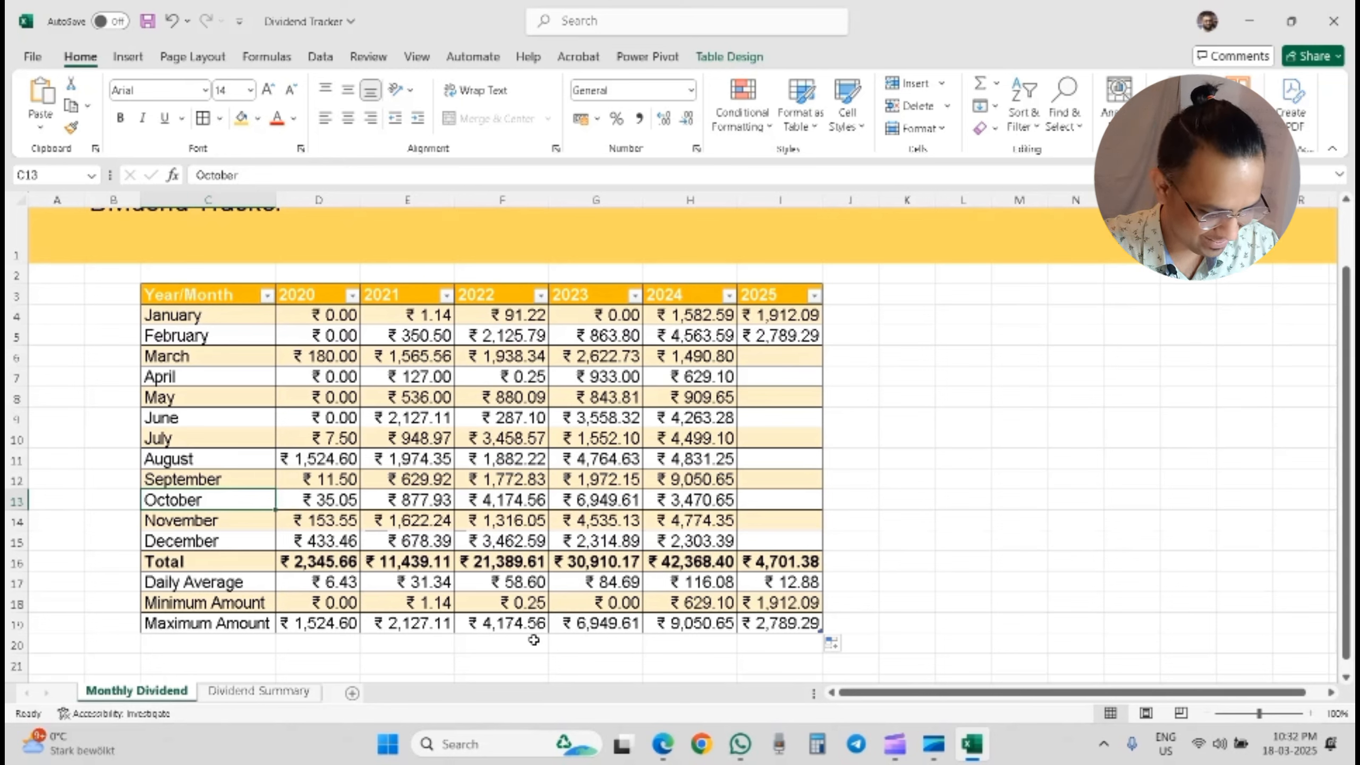
click(254, 616)
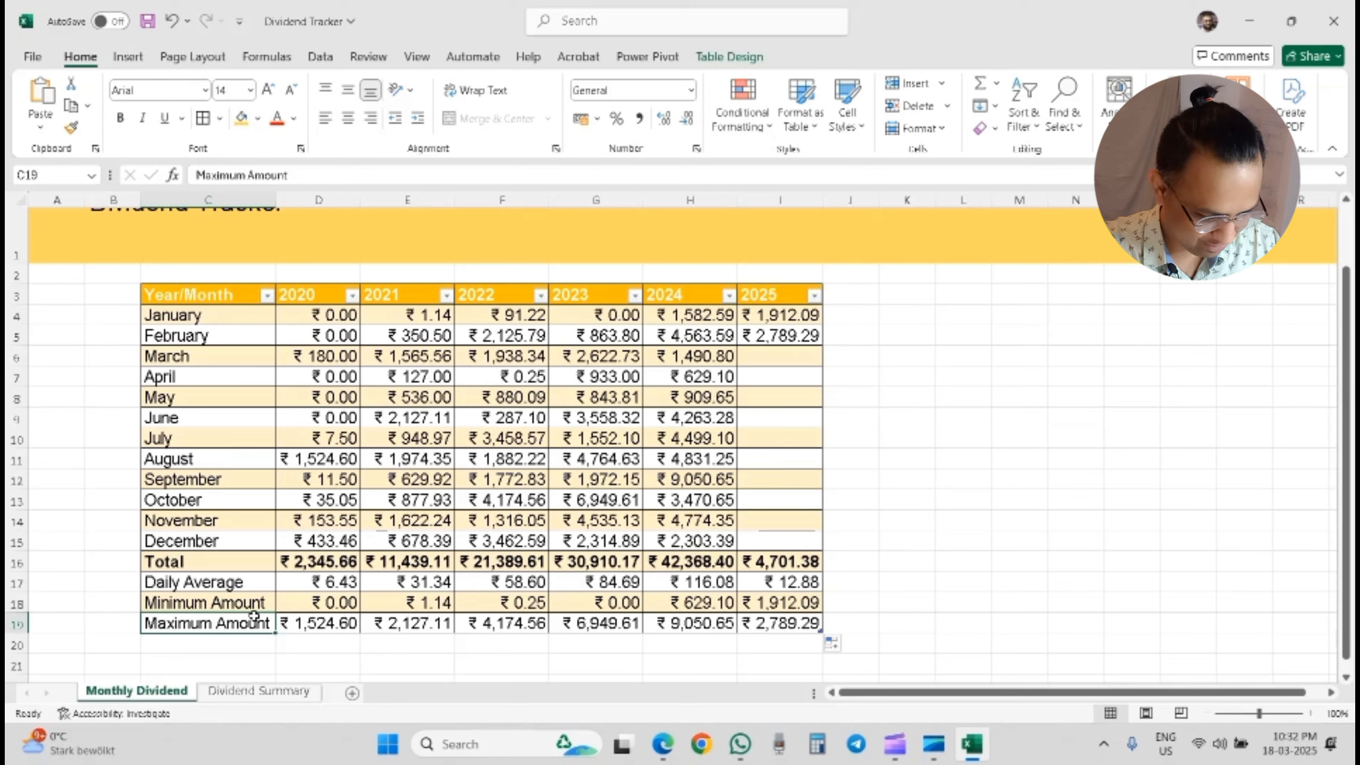
key(ctrl+shift+Up)
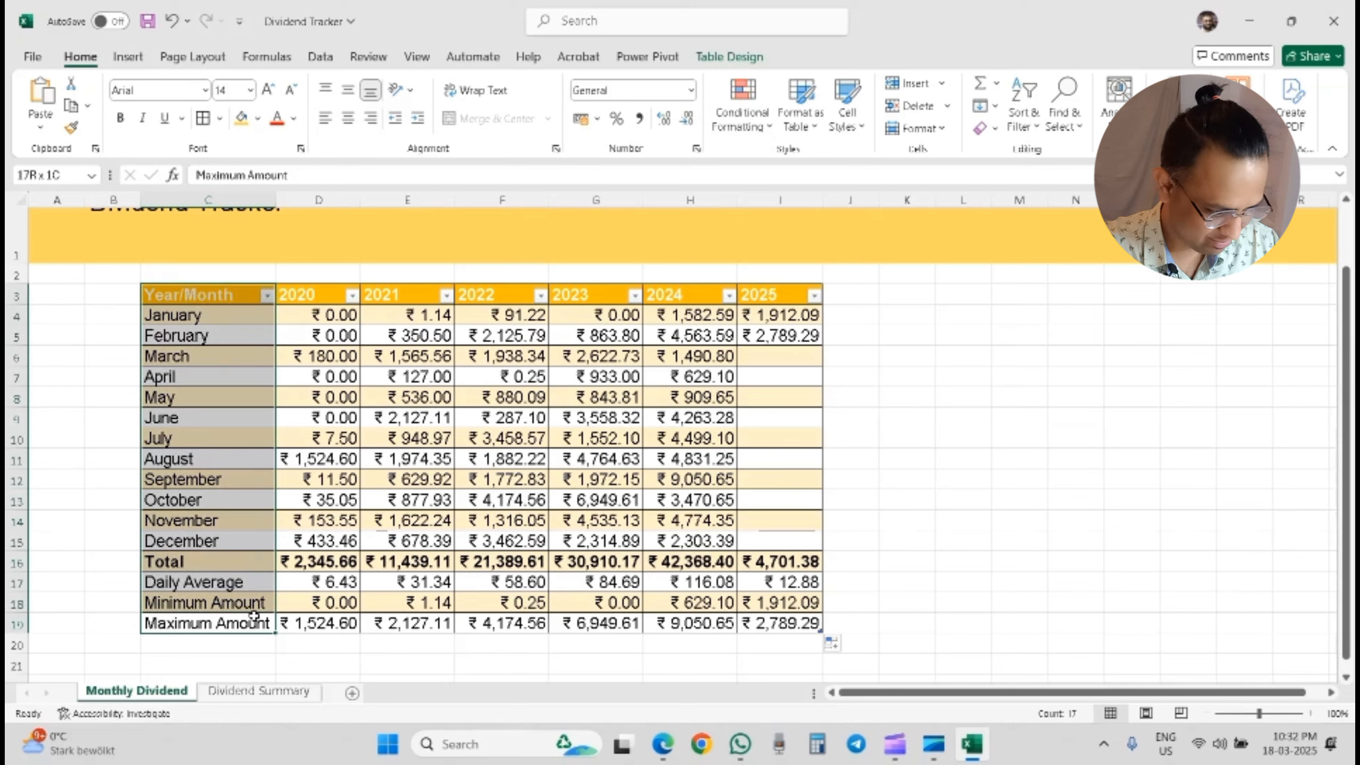
key(Down)
key(Up)
key(Up)
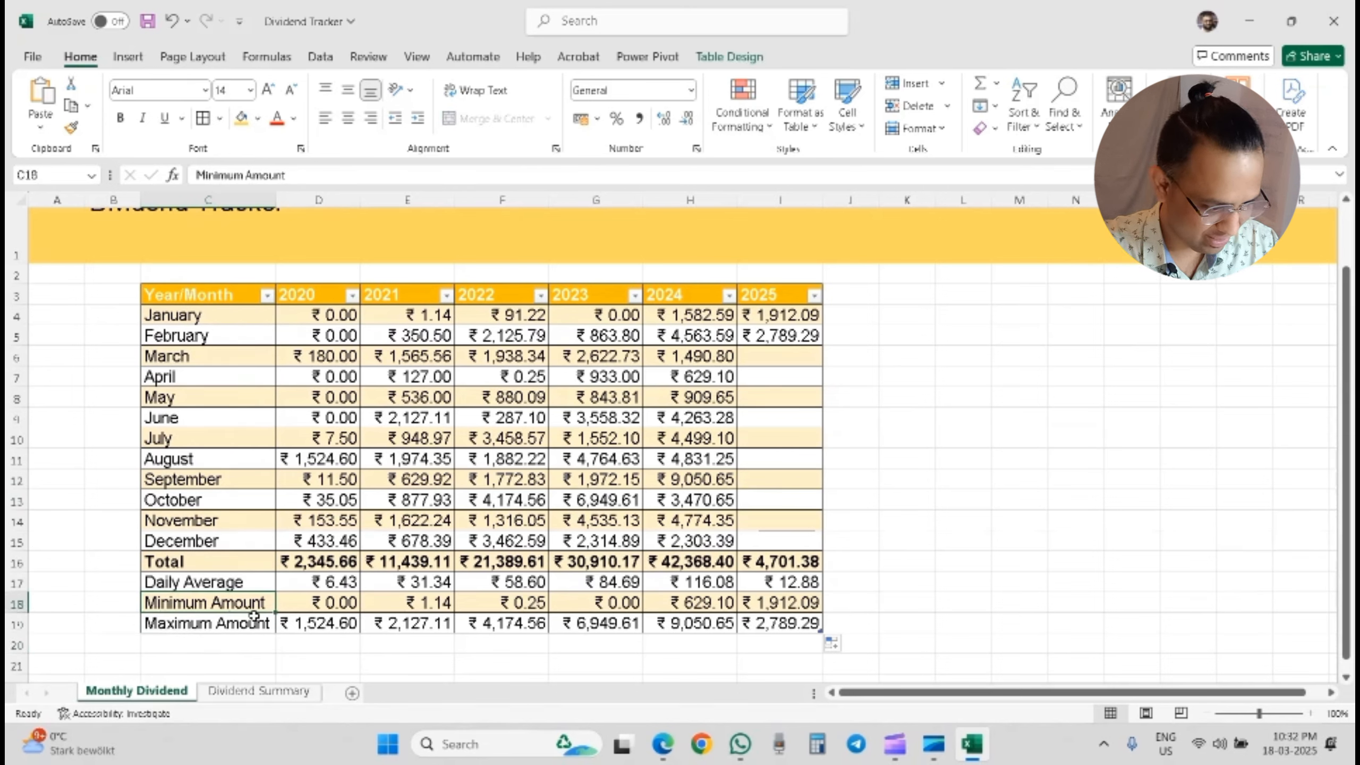
Step: Filter the dividend table's Year/Month column to show only January, February and March
click(266, 295)
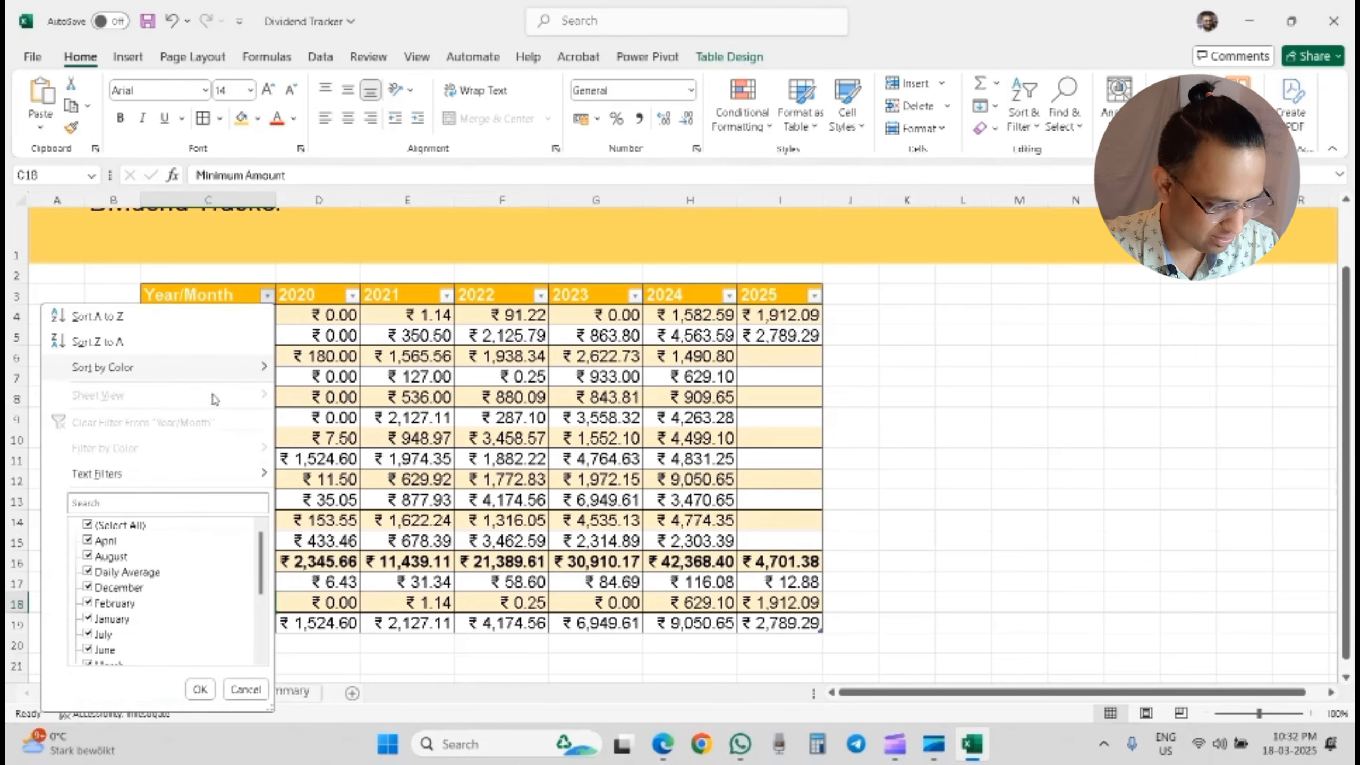
click(87, 525)
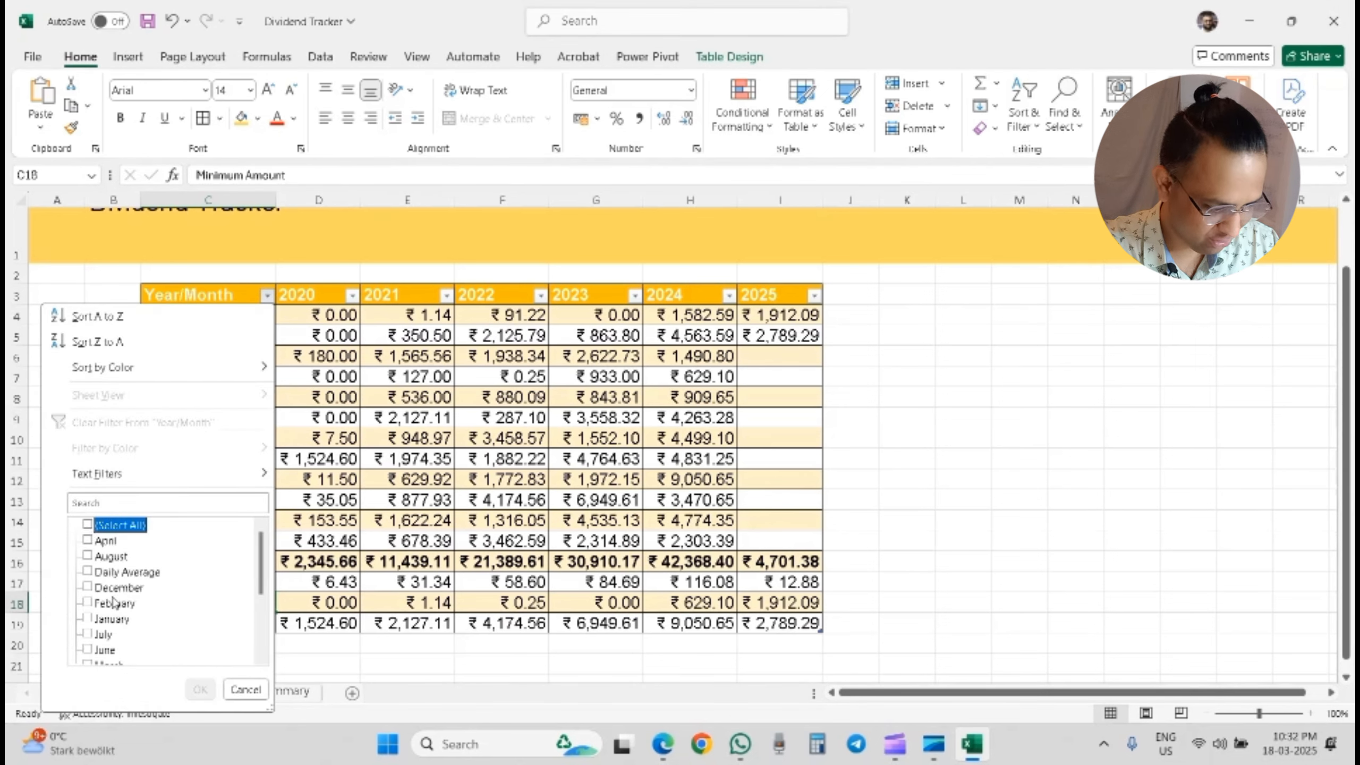
scroll(114, 601, down, 1)
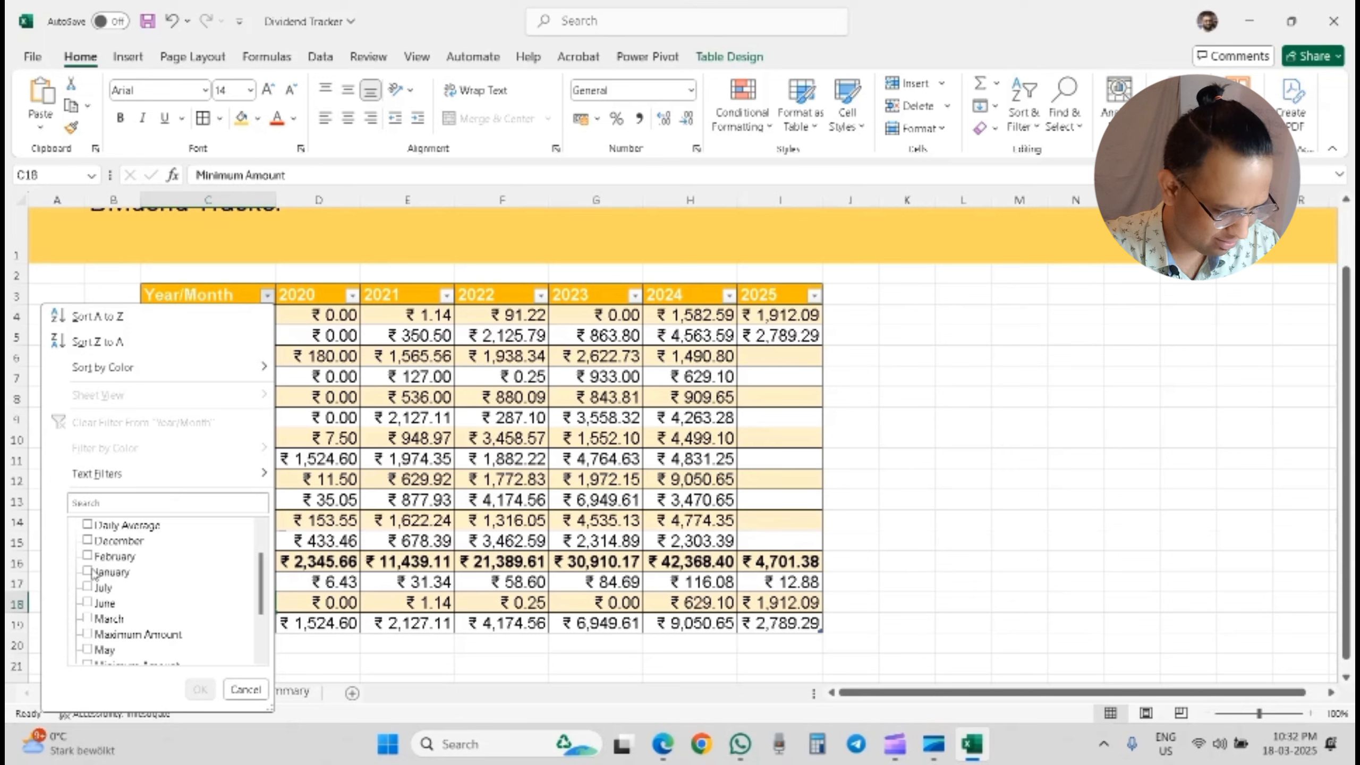
click(92, 573)
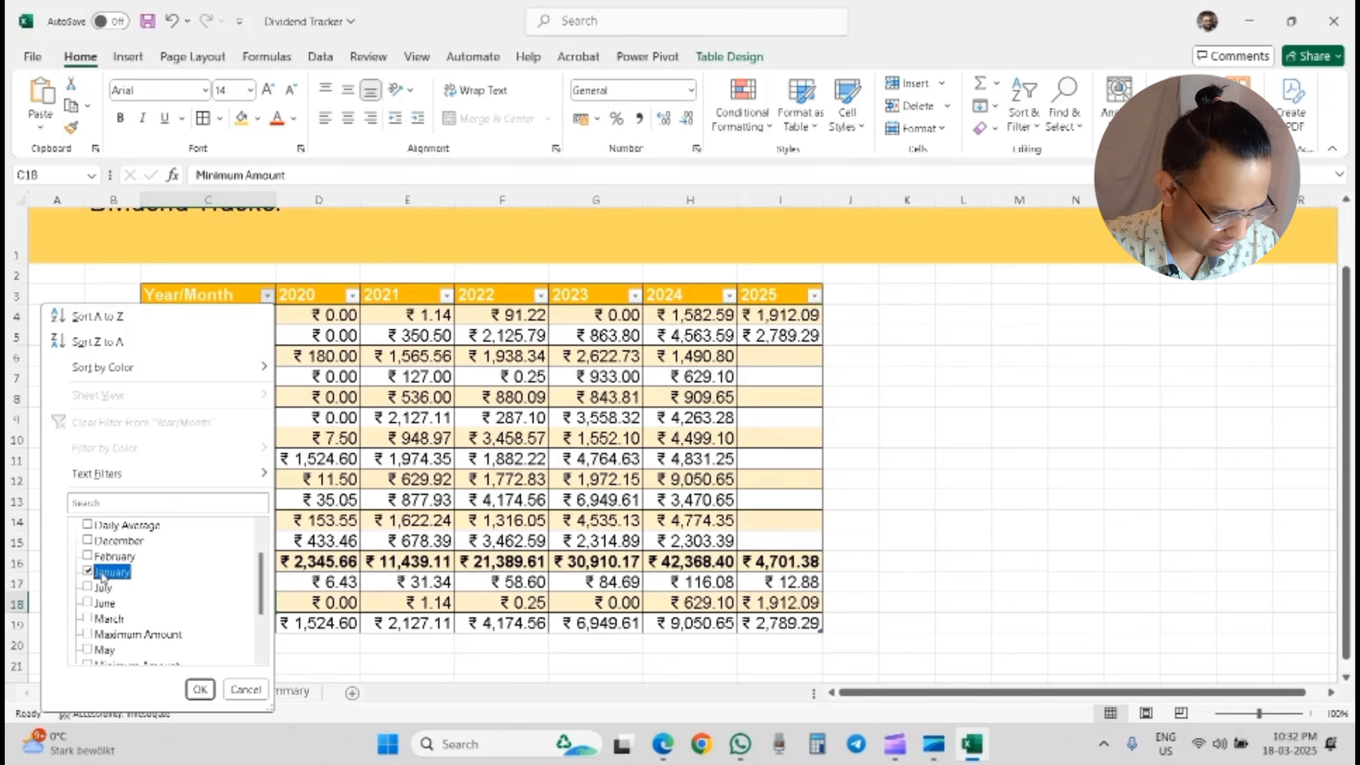
click(87, 558)
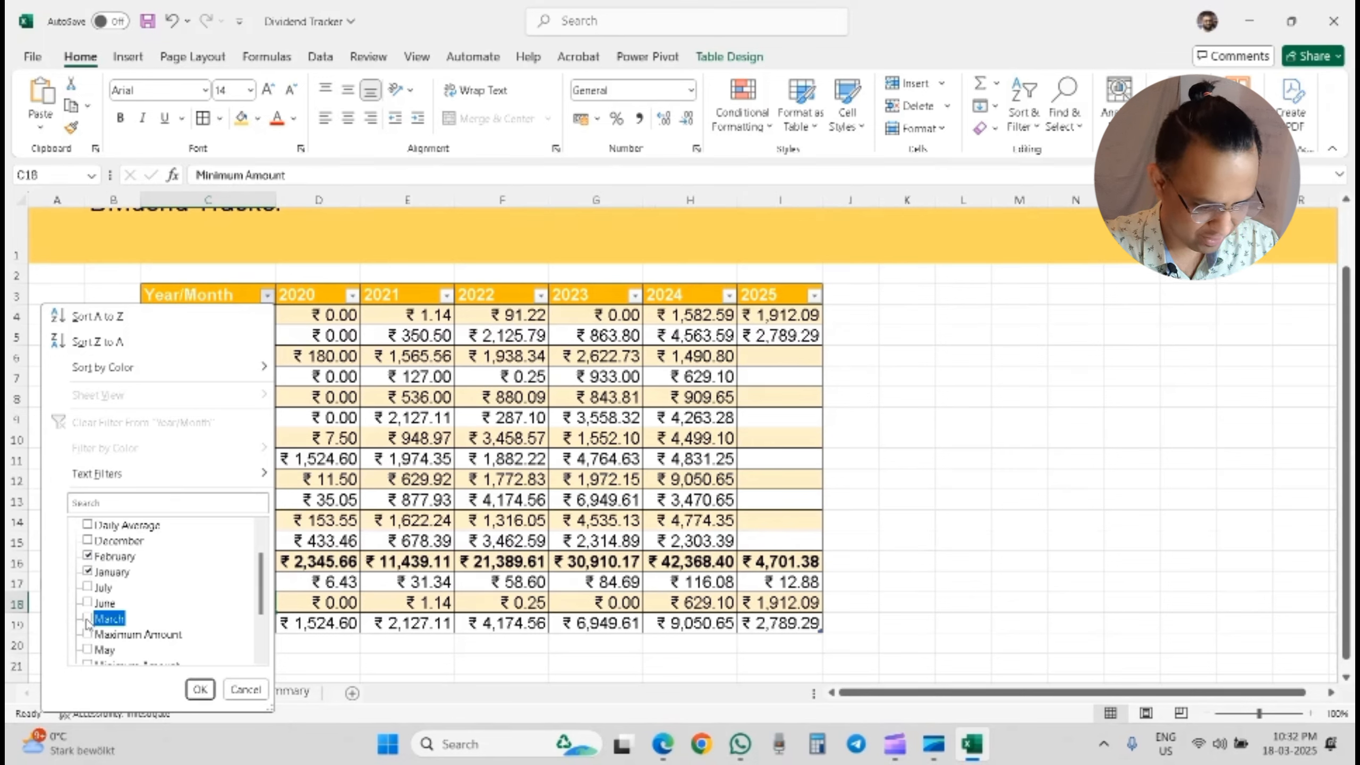
click(200, 690)
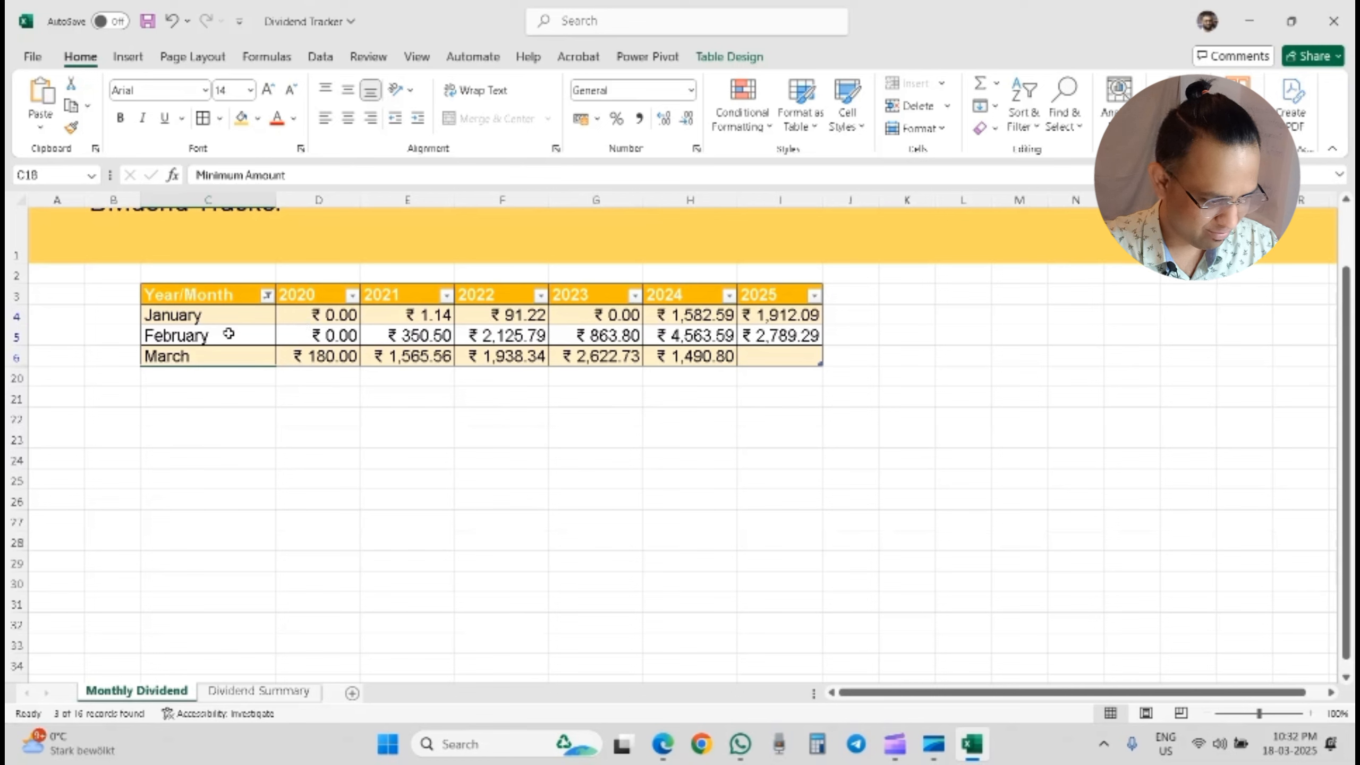
click(193, 320)
key(Down)
key(Down)
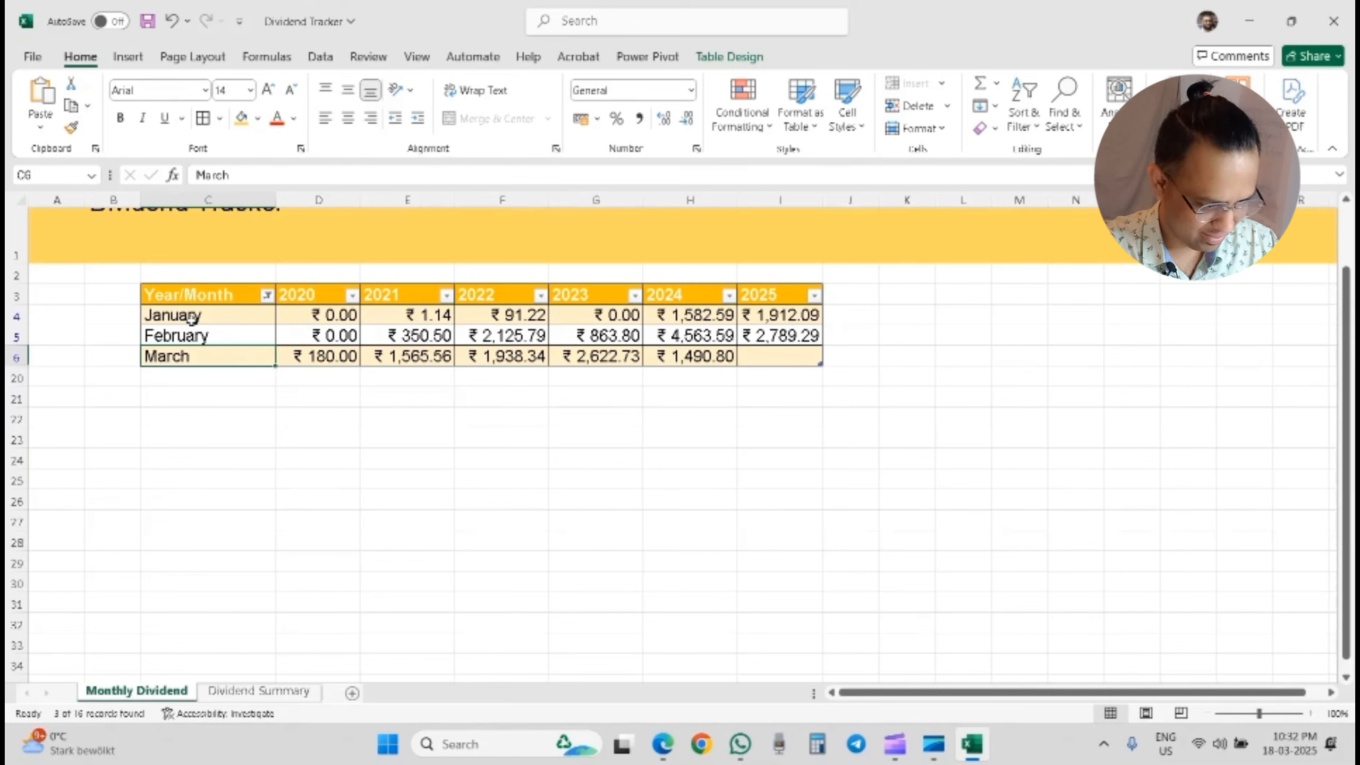
key(Up)
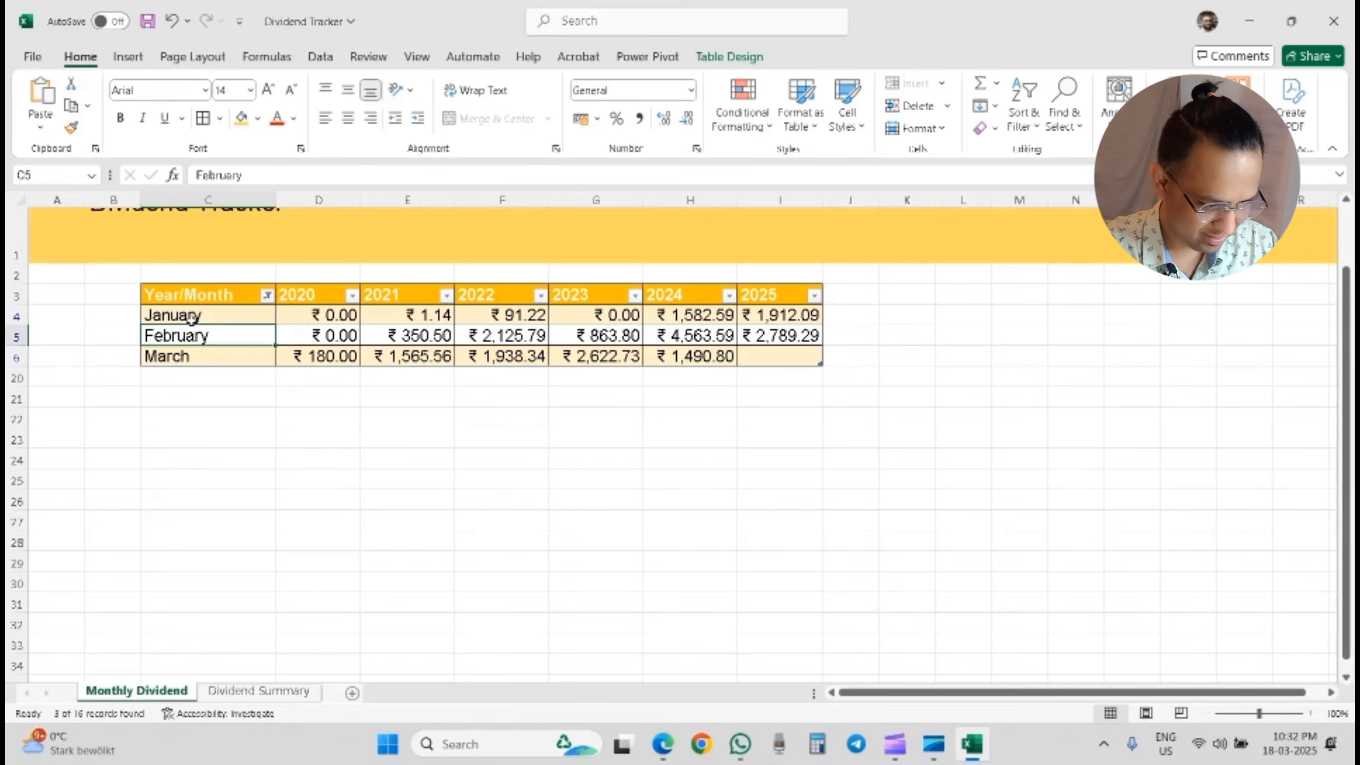
Step: Clear the filter from the Year/Month column so all months and summary rows are listed
click(268, 298)
click(59, 423)
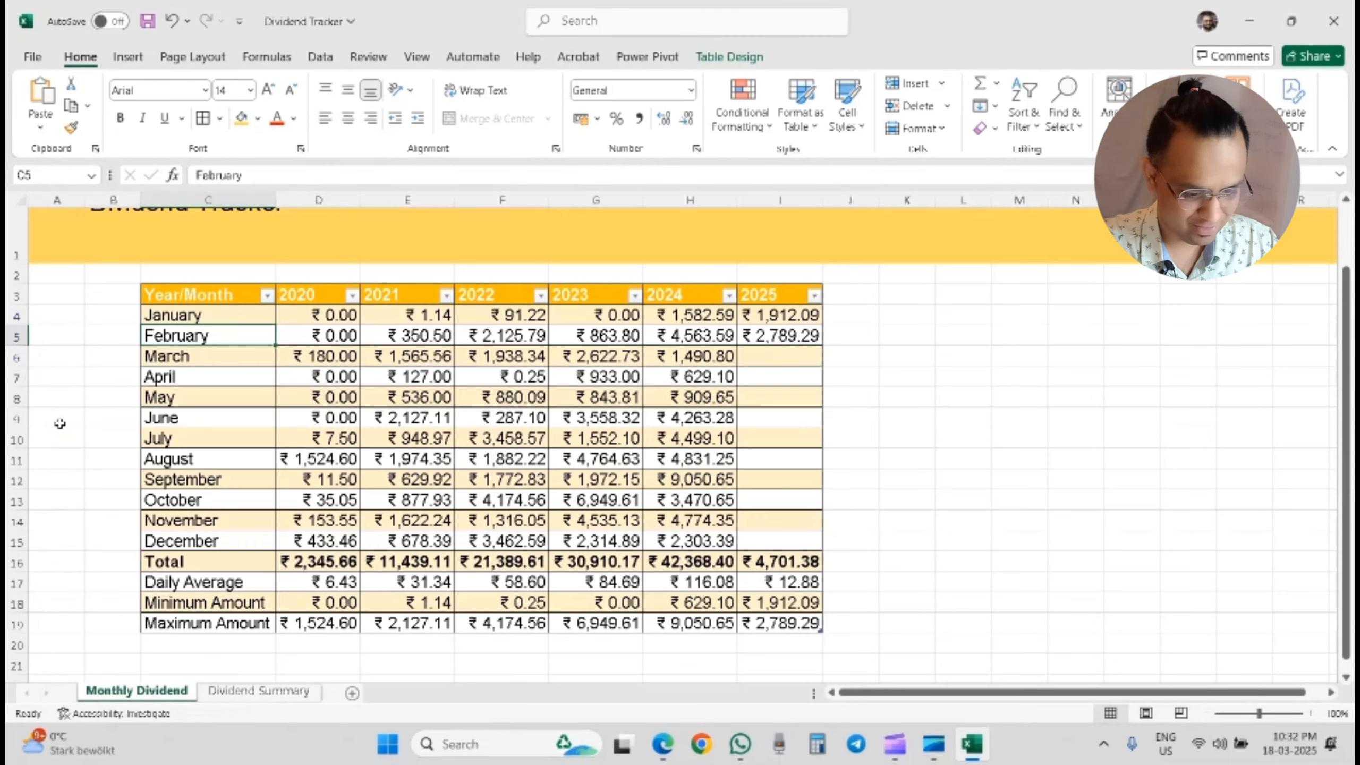
click(825, 499)
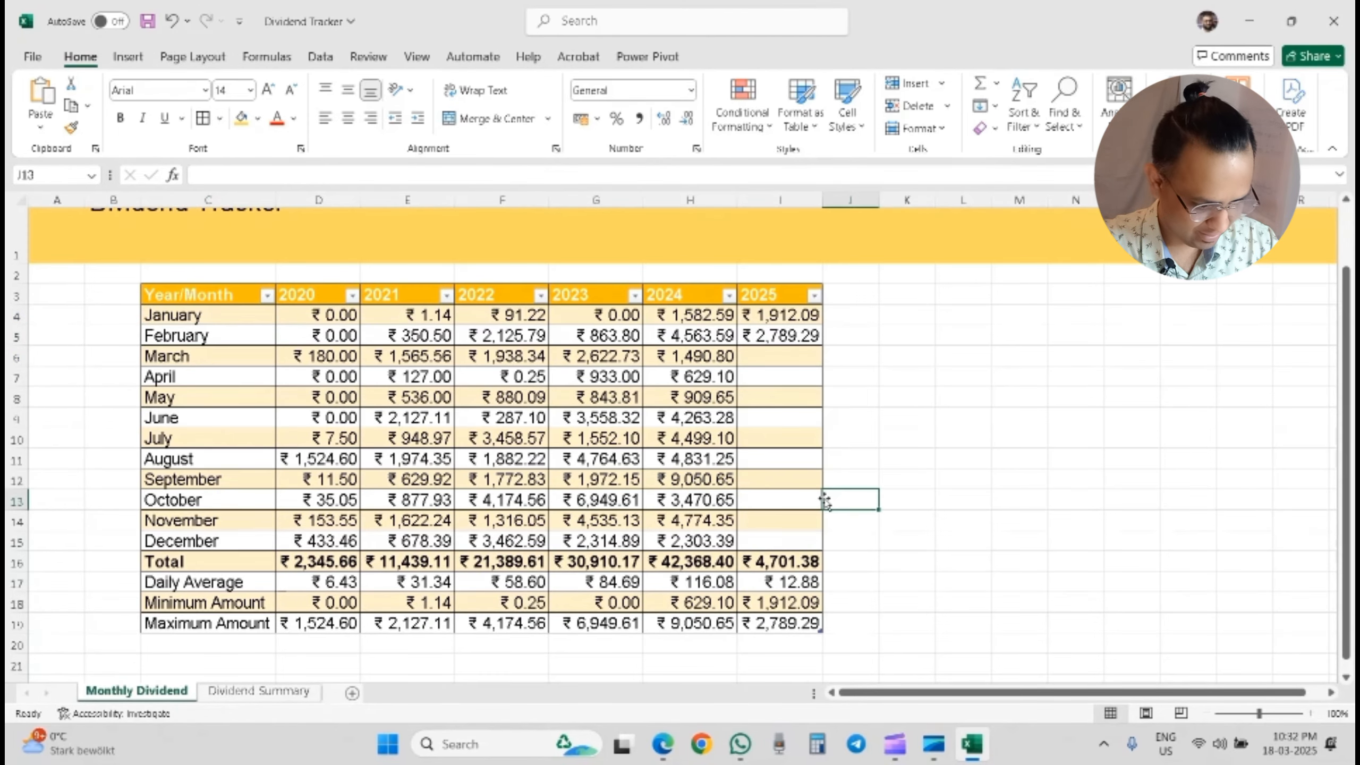
scroll(854, 569, up, 1)
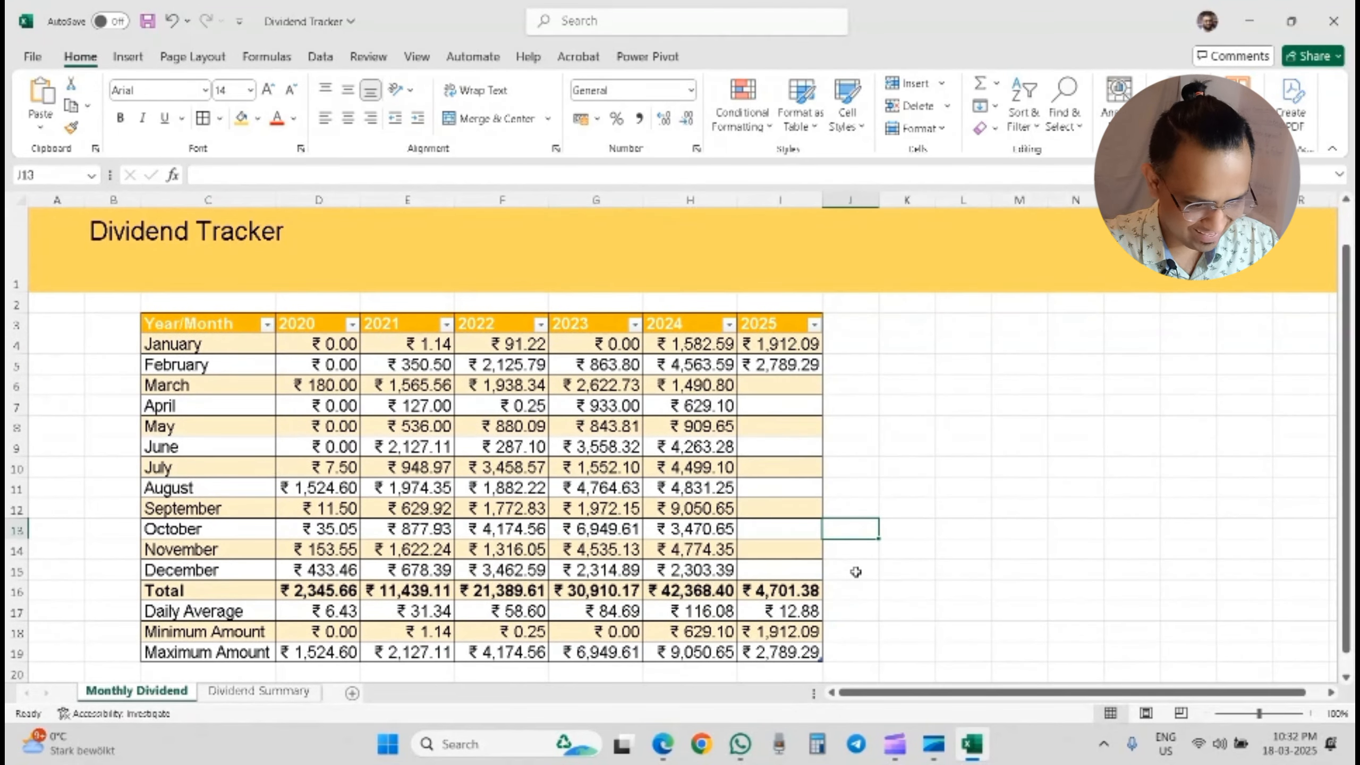
Step: Open the bank statement .xls file from the desktop, accepting the format mismatch, and autofit column C to its descriptions
click(767, 381)
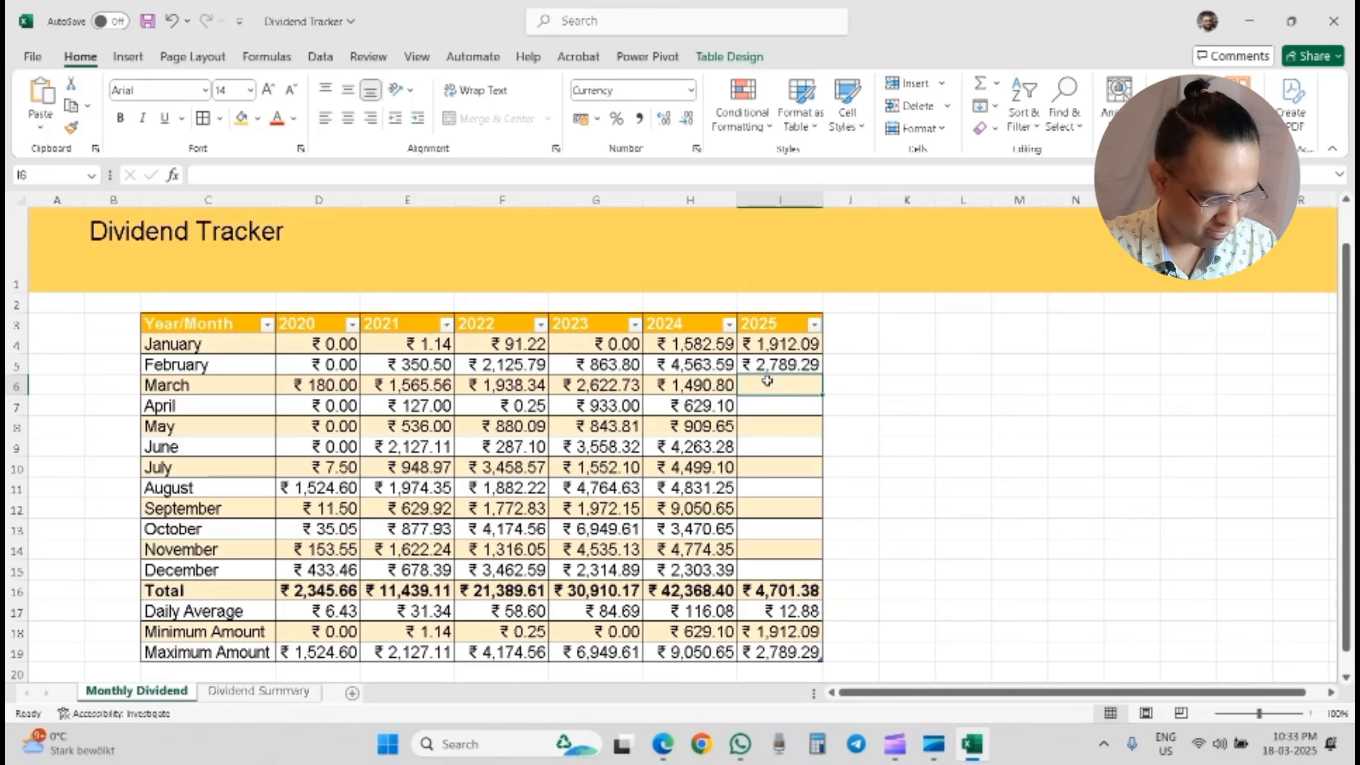
key(super+d)
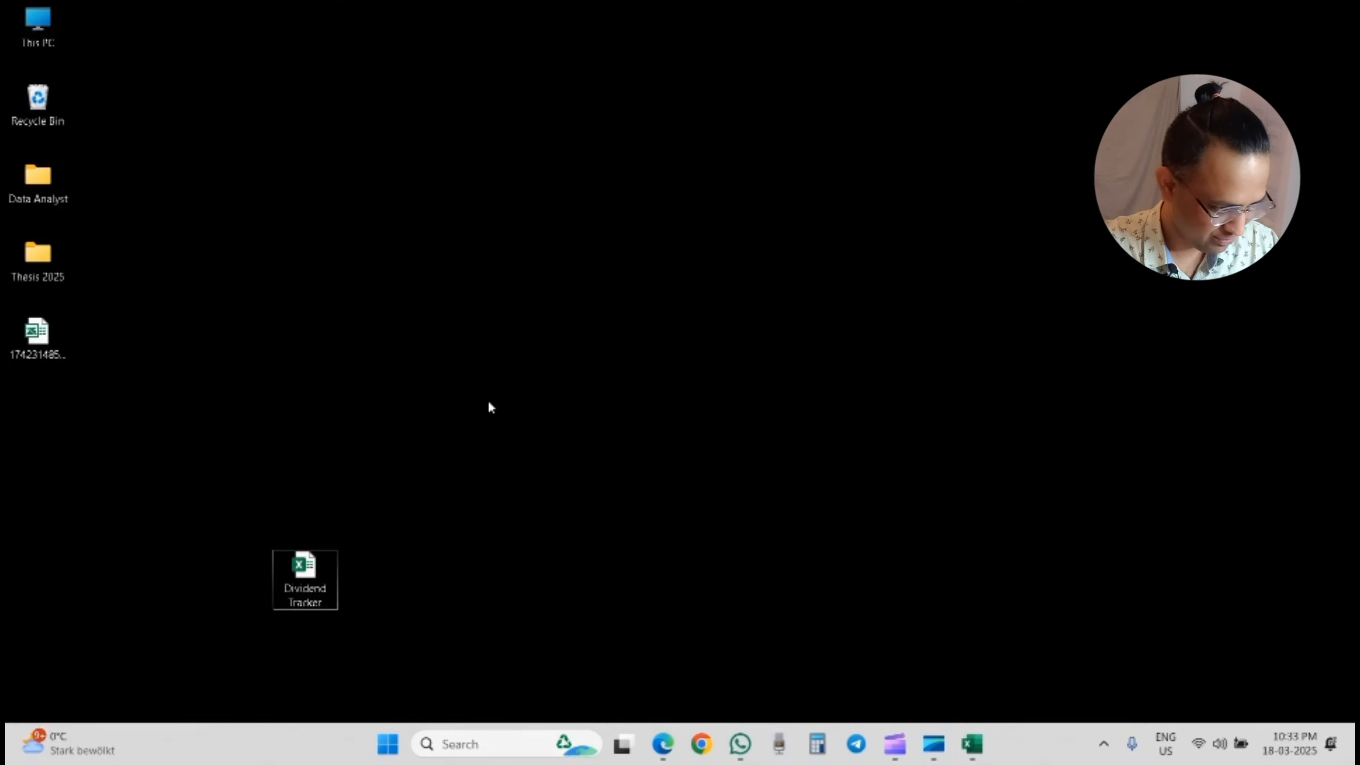
click(53, 367)
double_click(54, 366)
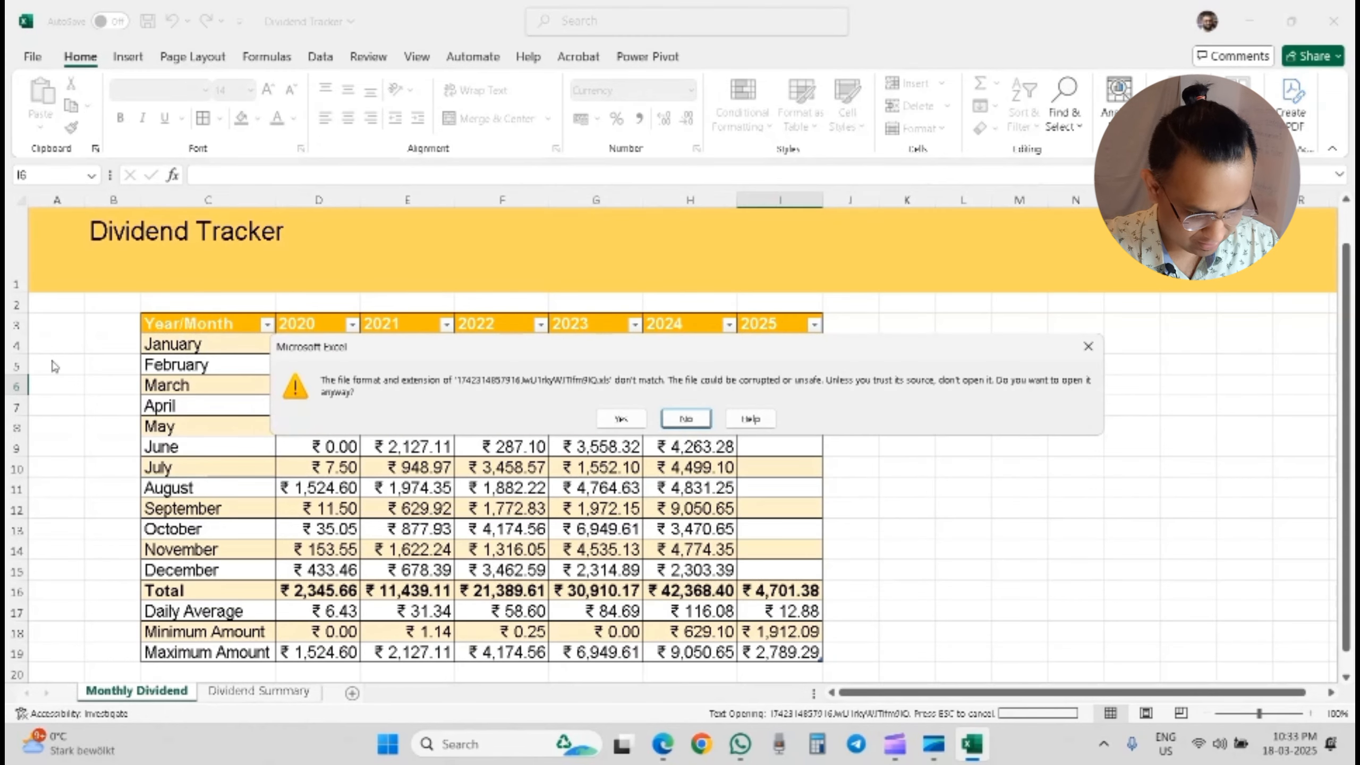
click(620, 421)
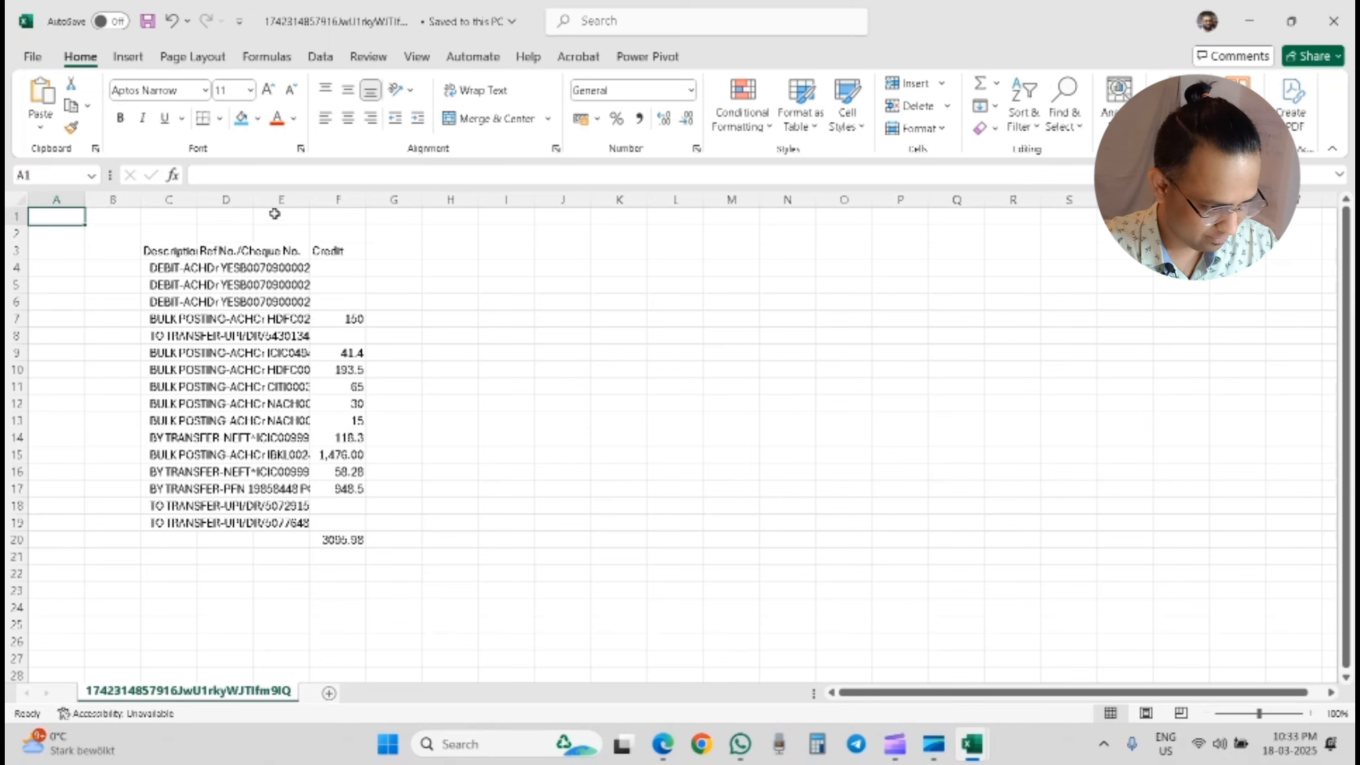
double_click(198, 199)
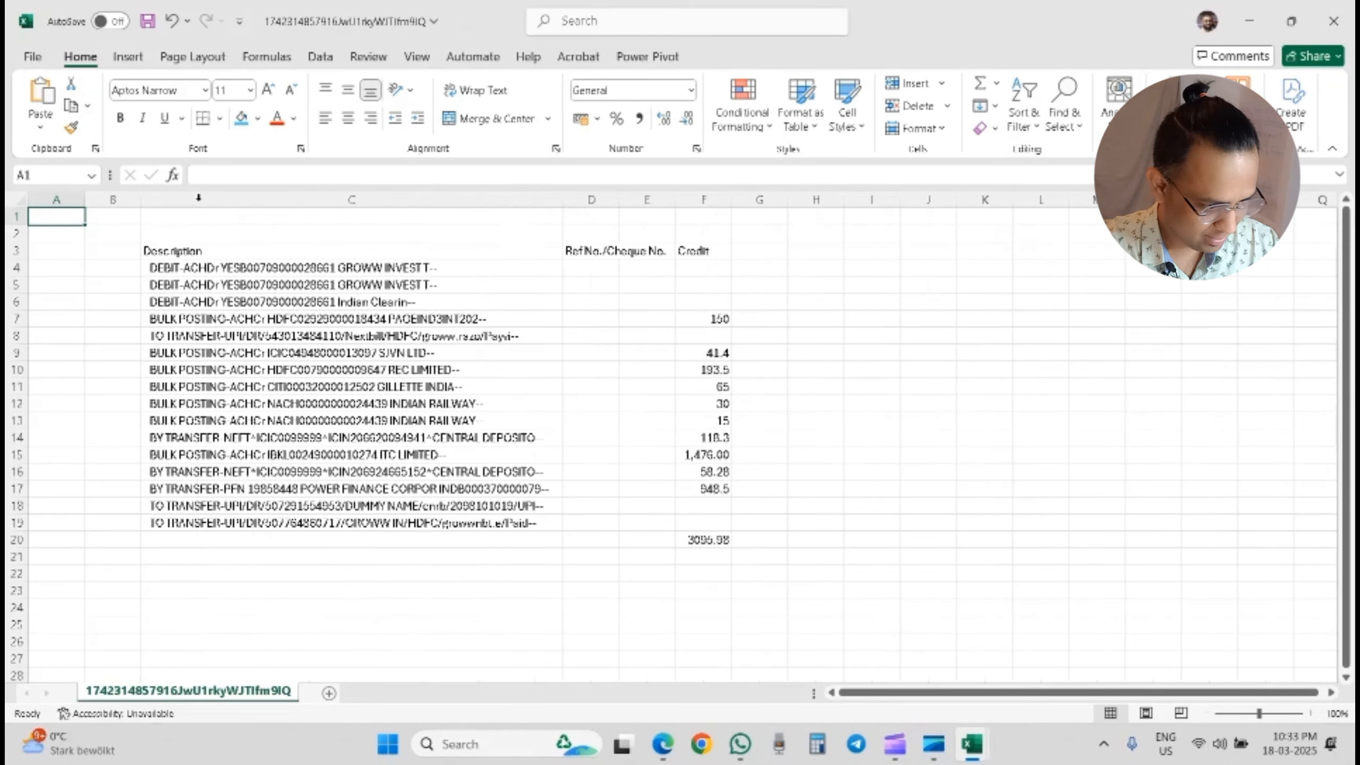
Step: Clear the three debit entries in rows 4 to 6 of the bank statement
click(299, 263)
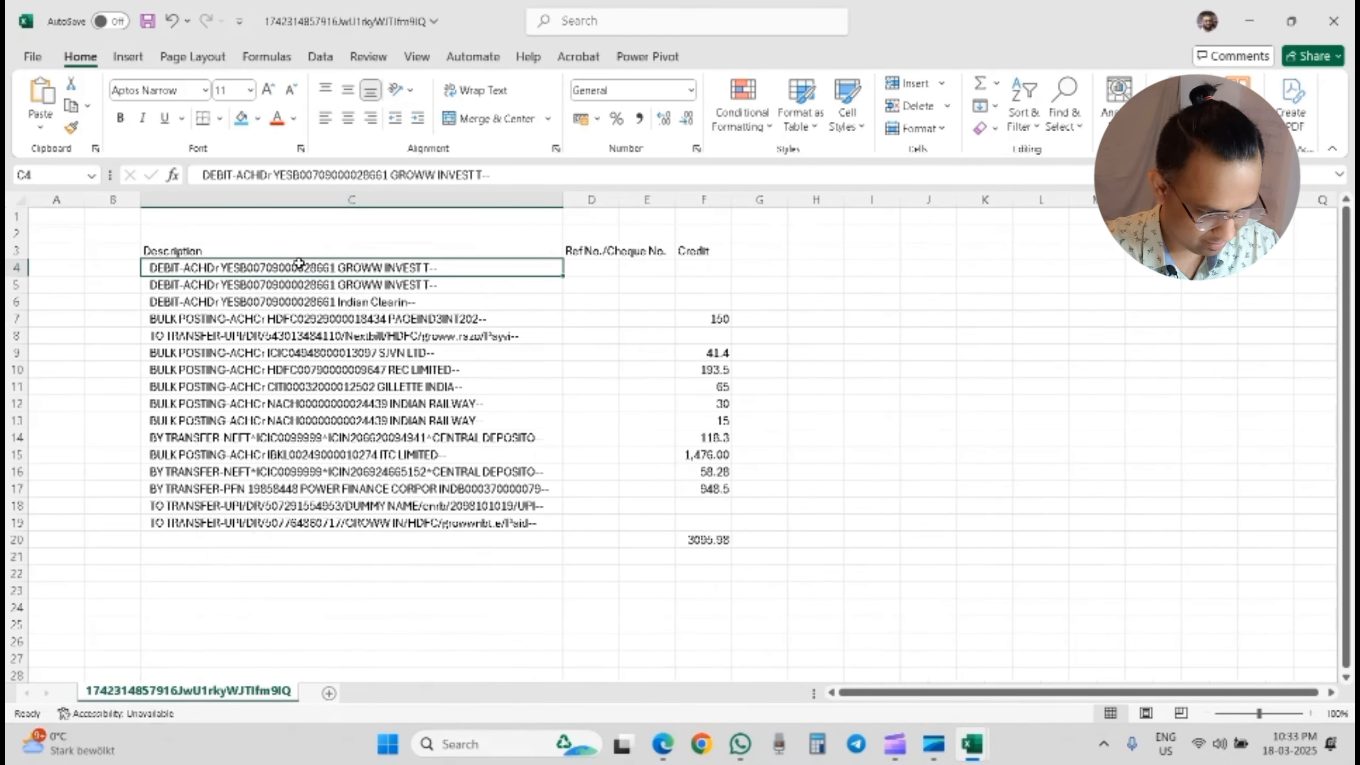
key(ctrl+shift+Down)
key(Up)
key(Down)
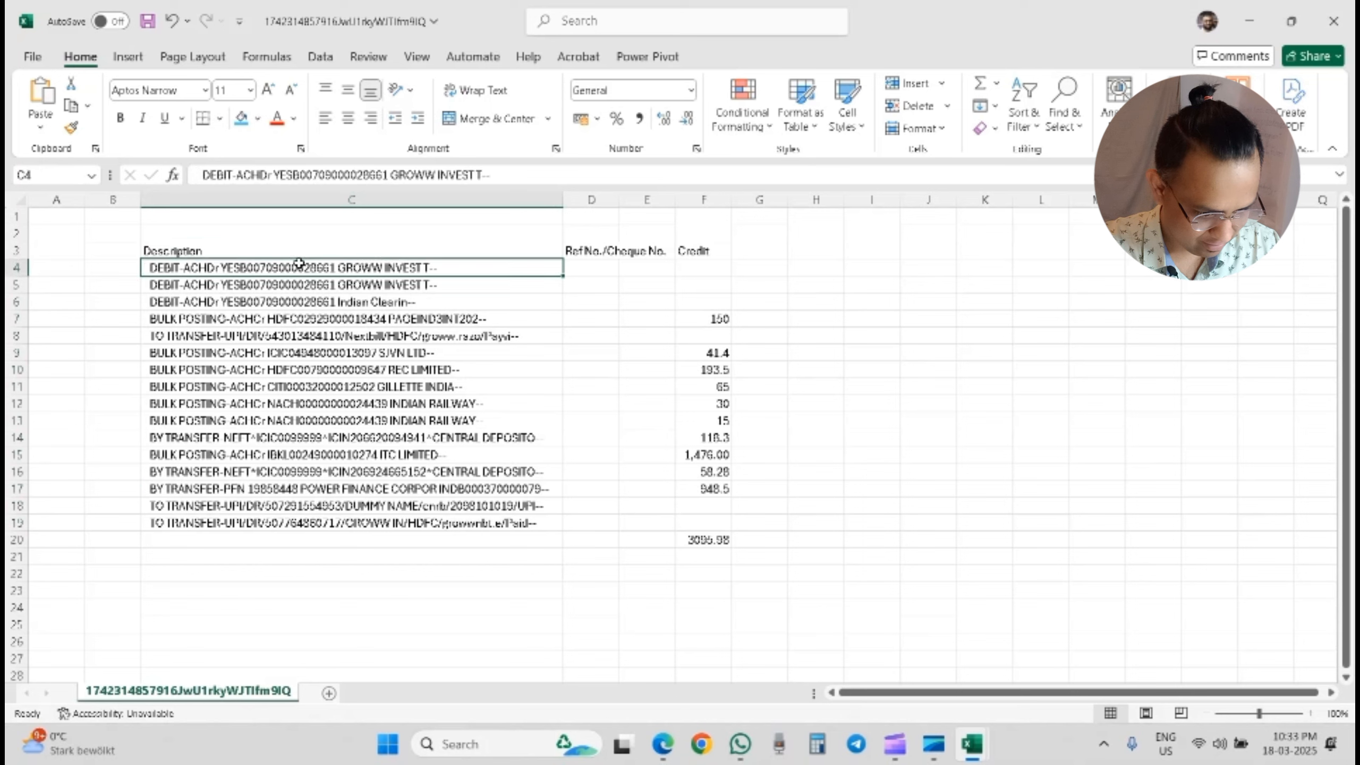
key(shift+Down)
key(shift+Down)
key(shift+Right)
key(shift+Right)
key(shift+Right)
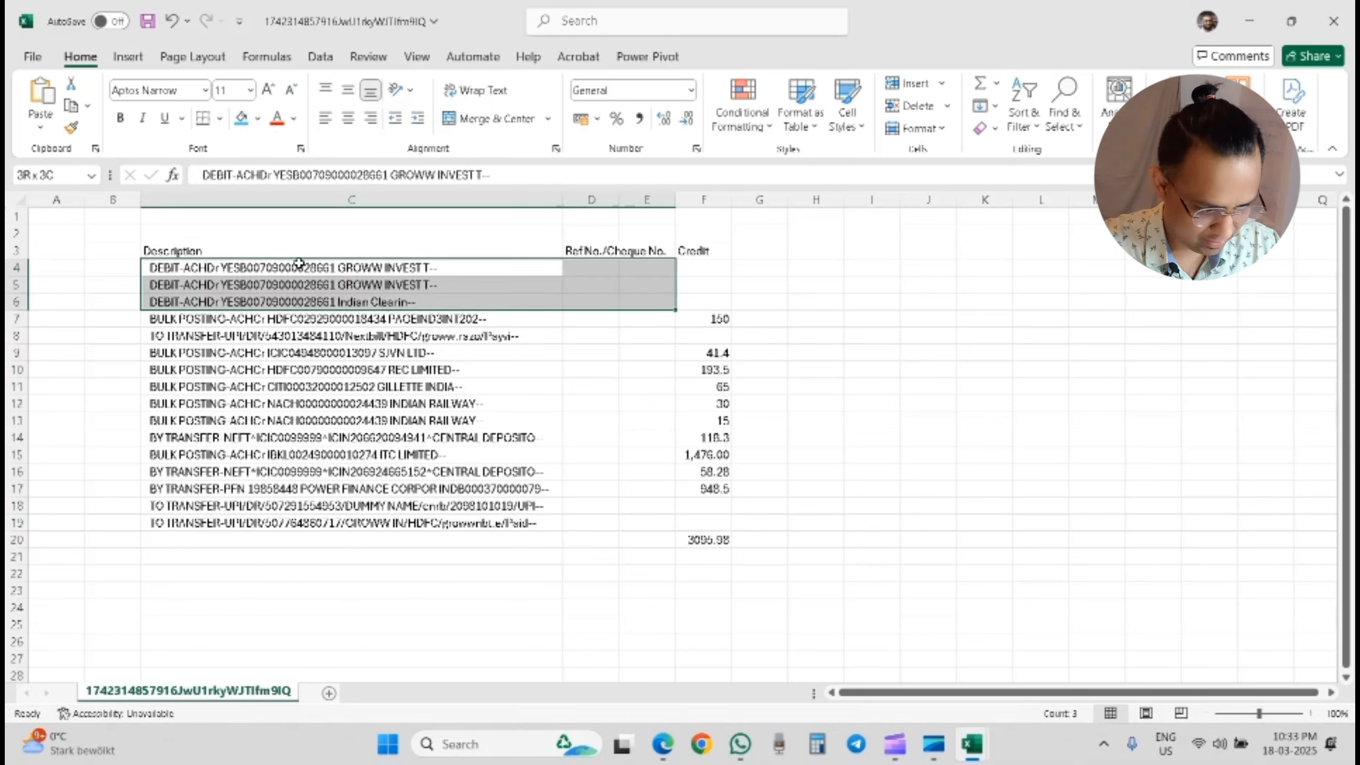
key(Delete)
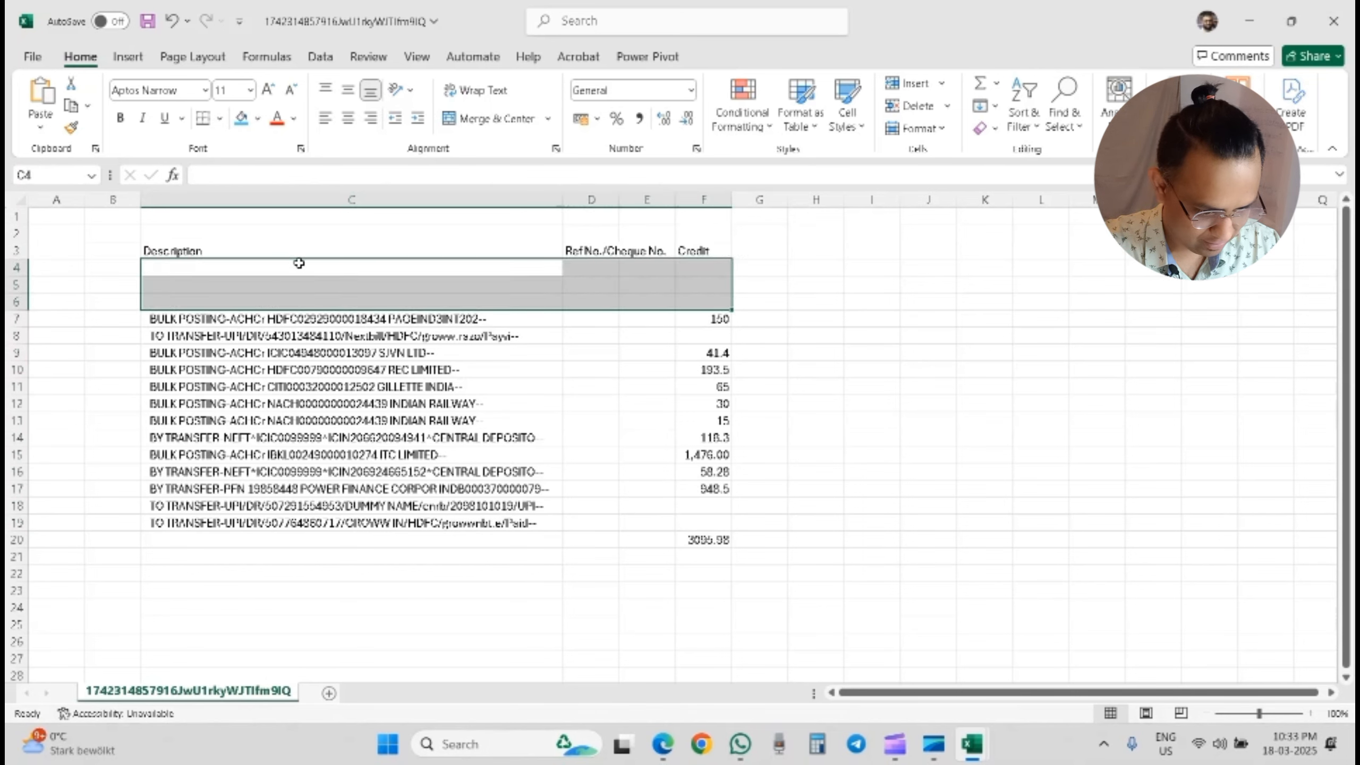
Step: Clear the outgoing UPI transfer entry in row 8 of the statement
key(Down)
key(Down)
key(Down)
key(Down)
key(shift+Right)
key(shift+Right)
key(shift+Right)
key(shift+Right)
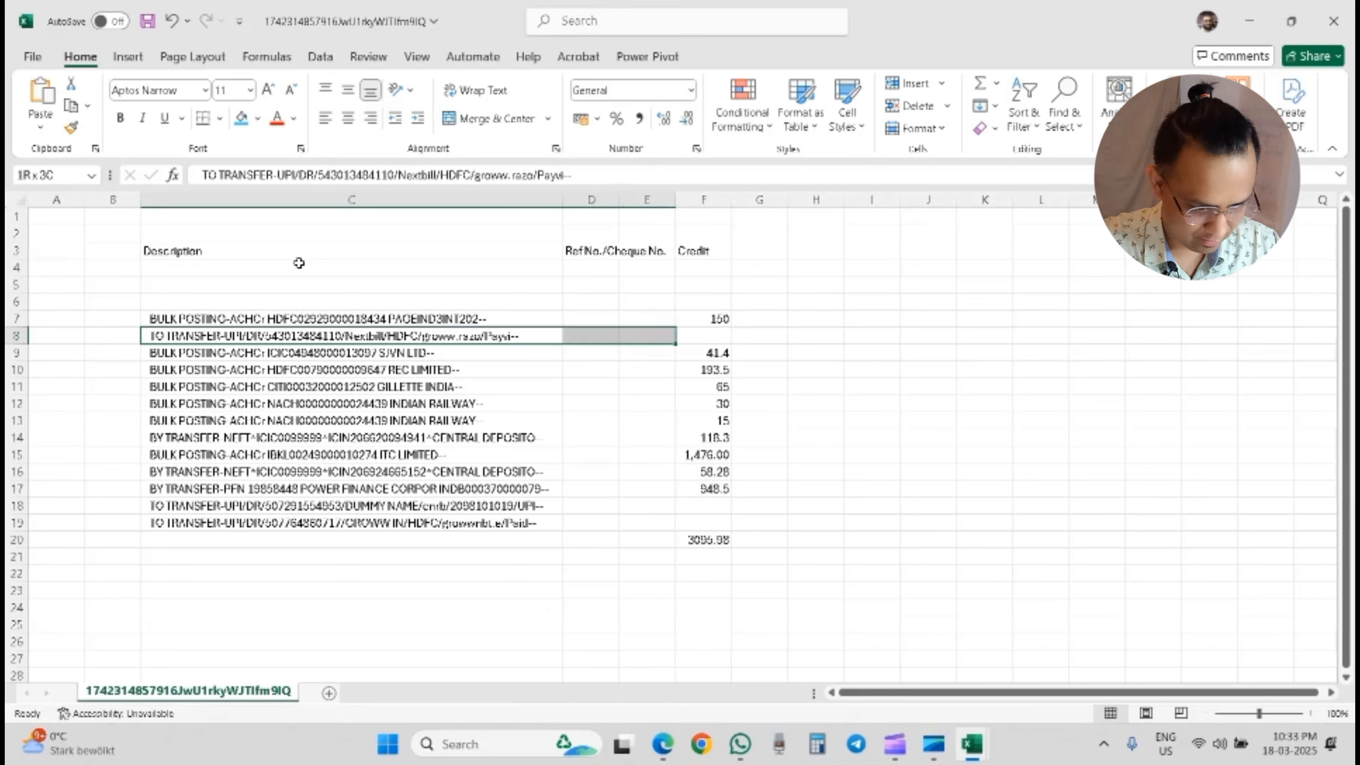
key(Delete)
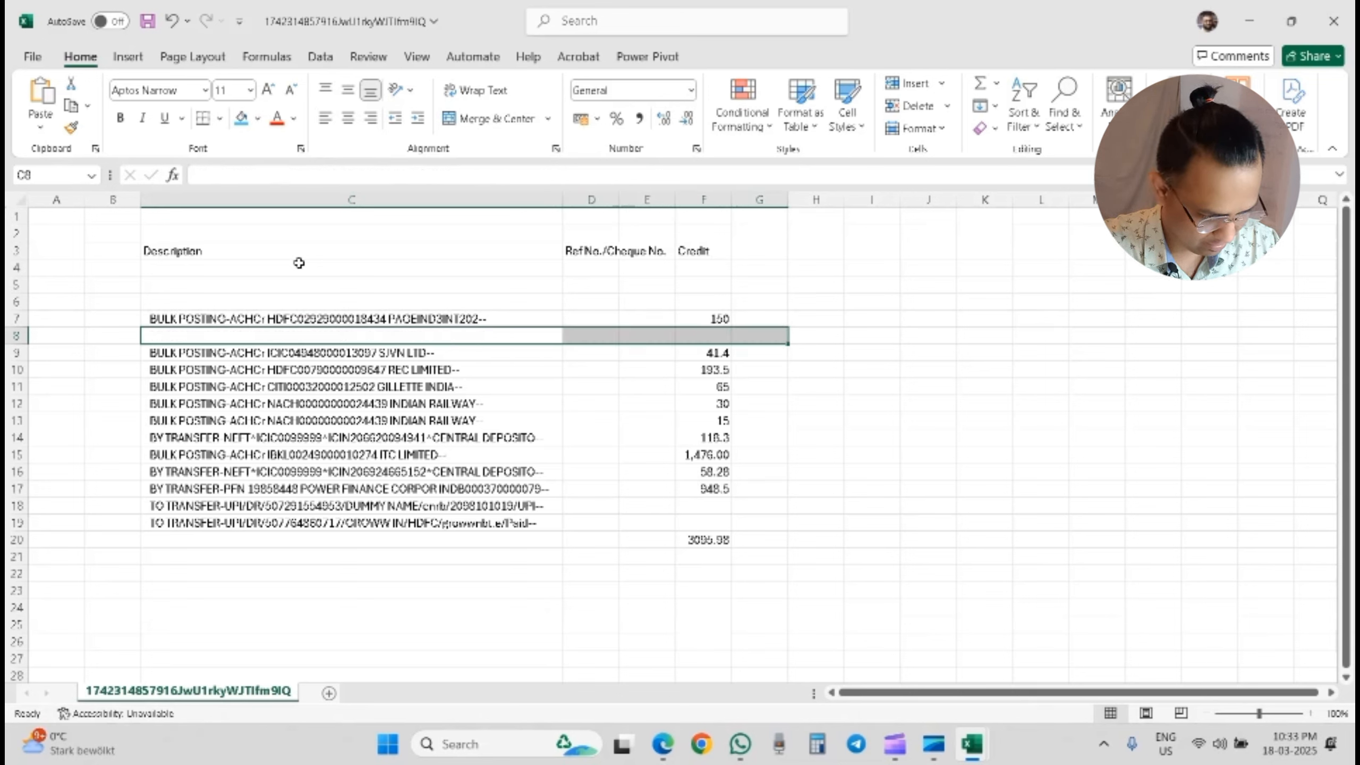
Step: Clear the two outgoing UPI transfer descriptions in C18 and C19
key(Down)
key(Down)
key(Down)
key(Down)
key(Down)
key(Down)
key(Down)
key(Down)
key(Down)
key(Down)
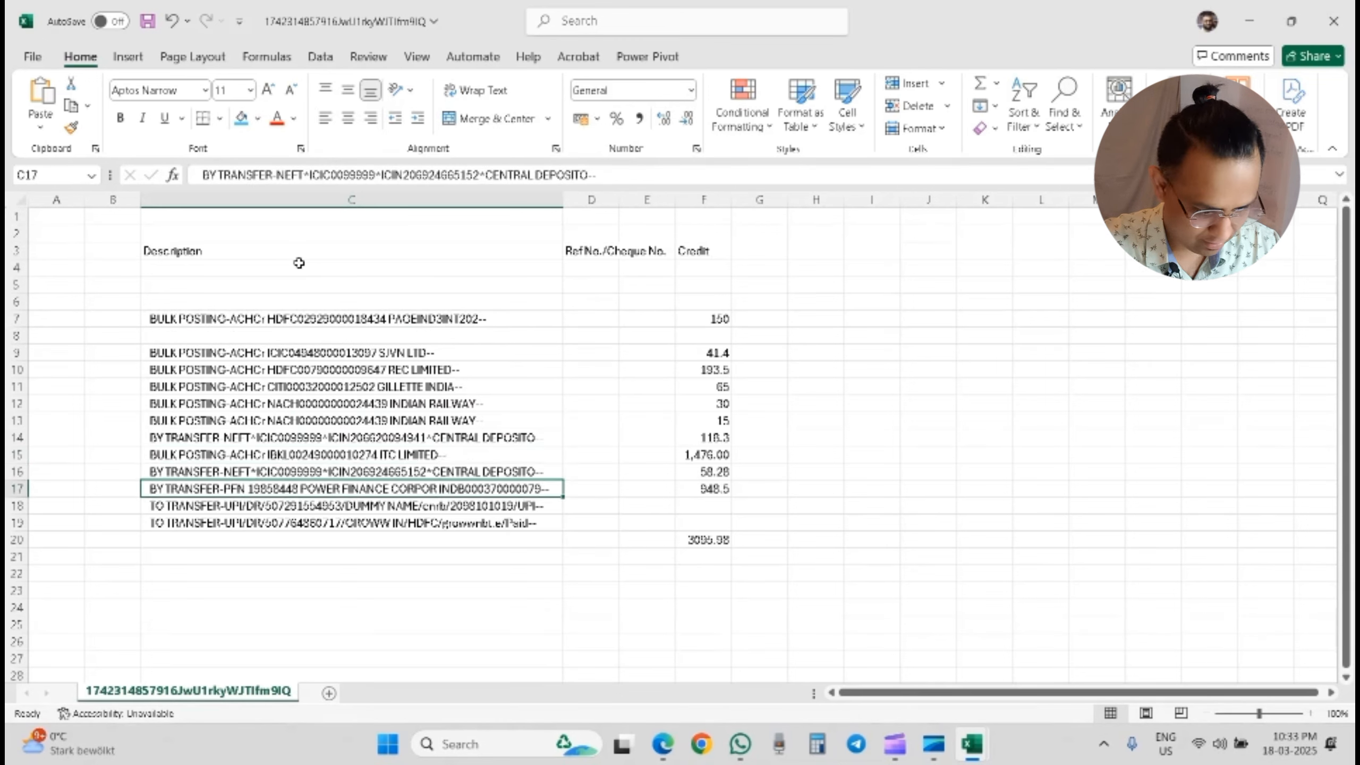
key(Delete)
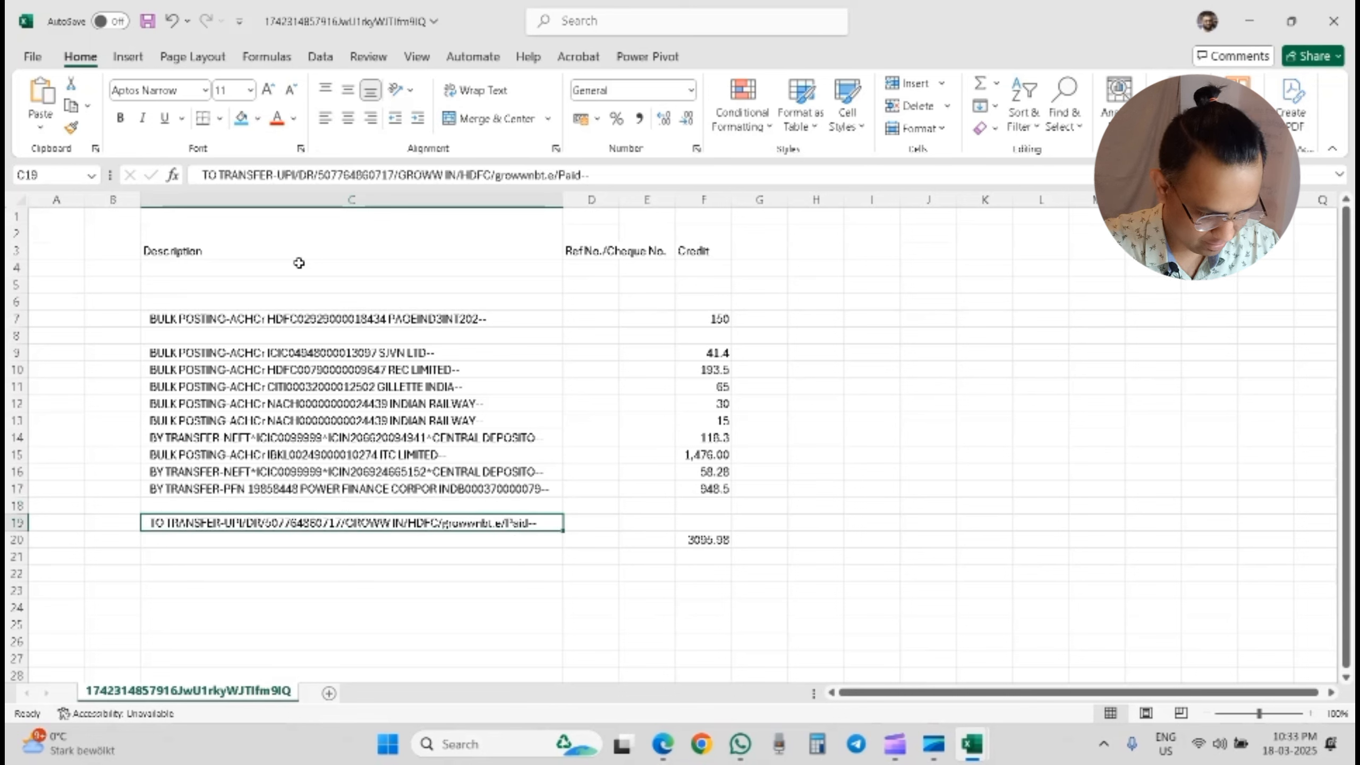
key(Delete)
Step: Delete the existing credit sum from F20
key(Up)
key(Up)
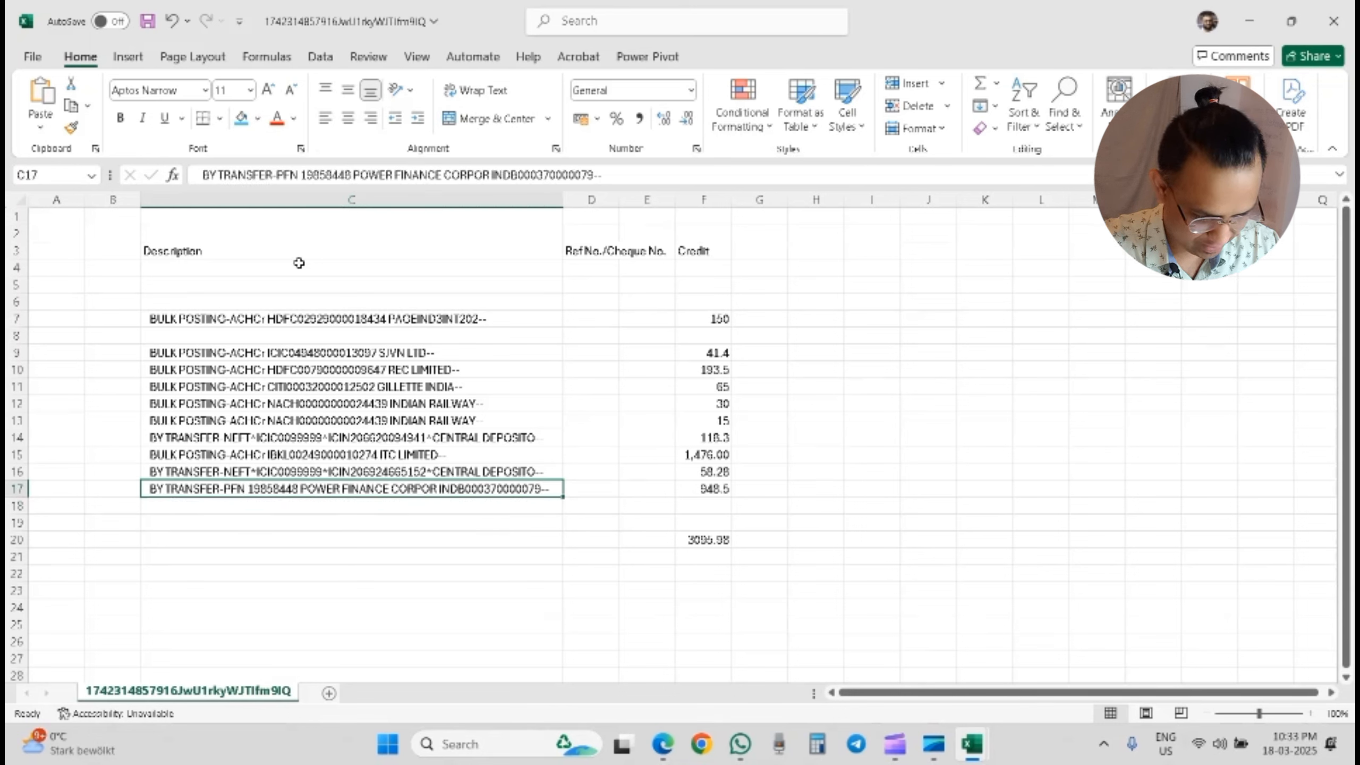
key(Down)
key(Down)
key(Down)
key(Down)
key(Right)
key(Up)
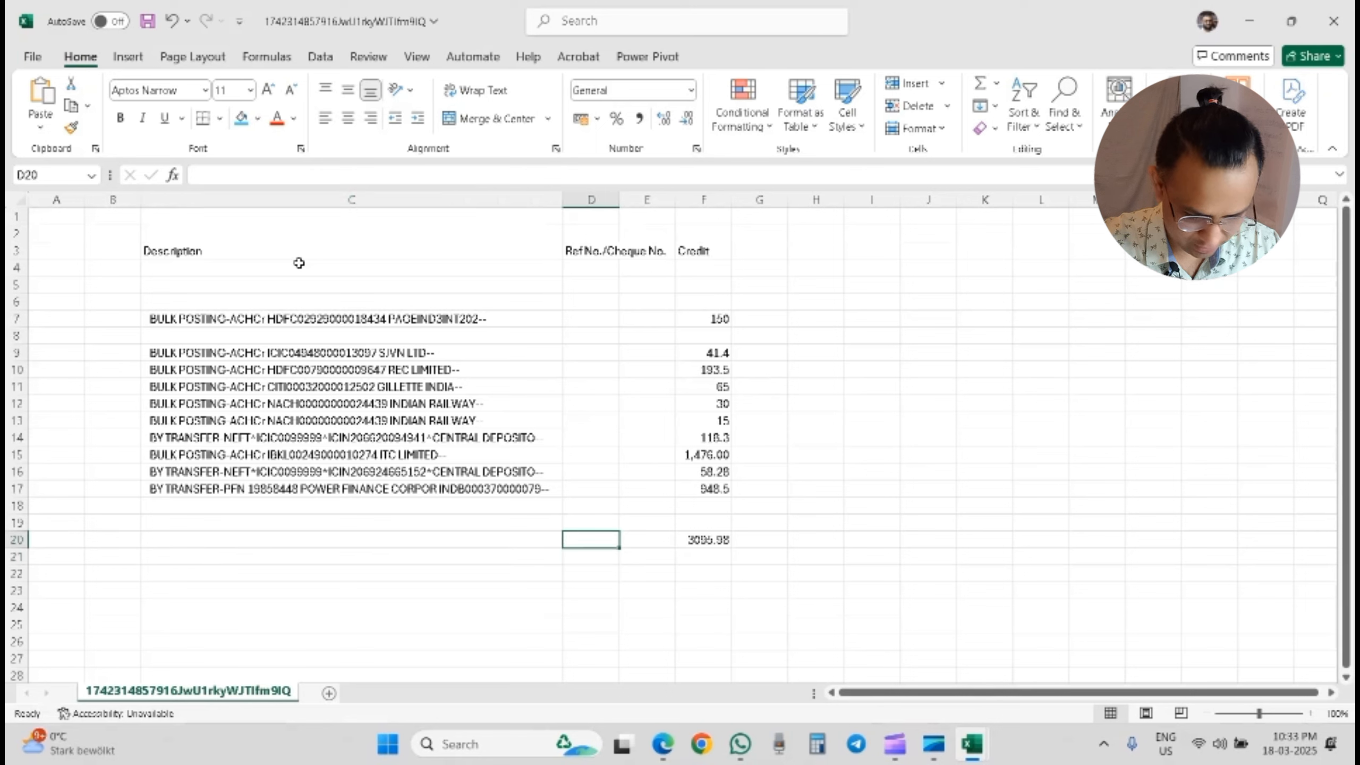
key(Up)
key(Right)
key(Right)
key(Down)
key(Delete)
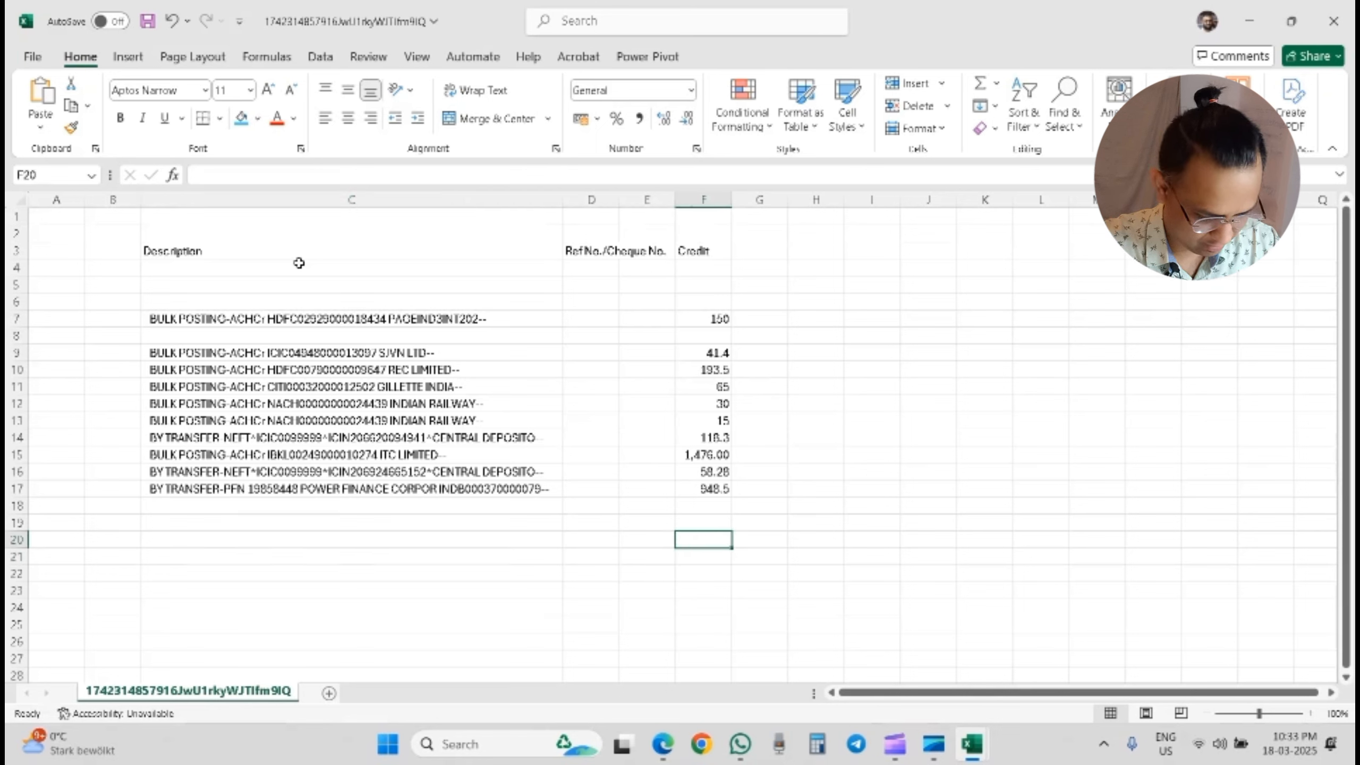
Step: Enter the label Total in E18, directly below the last statement entry
key(Up)
key(Up)
key(Left)
text(Total)
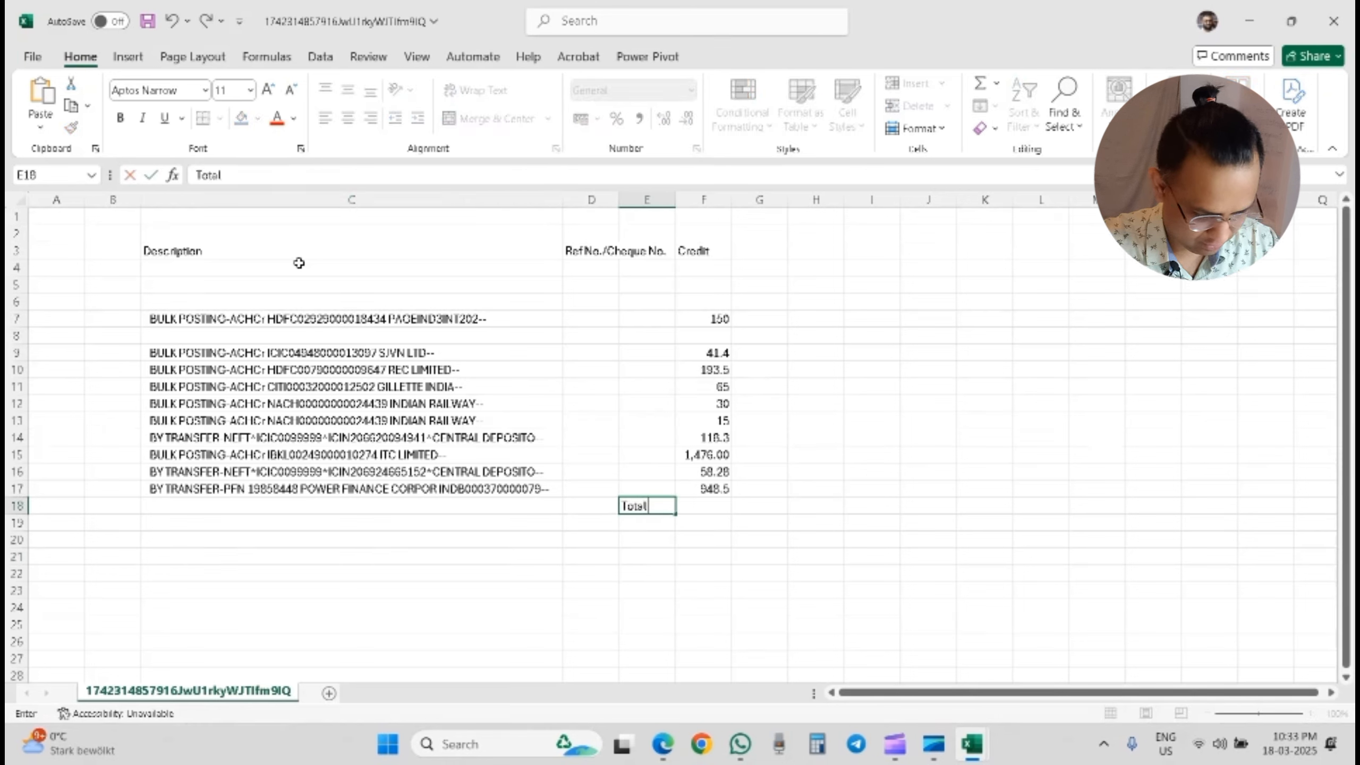
key(Right)
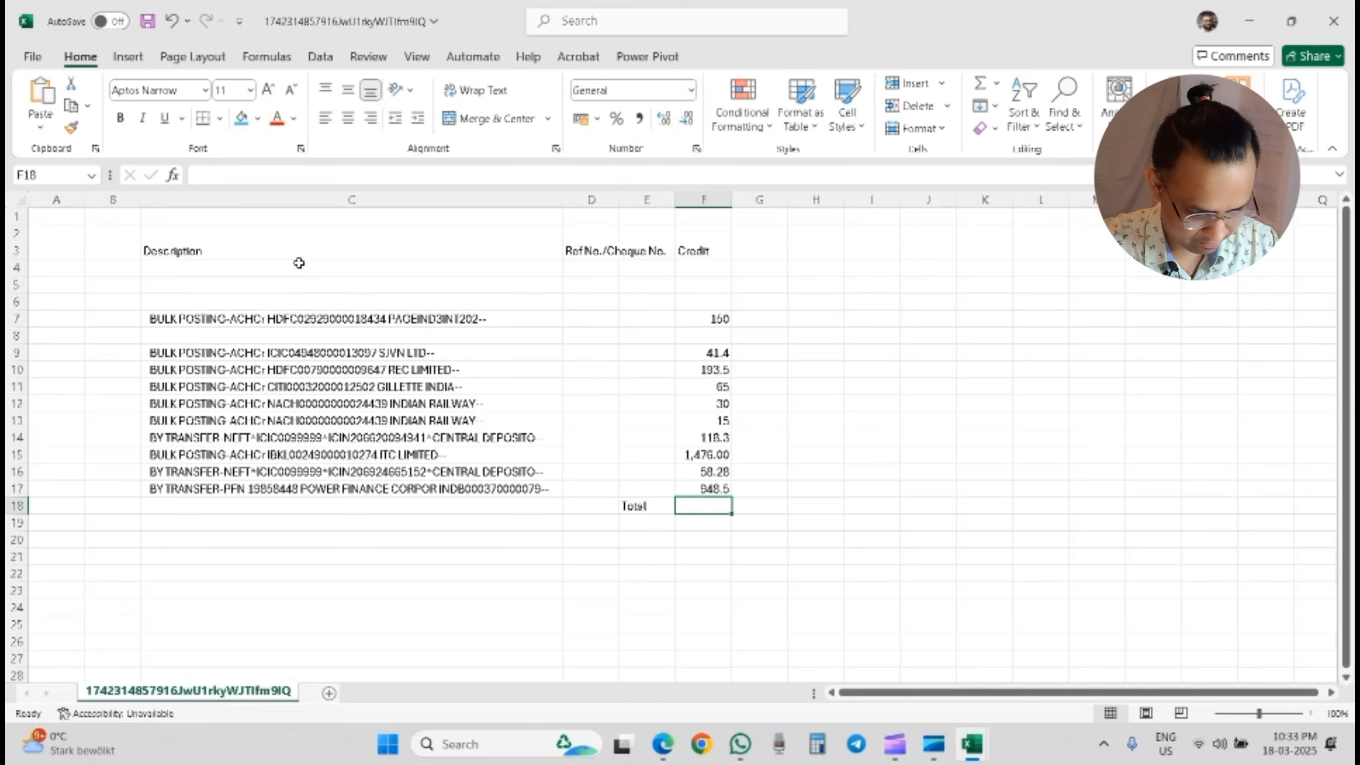
Step: Sum the dividend credits in F18 with the formula =SUM(F7:F17)
text(=SUM()
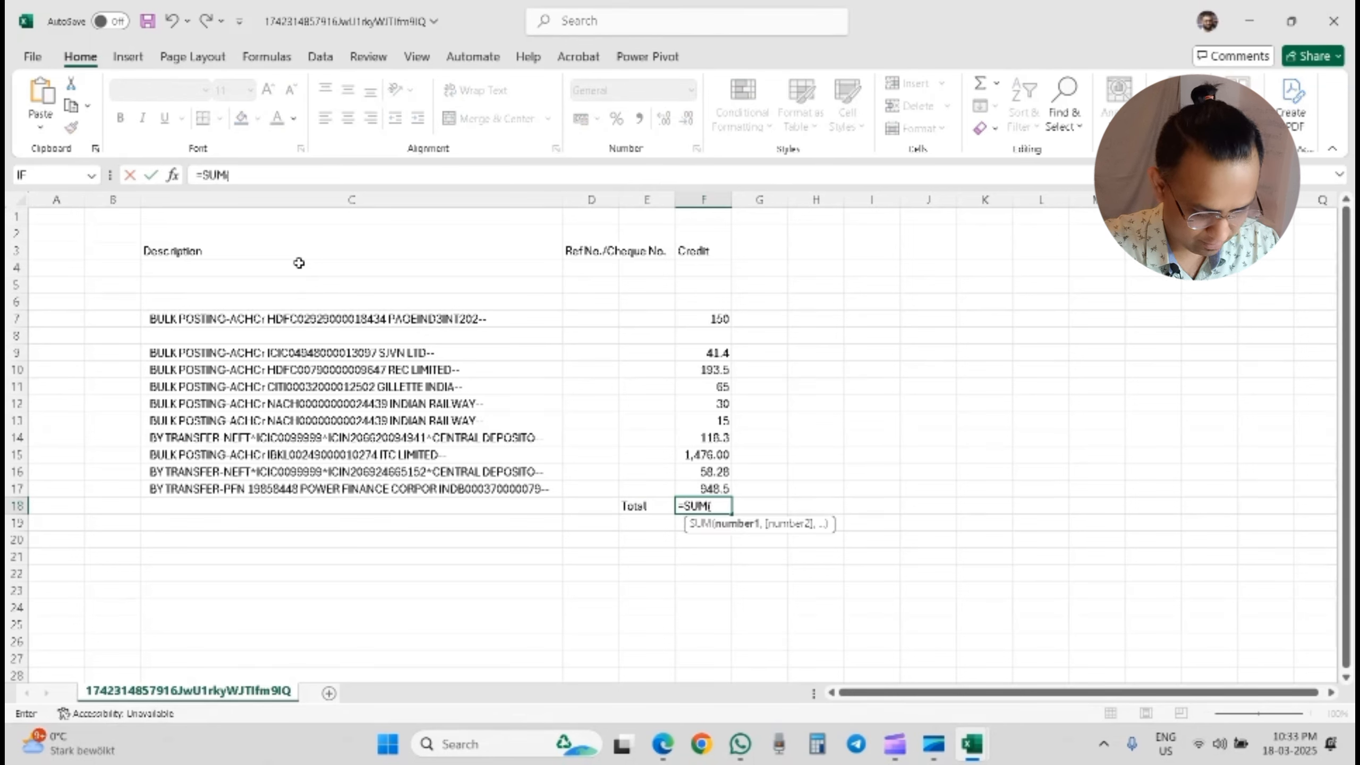
key(Up)
key(ctrl+shift+Up)
key(shift+Up)
key(shift+Up)
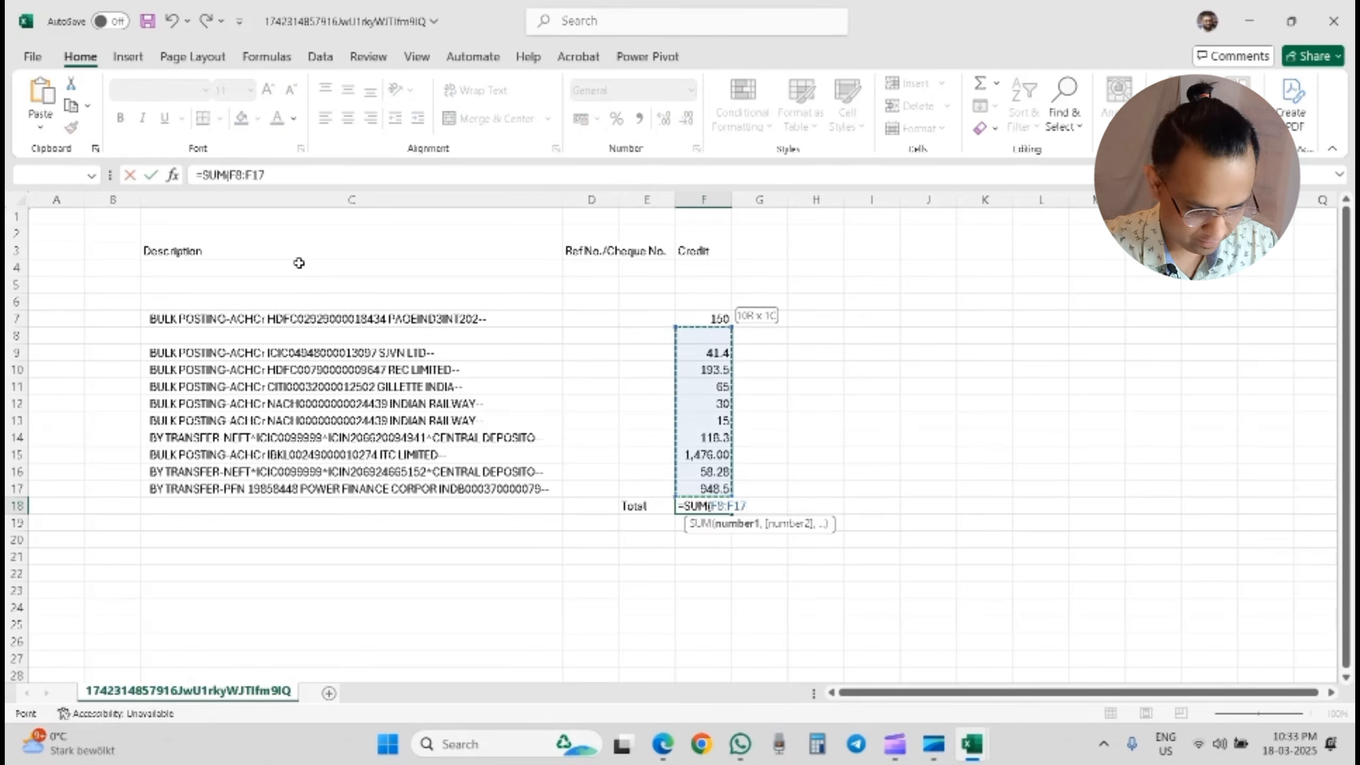
key(Return)
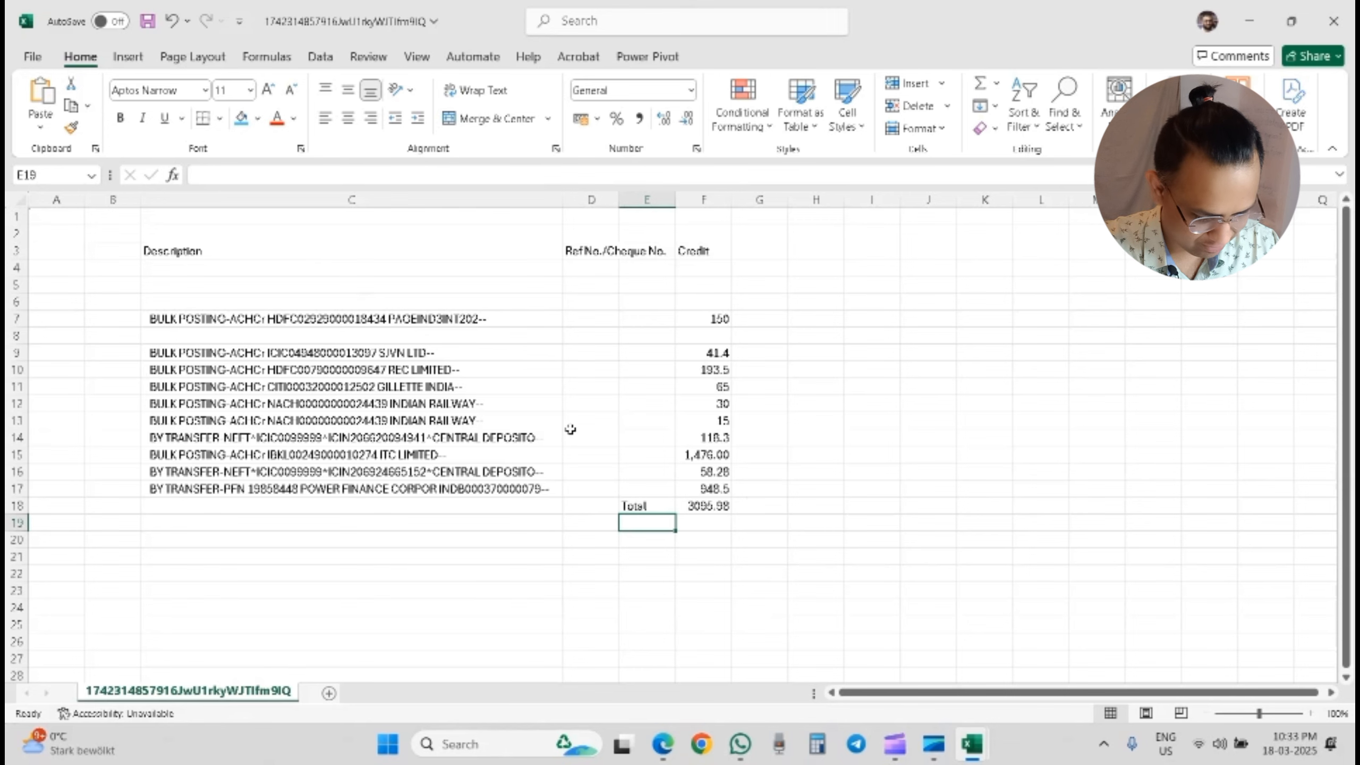
Step: Try to paste the statement's credit total from F18 into the March 2025 cell I6 of the Dividend Tracker workbook
click(707, 508)
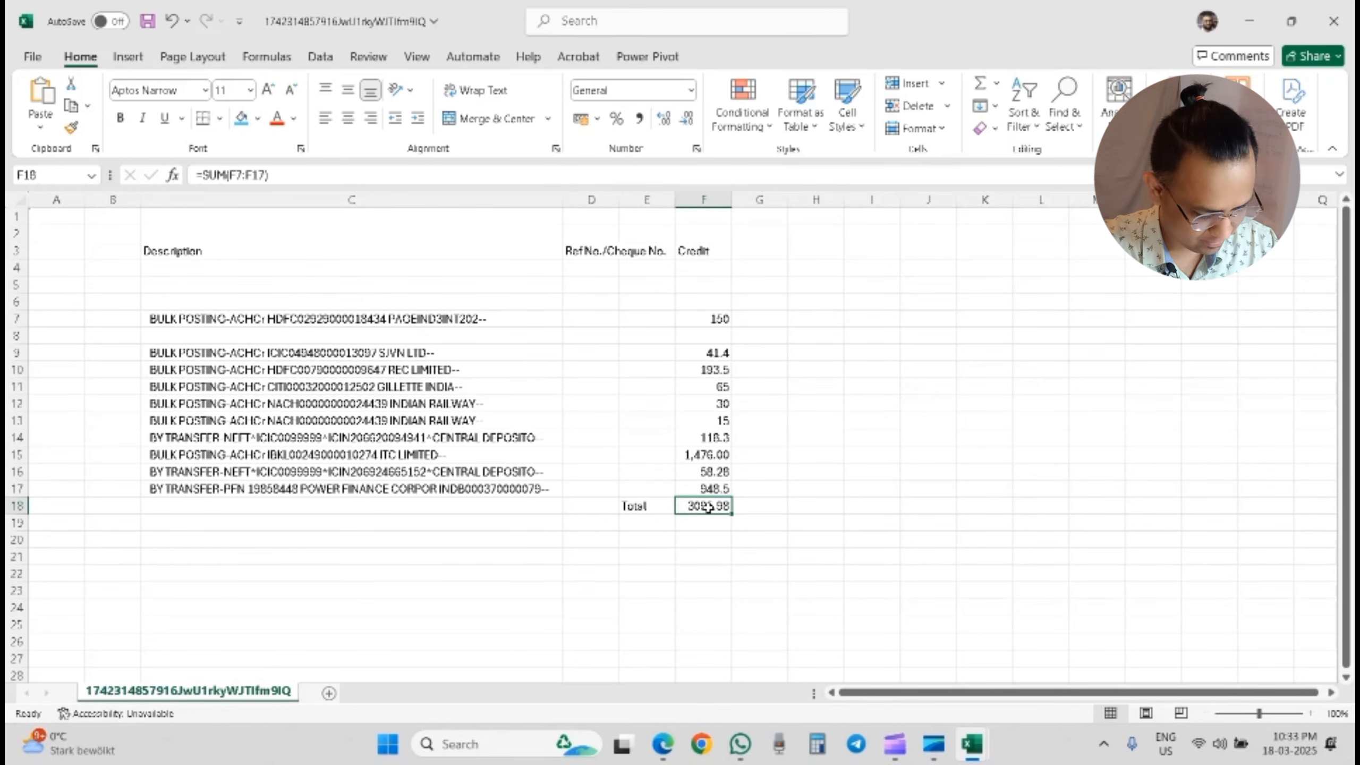
key(ctrl+c)
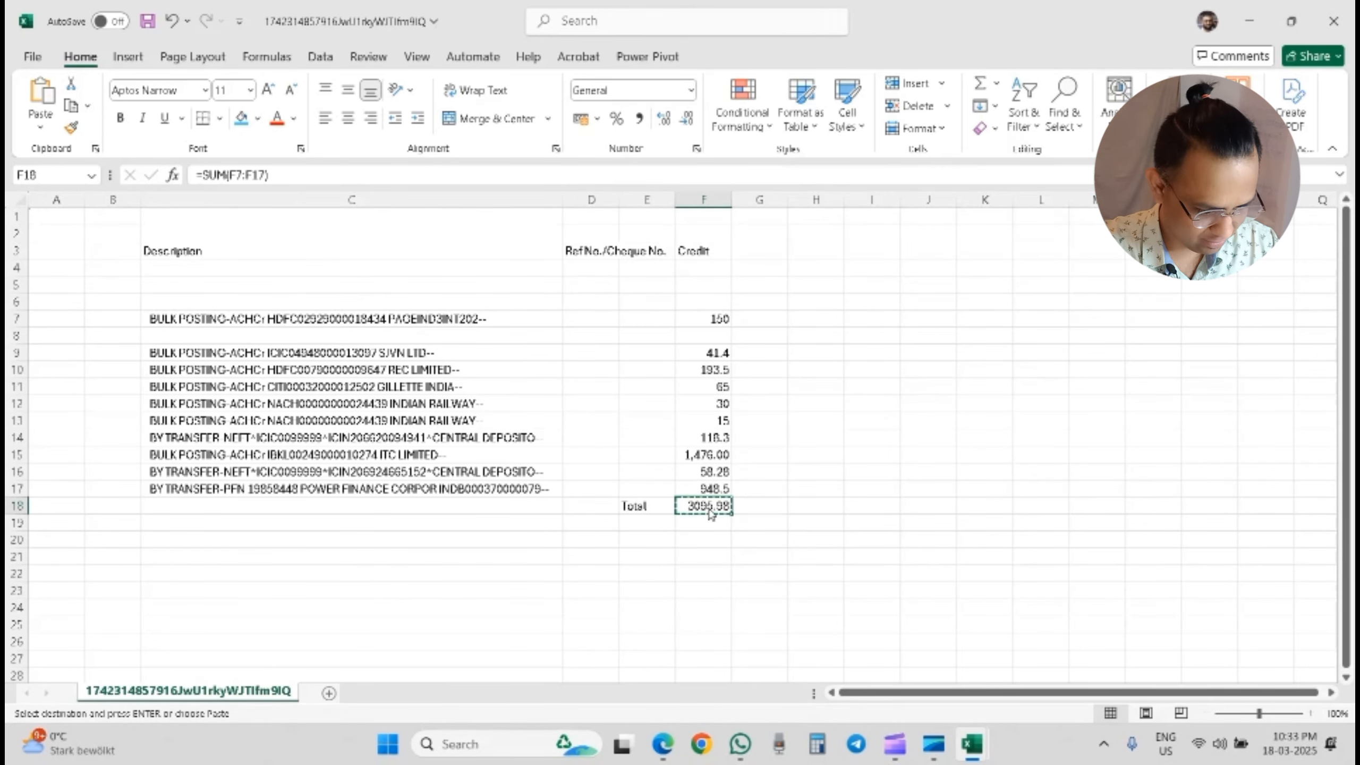
key(alt+Tab)
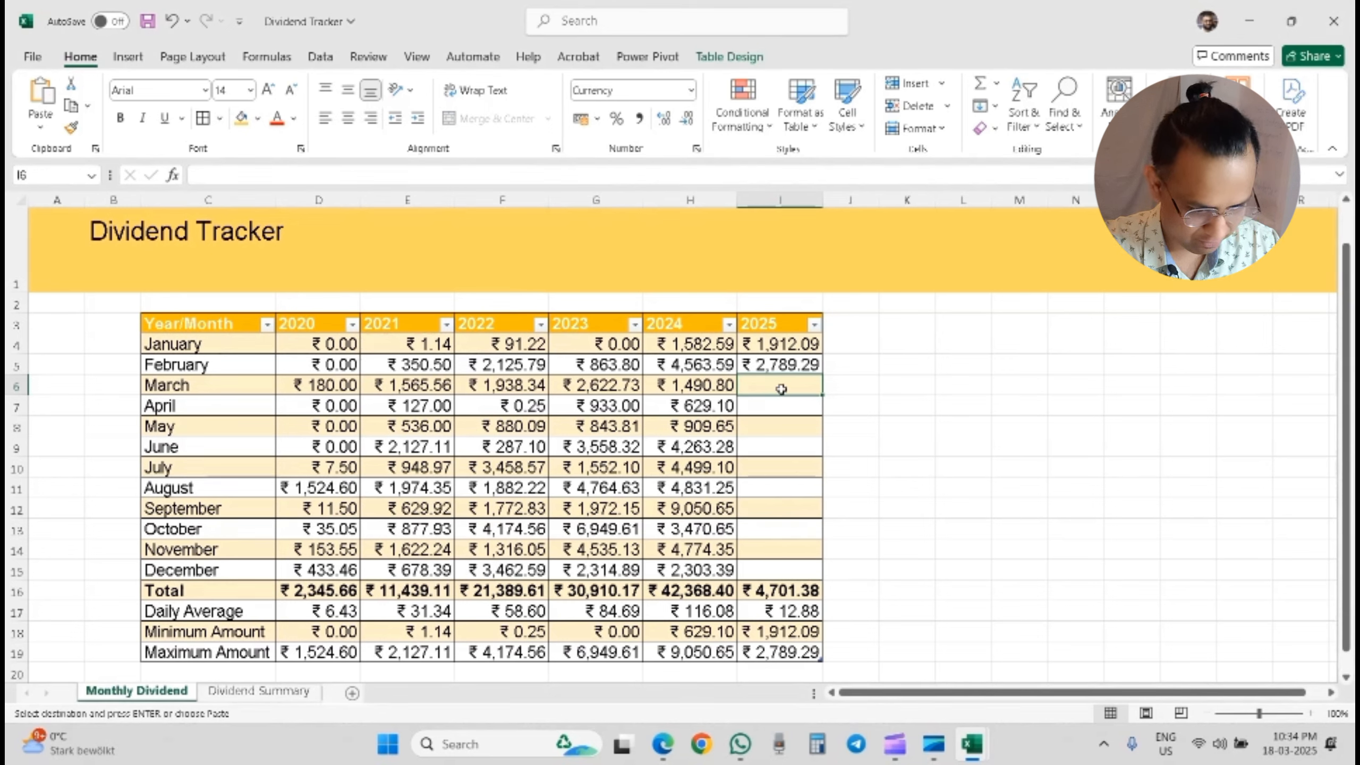
key(ctrl+v)
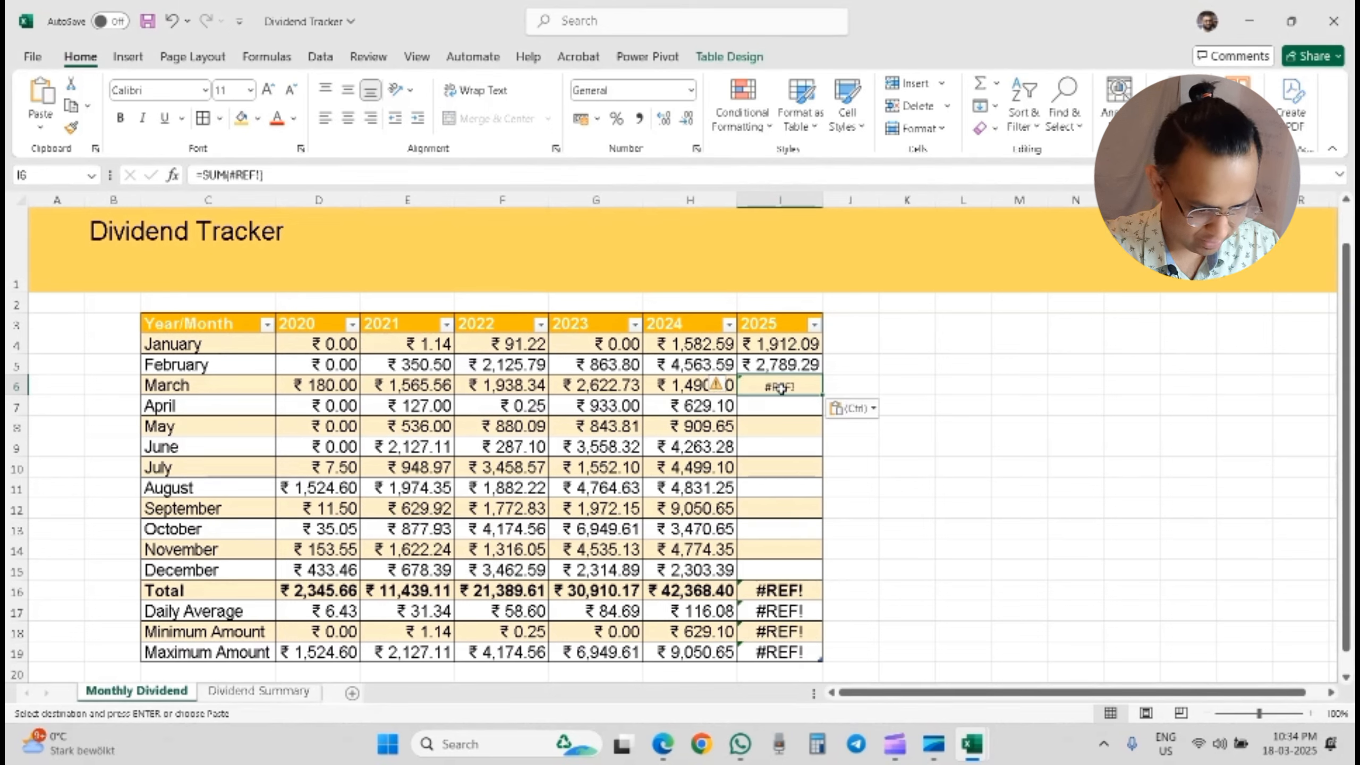
key(ctrl+z)
Step: Retry copying the statement's total from F18 into I6 of the Dividend Tracker, and undo the pasted formula
double_click(781, 389)
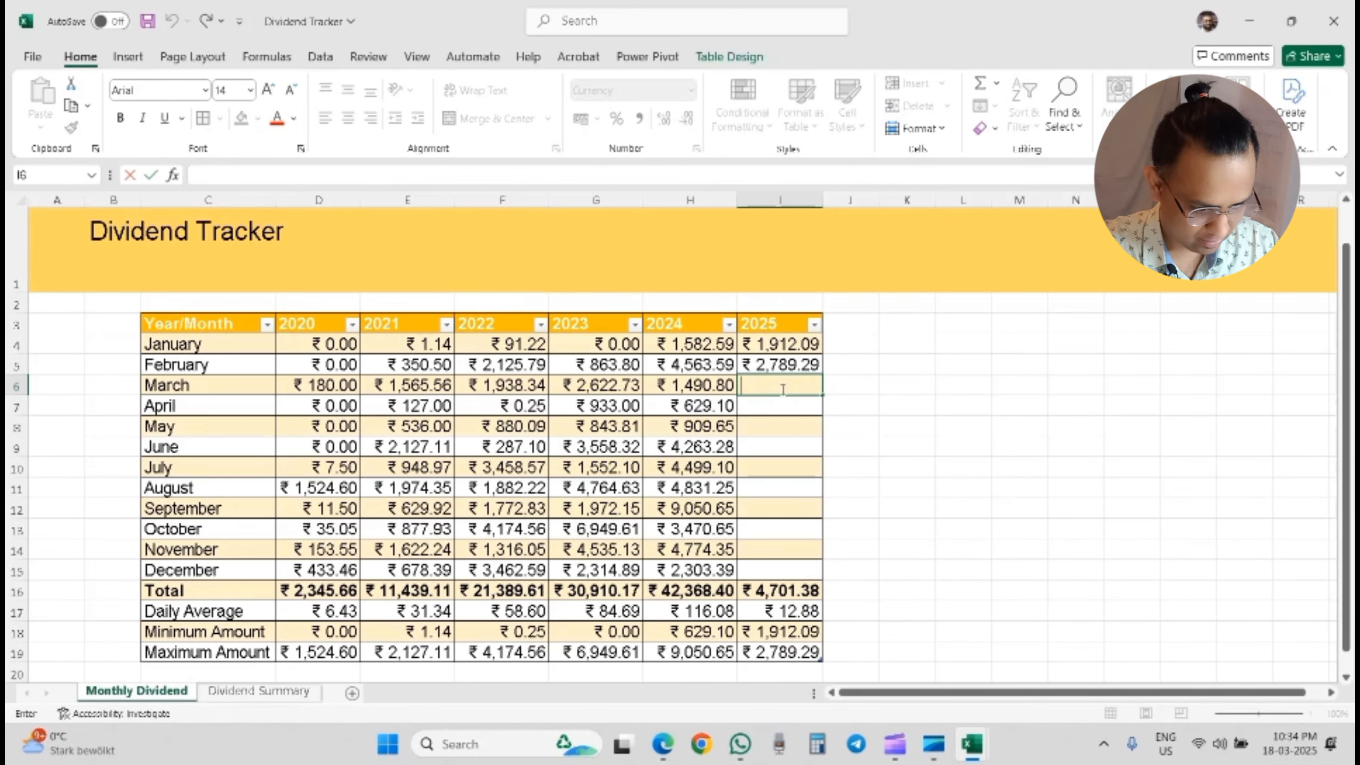
key(alt+Tab)
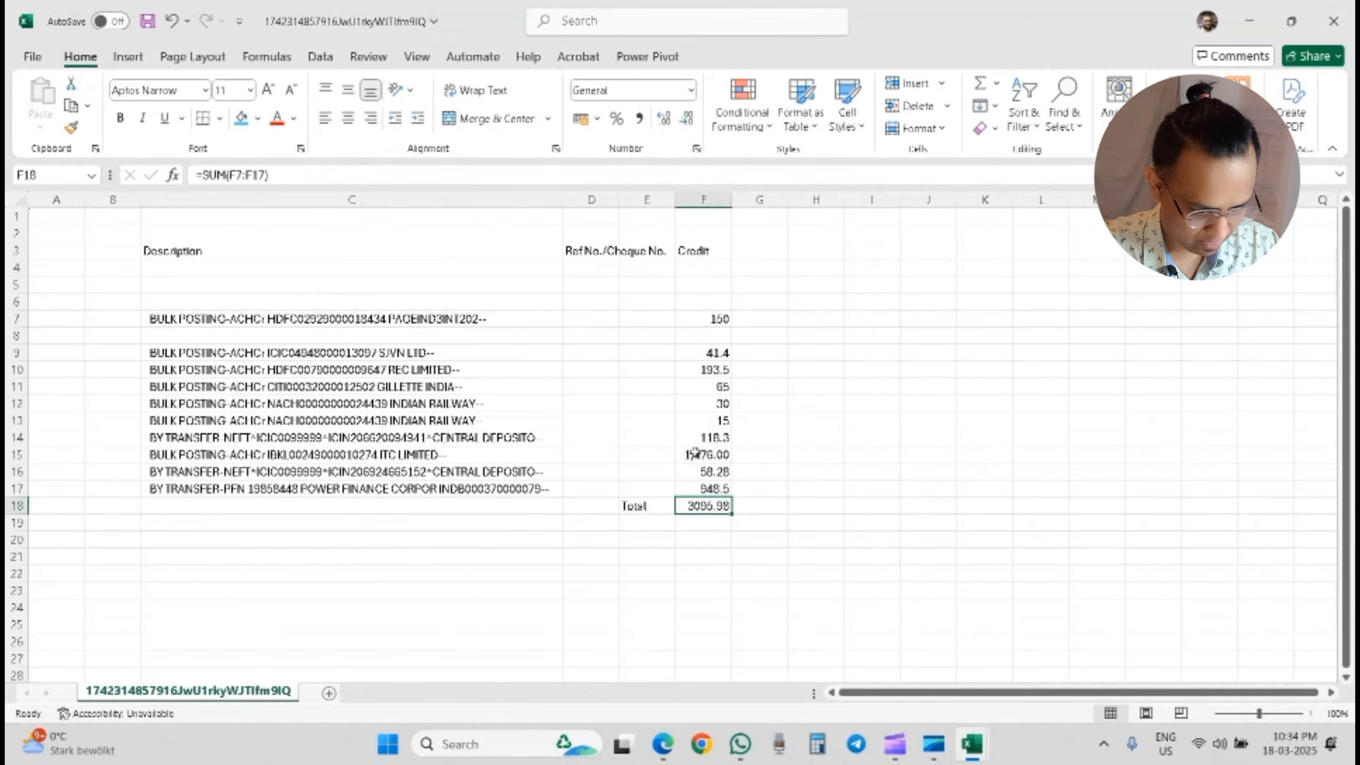
key(ctrl+c)
key(alt+Tab)
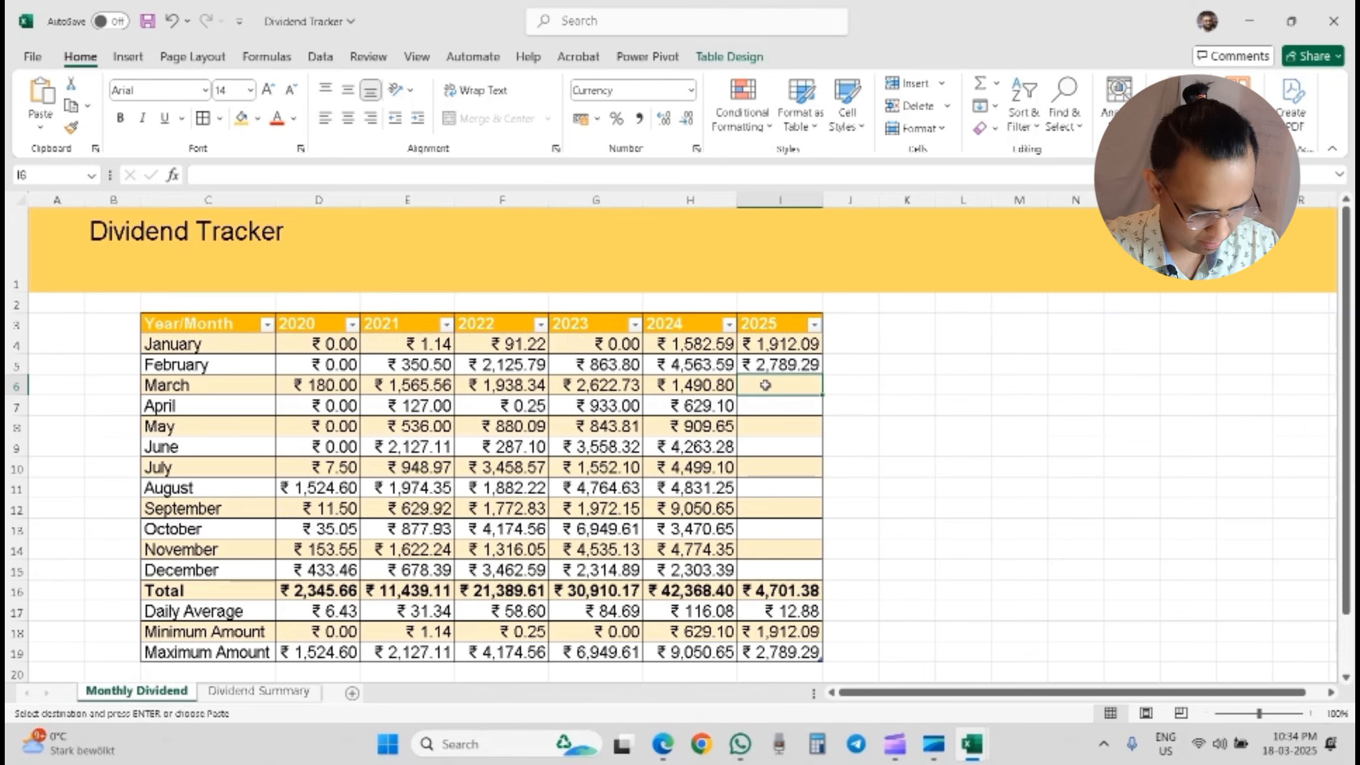
double_click(767, 385)
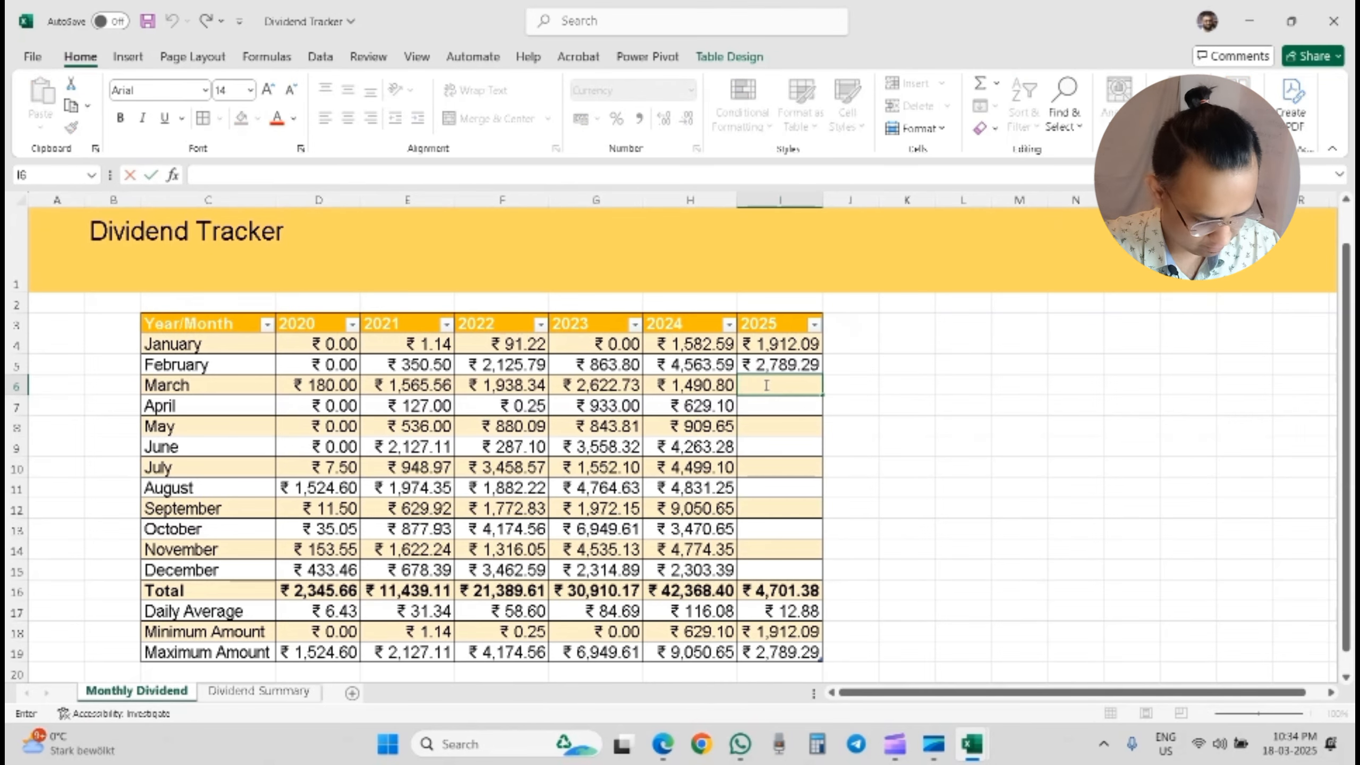
key(alt+Tab)
key(ctrl+c)
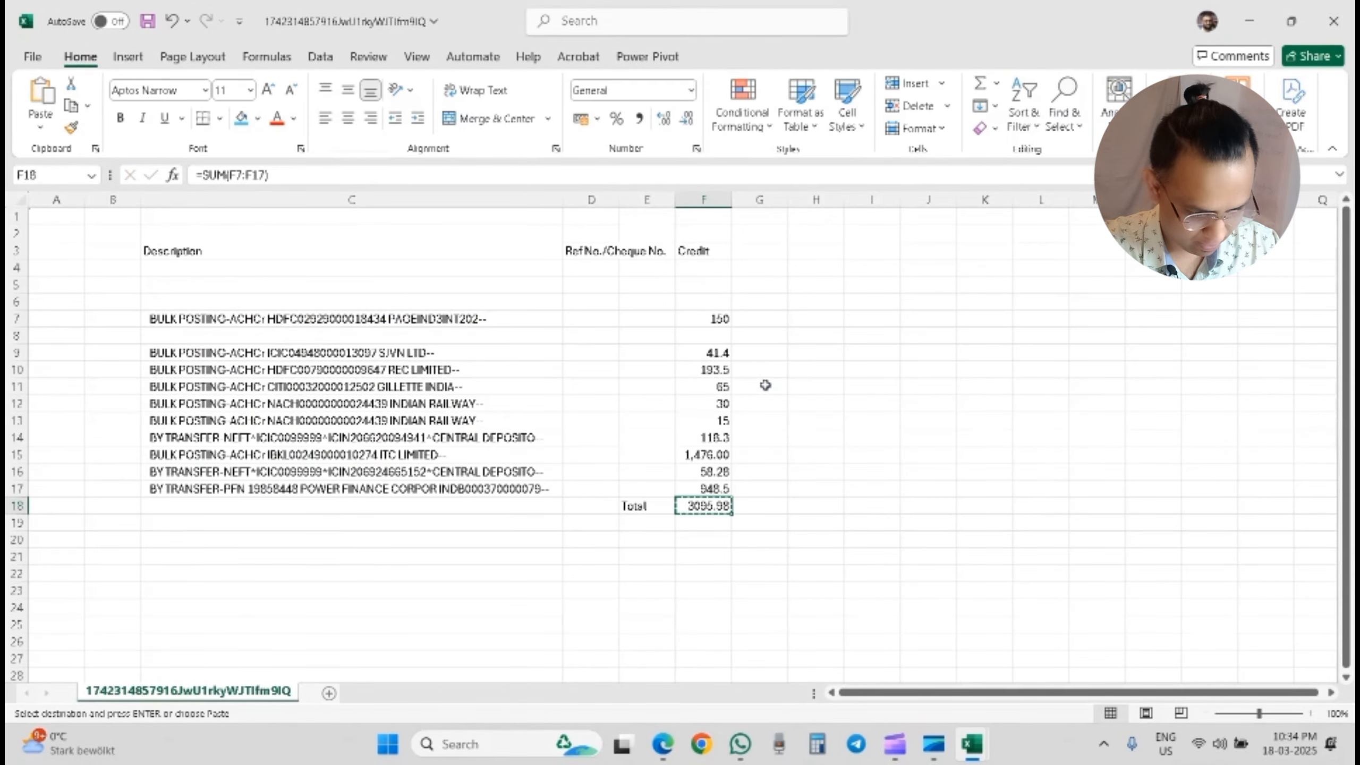
key(alt+Tab)
double_click(784, 385)
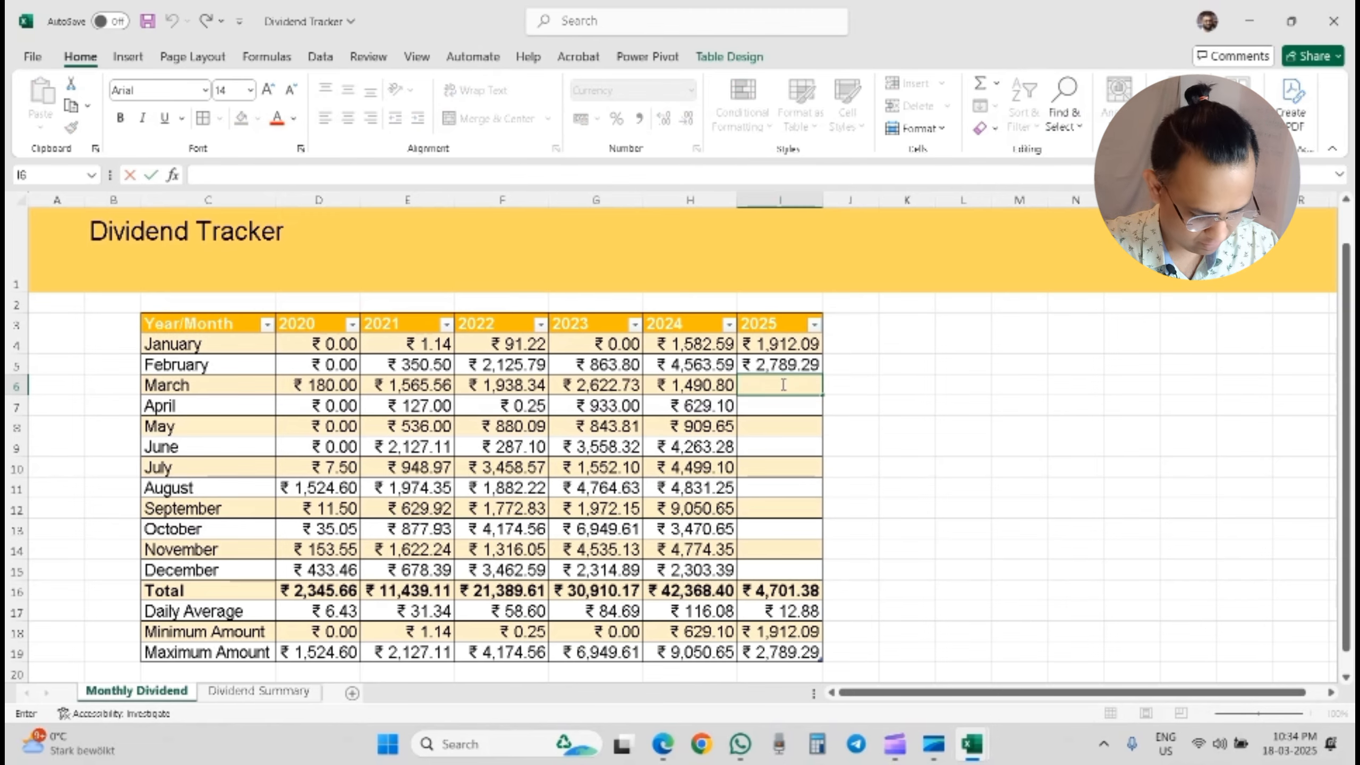
key(alt+Tab)
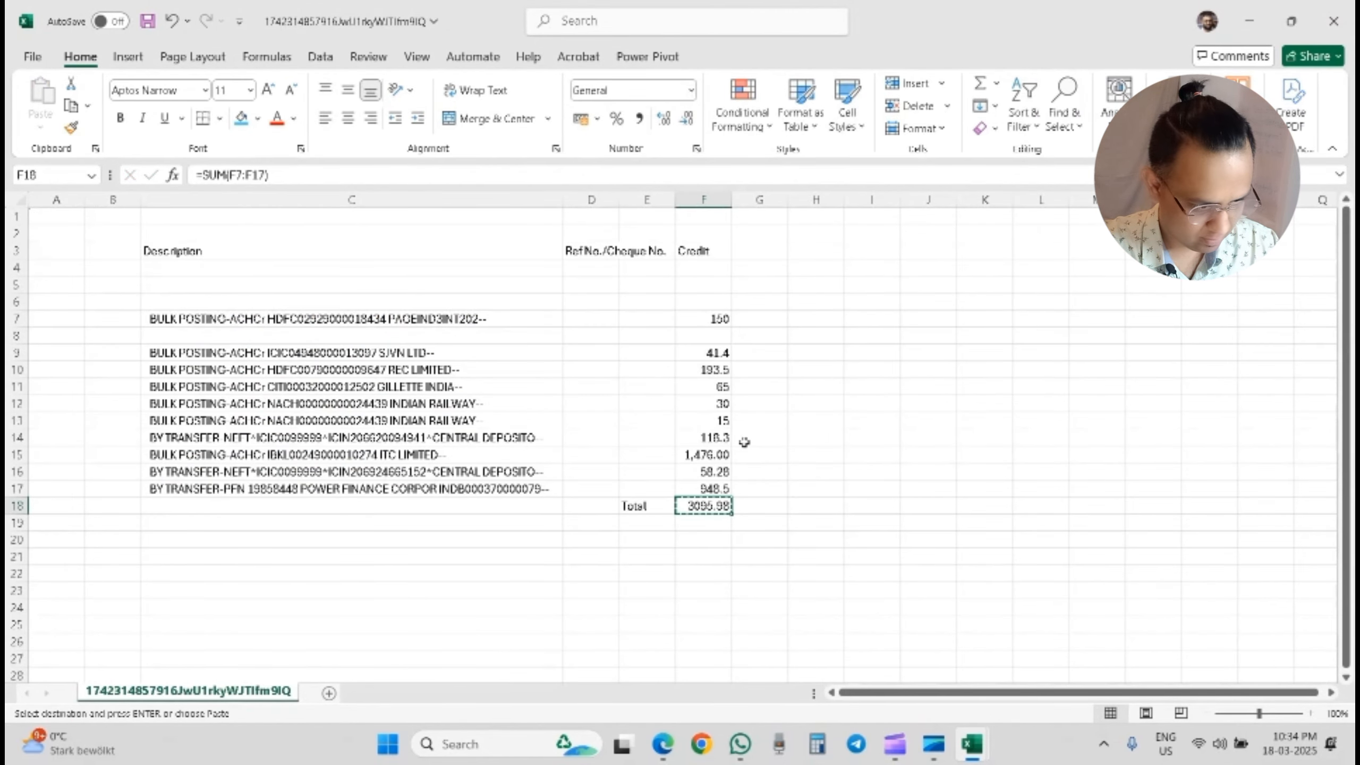
key(alt+Tab)
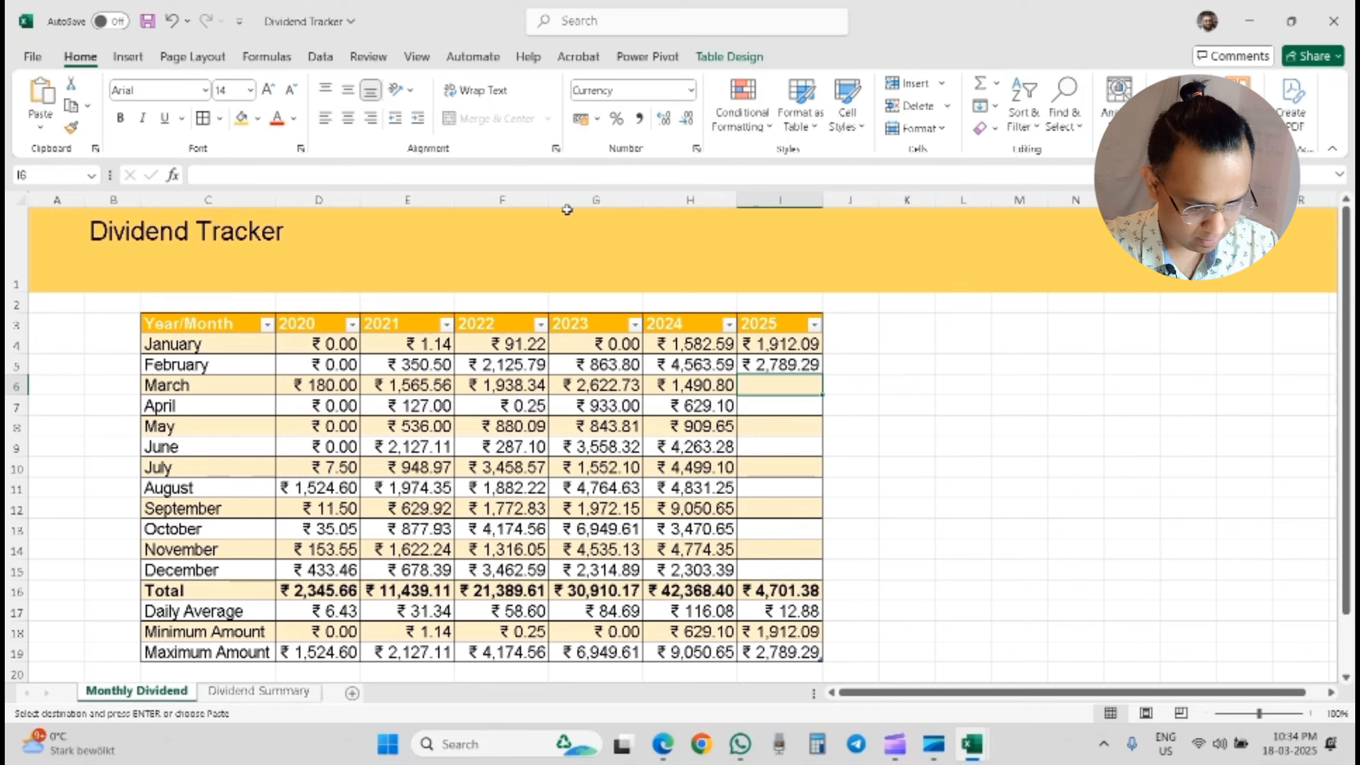
key(ctrl+v)
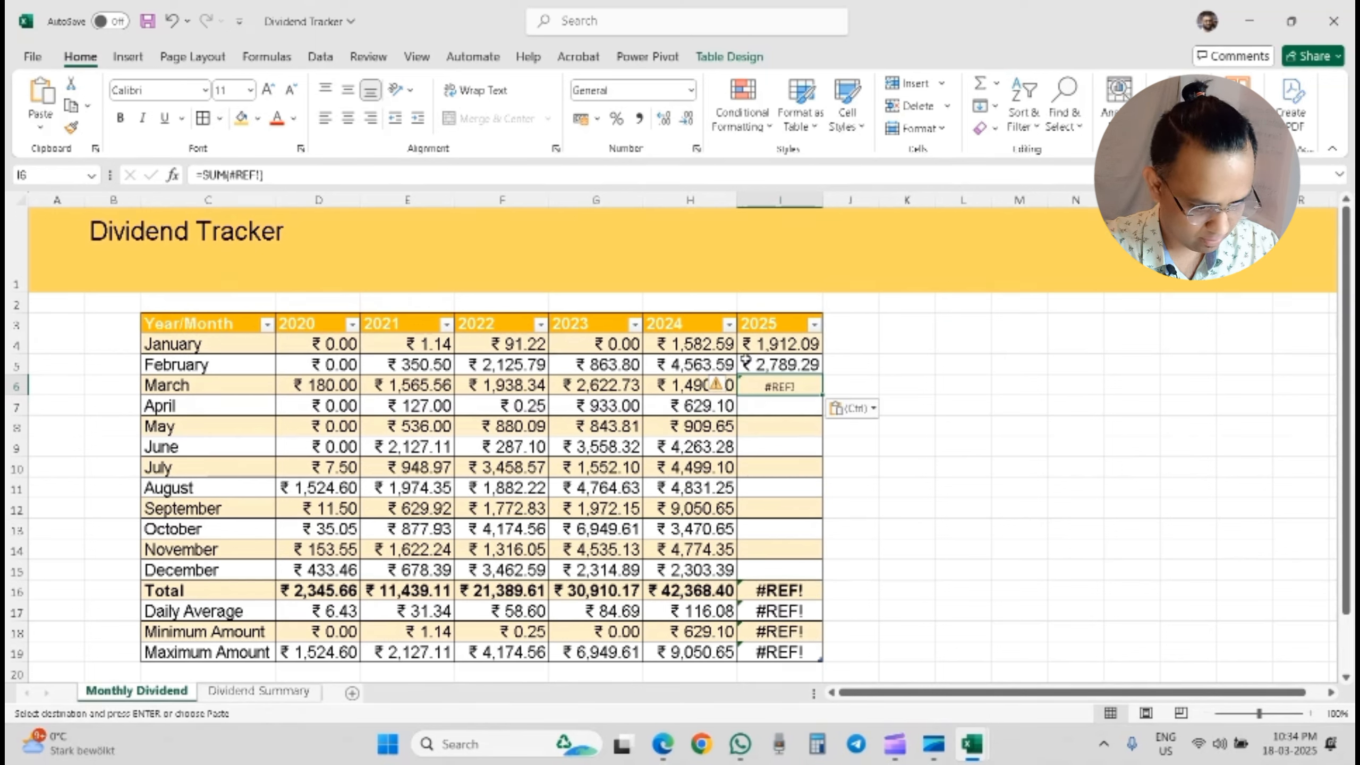
key(ctrl+z)
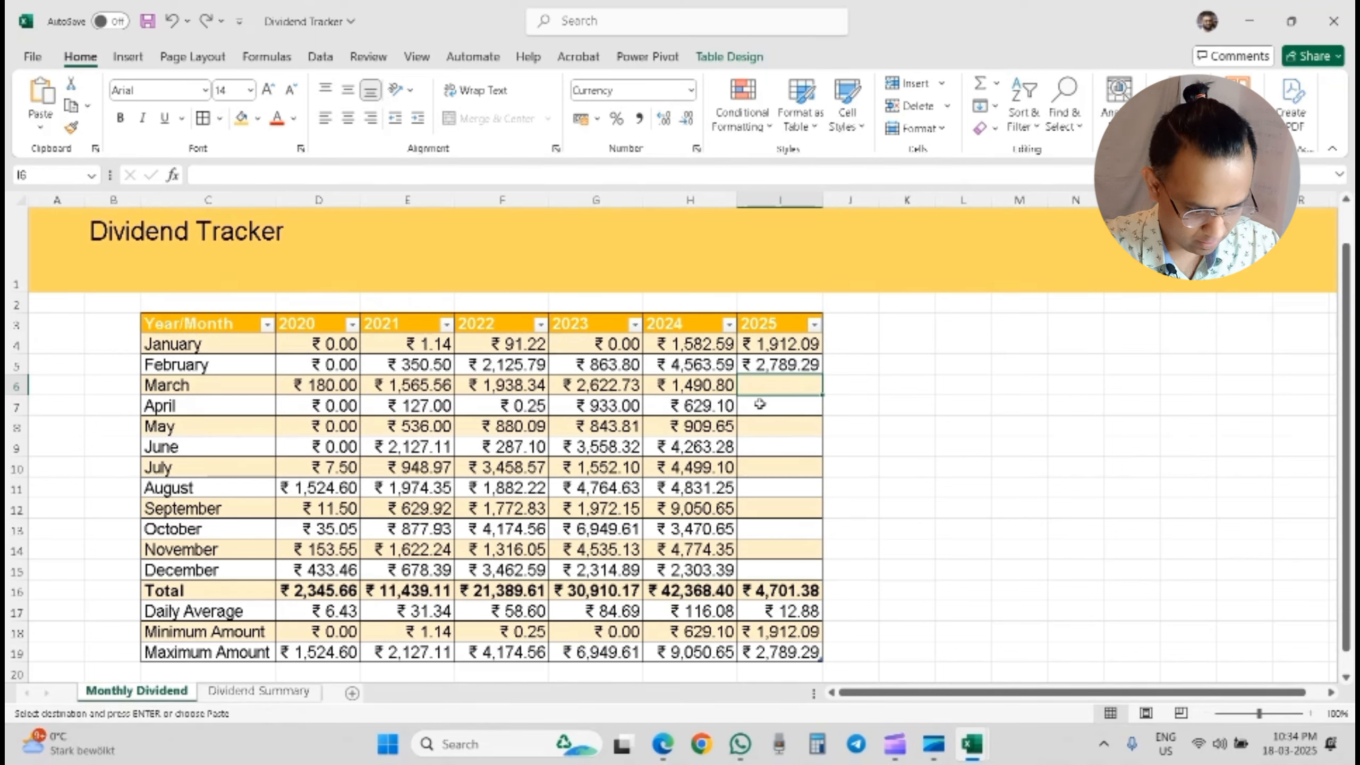
double_click(774, 381)
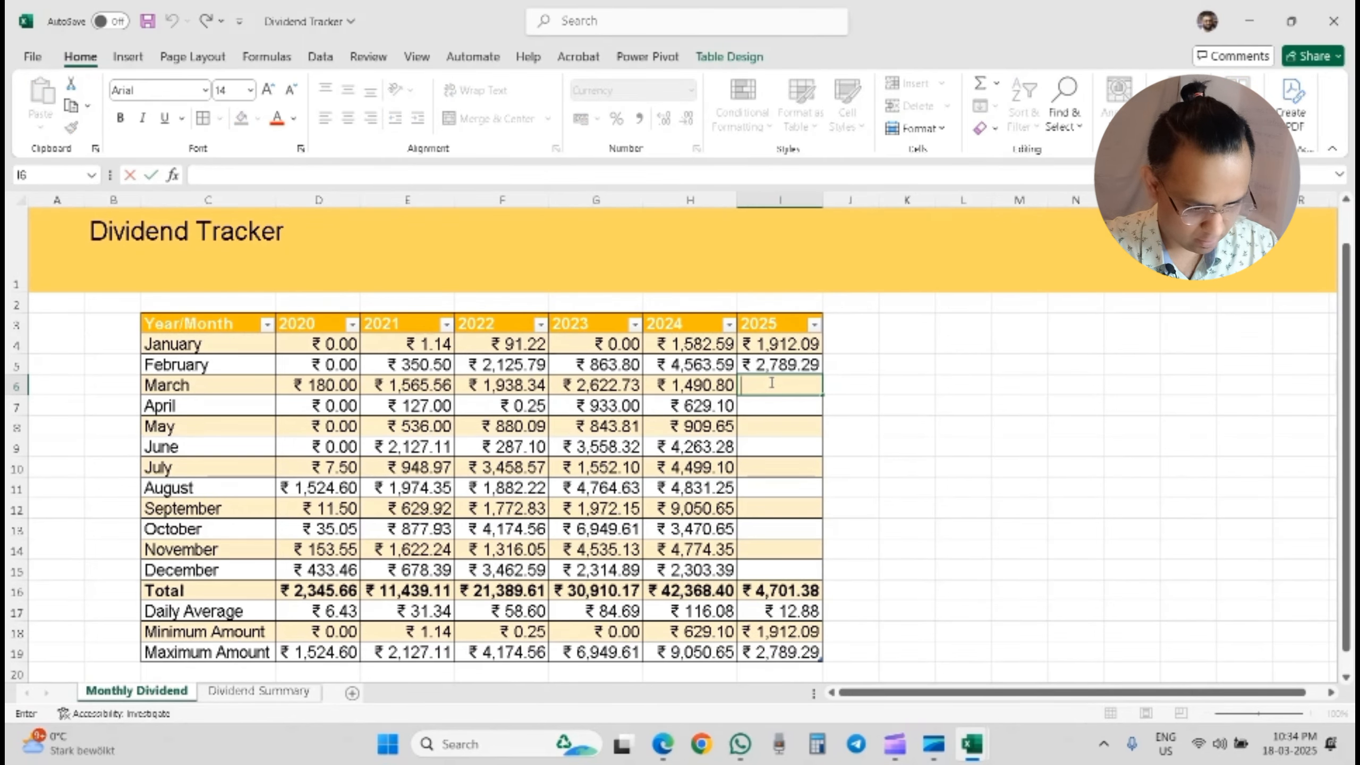
key(alt+Tab)
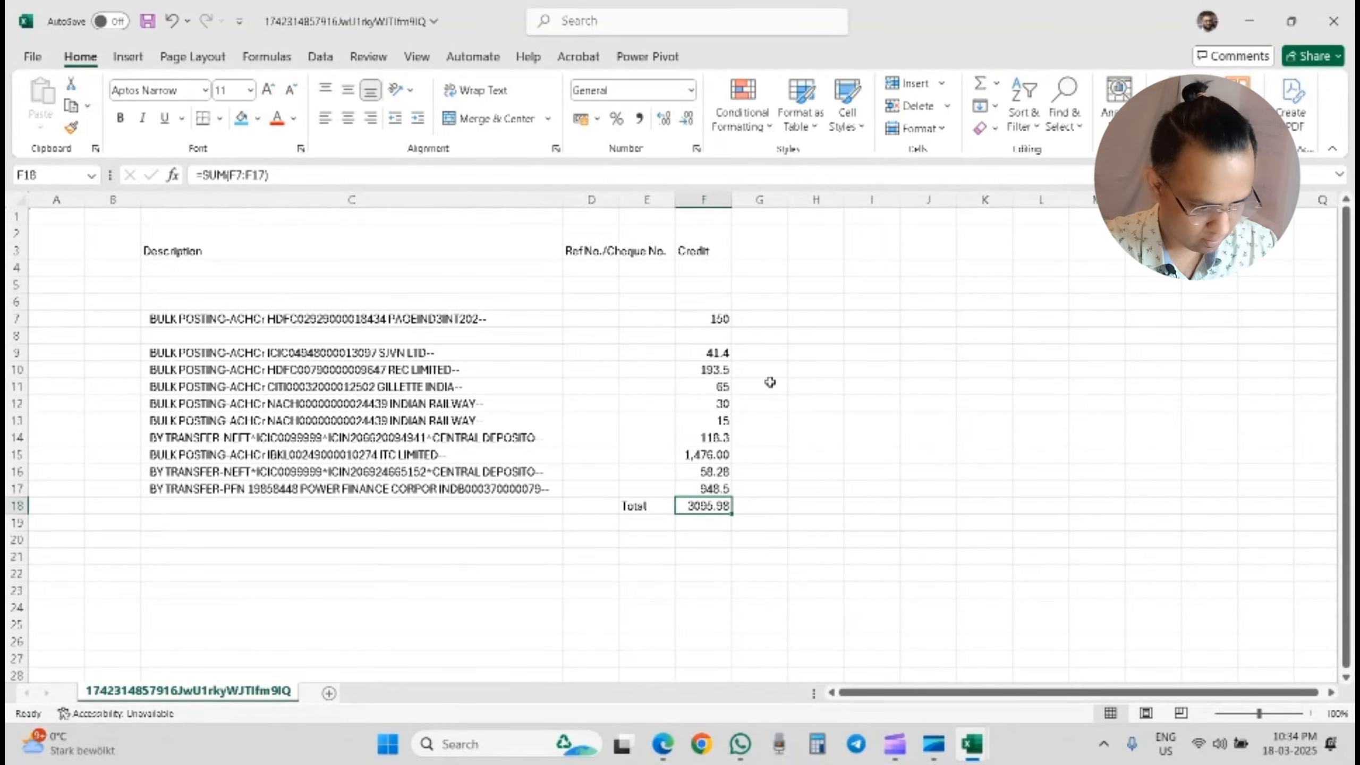
key(ctrl+c)
key(alt+Tab)
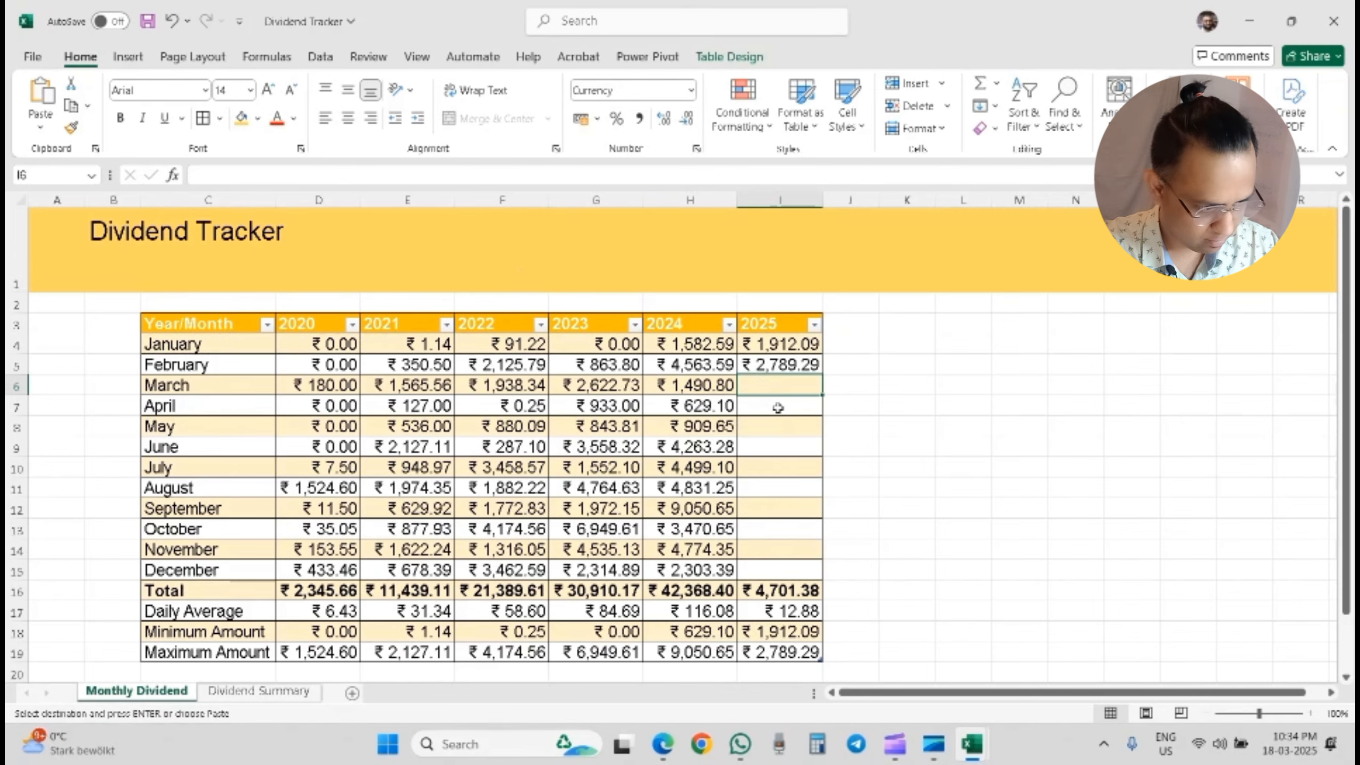
double_click(773, 385)
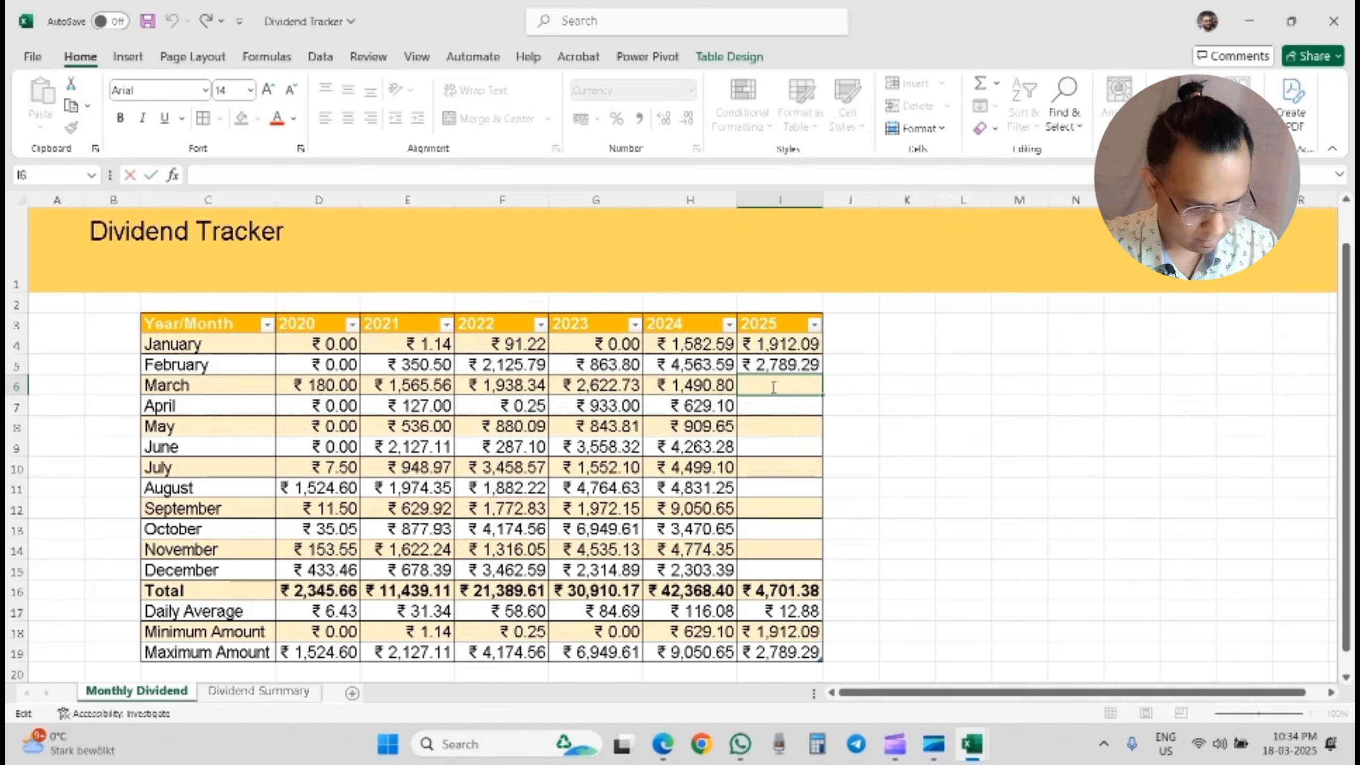
Step: Copy the credit total from F18 of the statement and paste it as a value into March 2025 cell I6 of the Dividend Tracker
key(alt+Tab)
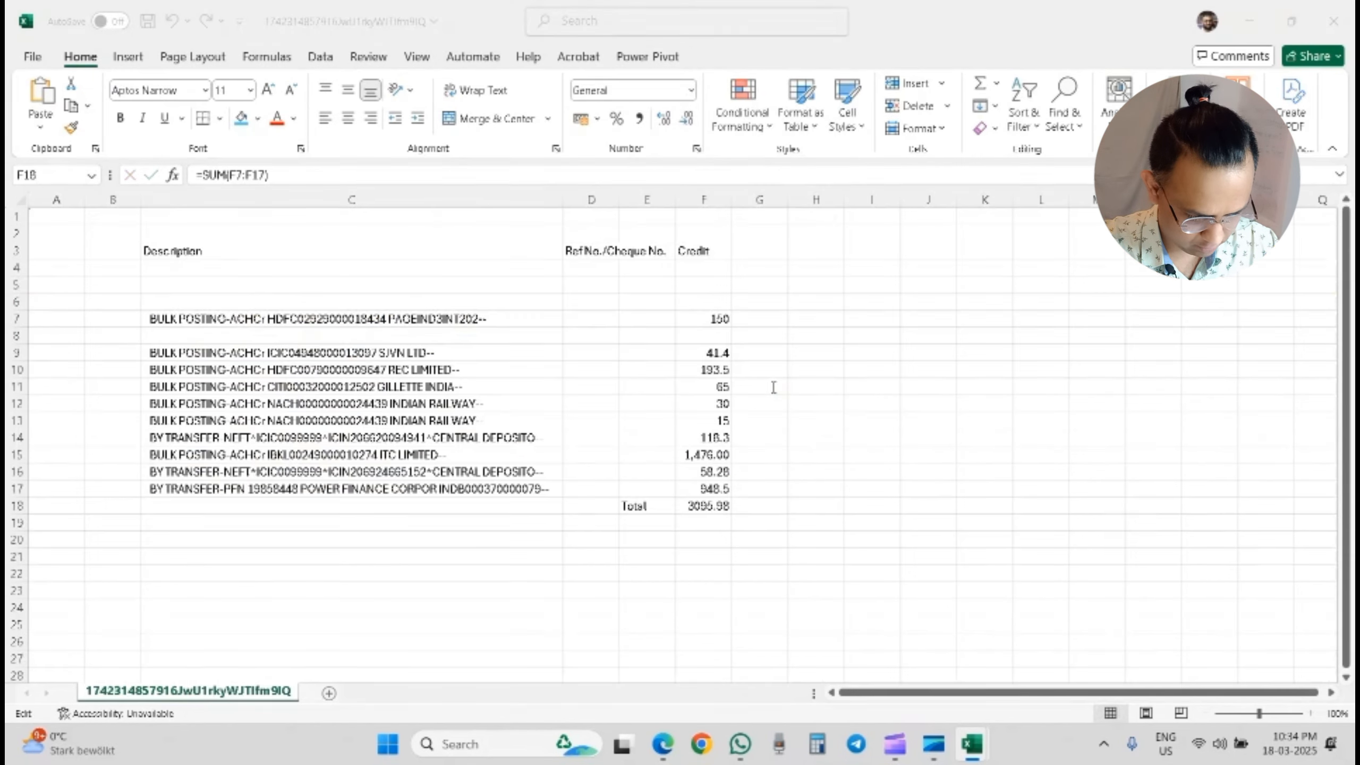
right_click(699, 507)
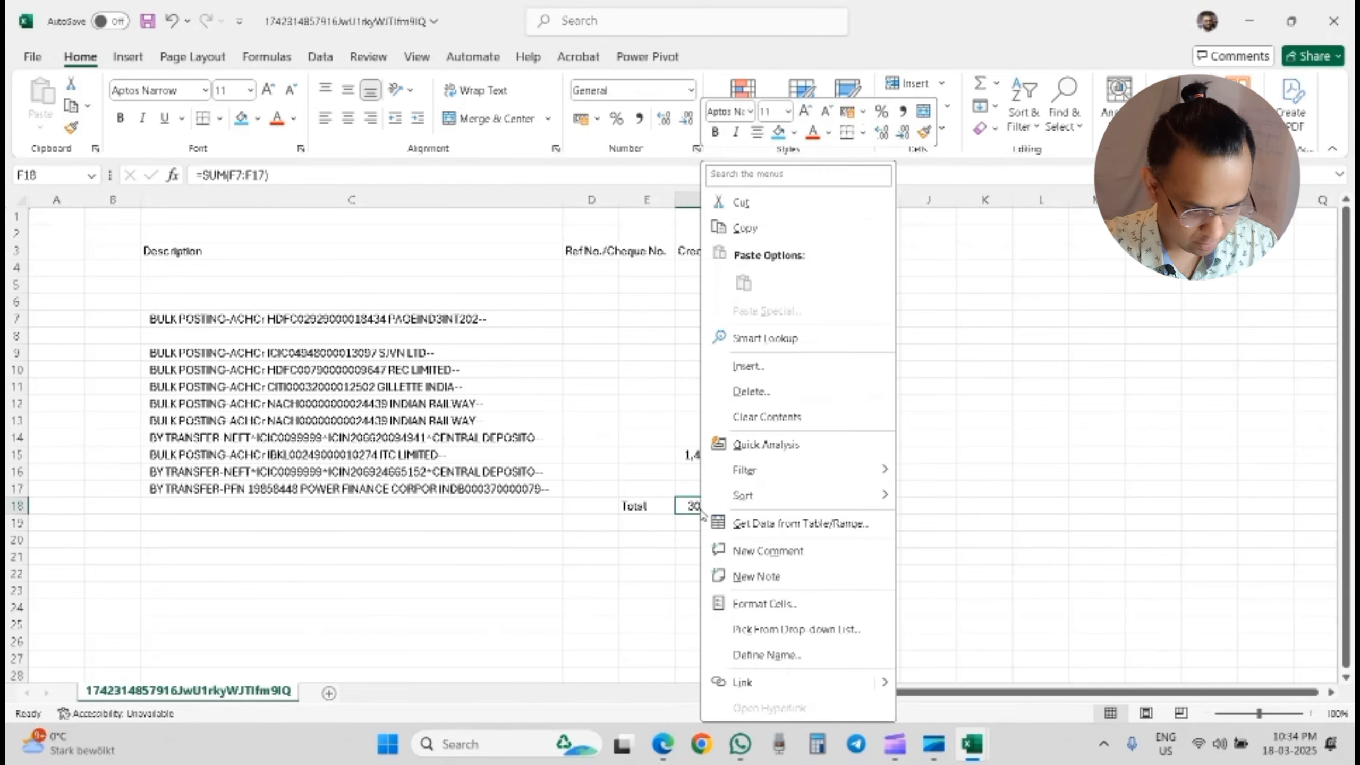
click(747, 230)
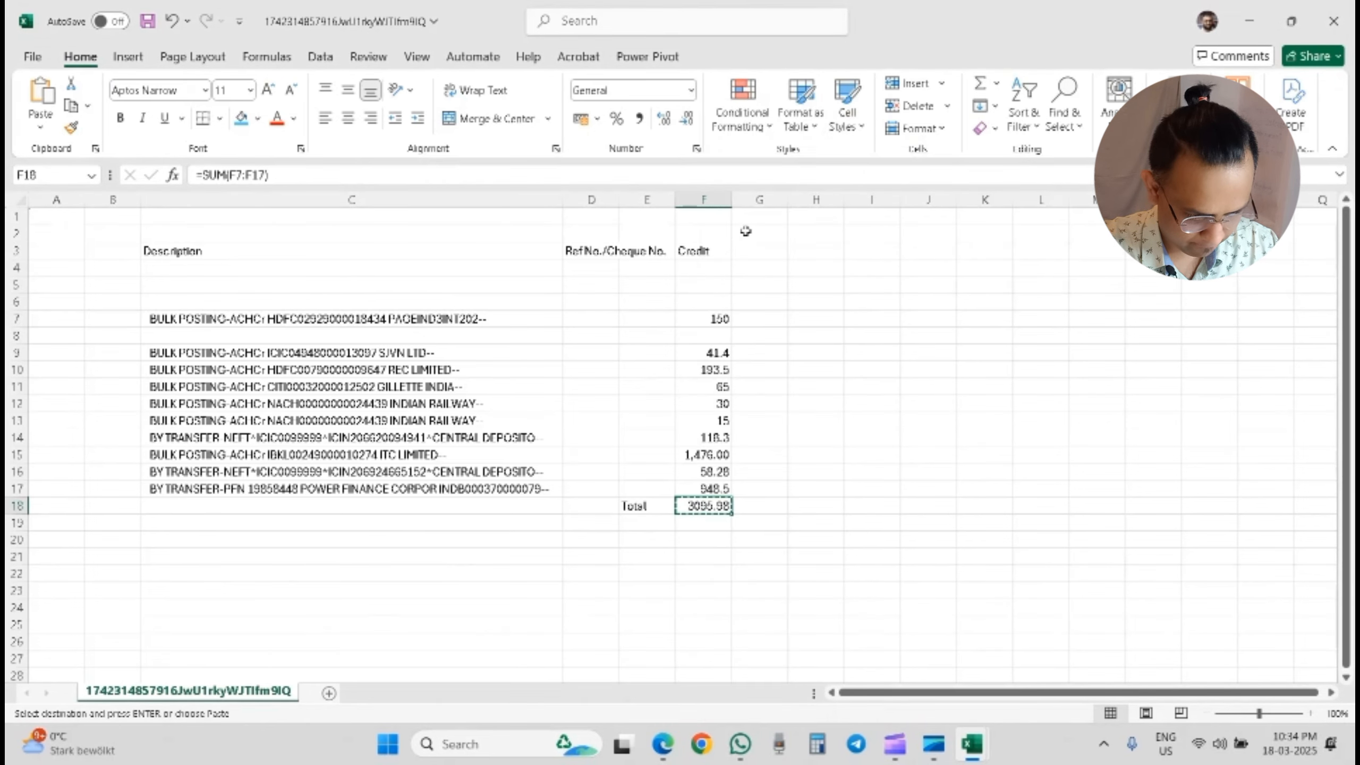
key(alt+Tab)
right_click(759, 380)
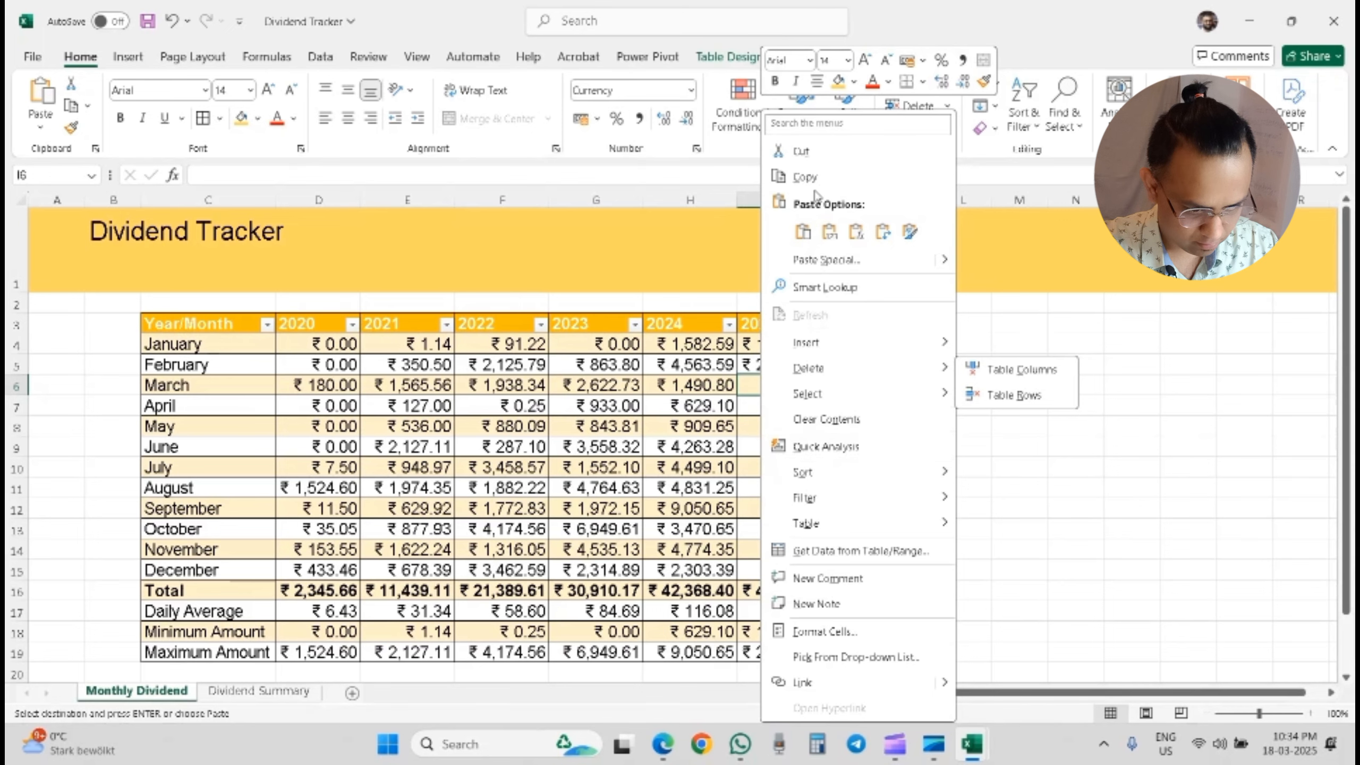
click(803, 231)
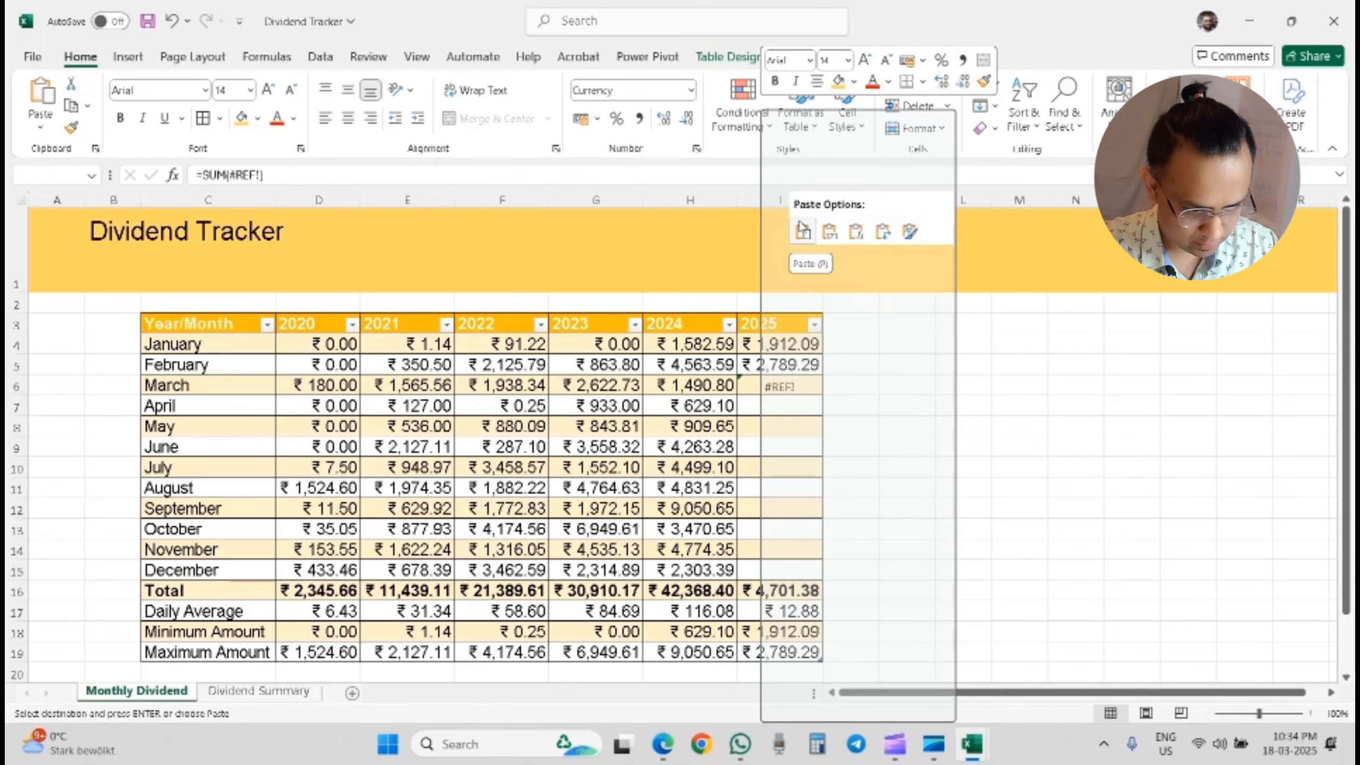
click(832, 234)
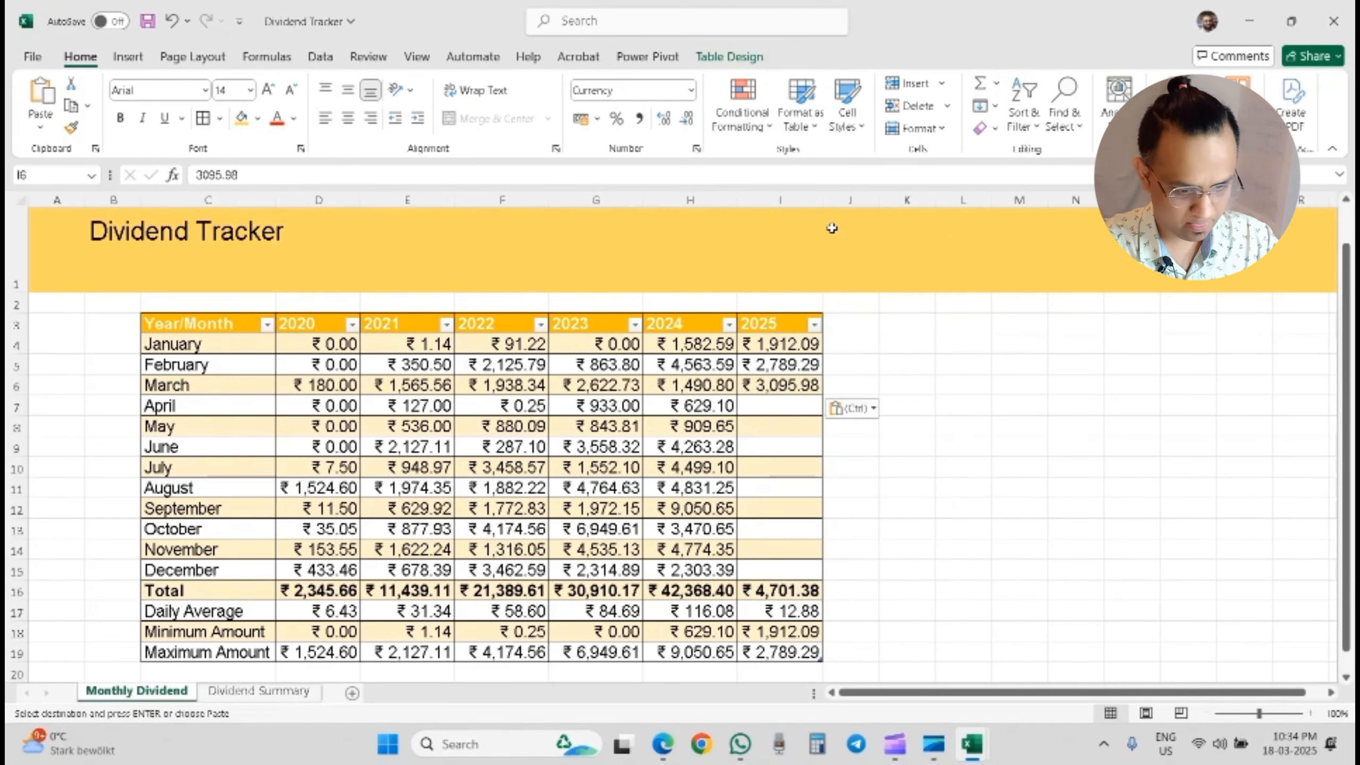
click(886, 366)
double_click(803, 387)
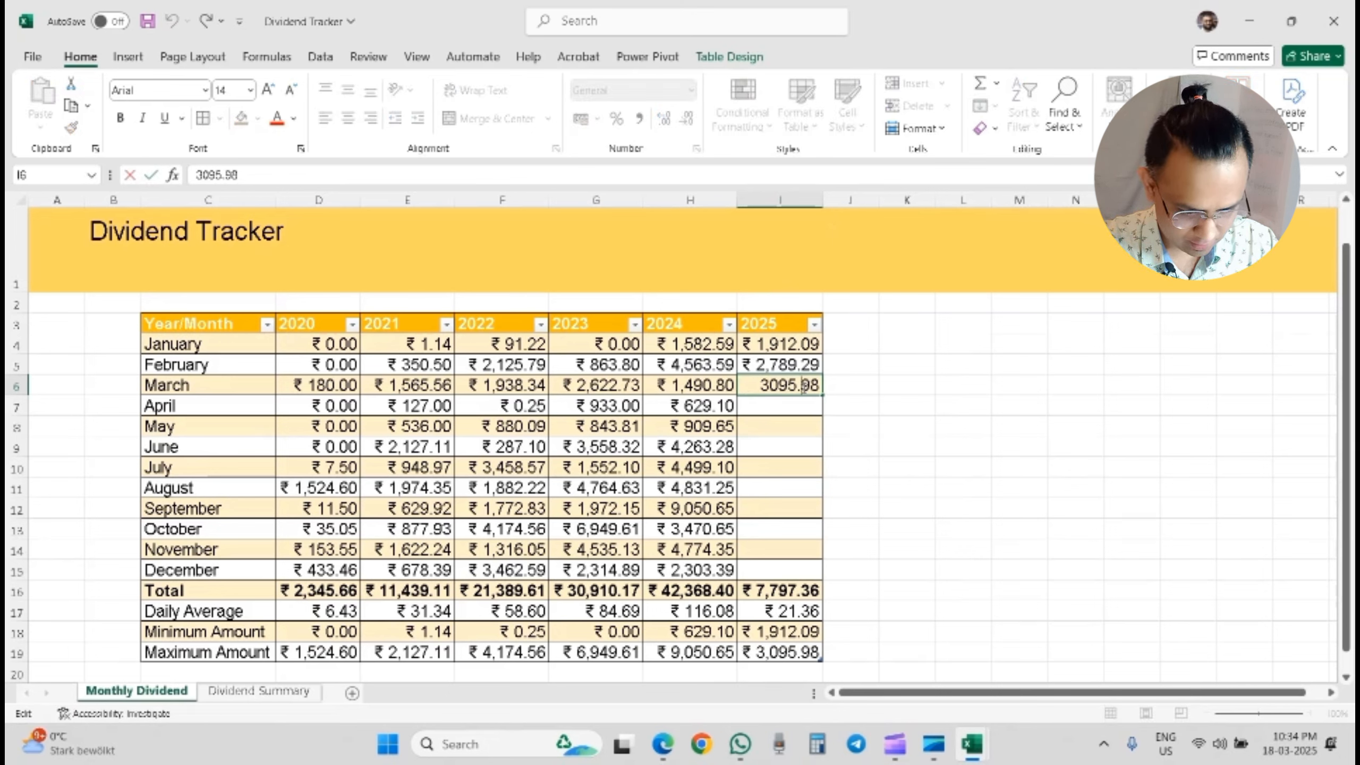
right_click(804, 387)
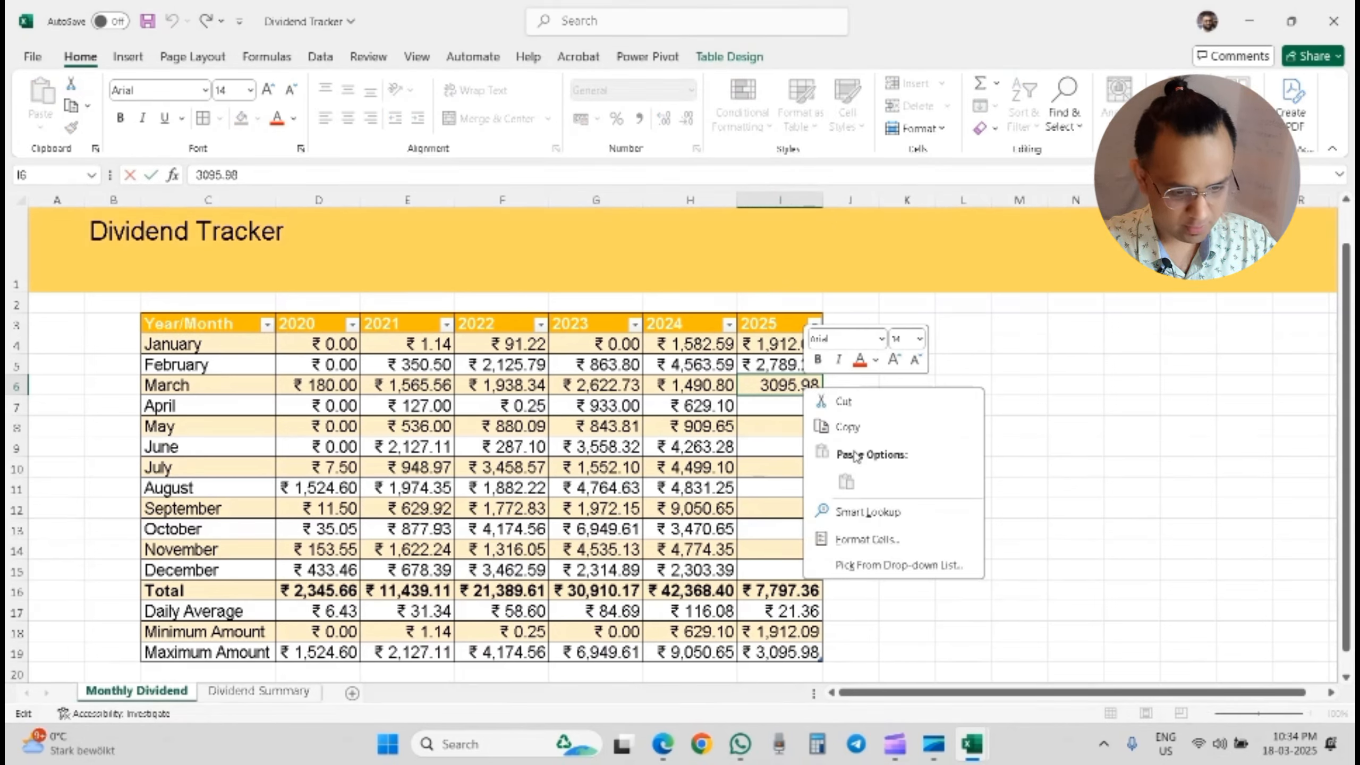
key(Escape)
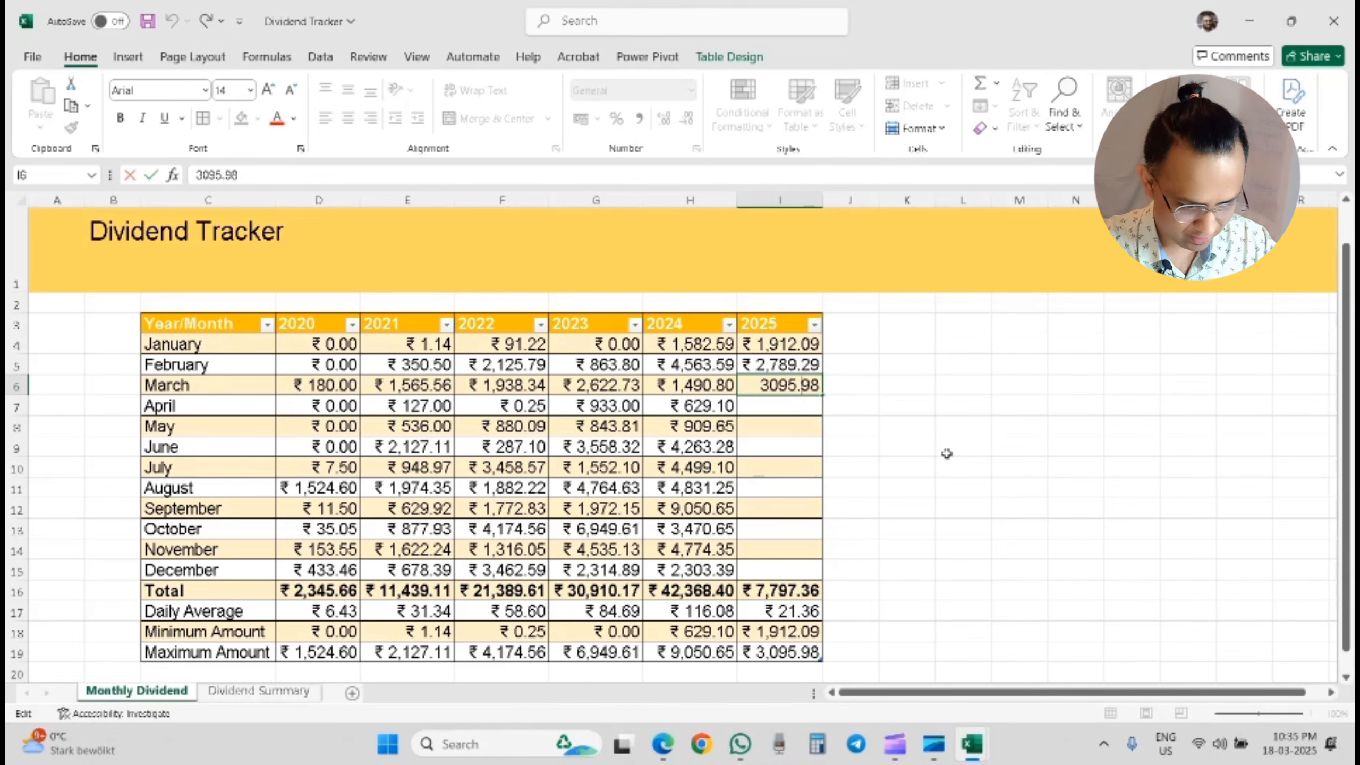
click(947, 454)
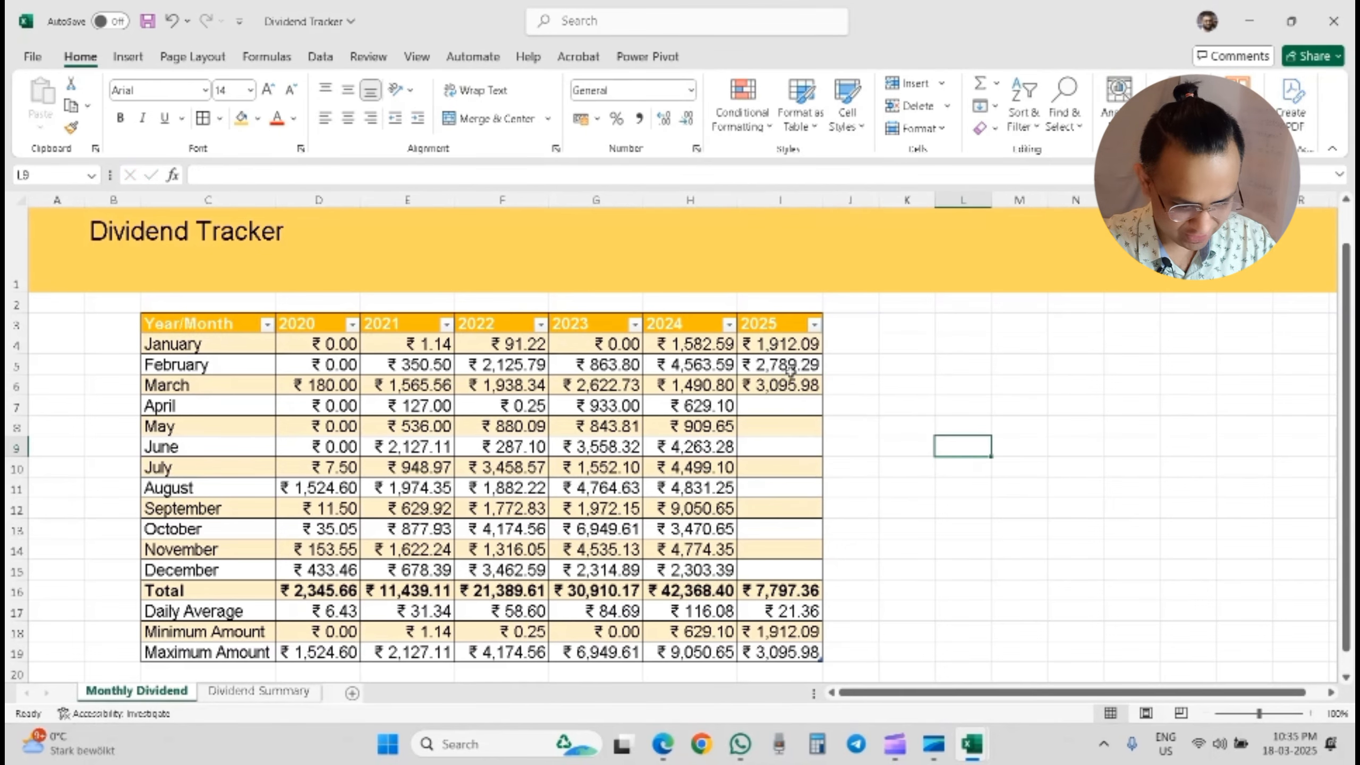
Step: Review the 2025 total in I16 and the overall amounts on the Dividend Summary sheet
click(786, 586)
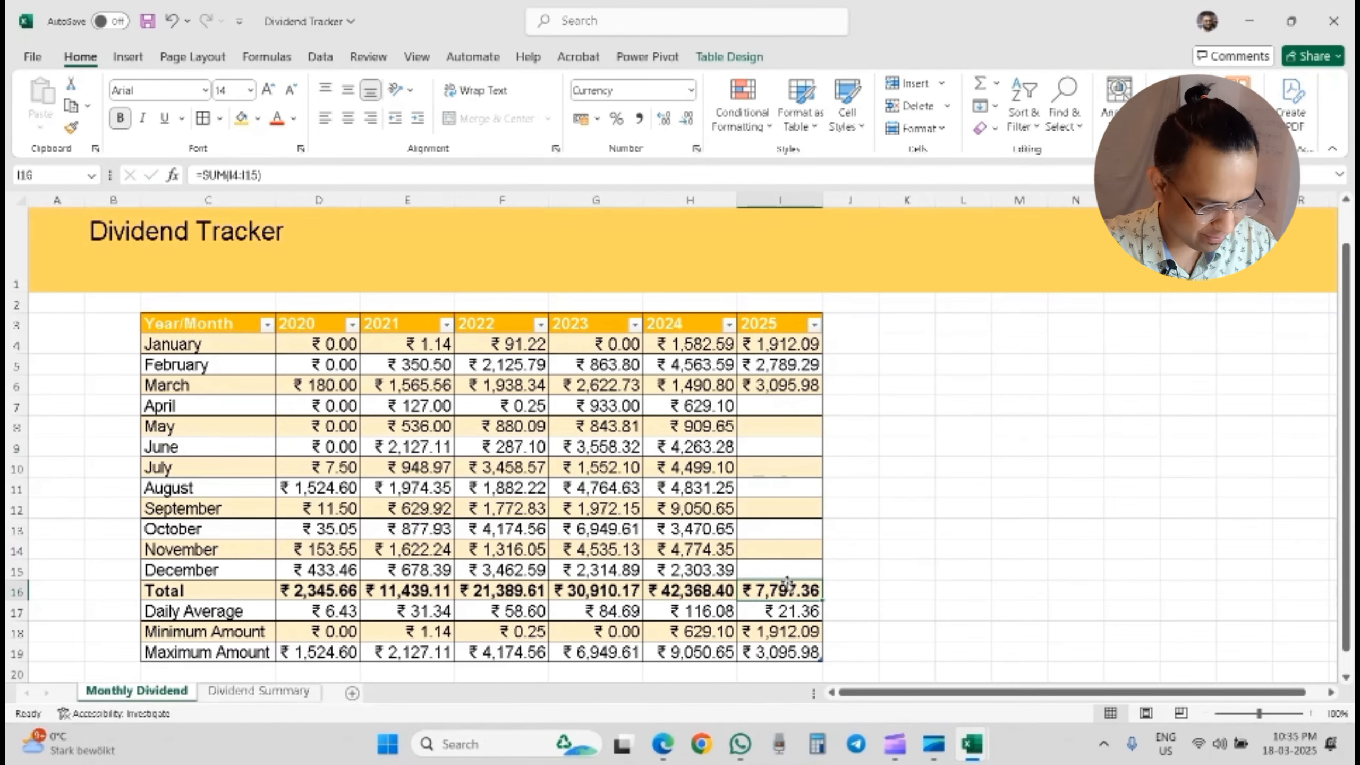
scroll(691, 606, down, 10)
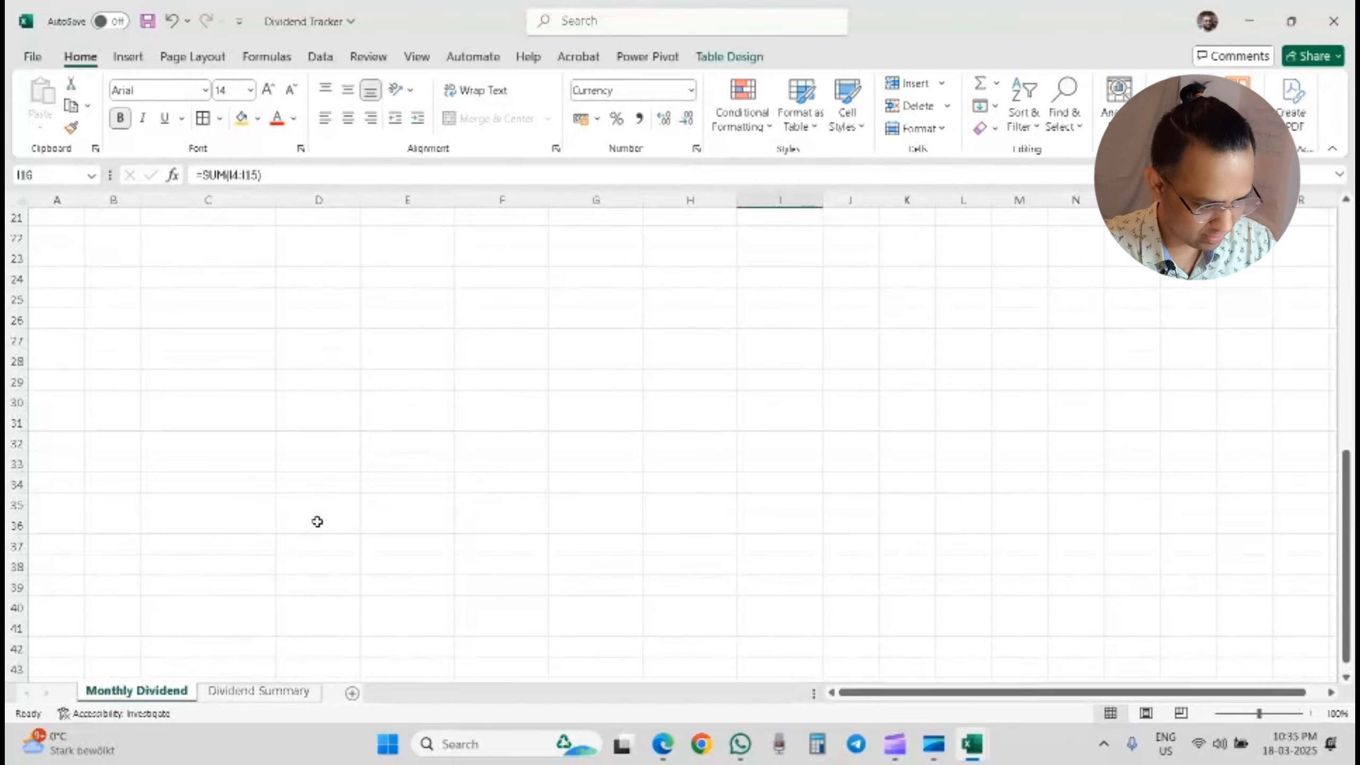
scroll(318, 522, up, 10)
scroll(317, 522, up, 2)
click(259, 691)
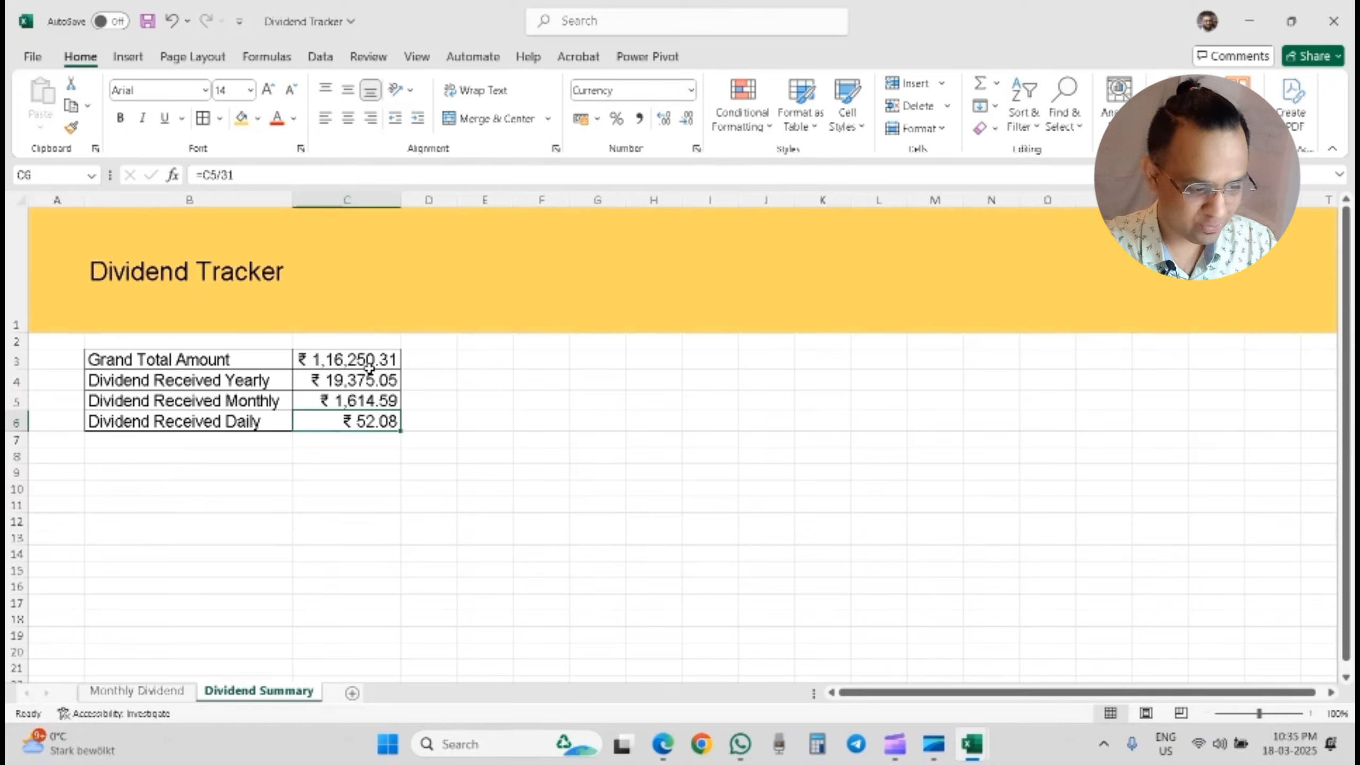
click(415, 364)
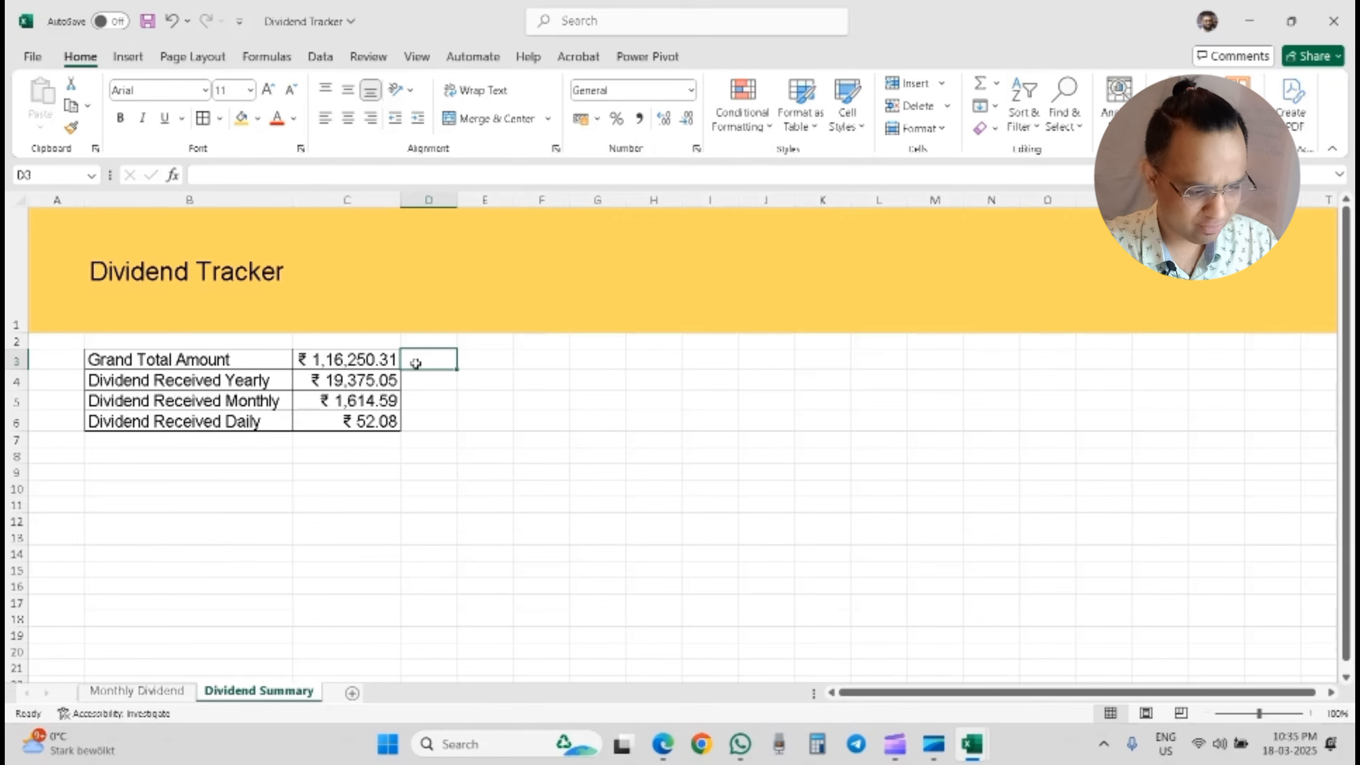
Step: Close the bank statement workbook and save its changes
key(alt+Tab)
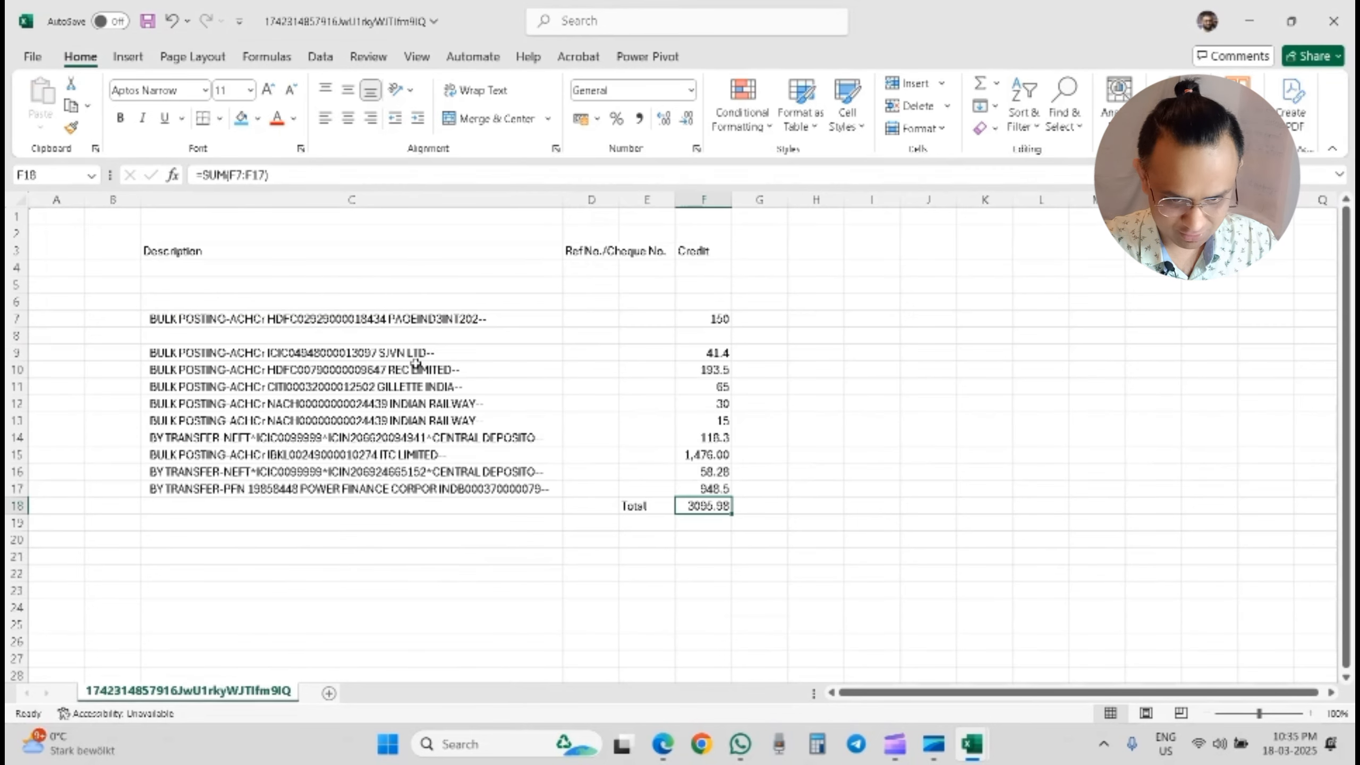
click(1352, 16)
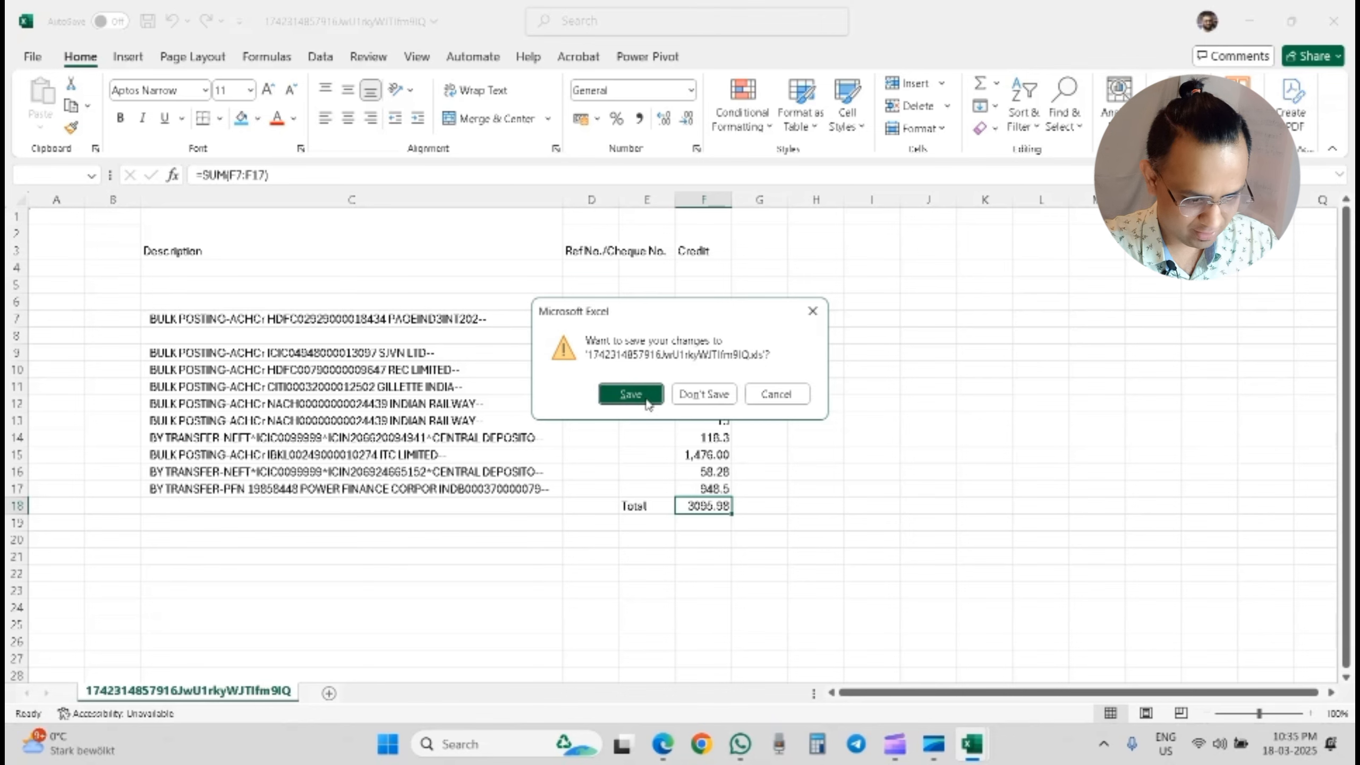
click(629, 401)
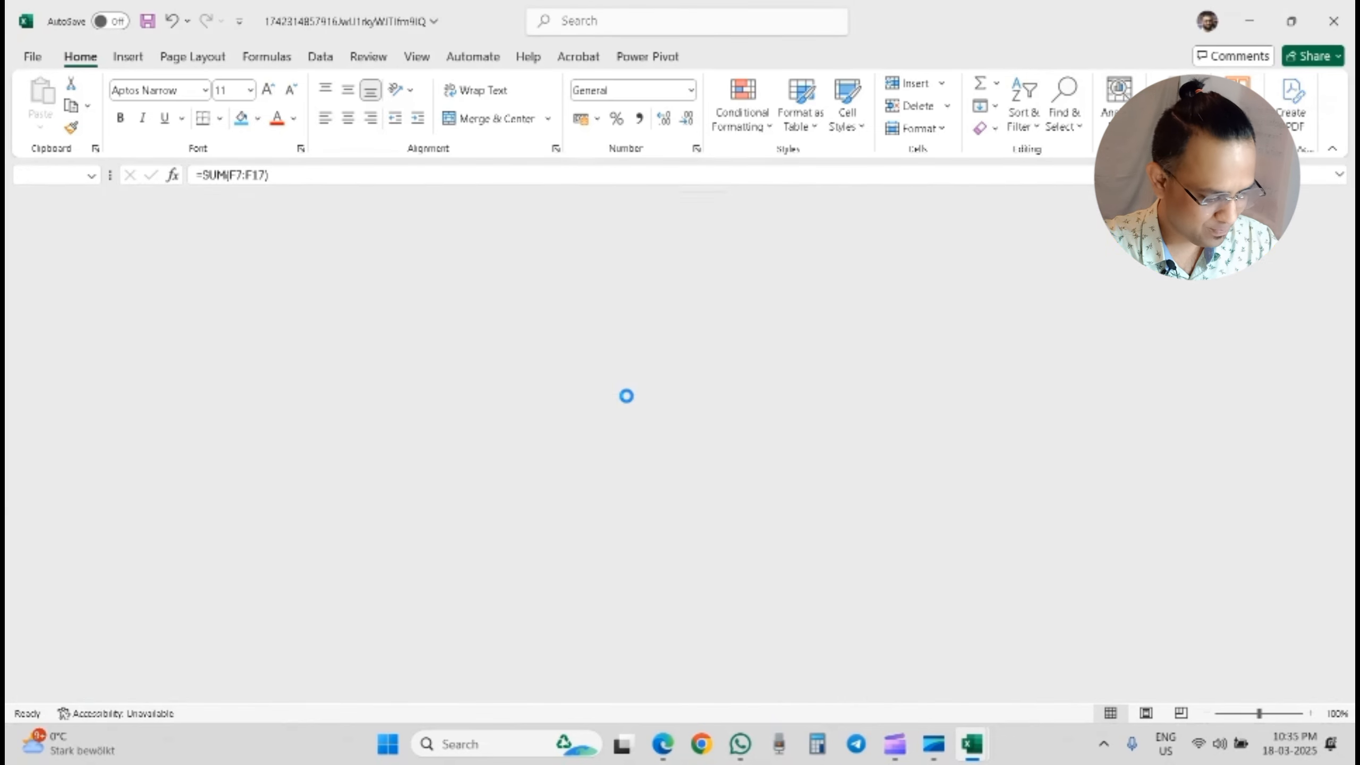
Step: Review the 2025 total, daily average, minimum and maximum amounts on the Monthly Dividend sheet of the Dividend Tracker
click(134, 691)
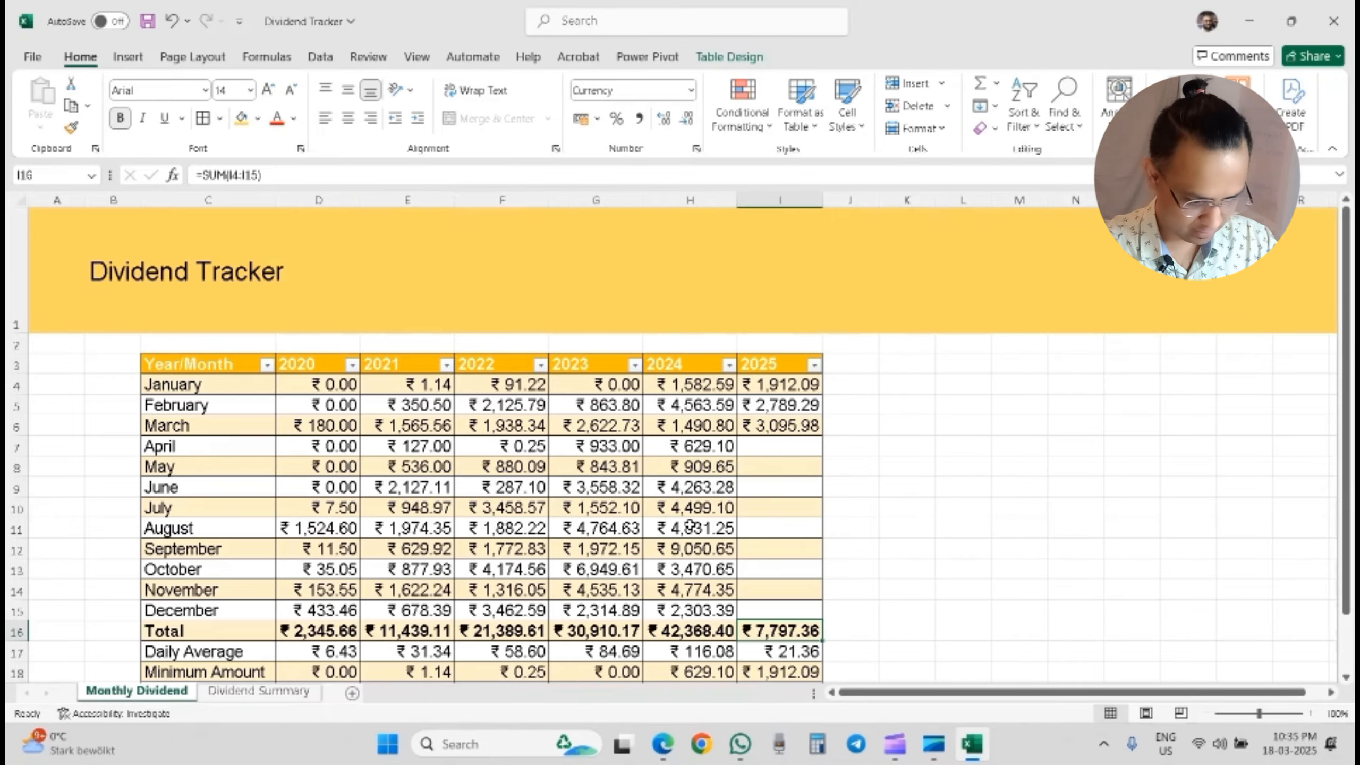
scroll(691, 525, down, 4)
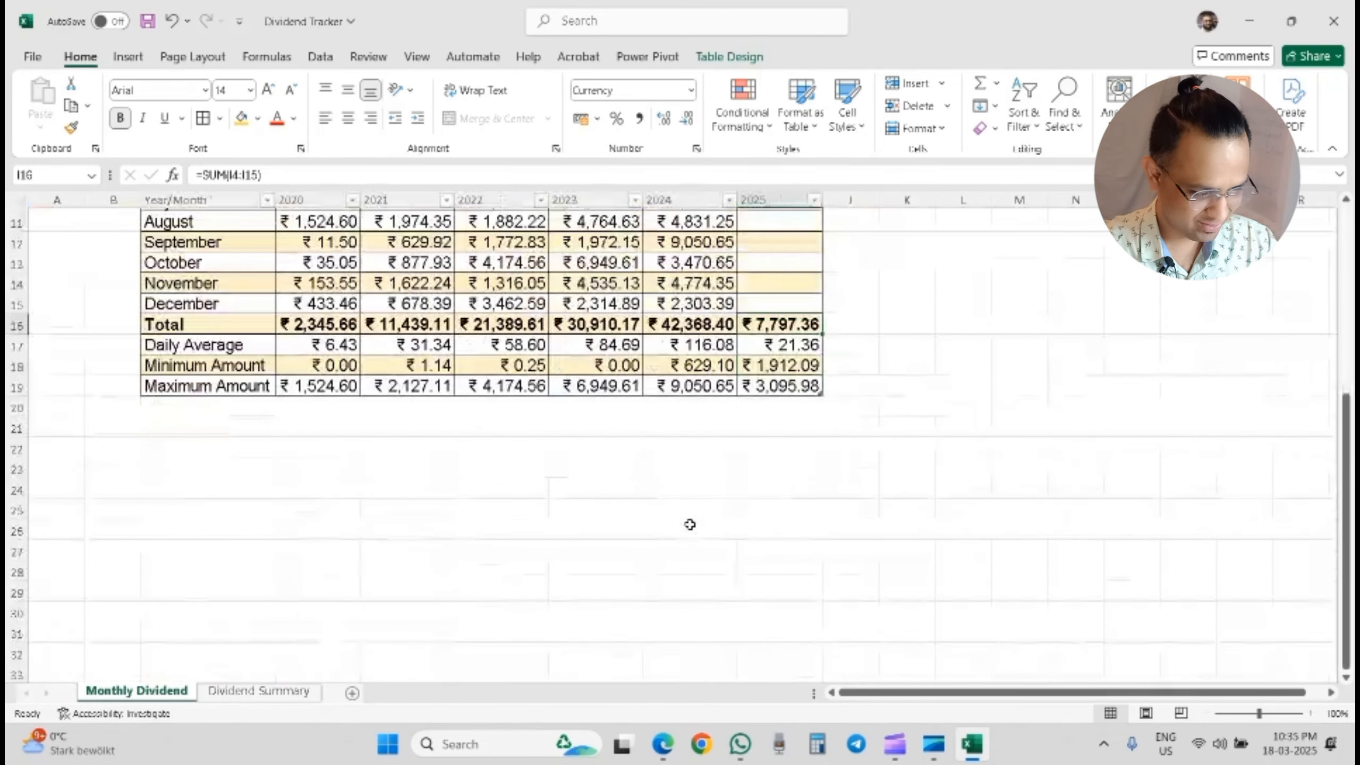
scroll(691, 525, up, 5)
scroll(690, 525, down, 2)
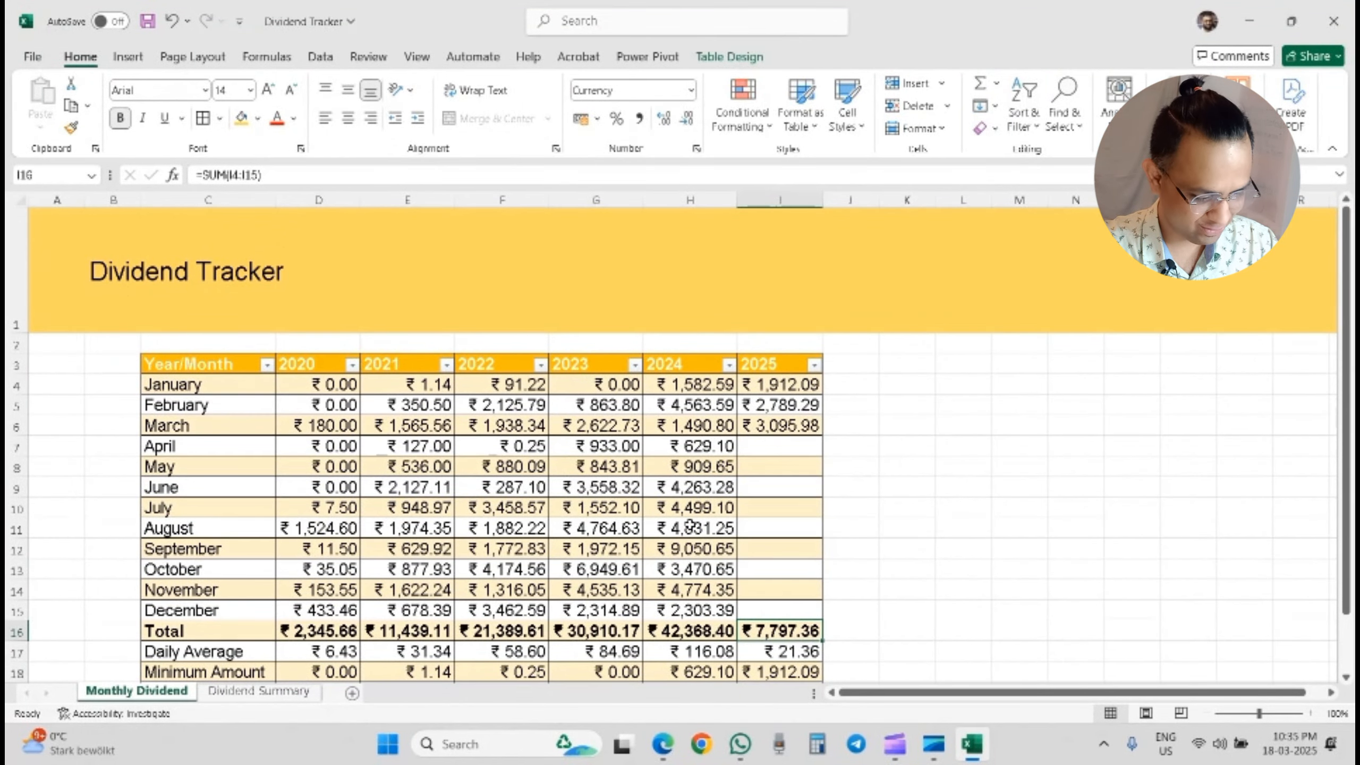
scroll(691, 525, down, 5)
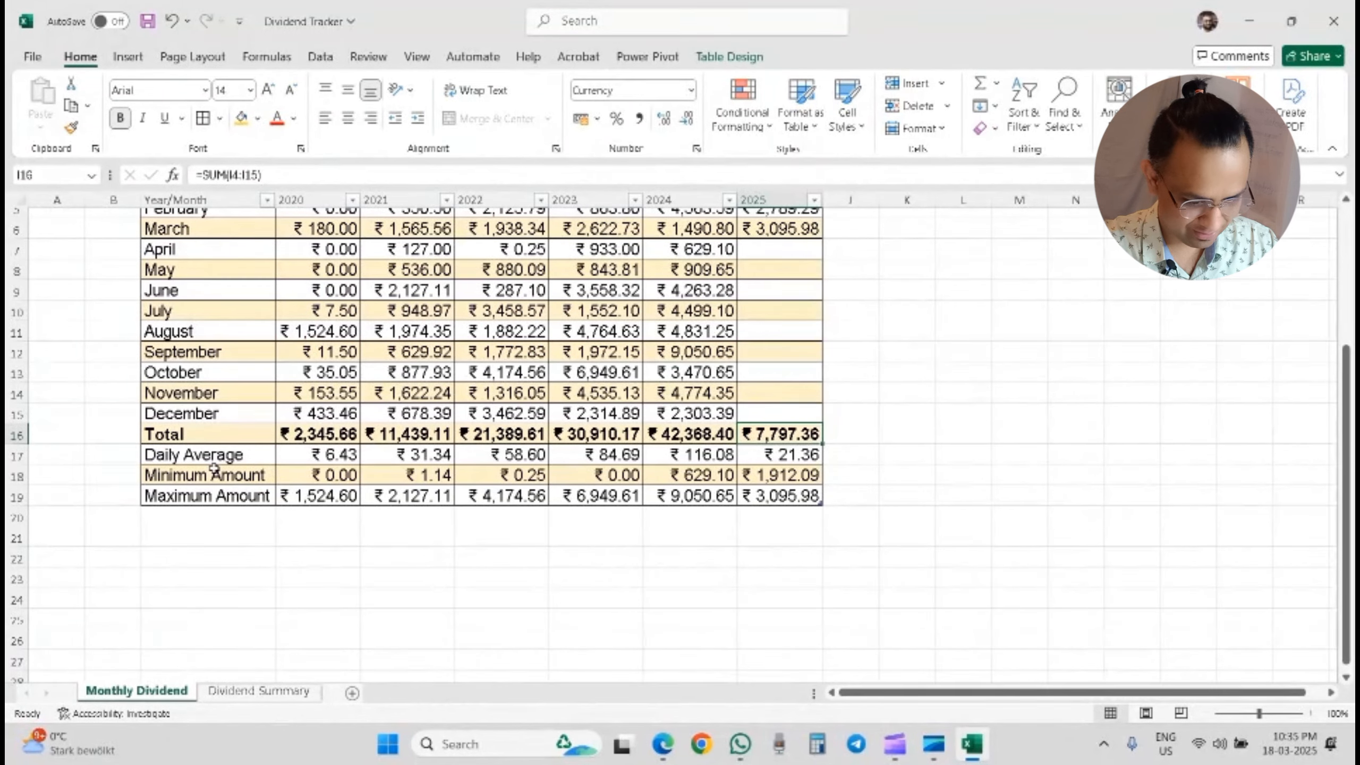
click(778, 488)
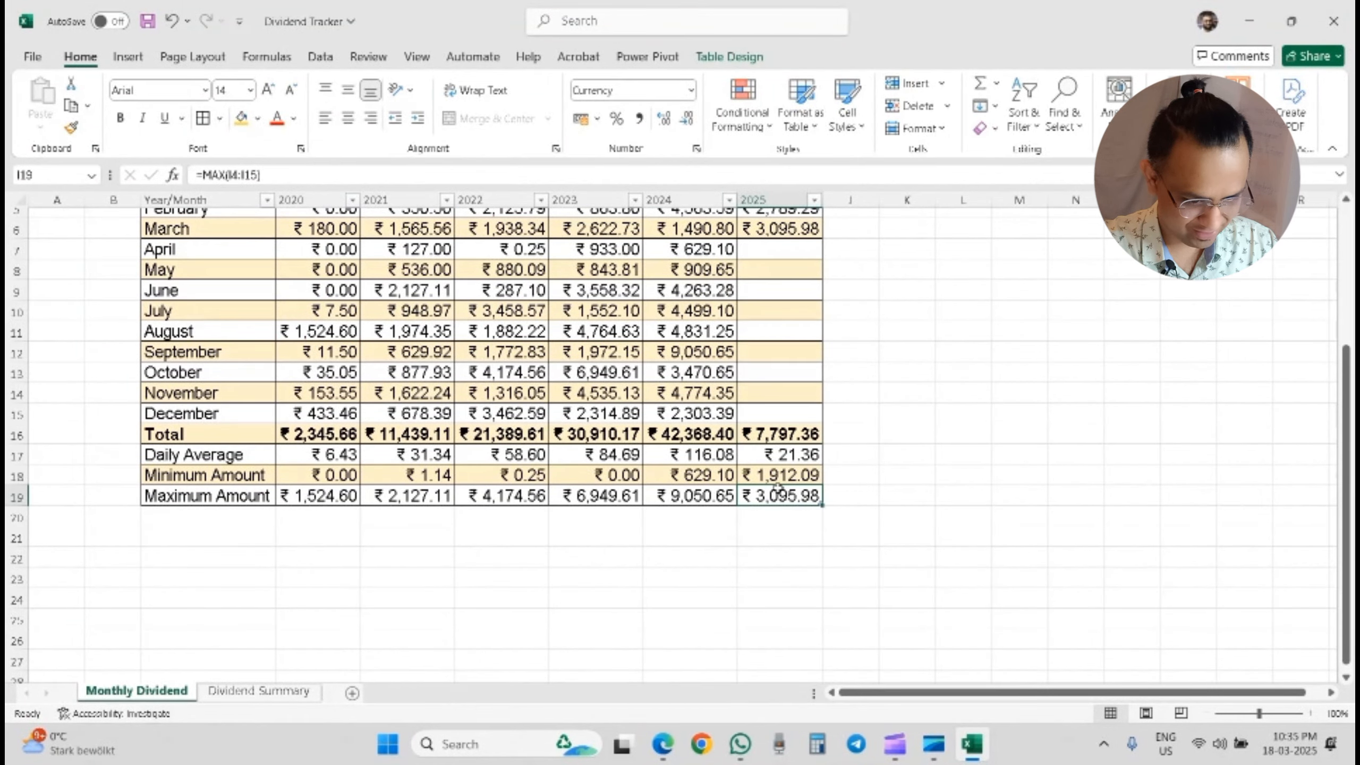
scroll(778, 488, up, 3)
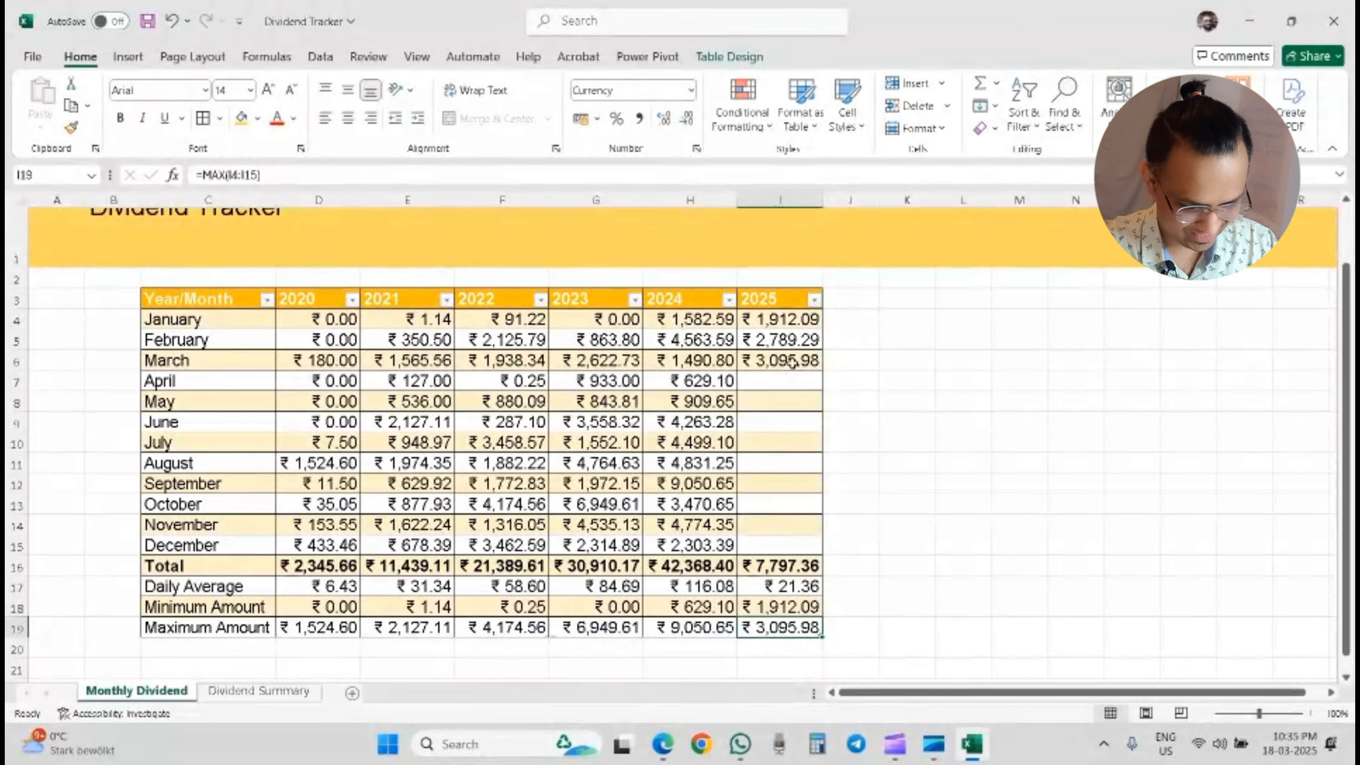
click(779, 609)
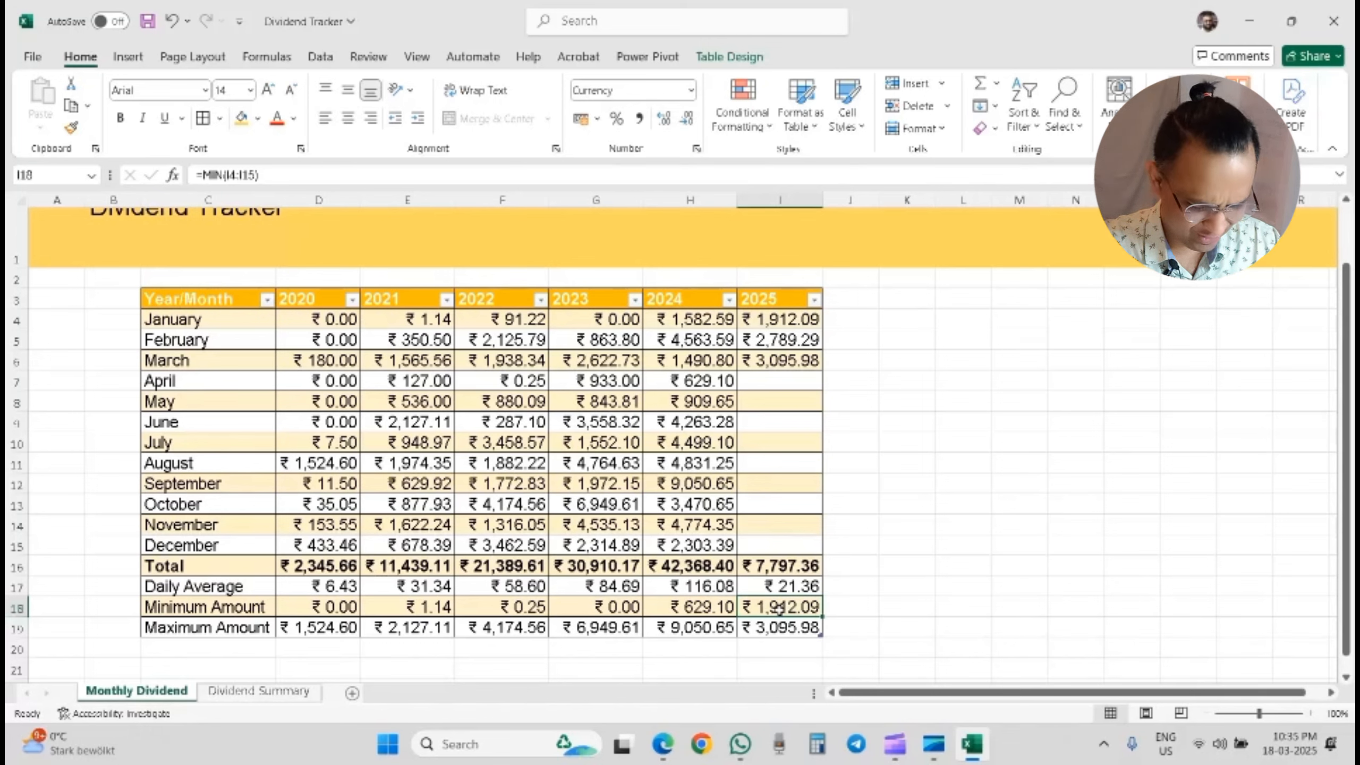
Step: Delete the Minimum Amount and Maximum Amount entries in C18:I19 and shrink the table to end at the Daily Average row
click(181, 609)
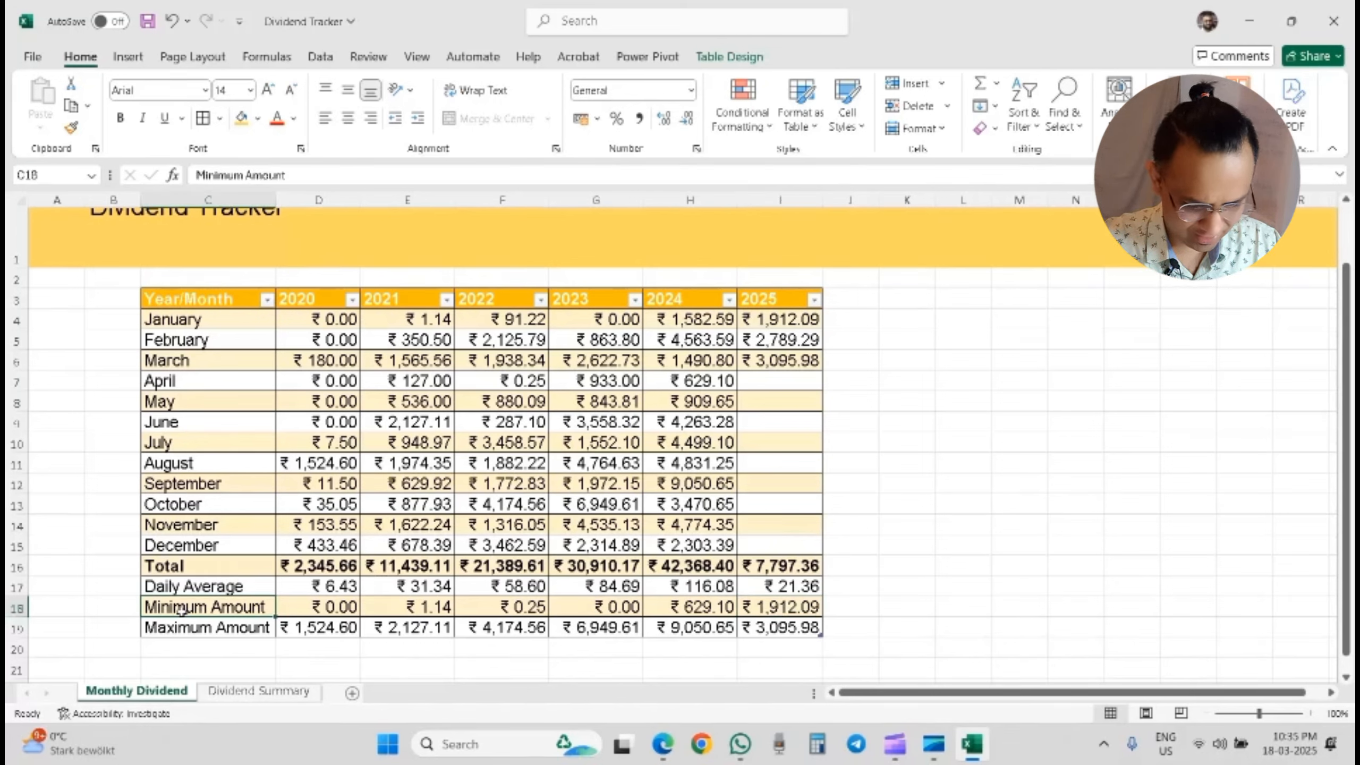
key(shift+ctrl+Right)
key(shift+Down)
key(Delete)
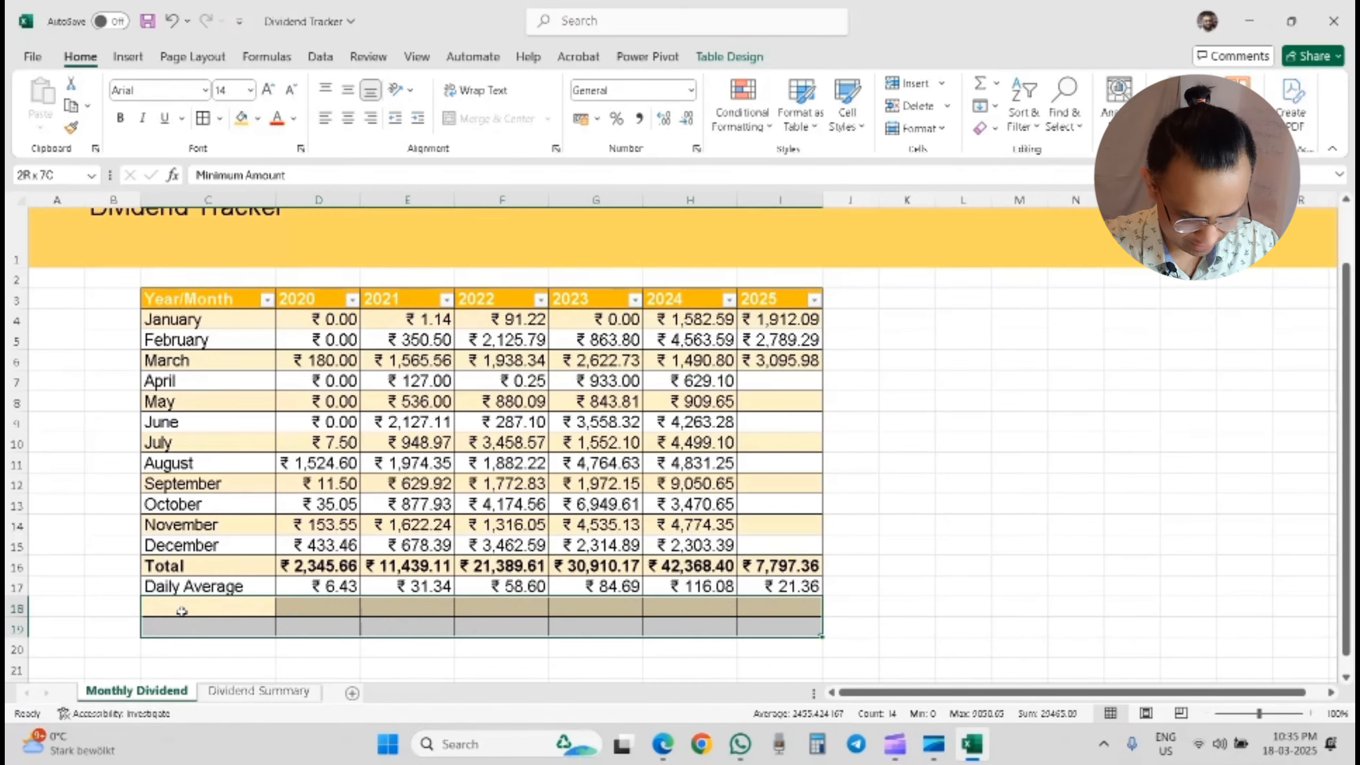
click(847, 635)
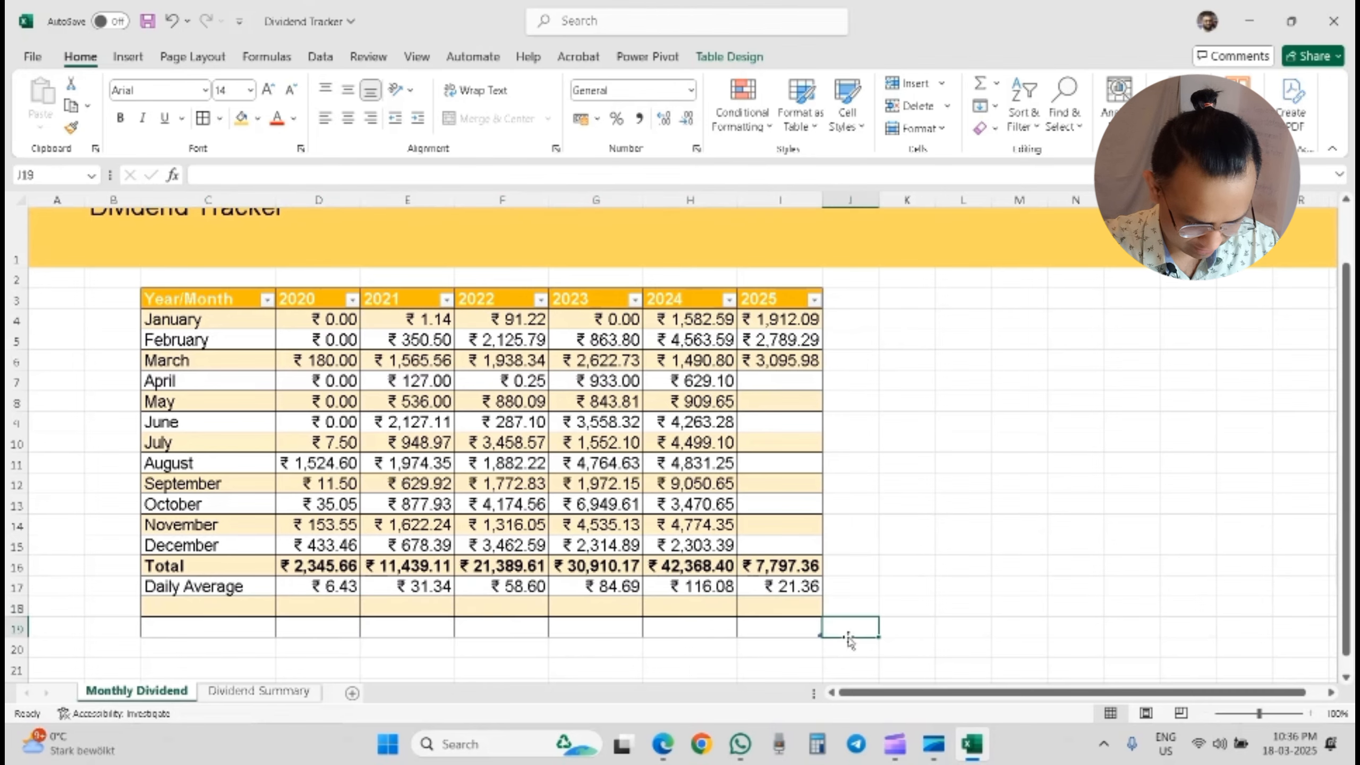
drag(817, 633, 818, 594)
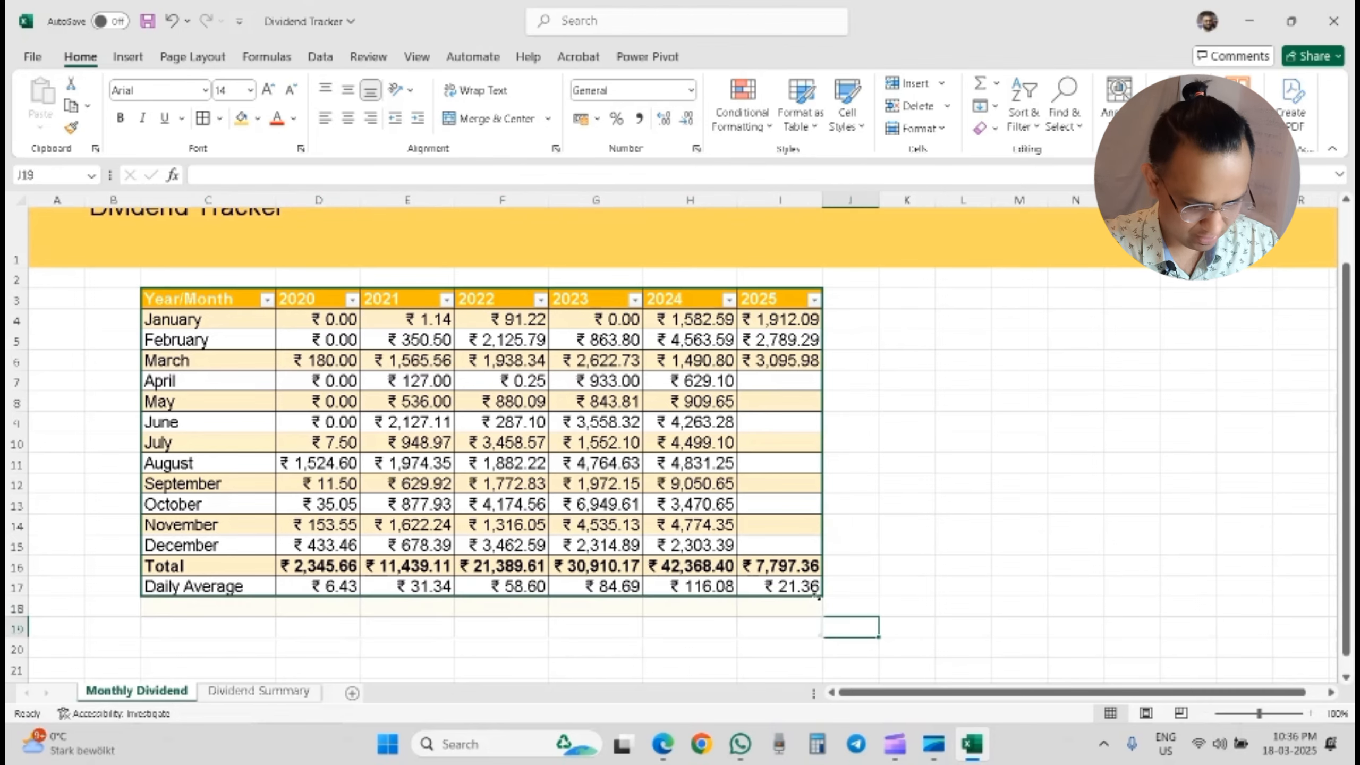
Step: Clear the contents and the leftover border formatting from cells C18:I19 below the dividend table
scroll(868, 579, down, 3)
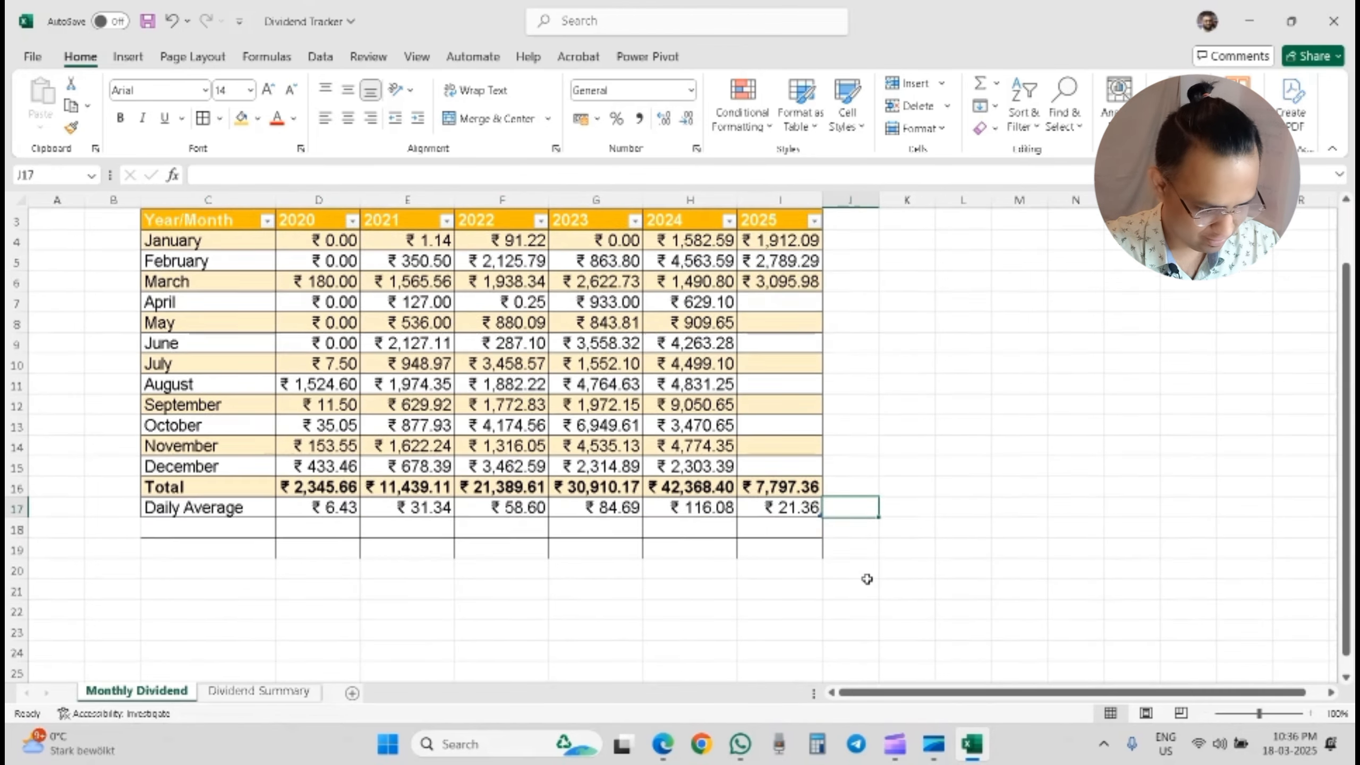
click(209, 380)
key(ctrl+shift+Right)
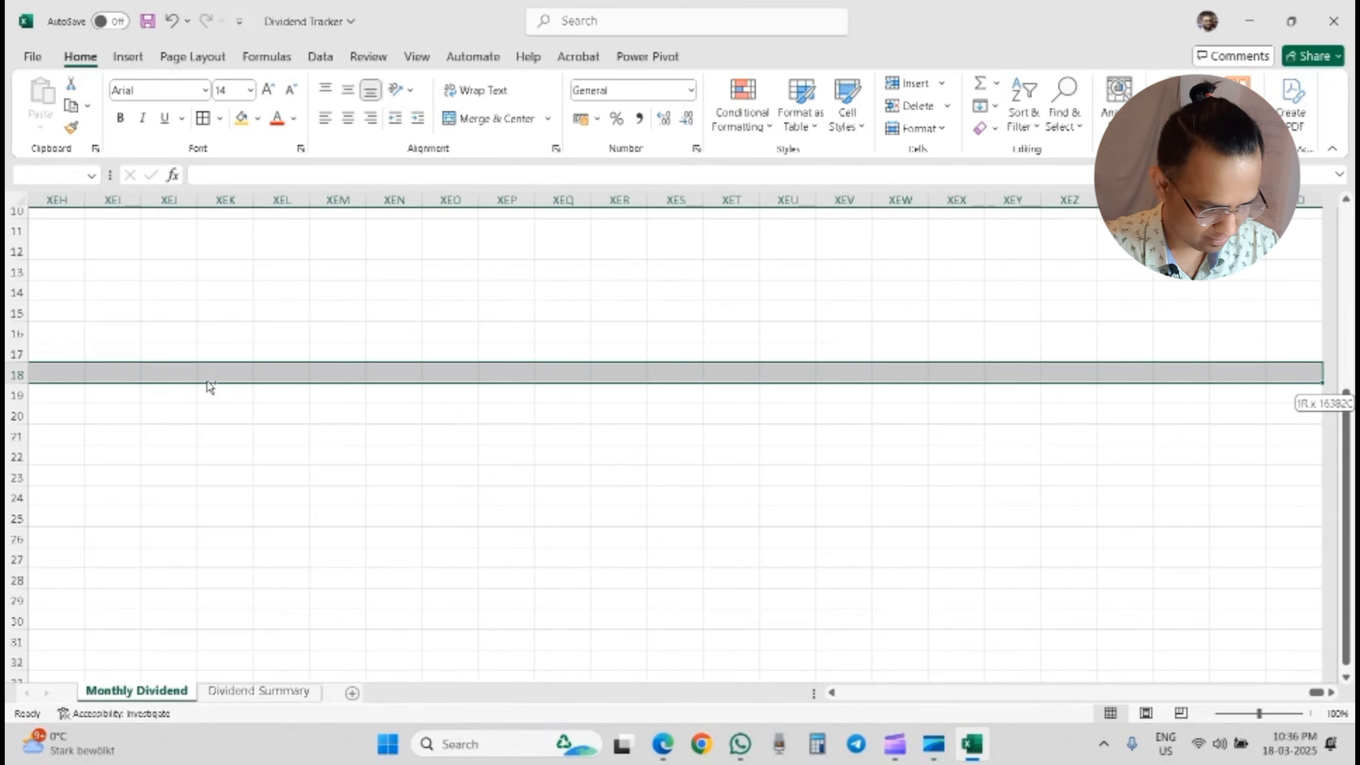
key(ctrl+shift+Left)
key(shift+Right)
key(shift+Right)
key(shift+Right)
key(shift+Right)
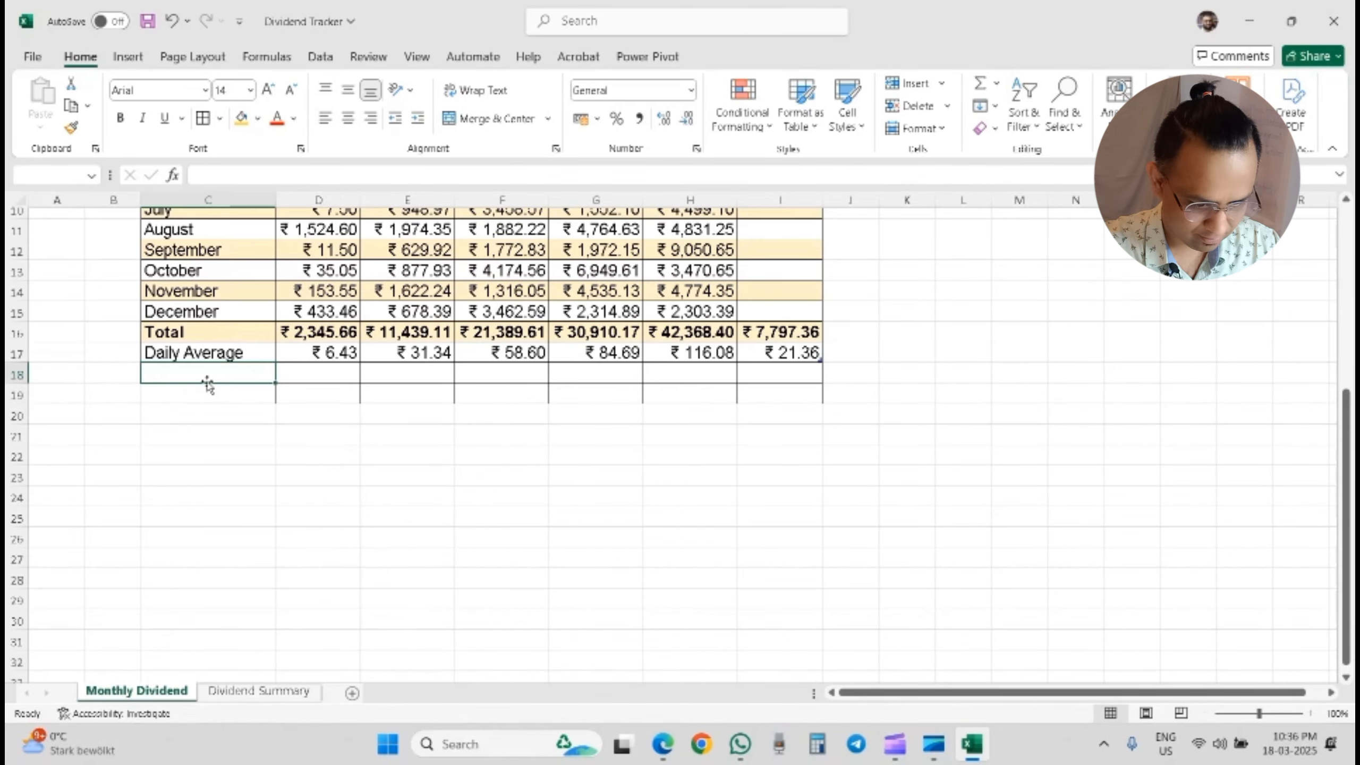
key(shift+Right)
key(shift+Right)
key(shift+Right)
key(shift+Right)
key(shift+Down)
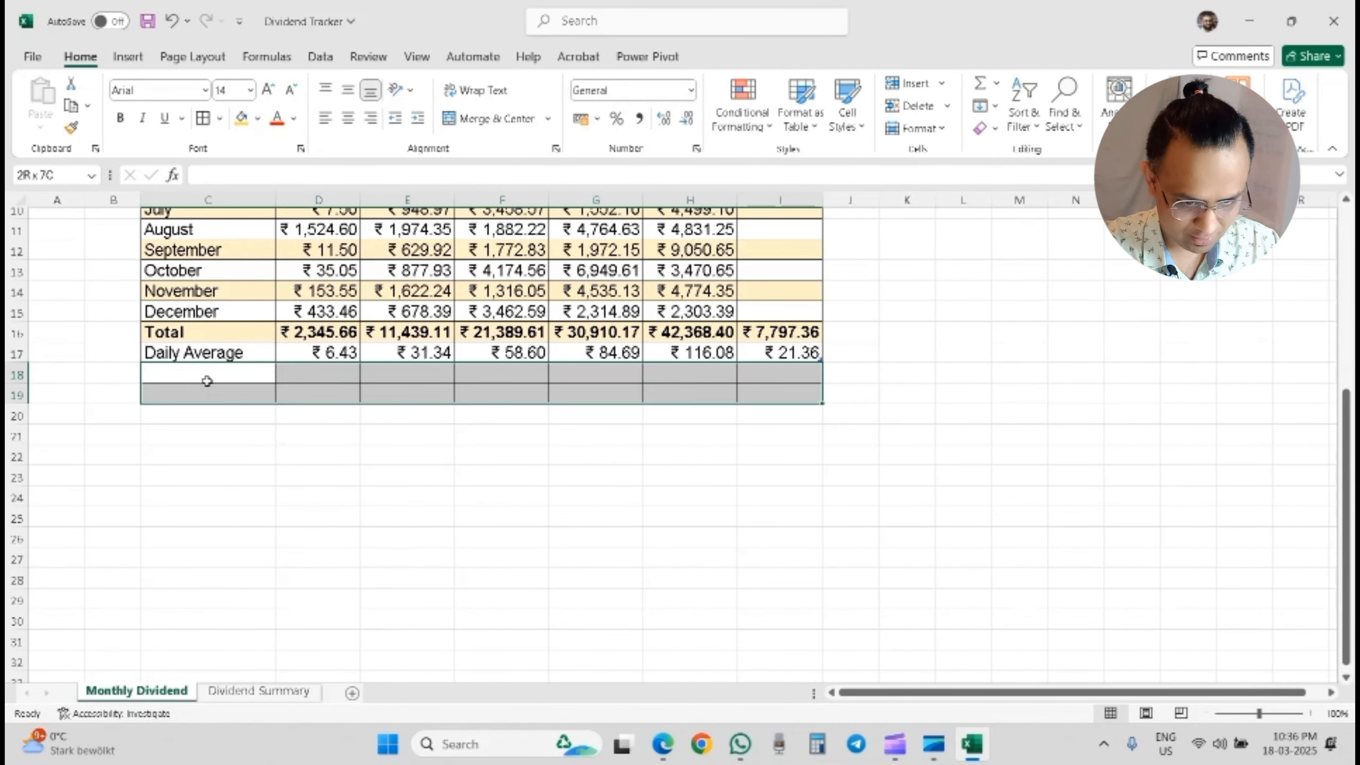
click(987, 128)
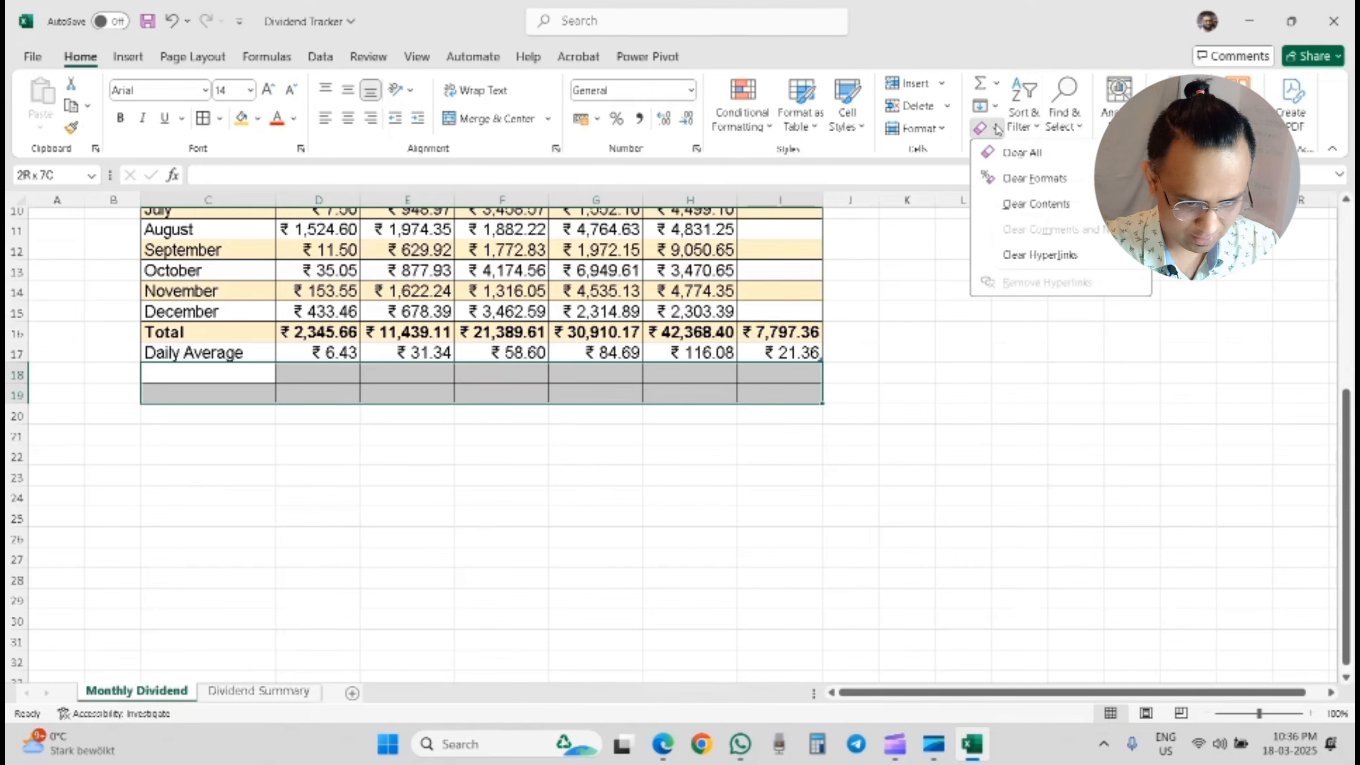
click(1042, 214)
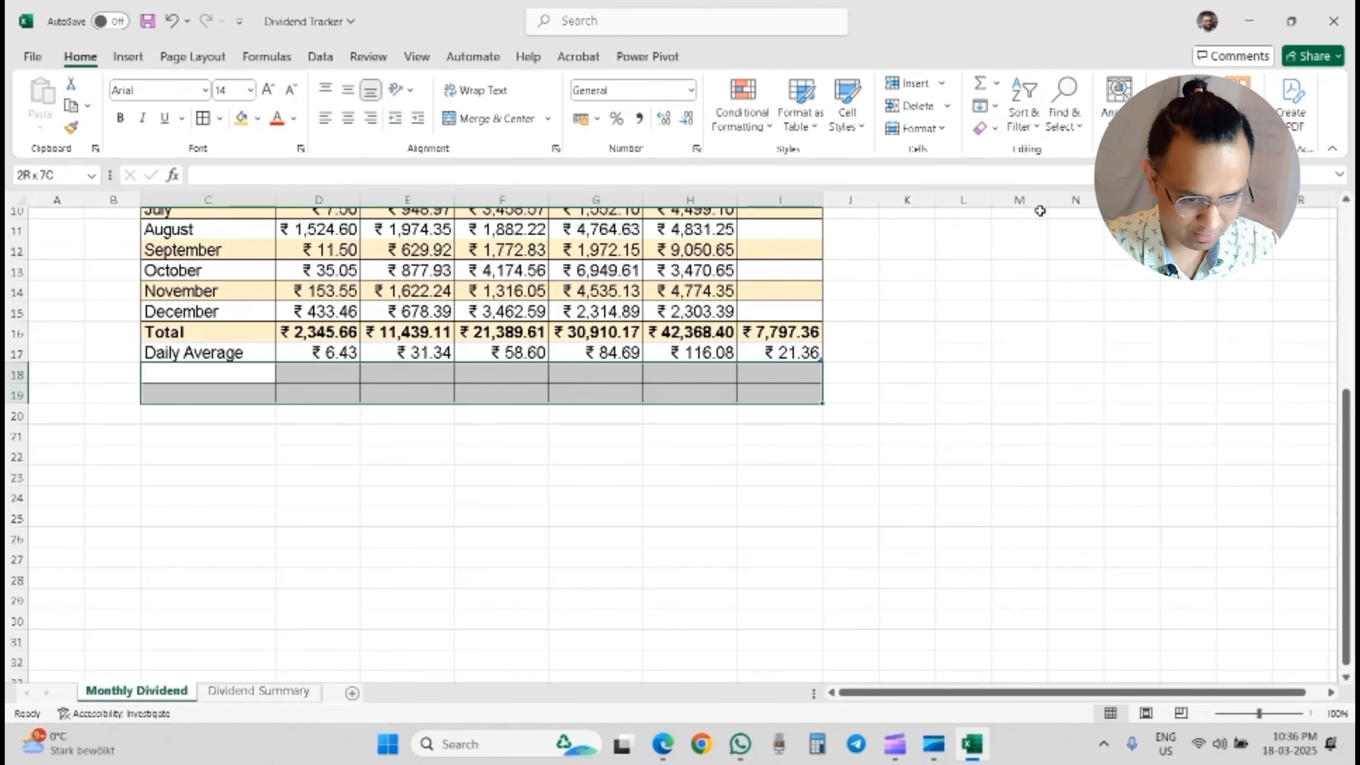
click(995, 131)
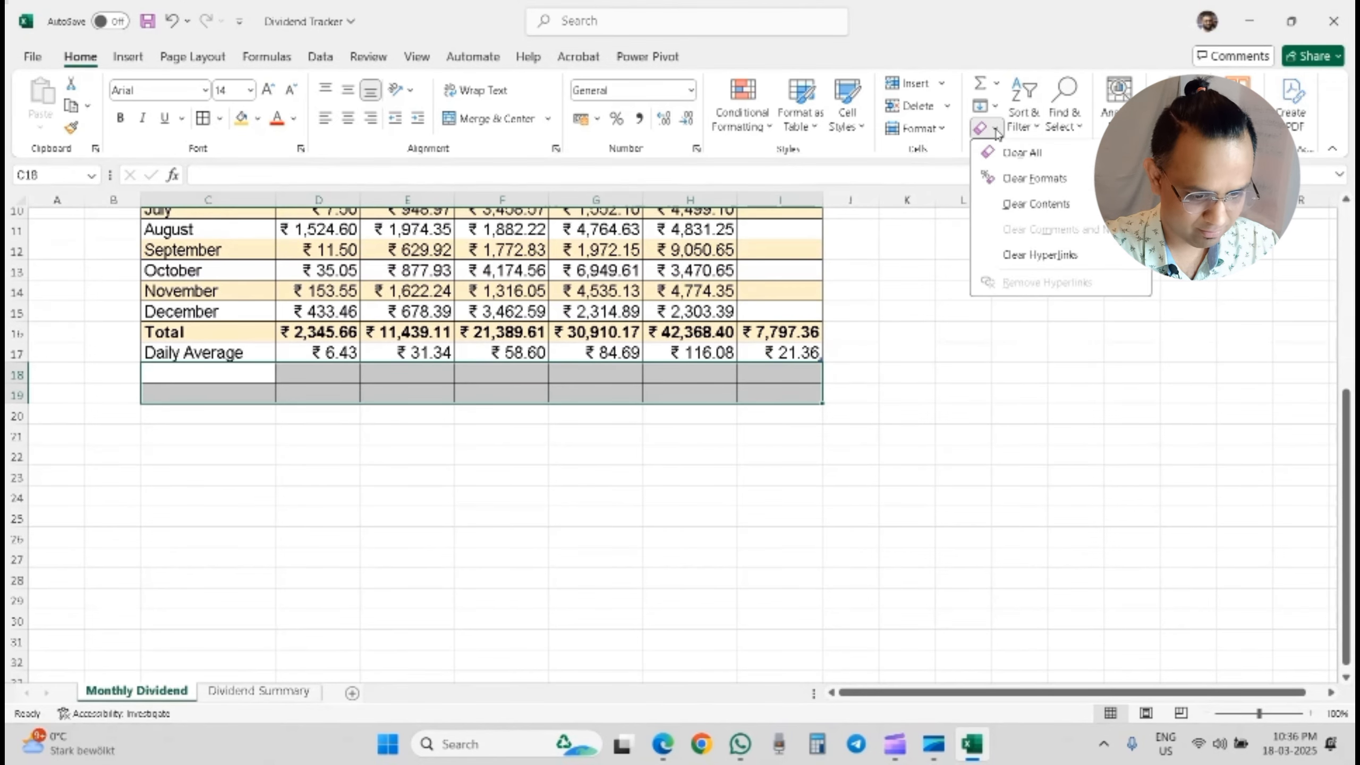
click(1024, 179)
click(923, 352)
Step: Look over the shortened monthly table and the amounts on the Dividend Summary sheet, and return to Monthly Dividend
scroll(923, 354, up, 3)
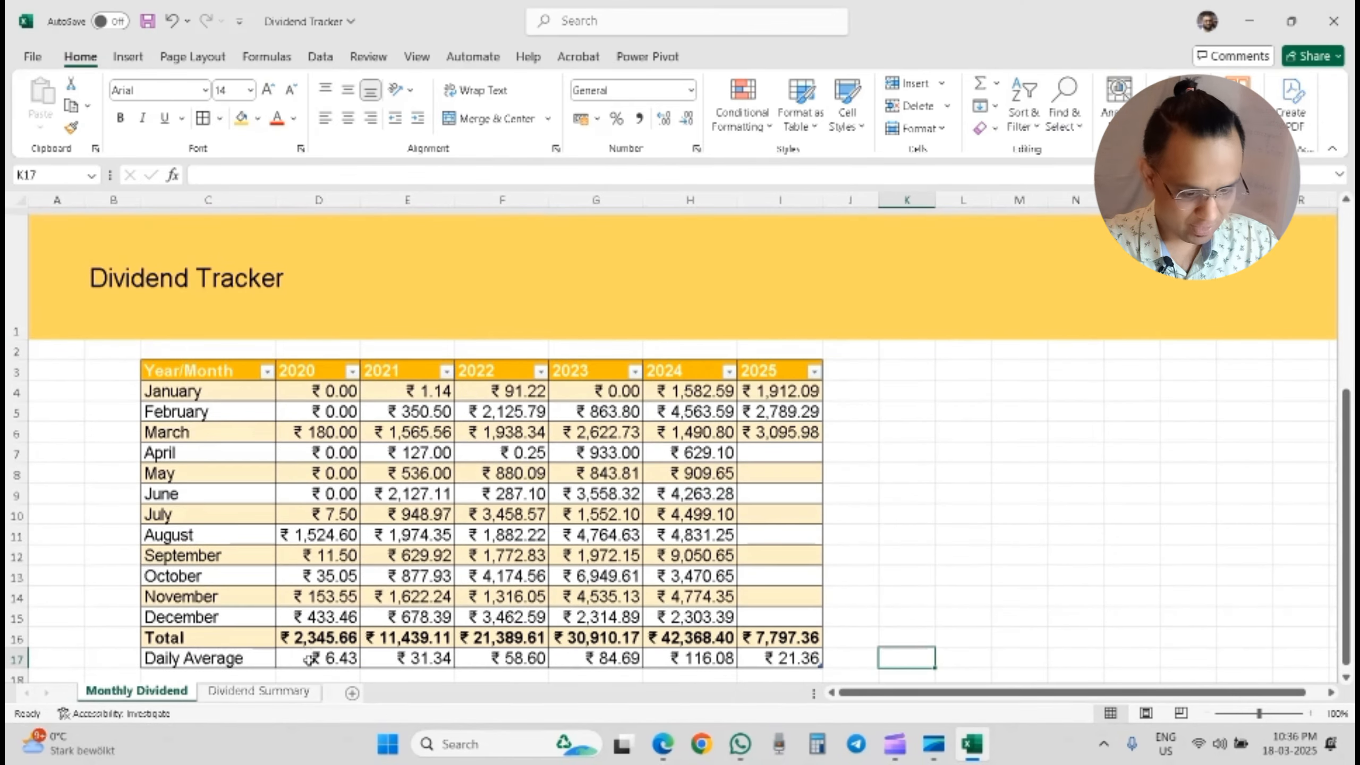
scroll(278, 680, down, 1)
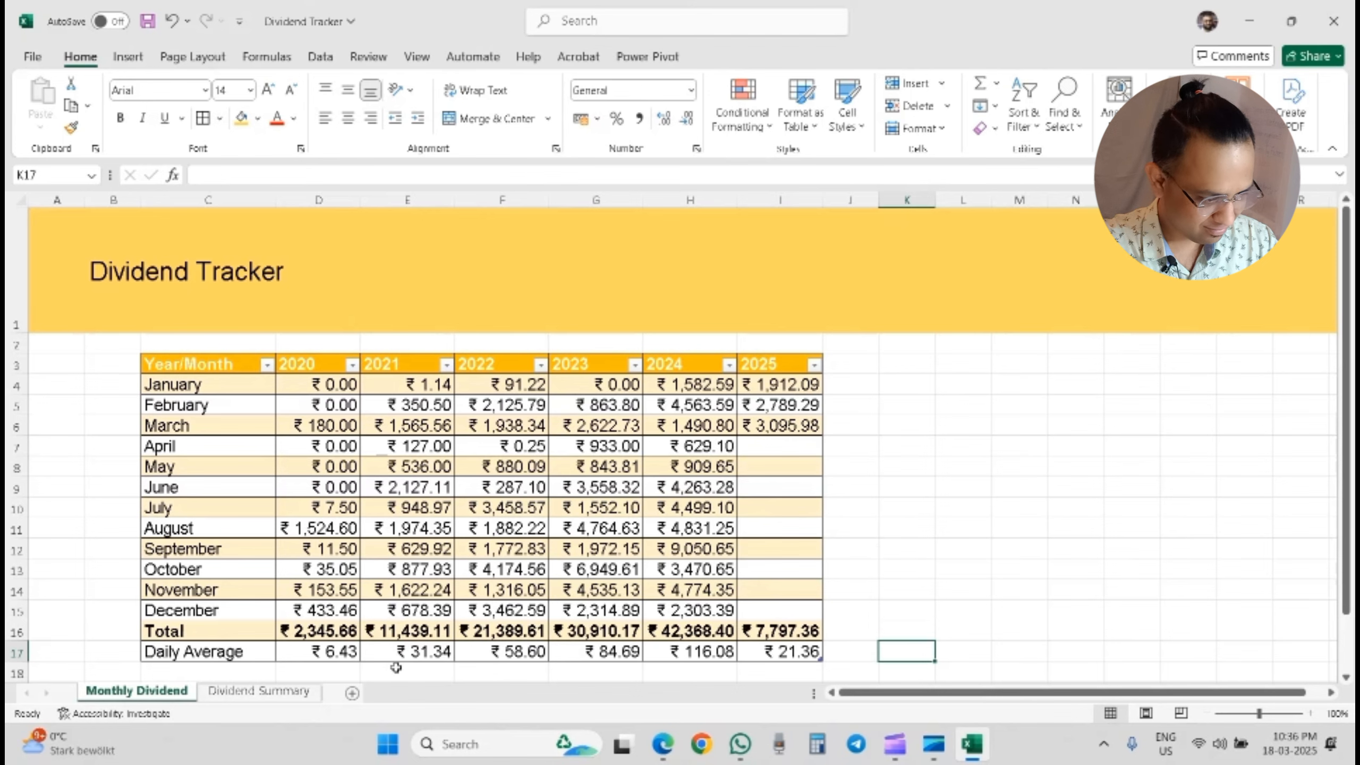
click(279, 689)
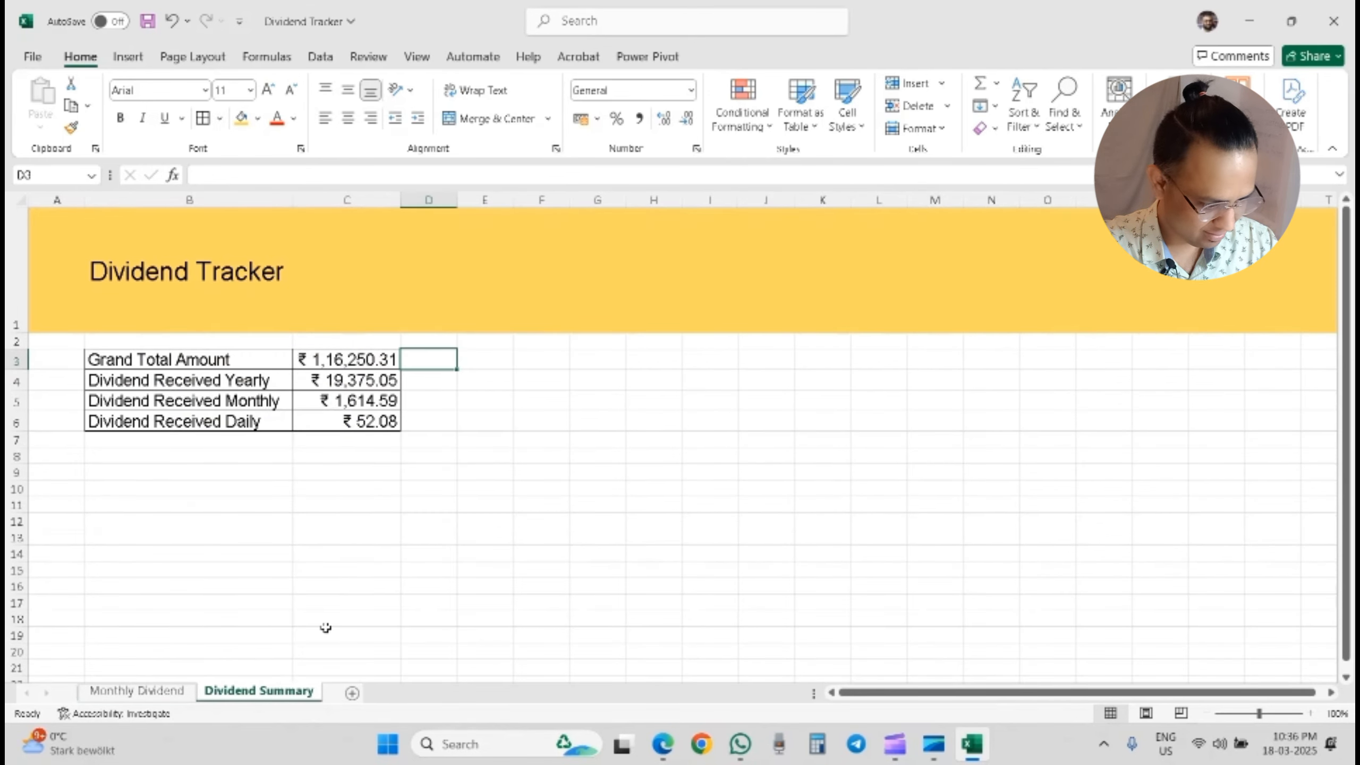
click(412, 564)
click(177, 692)
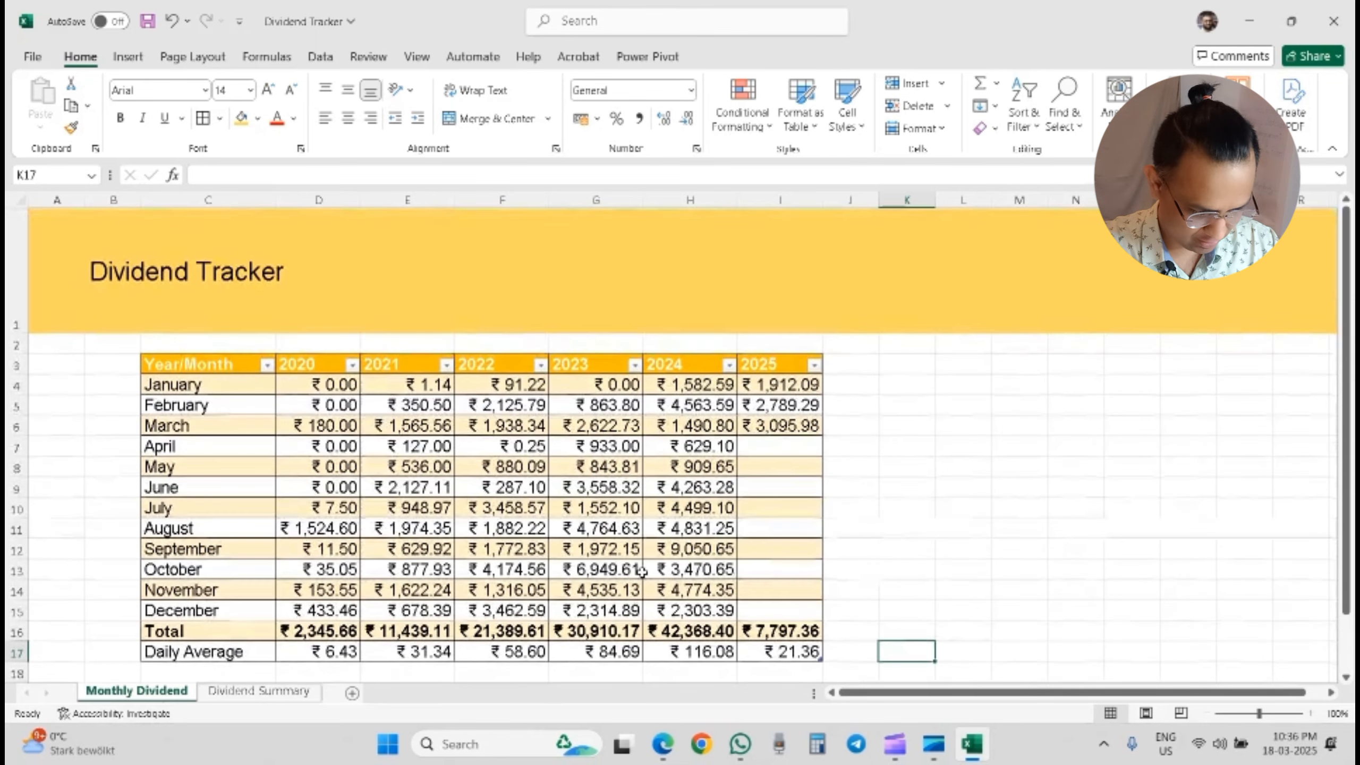
Step: Insert a Clustered Column chart of the yearly totals in D16:I16 and place it beside the table's 2025 column
click(337, 623)
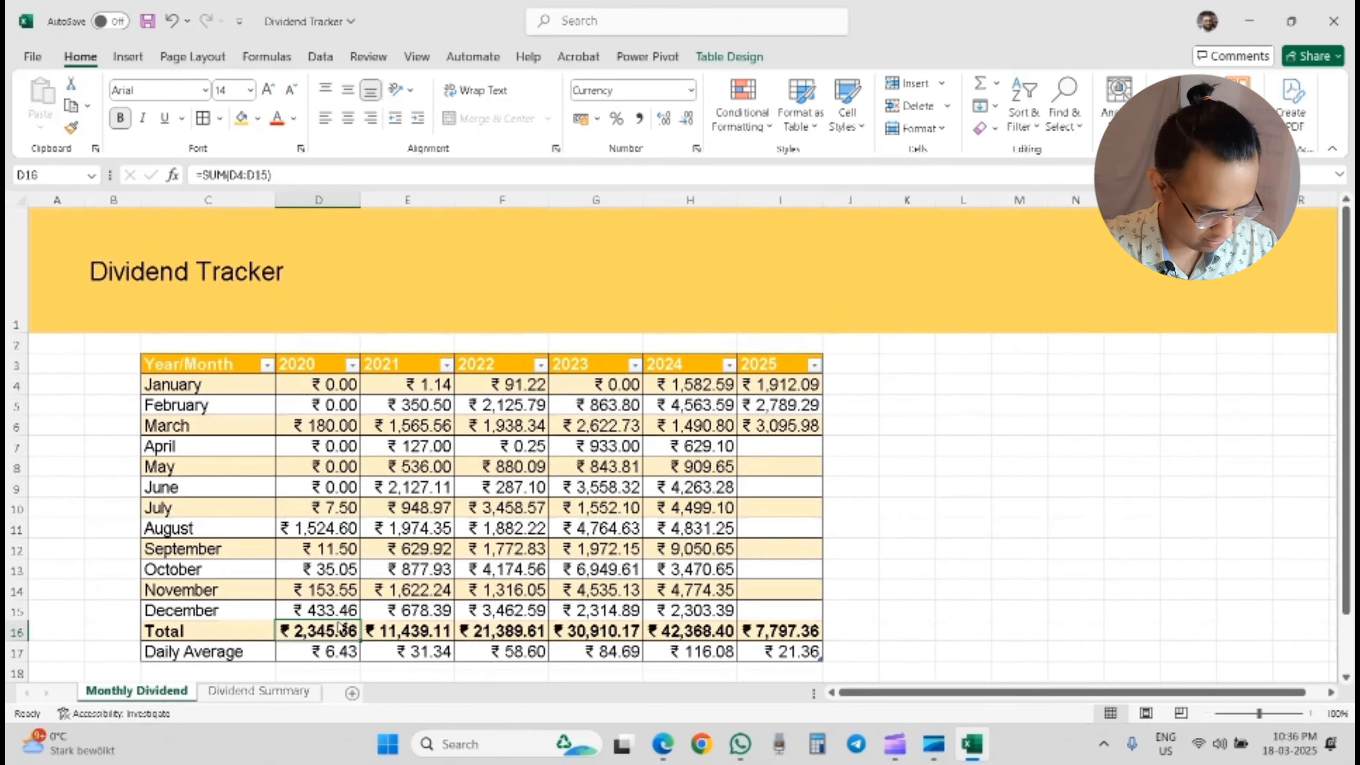
key(ctrl+shift+Right)
key(ctrl+shift+Right)
key(ctrl+shift+Left)
scroll(337, 623, left, 5)
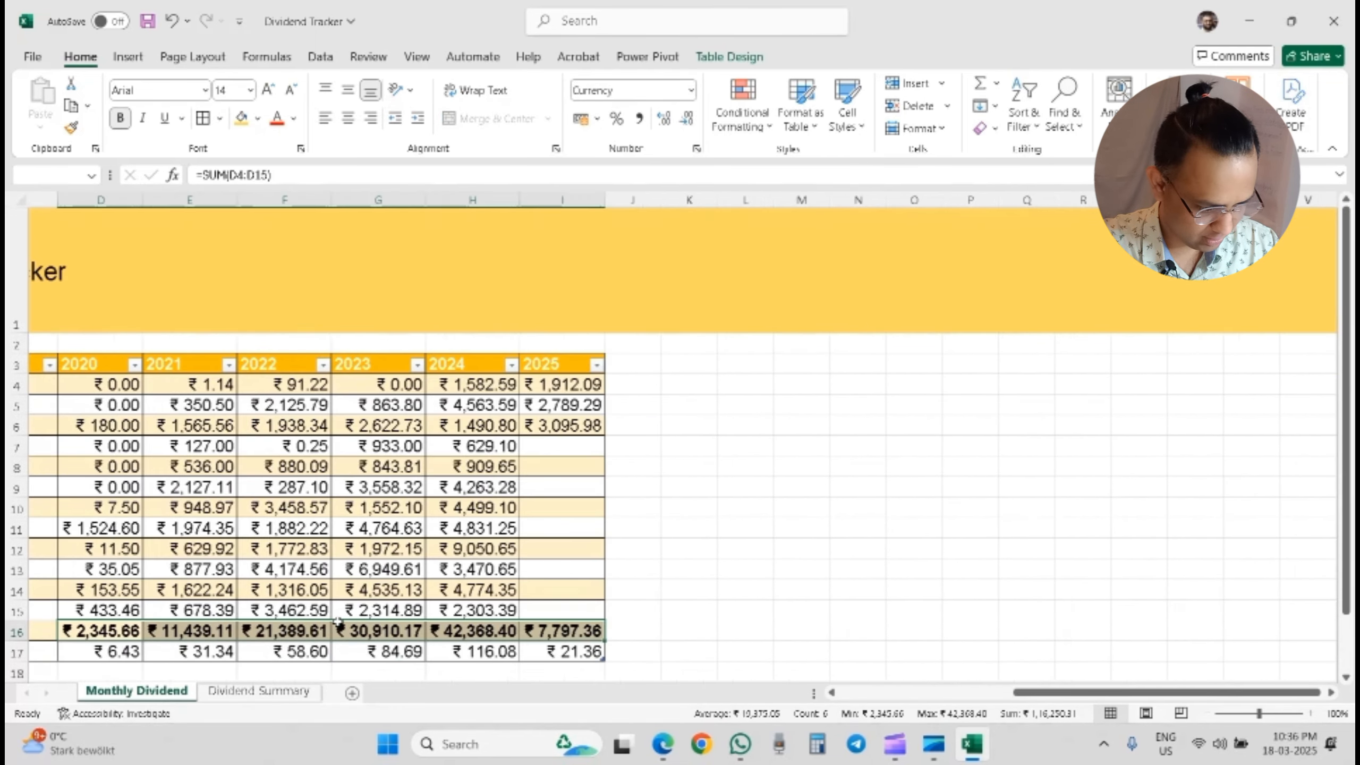
scroll(338, 623, left, 3)
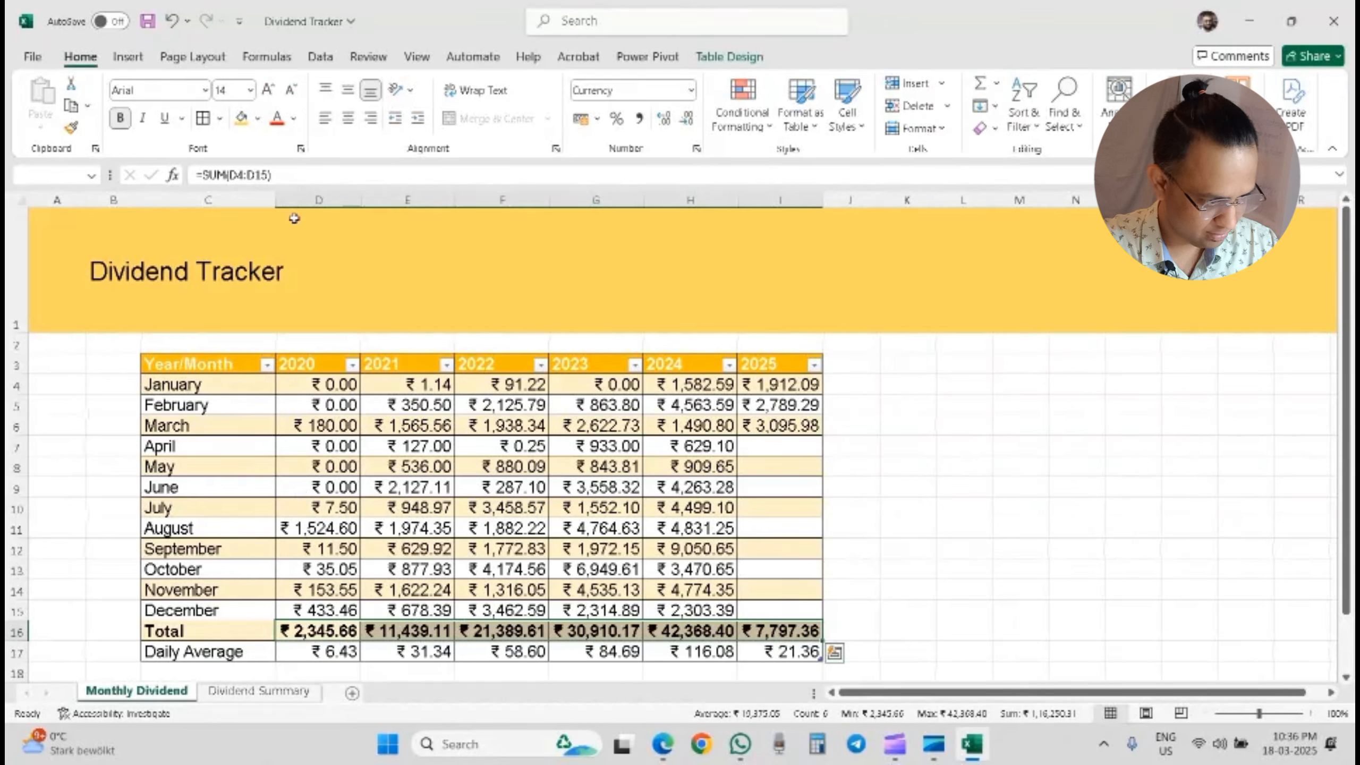
click(138, 63)
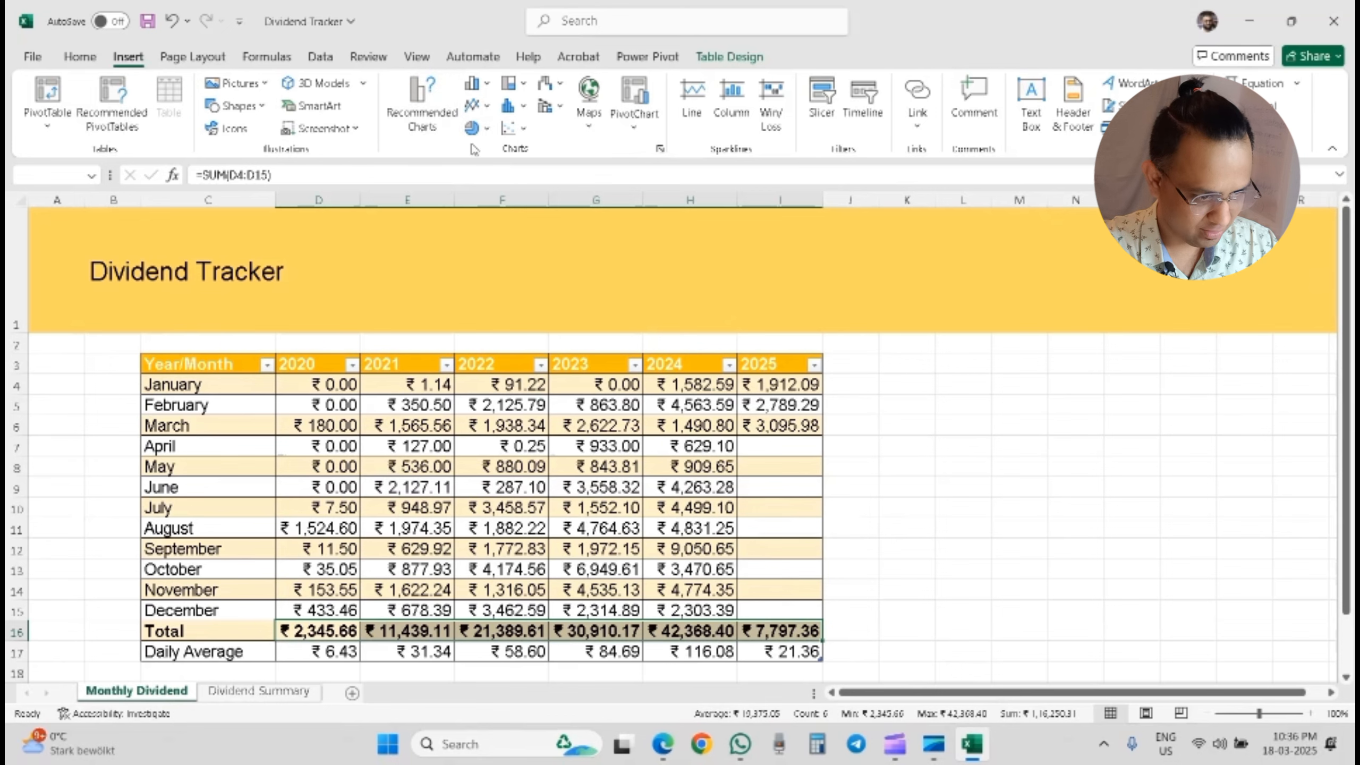
click(422, 99)
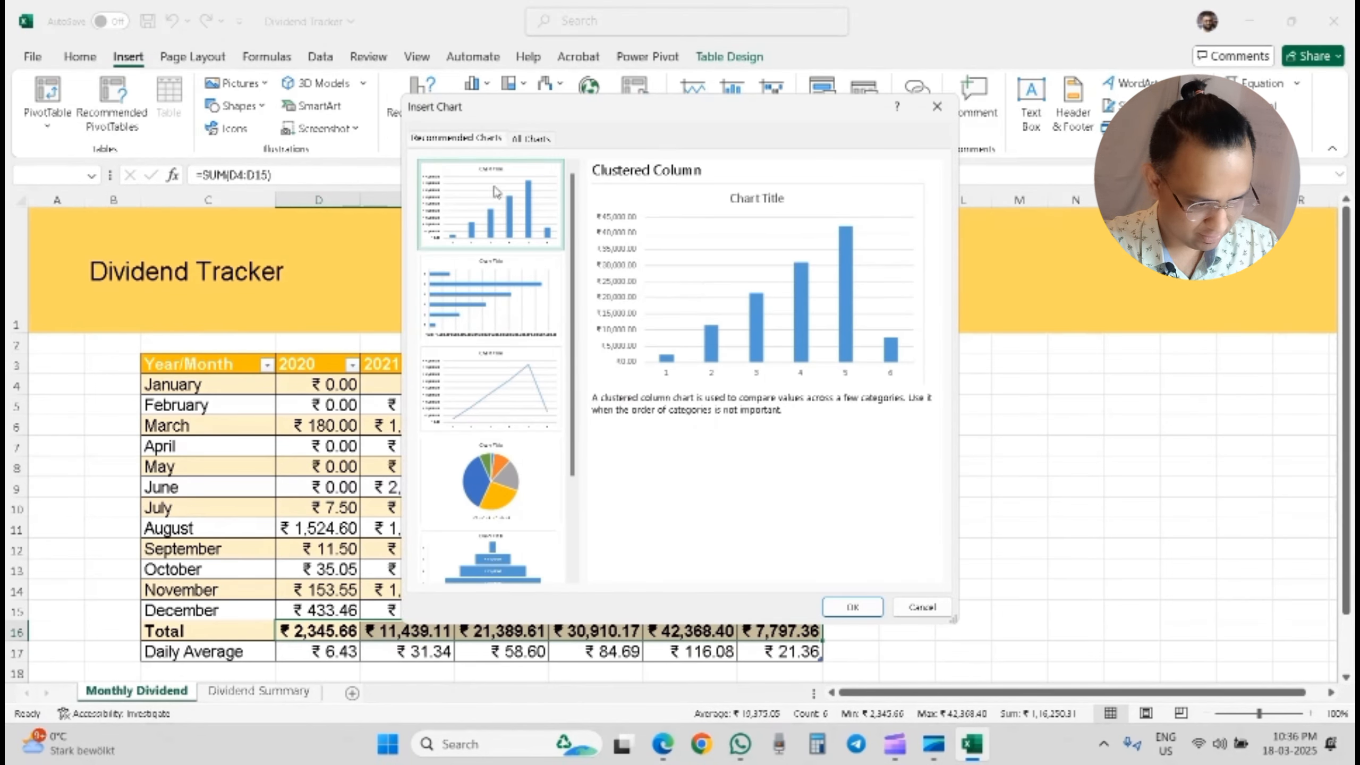
click(532, 139)
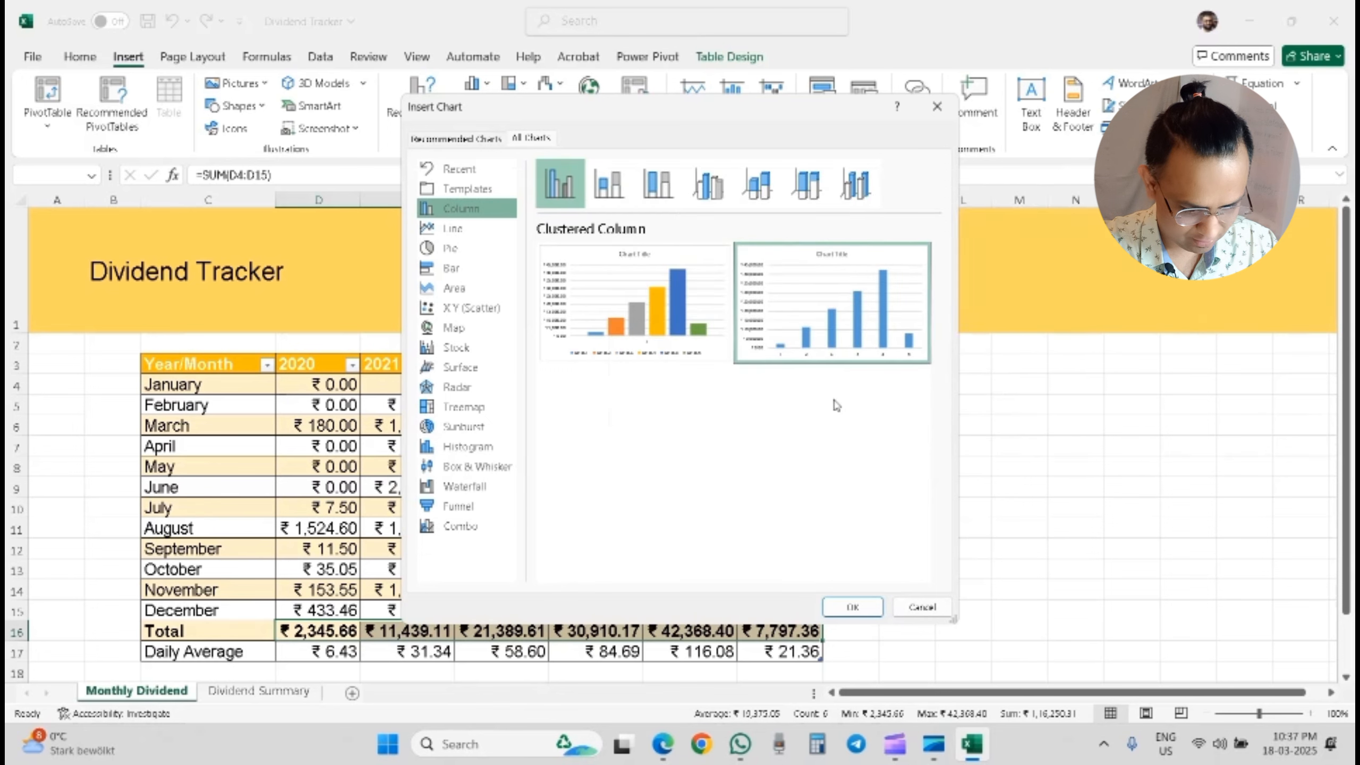
click(851, 611)
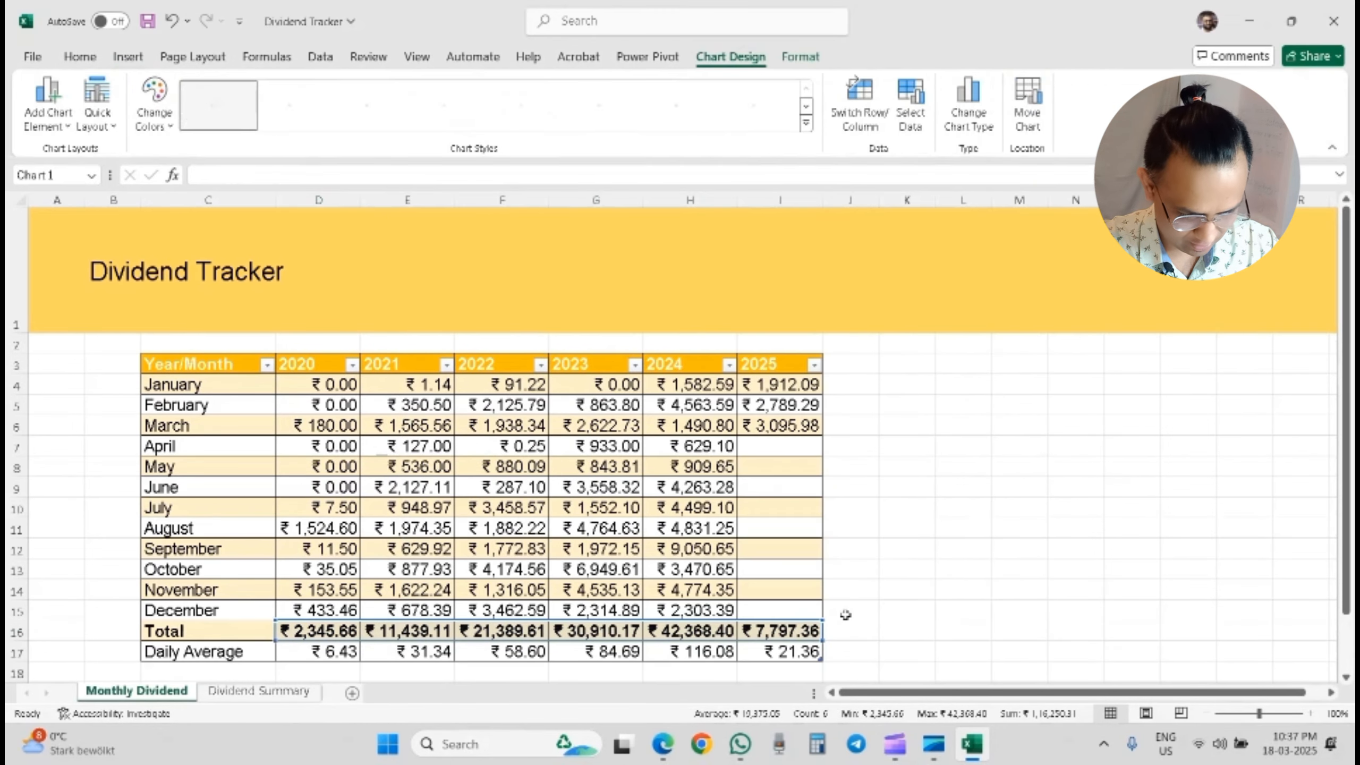
click(748, 382)
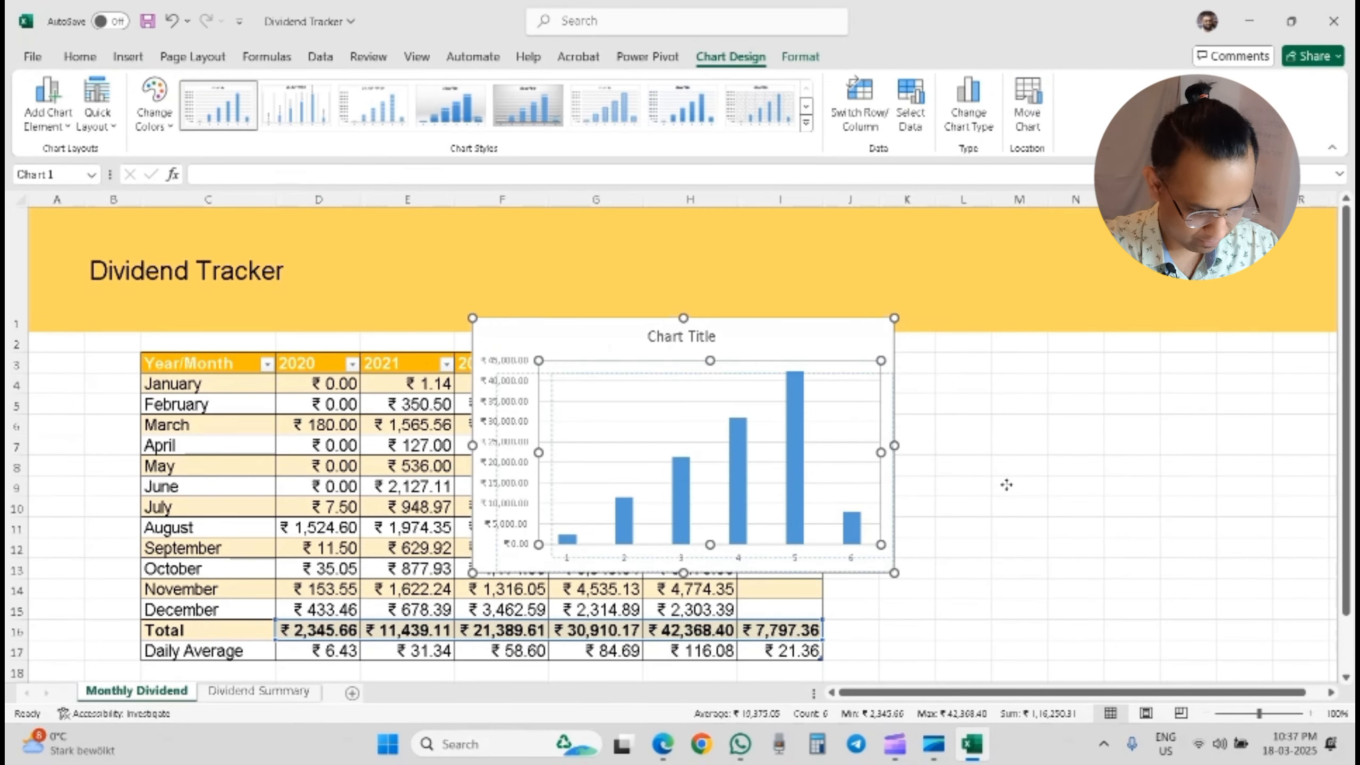
drag(642, 337, 964, 369)
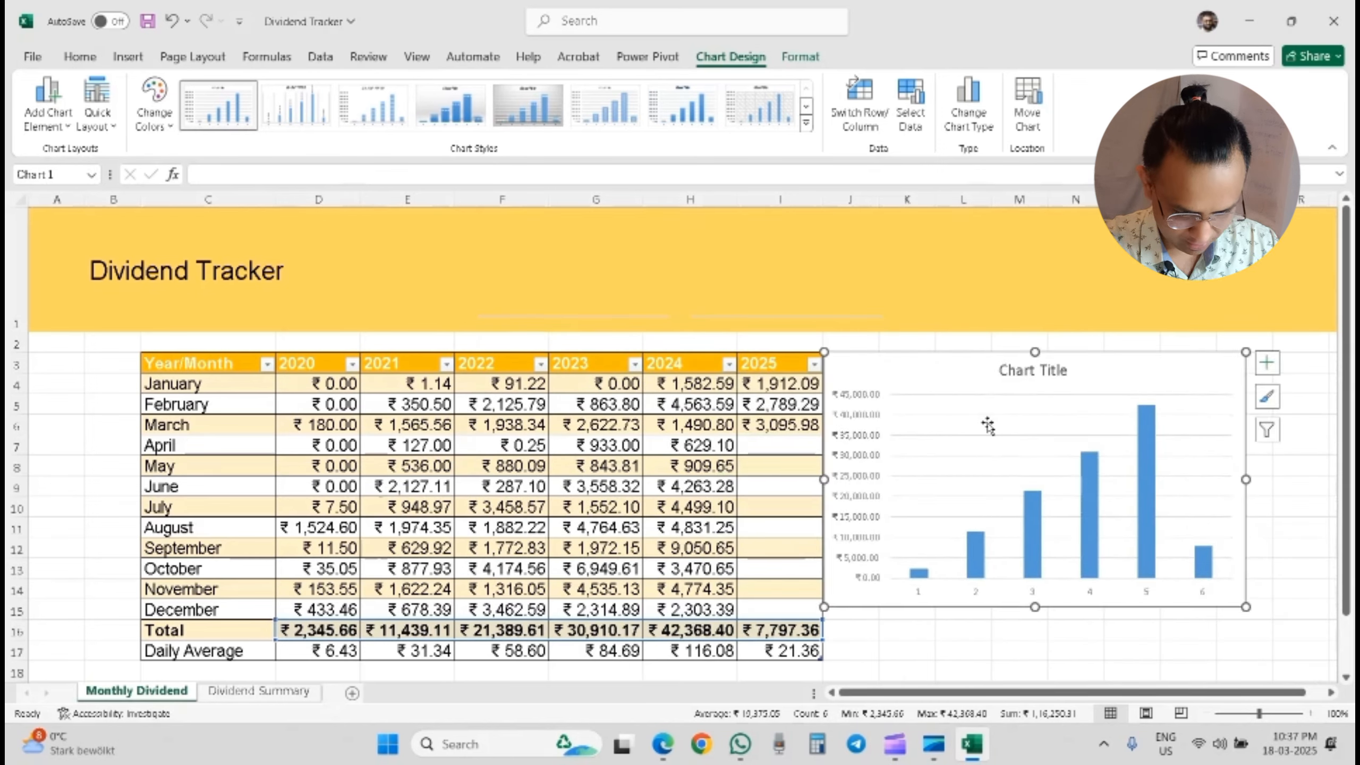
Step: Set the chart's horizontal axis labels to the year headings in D3:I3 of the Monthly Dividend sheet
click(997, 486)
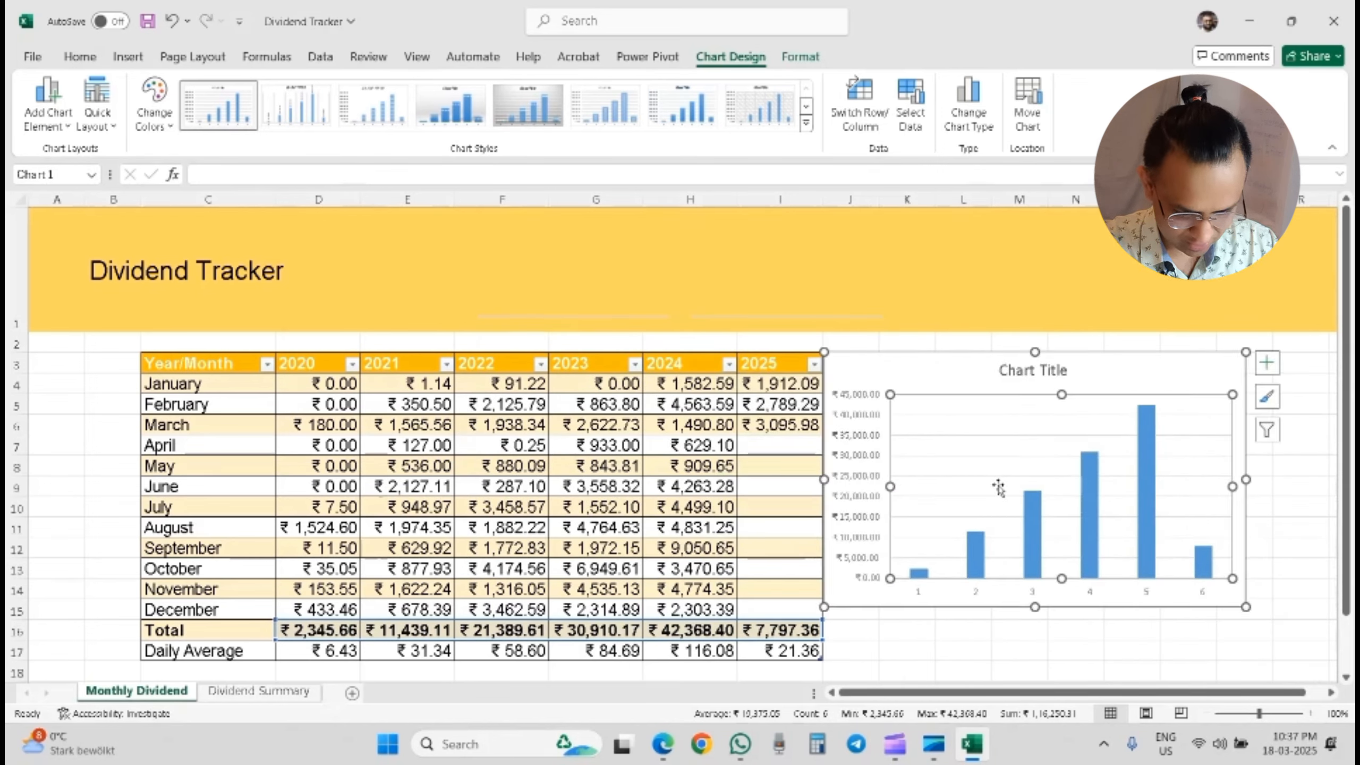
click(958, 604)
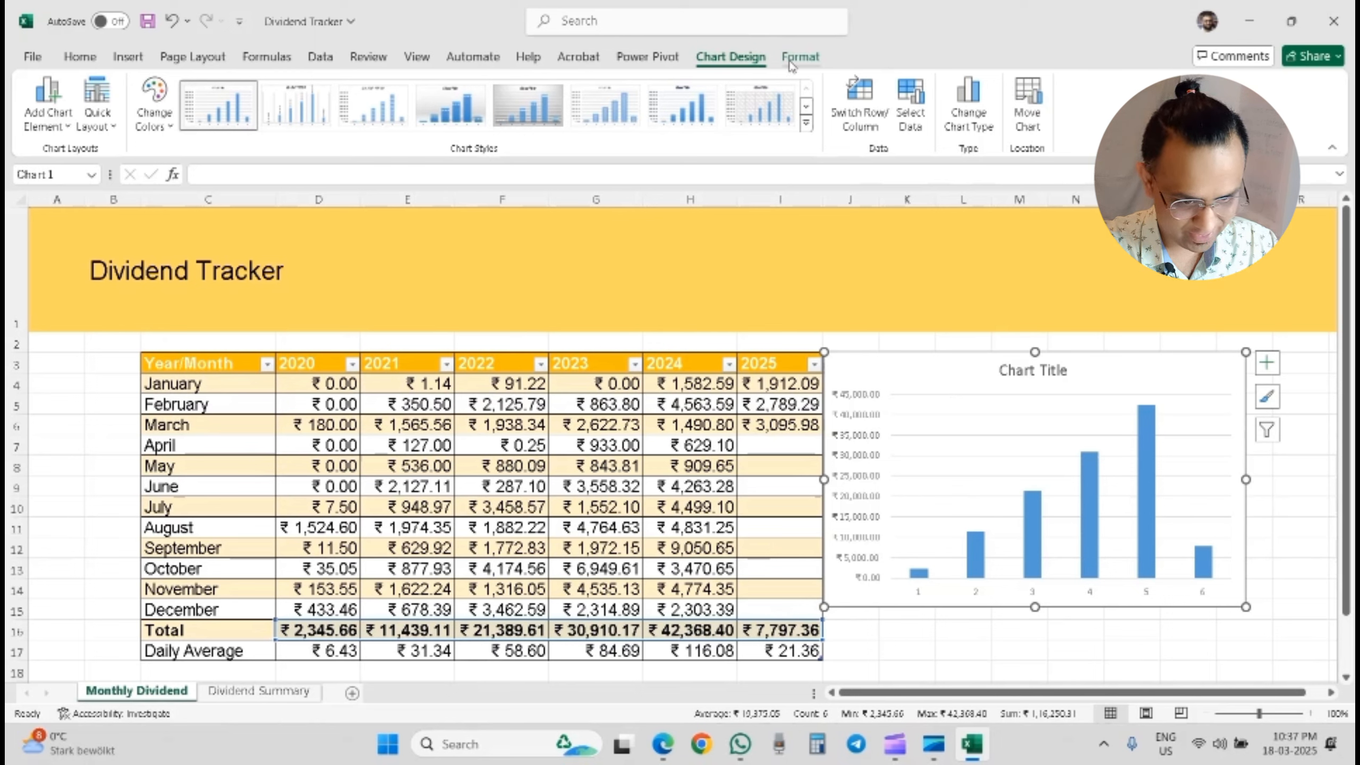
click(922, 124)
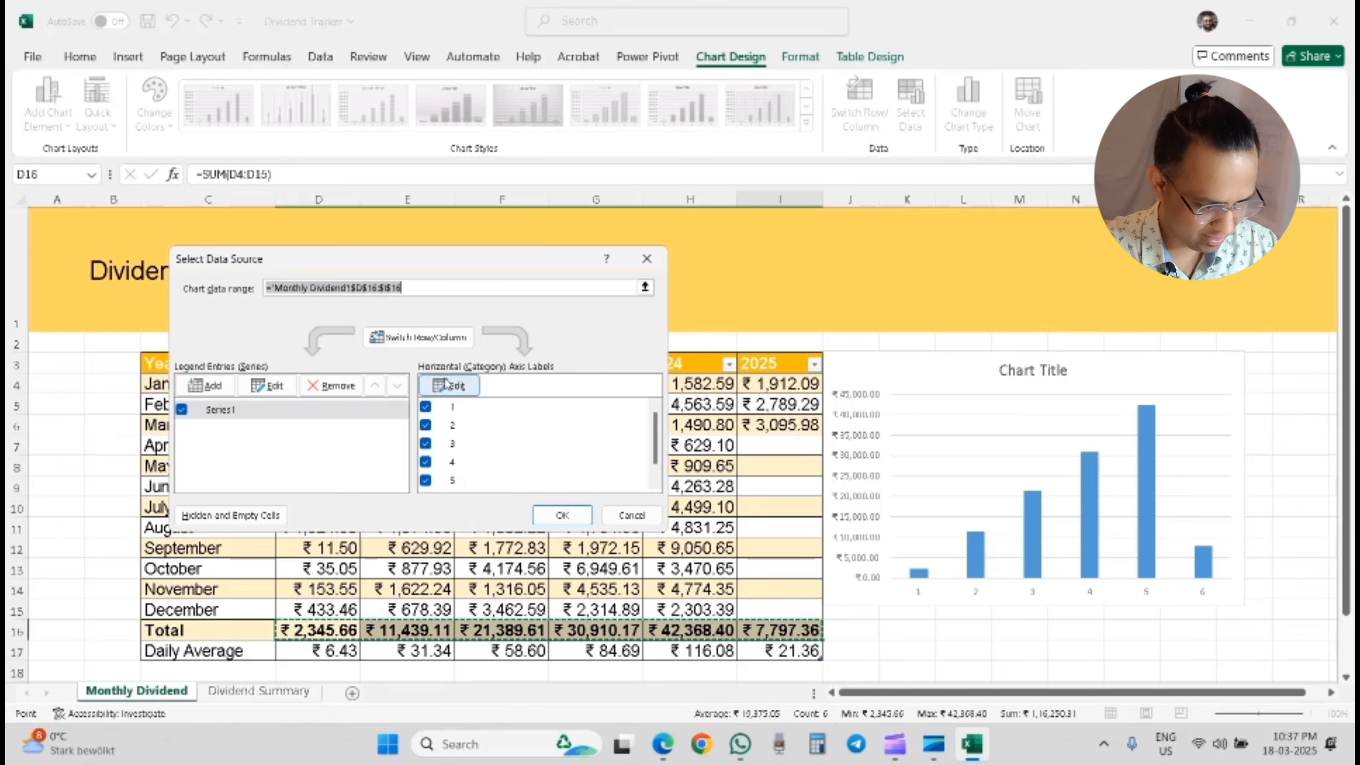
click(449, 384)
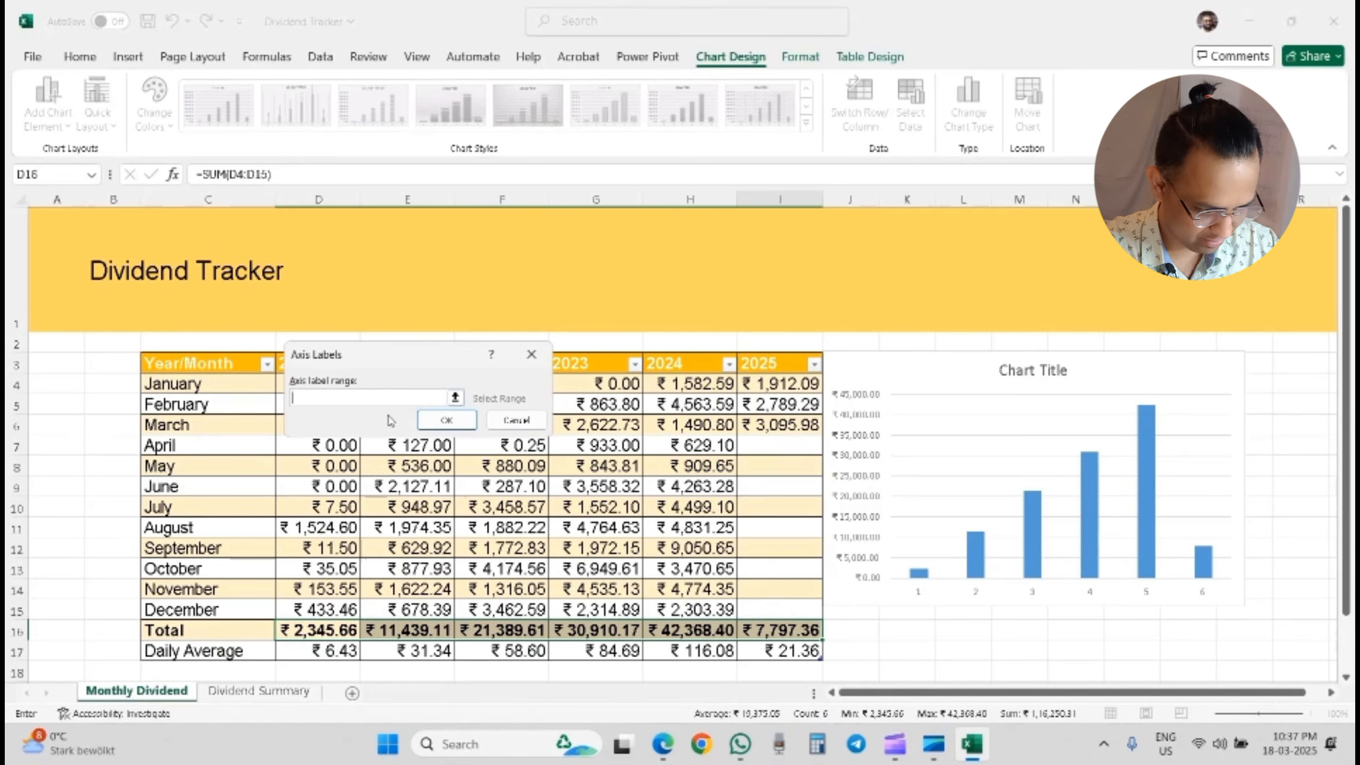
drag(346, 362, 346, 469)
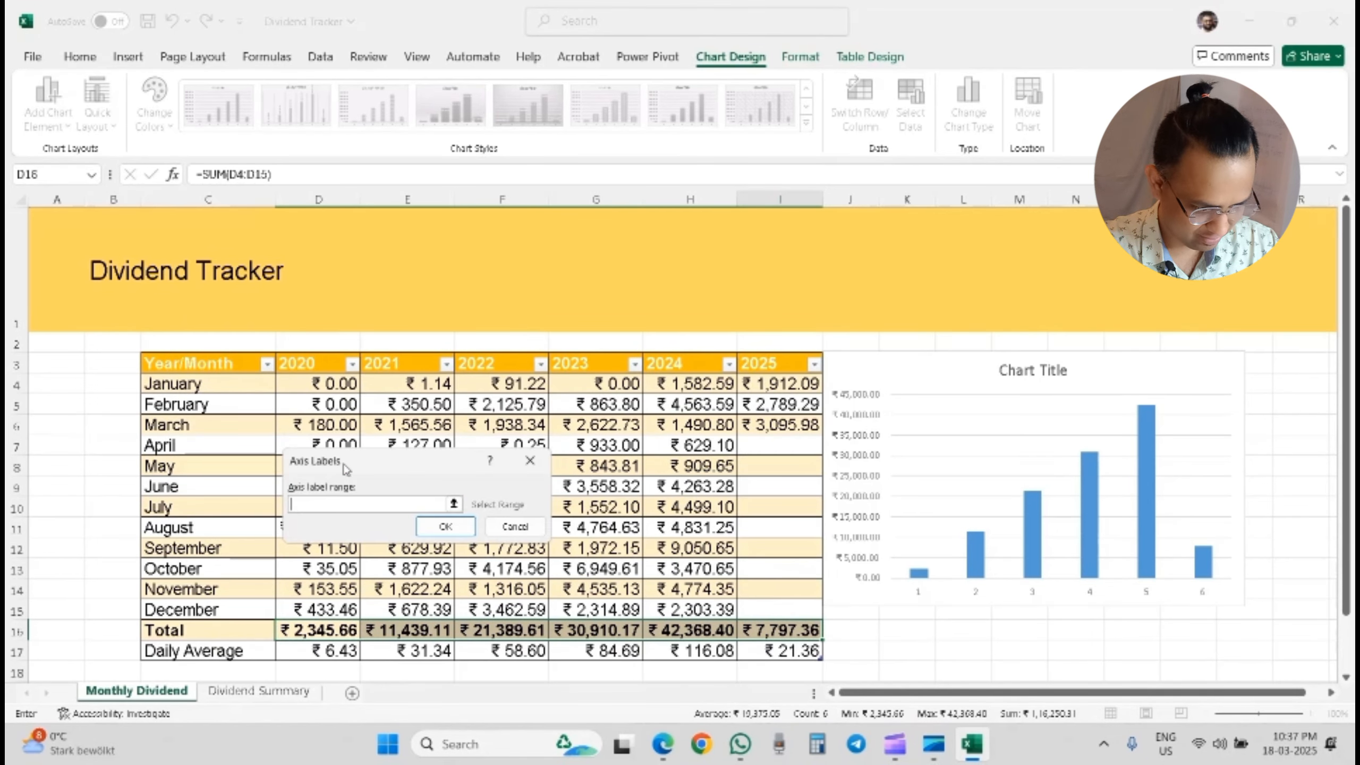
click(302, 371)
key(ctrl+shift+Right)
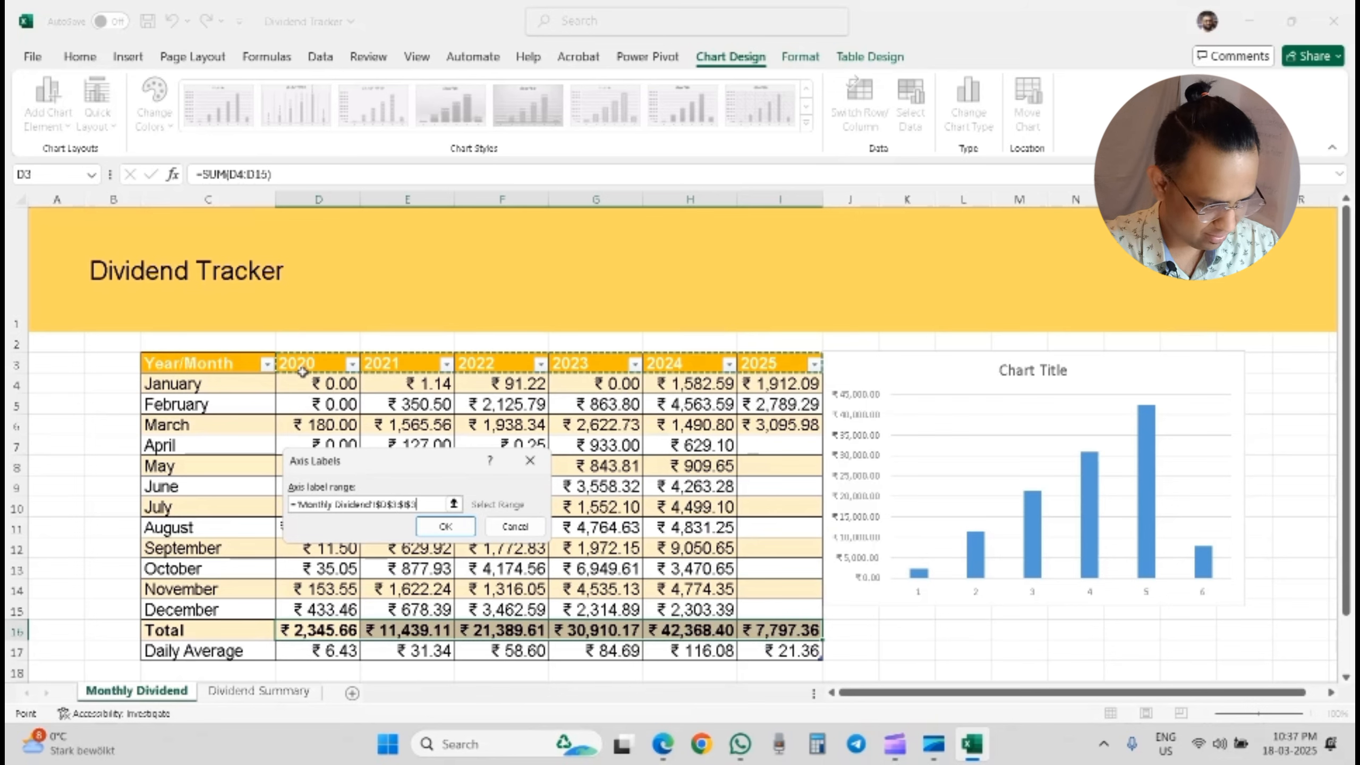
key(ctrl+shift+Right)
key(ctrl+shift+Left)
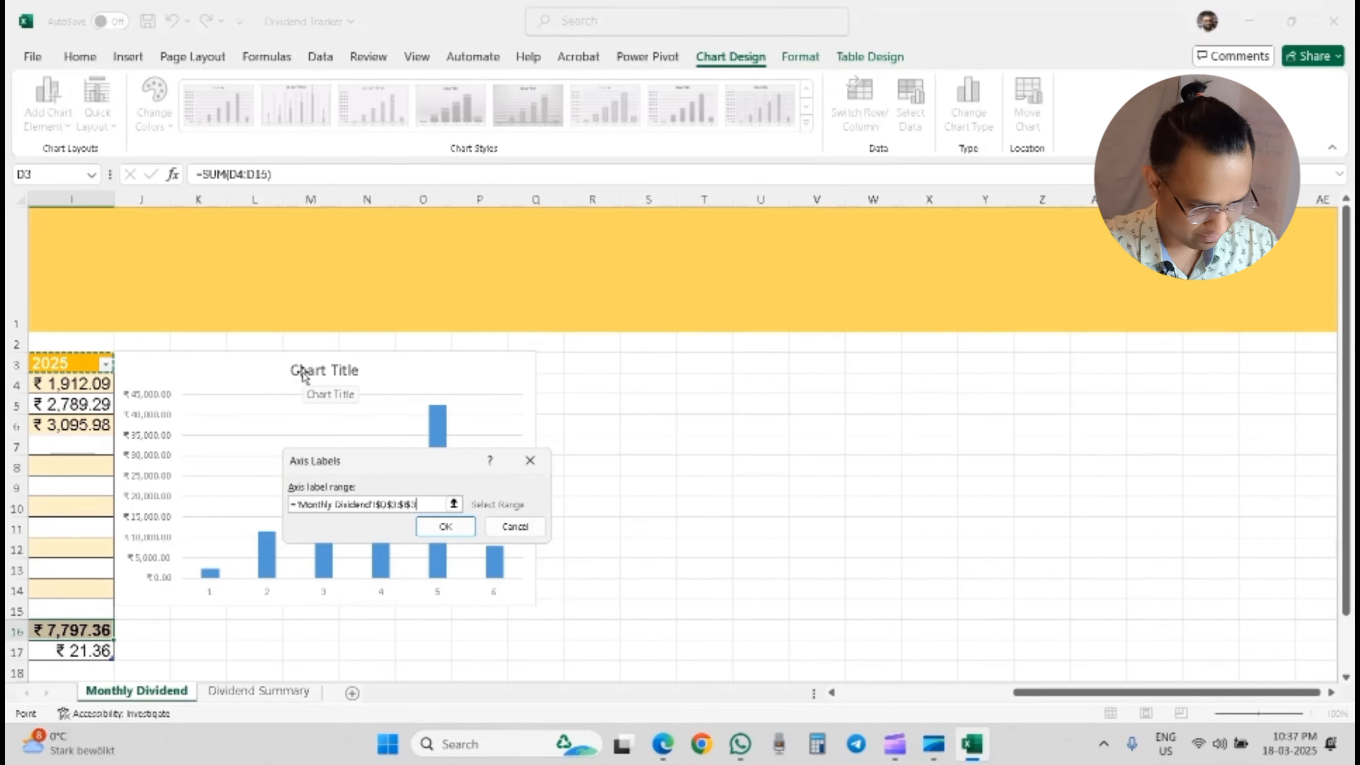
click(445, 526)
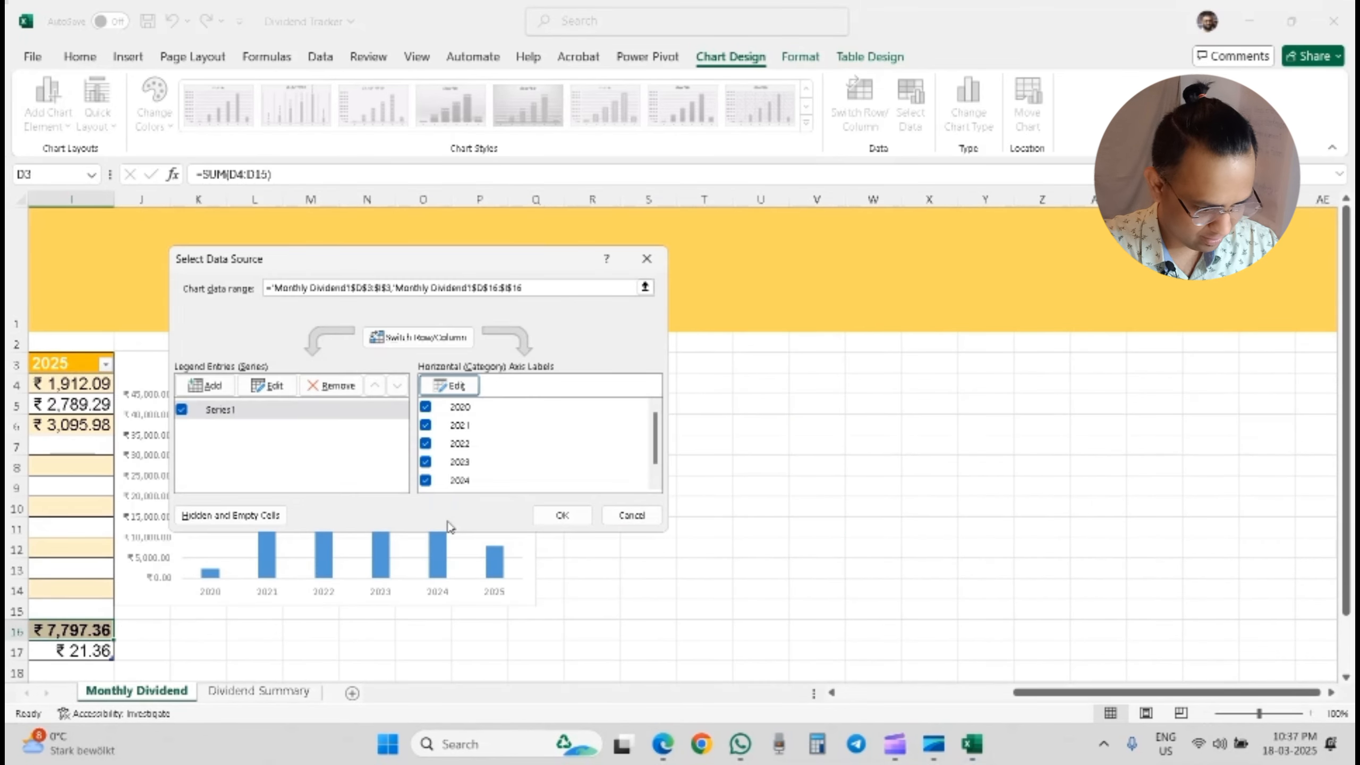
click(557, 517)
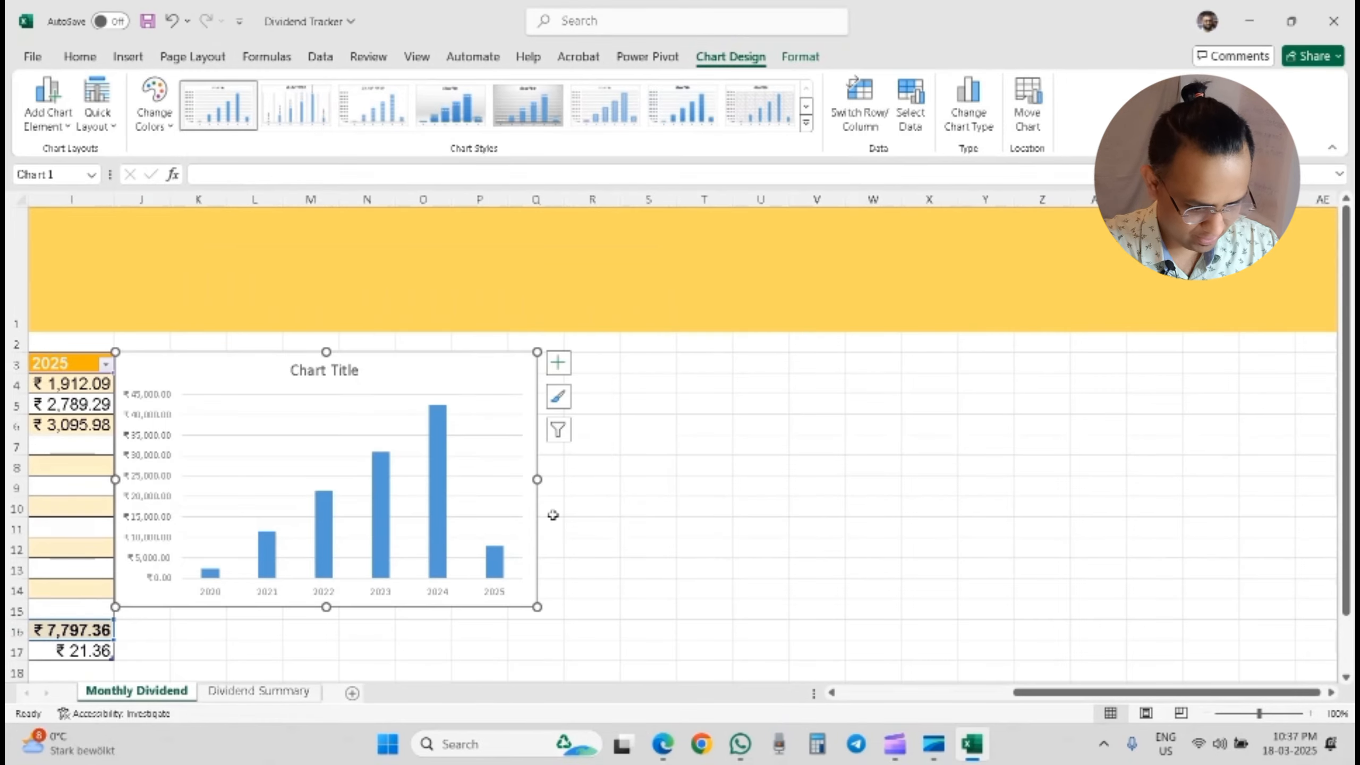
Step: Fill the columns of the yearly totals chart with the theme green and give them a black outline
scroll(553, 515, left, 6)
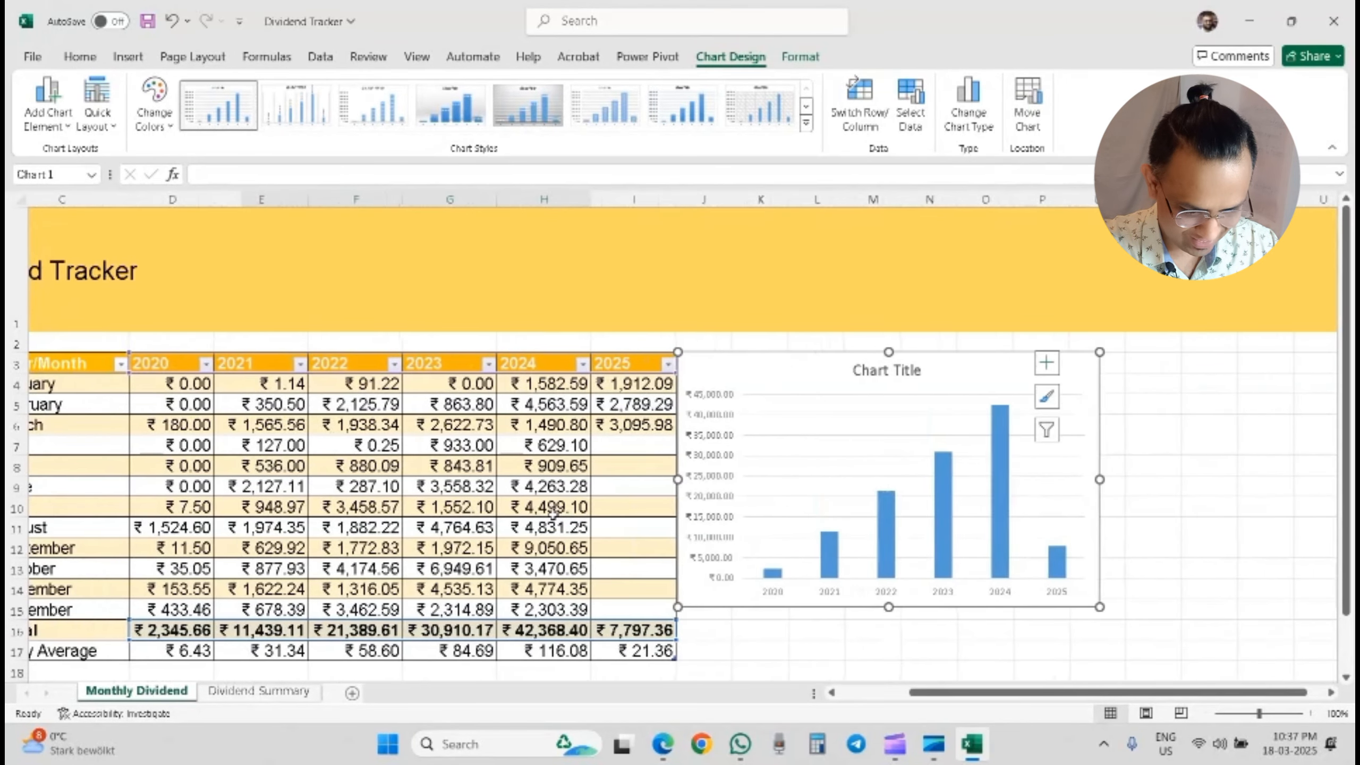
click(906, 513)
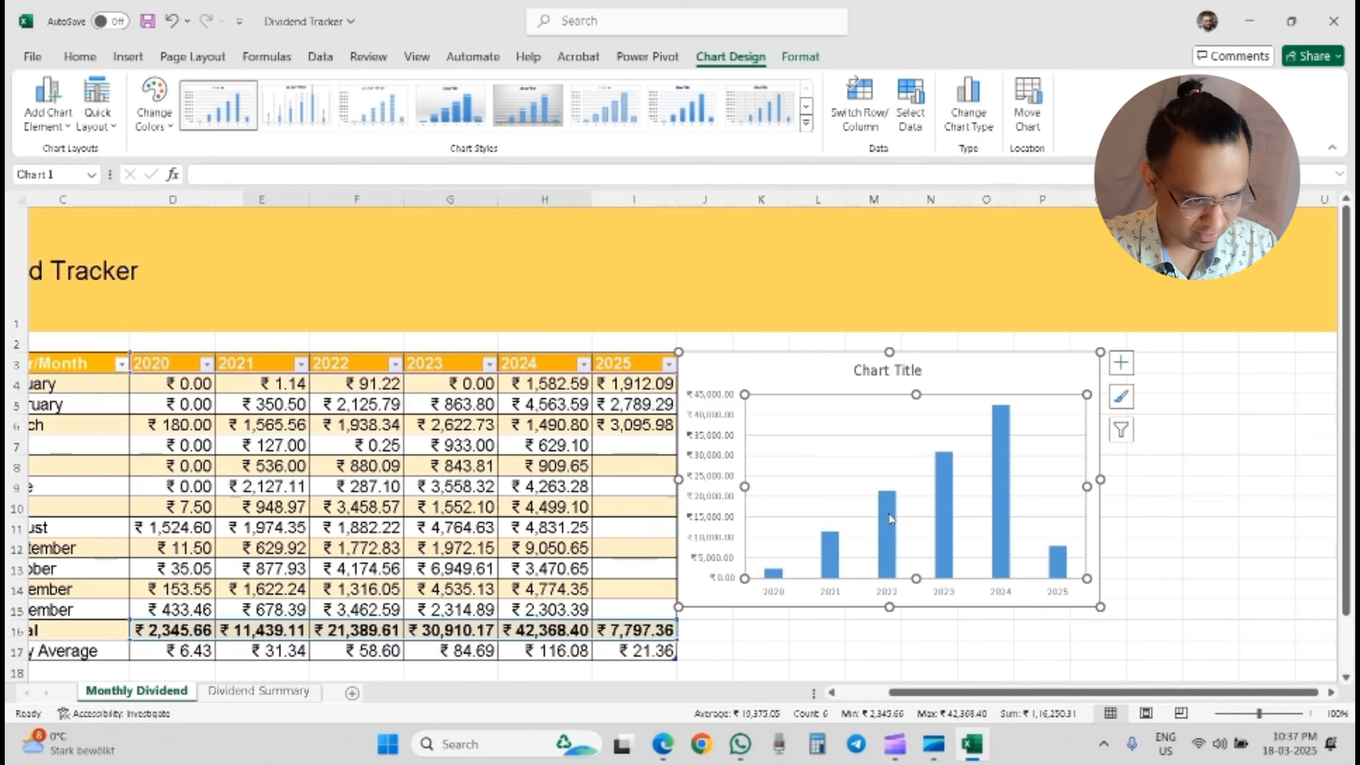
click(890, 518)
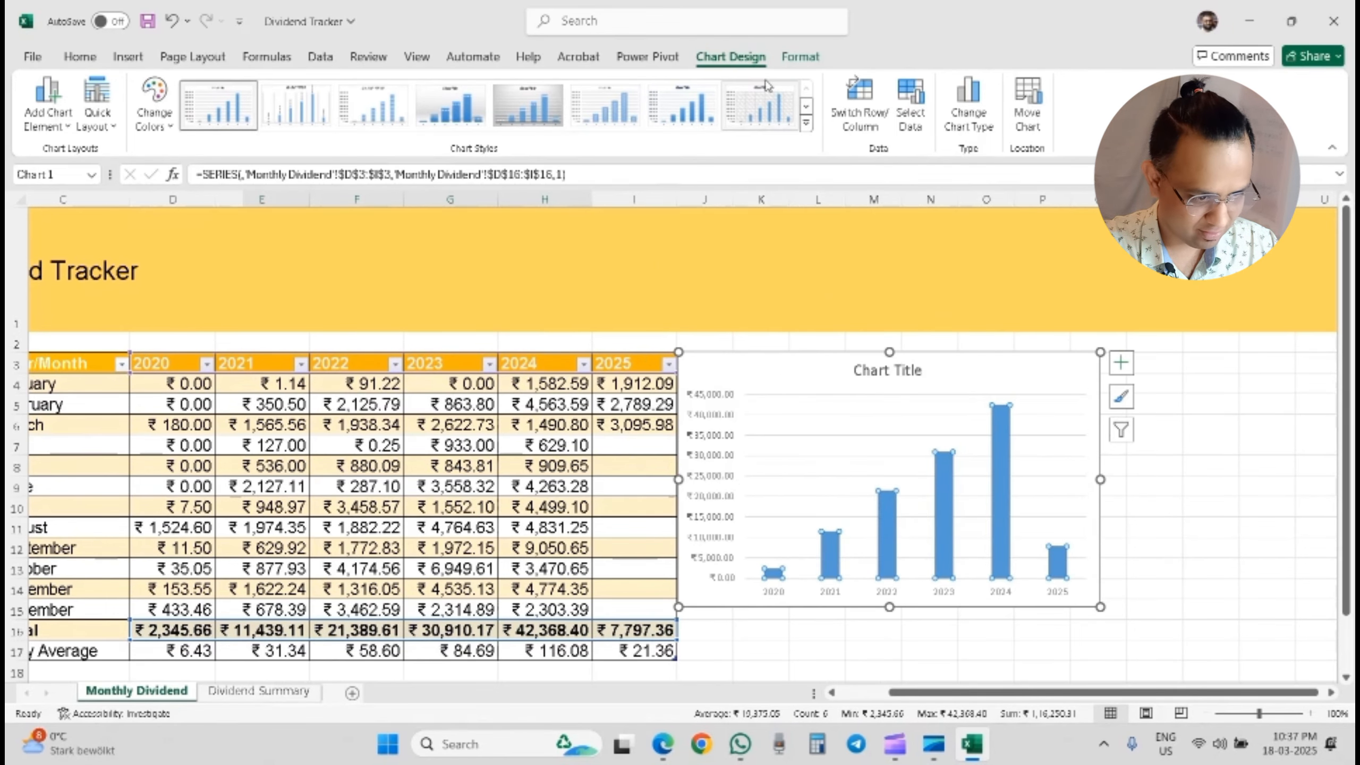
click(792, 58)
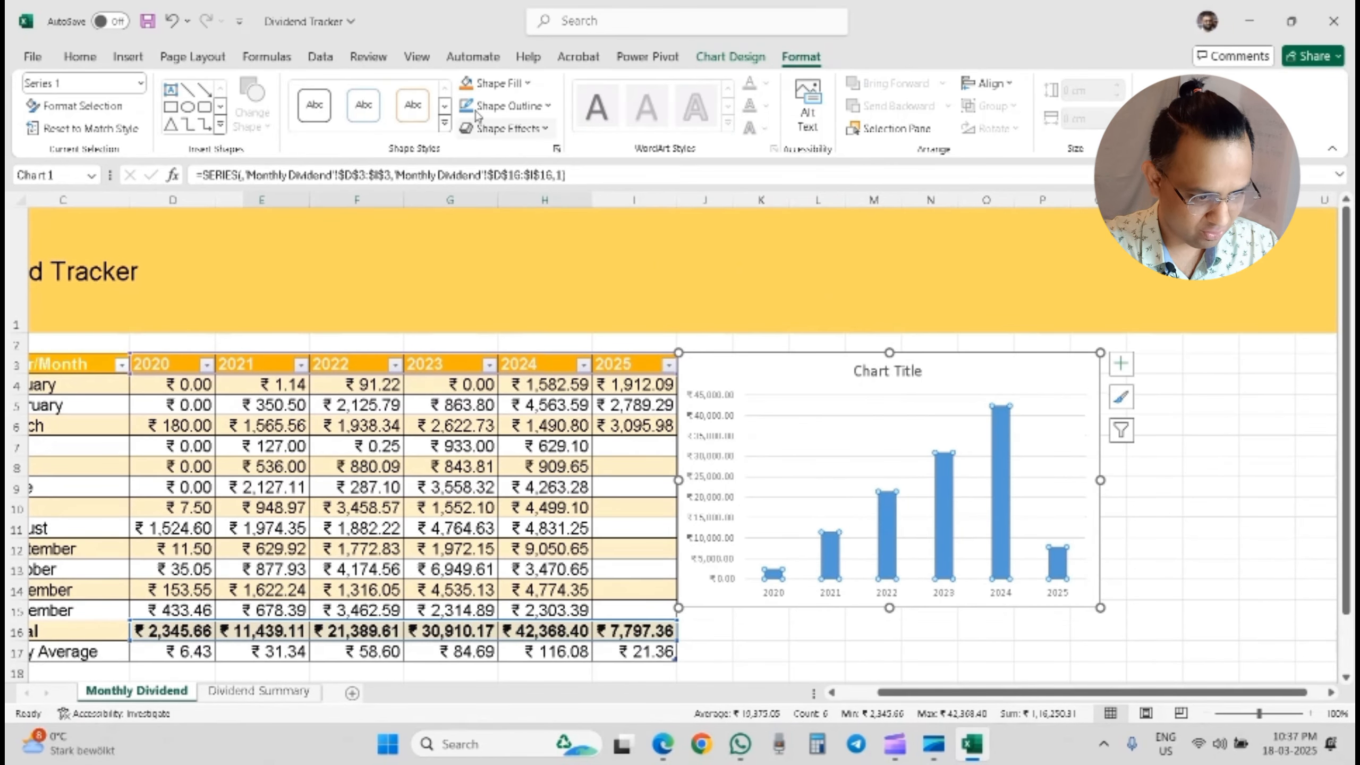
click(512, 84)
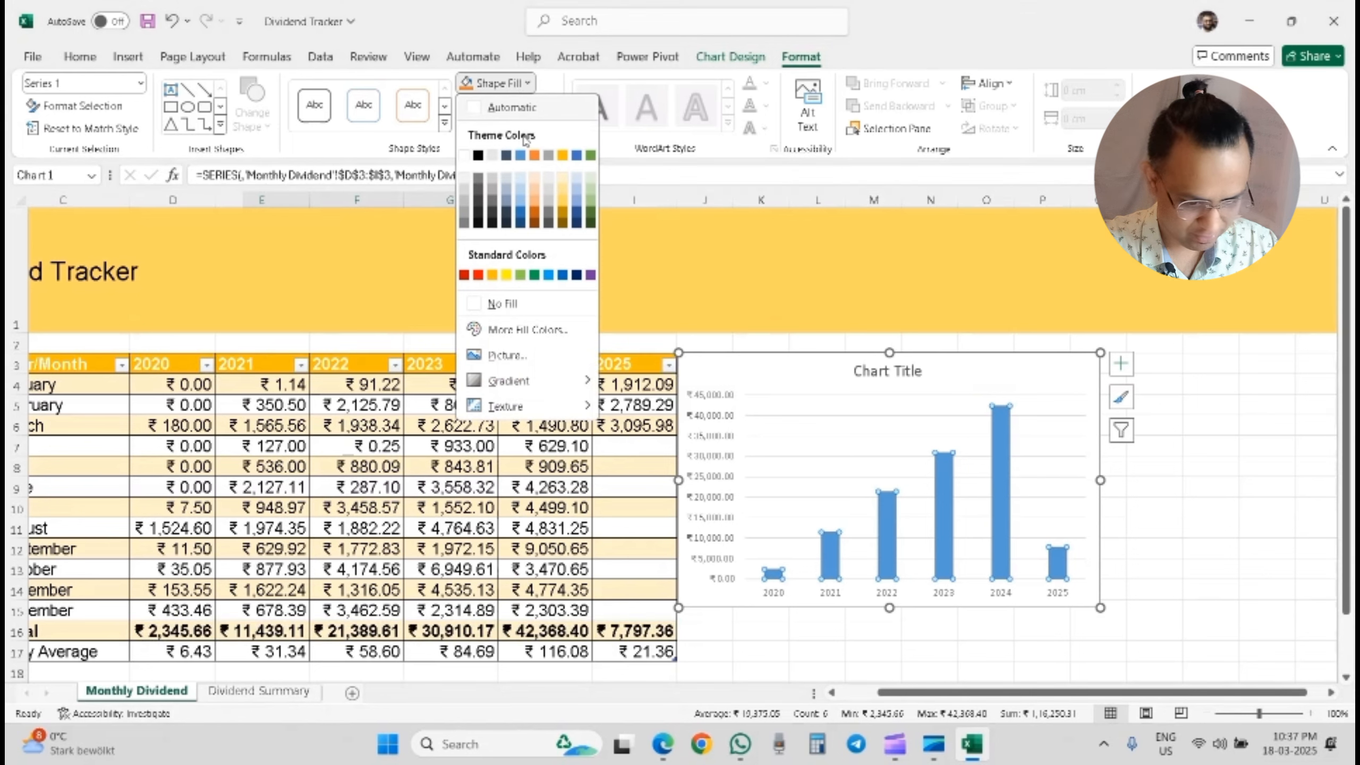
click(591, 156)
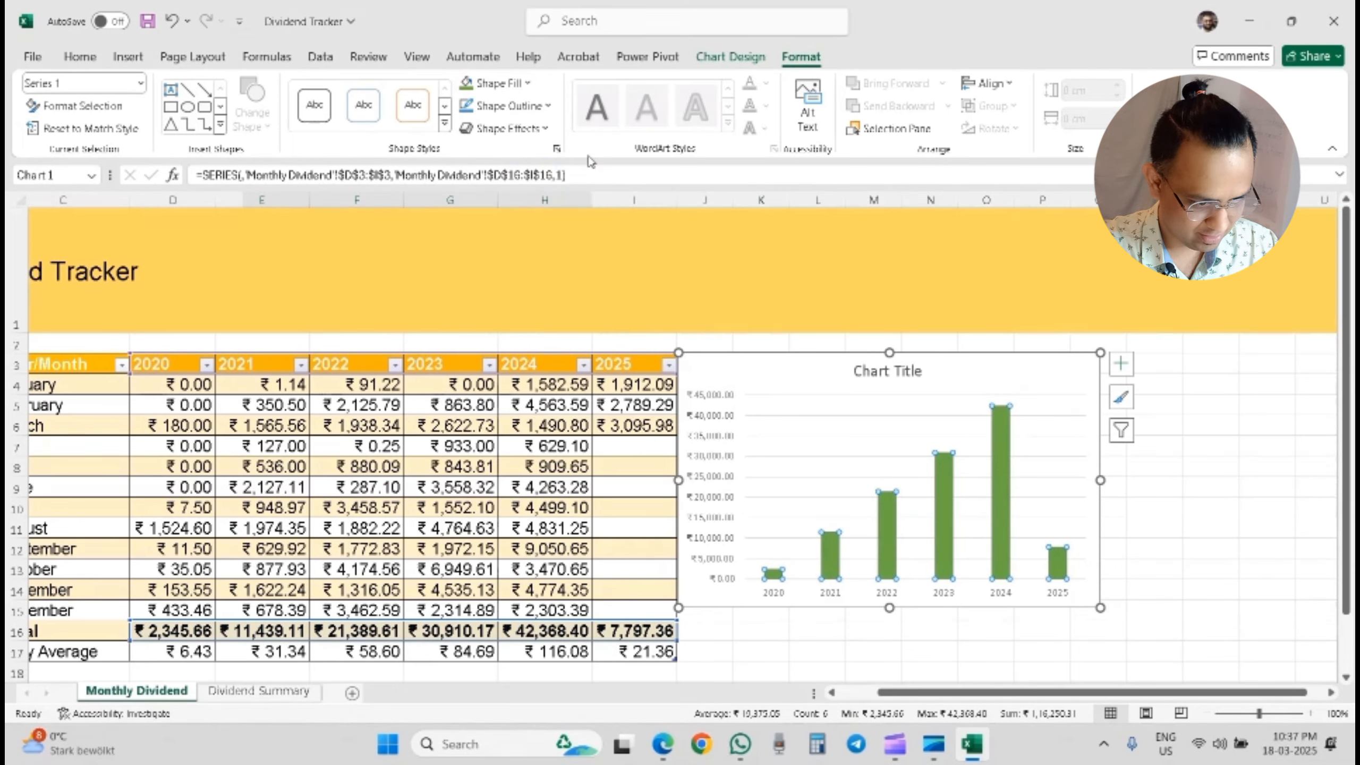
click(548, 106)
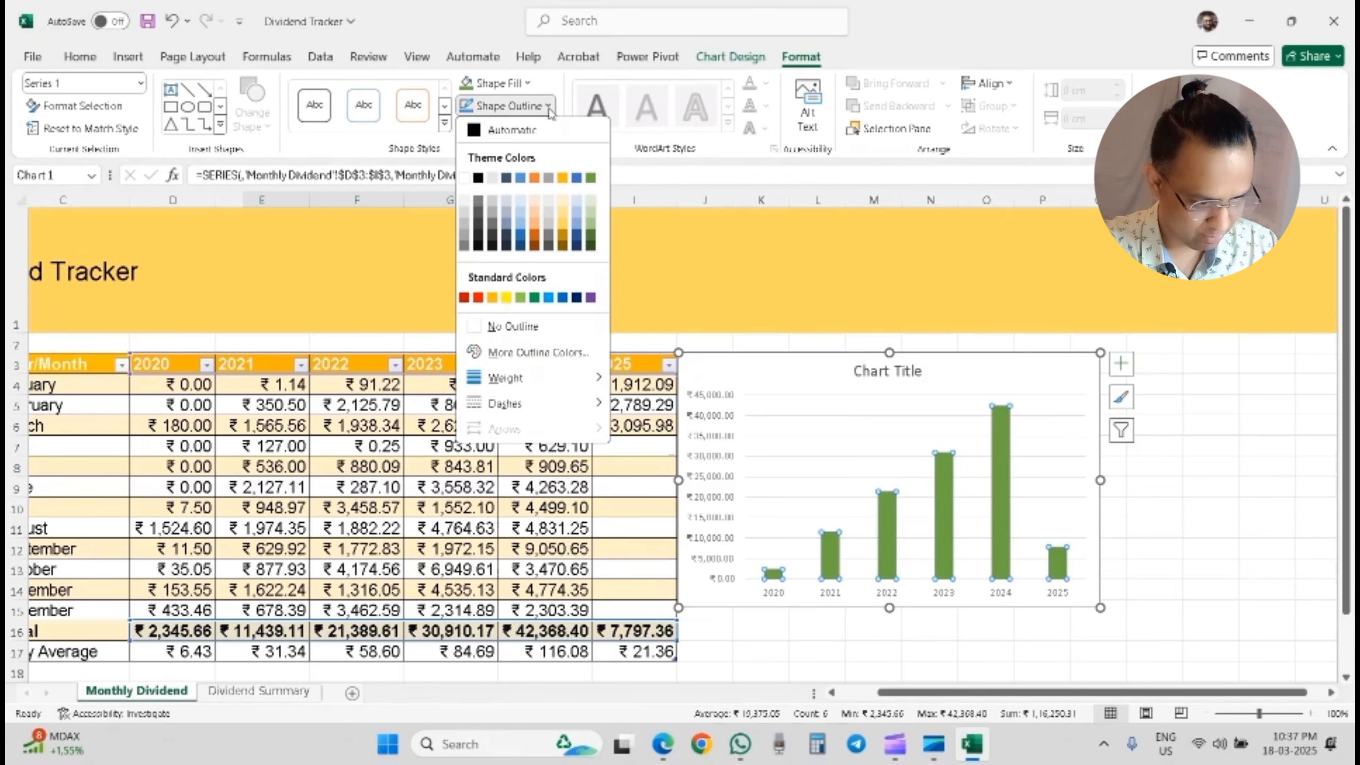
click(478, 179)
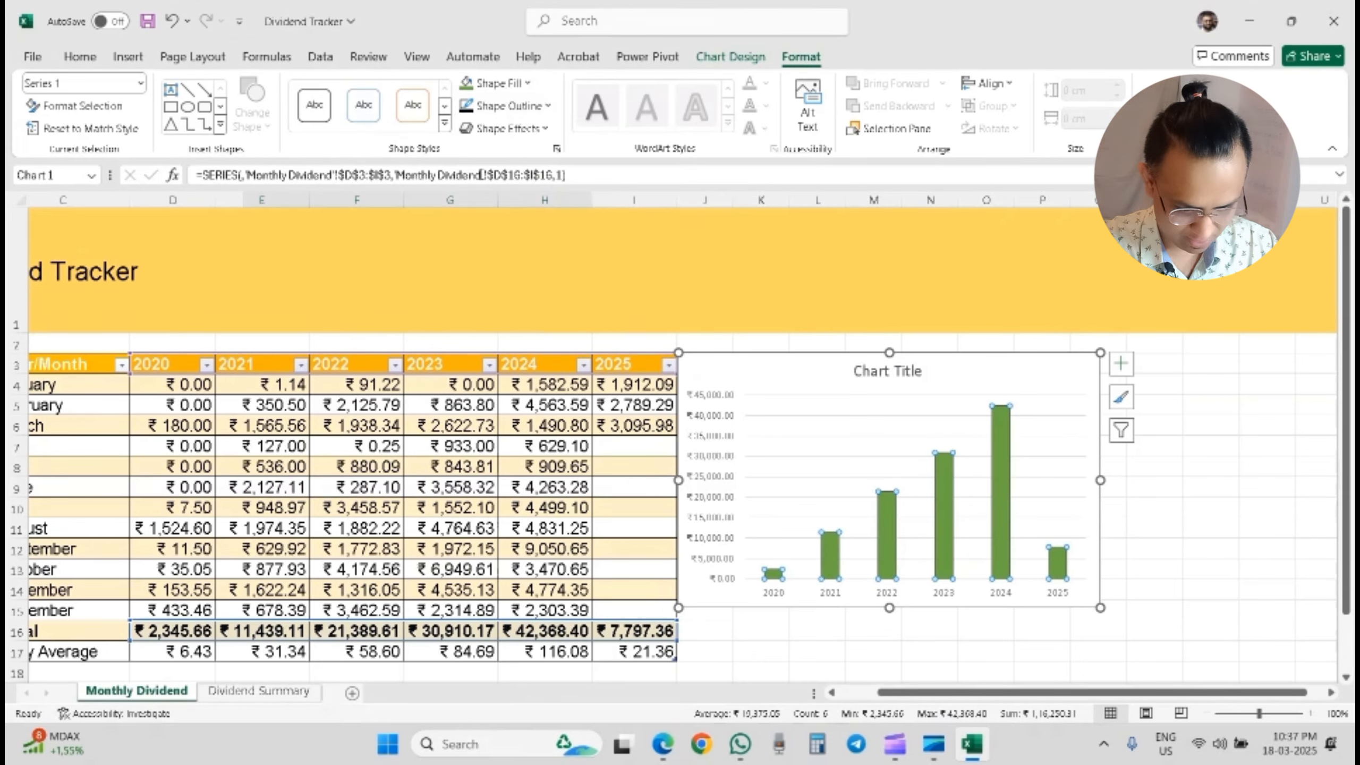
click(1167, 569)
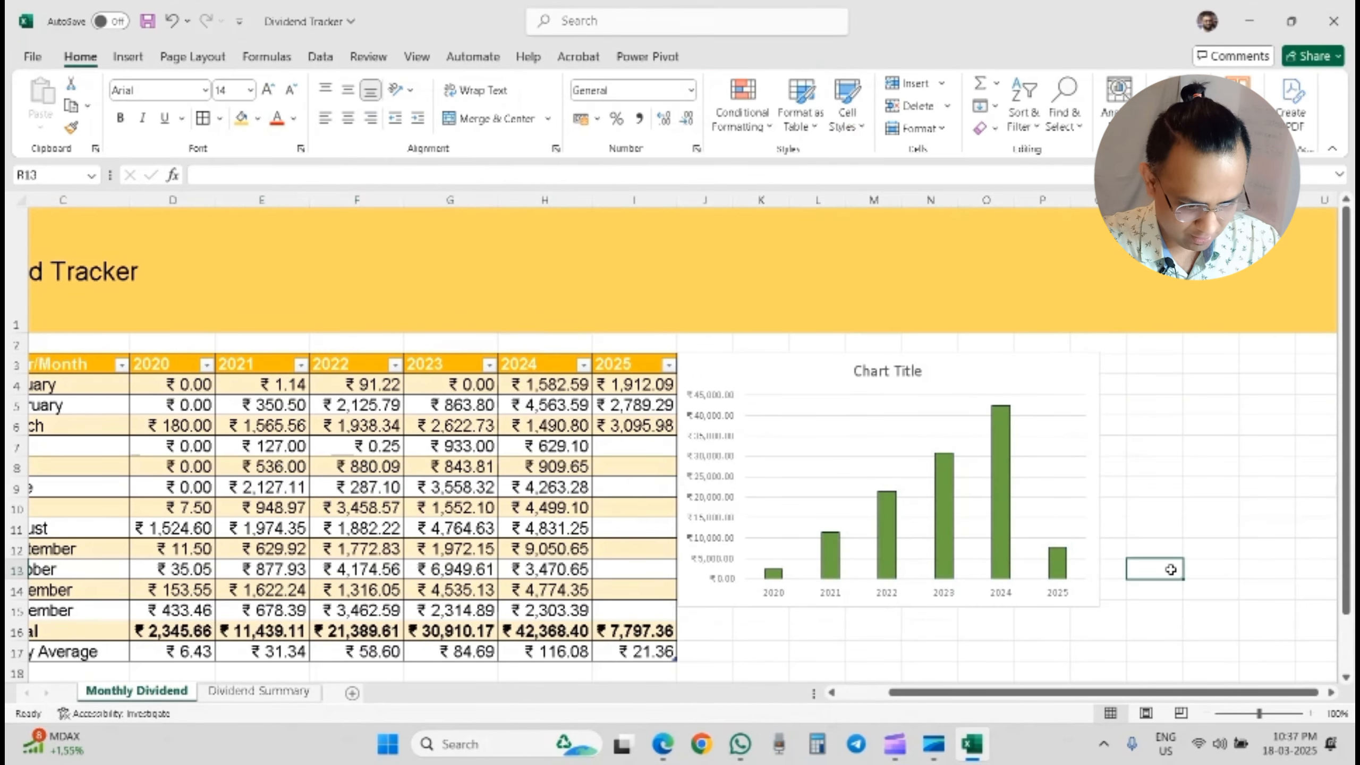
Step: Examine the formatting options of the chart's gridlines and plot area, including border, effects, size and properties
click(825, 463)
double_click(857, 464)
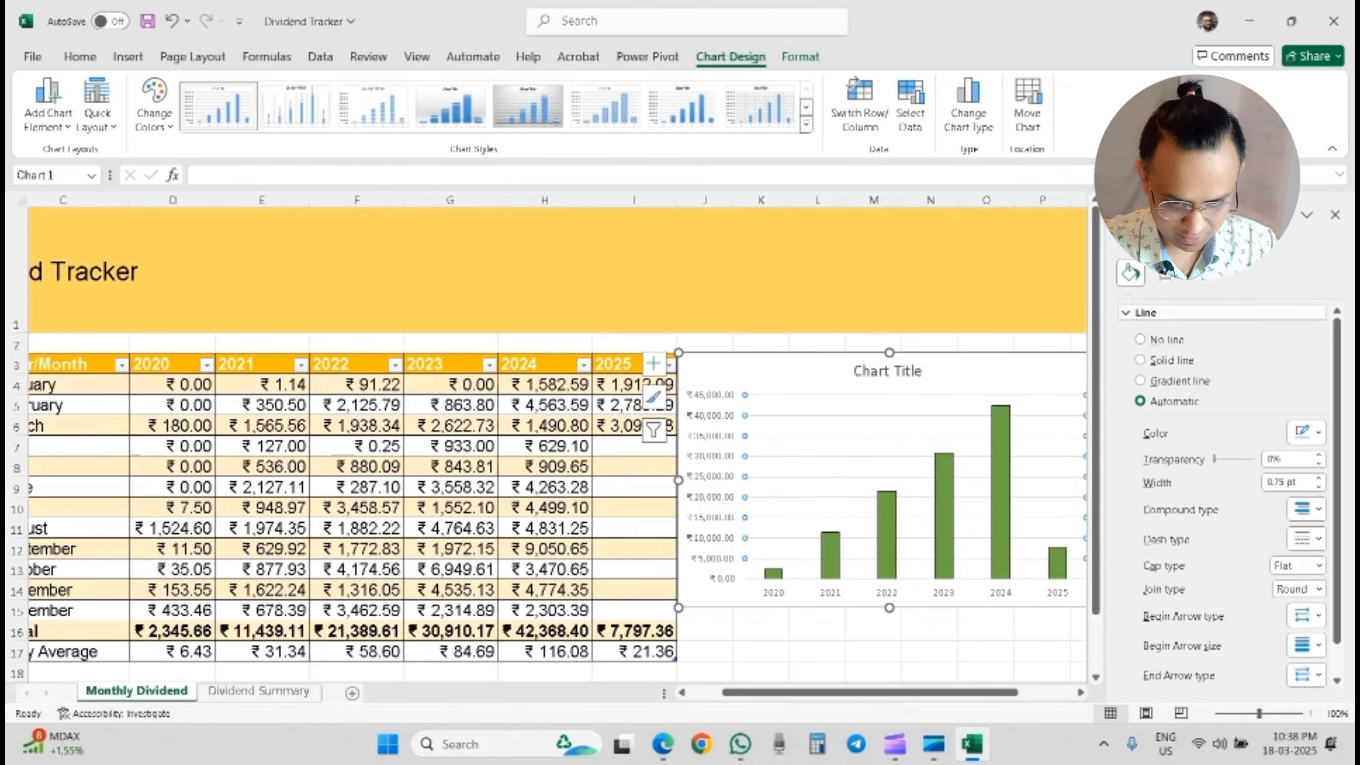
click(1335, 216)
click(971, 448)
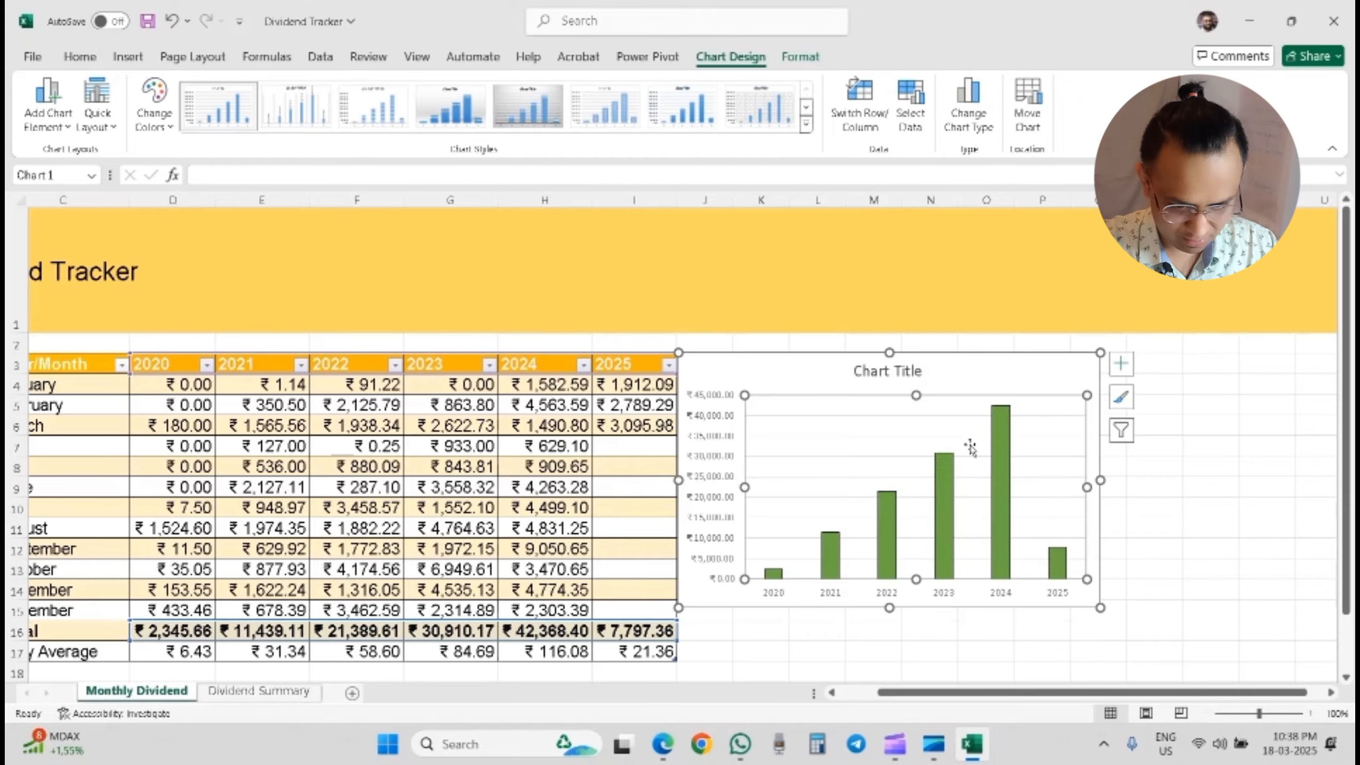
double_click(970, 447)
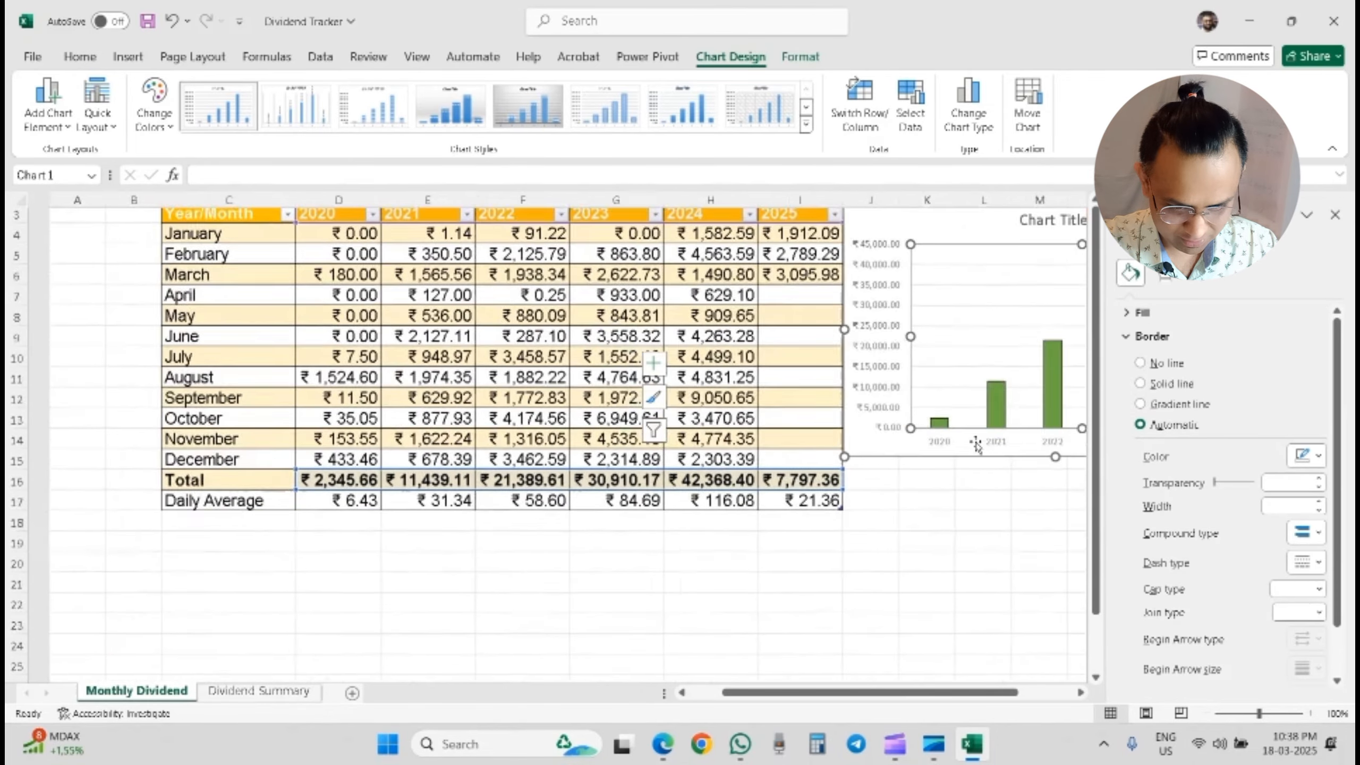
scroll(949, 481, down, 2)
scroll(949, 481, up, 3)
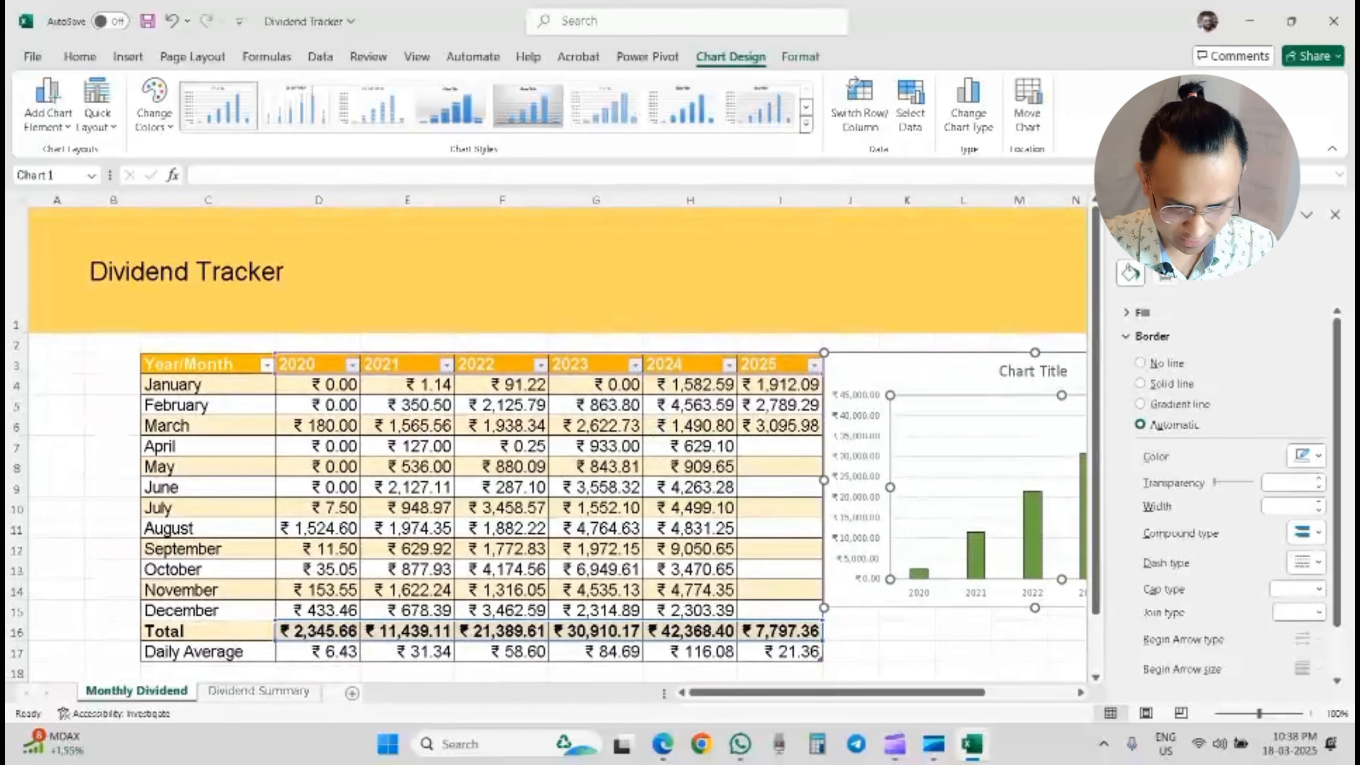
click(1163, 276)
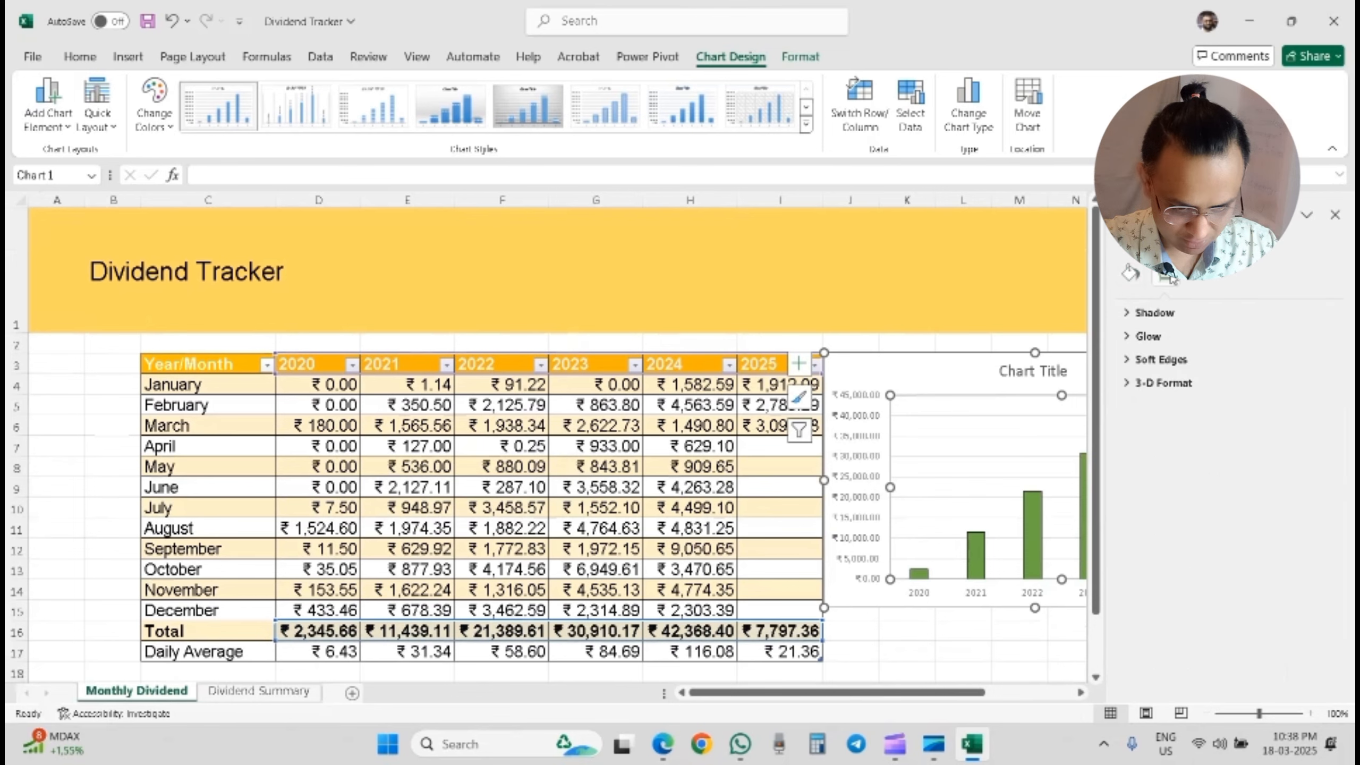
click(1127, 287)
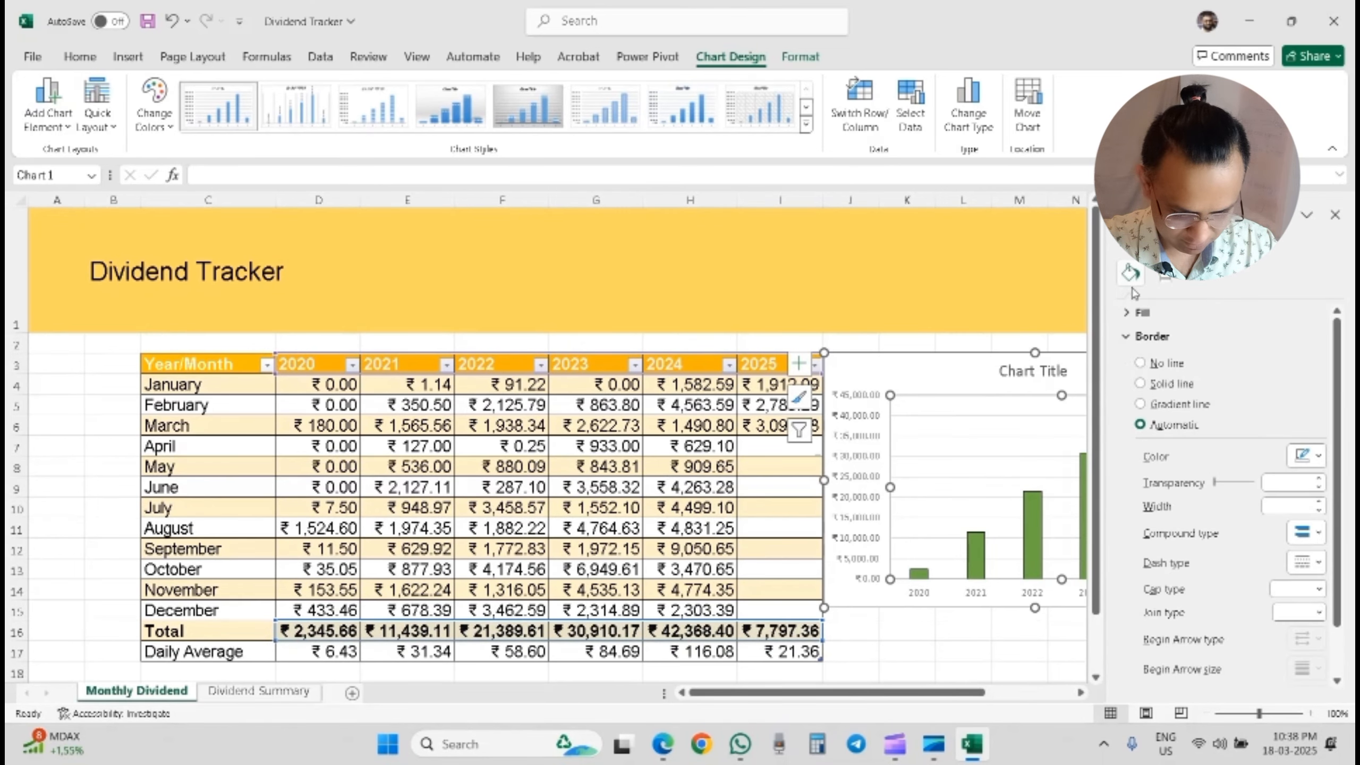
click(984, 567)
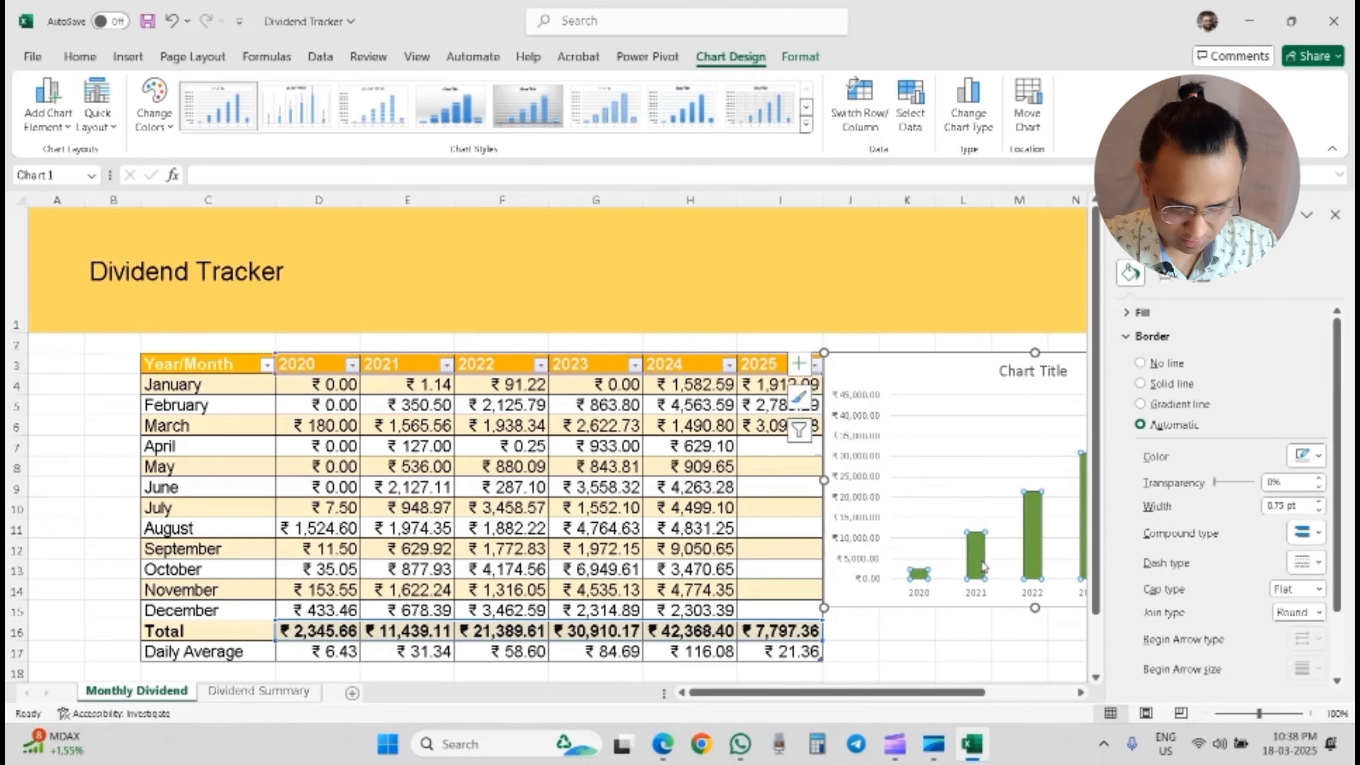
scroll(984, 567, right, 1)
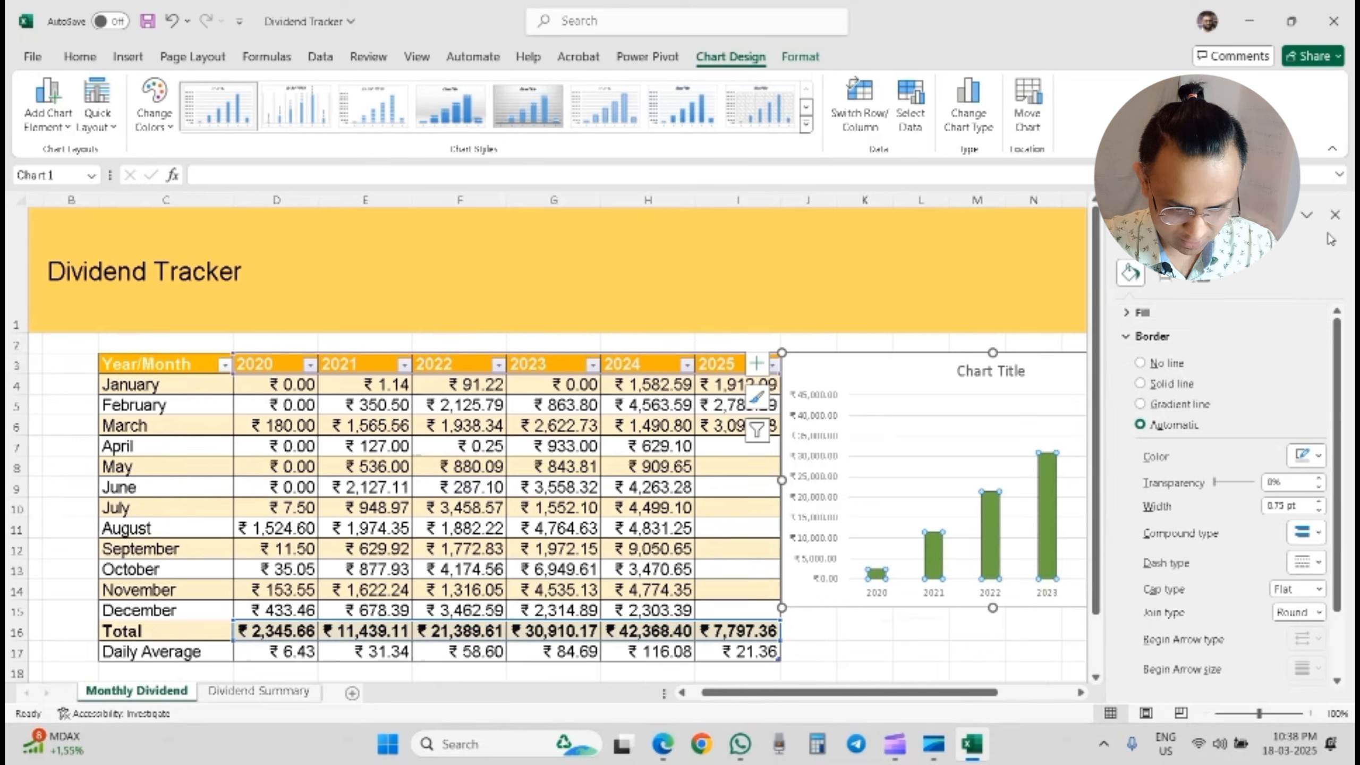
click(1201, 274)
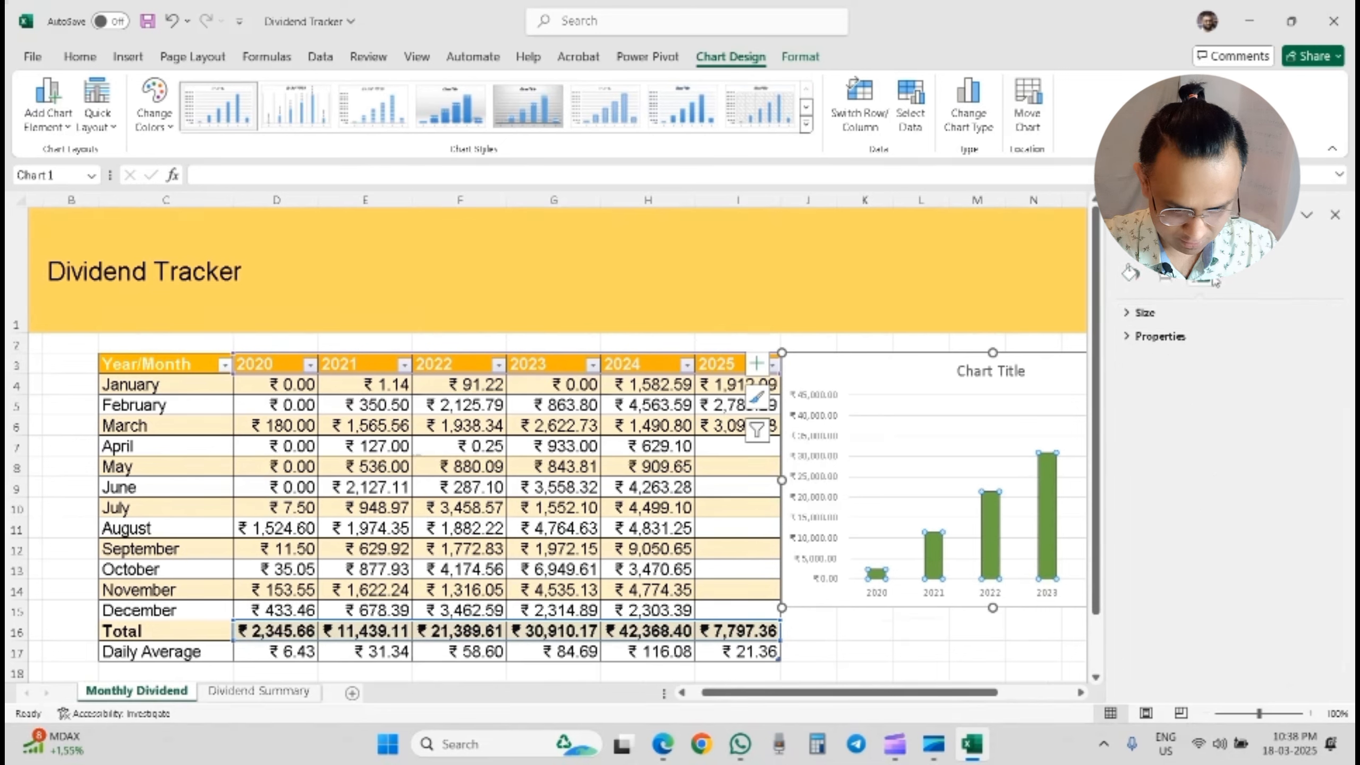
click(1172, 342)
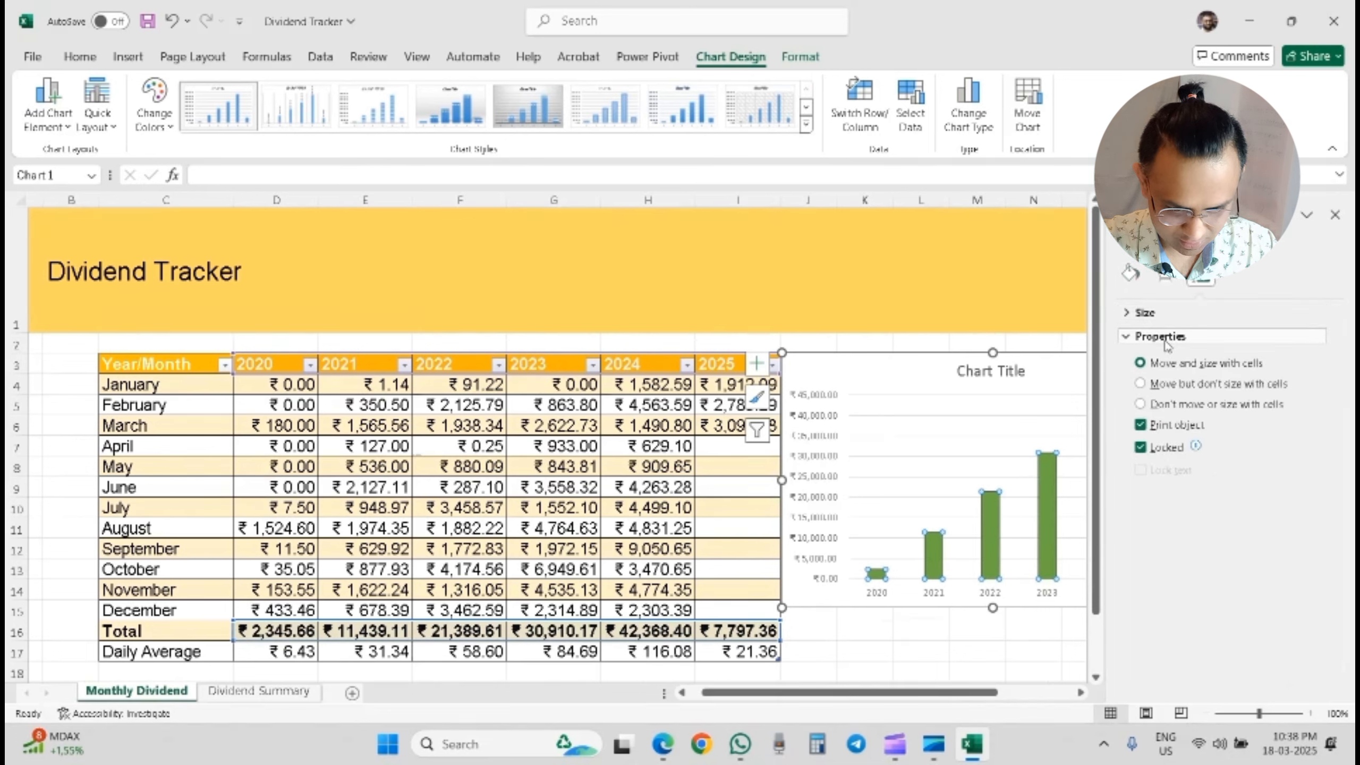
click(1142, 316)
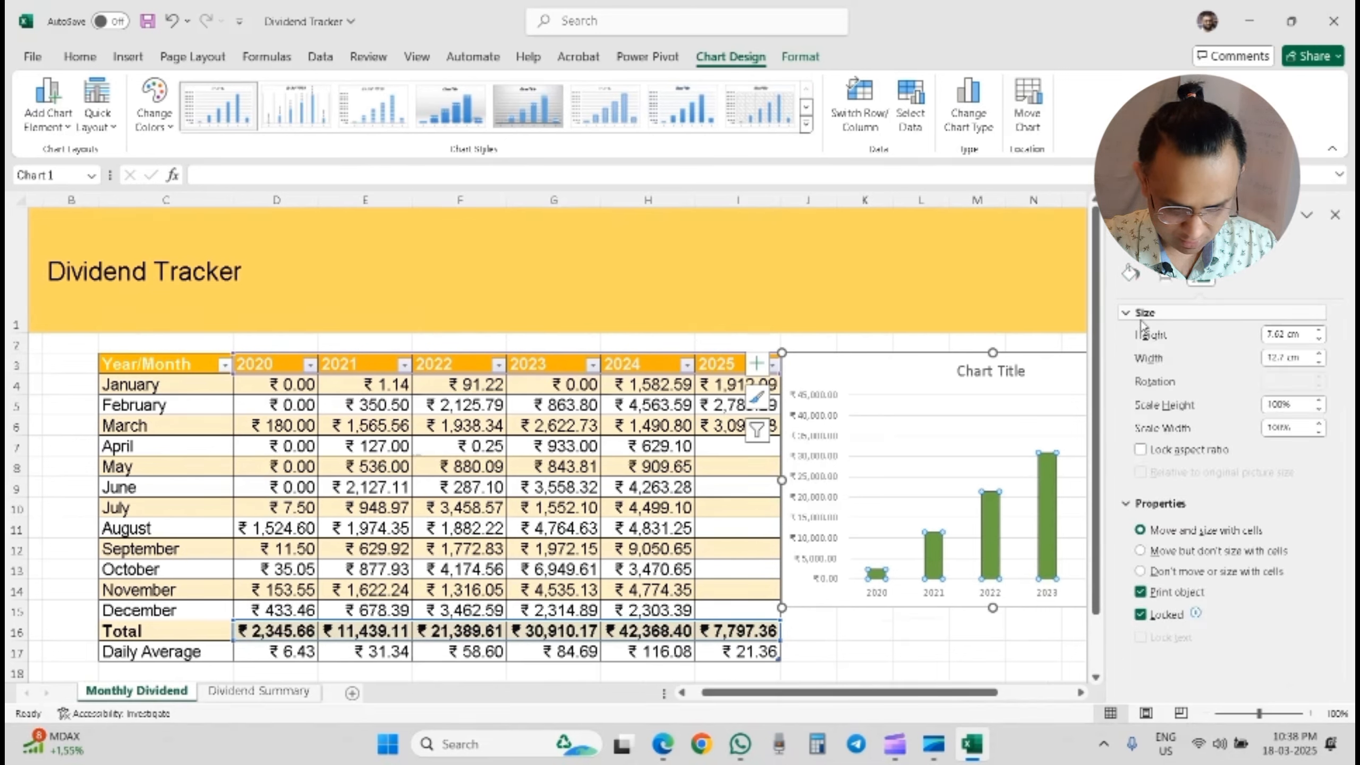
click(1335, 216)
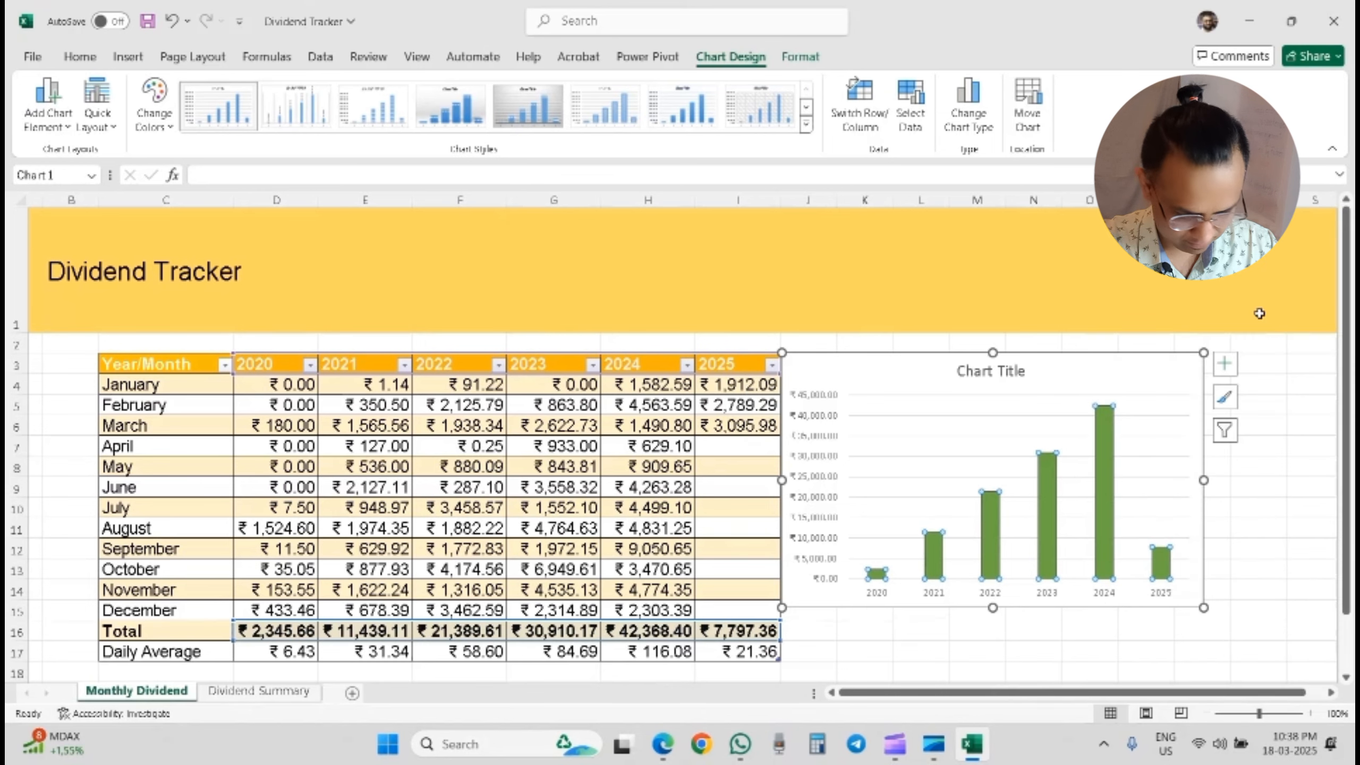
Step: Widen the chart's columns by setting the data series gap width to 50%
double_click(1103, 479)
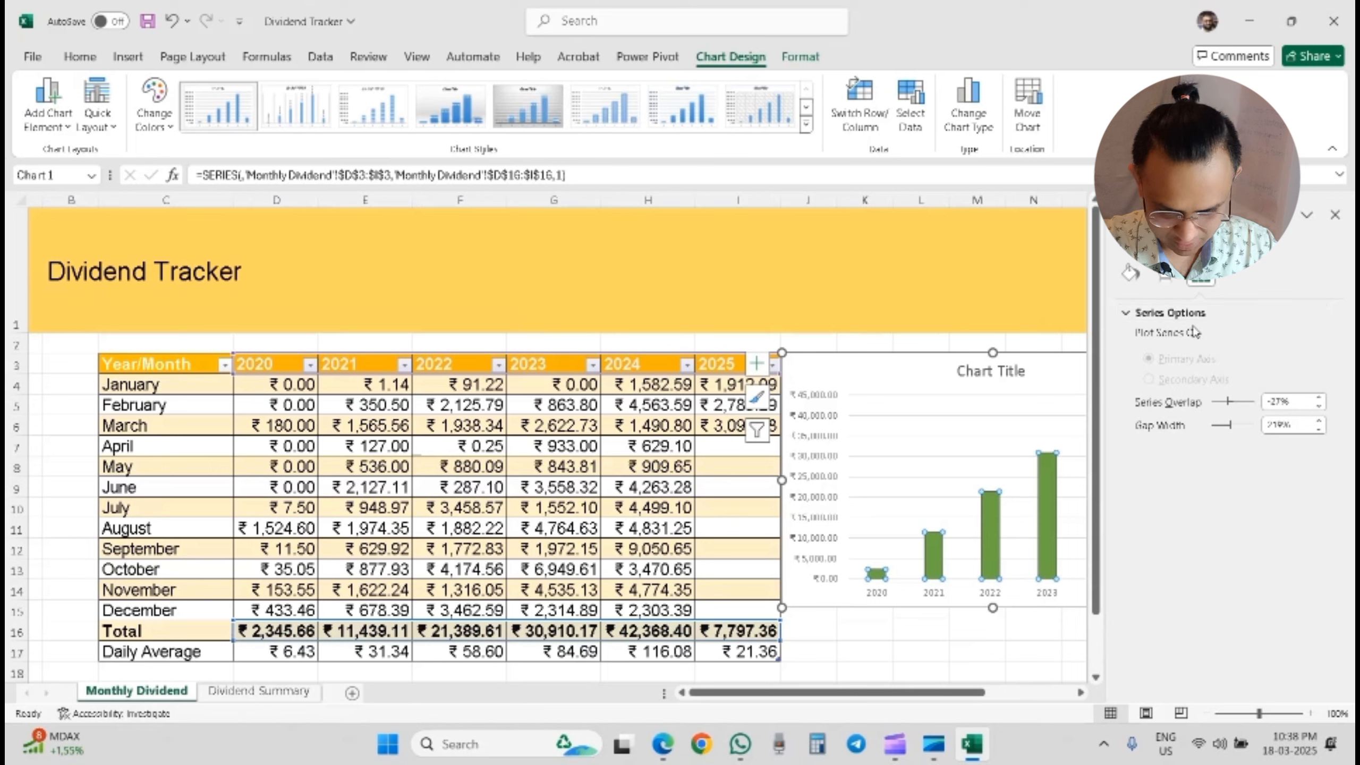
double_click(1298, 426)
text(50)
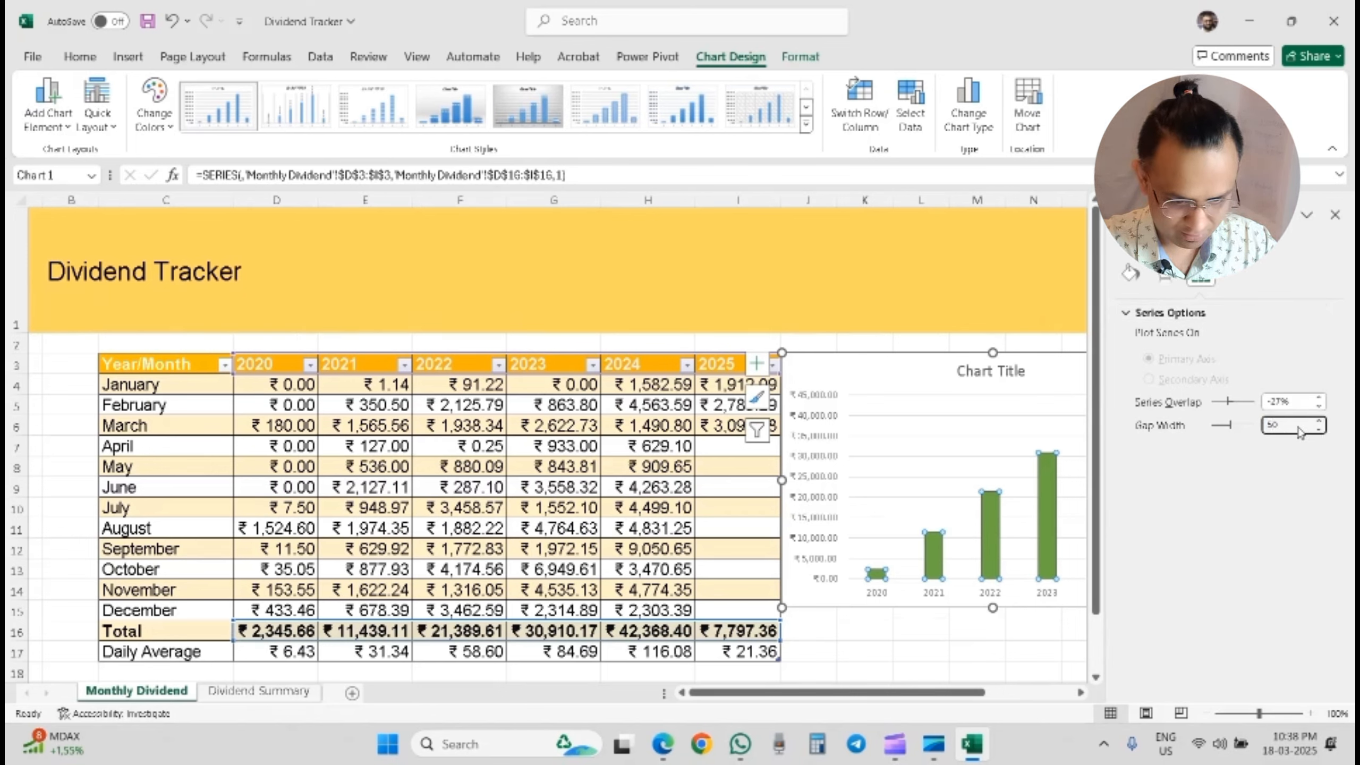
key(Return)
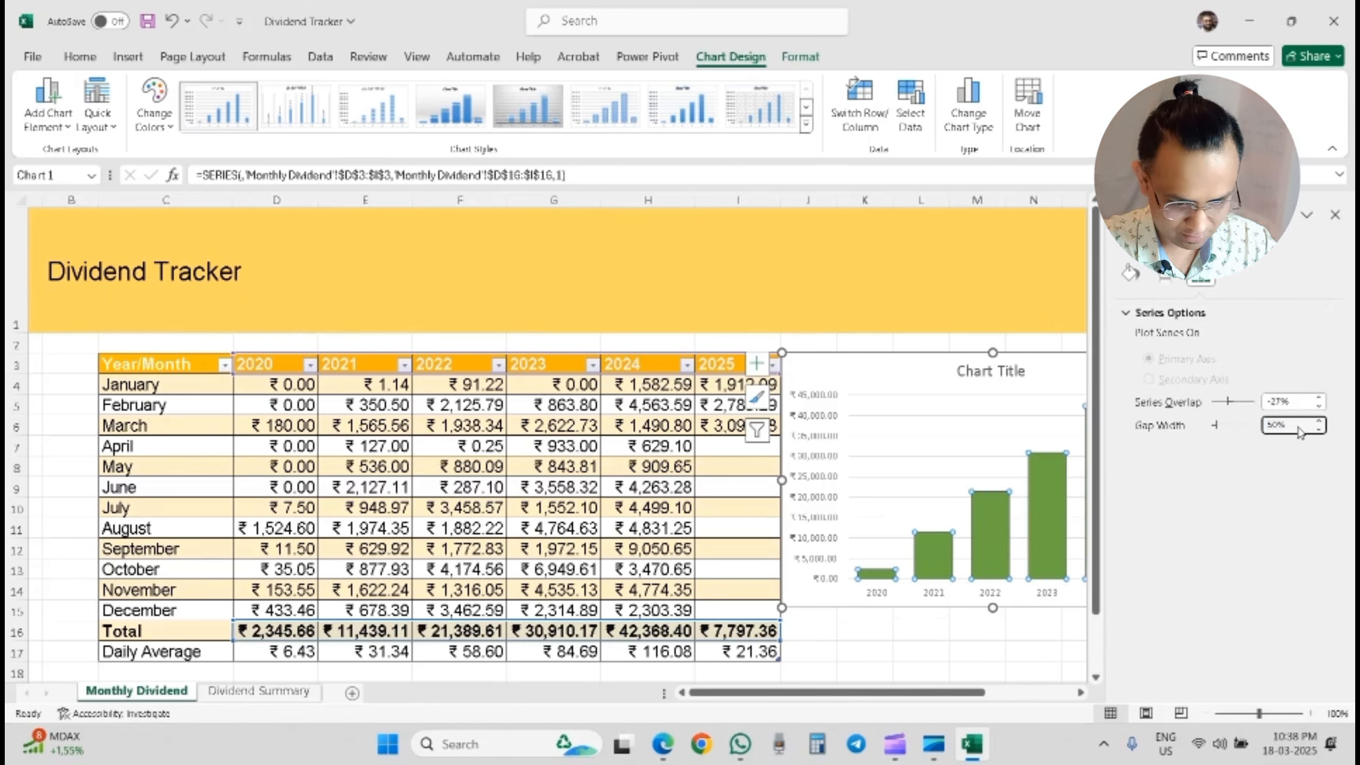
click(988, 328)
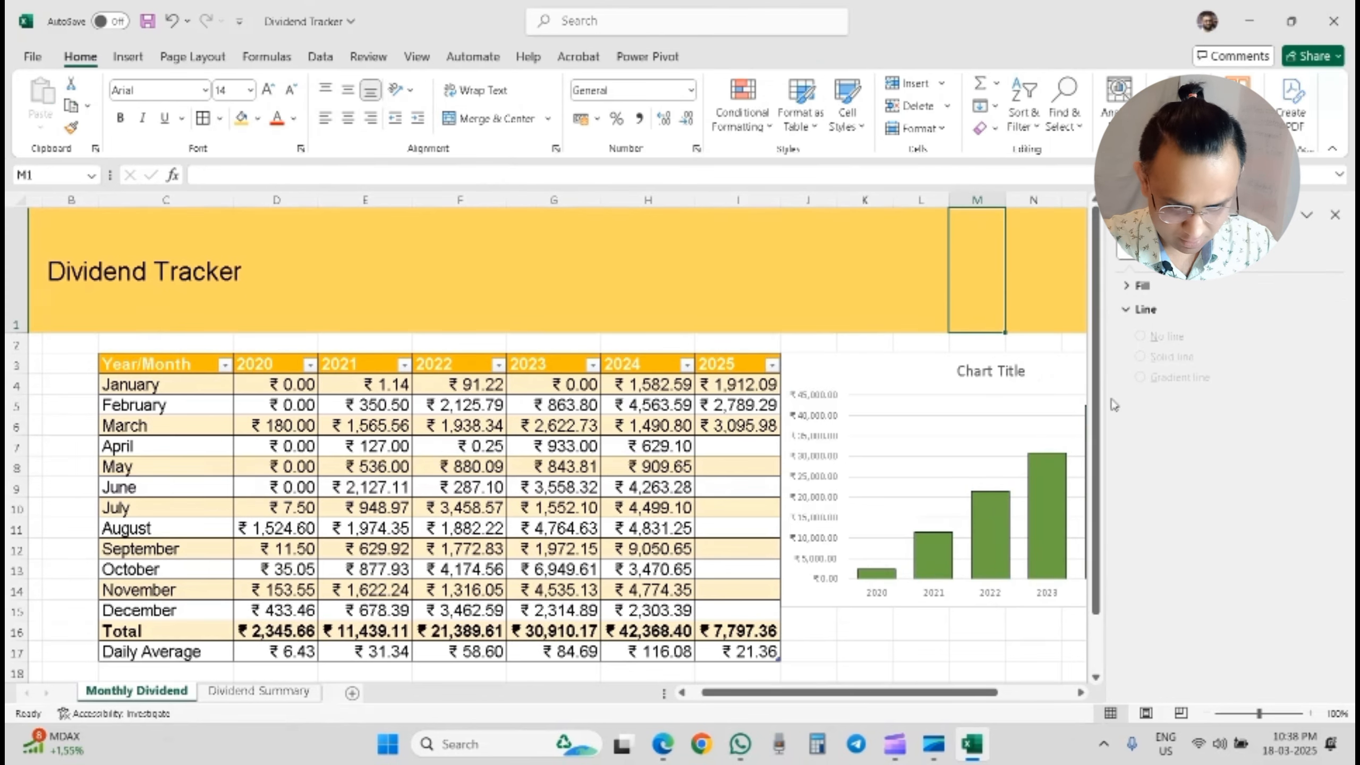
click(951, 626)
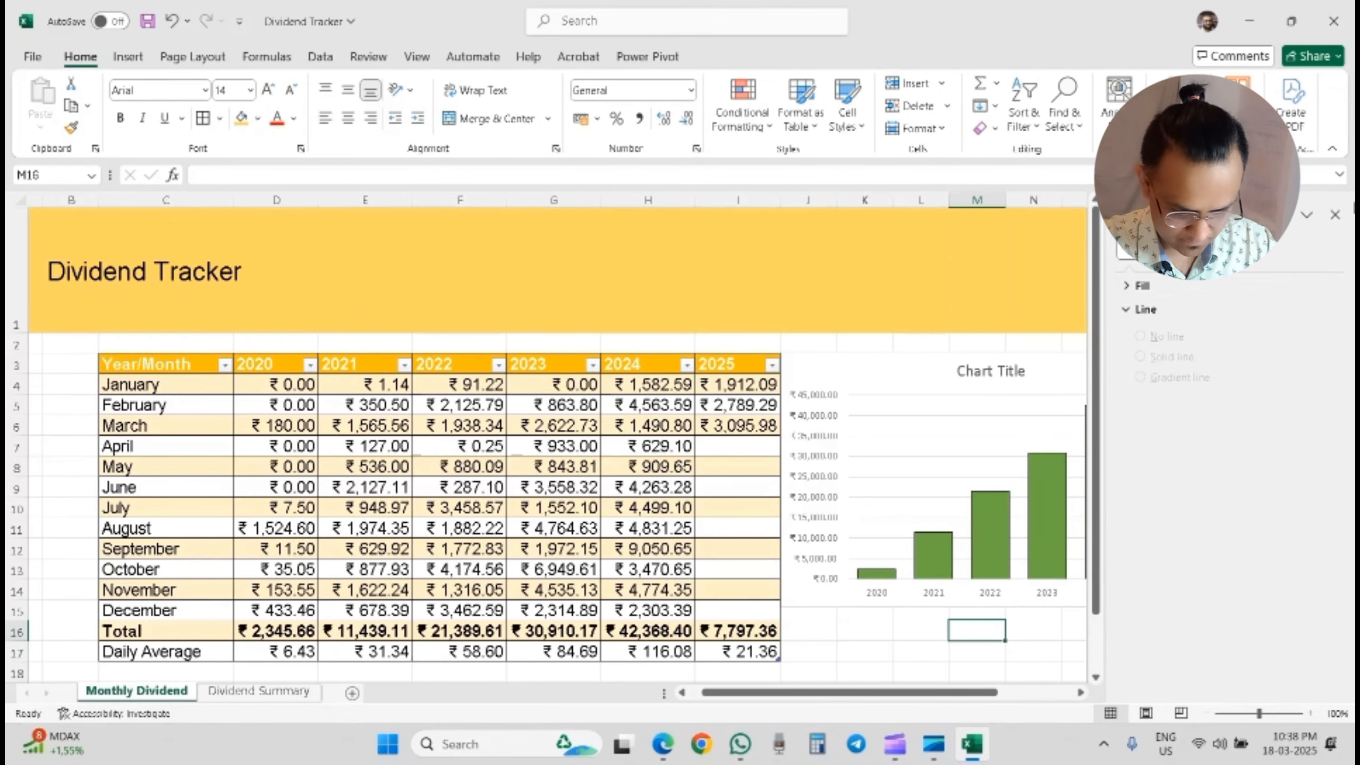
Step: Close the formatting pane and extend the yearly totals chart downward to the lower edge of the Daily Average row
click(1335, 215)
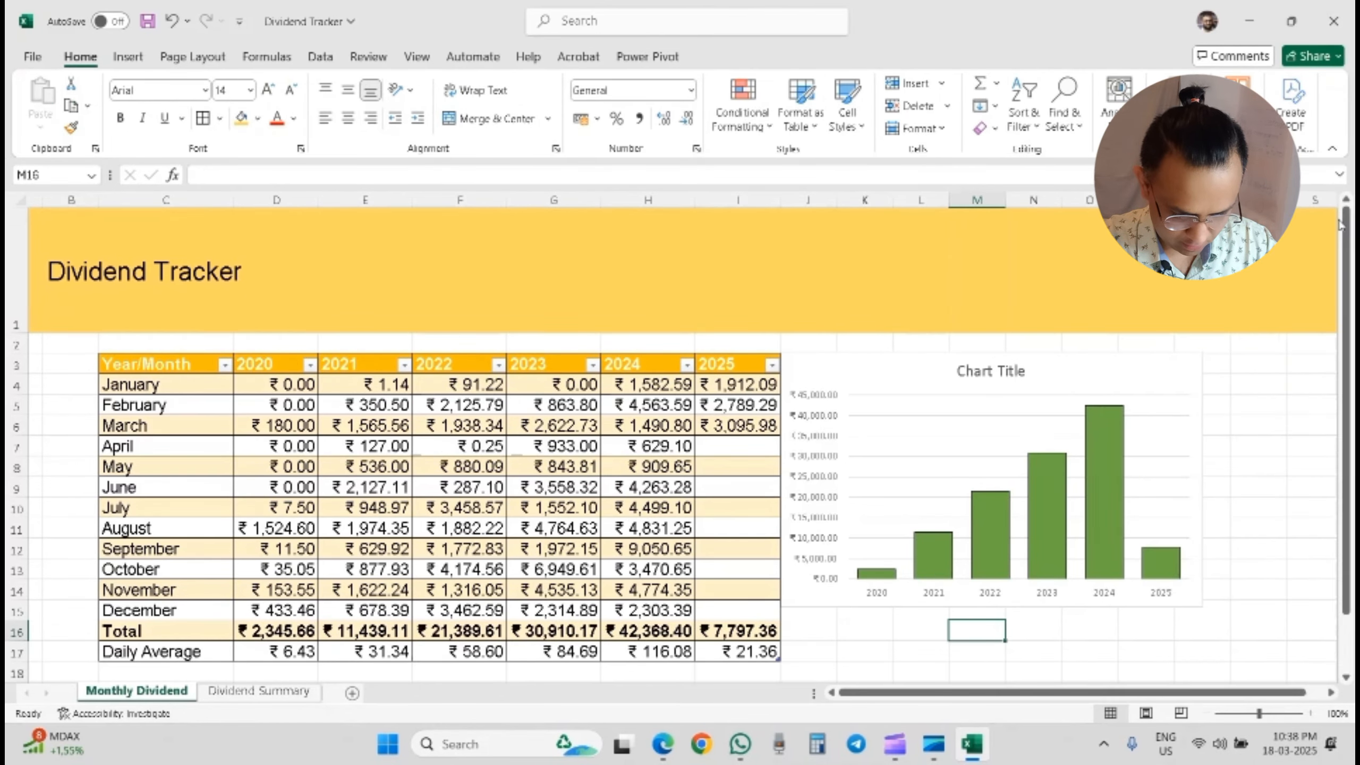
click(1017, 574)
drag(992, 608, 992, 660)
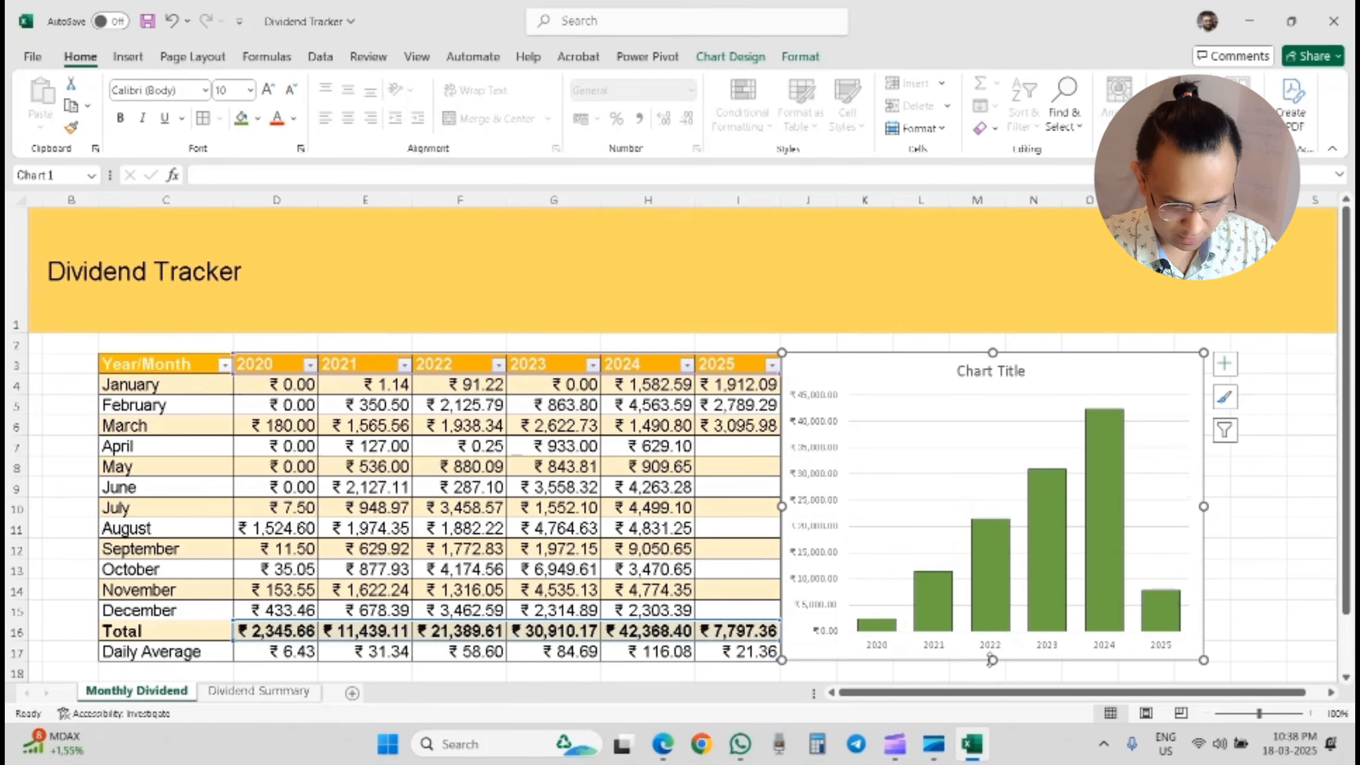
click(1256, 551)
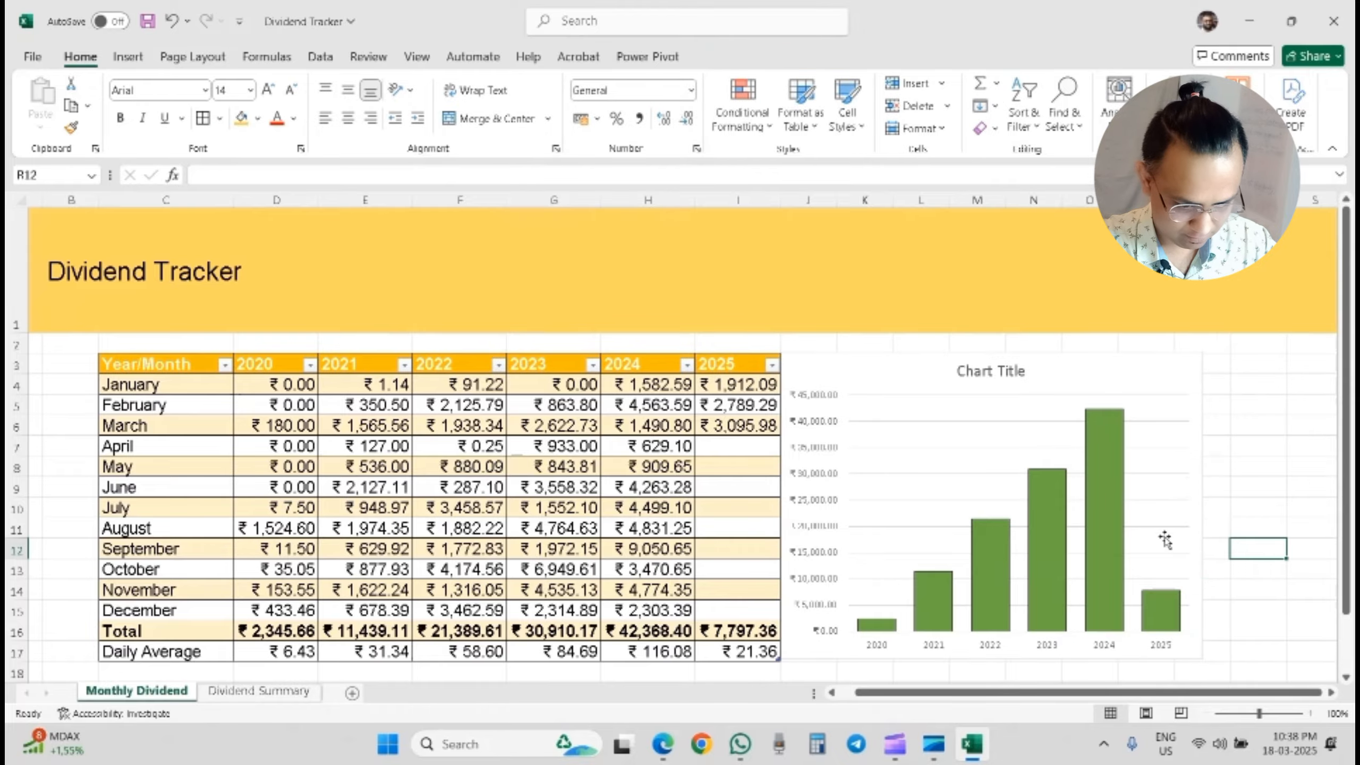
scroll(1168, 544, down, 2)
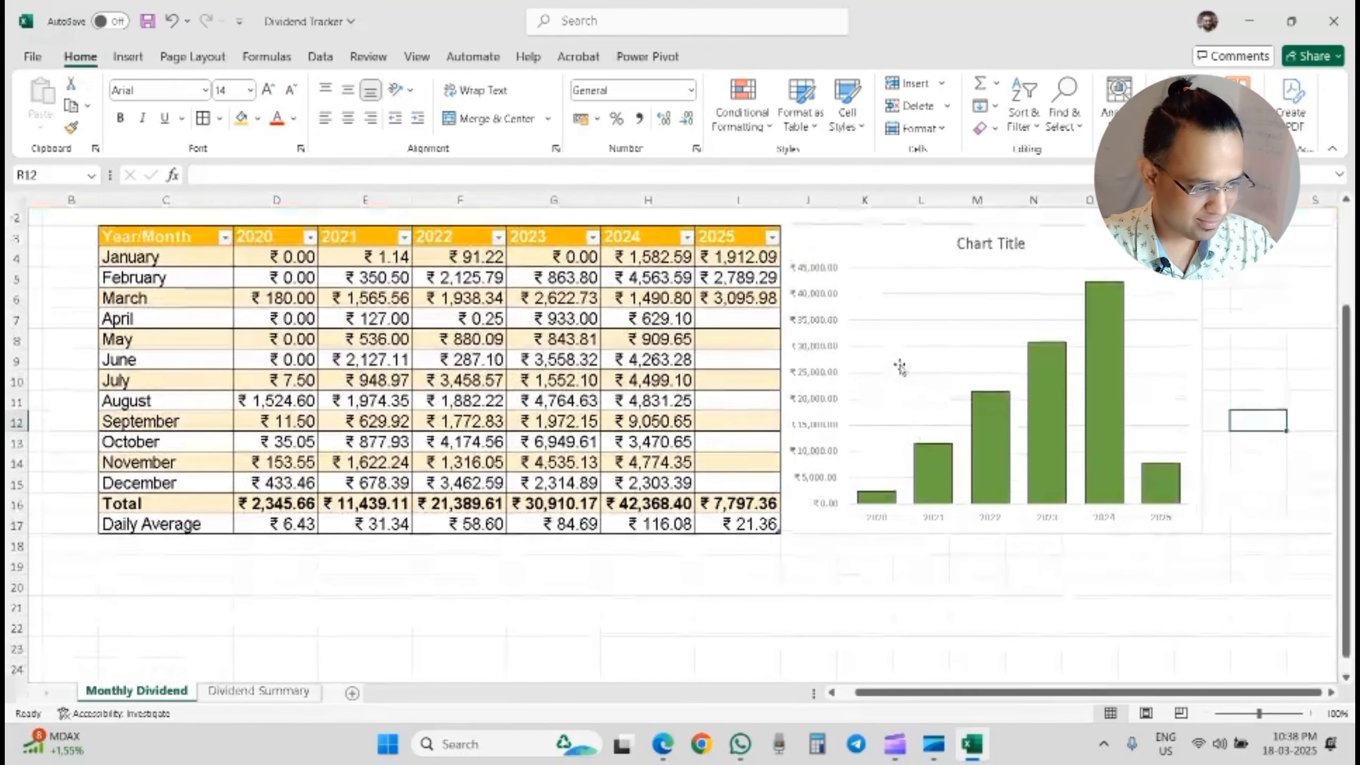
scroll(920, 354, up, 2)
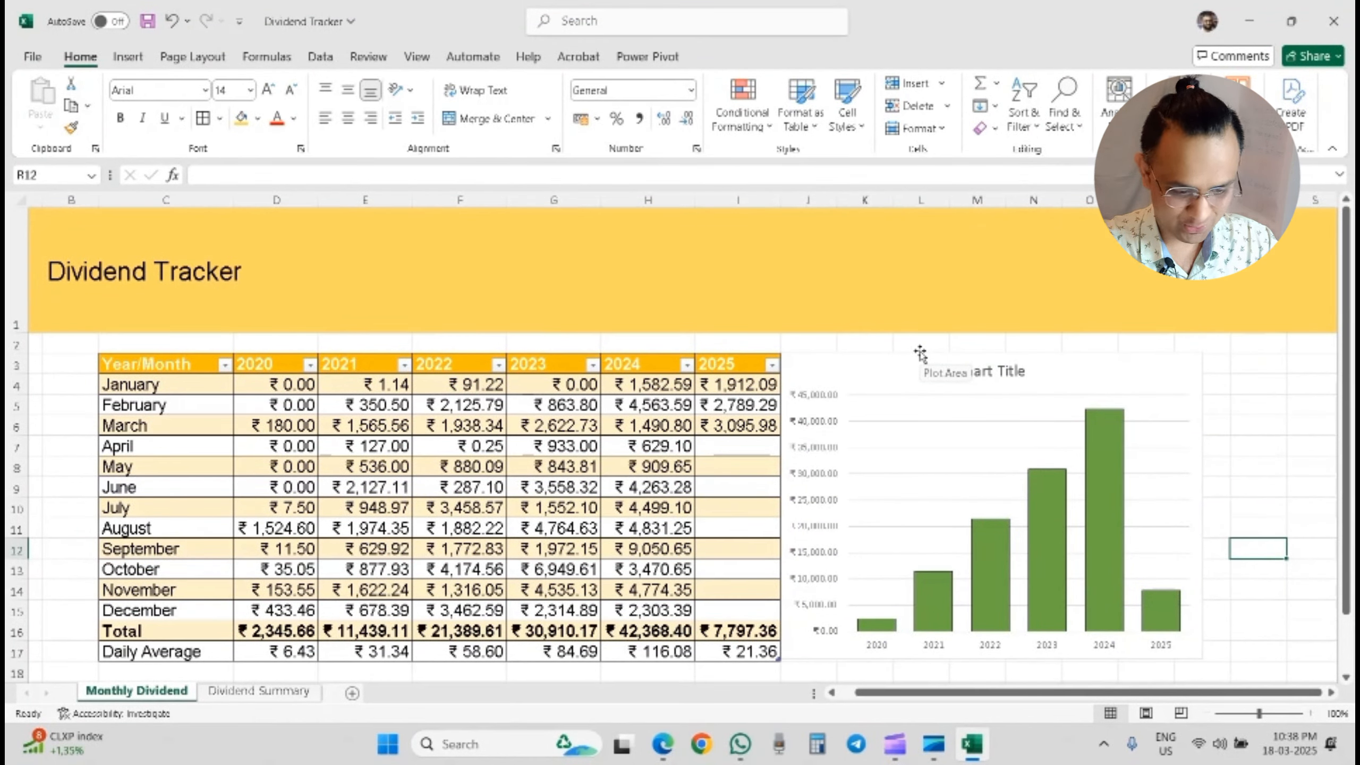
click(1264, 483)
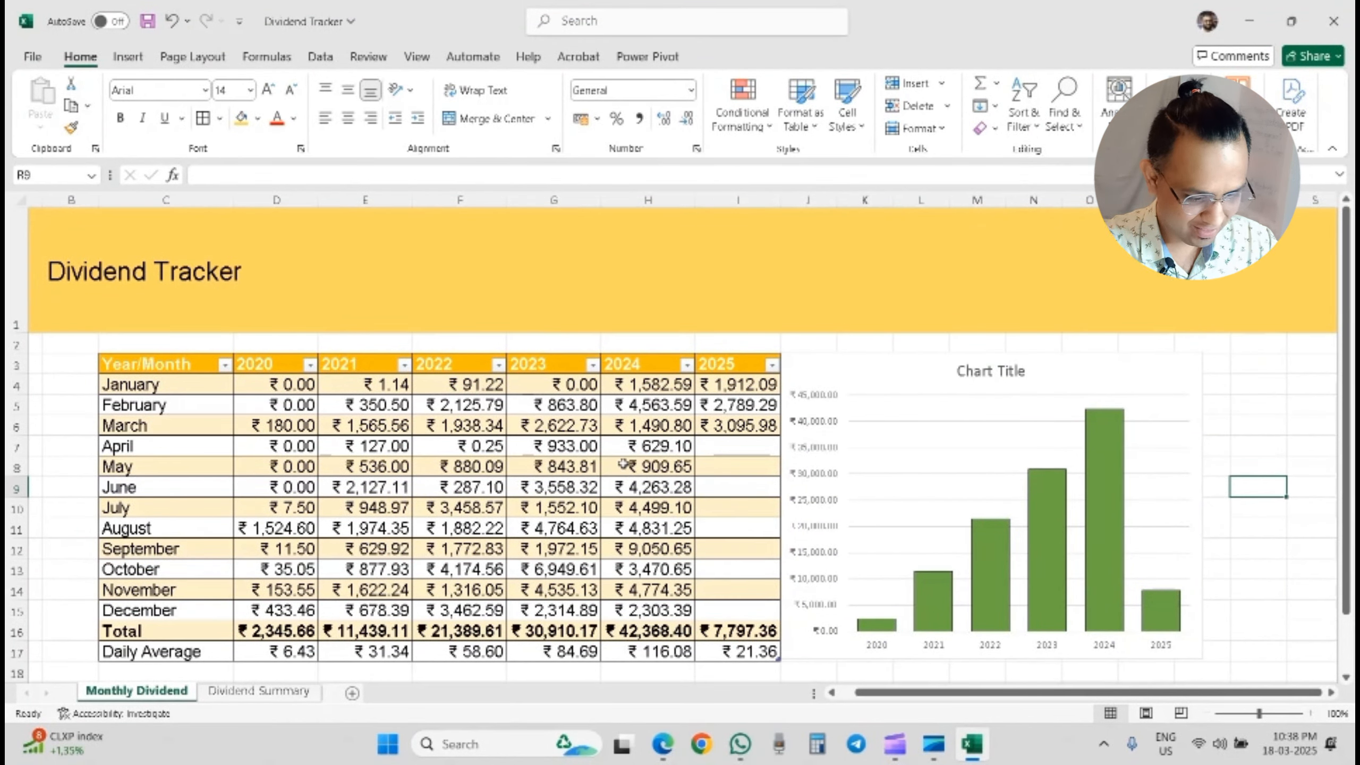
Step: Examine the 2024 total formula and the Grand Total Amount and Dividend Received Yearly formulas on the Dividend Summary sheet
click(641, 637)
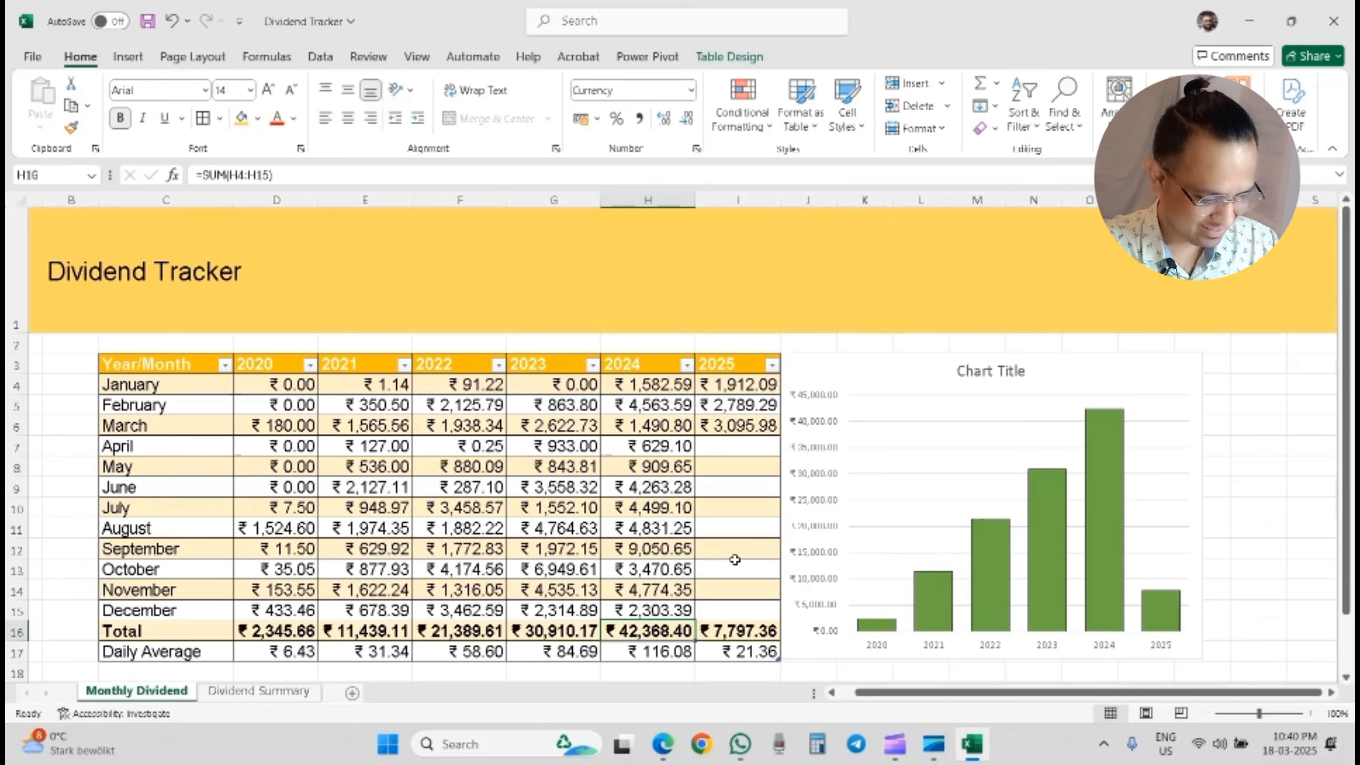
click(286, 692)
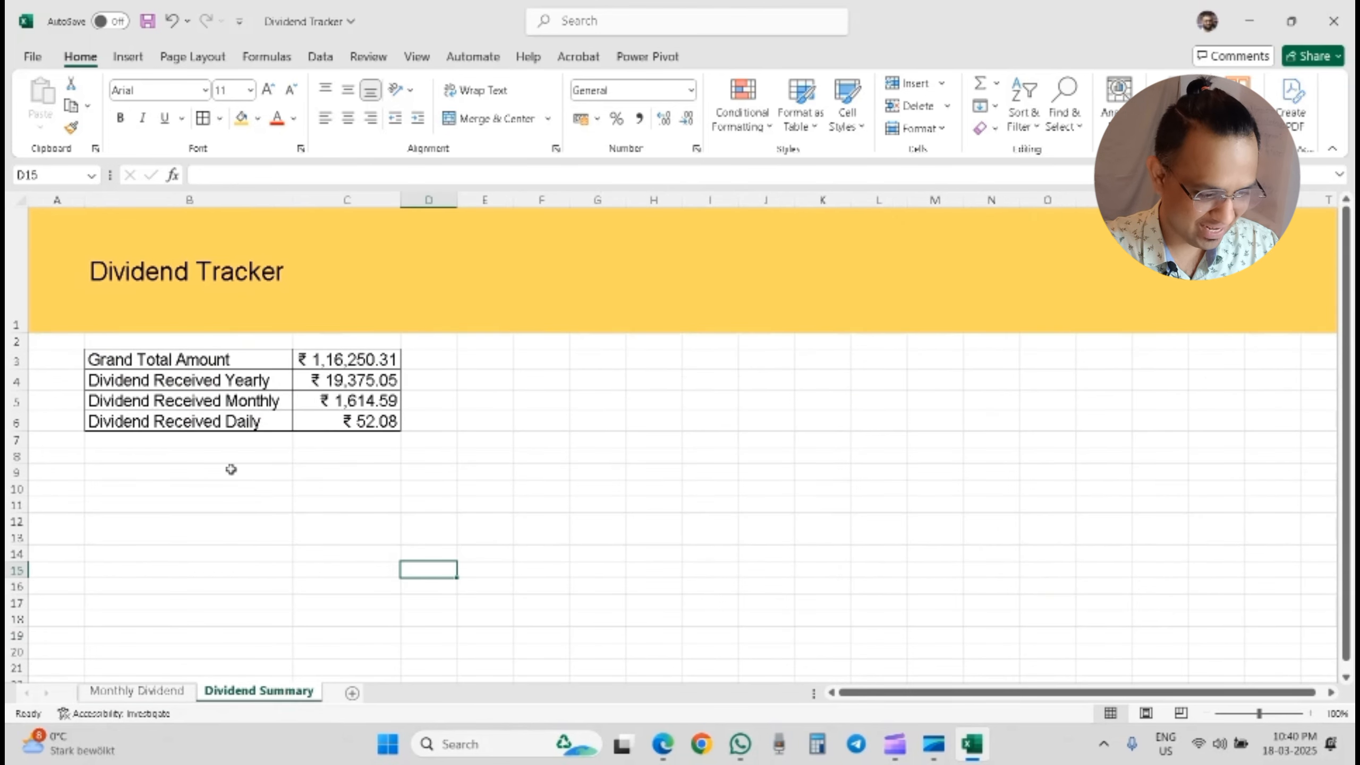
click(376, 364)
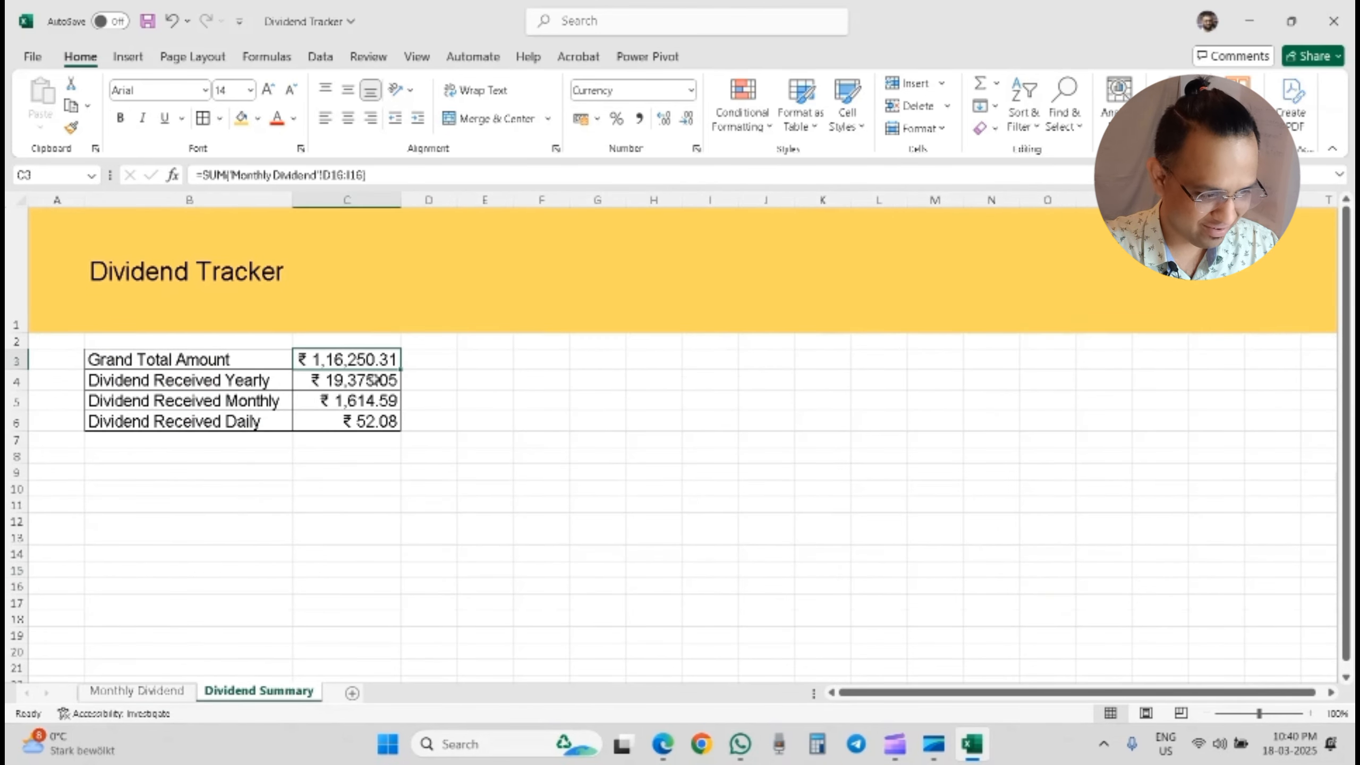
click(375, 382)
click(245, 177)
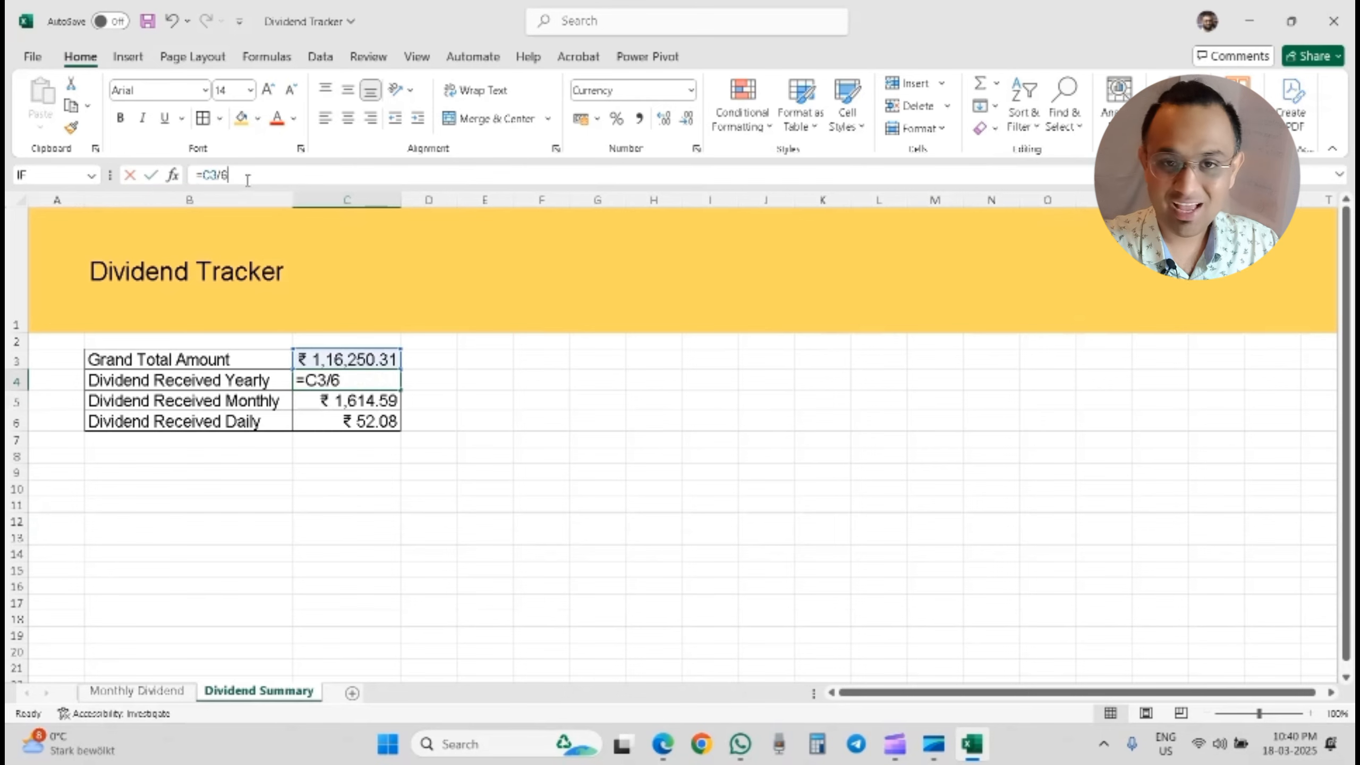
drag(221, 176, 232, 177)
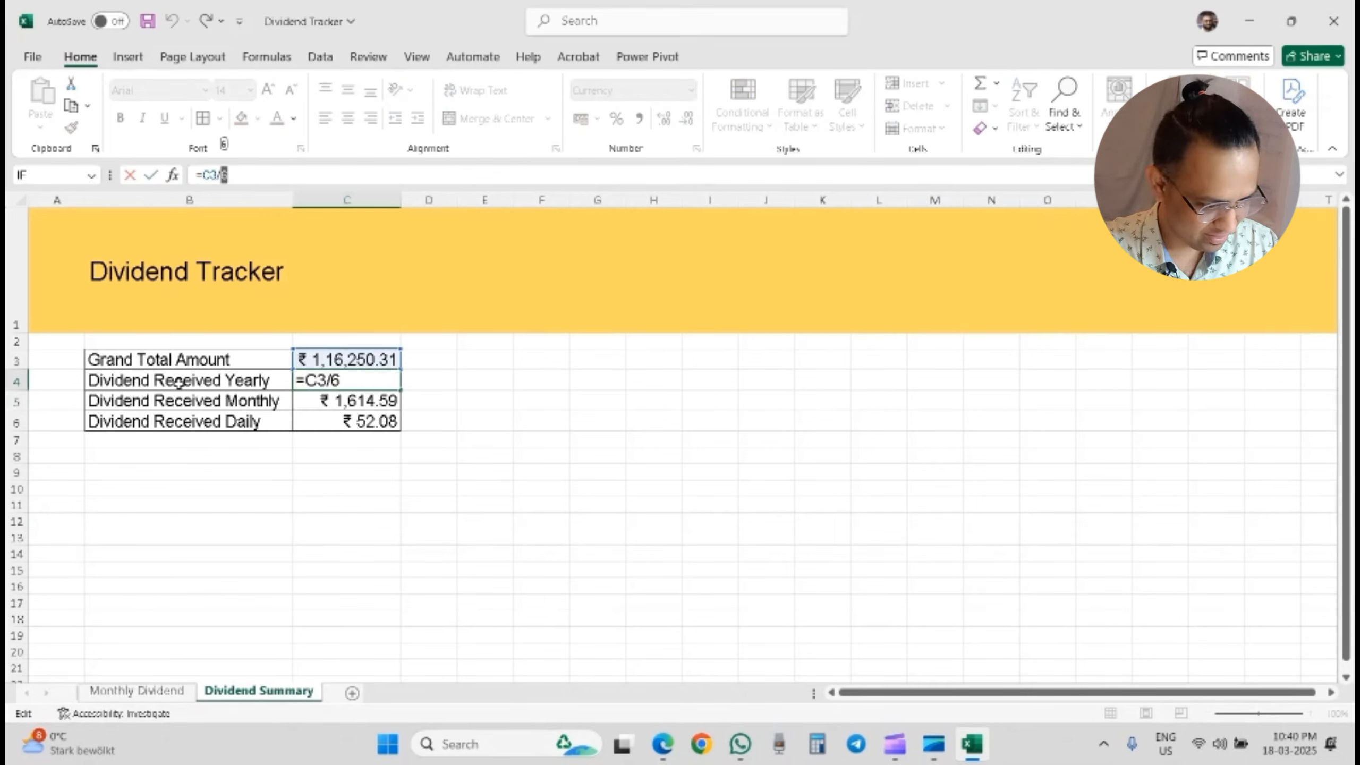
Step: Restore the Dividend Received Yearly formula in C4 to =C3/6 in place of the mistaken label-cell reference
click(276, 382)
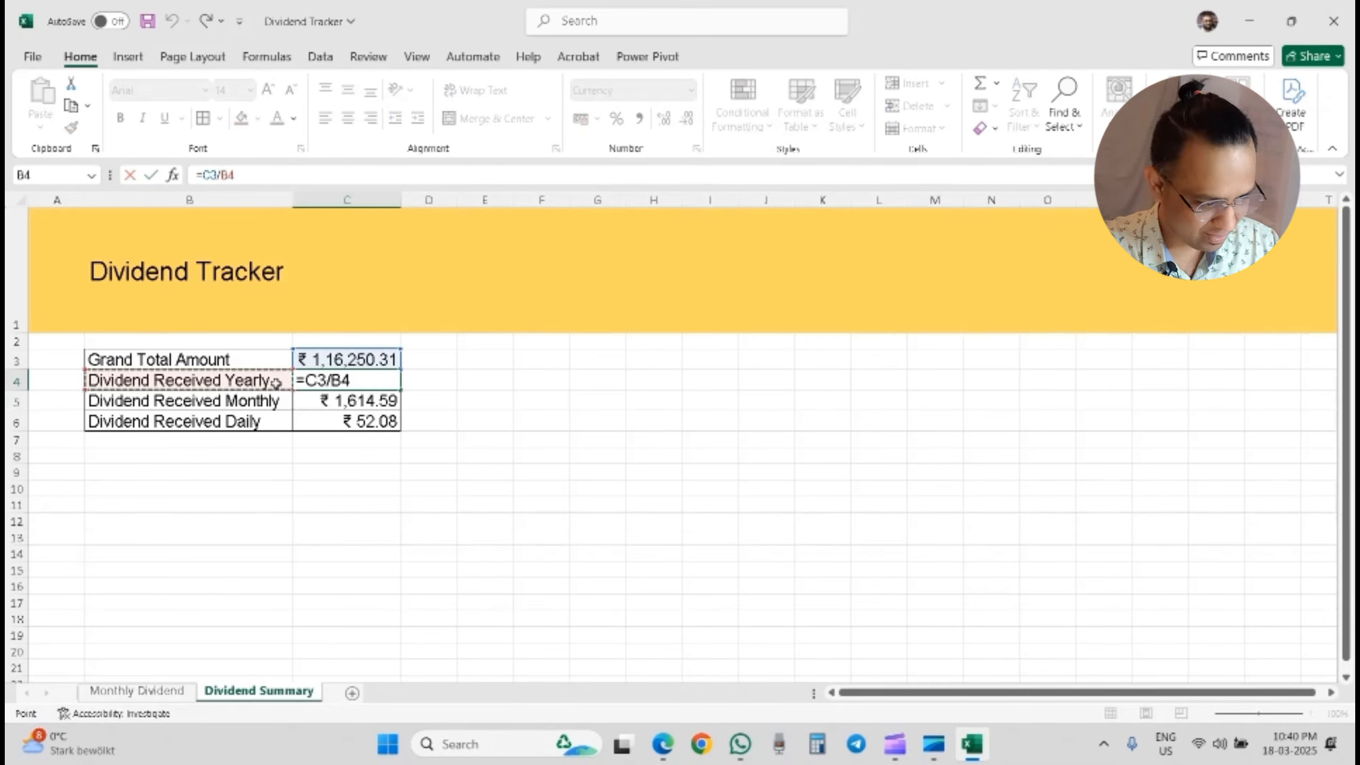
click(455, 401)
click(194, 382)
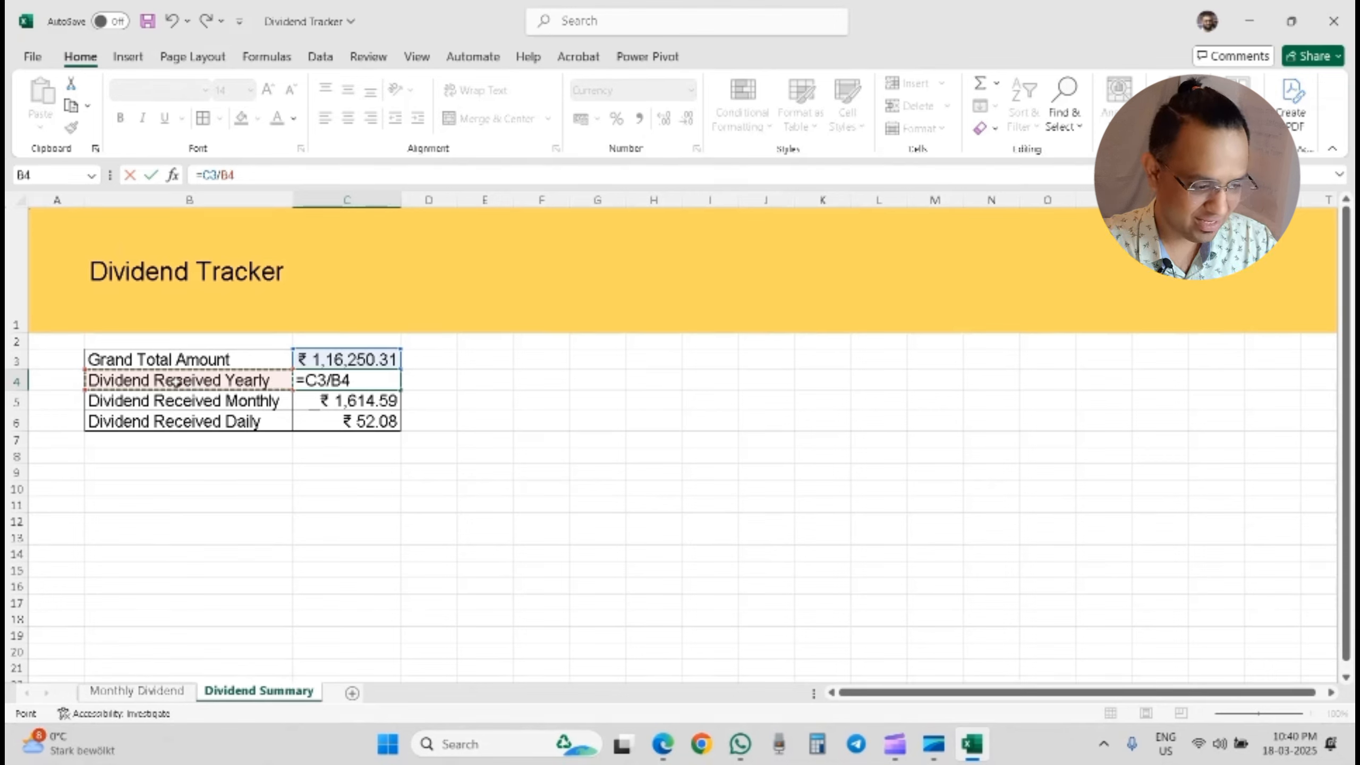
click(258, 401)
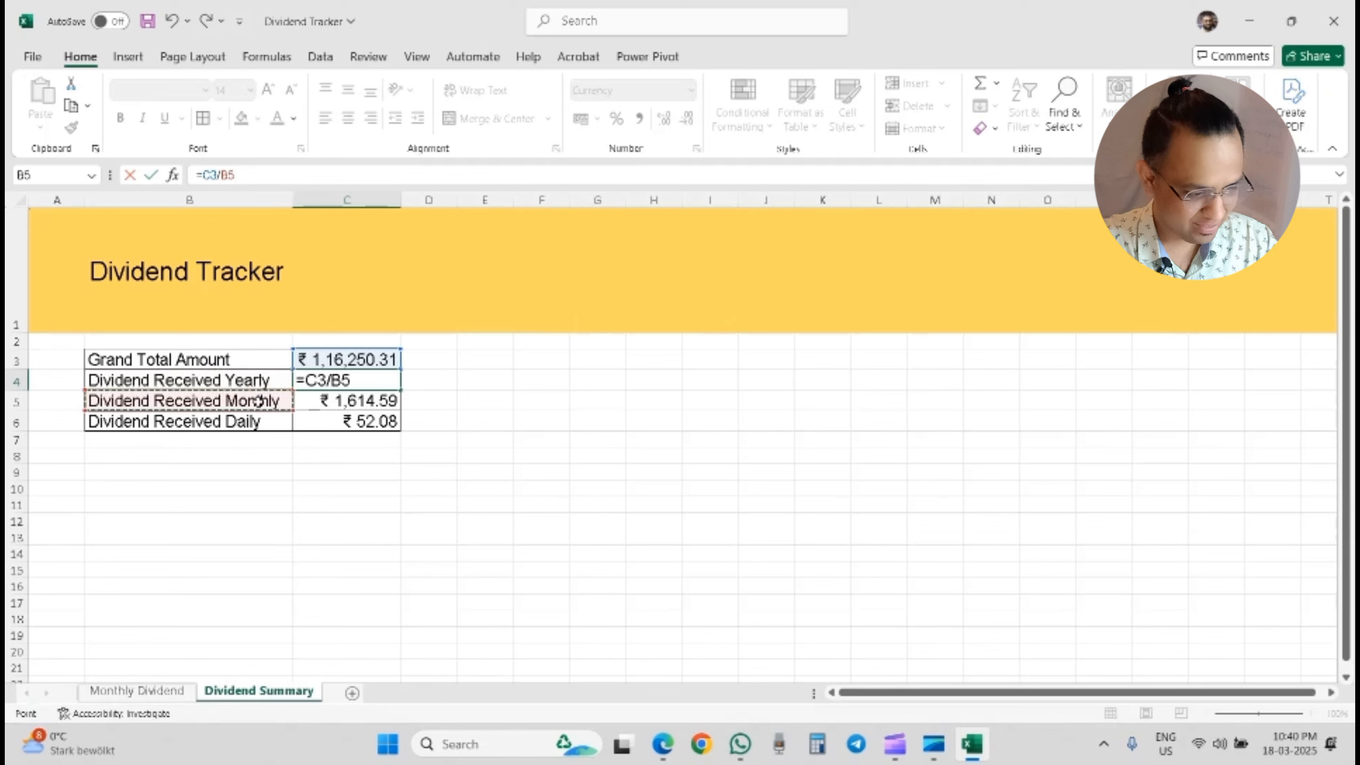
key(BackSpace)
key(BackSpace)
text(6)
key(ctrl+Return)
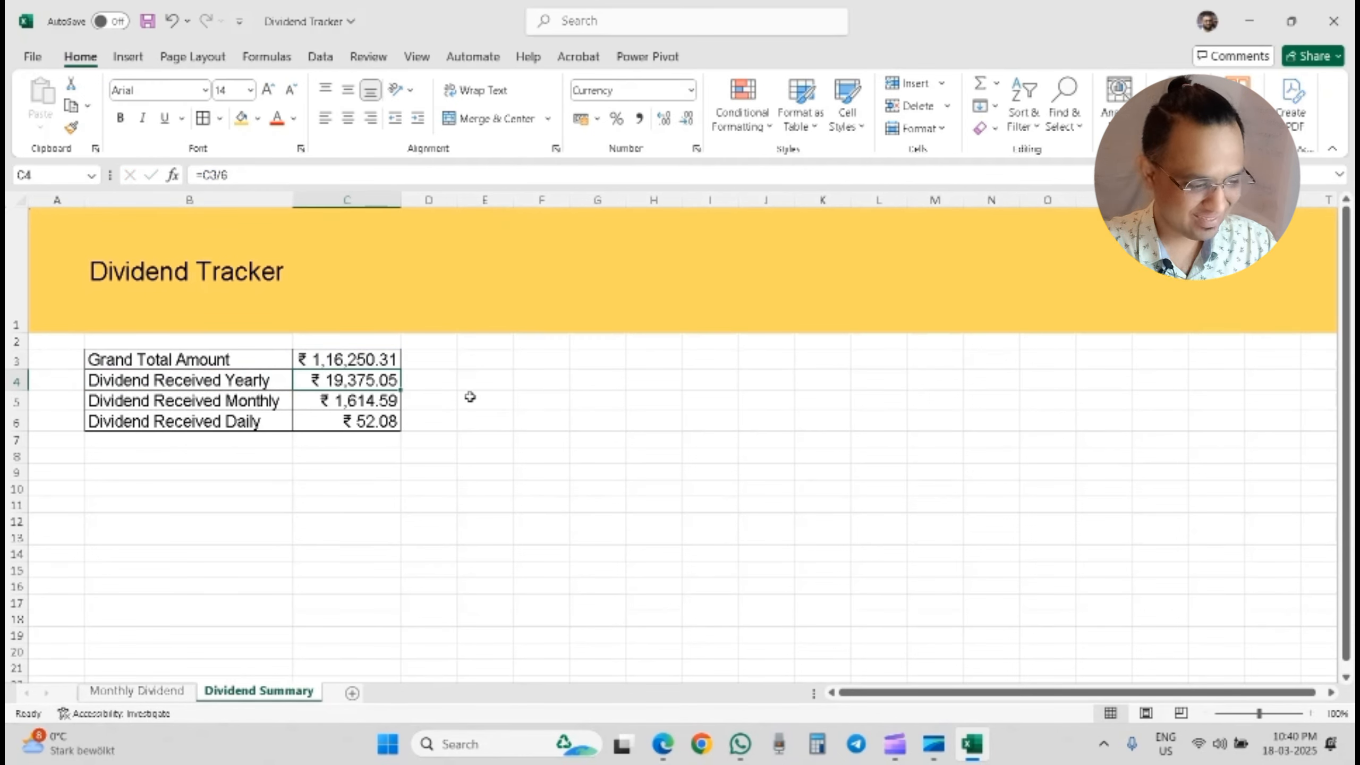
click(517, 416)
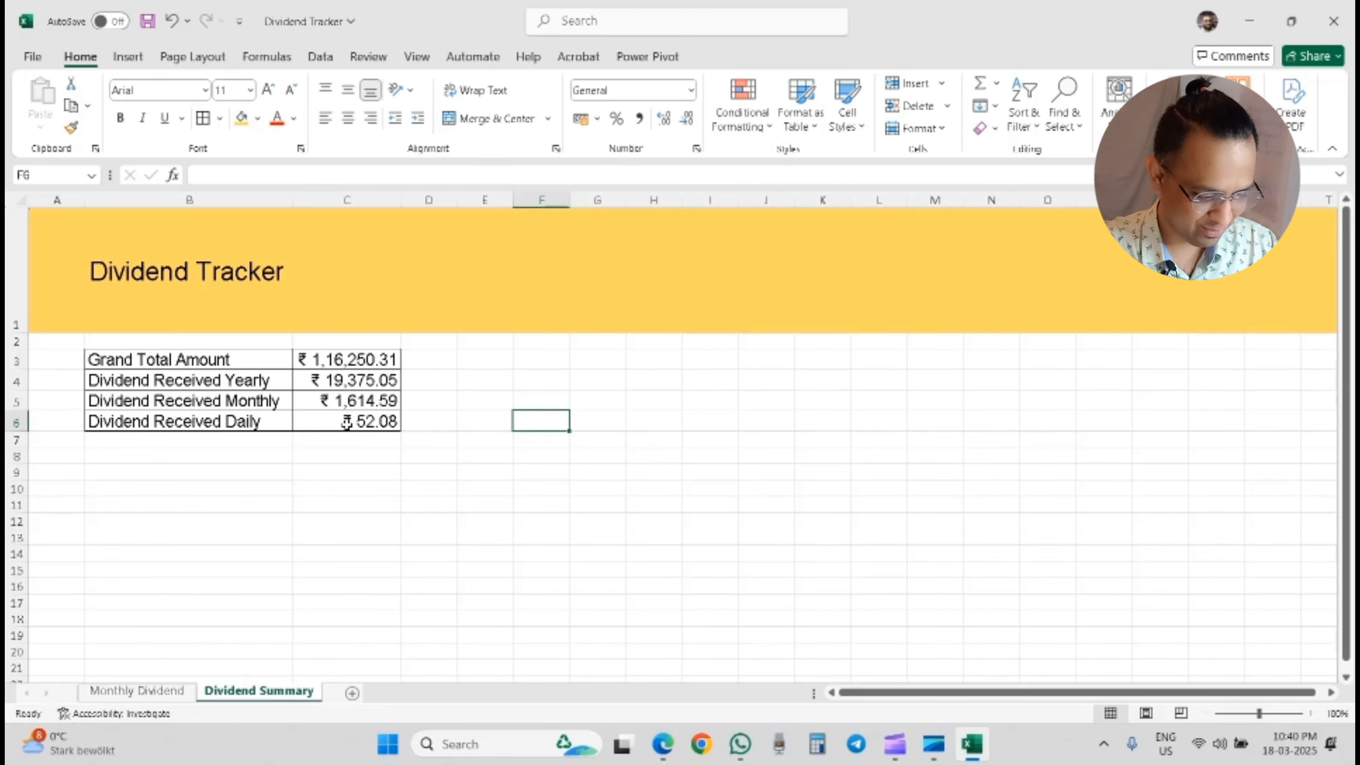
Step: Enter a trial dividend of 10000 for April 2025 in cell I7 of the Monthly Dividend sheet
click(163, 691)
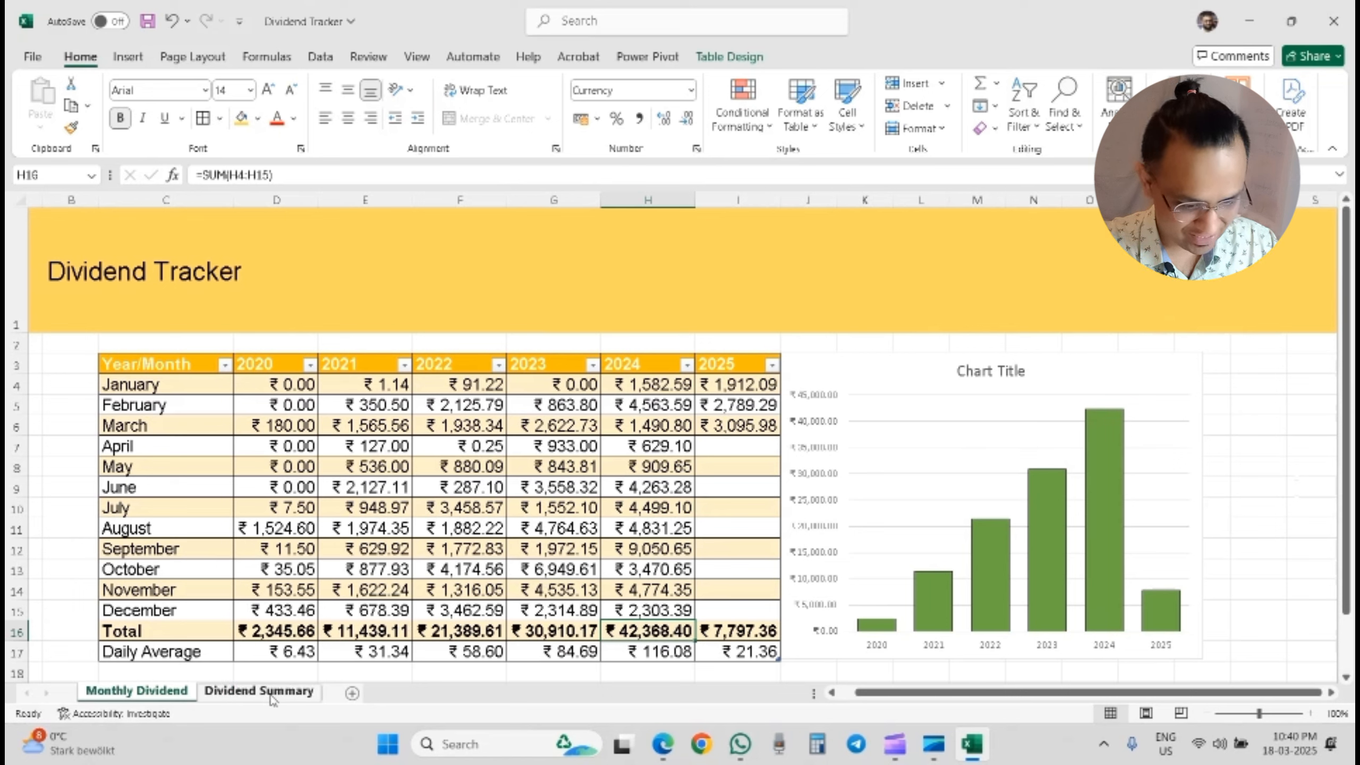
click(730, 447)
text(100)
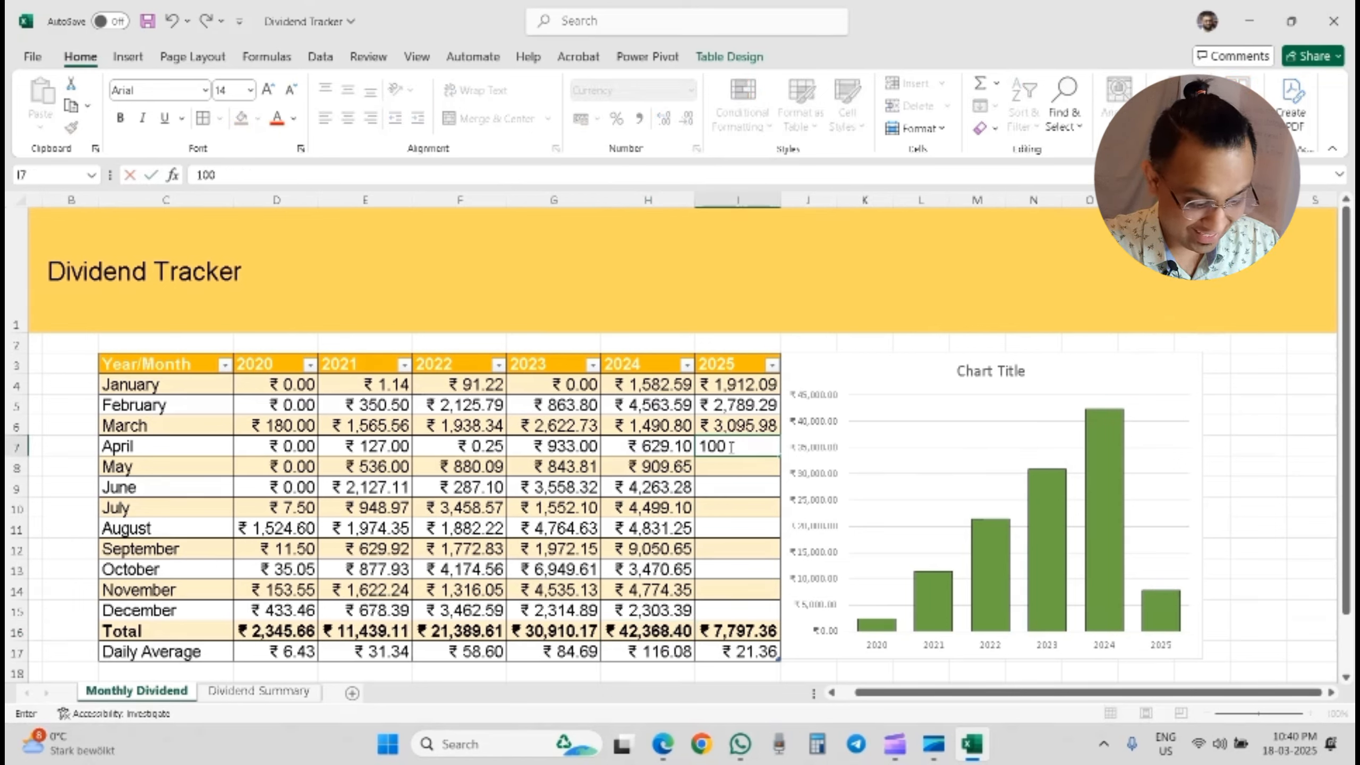
key(BackSpace)
key(BackSpace)
key(BackSpace)
key(BackSpace)
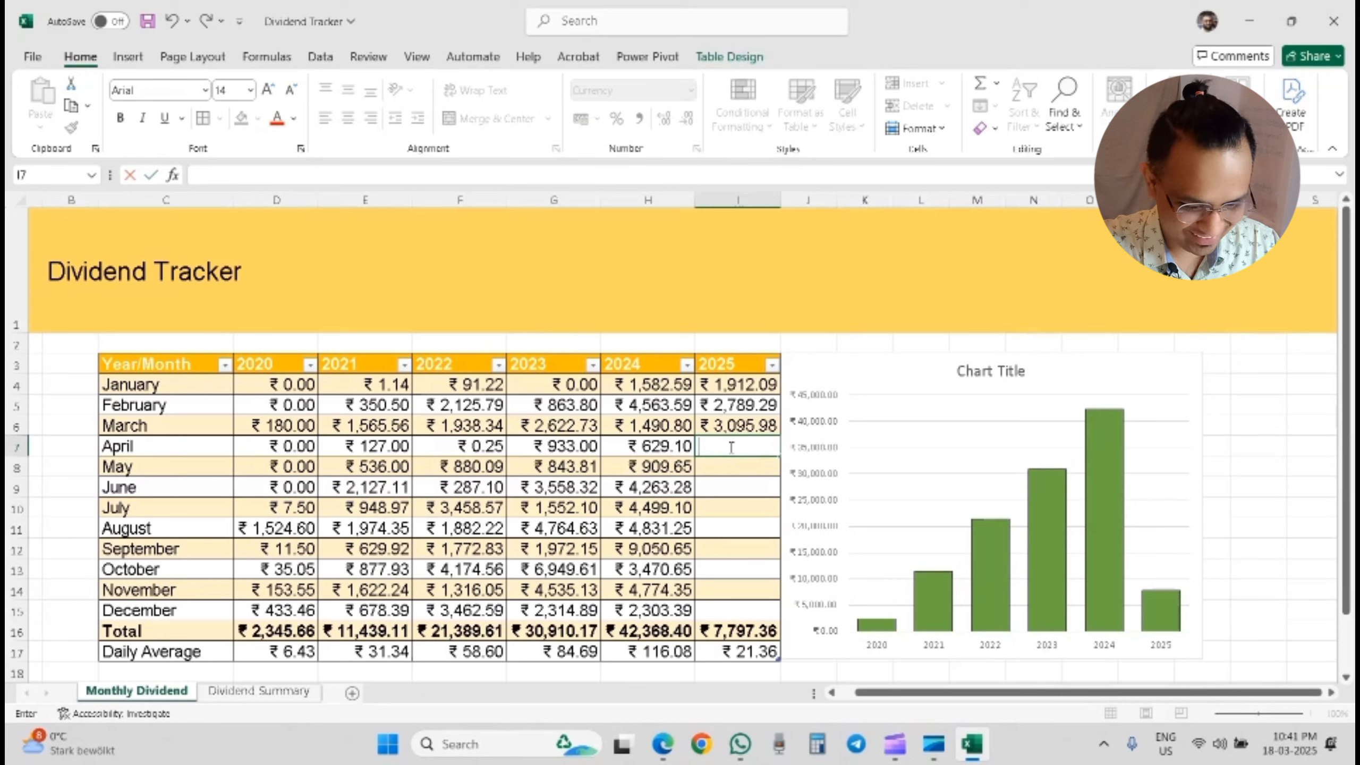
text(10000)
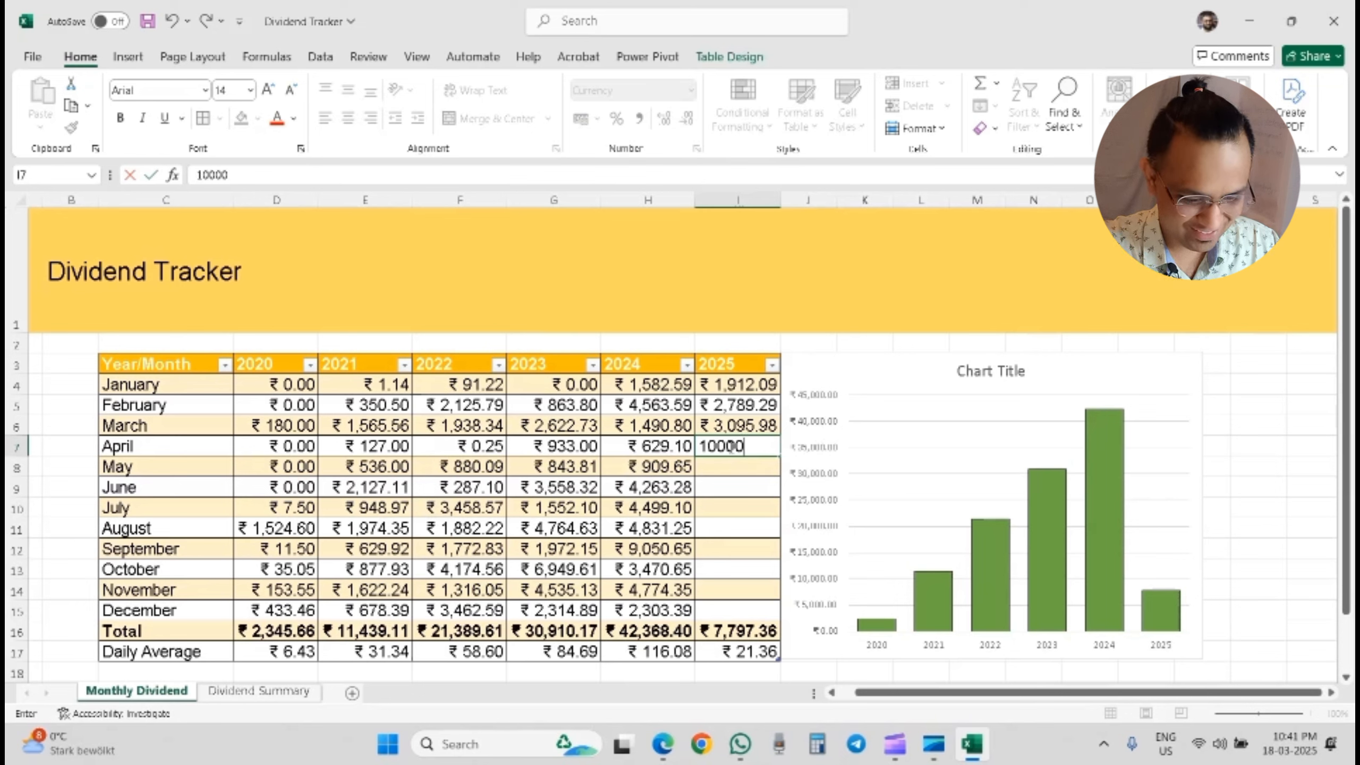
key(Return)
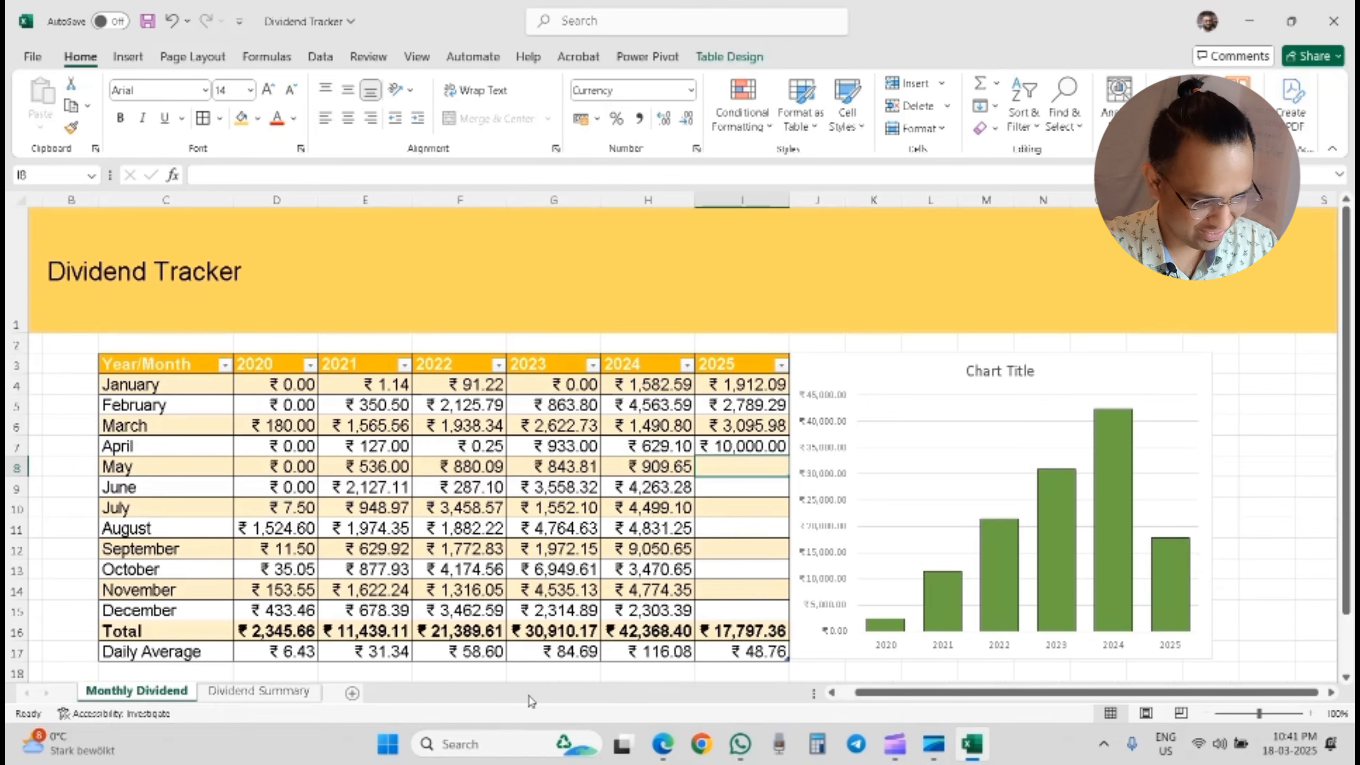
Step: Check the Dividend Summary figures and clear the trial April 2025 dividend from the Monthly Dividend sheet
click(289, 697)
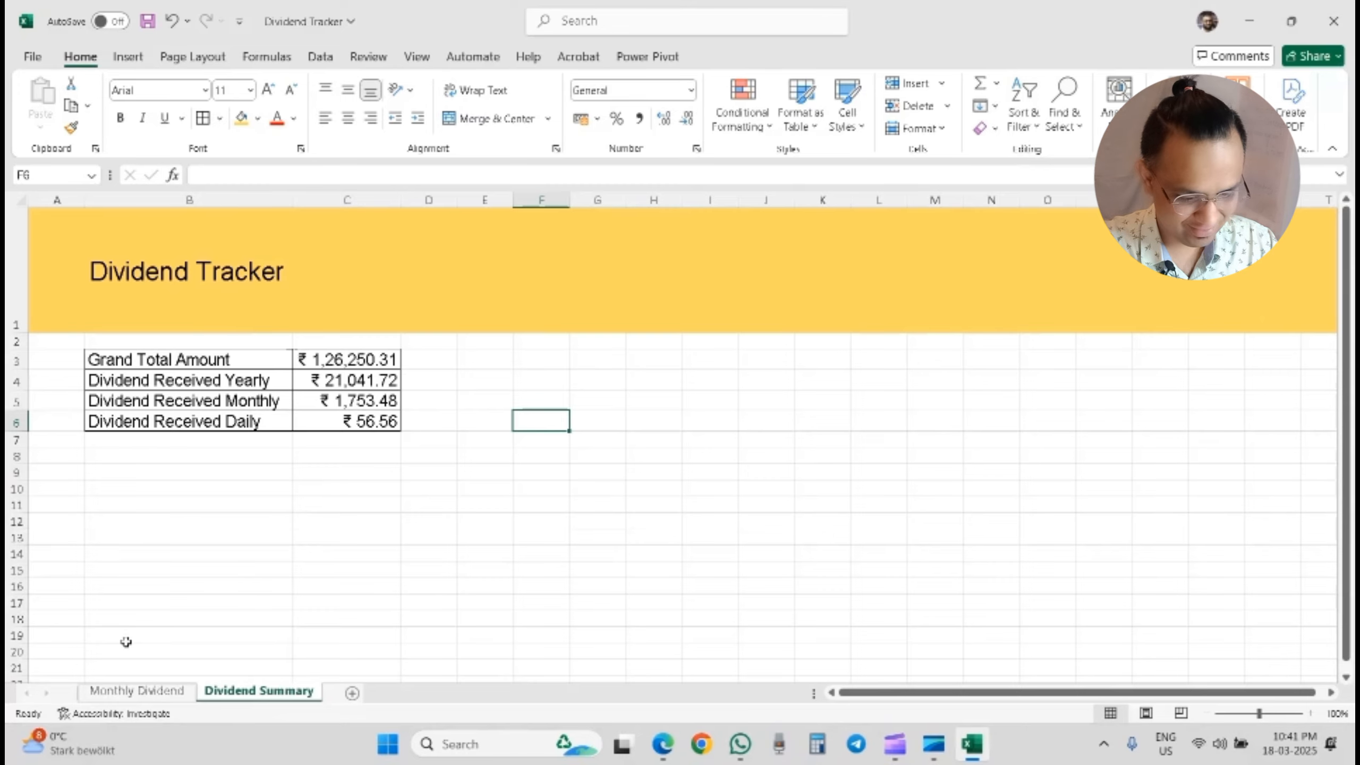
key(ctrl+Page_Up)
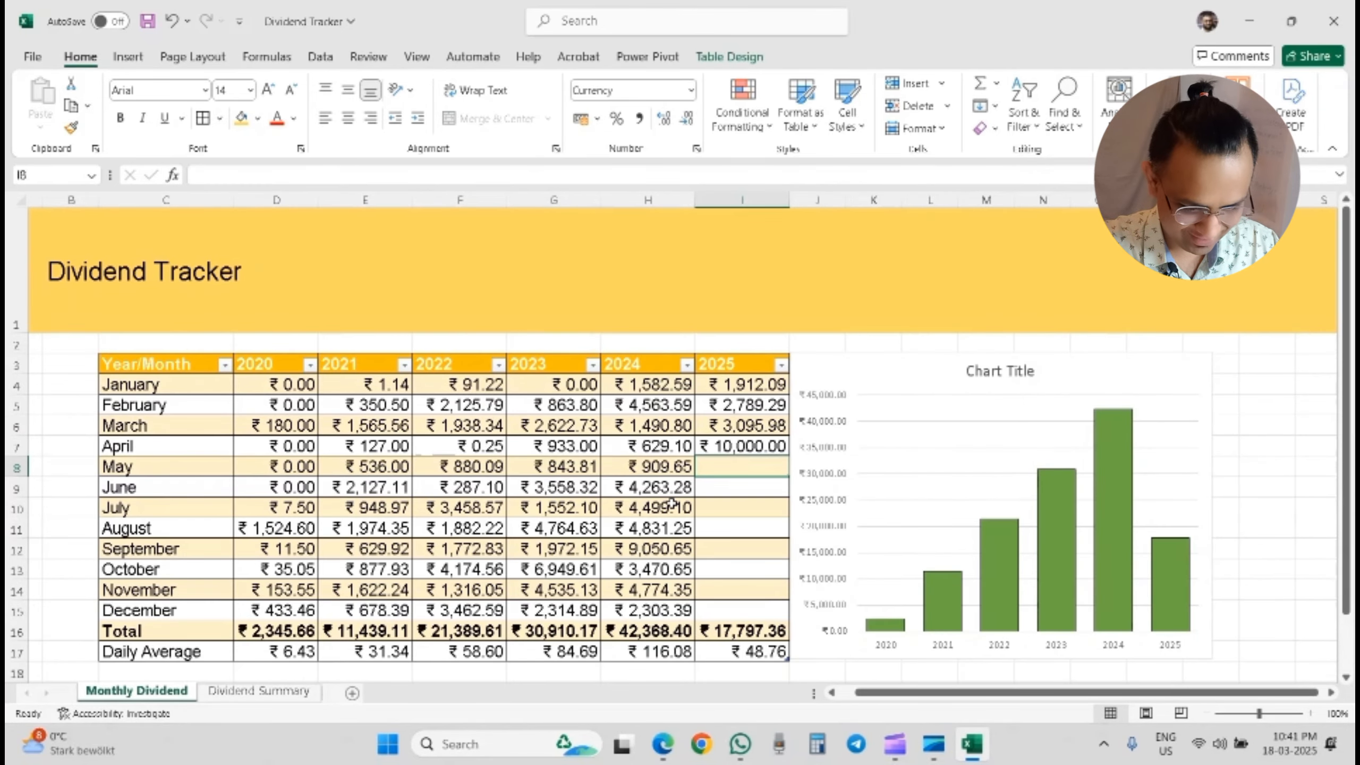
click(739, 452)
key(Delete)
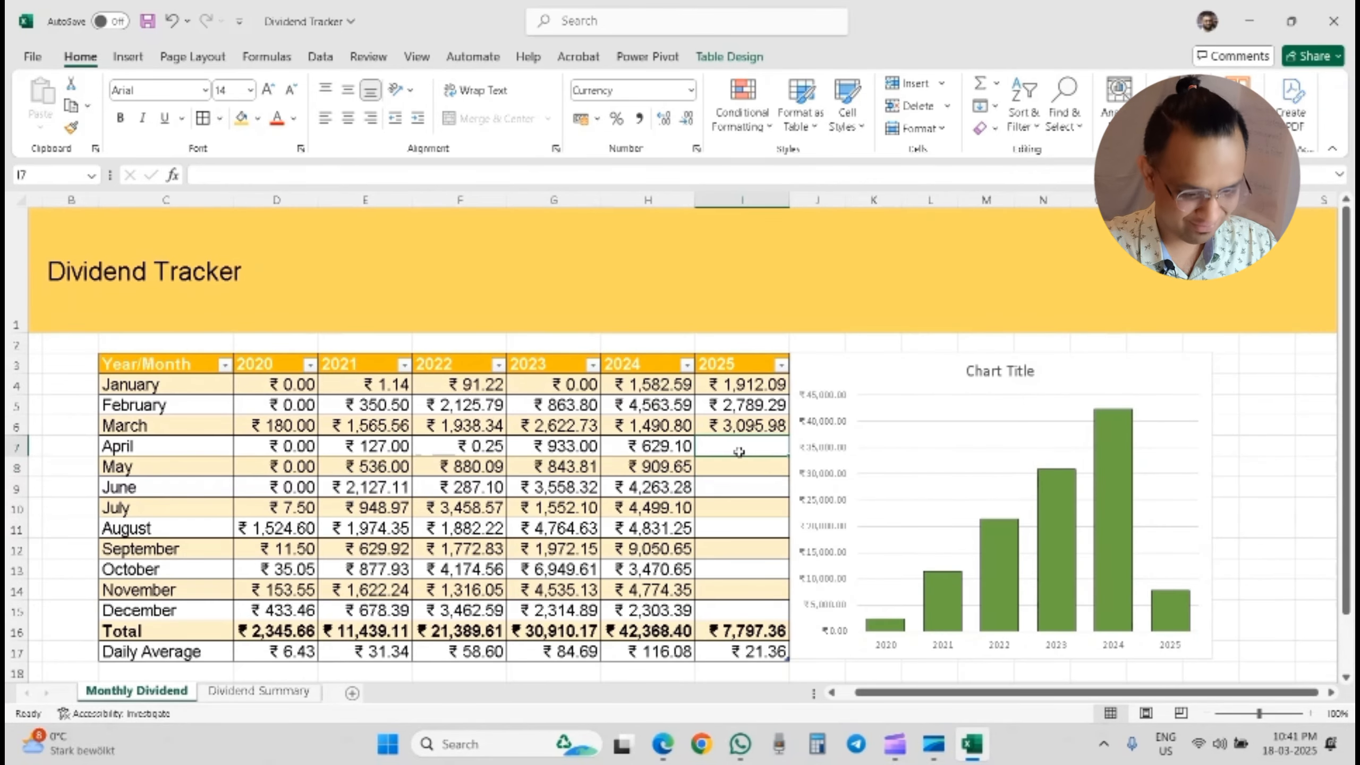